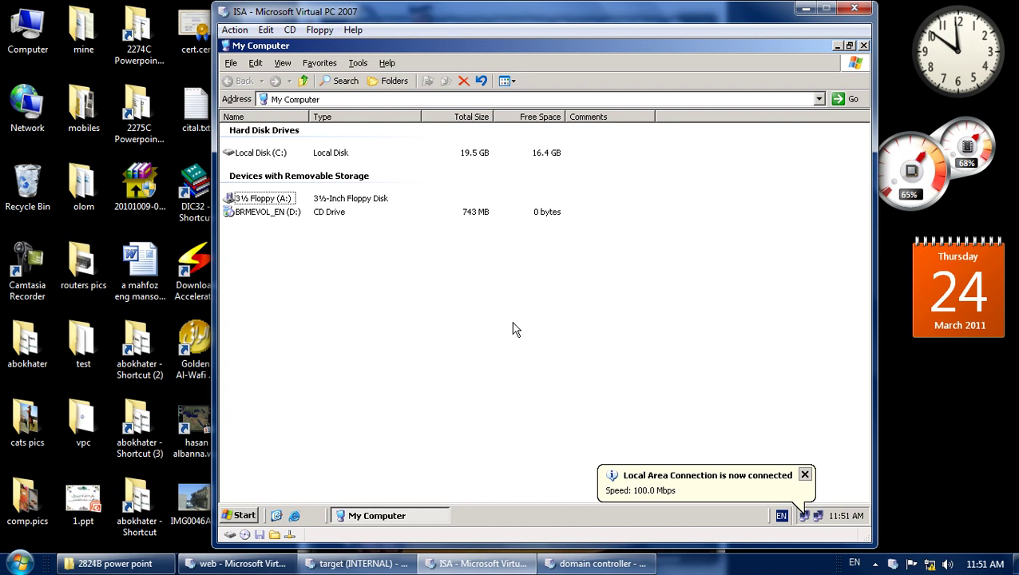
Dismiss the network balloon, open Local Disk (C:), and start renaming the ISA 2006 Standard Edition folder.
{"action": "left_click", "coordinate": [805, 476]}
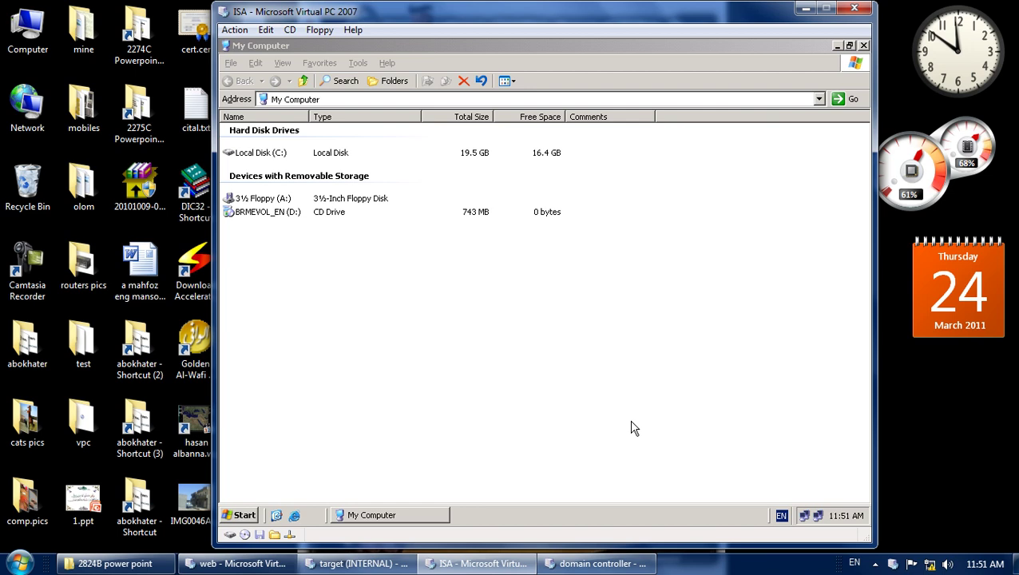
{"action": "left_click", "coordinate": [263, 154]}
{"action": "double_click", "coordinate": [264, 155]}
{"action": "left_click", "coordinate": [280, 156]}
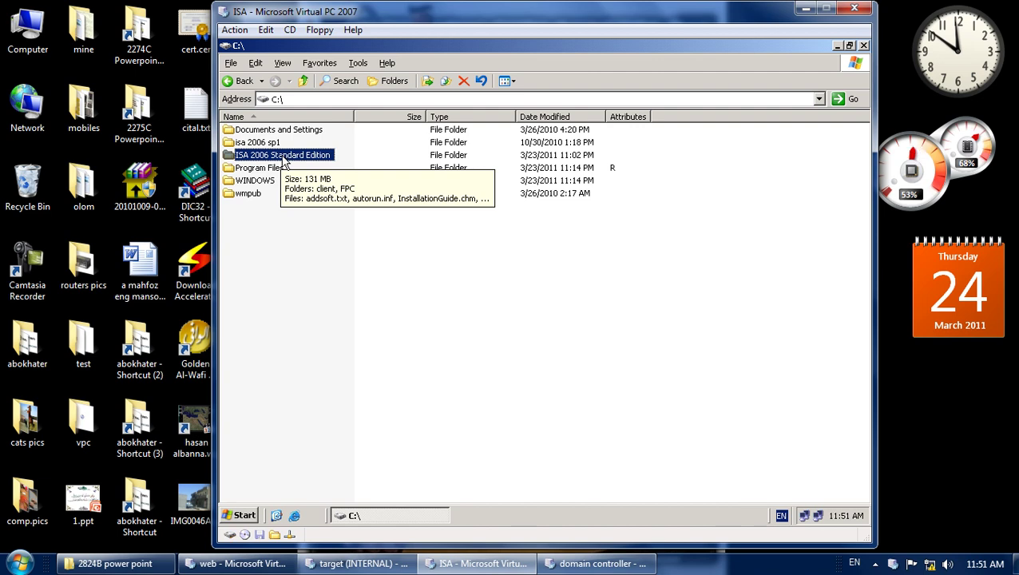
{"action": "left_click", "coordinate": [287, 155]}
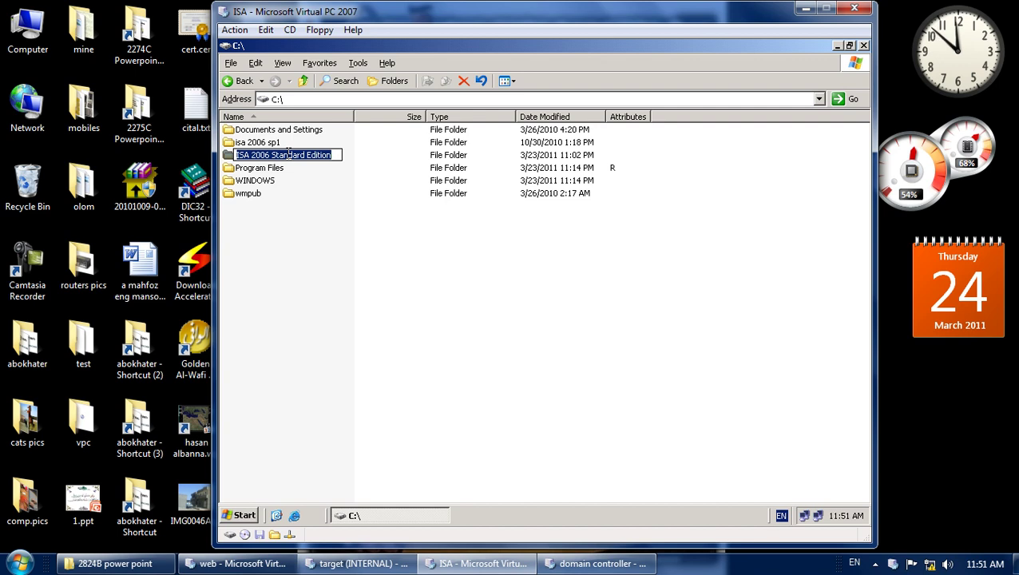
Rename the folder to standardISA and open it.
{"action": "type", "text": "standa"}
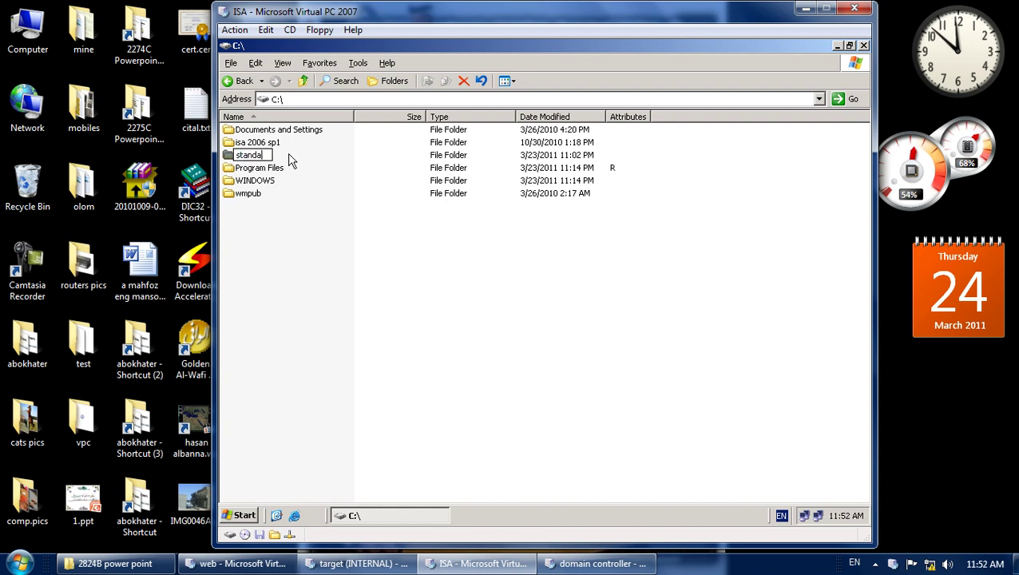
{"action": "type", "text": "rdISA"}
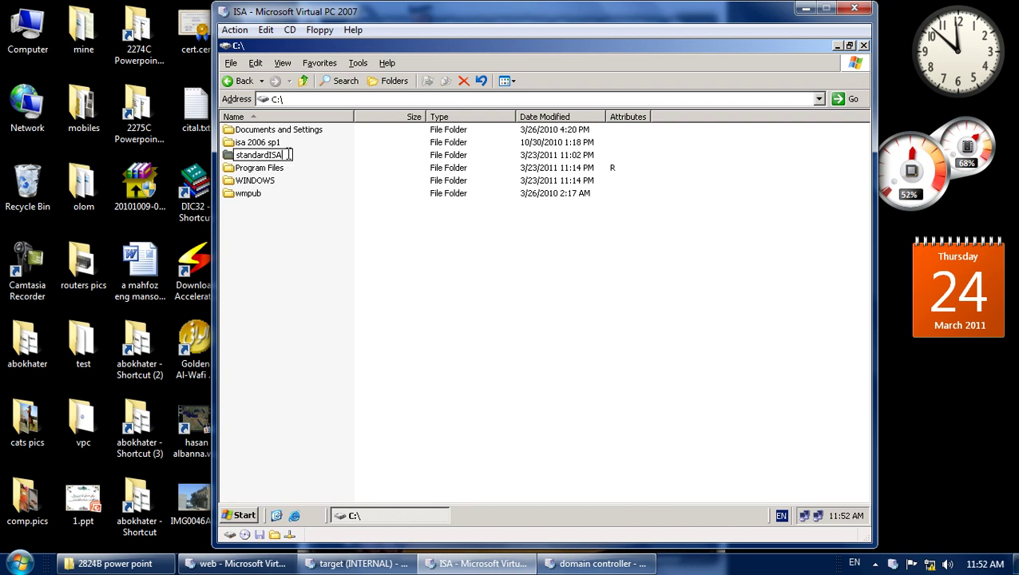
{"action": "key", "text": "Return"}
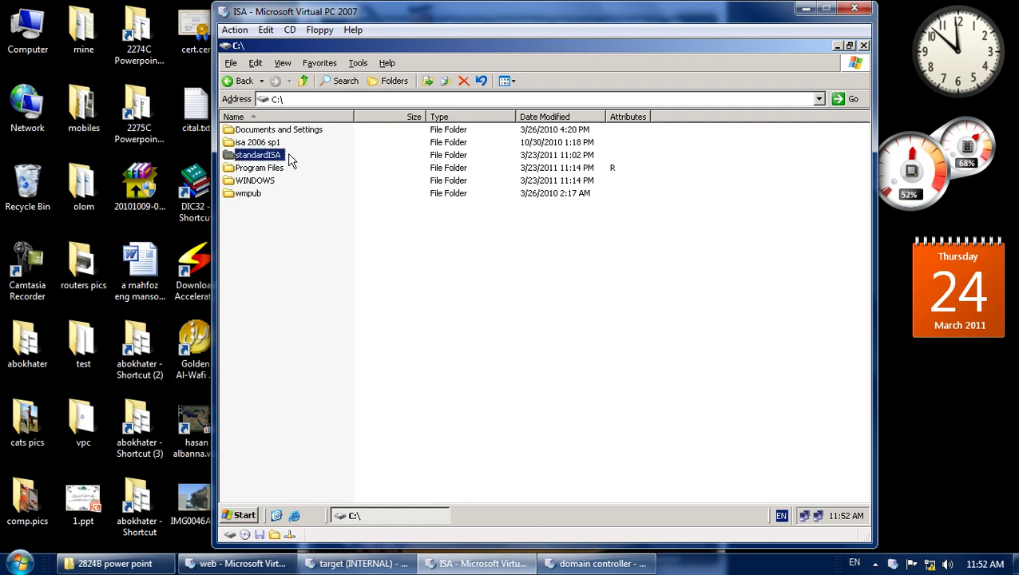
{"action": "left_click", "coordinate": [304, 240]}
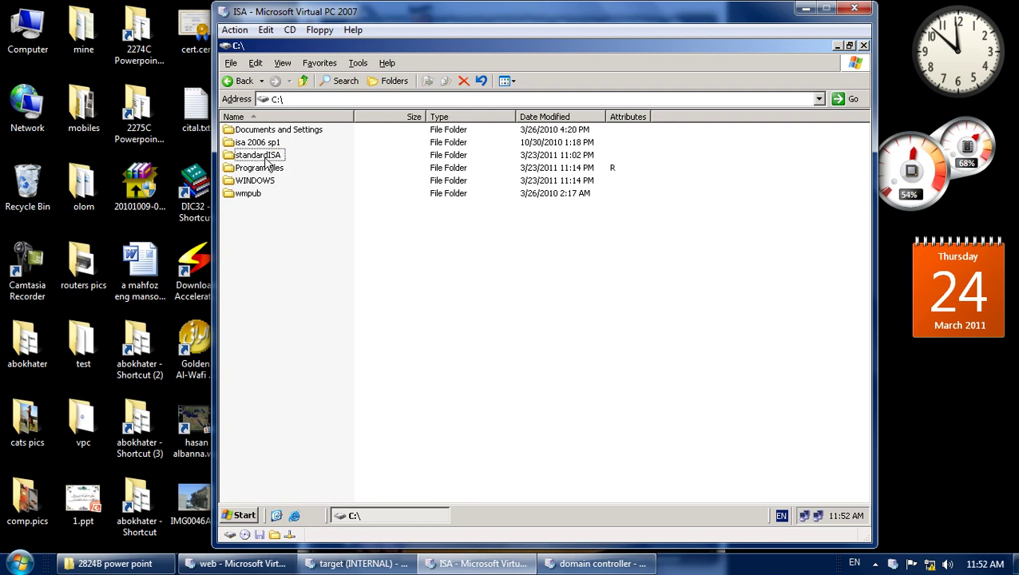
{"action": "double_click", "coordinate": [265, 155]}
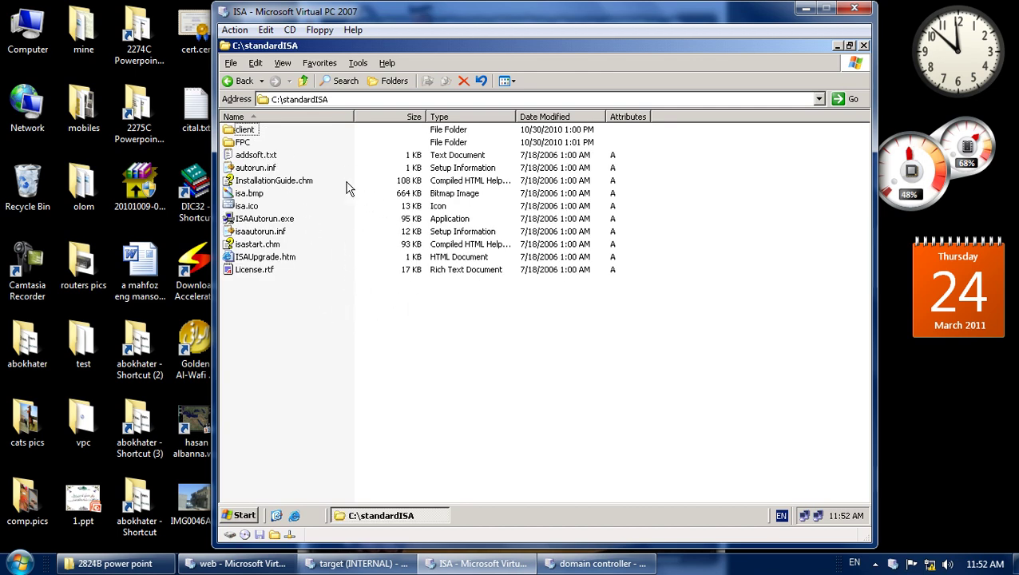
Launch ISAAutorun.exe, then close the ISA Server setup window.
{"action": "left_click", "coordinate": [271, 221]}
{"action": "double_click", "coordinate": [270, 221]}
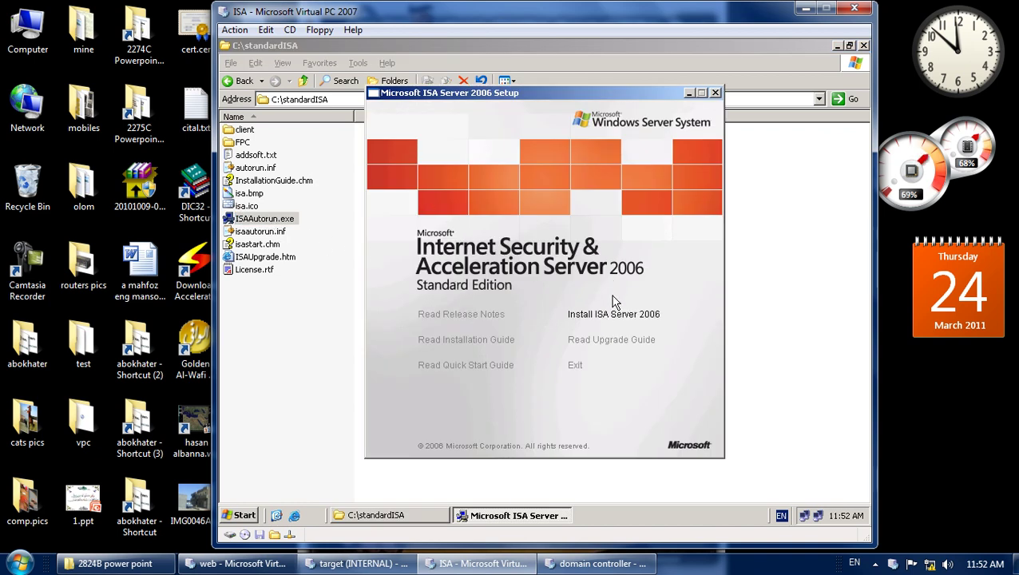
{"action": "left_click", "coordinate": [716, 92]}
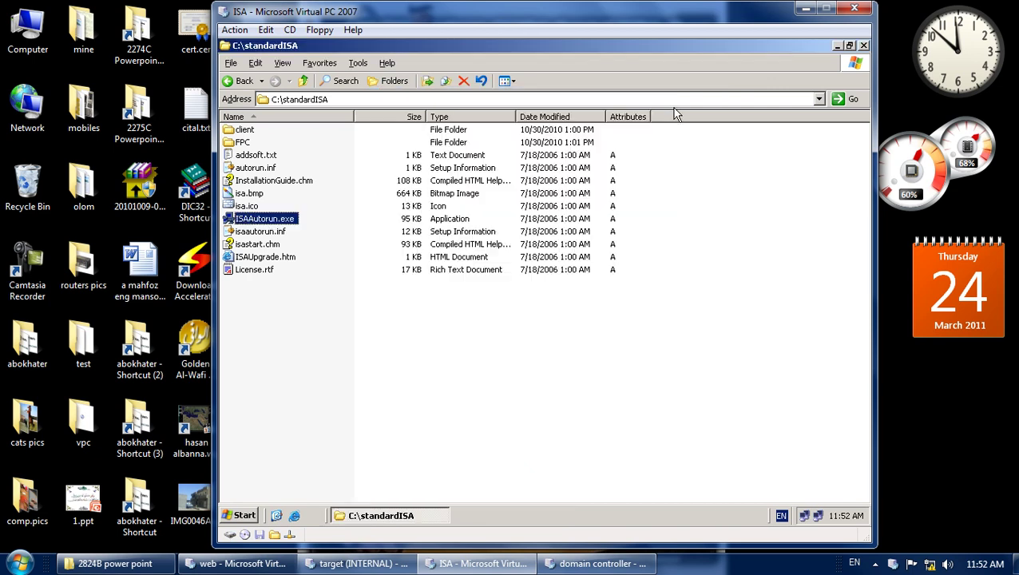
Open the FPC folder and enter c:\standardISA\FPC\setup.exe in Run, then cancel without launching.
{"action": "double_click", "coordinate": [242, 142]}
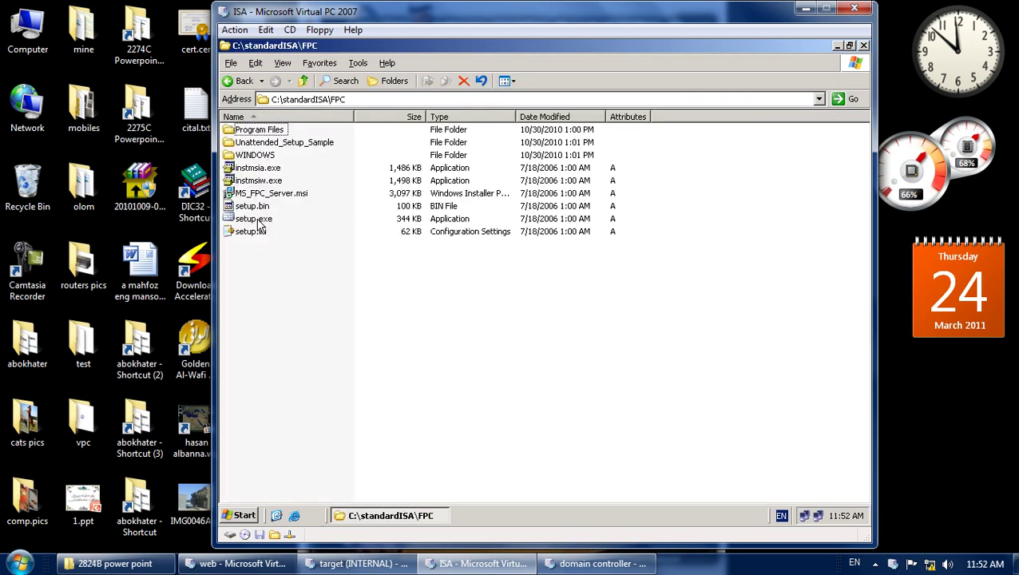
{"action": "left_click", "coordinate": [257, 220]}
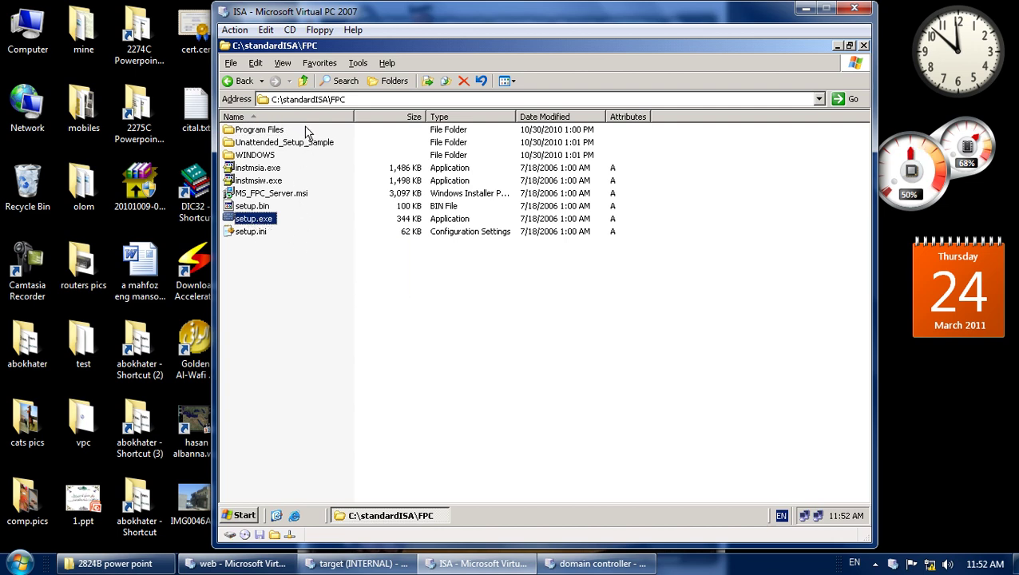
{"action": "left_click", "coordinate": [240, 514]}
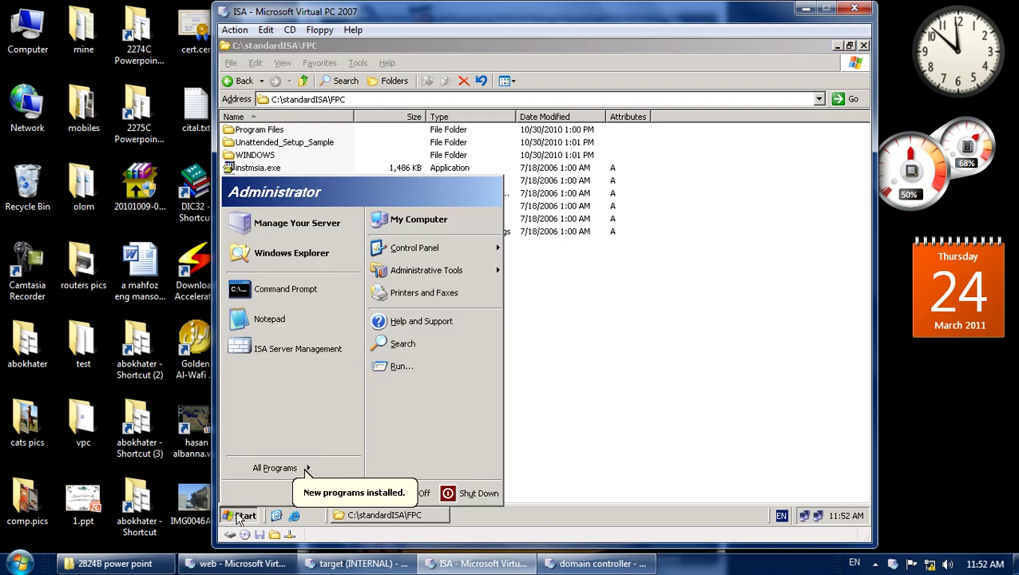
{"action": "left_click", "coordinate": [402, 366]}
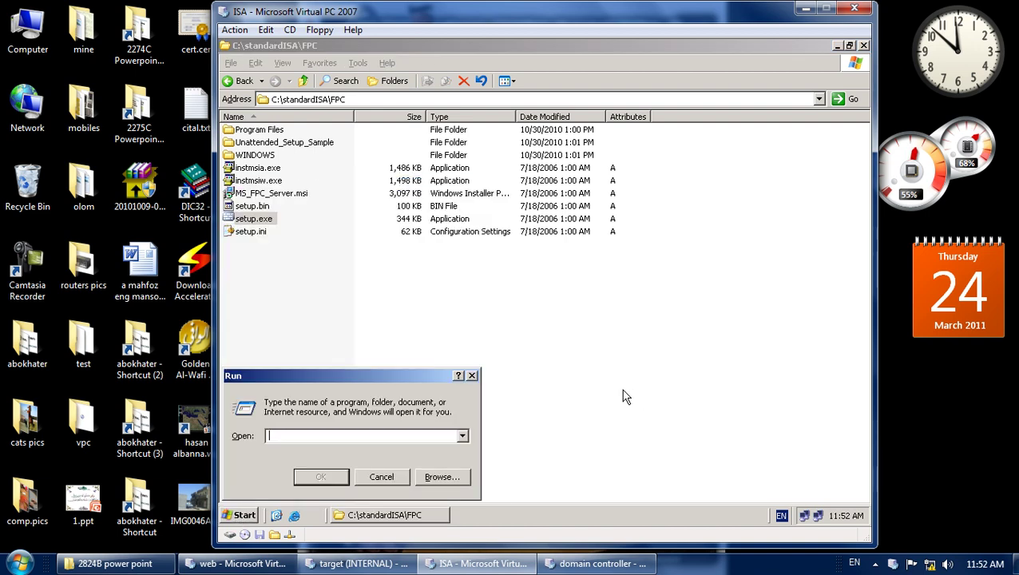
{"action": "type", "text": "c:\\"}
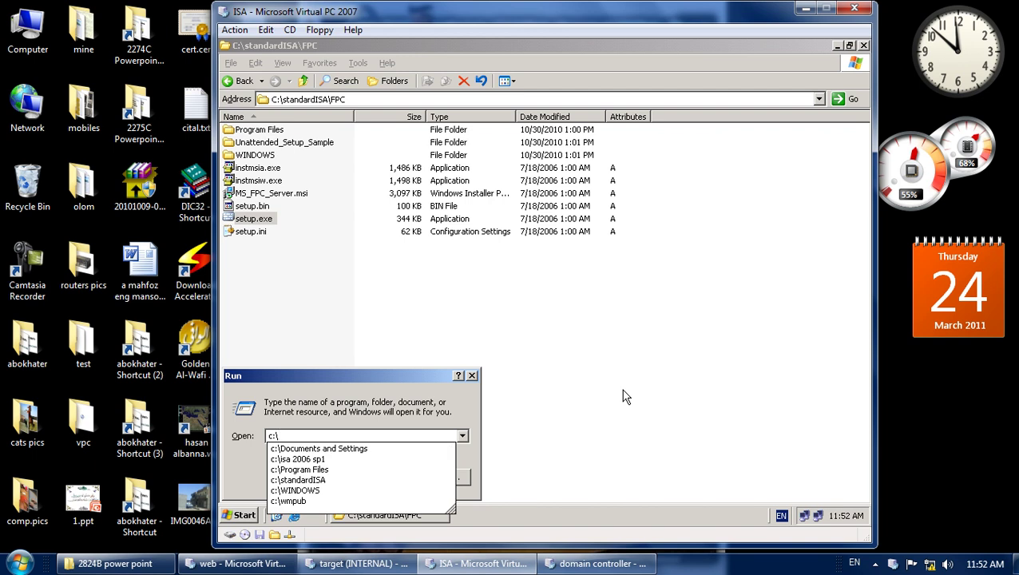
{"action": "type", "text": "s"}
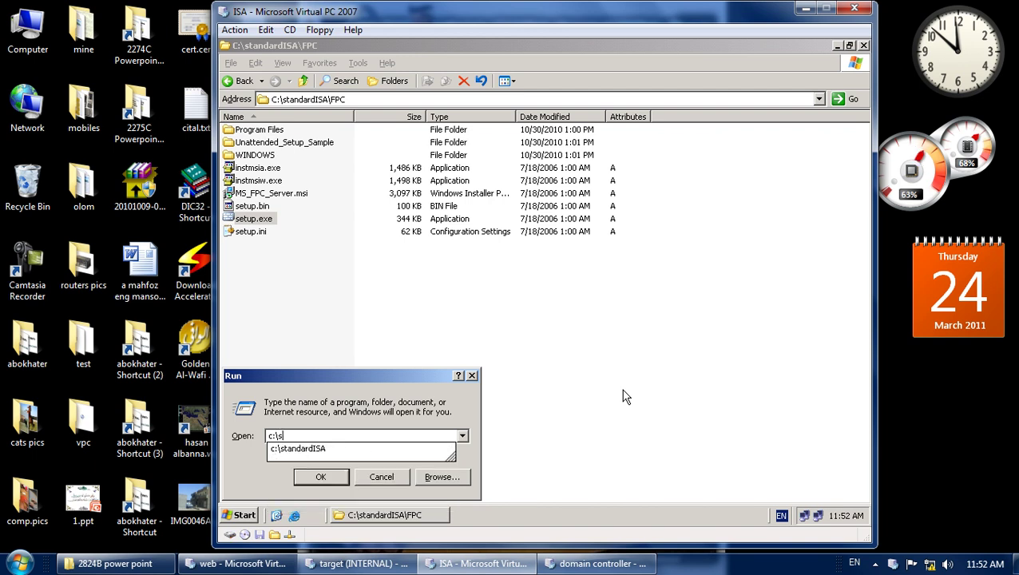
{"action": "type", "text": "ta"}
{"action": "key", "text": "Down"}
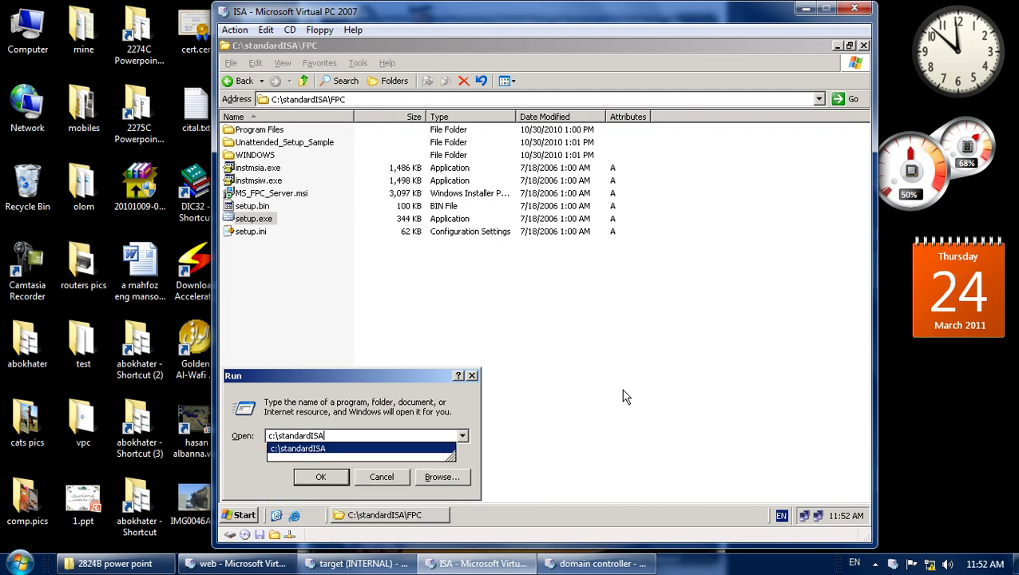
{"action": "type", "text": "\\fp"}
{"action": "key", "text": "Down"}
{"action": "type", "text": "\\"}
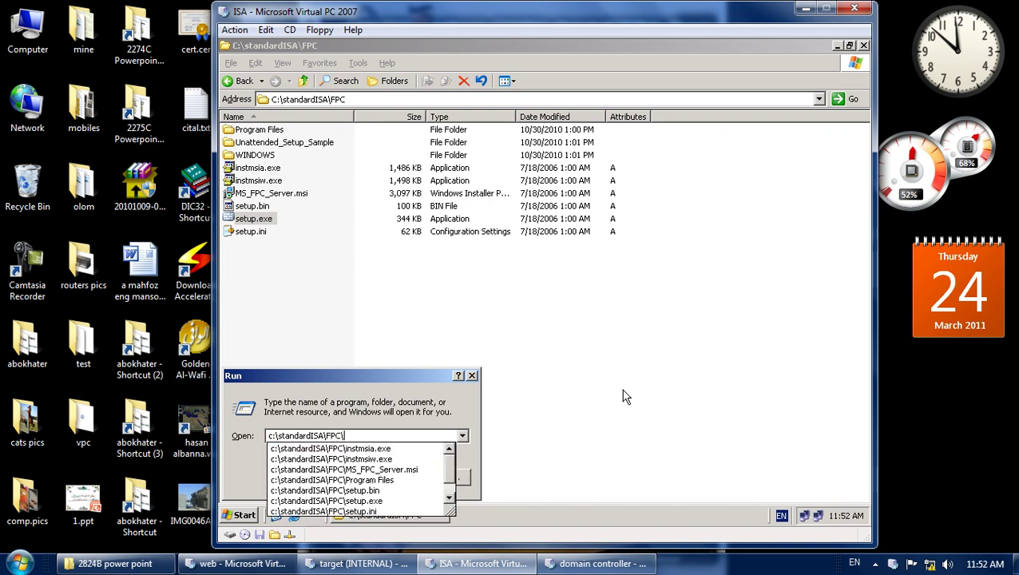
{"action": "type", "text": "se"}
{"action": "key", "text": "Down"}
{"action": "key", "text": "Down"}
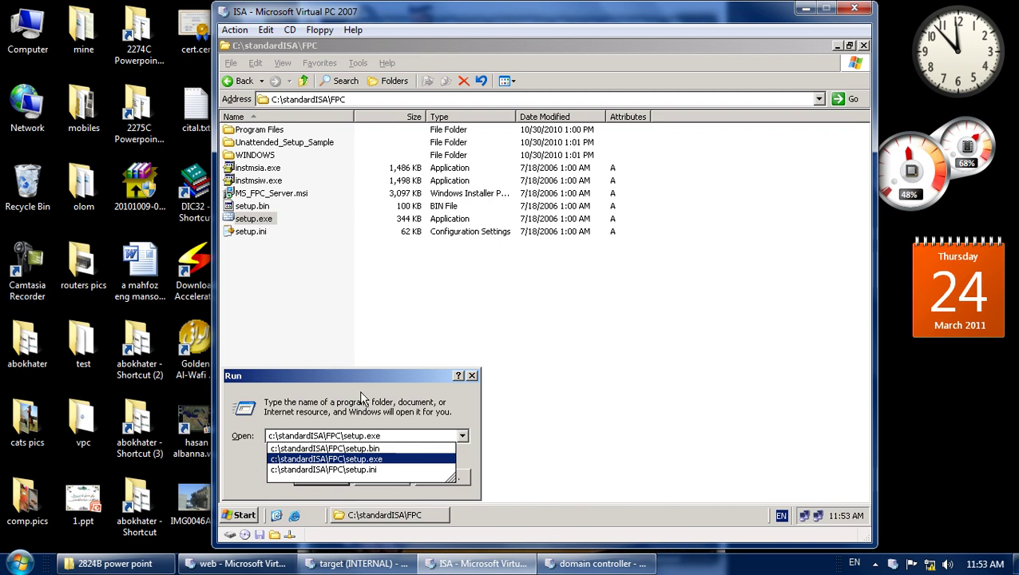
{"action": "left_click", "coordinate": [404, 435]}
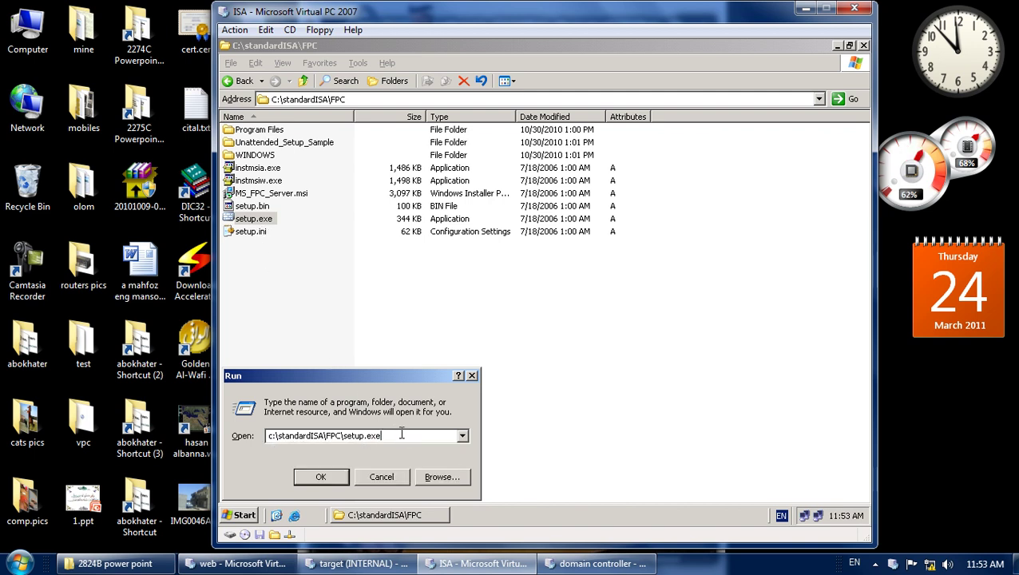
{"action": "left_click", "coordinate": [472, 376]}
Open Unattended_Setup_Sample in the VM and open 2824B_02.ppt on the host.
{"action": "left_click", "coordinate": [327, 230]}
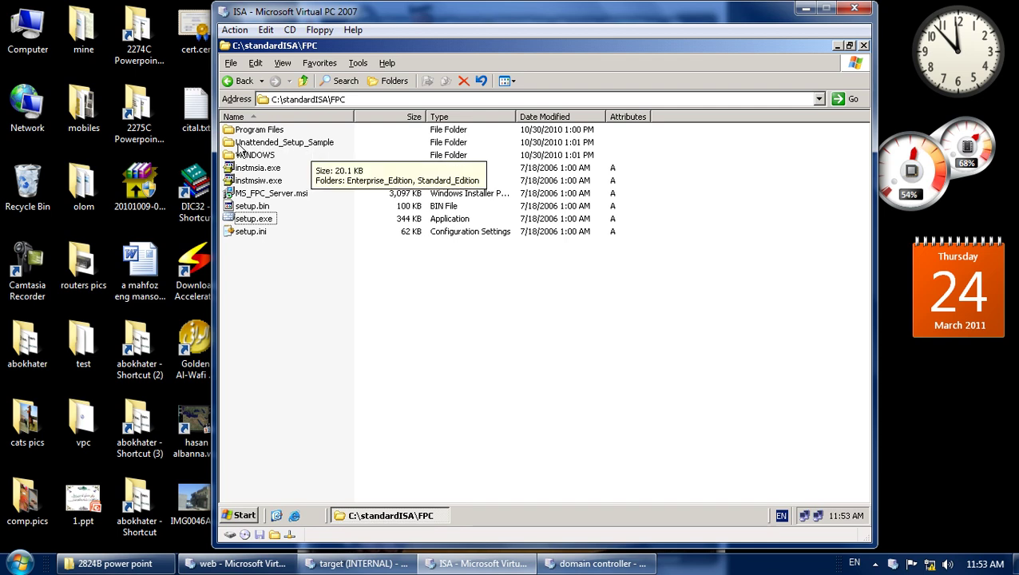
{"action": "double_click", "coordinate": [240, 144]}
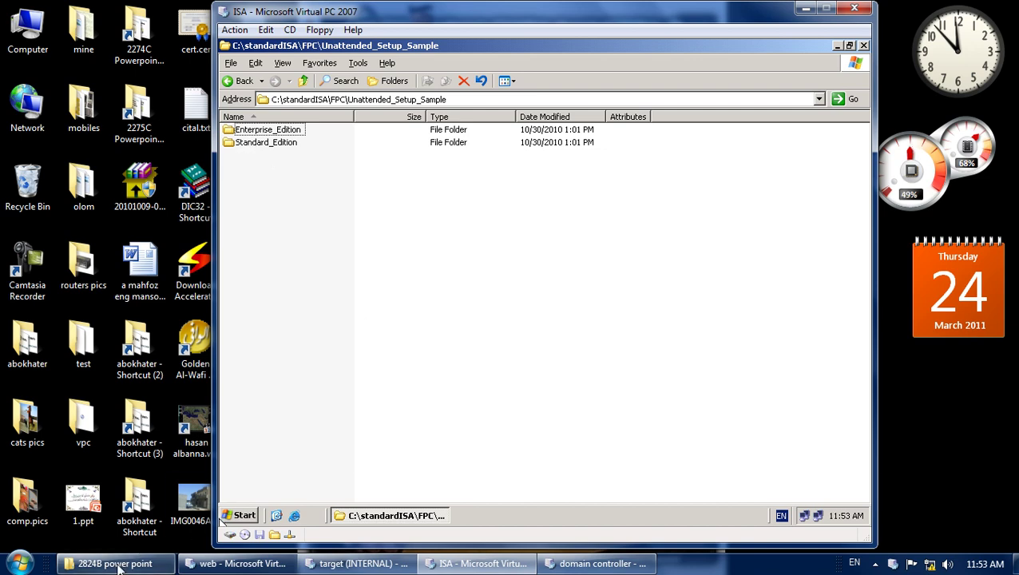
{"action": "left_click", "coordinate": [124, 563]}
{"action": "left_click", "coordinate": [241, 150]}
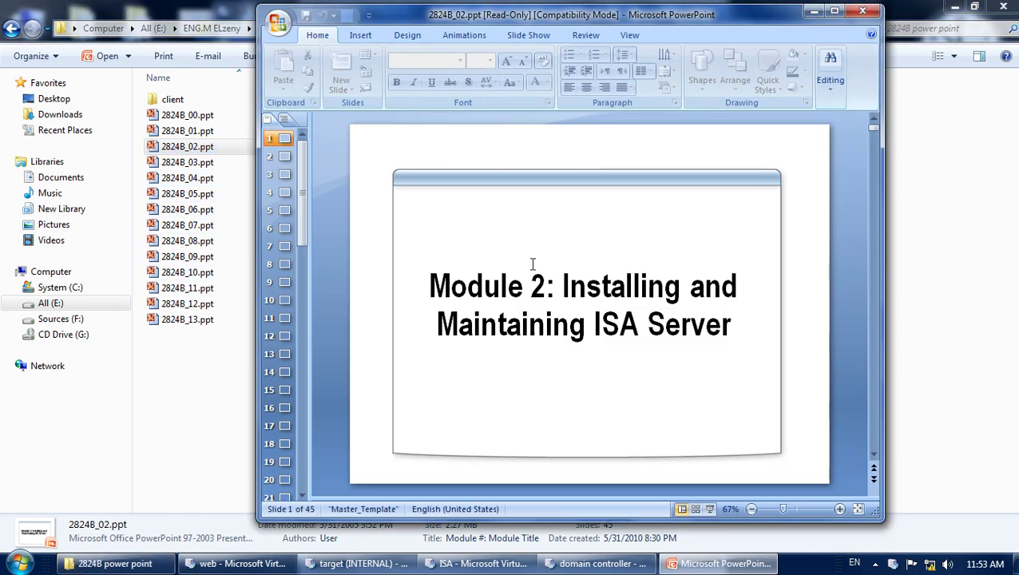
Page to the unattended-installation slide, highlight its Setup Property text, then minimize PowerPoint and host Explorer.
{"action": "scroll", "coordinate": [528, 257], "scroll_direction": "down", "scroll_amount": 2}
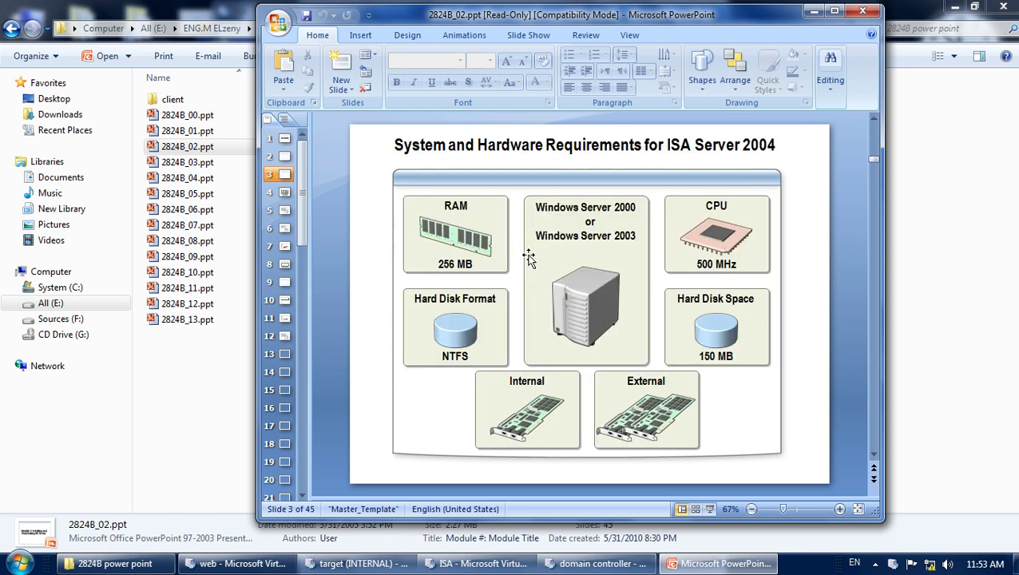
{"action": "scroll", "coordinate": [528, 257], "scroll_direction": "down", "scroll_amount": 2}
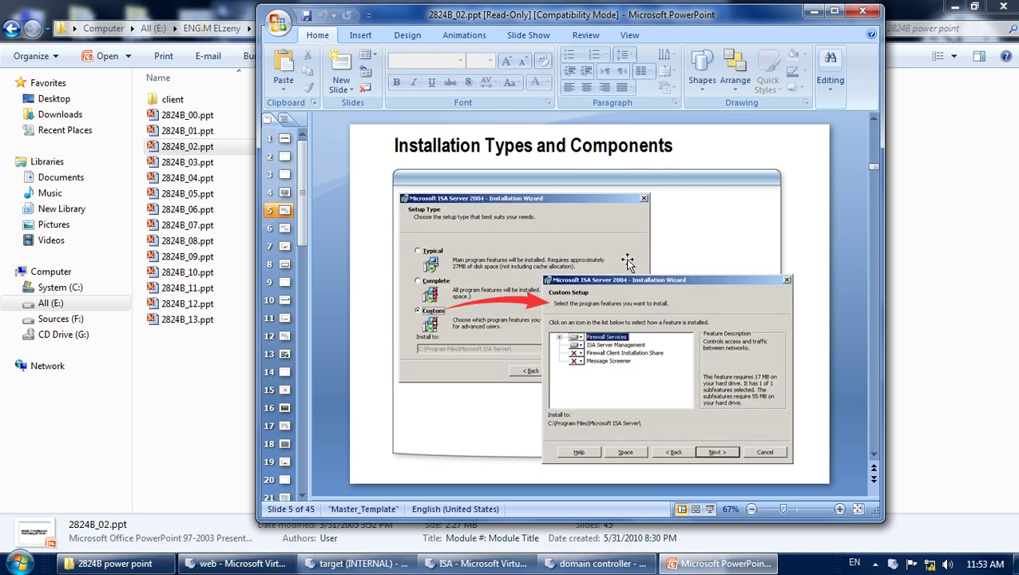
{"action": "scroll", "coordinate": [628, 262], "scroll_direction": "down", "scroll_amount": 1}
{"action": "scroll", "coordinate": [591, 269], "scroll_direction": "down", "scroll_amount": 1}
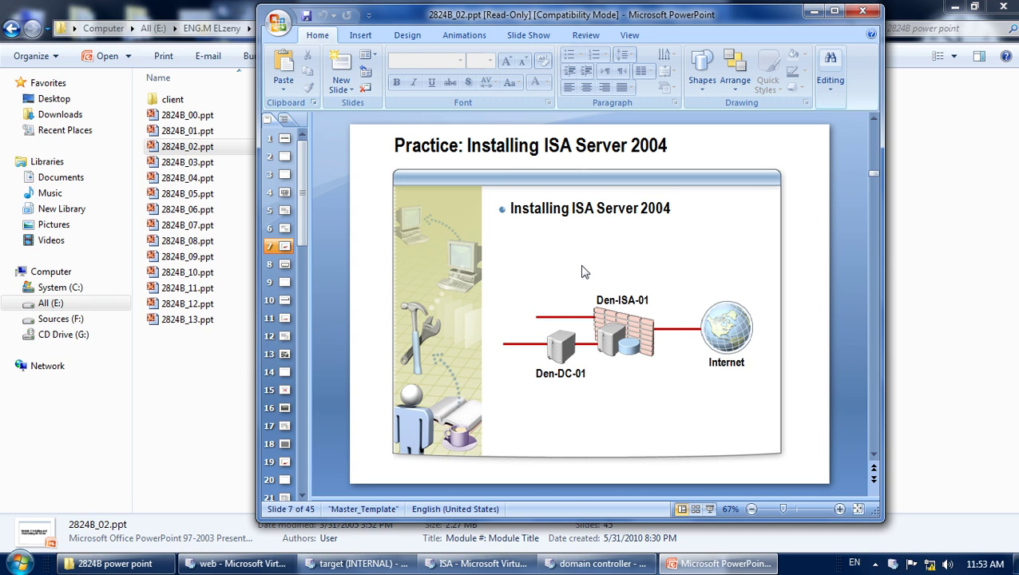
{"action": "scroll", "coordinate": [583, 272], "scroll_direction": "down", "scroll_amount": 1}
{"action": "mouse_move", "coordinate": [438, 249]}
{"action": "left_mouse_down"}
{"action": "mouse_move", "coordinate": [591, 275]}
{"action": "mouse_move", "coordinate": [635, 346]}
{"action": "mouse_move", "coordinate": [736, 389]}
{"action": "mouse_move", "coordinate": [690, 407]}
{"action": "left_mouse_up"}
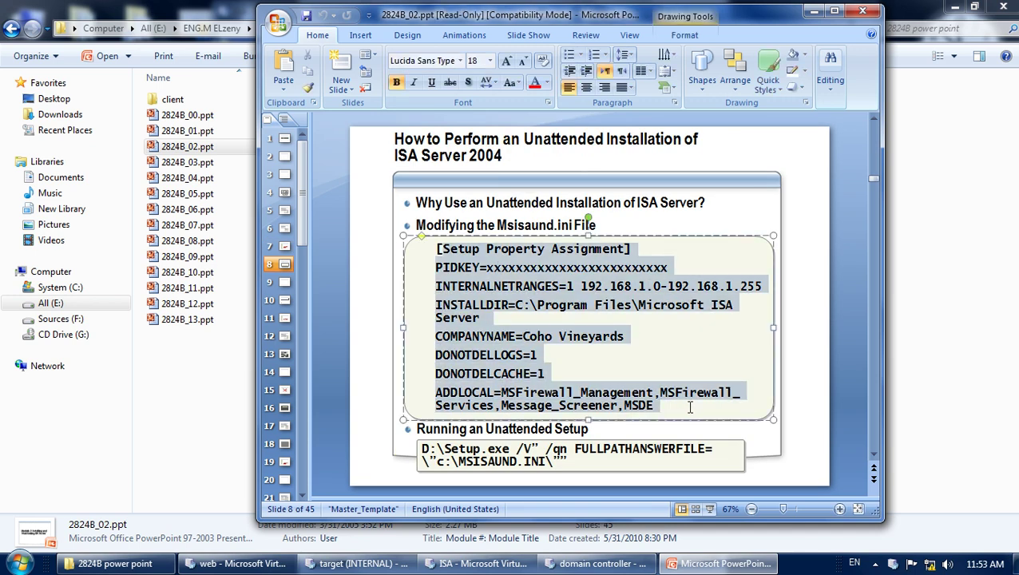
{"action": "left_click", "coordinate": [616, 356]}
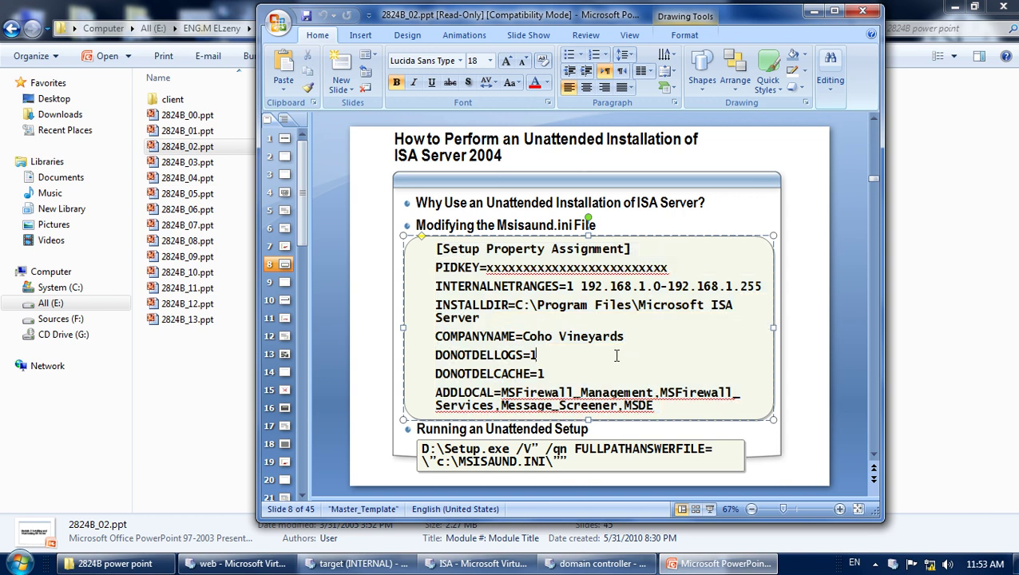
{"action": "left_click", "coordinate": [719, 564]}
{"action": "left_click", "coordinate": [116, 564]}
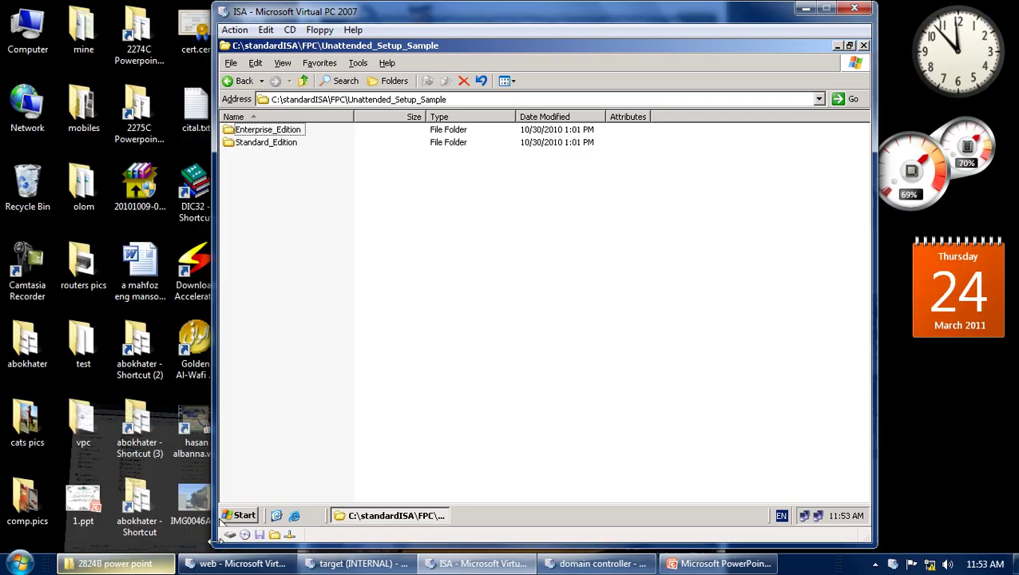
Navigate to FPC\Unattended_Setup_Sample\Standard_Edition and open msisaund.ini in Notepad.
{"action": "left_click", "coordinate": [302, 82]}
{"action": "left_click", "coordinate": [303, 82]}
{"action": "double_click", "coordinate": [241, 142]}
{"action": "double_click", "coordinate": [299, 144]}
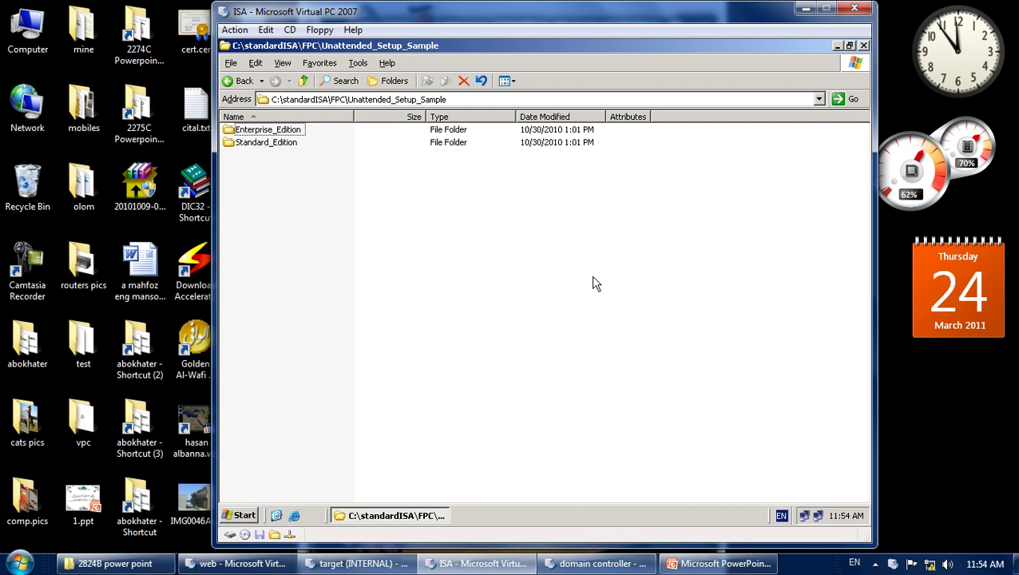
{"action": "left_click", "coordinate": [266, 143]}
{"action": "left_click", "coordinate": [263, 132]}
{"action": "left_click", "coordinate": [258, 146]}
{"action": "double_click", "coordinate": [258, 147]}
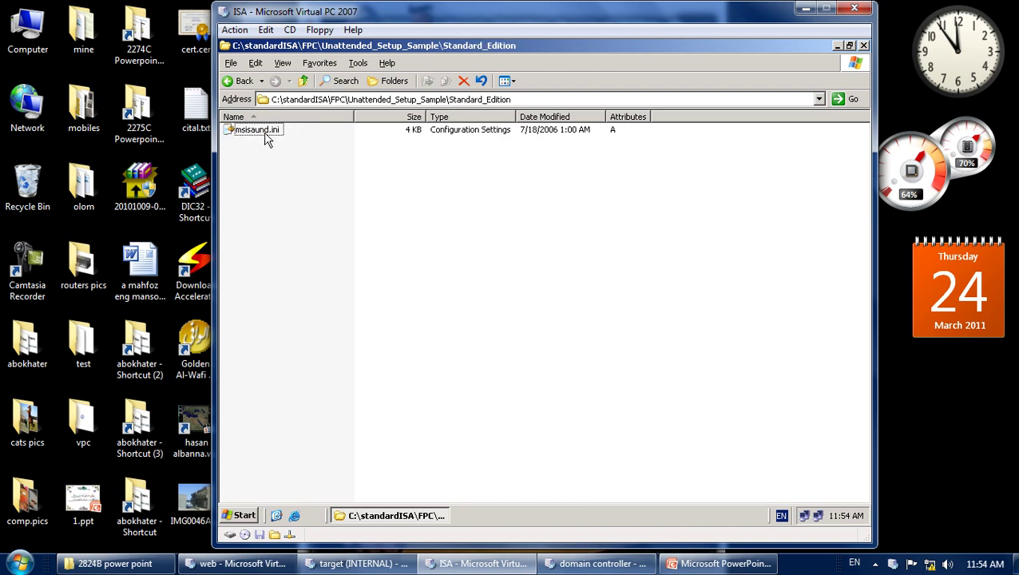
{"action": "double_click", "coordinate": [268, 130]}
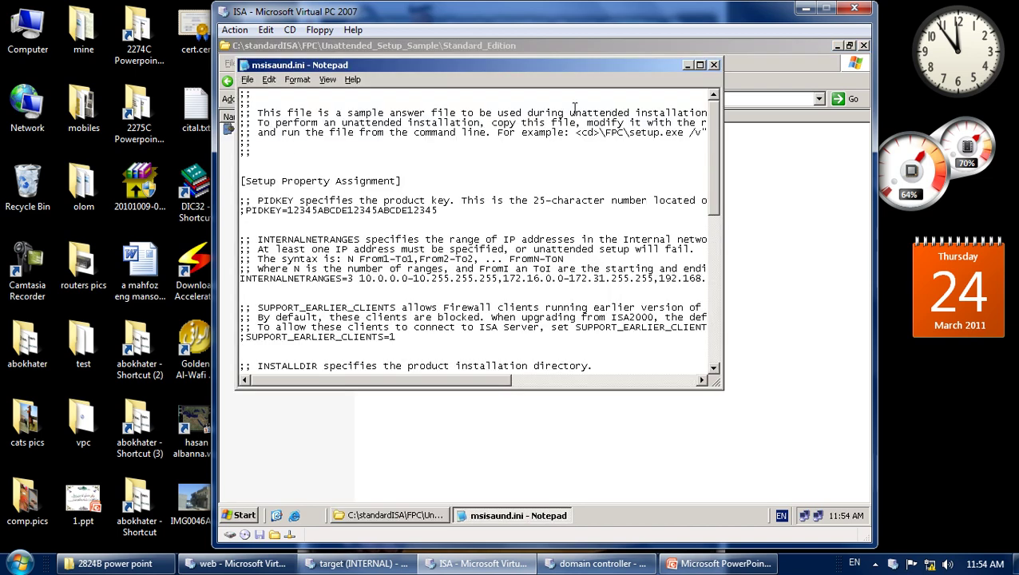
Maximize the msisaund.ini Notepad window and scroll through the file.
{"action": "double_click", "coordinate": [538, 60]}
{"action": "scroll", "coordinate": [629, 239], "scroll_direction": "down", "scroll_amount": 8}
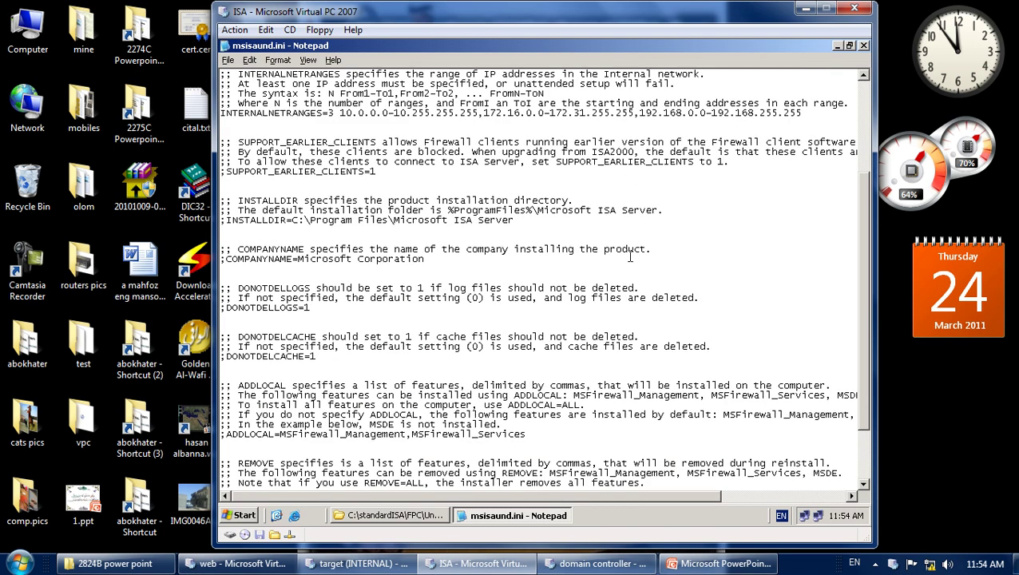
{"action": "scroll", "coordinate": [644, 295], "scroll_direction": "up", "scroll_amount": 6}
{"action": "scroll", "coordinate": [655, 301], "scroll_direction": "up", "scroll_amount": 2}
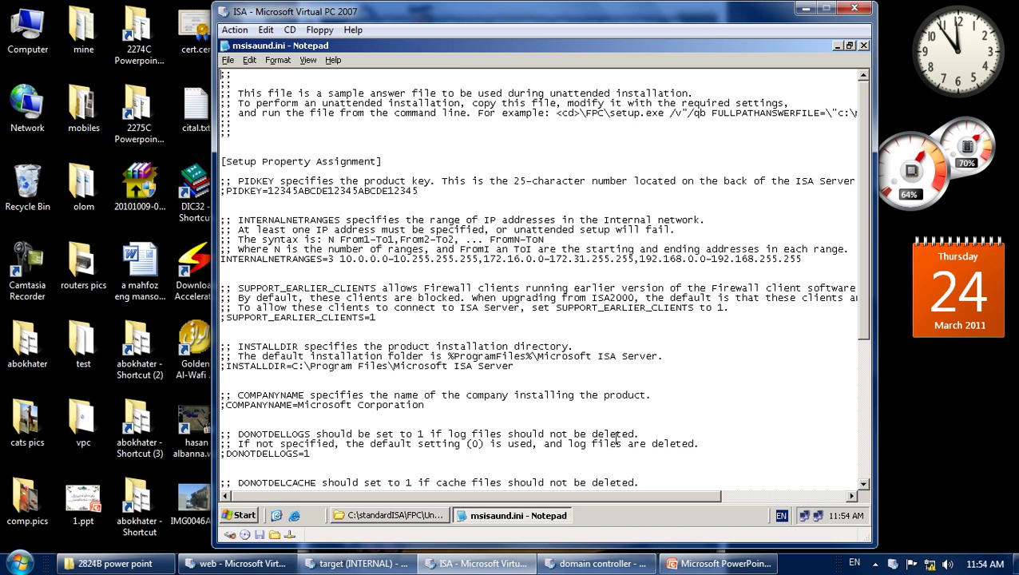
{"action": "left_click", "coordinate": [876, 564]}
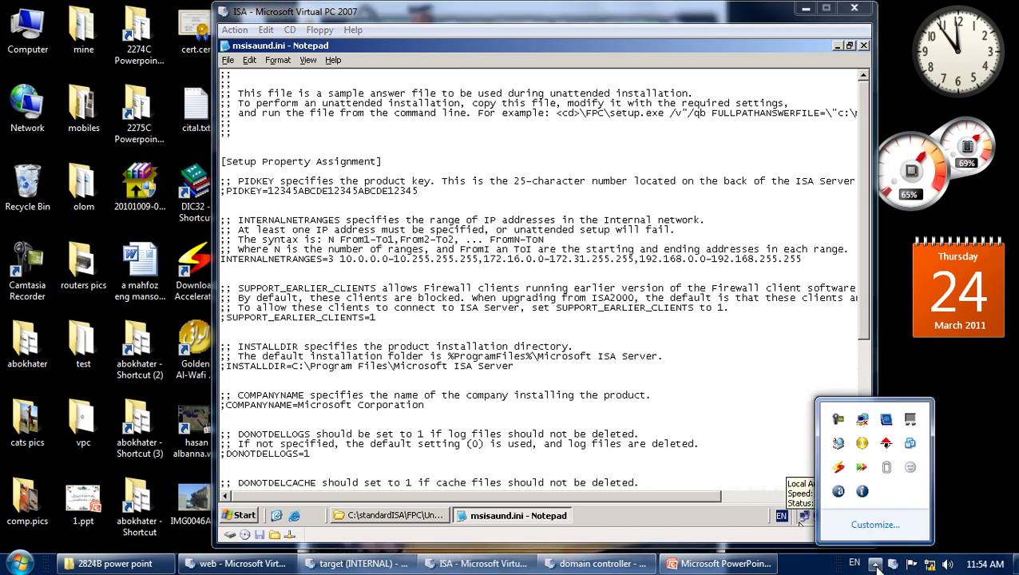
{"action": "left_click", "coordinate": [837, 420]}
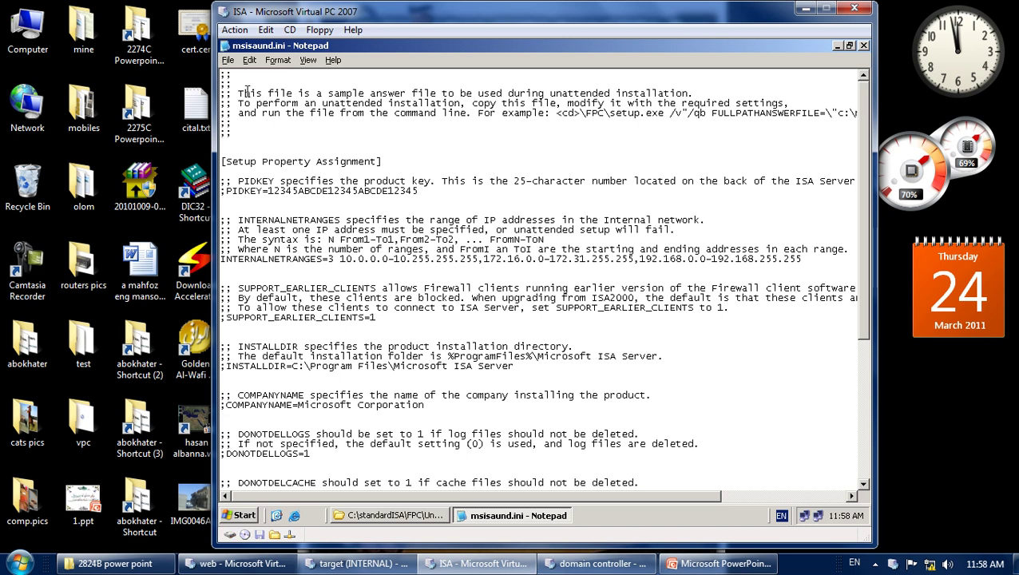
Highlight the file's opening comments and the [Setup Property Assignment] heading, then open the Start menu.
{"action": "left_click_drag", "start_coordinate": [242, 87], "coordinate": [790, 117]}
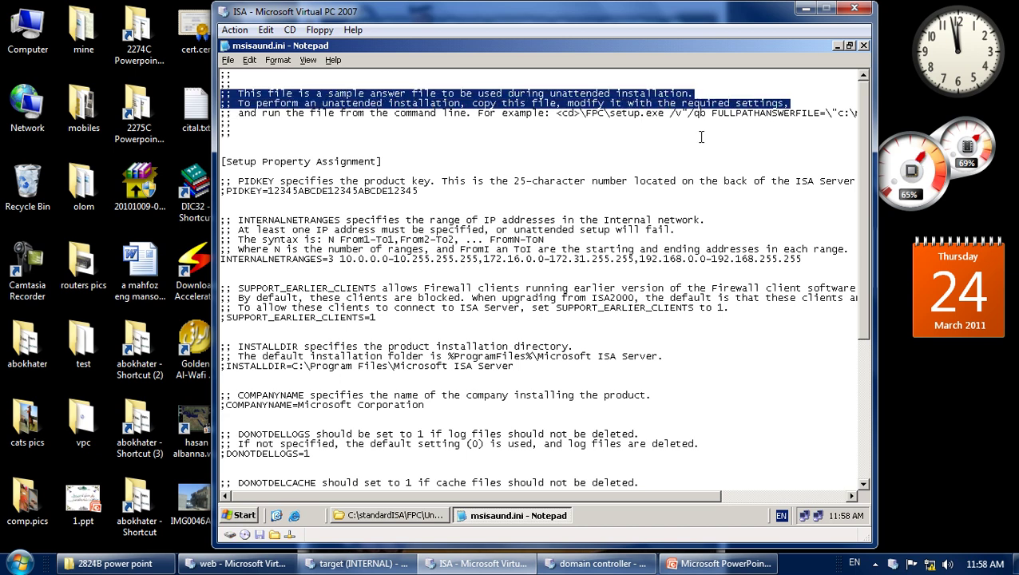
{"action": "left_click_drag", "start_coordinate": [382, 162], "coordinate": [205, 169]}
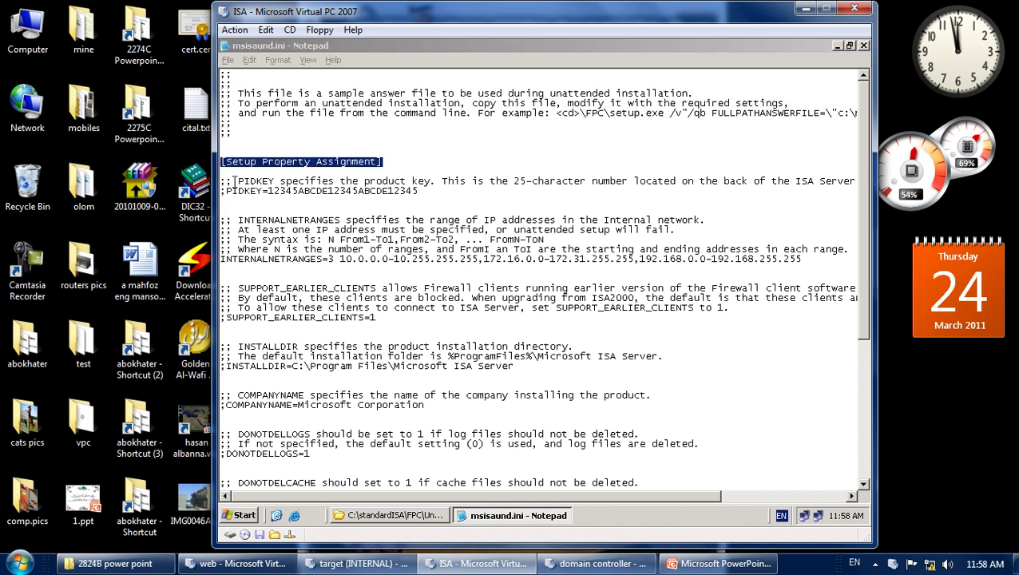
{"action": "left_click", "coordinate": [223, 161]}
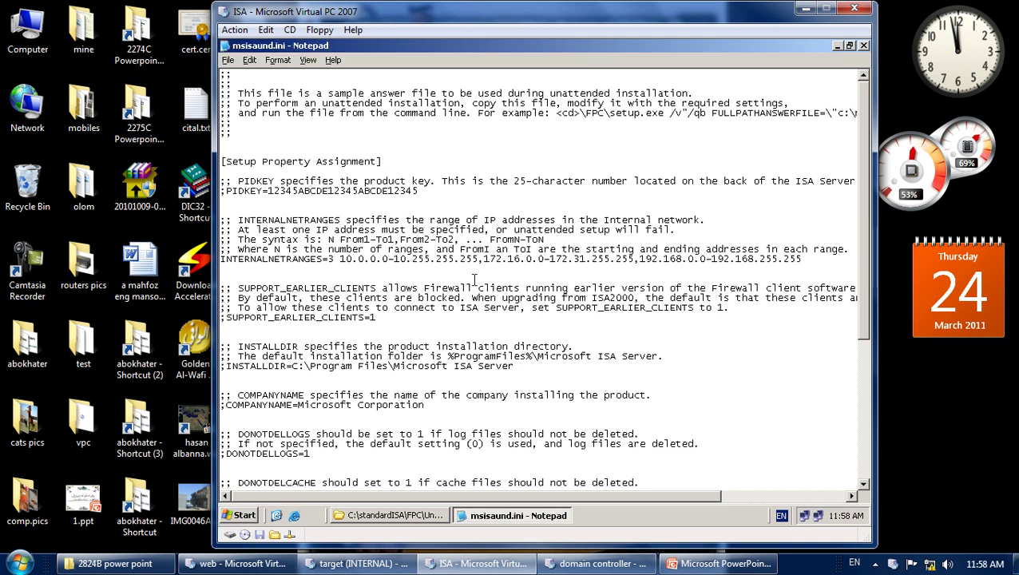
{"action": "left_click", "coordinate": [248, 516]}
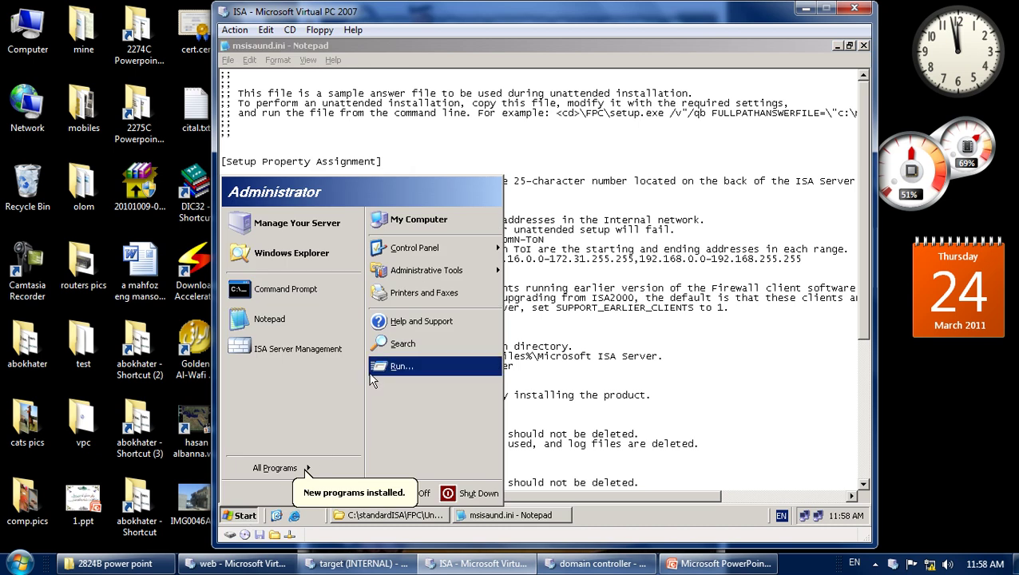
Start a blank Notepad beside msisaund.ini and copy the [Setup Property Assignment] heading into it.
{"action": "left_click", "coordinate": [327, 322]}
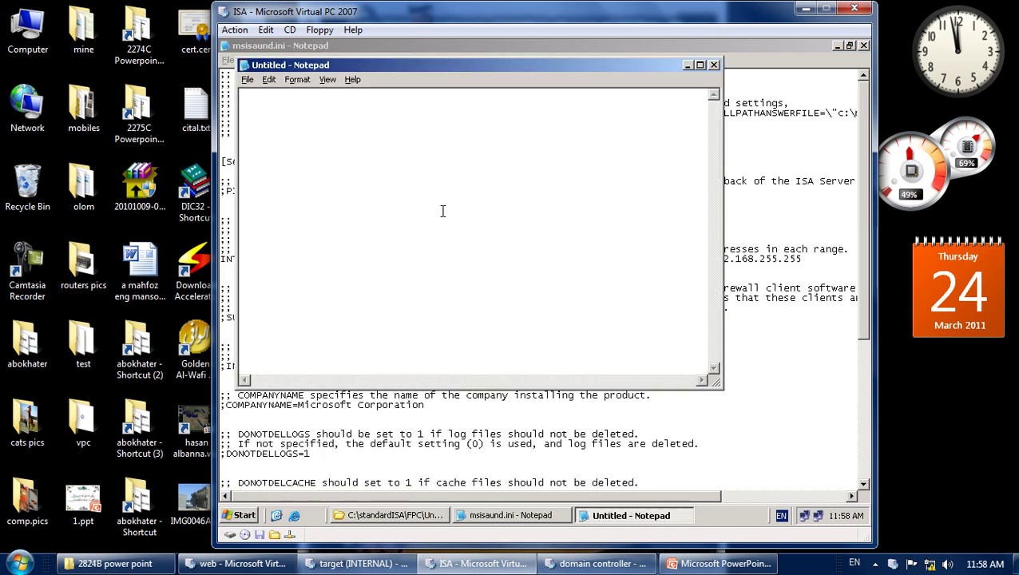
{"action": "left_click_drag", "start_coordinate": [405, 62], "coordinate": [553, 59]}
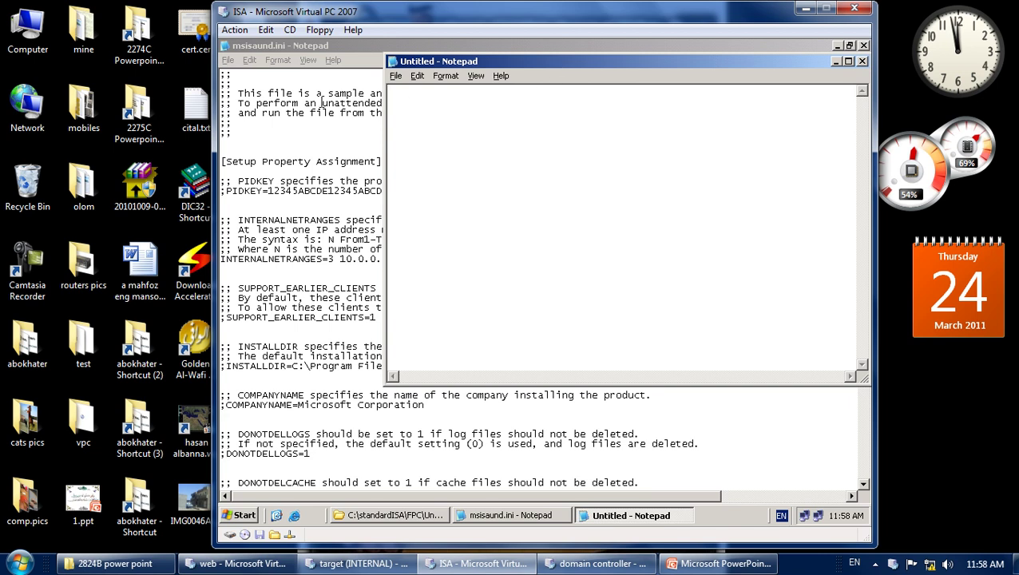
{"action": "left_click", "coordinate": [374, 160]}
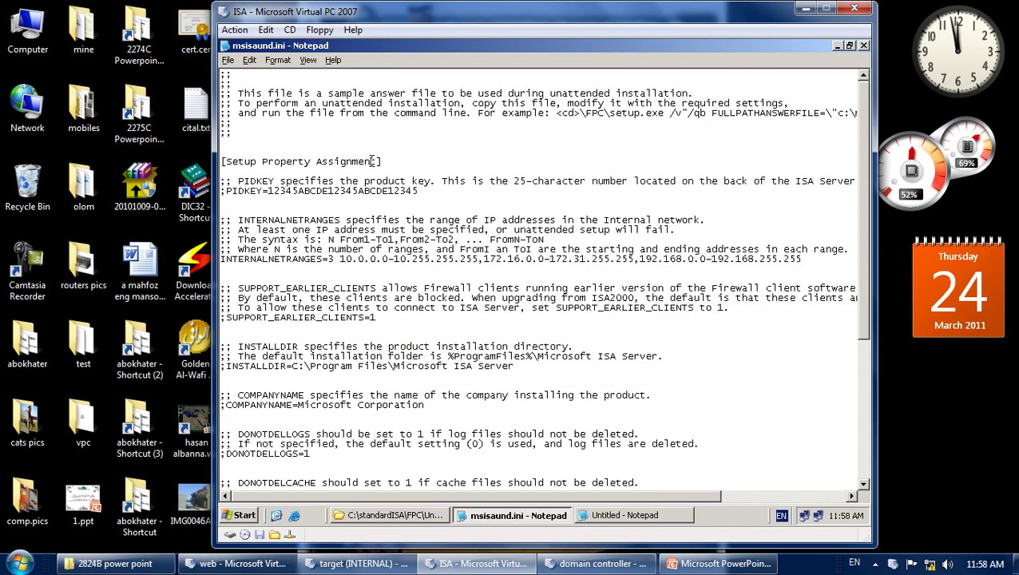
{"action": "mouse_move", "coordinate": [385, 157]}
{"action": "left_mouse_down"}
{"action": "mouse_move", "coordinate": [220, 159]}
{"action": "mouse_move", "coordinate": [385, 162]}
{"action": "left_mouse_up"}
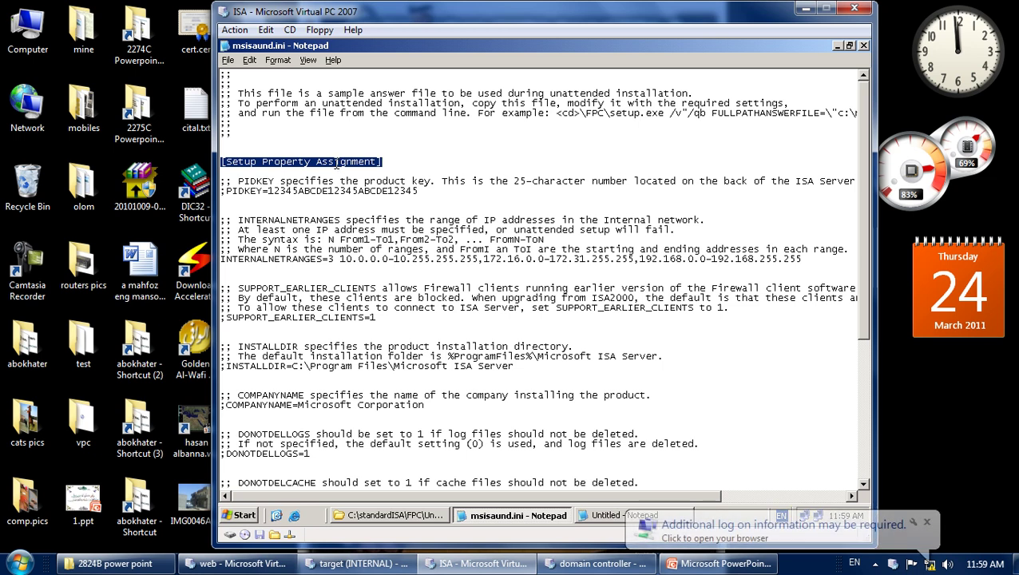
{"action": "right_click", "coordinate": [345, 163]}
{"action": "left_click", "coordinate": [385, 205]}
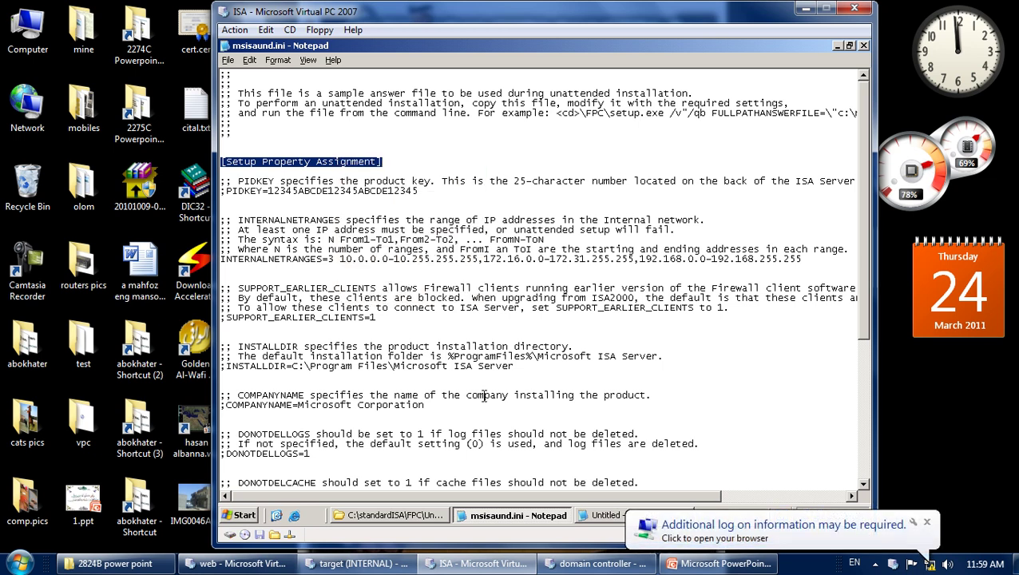
{"action": "left_click", "coordinate": [605, 517]}
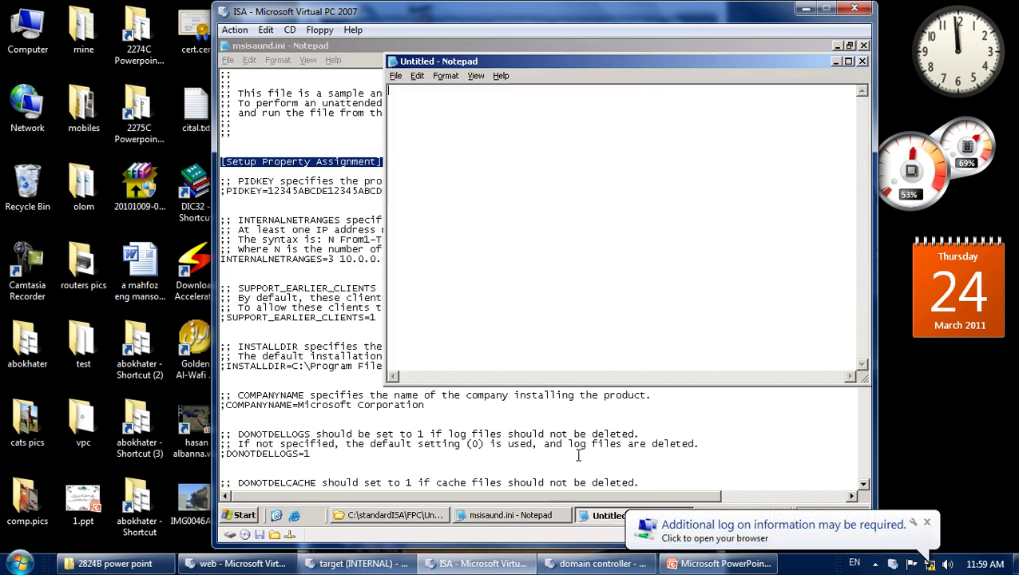
{"action": "right_click", "coordinate": [443, 126]}
Paste the [Setup Property Assignment] header into the new file and copy the sample PIDKEY line.
{"action": "left_click", "coordinate": [467, 178]}
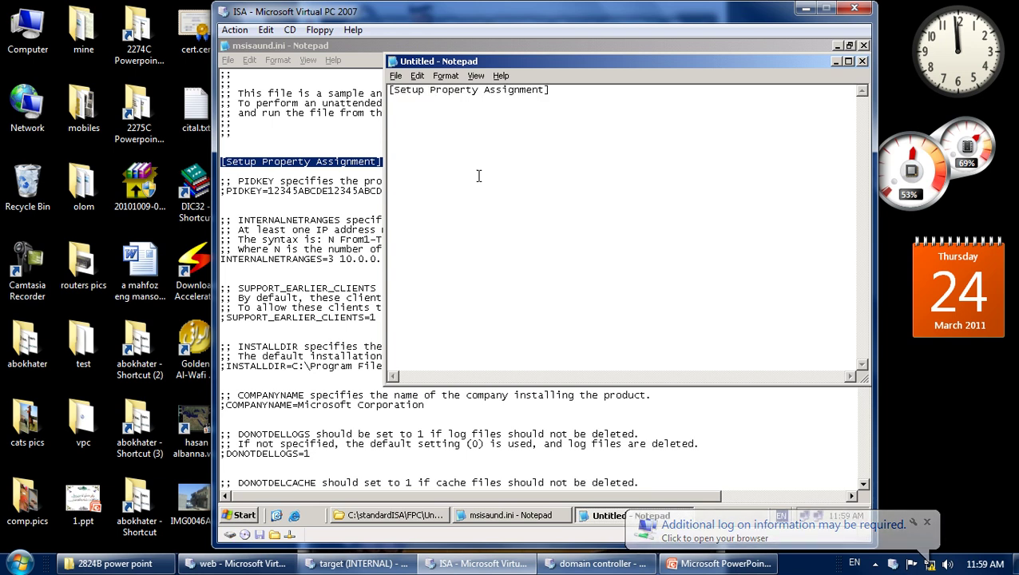
{"action": "key", "text": "Return"}
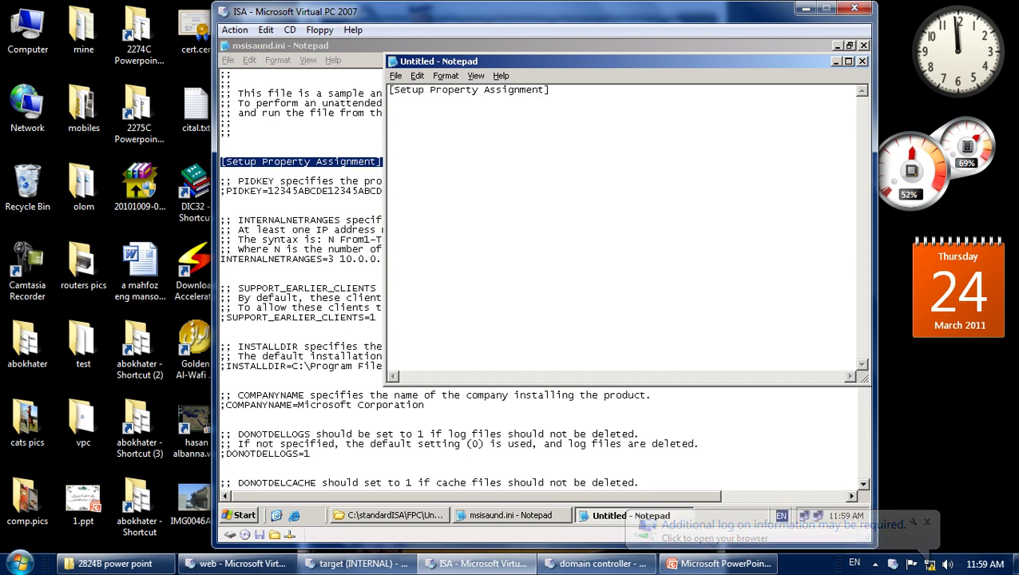
{"action": "left_click", "coordinate": [294, 190]}
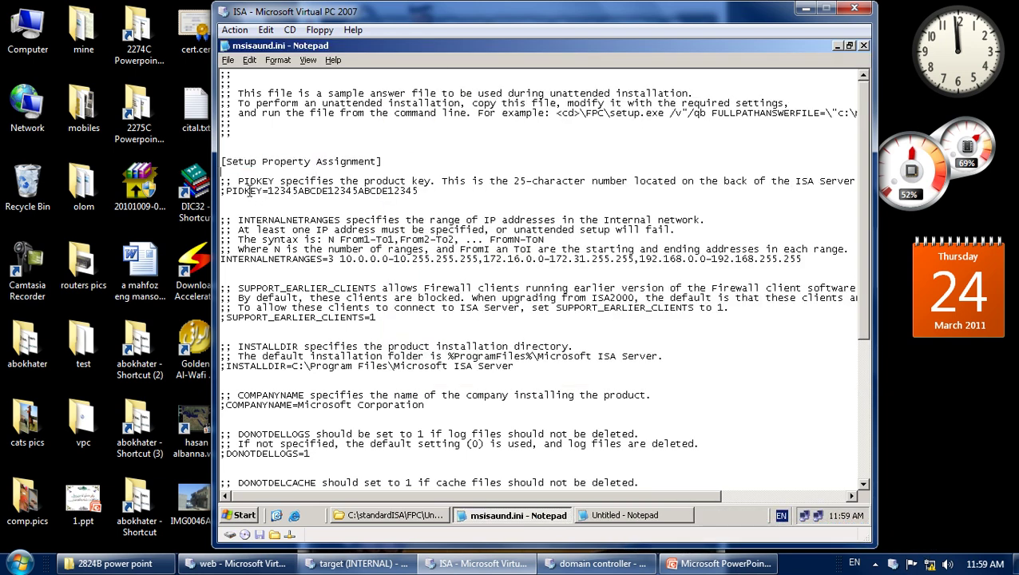
{"action": "left_click_drag", "start_coordinate": [238, 181], "coordinate": [279, 177]}
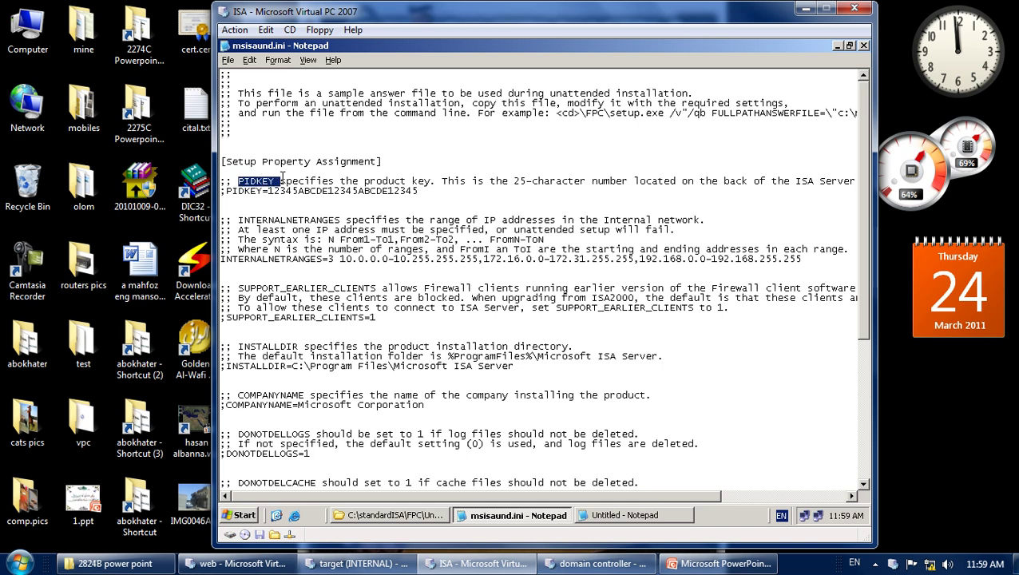
{"action": "left_click_drag", "start_coordinate": [513, 181], "coordinate": [568, 180]}
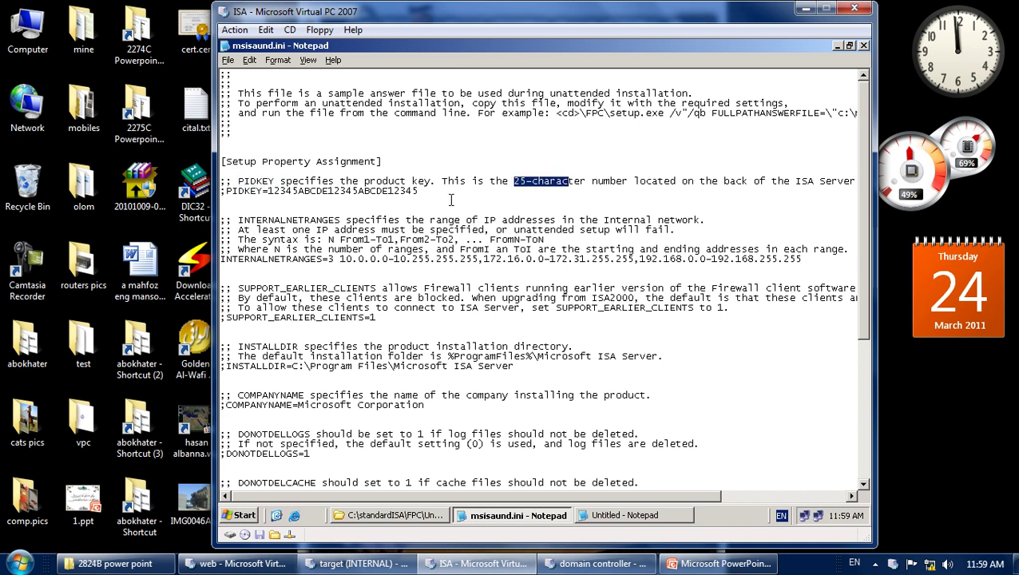
{"action": "left_click_drag", "start_coordinate": [226, 192], "coordinate": [421, 204]}
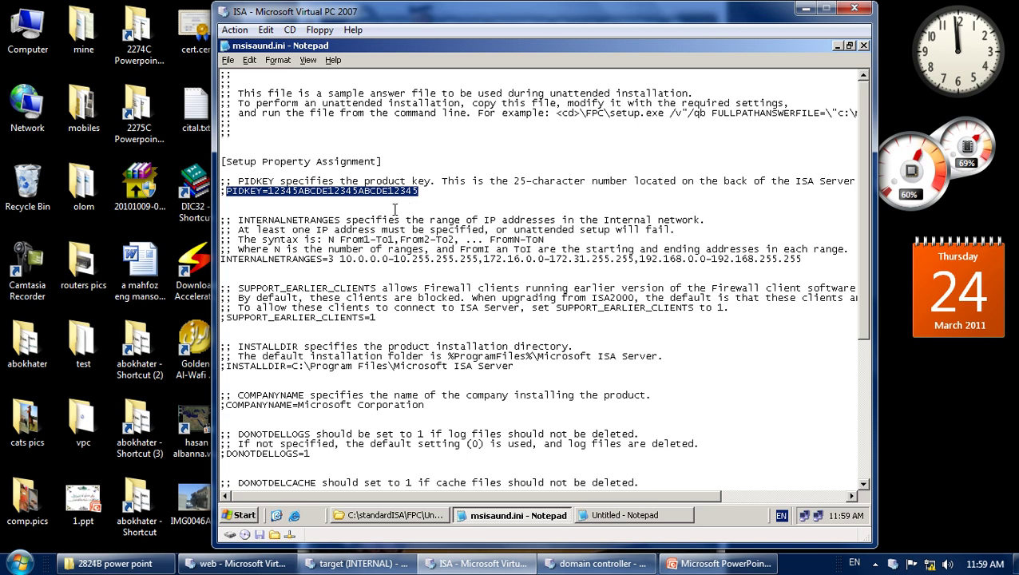
{"action": "right_click", "coordinate": [319, 196]}
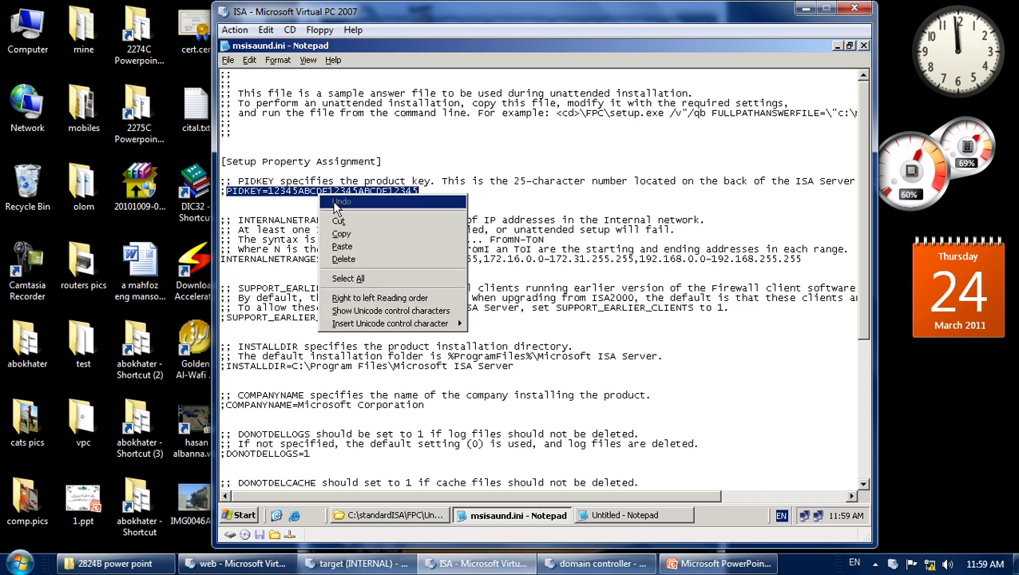
{"action": "left_click", "coordinate": [340, 231]}
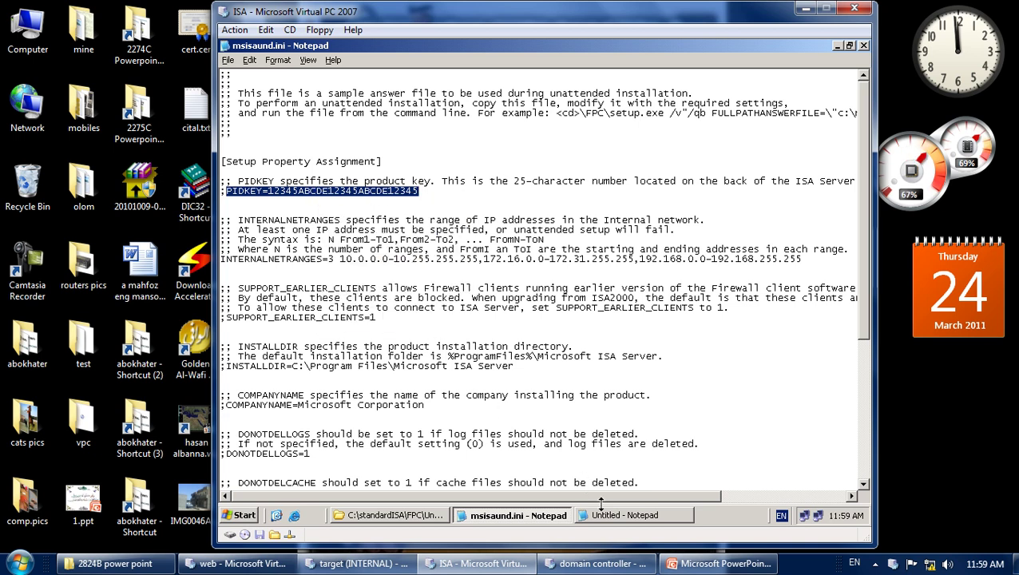
Add a PIDKEY= line with a 25-digit product key, then mark the INTERNALNETRANGES note in msisaund.ini.
{"action": "left_click", "coordinate": [605, 515]}
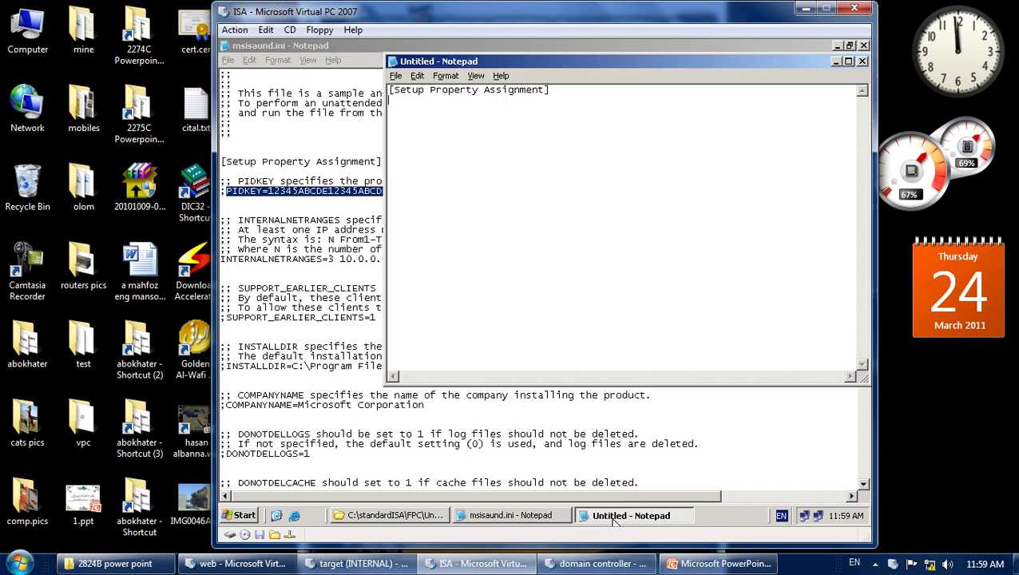
{"action": "right_click", "coordinate": [392, 100]}
{"action": "left_click", "coordinate": [412, 154]}
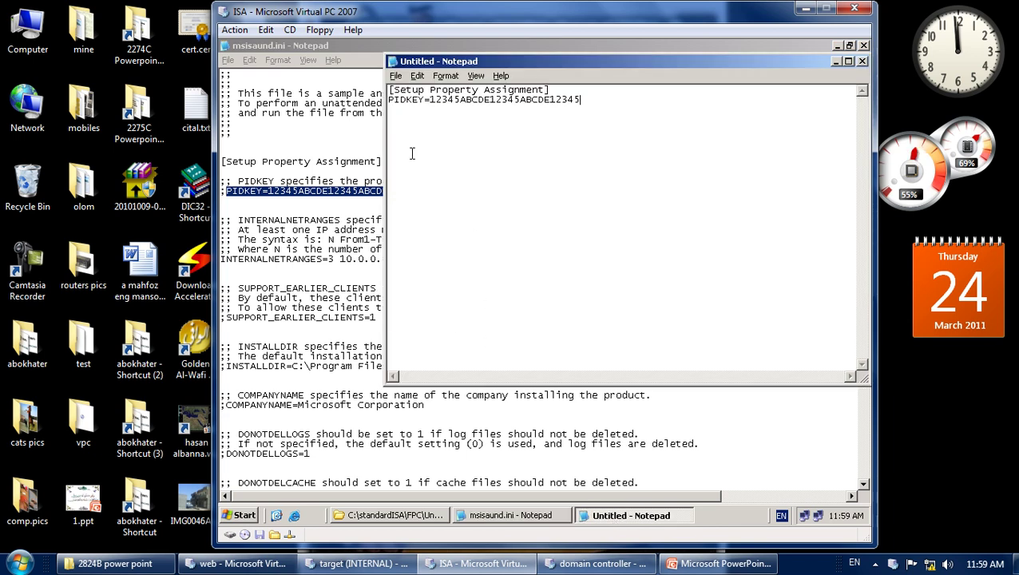
{"action": "key", "text": "BackSpace"}
{"action": "key", "text": "BackSpace"}
{"action": "key", "text": "BackSpace"}
{"action": "key", "text": "BackSpace"}
{"action": "key", "text": "BackSpace"}
{"action": "key", "text": "BackSpace"}
{"action": "key", "text": "BackSpace"}
{"action": "key", "text": "BackSpace"}
{"action": "key", "text": "BackSpace"}
{"action": "key", "text": "BackSpace"}
{"action": "key", "text": "BackSpace"}
{"action": "key", "text": "BackSpace"}
{"action": "key", "text": "BackSpace"}
{"action": "key", "text": "BackSpace"}
{"action": "key", "text": "BackSpace"}
{"action": "key", "text": "BackSpace"}
{"action": "key", "text": "BackSpace"}
{"action": "key", "text": "BackSpace"}
{"action": "key", "text": "BackSpace"}
{"action": "key", "text": "BackSpace"}
{"action": "key", "text": "BackSpace"}
{"action": "key", "text": "BackSpace"}
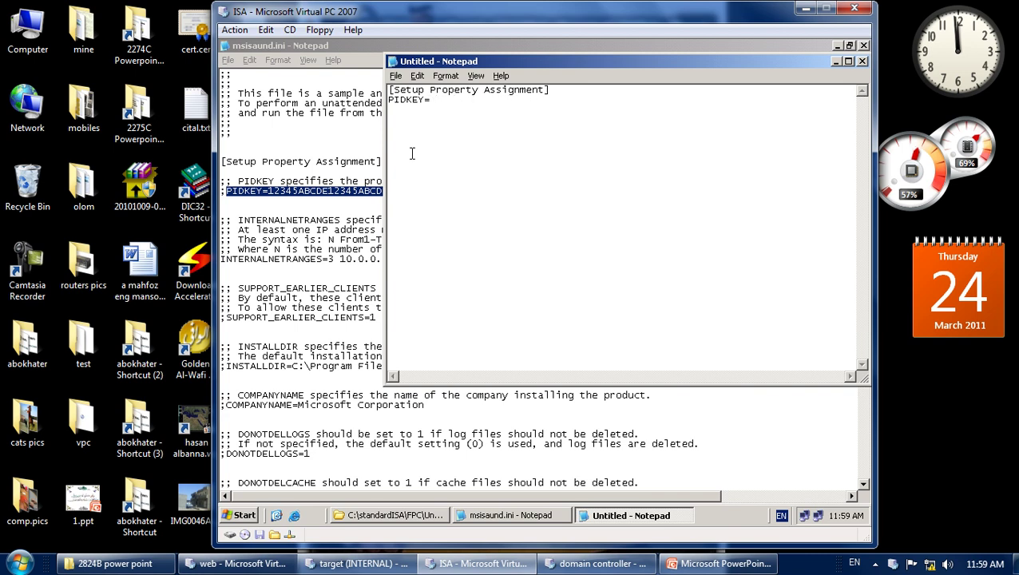
{"action": "type", "text": "5457485787687687687687687"}
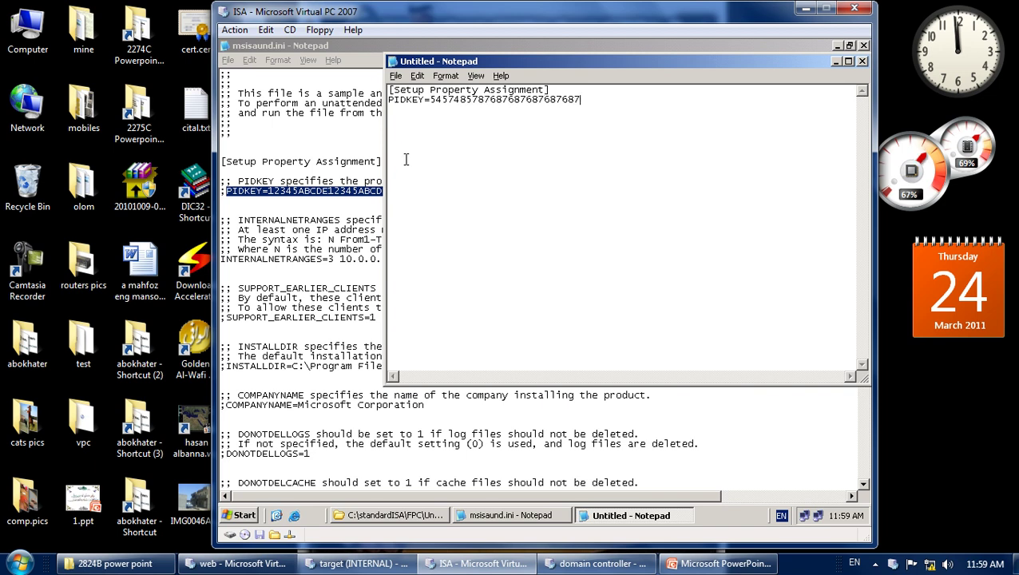
{"action": "key", "text": "Return"}
{"action": "left_click", "coordinate": [340, 227]}
{"action": "left_click_drag", "start_coordinate": [238, 219], "coordinate": [417, 217]}
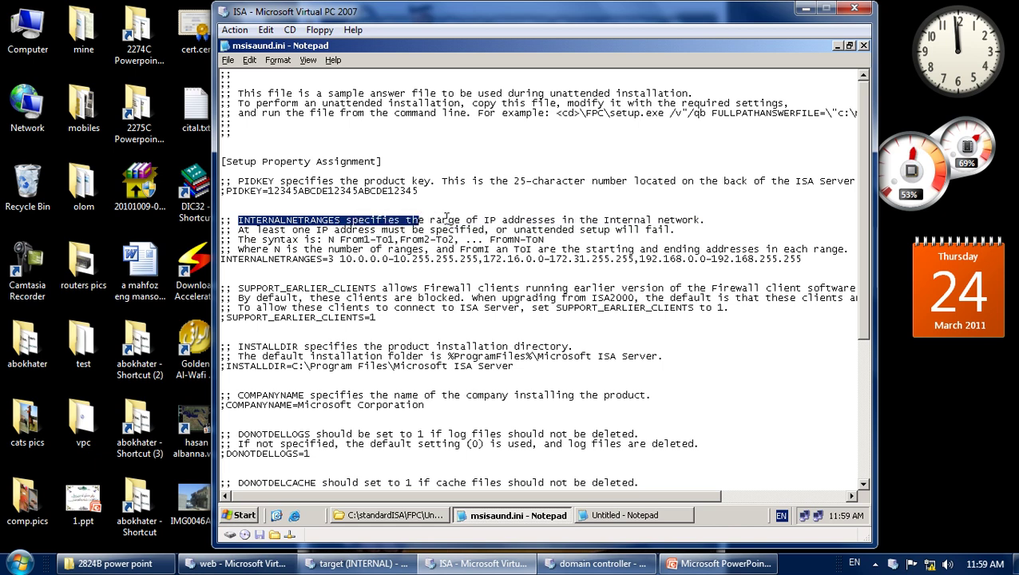
{"action": "left_click", "coordinate": [431, 222]}
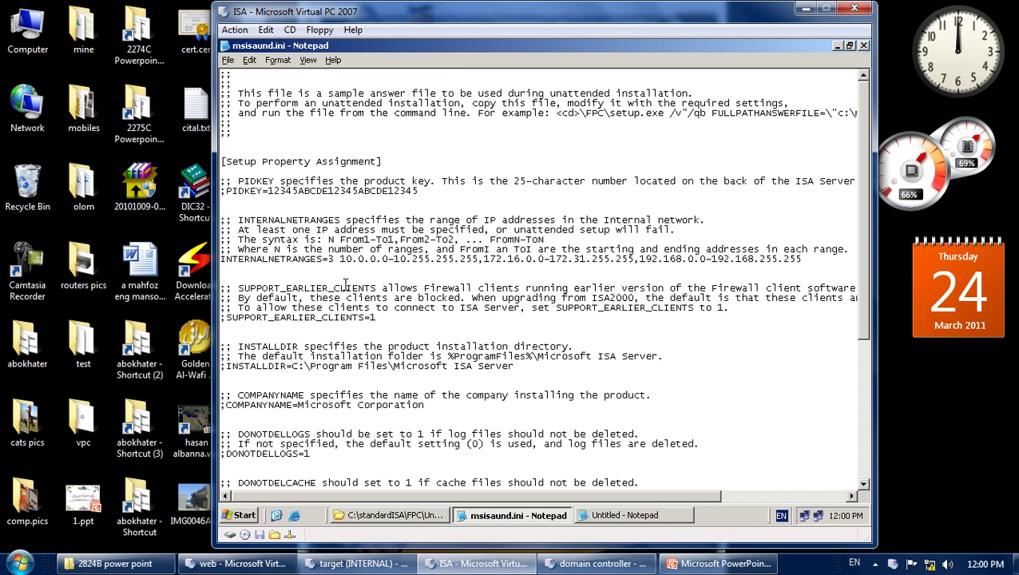
{"action": "left_click_drag", "start_coordinate": [222, 259], "coordinate": [329, 259]}
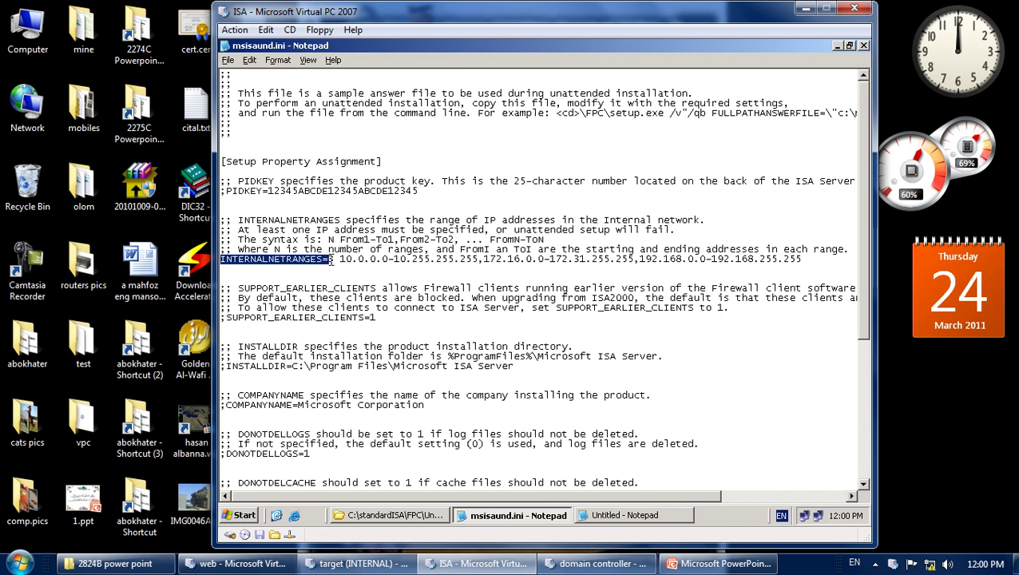
{"action": "left_click", "coordinate": [331, 260]}
{"action": "left_click_drag", "start_coordinate": [329, 259], "coordinate": [334, 259]}
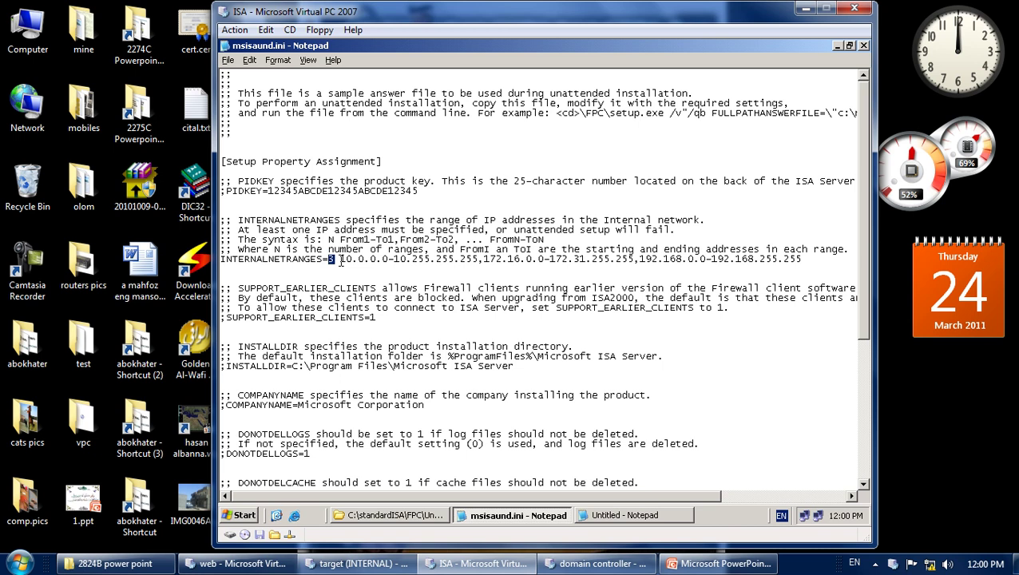
{"action": "left_click_drag", "start_coordinate": [341, 261], "coordinate": [639, 261]}
{"action": "left_click", "coordinate": [479, 261]}
{"action": "left_click_drag", "start_coordinate": [639, 261], "coordinate": [759, 274]}
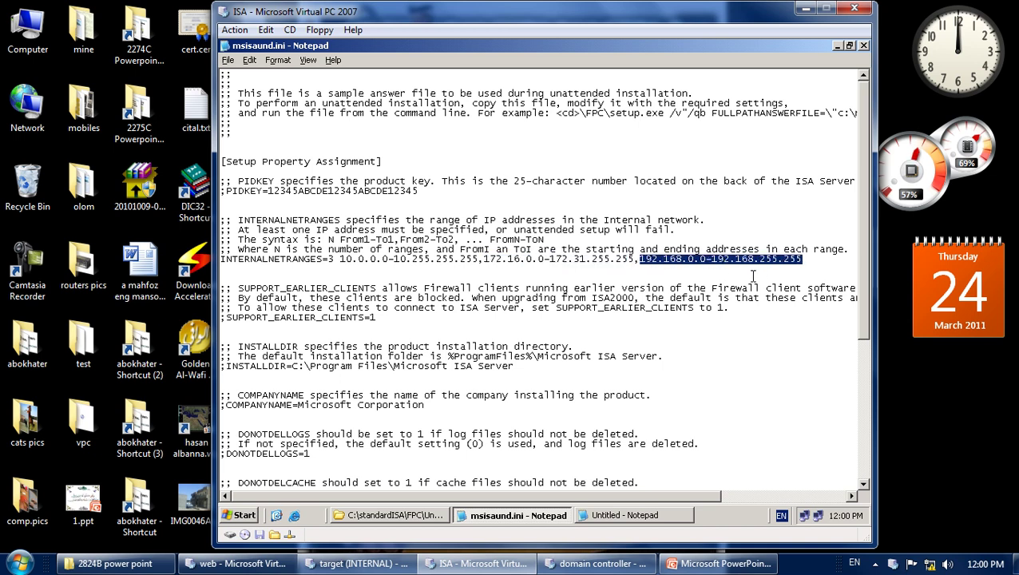
{"action": "left_click", "coordinate": [558, 259]}
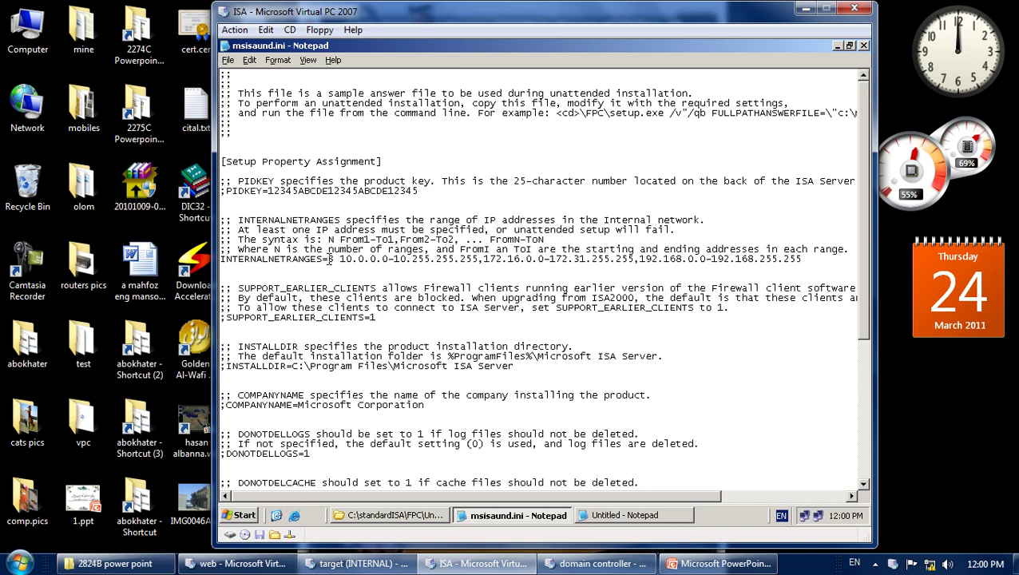
{"action": "left_click_drag", "start_coordinate": [330, 258], "coordinate": [221, 250]}
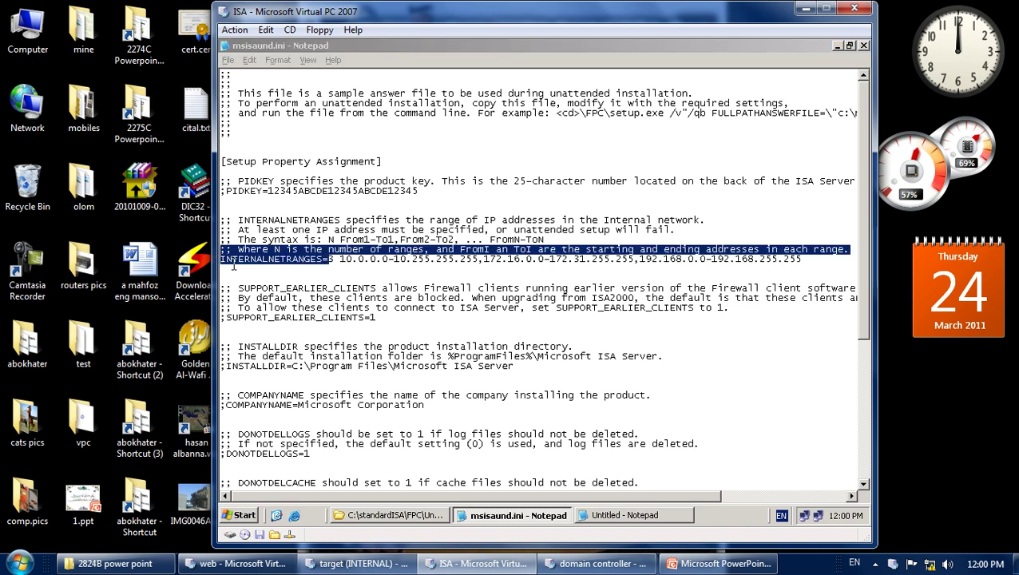
{"action": "left_click", "coordinate": [294, 259]}
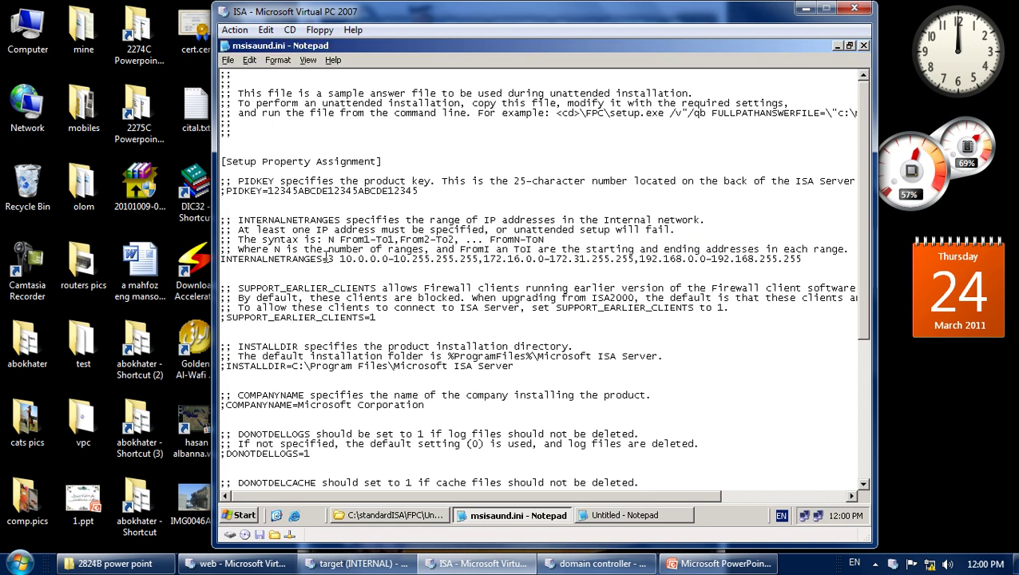
{"action": "left_click_drag", "start_coordinate": [327, 258], "coordinate": [221, 259]}
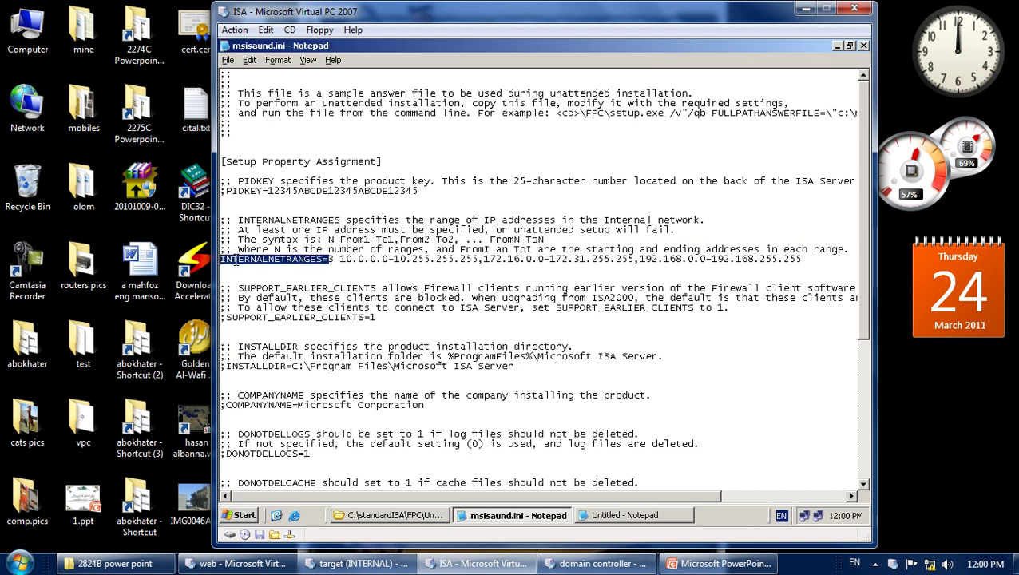
Copy INTERNALNETRANGES= into the untitled file and complete it as 1 192.168.1.0-192.168.1.255.
{"action": "right_click", "coordinate": [236, 263]}
{"action": "left_click", "coordinate": [274, 302]}
{"action": "left_click", "coordinate": [591, 516]}
{"action": "right_click", "coordinate": [416, 133]}
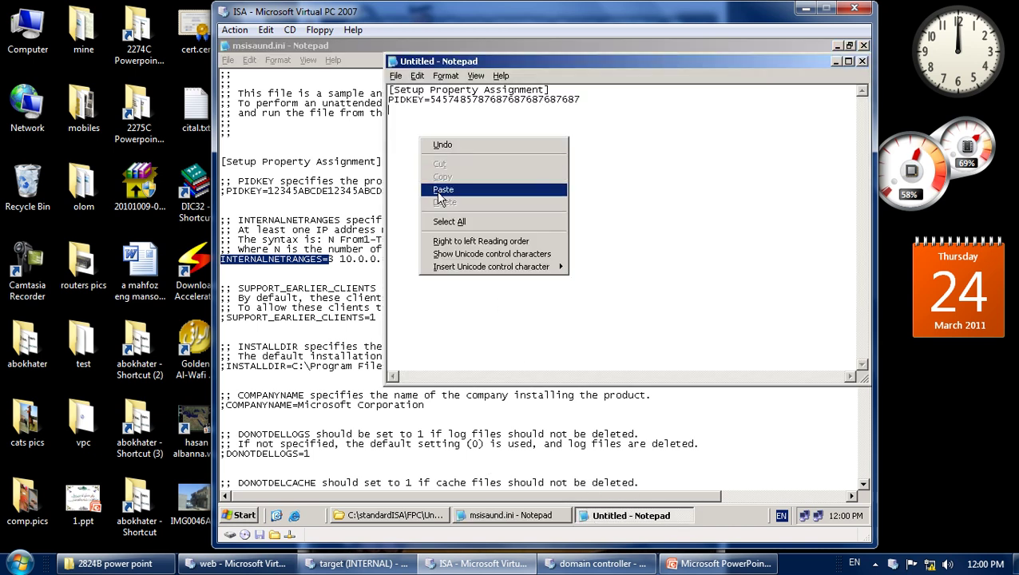
{"action": "left_click", "coordinate": [437, 190]}
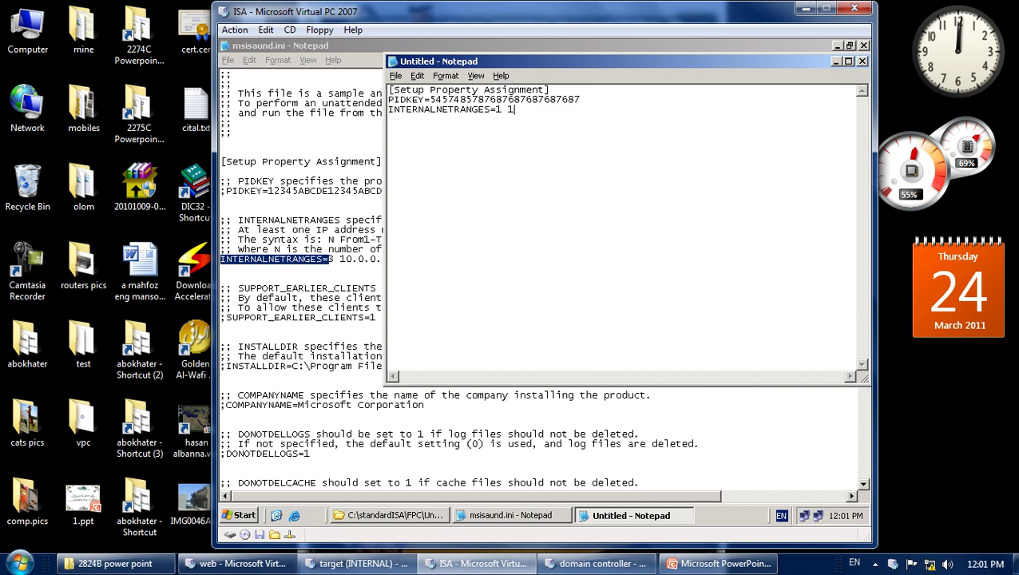
{"action": "type", "text": "168.1.0-192.168.1.255"}
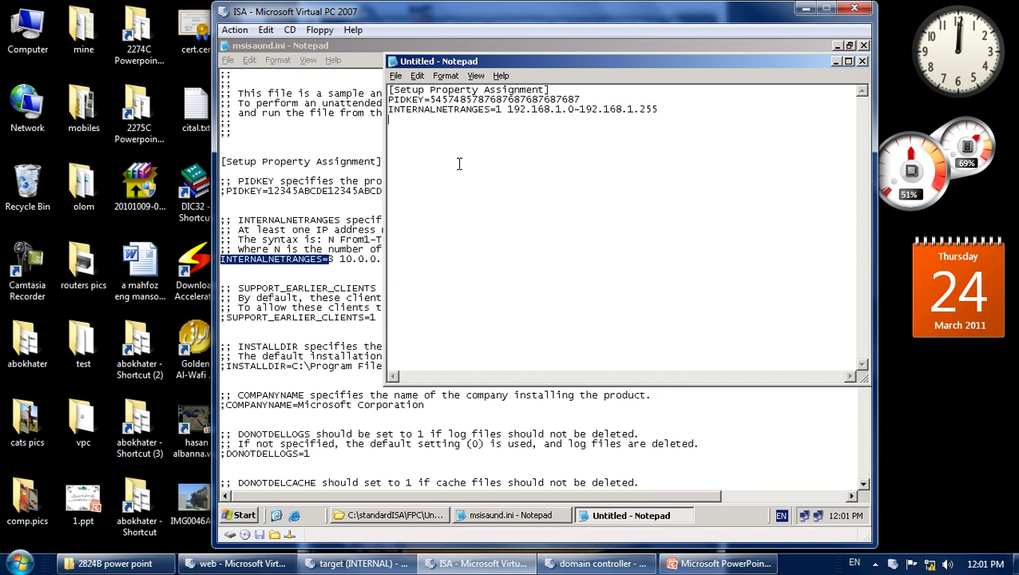
{"action": "key", "text": "Return"}
{"action": "left_click", "coordinate": [295, 260]}
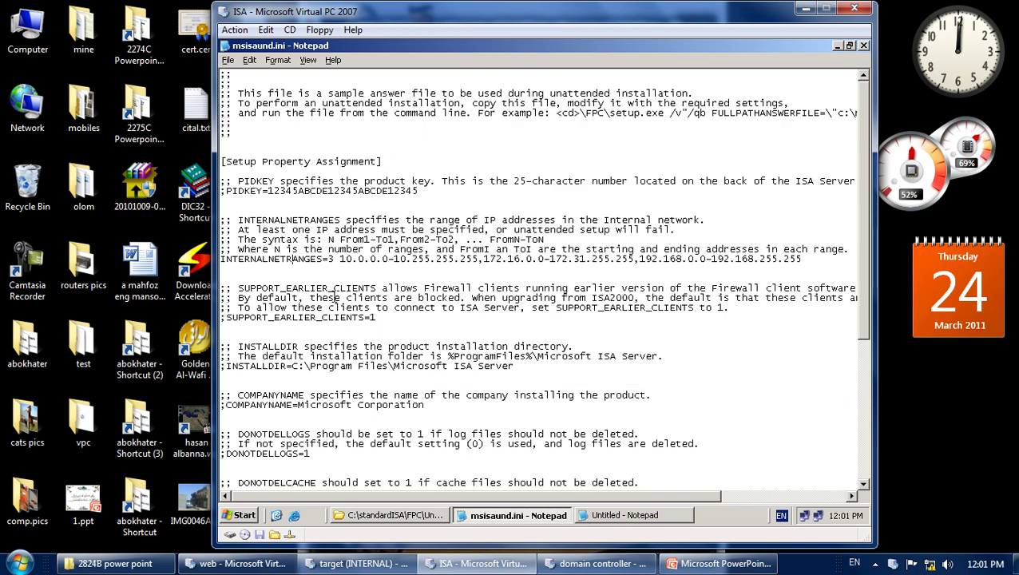
Copy the SUPPORT_EARLIER_CLIENTS=1 line into the untitled answer file and select its value for editing.
{"action": "left_click_drag", "start_coordinate": [376, 318], "coordinate": [293, 318]}
{"action": "left_click", "coordinate": [255, 320]}
{"action": "left_click", "coordinate": [227, 319]}
{"action": "key", "text": "shift+End"}
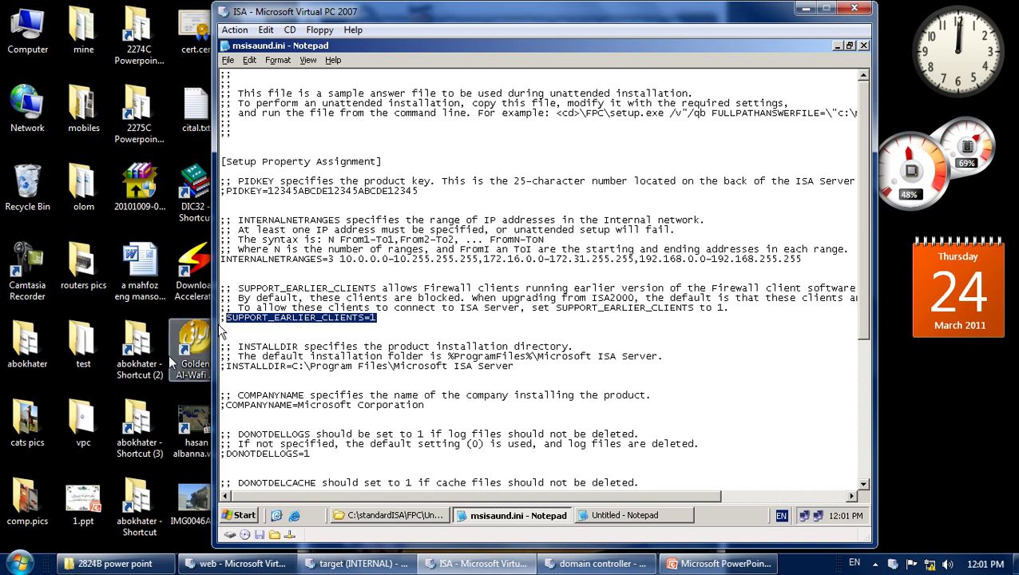
{"action": "right_click", "coordinate": [246, 314]}
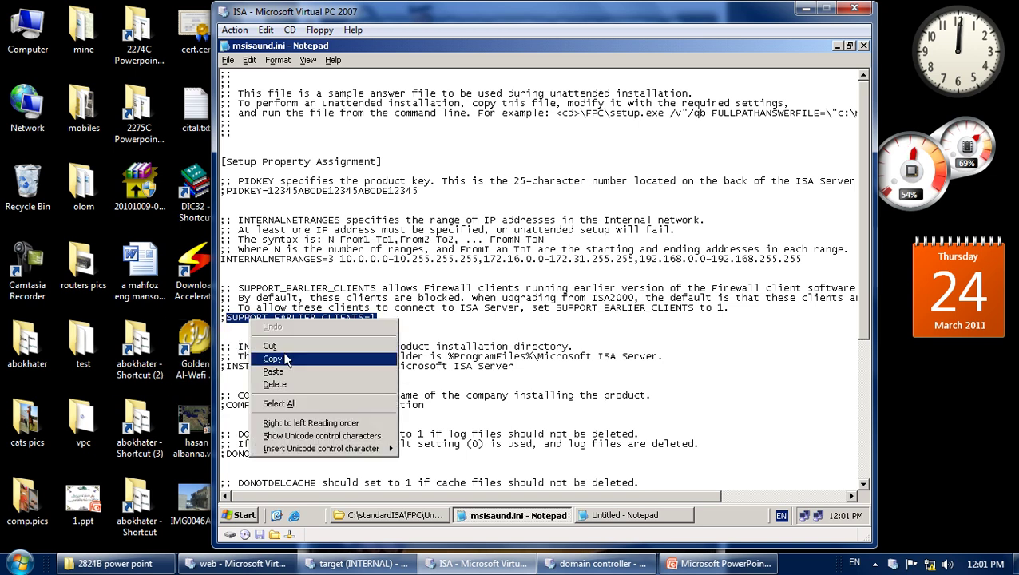
{"action": "left_click", "coordinate": [391, 349]}
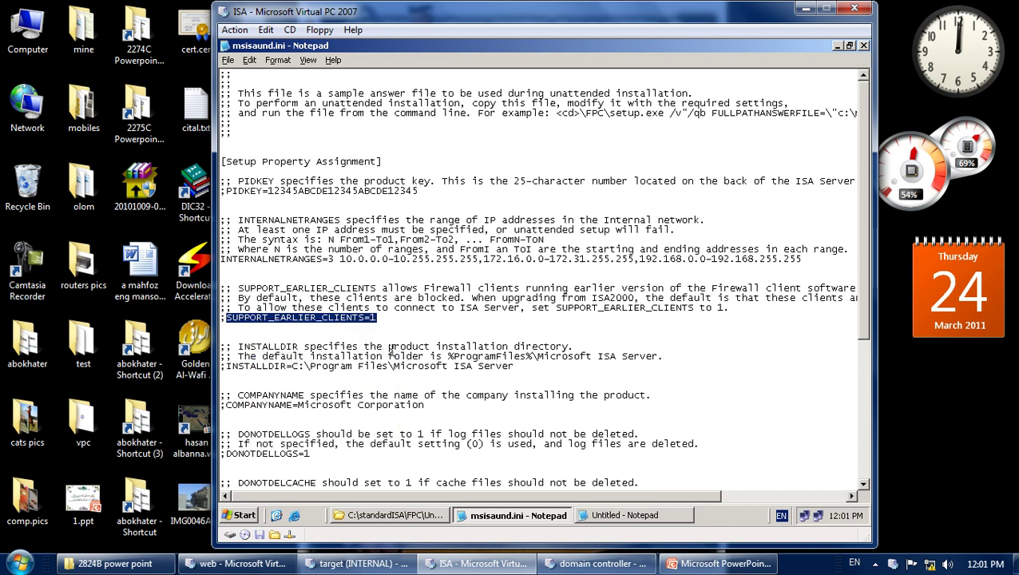
{"action": "left_click", "coordinate": [639, 515]}
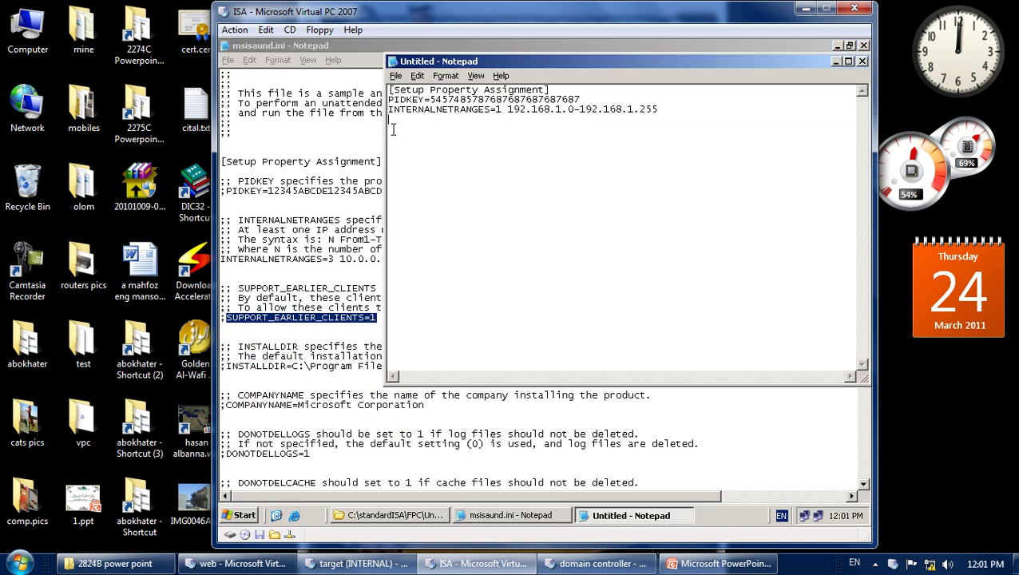
{"action": "right_click", "coordinate": [395, 129]}
{"action": "left_click", "coordinate": [418, 183]}
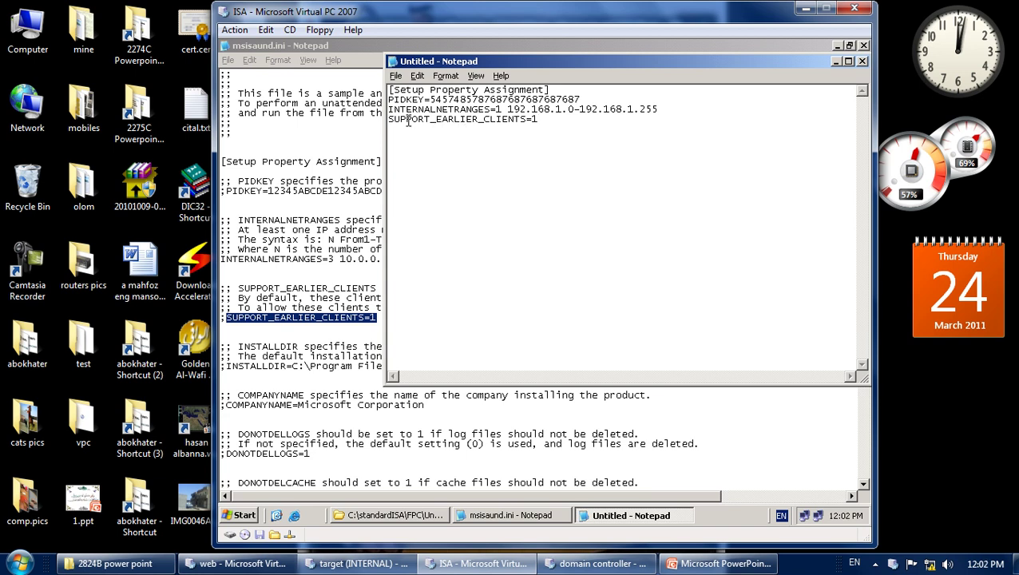
{"action": "double_click", "coordinate": [535, 119]}
{"action": "left_click", "coordinate": [304, 349]}
Copy the INSTALLDIR=C:\Program Files\Microsoft ISA Server line into the untitled file, restoring its leading I.
{"action": "scroll", "coordinate": [308, 341], "scroll_direction": "down", "scroll_amount": 1}
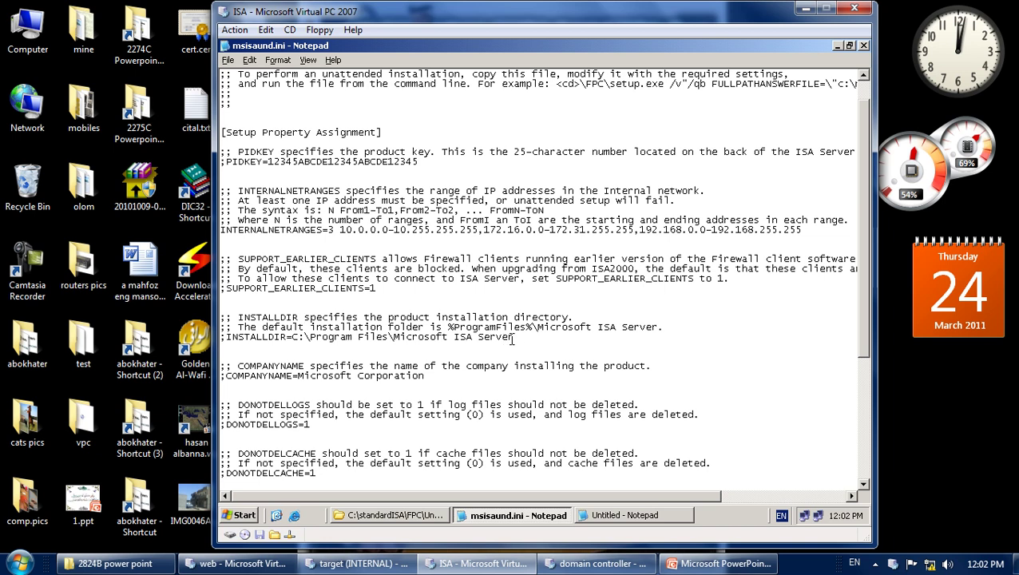
{"action": "left_click_drag", "start_coordinate": [514, 337], "coordinate": [232, 337]}
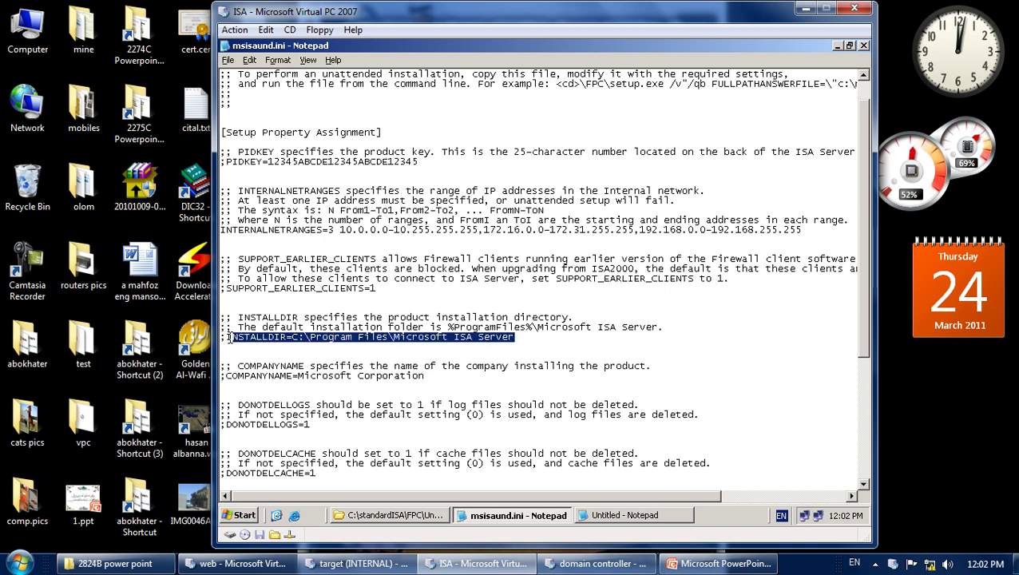
{"action": "right_click", "coordinate": [291, 339]}
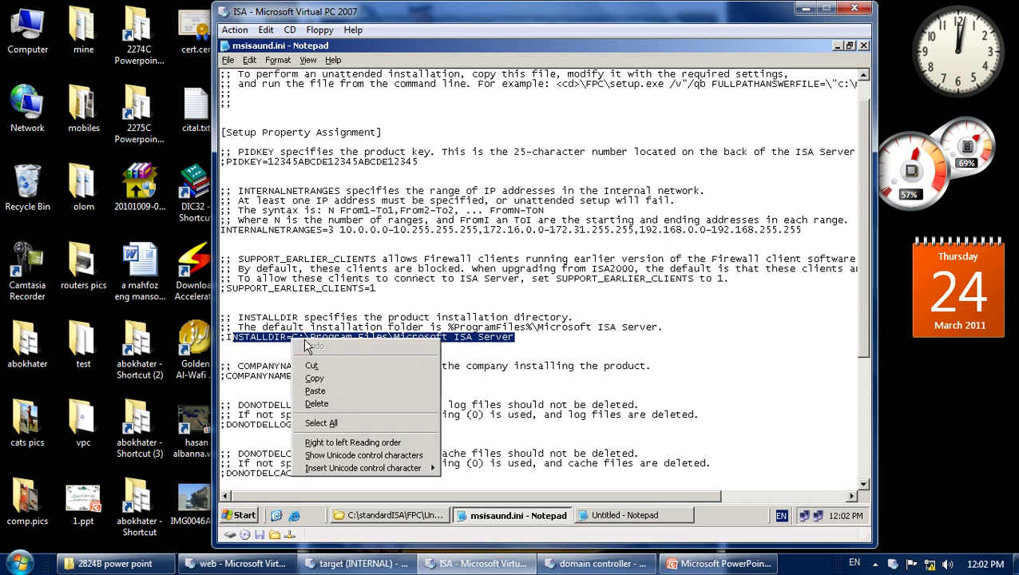
{"action": "left_click", "coordinate": [339, 380]}
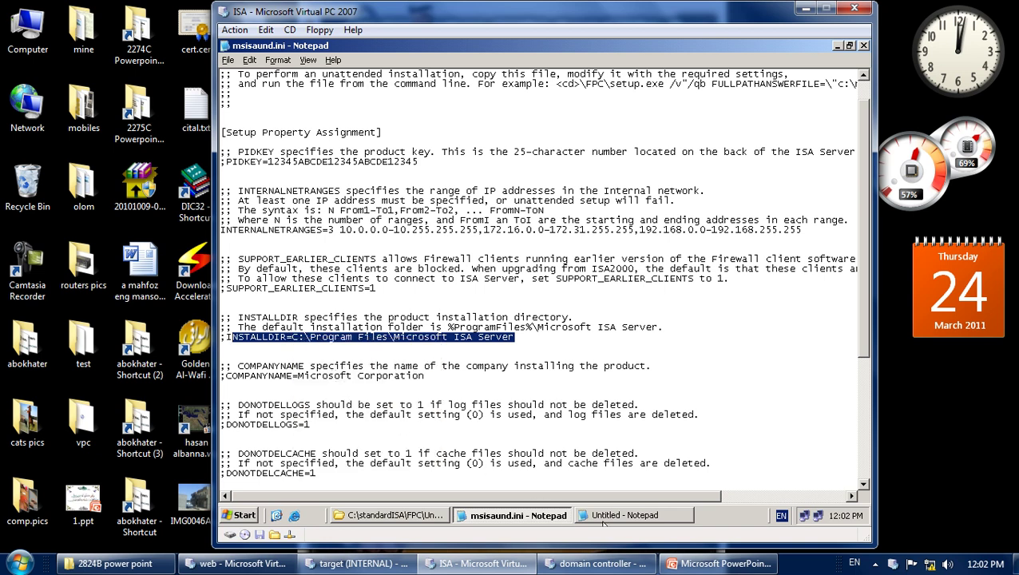
{"action": "left_click", "coordinate": [581, 517]}
{"action": "right_click", "coordinate": [402, 143]}
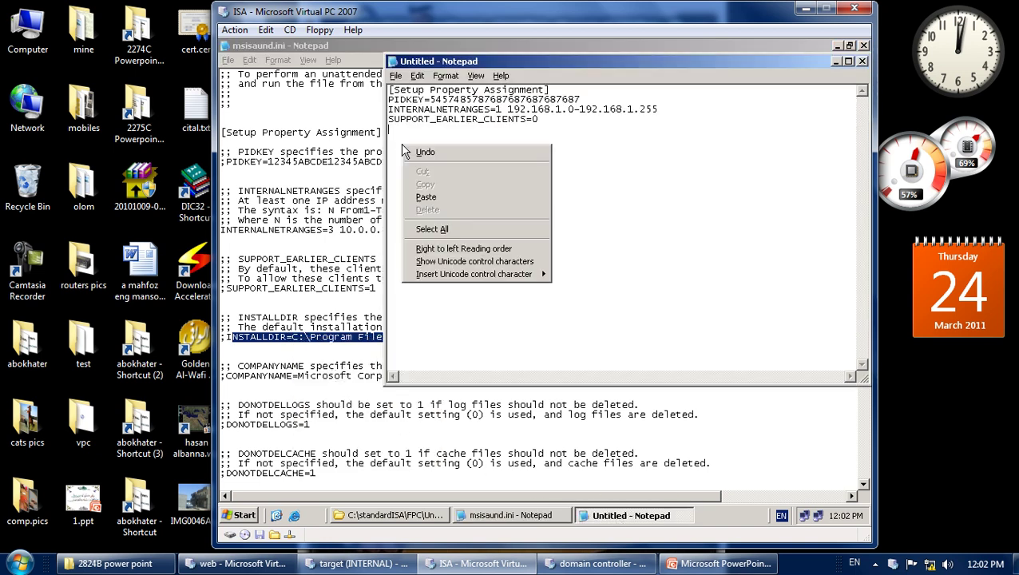
{"action": "left_click", "coordinate": [437, 200]}
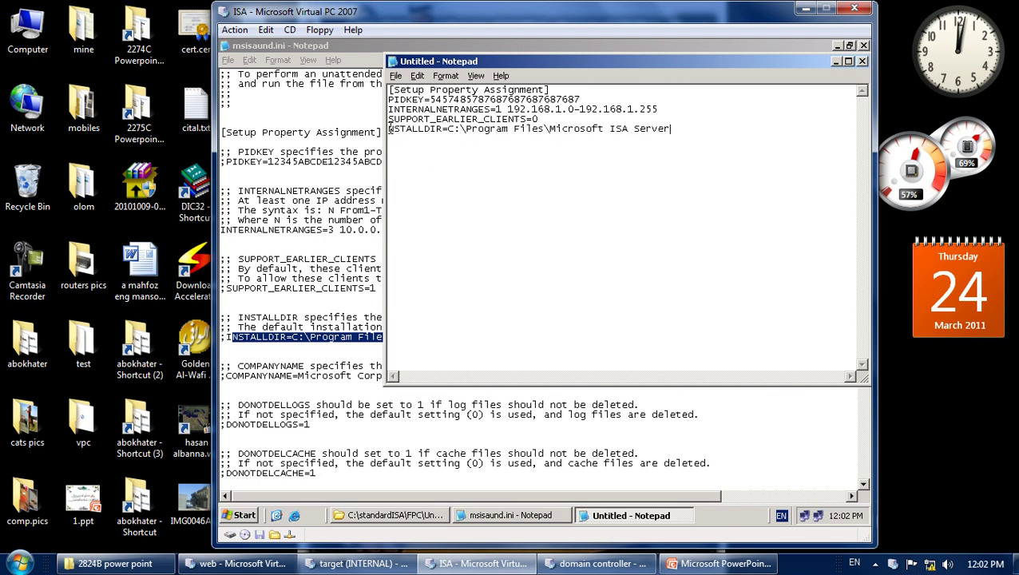
{"action": "left_click_drag", "start_coordinate": [389, 129], "coordinate": [394, 129]}
{"action": "key", "text": "Left"}
{"action": "type", "text": "I"}
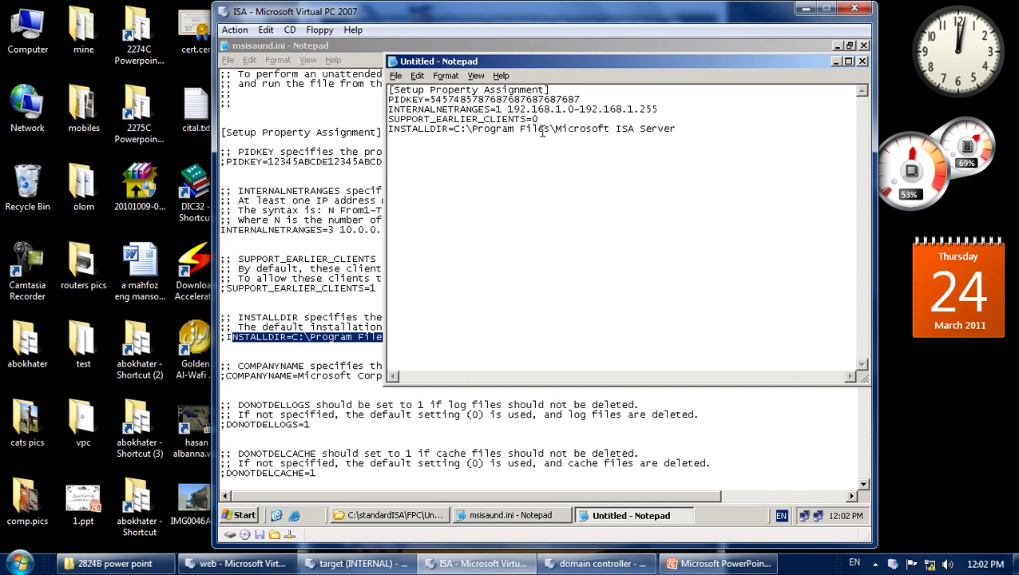
{"action": "left_click_drag", "start_coordinate": [679, 131], "coordinate": [557, 129]}
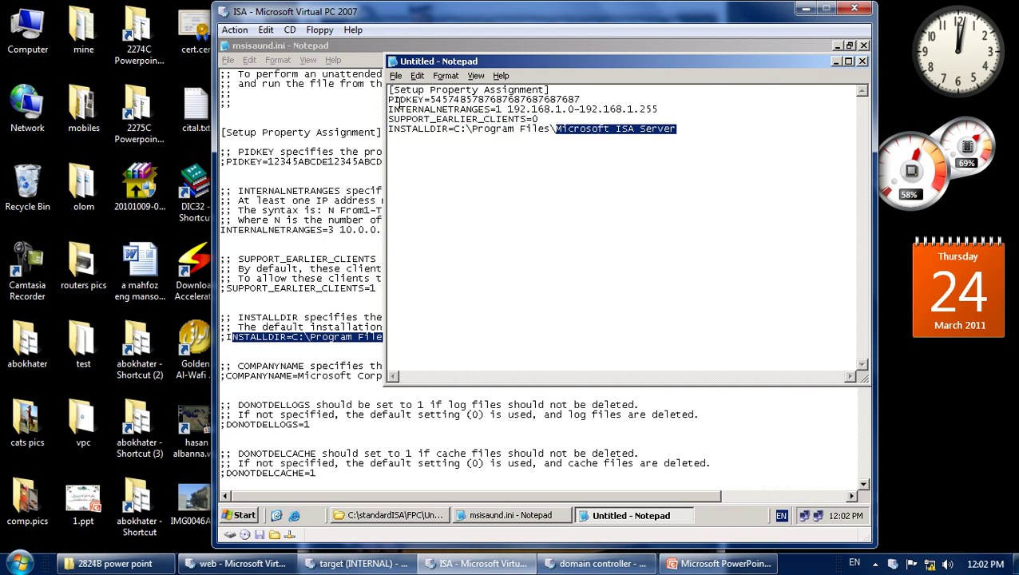
{"action": "left_click_drag", "start_coordinate": [222, 259], "coordinate": [324, 259]}
Copy COMPANYNAME= from msisaund.ini onto a new last line of the answer file.
{"action": "scroll", "coordinate": [329, 251], "scroll_direction": "down", "scroll_amount": 5}
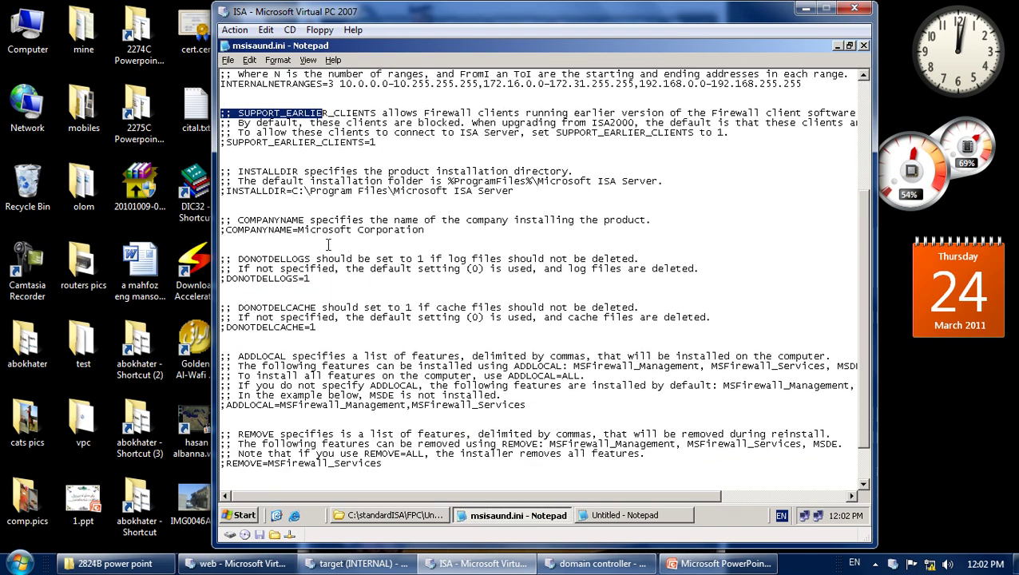
{"action": "scroll", "coordinate": [300, 200], "scroll_direction": "down", "scroll_amount": 1}
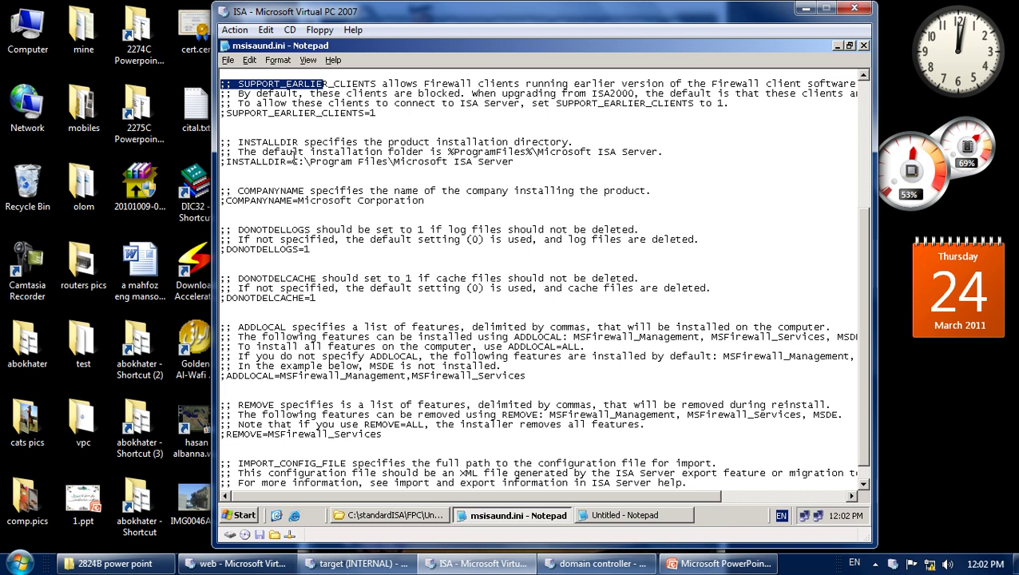
{"action": "left_click", "coordinate": [294, 155]}
{"action": "left_click_drag", "start_coordinate": [230, 162], "coordinate": [351, 163]}
{"action": "scroll", "coordinate": [319, 176], "scroll_direction": "down", "scroll_amount": 1}
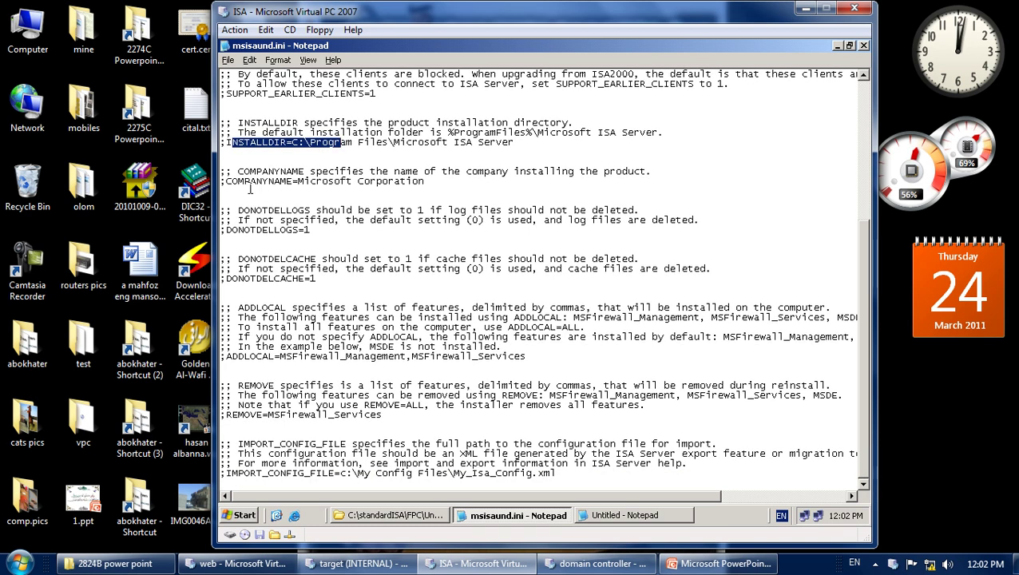
{"action": "left_click_drag", "start_coordinate": [226, 182], "coordinate": [297, 184]}
{"action": "right_click", "coordinate": [282, 184]}
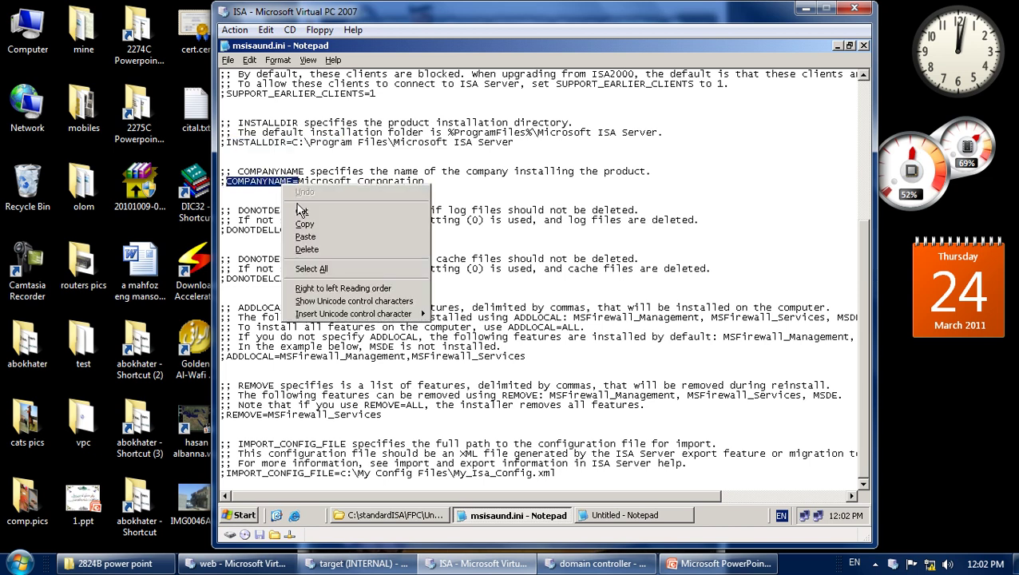
{"action": "left_click", "coordinate": [306, 226]}
{"action": "left_click", "coordinate": [629, 515]}
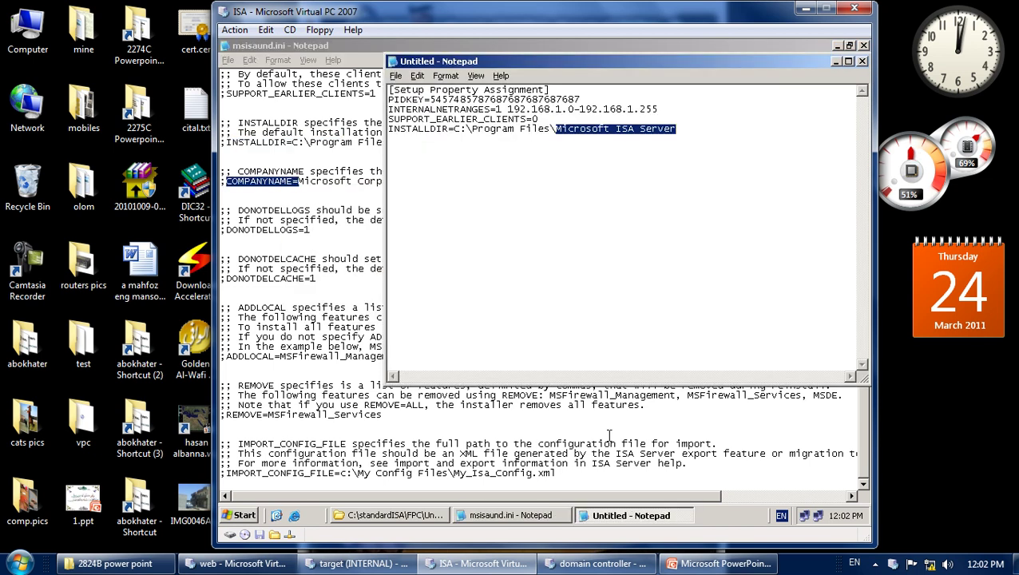
{"action": "left_click", "coordinate": [594, 296]}
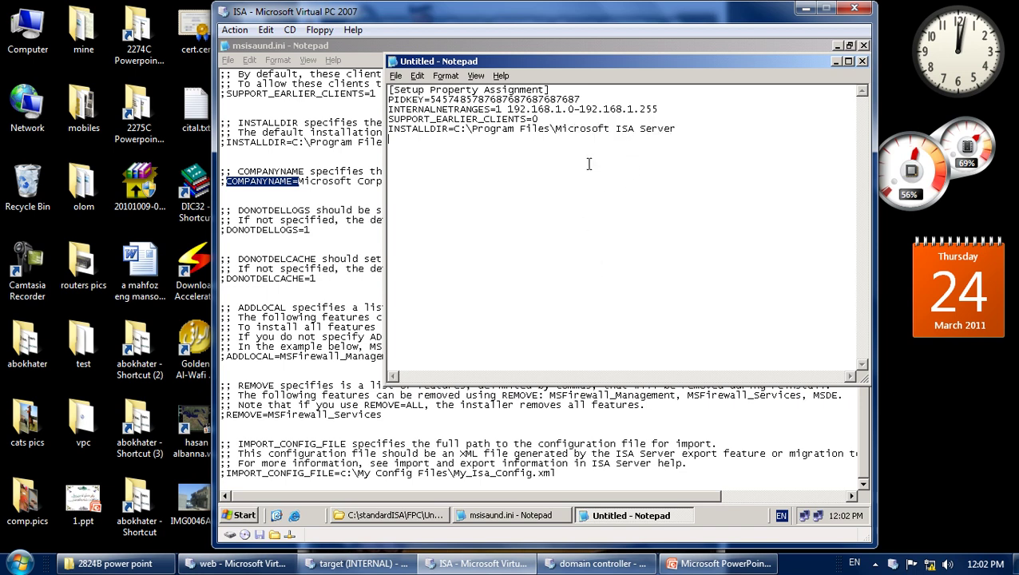
{"action": "key", "text": "ctrl+v"}
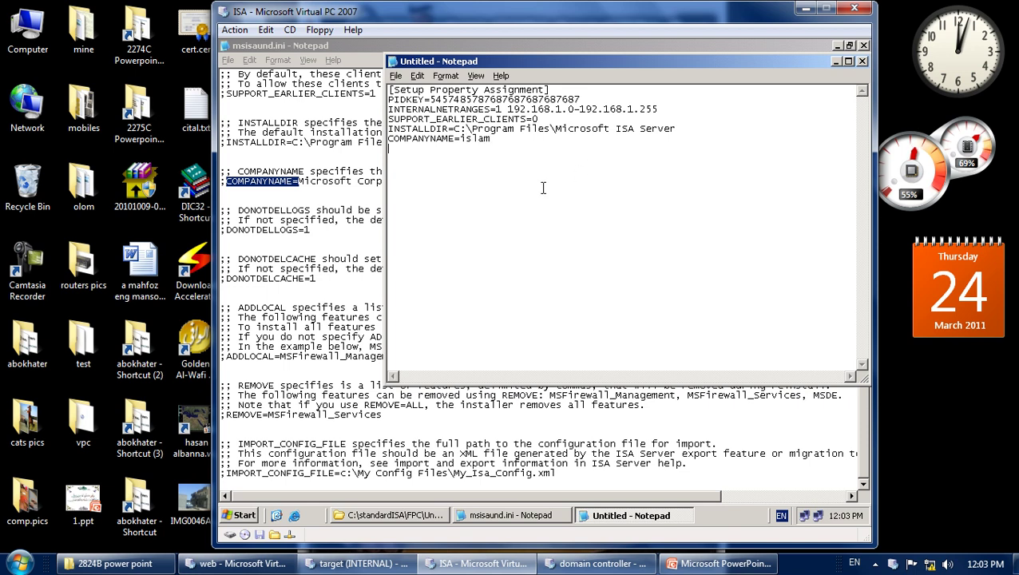
Add DONOTDELLOGS=1 and DONOTDELCACHE=1 below the company name line.
{"action": "left_click", "coordinate": [357, 220]}
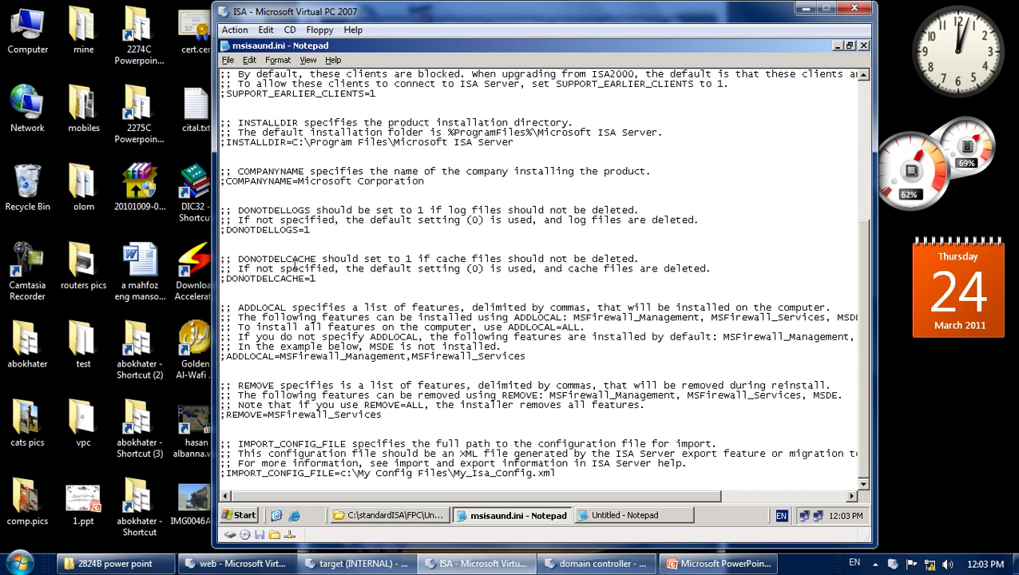
{"action": "left_click_drag", "start_coordinate": [226, 278], "coordinate": [313, 280]}
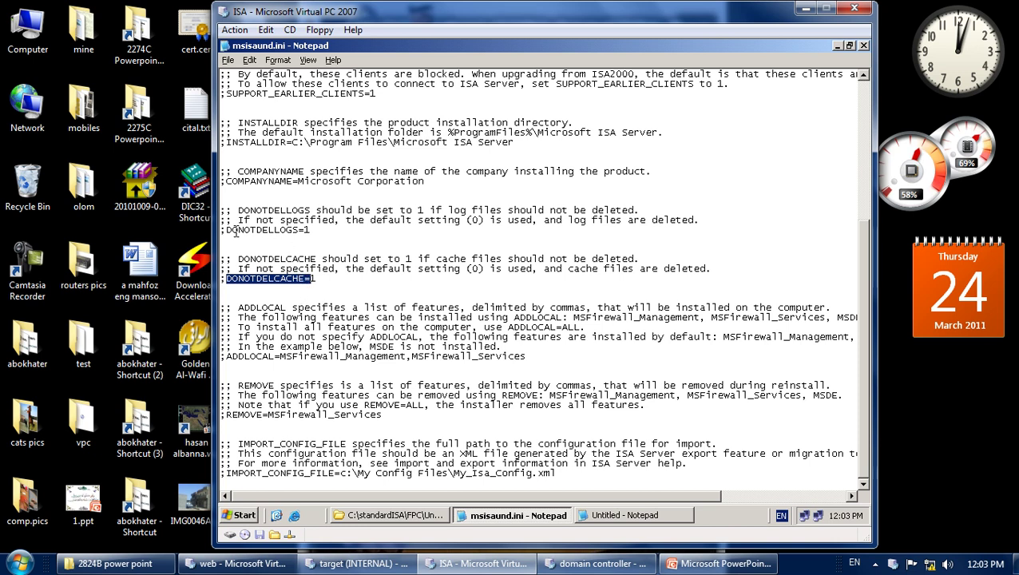
{"action": "left_click_drag", "start_coordinate": [224, 230], "coordinate": [311, 231]}
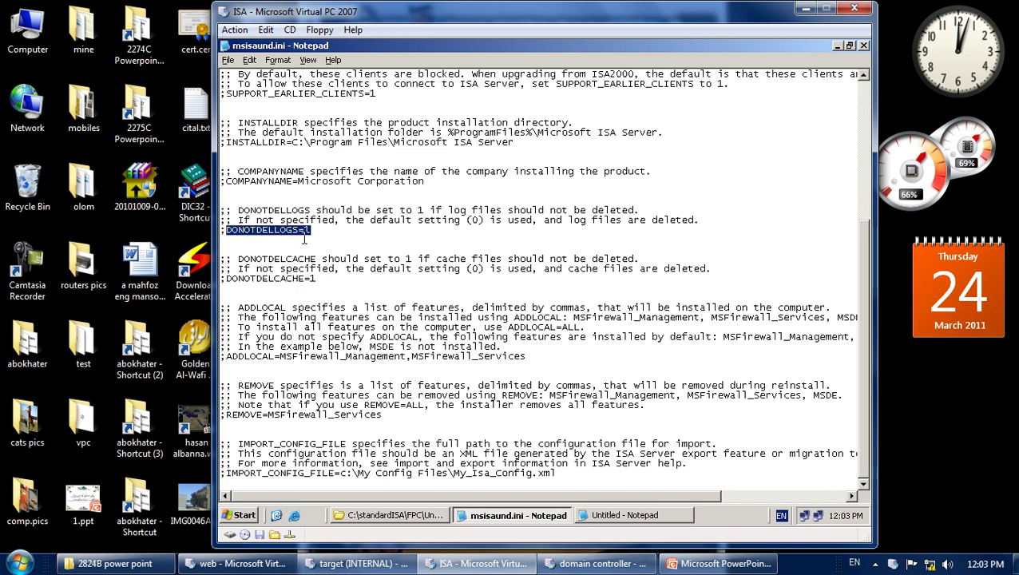
{"action": "left_click_drag", "start_coordinate": [226, 279], "coordinate": [312, 279]}
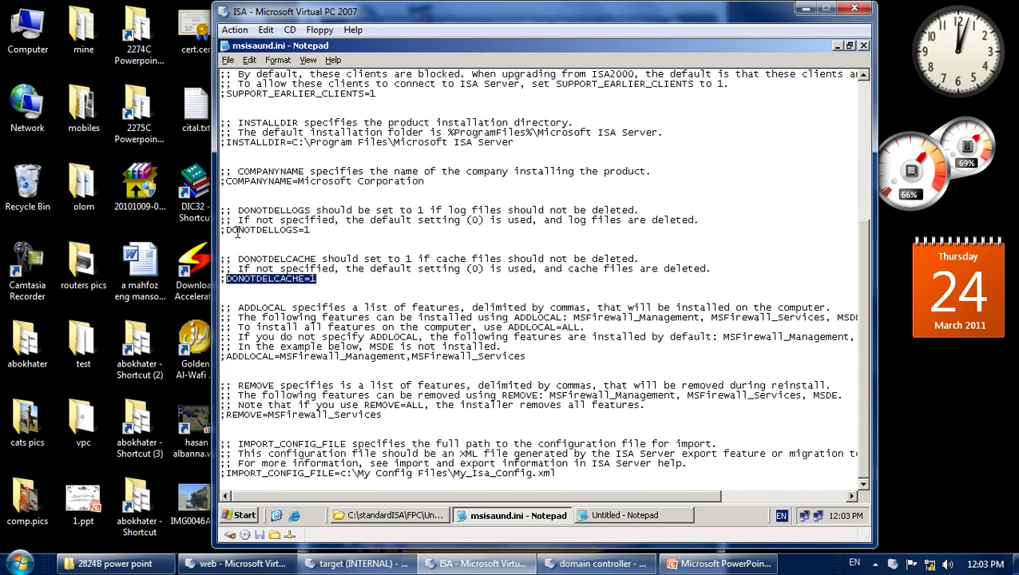
{"action": "left_click_drag", "start_coordinate": [226, 230], "coordinate": [305, 238]}
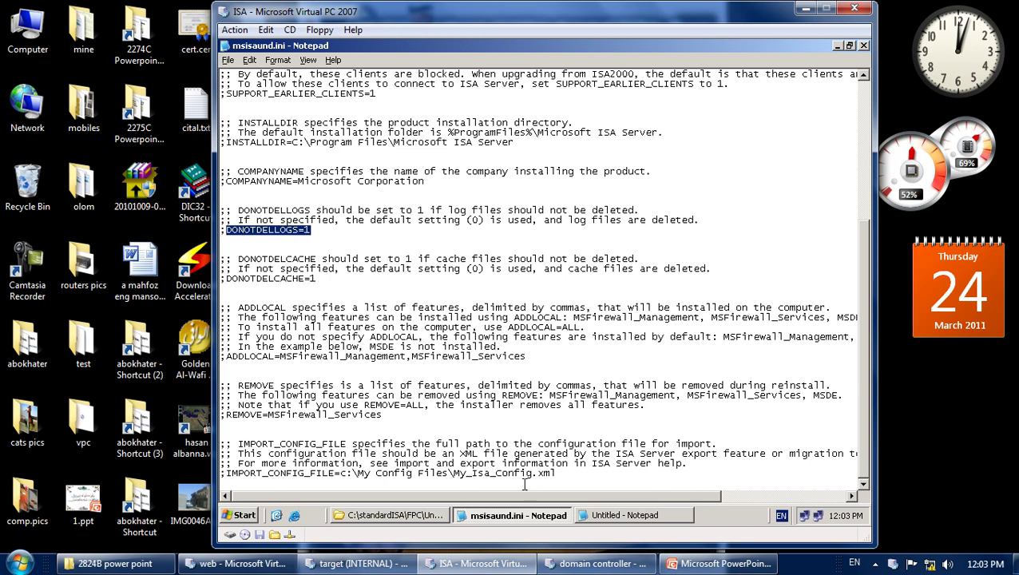
{"action": "left_click", "coordinate": [609, 515]}
{"action": "left_click", "coordinate": [444, 195]}
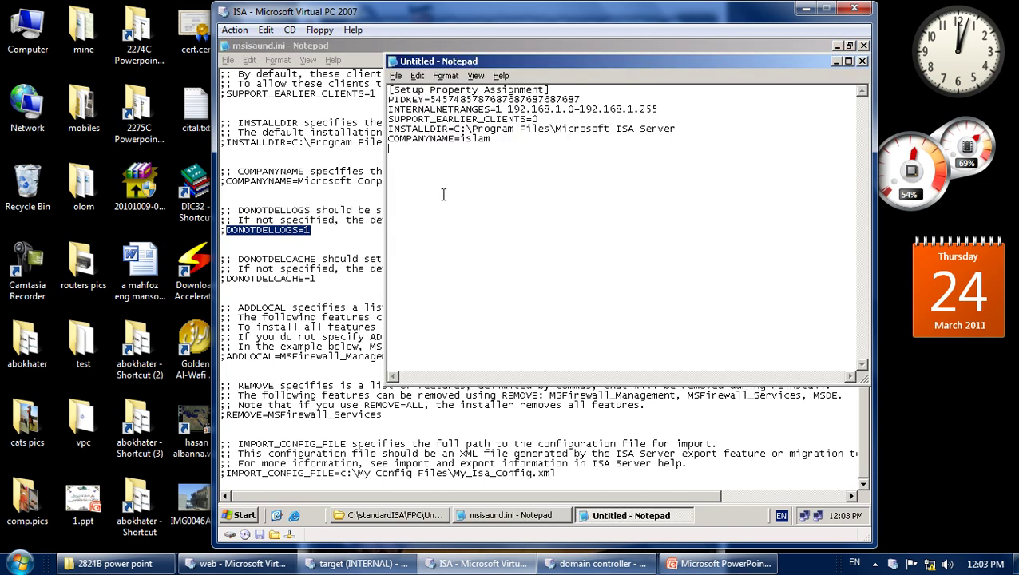
{"action": "key", "text": "ctrl+v"}
{"action": "key", "text": "Return"}
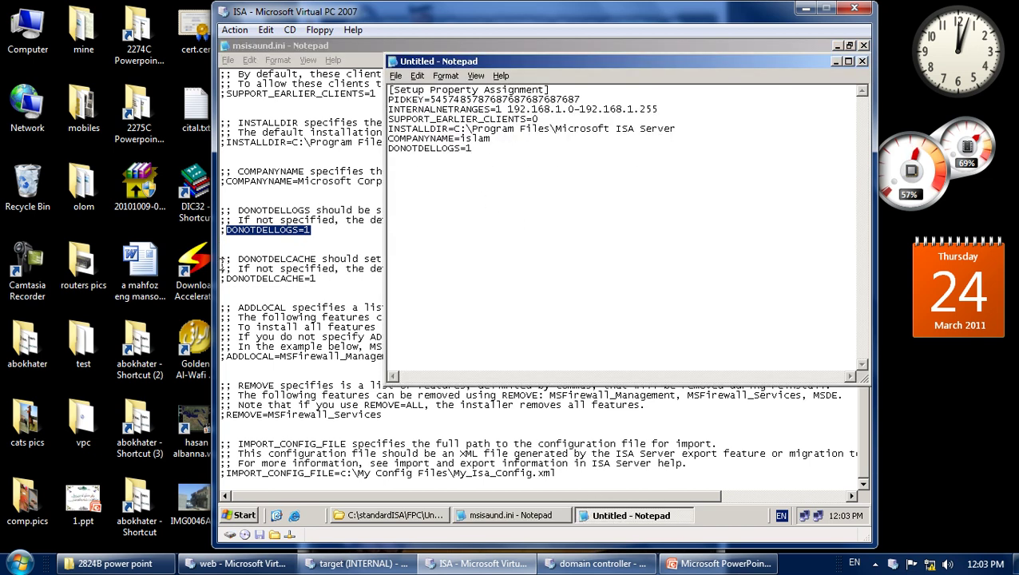
{"action": "left_click_drag", "start_coordinate": [227, 278], "coordinate": [317, 279]}
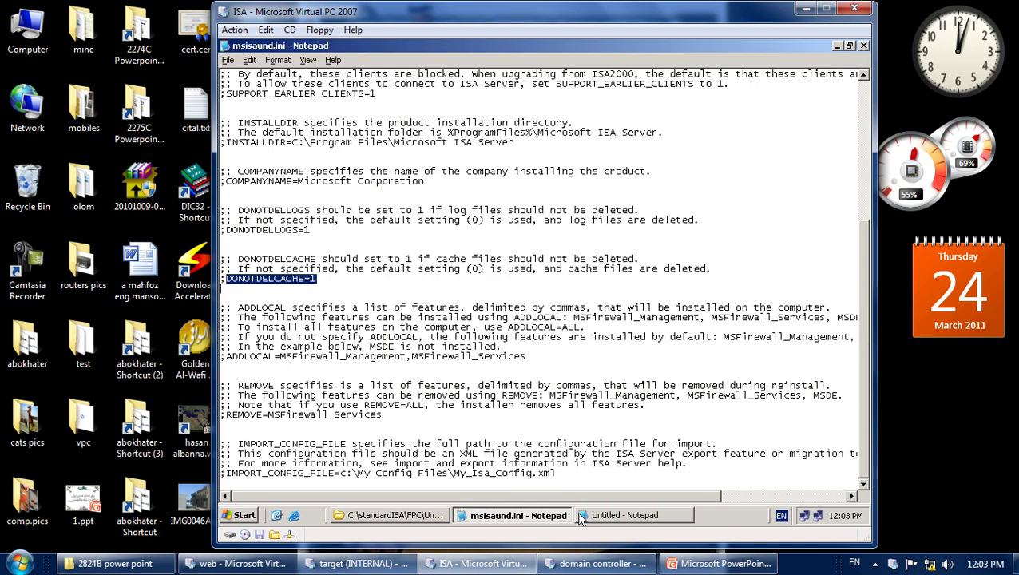
{"action": "left_click", "coordinate": [625, 515]}
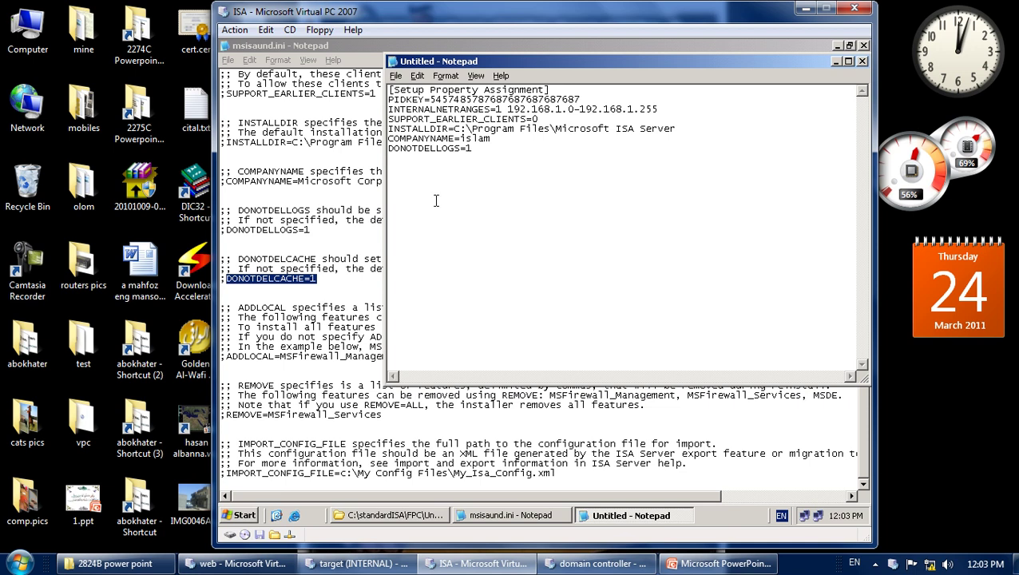
{"action": "key", "text": "ctrl+v"}
Add the ADDLOCAL=MSFirewall_Management,MSFirewall_Services line below DONOTDELCACHE=1.
{"action": "left_click", "coordinate": [302, 277]}
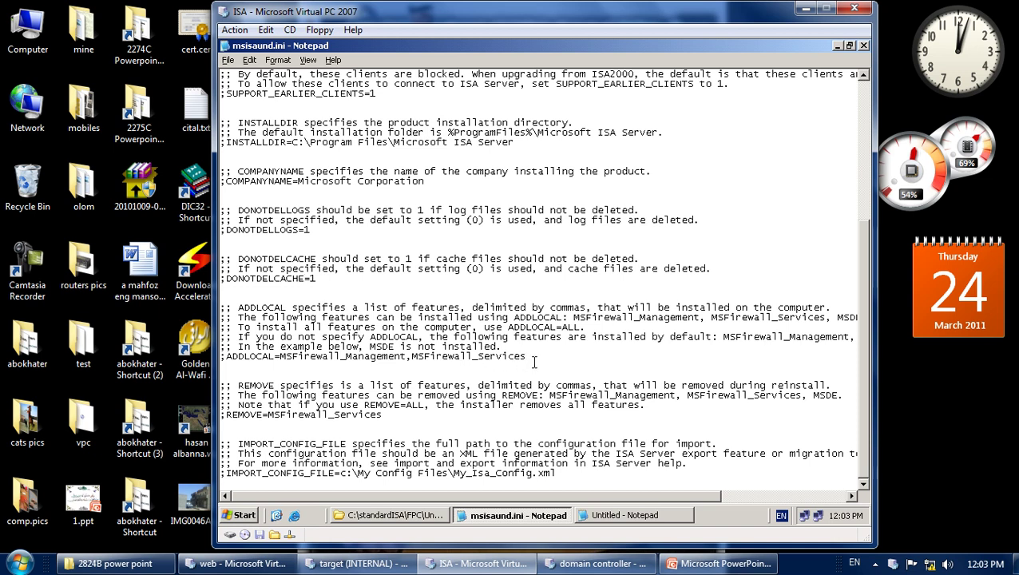
{"action": "left_click_drag", "start_coordinate": [528, 360], "coordinate": [229, 357]}
{"action": "left_click", "coordinate": [235, 362]}
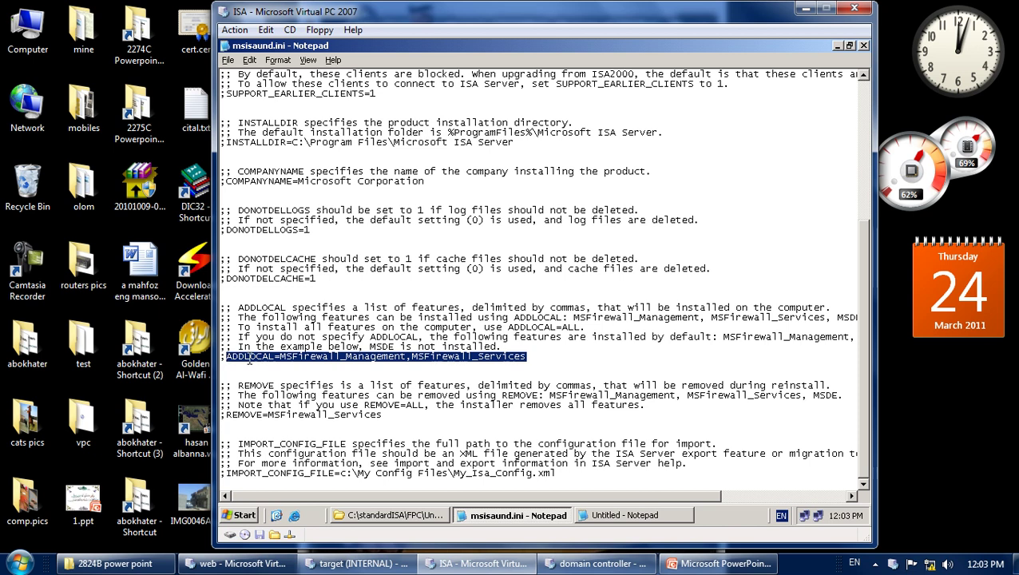
{"action": "right_click", "coordinate": [254, 363]}
{"action": "left_click", "coordinate": [298, 397]}
{"action": "left_click", "coordinate": [596, 519]}
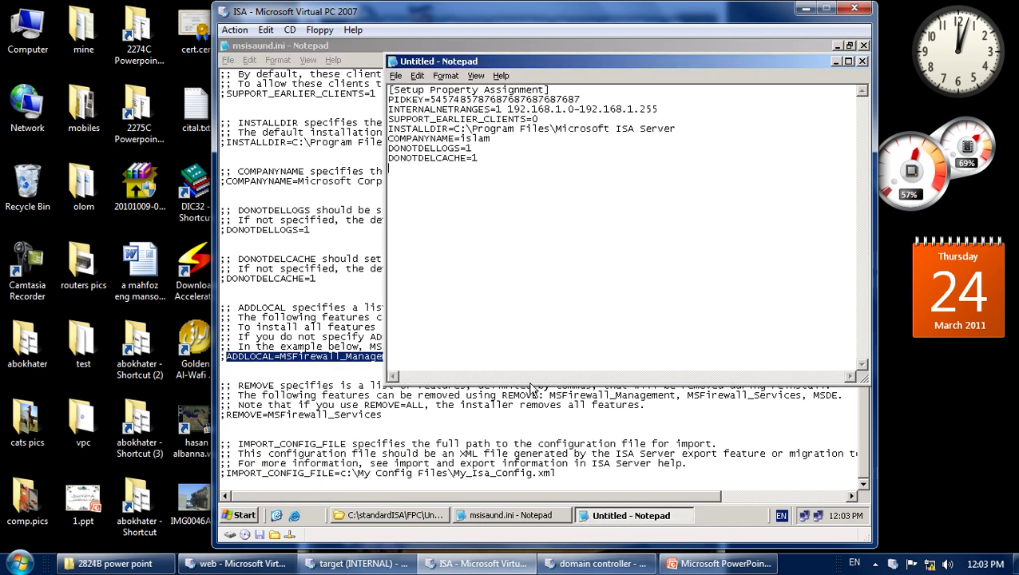
{"action": "right_click", "coordinate": [398, 169]}
{"action": "left_click", "coordinate": [419, 219]}
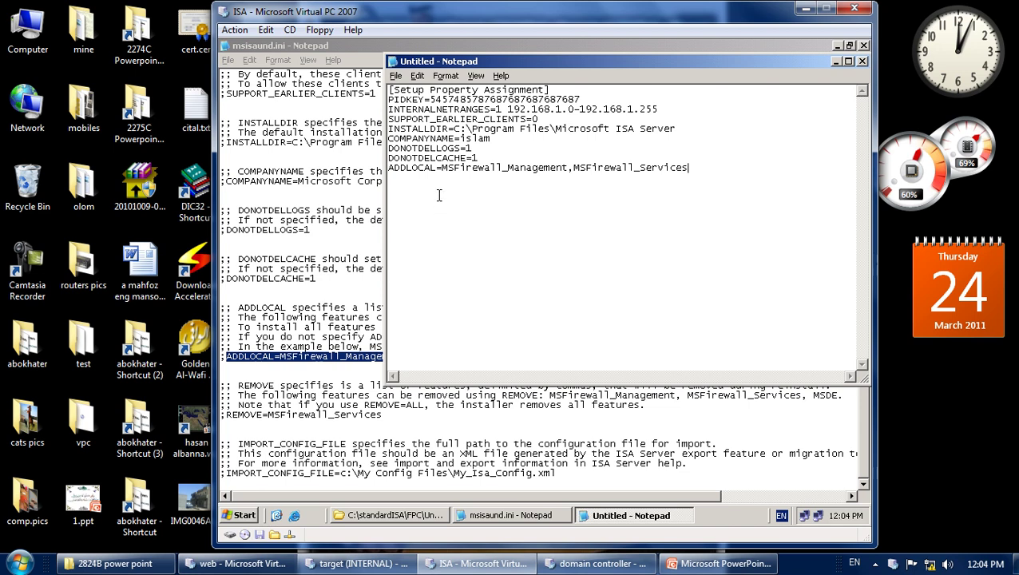
{"action": "left_click", "coordinate": [325, 276]}
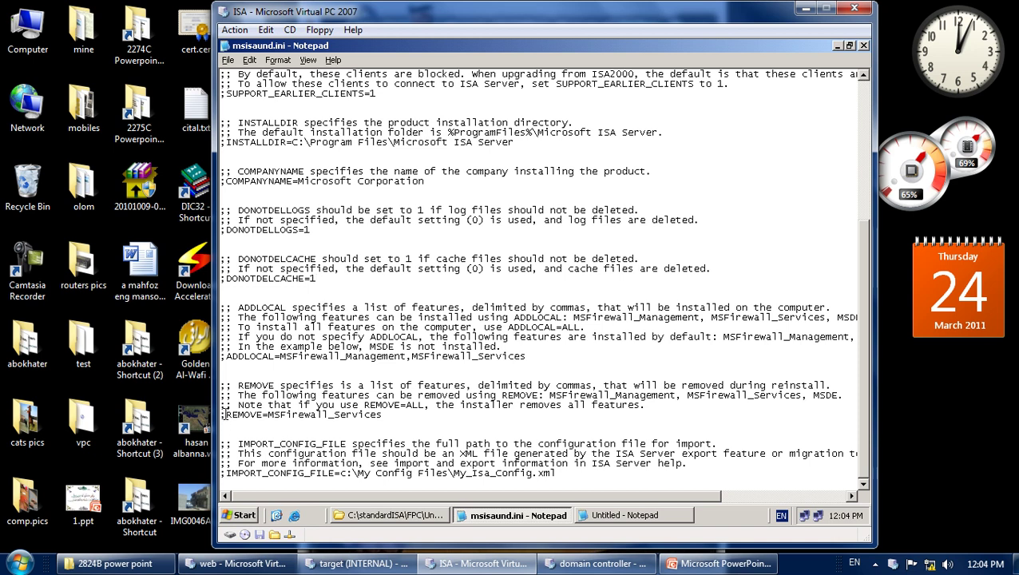
Add REMOVE=MSFirewall_Services on a new line below the ADDLOCAL line.
{"action": "left_click_drag", "start_coordinate": [228, 415], "coordinate": [382, 420]}
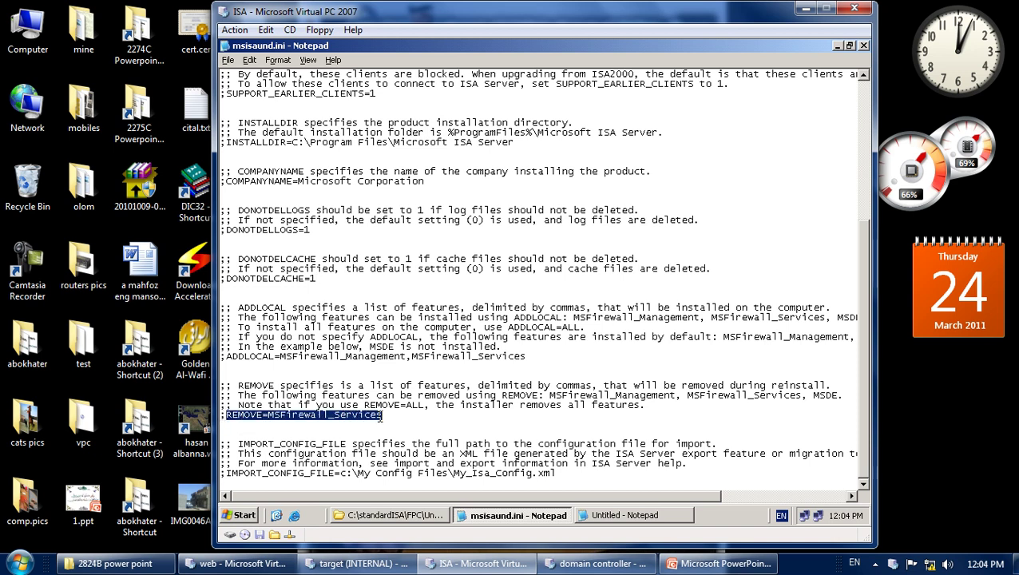
{"action": "right_click", "coordinate": [278, 417]}
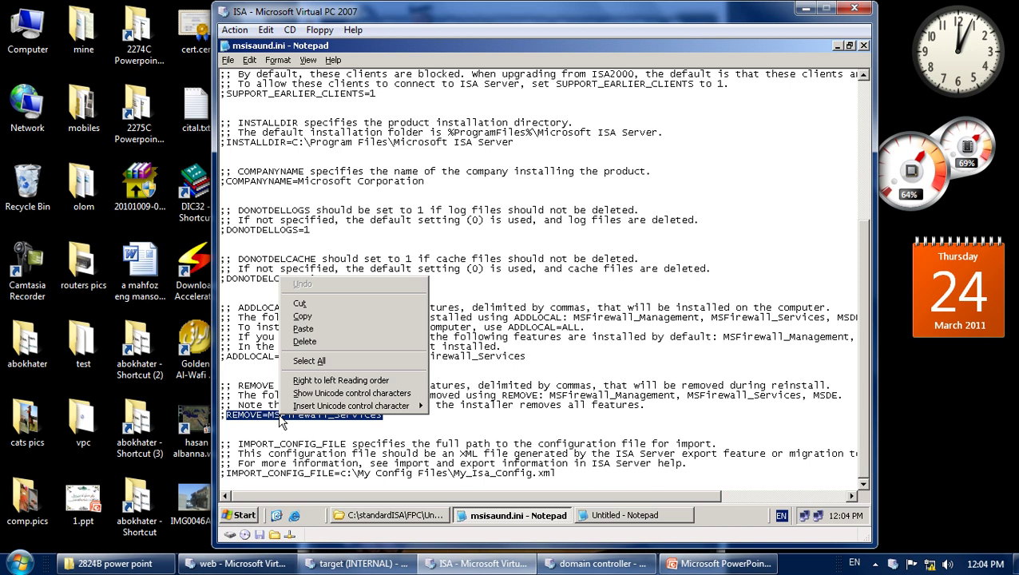
{"action": "left_click", "coordinate": [329, 318]}
{"action": "left_click", "coordinate": [600, 515]}
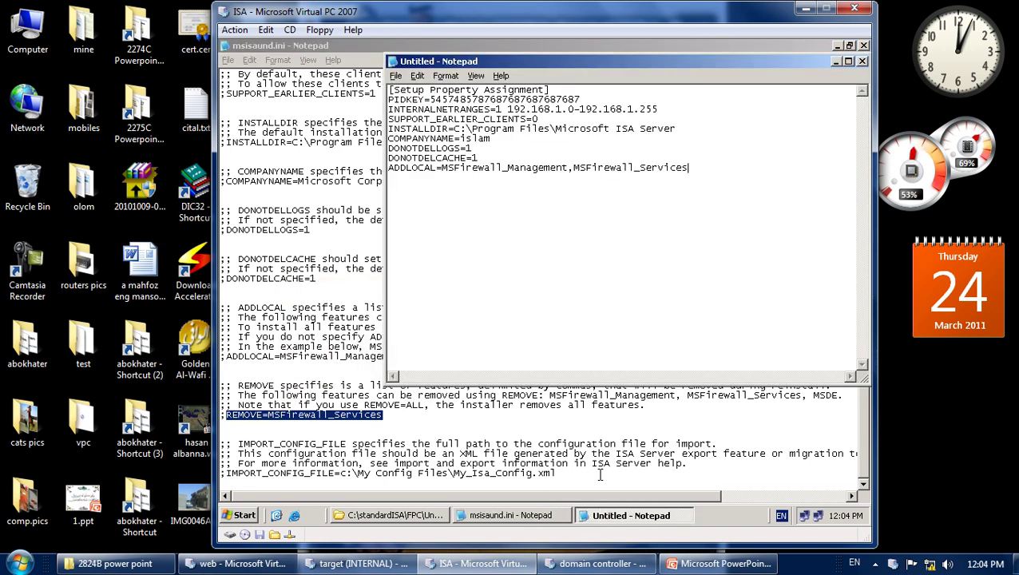
{"action": "key", "text": "Return"}
{"action": "right_click", "coordinate": [390, 171]}
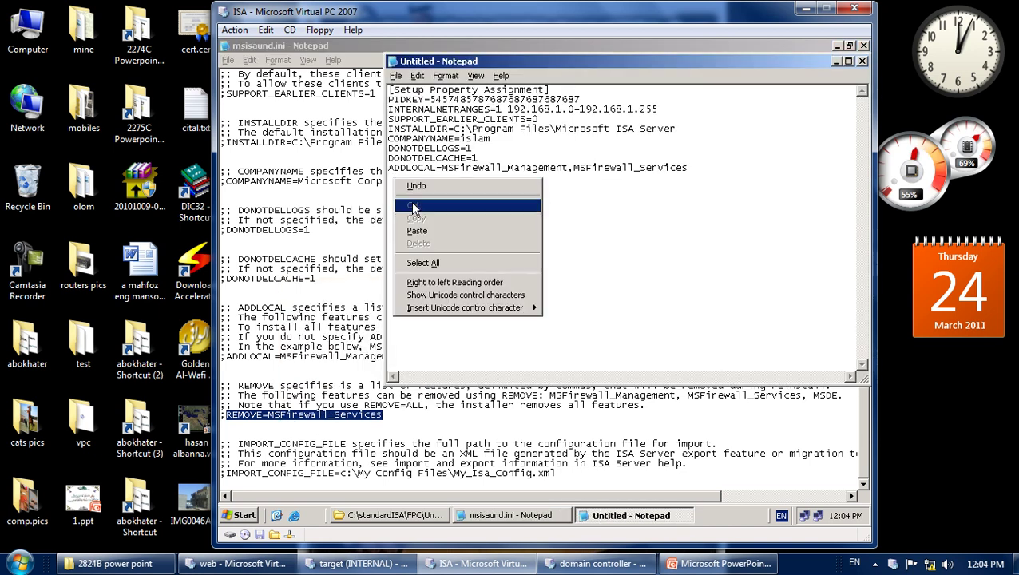
{"action": "left_click", "coordinate": [426, 231]}
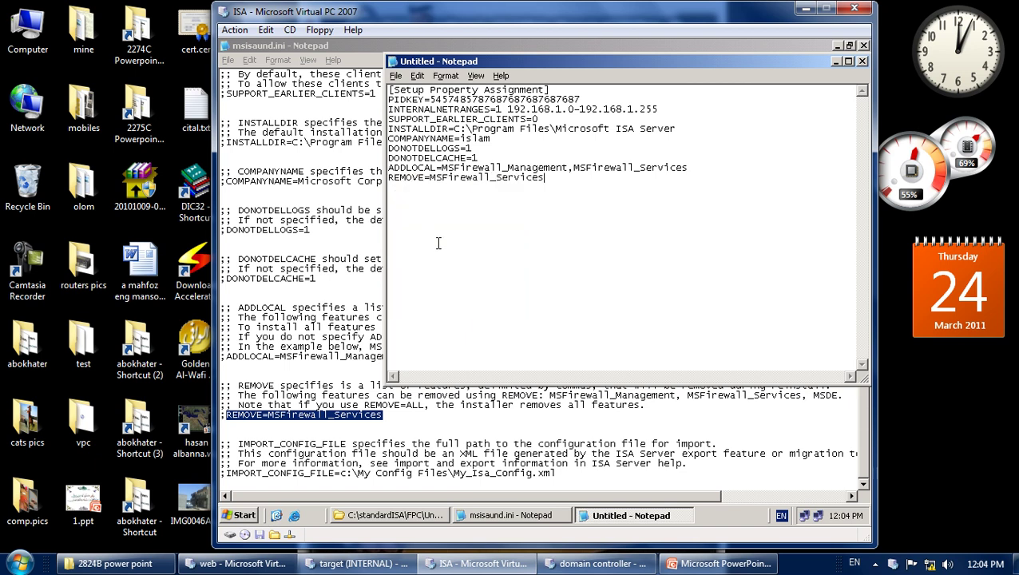
Return to msisaund.ini and look over the IMPORT_CONFIG_FILE sample entry.
{"action": "left_click", "coordinate": [875, 563]}
{"action": "left_click", "coordinate": [838, 422]}
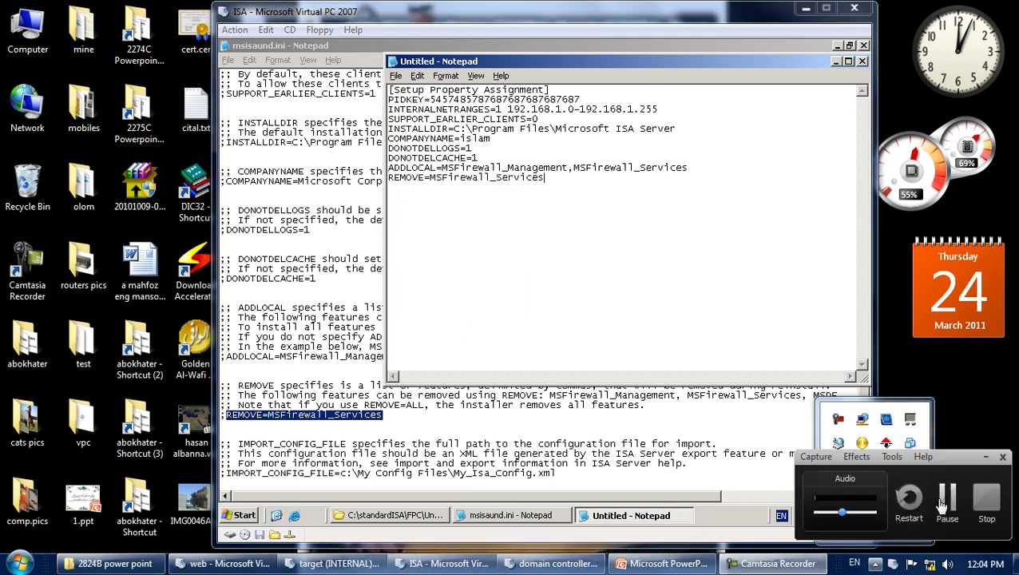
{"action": "left_click", "coordinate": [939, 496]}
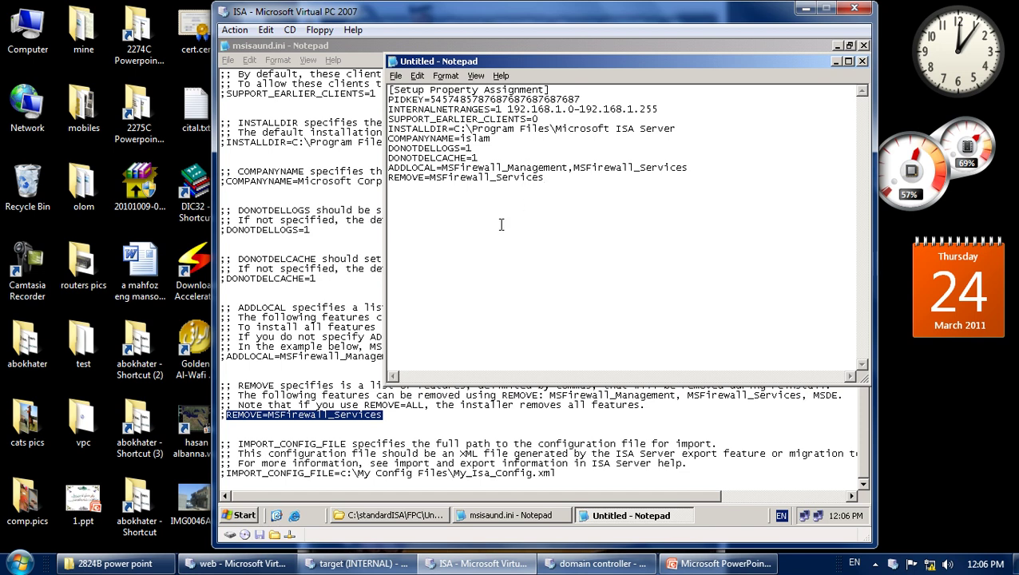
{"action": "left_click", "coordinate": [341, 423]}
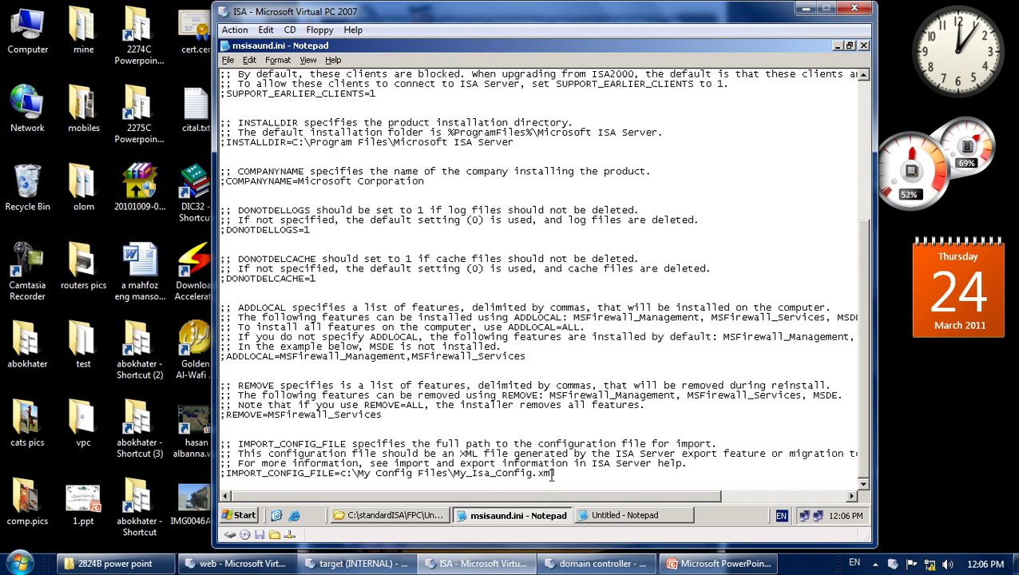
{"action": "left_click_drag", "start_coordinate": [556, 473], "coordinate": [225, 474]}
{"action": "left_click", "coordinate": [363, 474]}
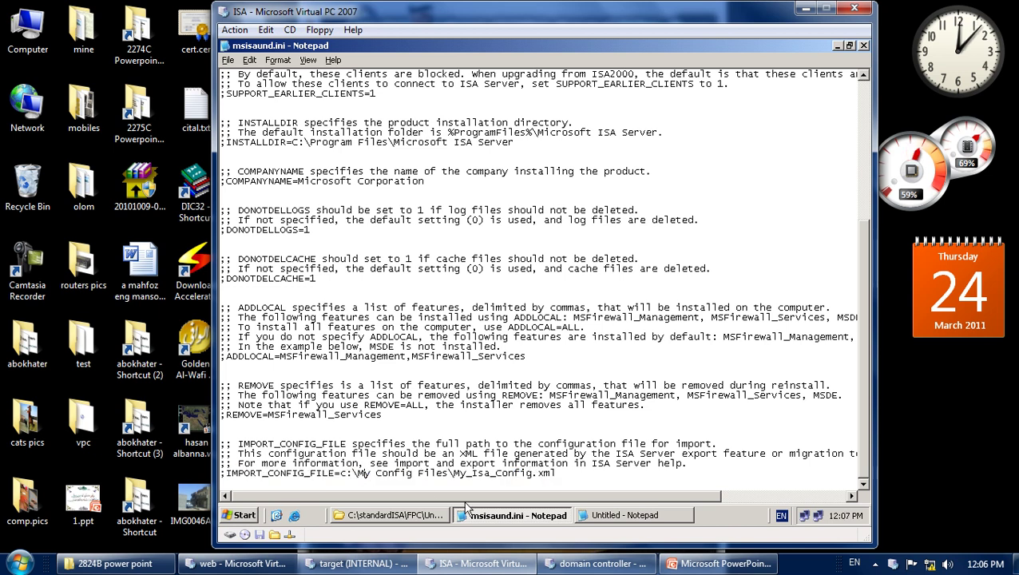
Close the msisaund.ini sample windows, then close the untitled Notepad choosing to save.
{"action": "left_click", "coordinate": [525, 513]}
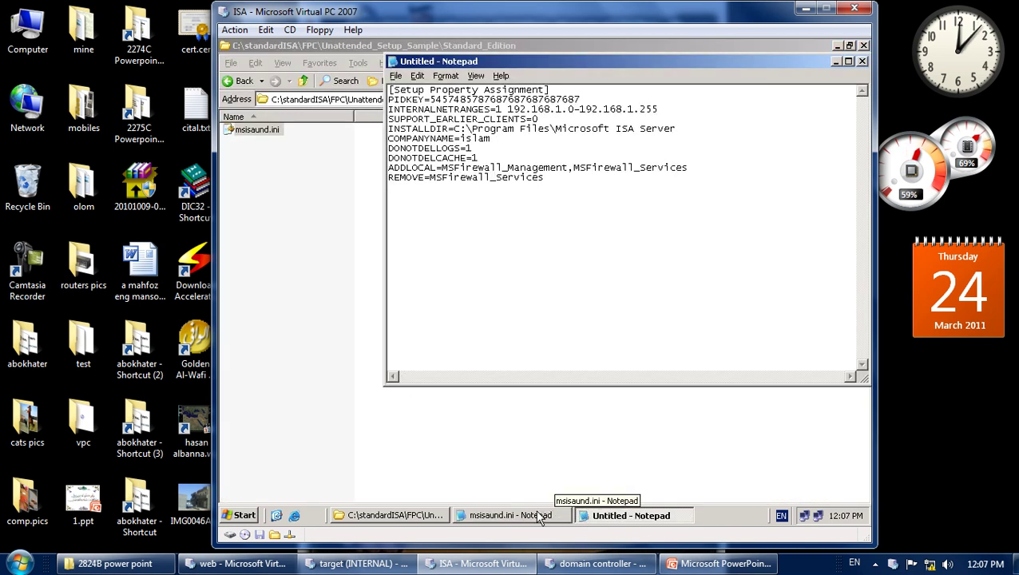
{"action": "left_click", "coordinate": [543, 515]}
{"action": "right_click", "coordinate": [523, 515]}
{"action": "left_click", "coordinate": [543, 505]}
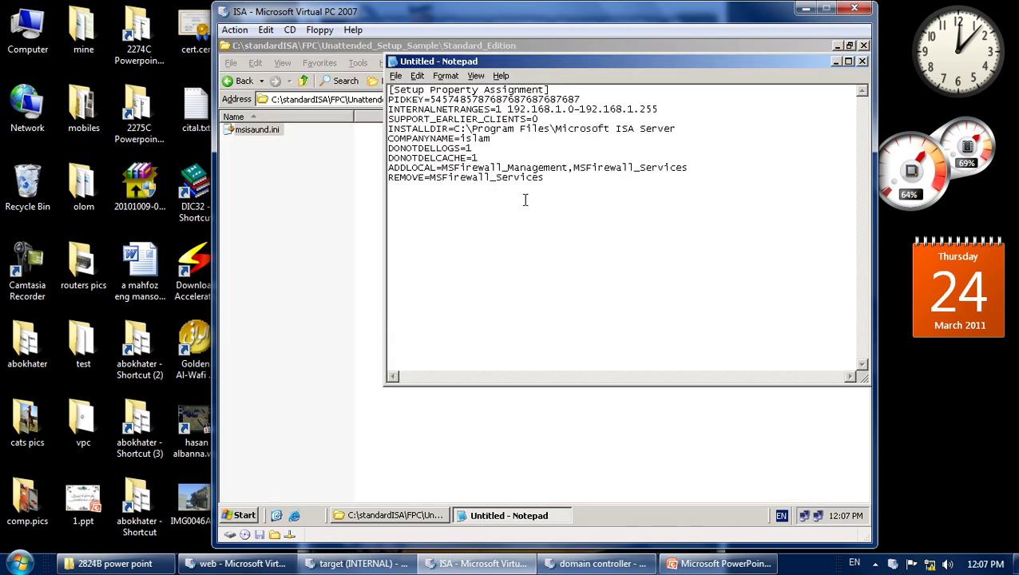
{"action": "left_click_drag", "start_coordinate": [561, 61], "coordinate": [481, 107]}
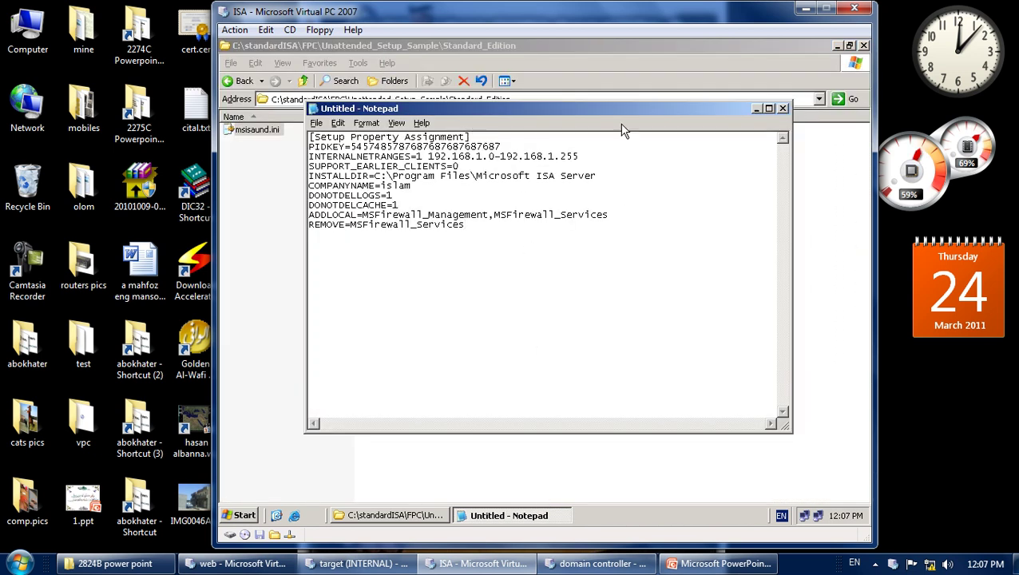
{"action": "left_click", "coordinate": [784, 110]}
{"action": "left_click", "coordinate": [511, 317]}
Save the answer file to Local Disk (C:) as msisaund.ini, copying the original file's name.
{"action": "left_click", "coordinate": [346, 246]}
{"action": "double_click", "coordinate": [411, 195]}
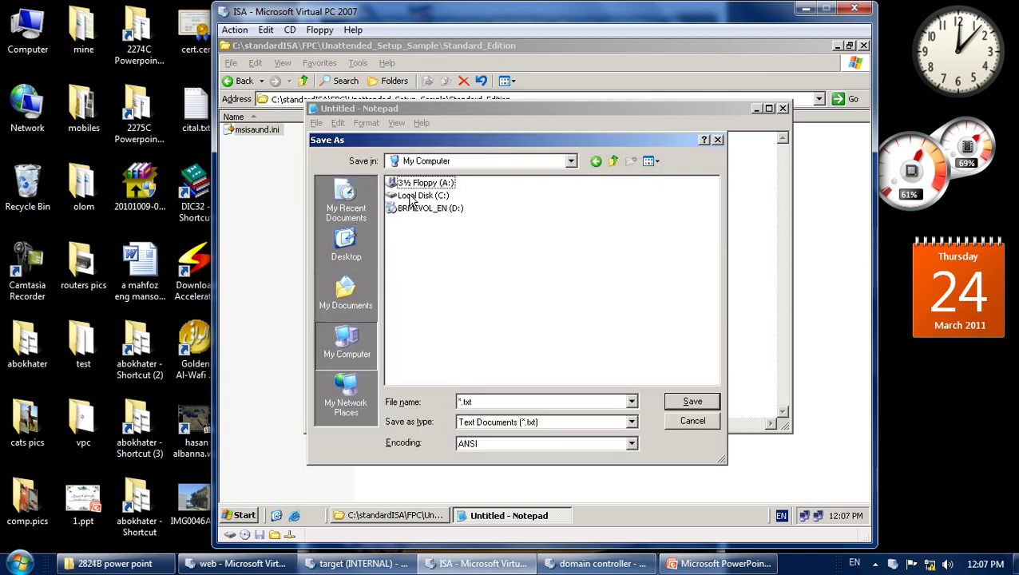
{"action": "double_click", "coordinate": [411, 196]}
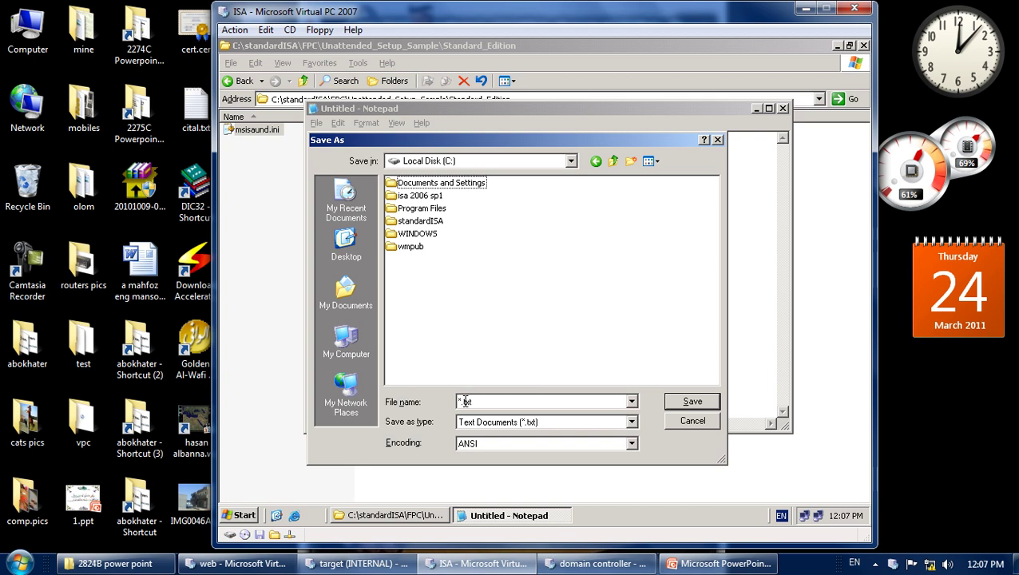
{"action": "left_click", "coordinate": [246, 303]}
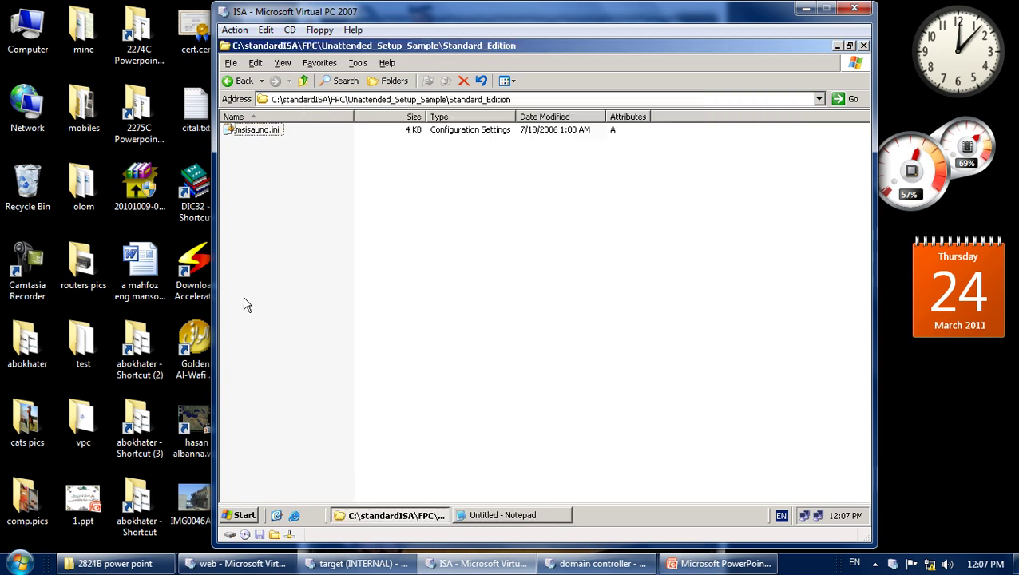
{"action": "left_click", "coordinate": [256, 129]}
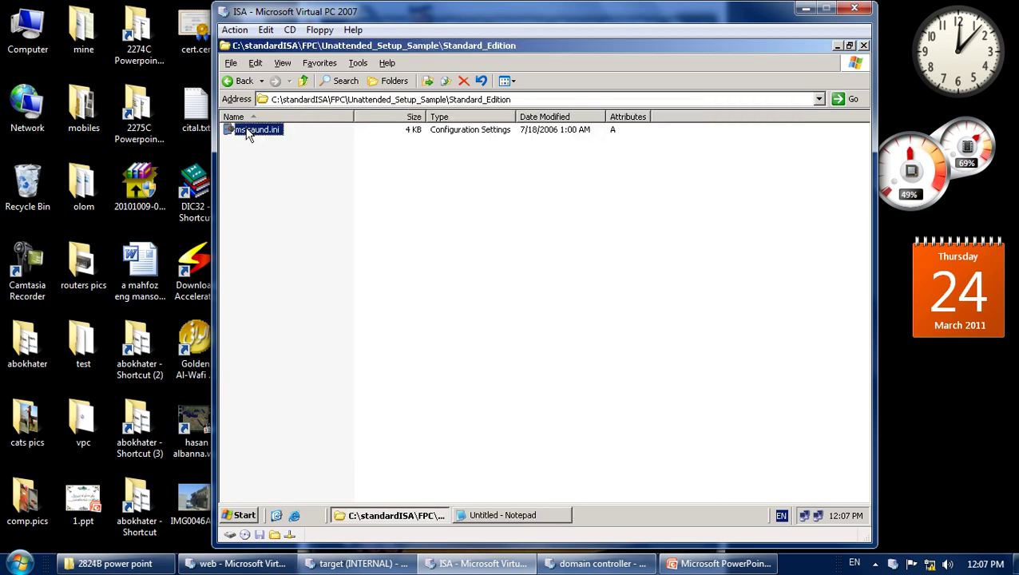
{"action": "left_click", "coordinate": [254, 130]}
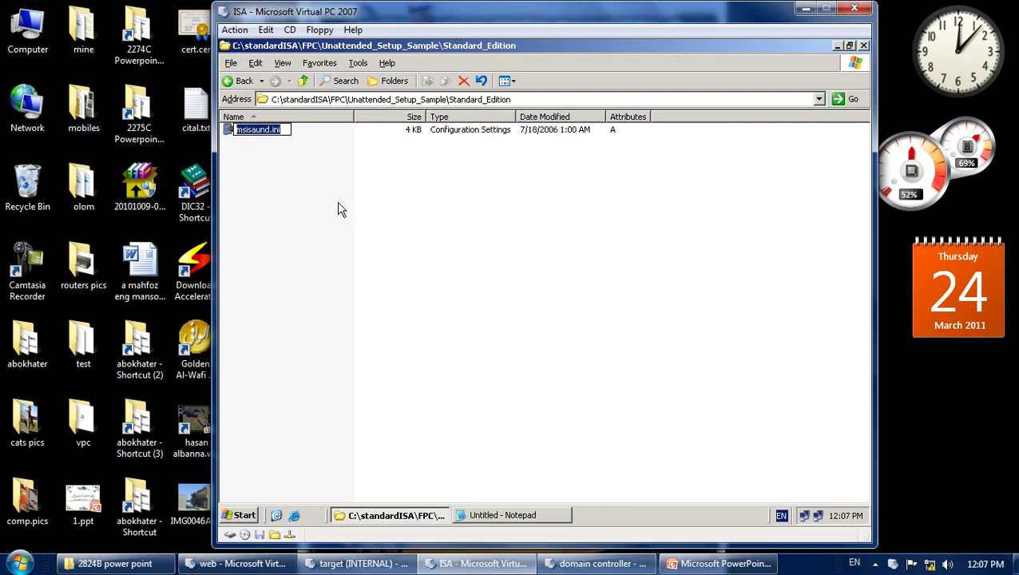
{"action": "key", "text": "Return"}
{"action": "left_click", "coordinate": [482, 515]}
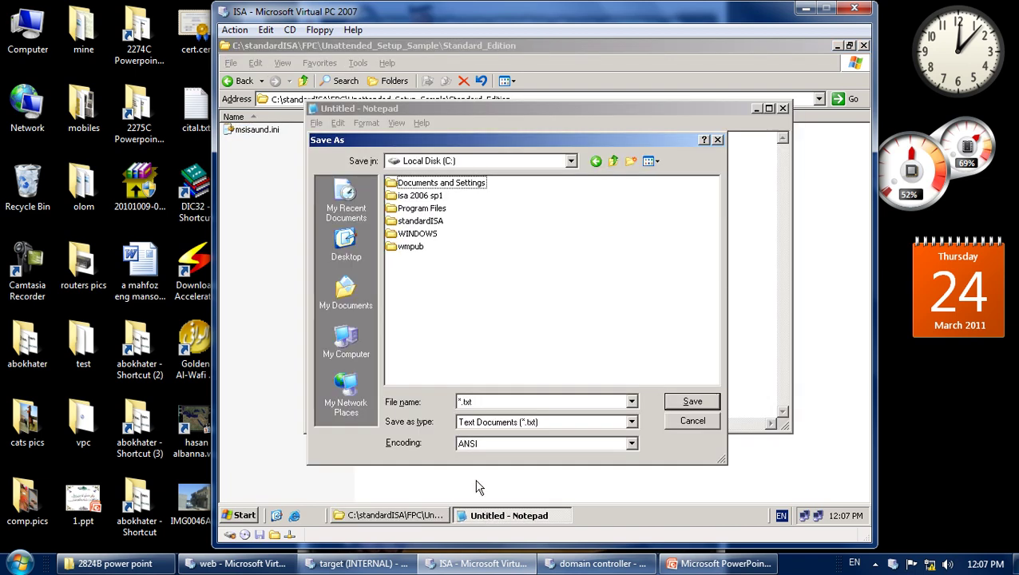
{"action": "left_click", "coordinate": [462, 404]}
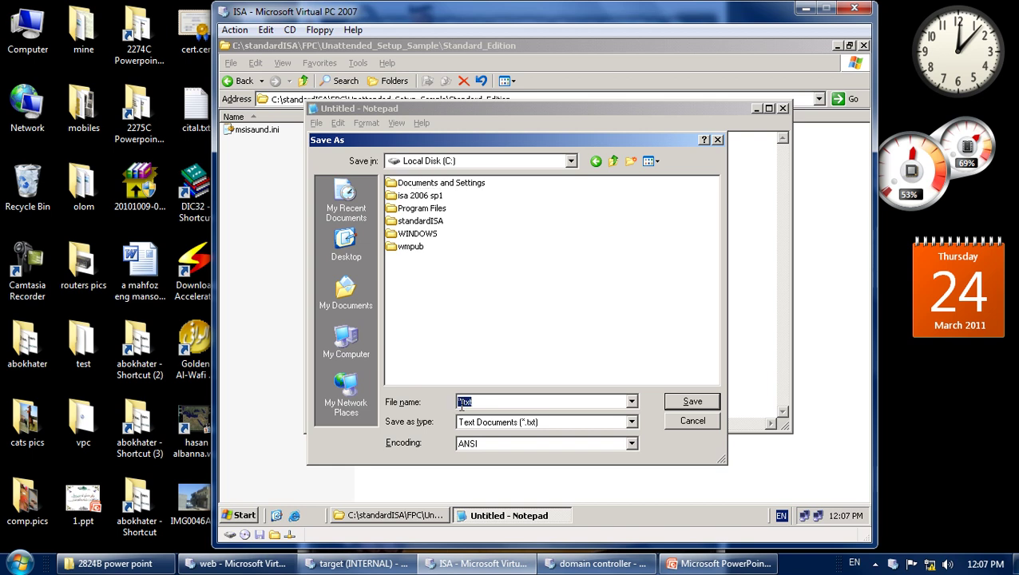
{"action": "key", "text": "ctrl+v"}
{"action": "left_click", "coordinate": [693, 403]}
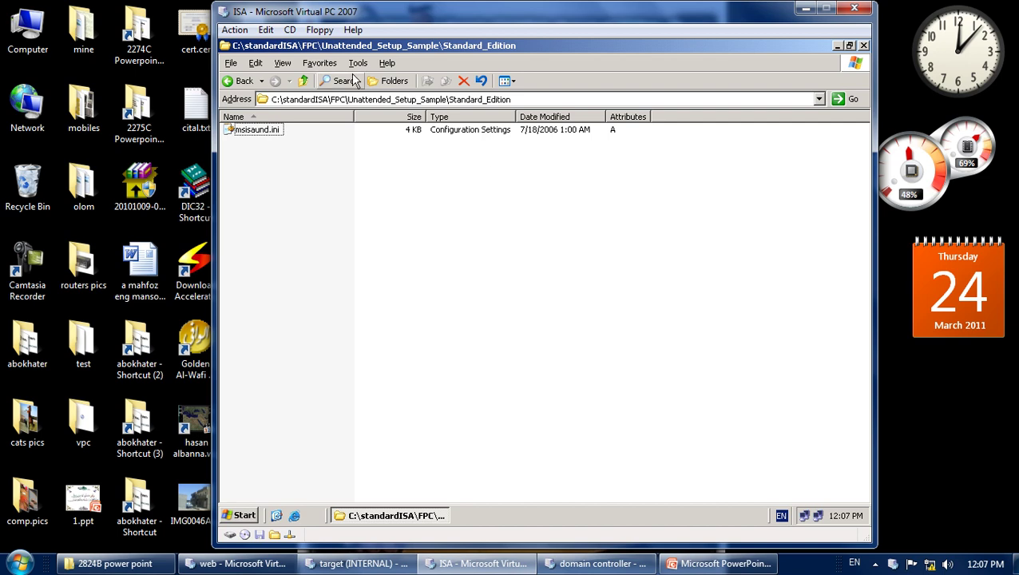
{"action": "left_click", "coordinate": [303, 81]}
Go up to C:\, open the new msisaund.ini to check it, then return to PowerPoint.
{"action": "left_click", "coordinate": [303, 81]}
{"action": "left_click", "coordinate": [304, 80]}
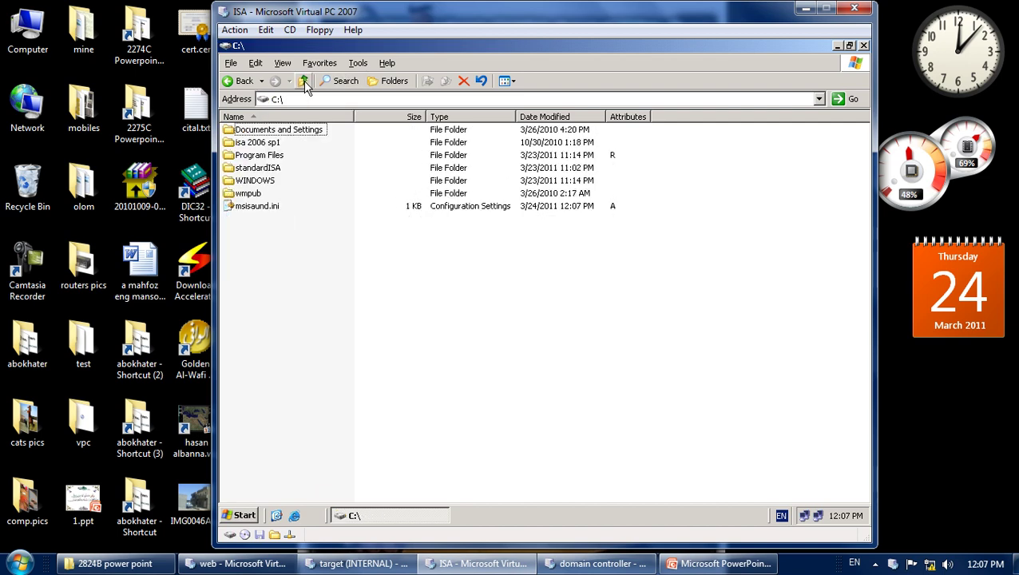
{"action": "left_click", "coordinate": [266, 206]}
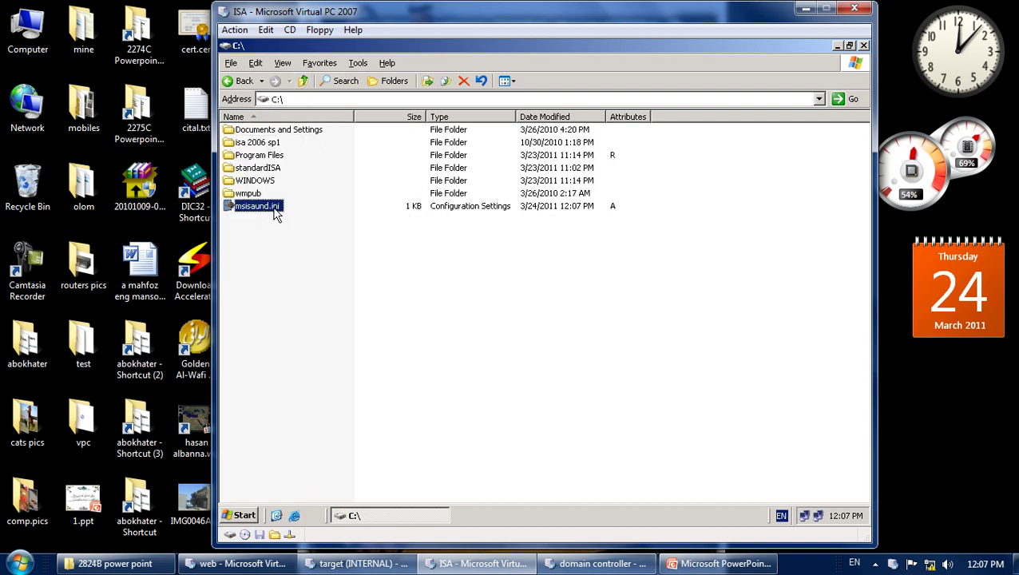
{"action": "double_click", "coordinate": [273, 210]}
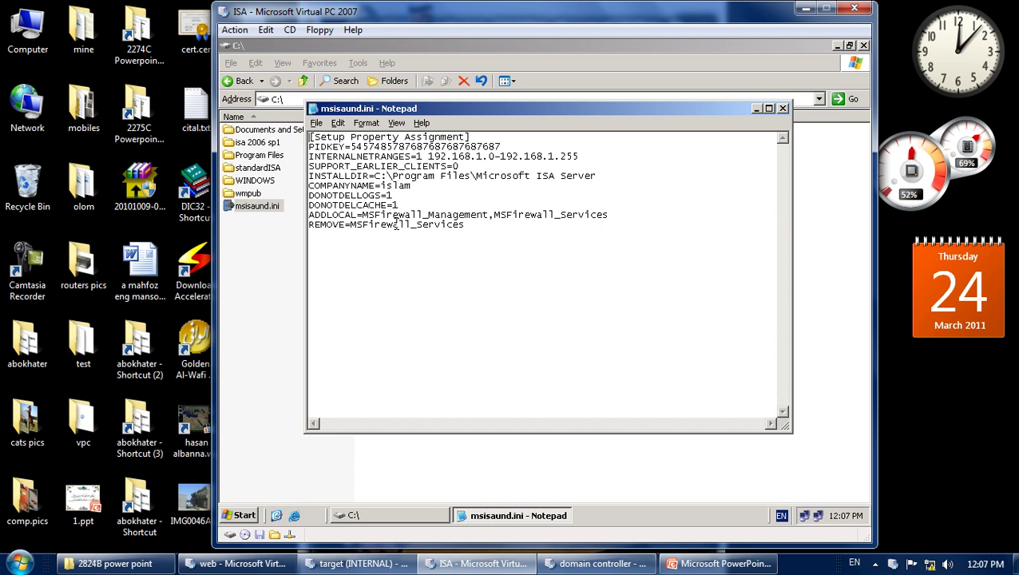
{"action": "left_click", "coordinate": [782, 107]}
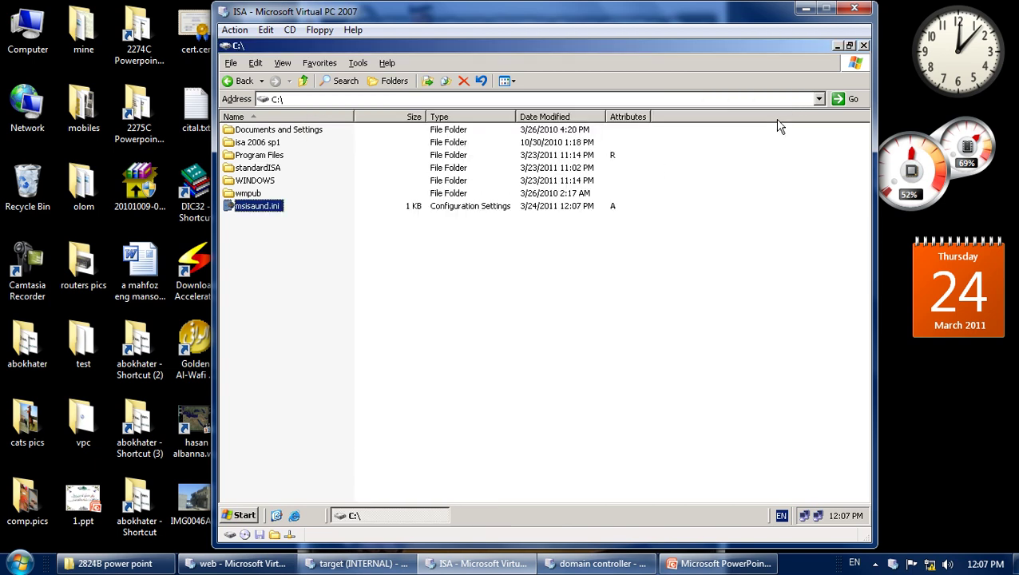
{"action": "left_click", "coordinate": [493, 254]}
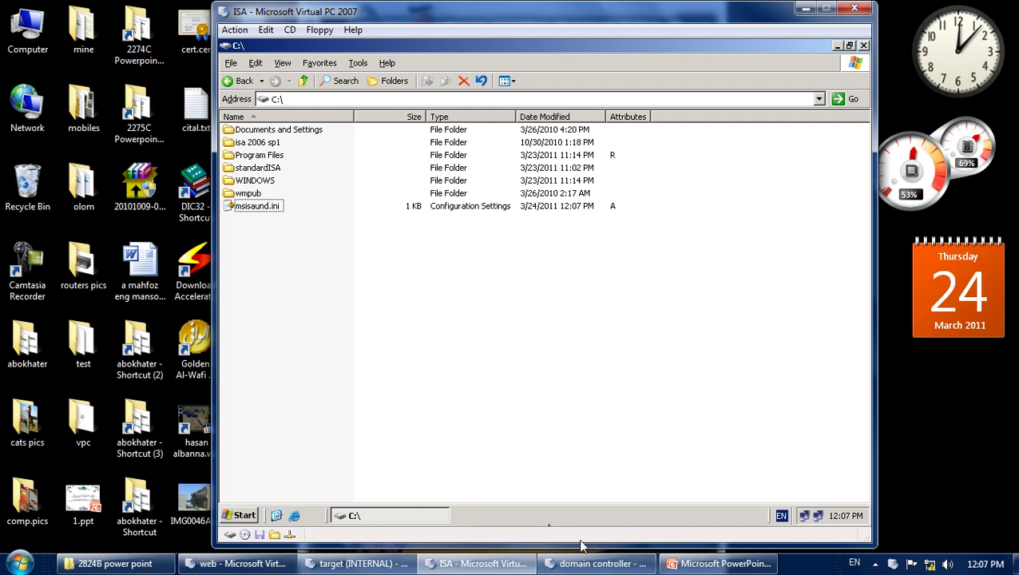
{"action": "left_click", "coordinate": [691, 564]}
Copy slide 8's D:\Setup.exe unattended-setup command line and switch back to the virtual machine.
{"action": "triple_click", "coordinate": [524, 446]}
{"action": "left_click_drag", "start_coordinate": [523, 445], "coordinate": [474, 450]}
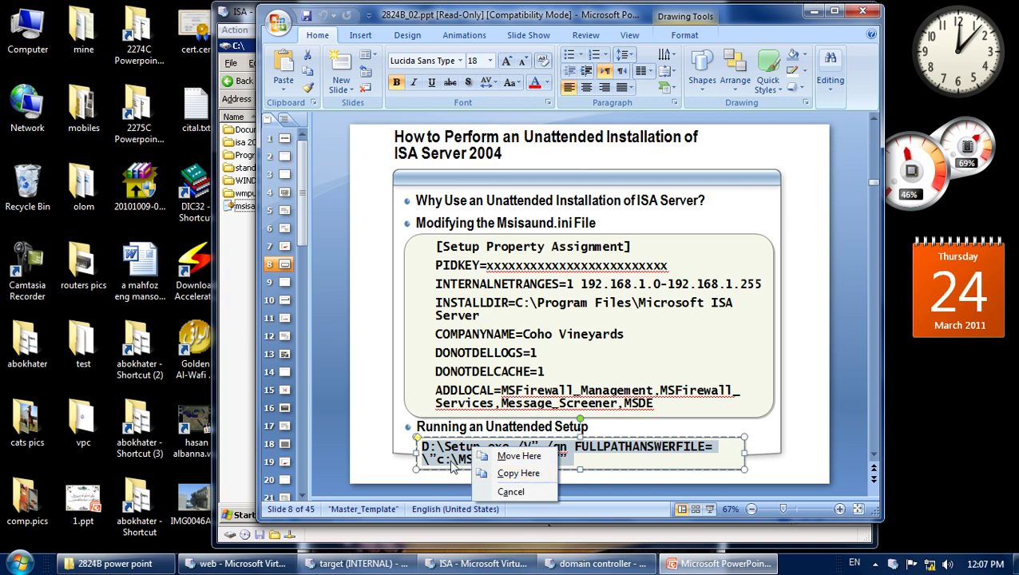
{"action": "key", "text": "Escape"}
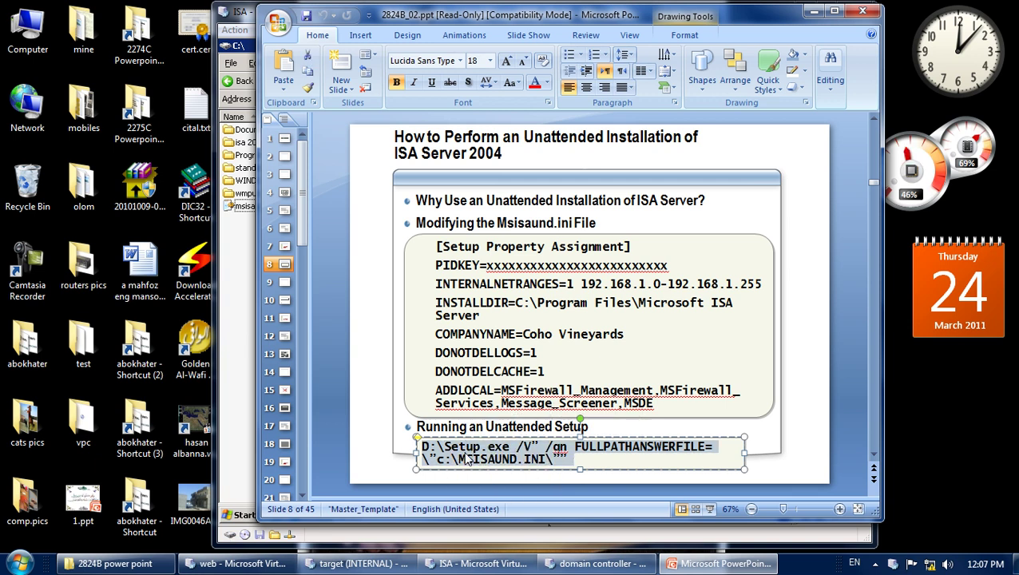
{"action": "right_click", "coordinate": [472, 461]}
{"action": "left_click", "coordinate": [524, 254]}
{"action": "left_click", "coordinate": [477, 563]}
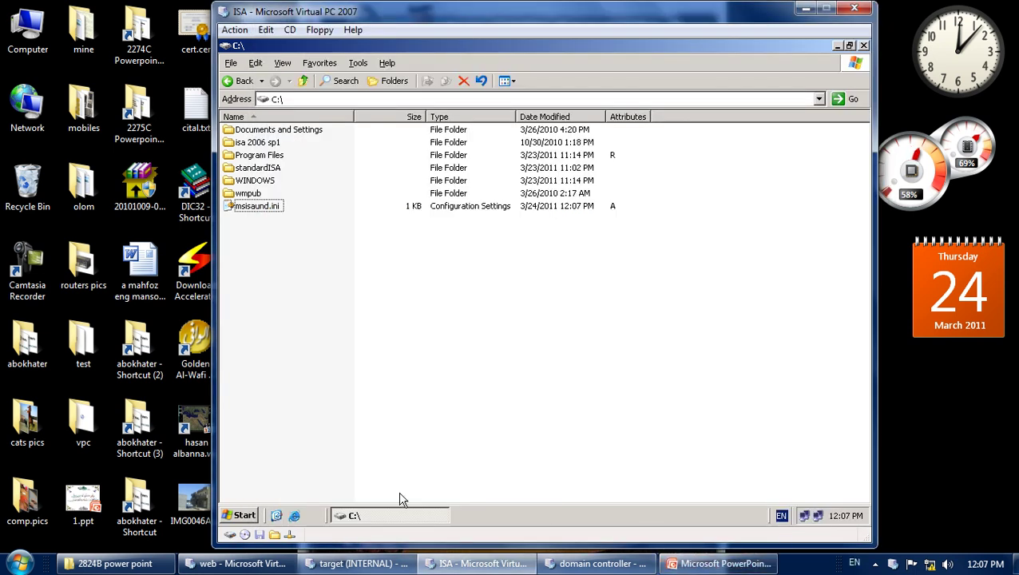
{"action": "left_click", "coordinate": [254, 515]}
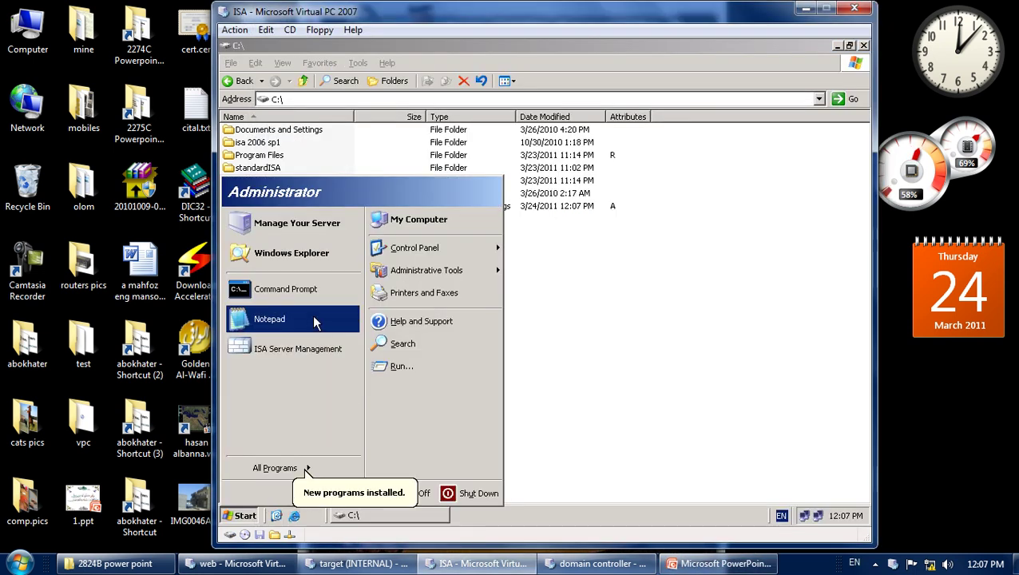
Start a new Notepad with an 18-point font and paste the clipboard into it.
{"action": "left_click", "coordinate": [314, 321]}
{"action": "left_click", "coordinate": [367, 124]}
{"action": "left_click", "coordinate": [377, 152]}
{"action": "left_click", "coordinate": [544, 303]}
{"action": "left_click", "coordinate": [605, 240]}
{"action": "right_click", "coordinate": [445, 206]}
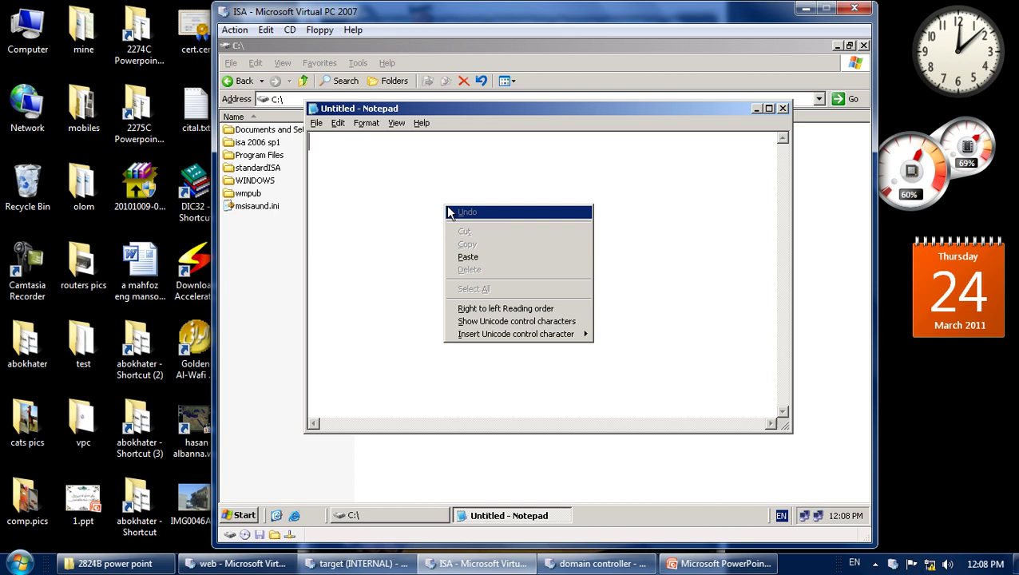
{"action": "left_click", "coordinate": [495, 257]}
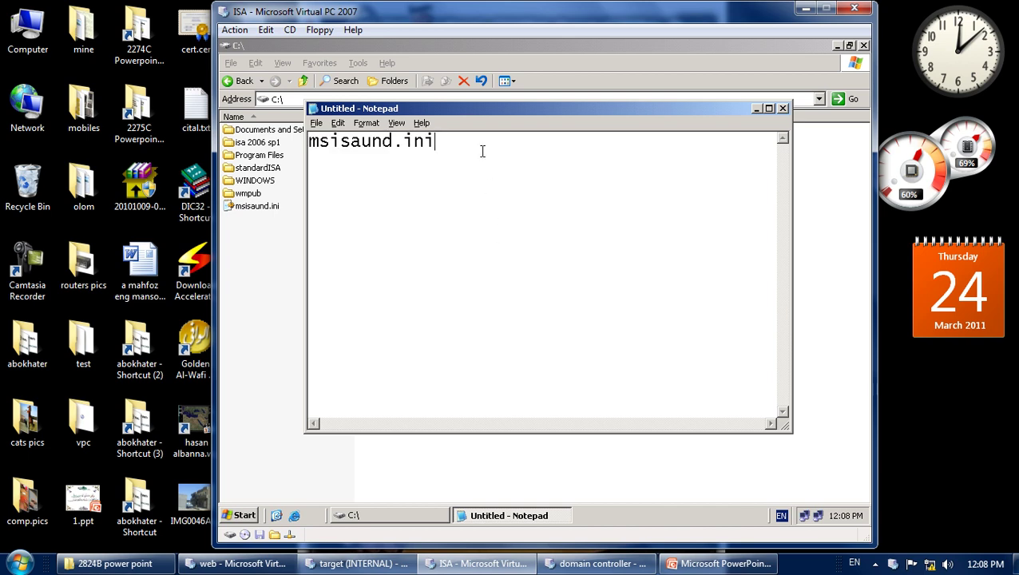
Recopy the Setup command from the slide and paste it over Notepad's text.
{"action": "left_click", "coordinate": [721, 564]}
{"action": "right_click", "coordinate": [512, 452]}
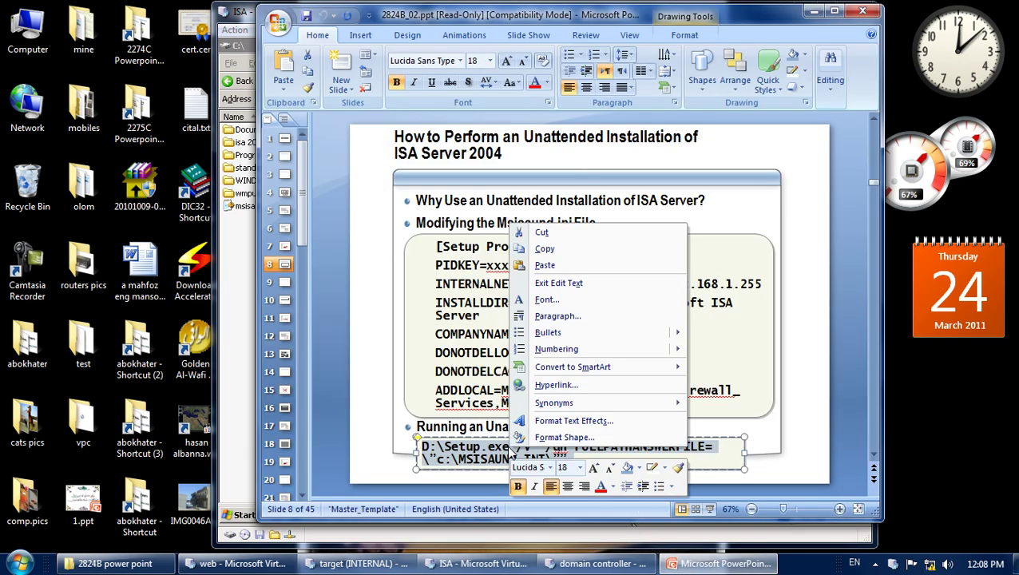
{"action": "left_click", "coordinate": [545, 249]}
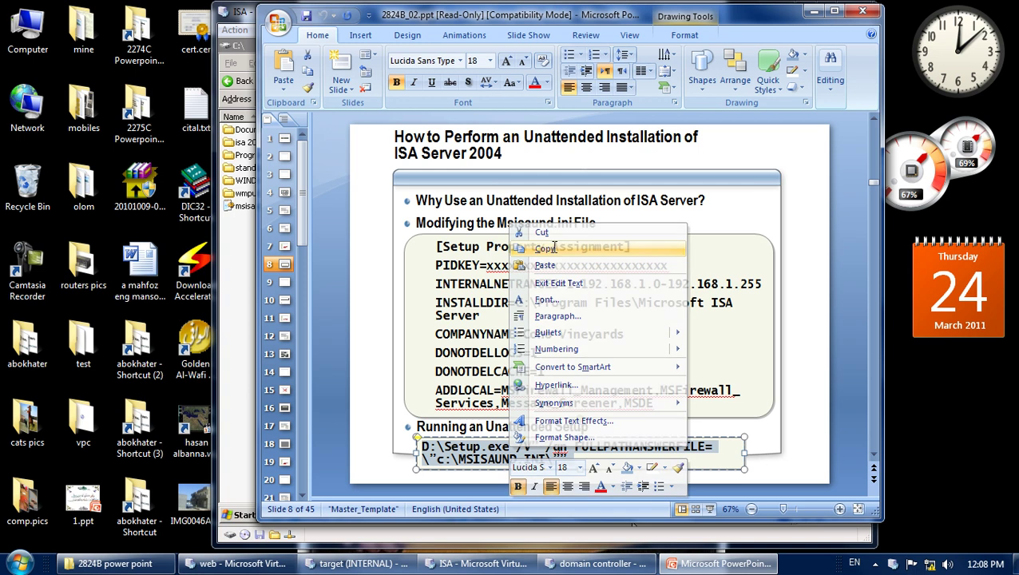
{"action": "left_click", "coordinate": [243, 281]}
{"action": "left_click_drag", "start_coordinate": [447, 144], "coordinate": [310, 147]}
{"action": "right_click", "coordinate": [336, 157]}
{"action": "left_click", "coordinate": [382, 210]}
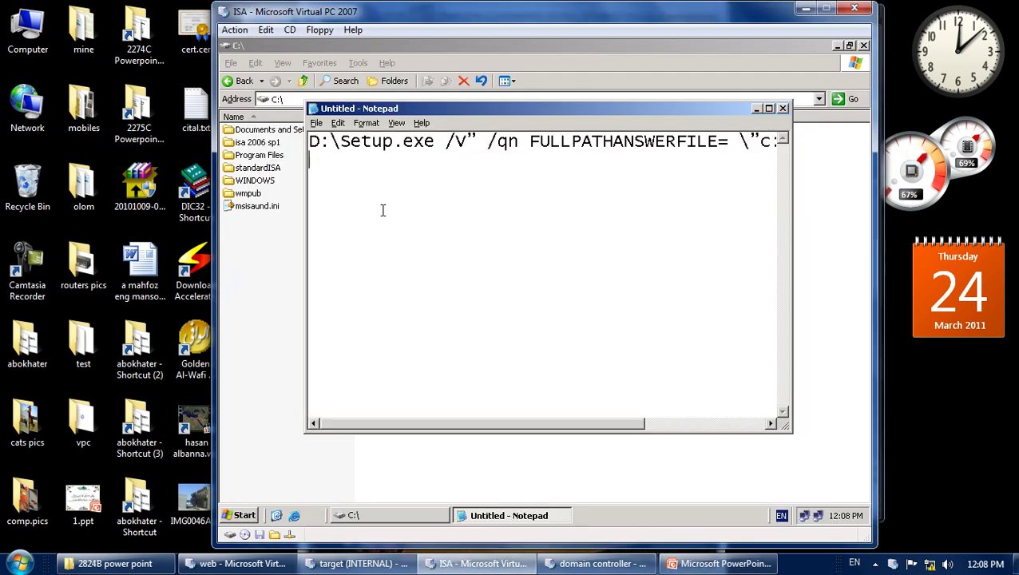
{"action": "double_click", "coordinate": [431, 107]}
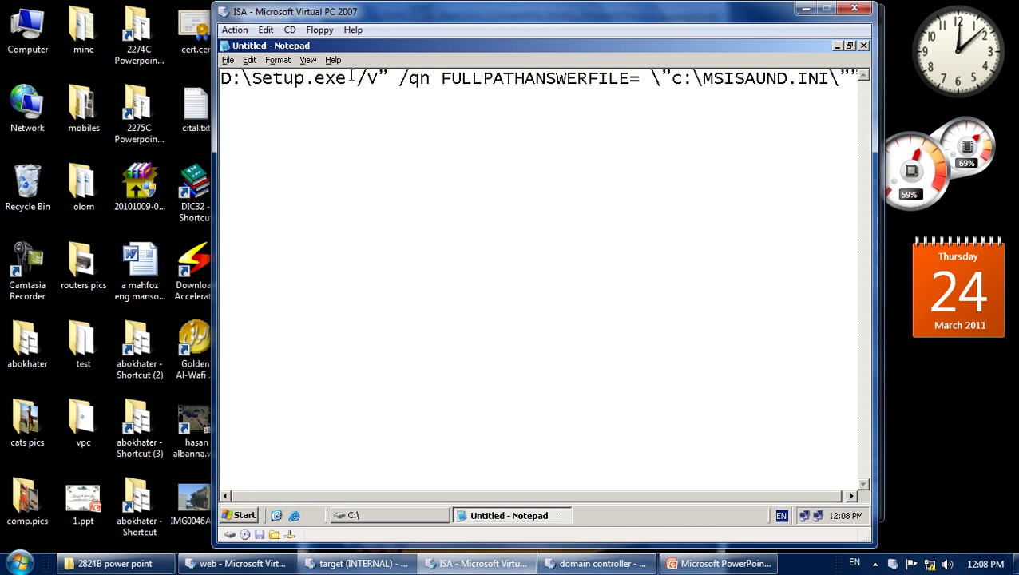
{"action": "left_click_drag", "start_coordinate": [346, 78], "coordinate": [222, 84]}
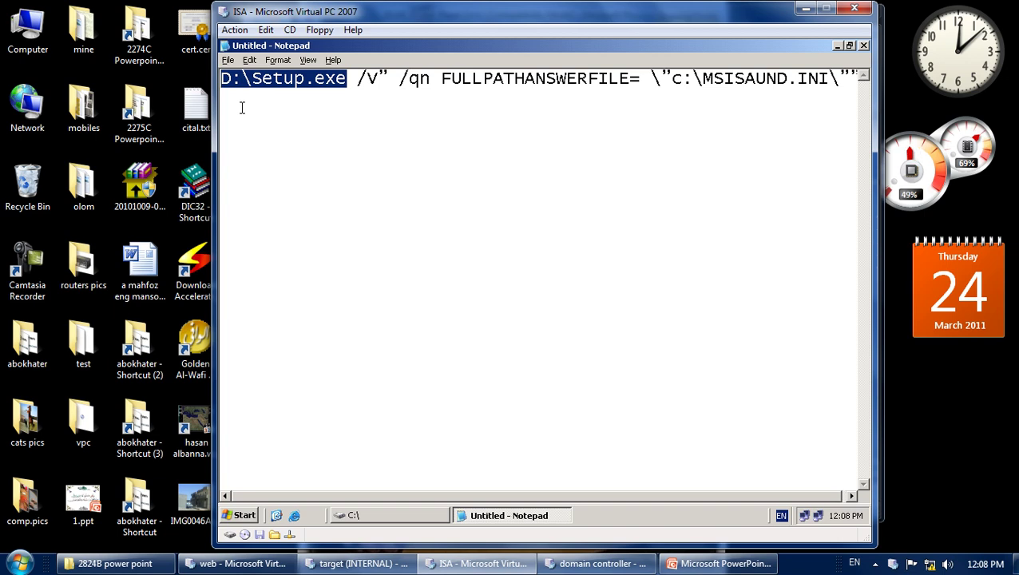
Browse to C:\standardISA\FPC and copy its folder path from the Address bar.
{"action": "left_click", "coordinate": [502, 516]}
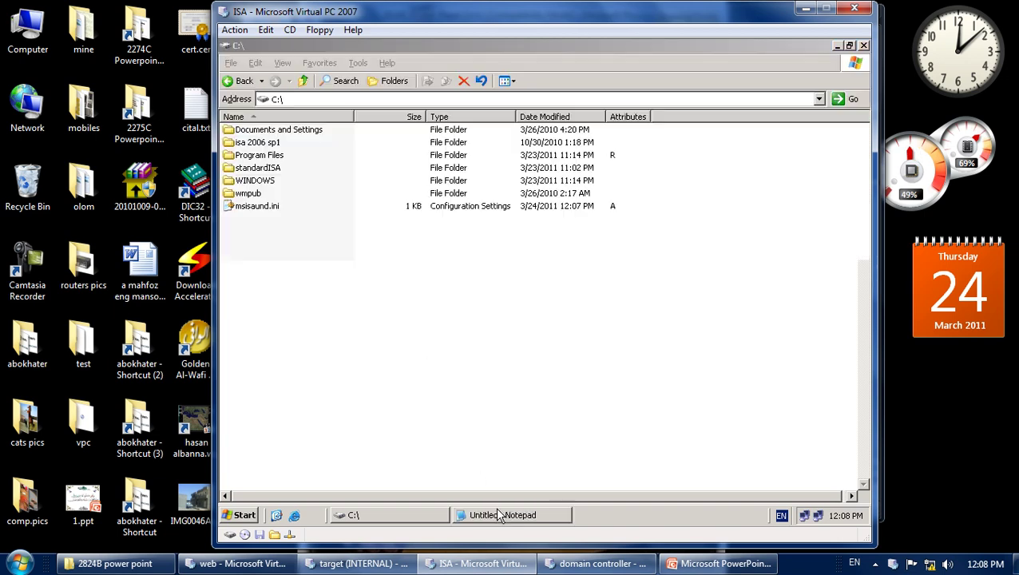
{"action": "double_click", "coordinate": [253, 167]}
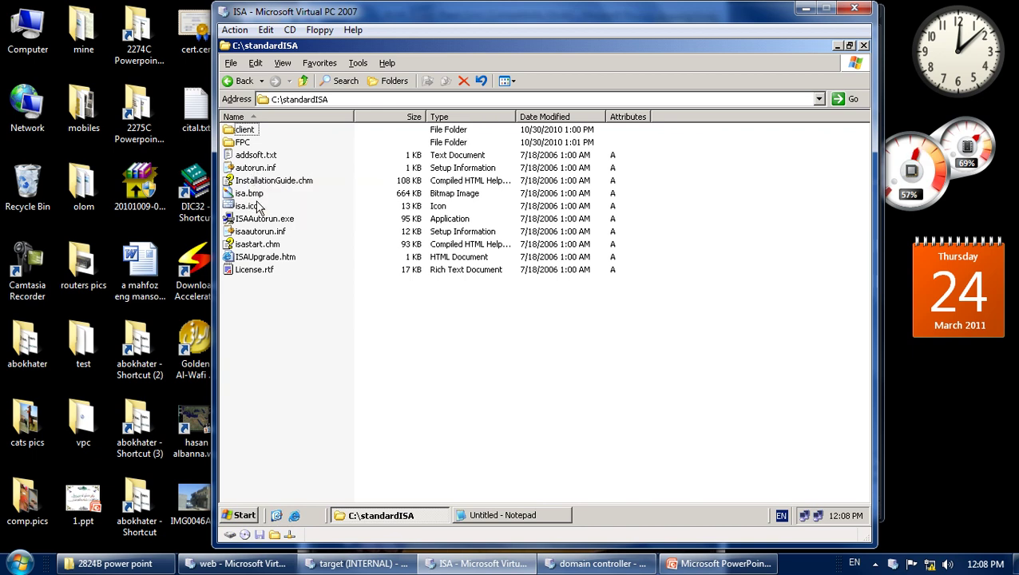
{"action": "double_click", "coordinate": [243, 143]}
{"action": "left_click", "coordinate": [254, 219]}
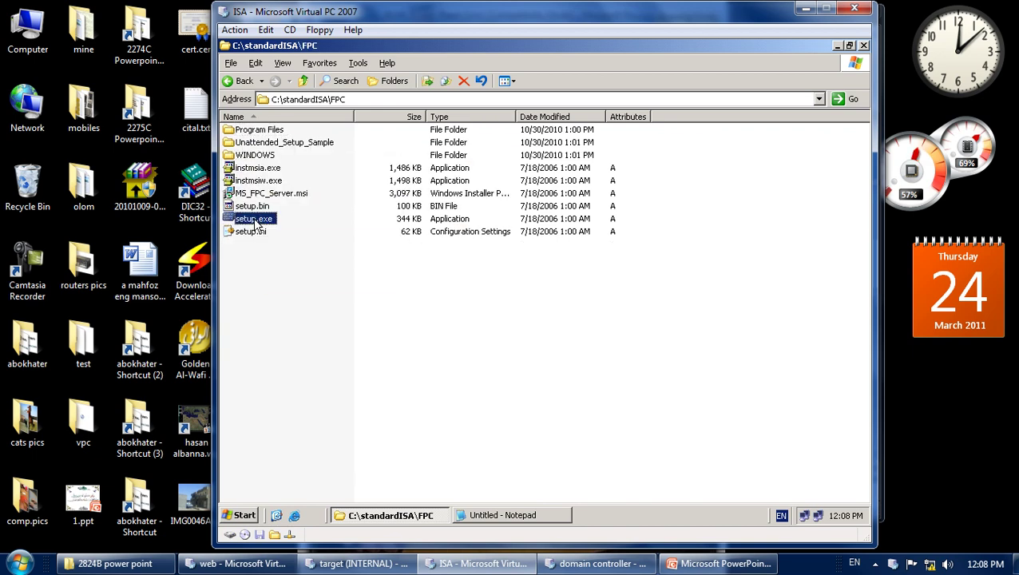
{"action": "left_click", "coordinate": [326, 99]}
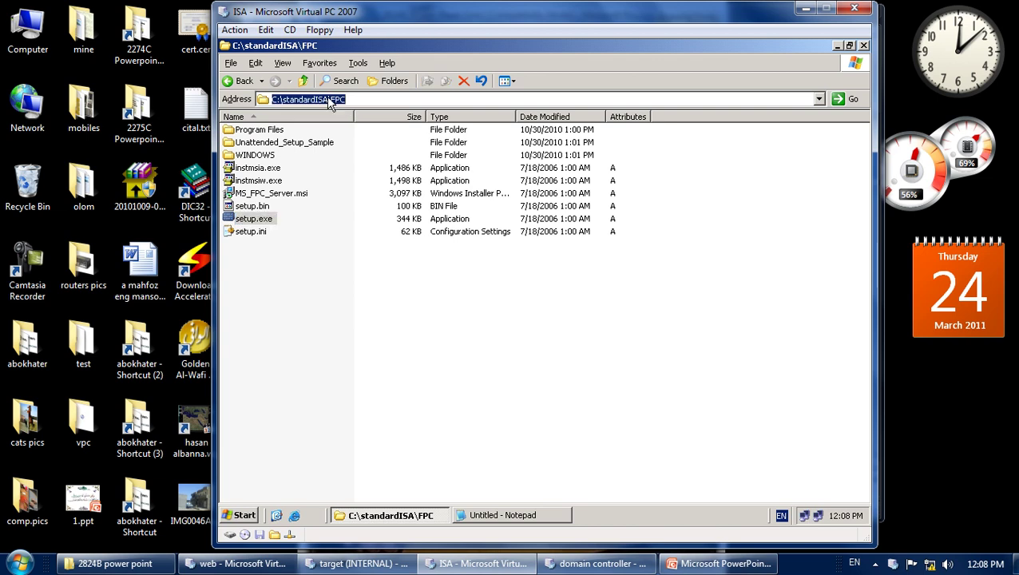
{"action": "right_click", "coordinate": [327, 96]}
{"action": "left_click", "coordinate": [354, 135]}
{"action": "left_click", "coordinate": [494, 516]}
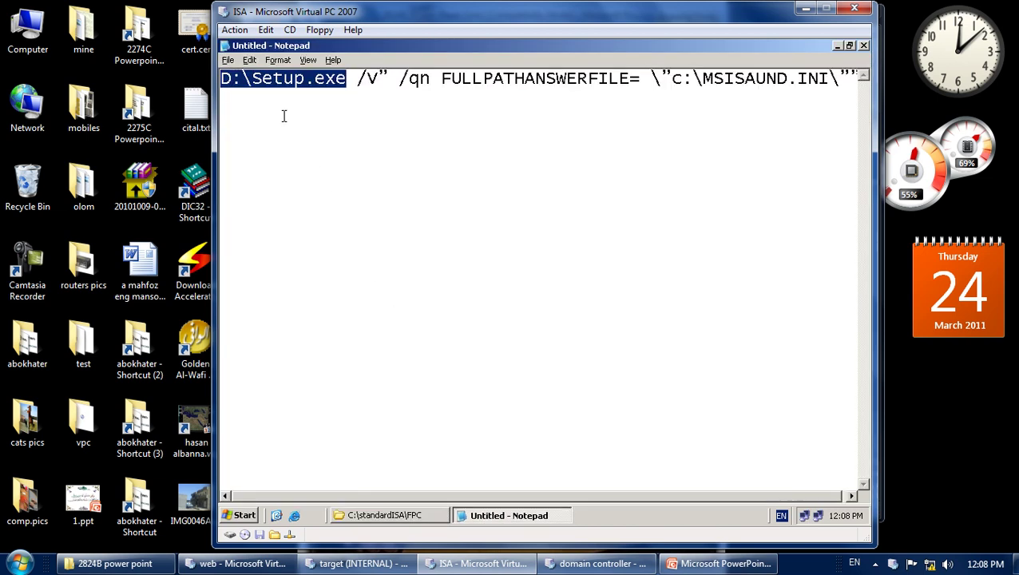
Replace D:\Setup.exe with C:\standardISA\FPC\setup.exe and remove the stray quote after /V.
{"action": "key", "text": "ctrl+v"}
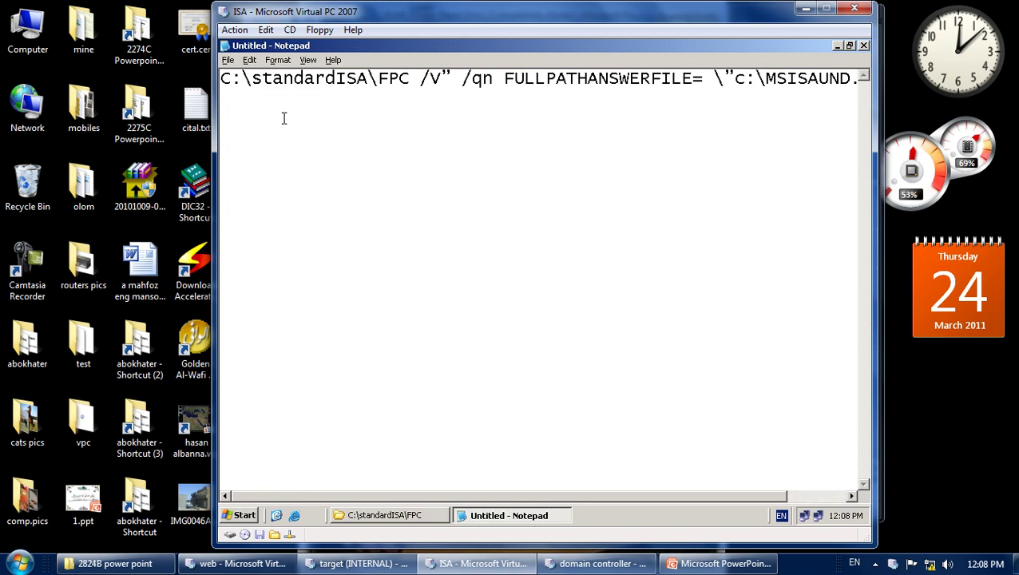
{"action": "type", "text": "\\"}
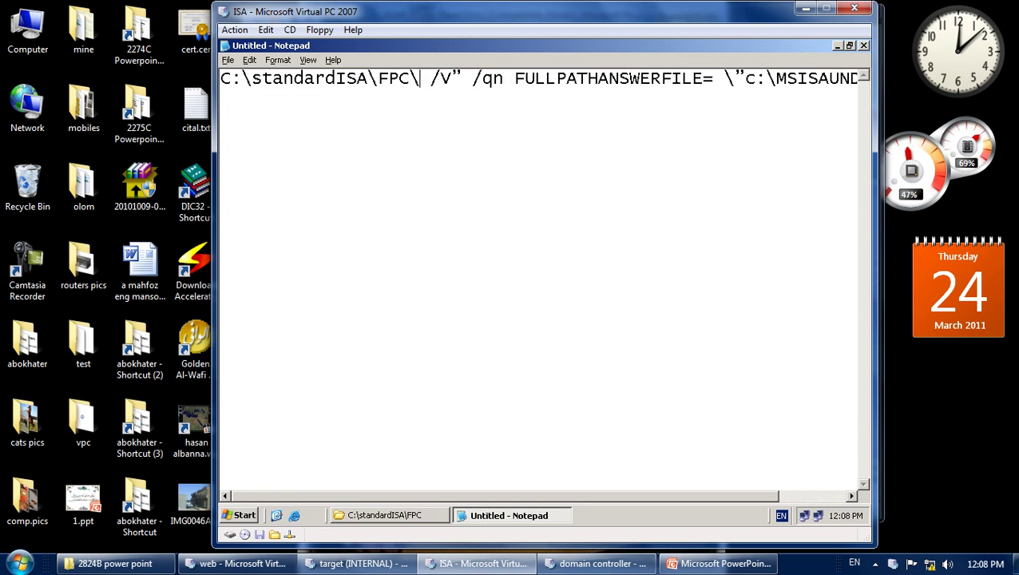
{"action": "type", "text": "setup."}
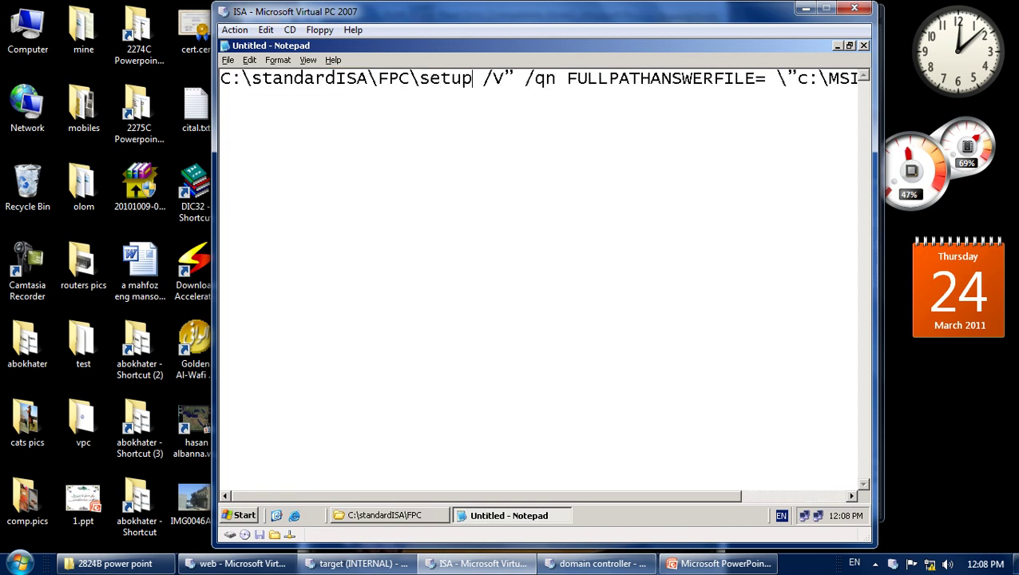
{"action": "type", "text": "exe"}
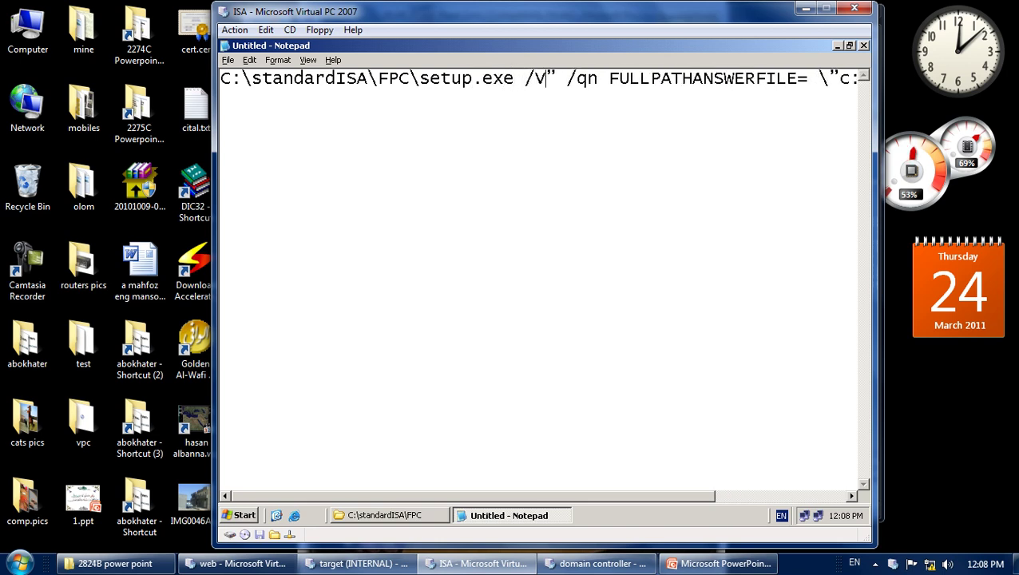
{"action": "key", "text": "BackSpace"}
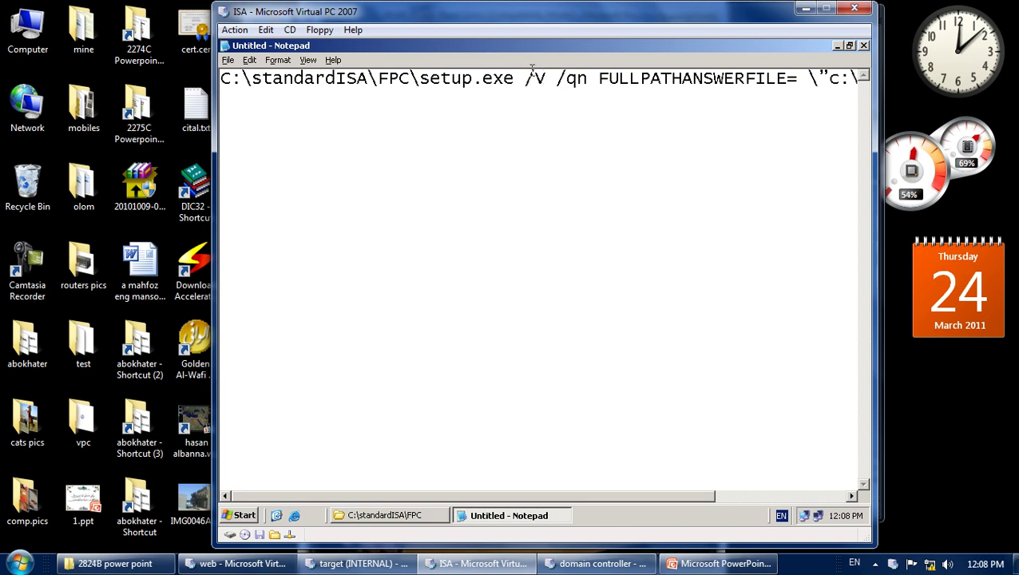
{"action": "left_click_drag", "start_coordinate": [587, 83], "coordinate": [558, 88]}
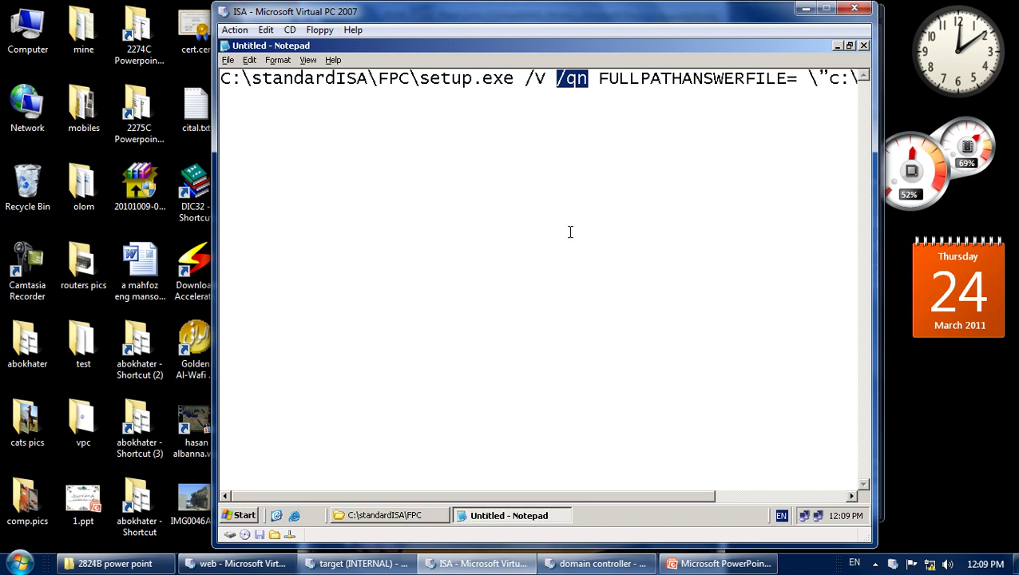
{"action": "left_click_drag", "start_coordinate": [577, 83], "coordinate": [571, 87]}
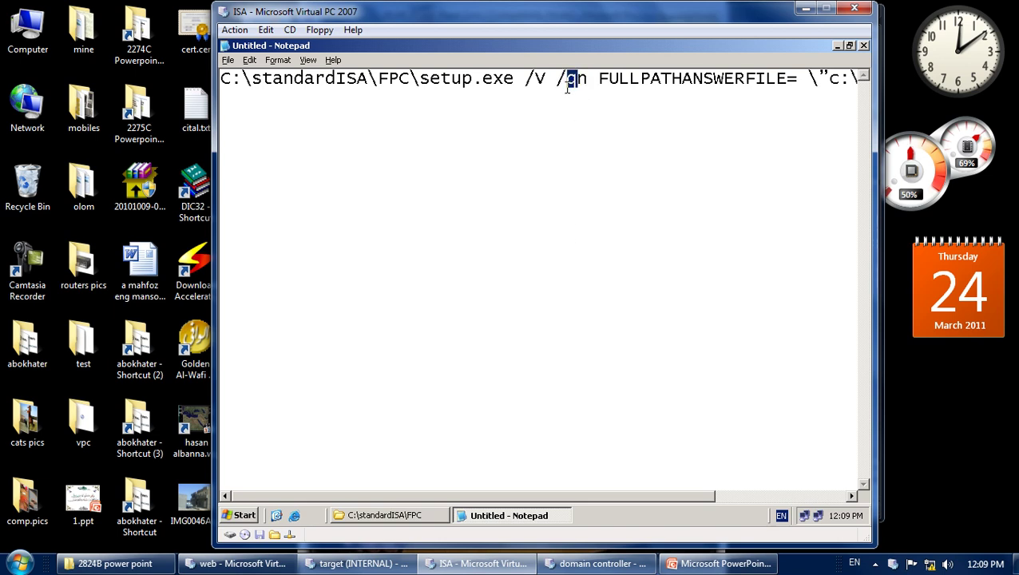
{"action": "left_click", "coordinate": [568, 87]}
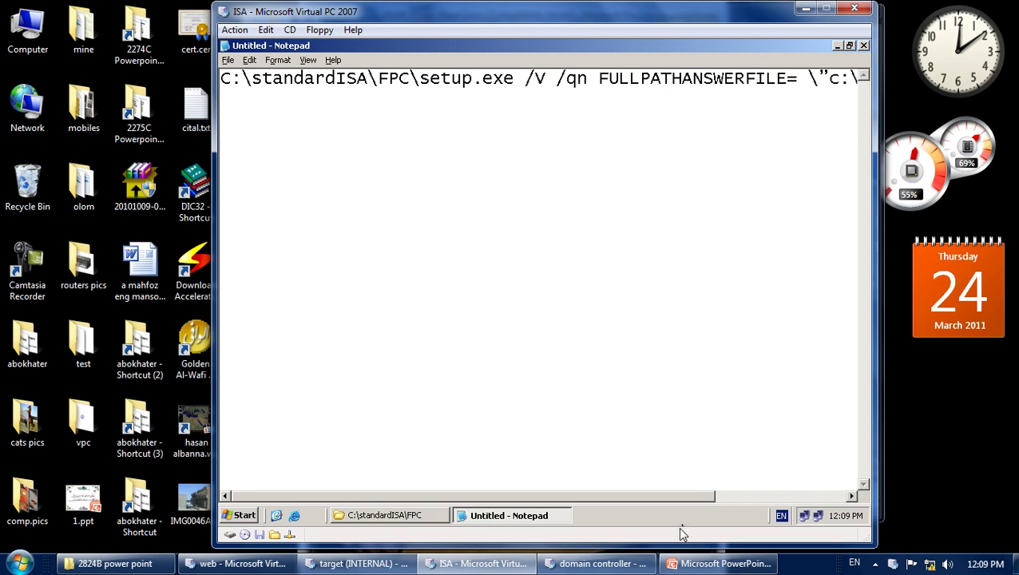
Replace the quoted answer-file path after FULLPATHANSWERFILE= with c:\.
{"action": "left_click_drag", "start_coordinate": [656, 496], "coordinate": [798, 489]}
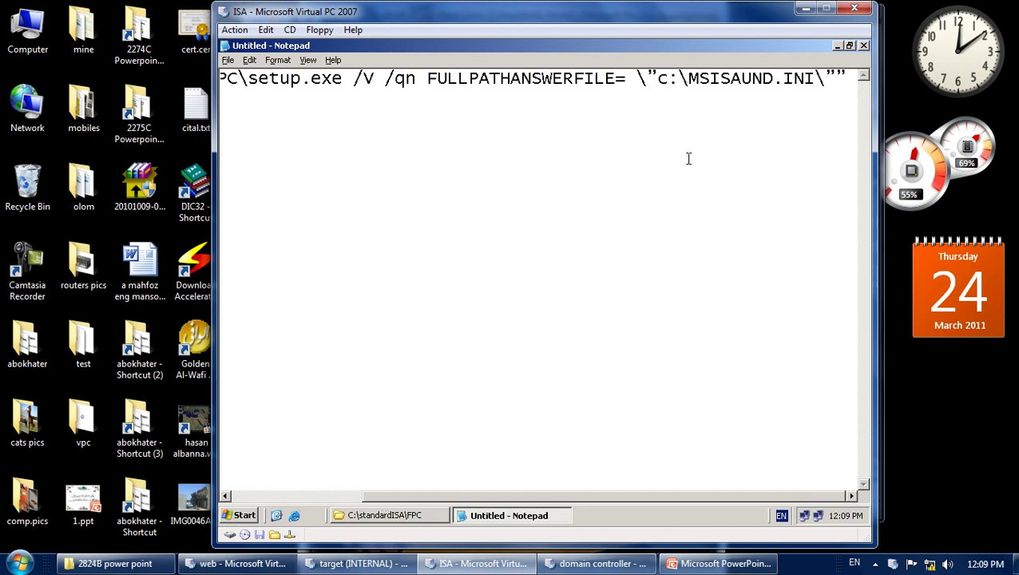
{"action": "left_click_drag", "start_coordinate": [616, 79], "coordinate": [427, 80]}
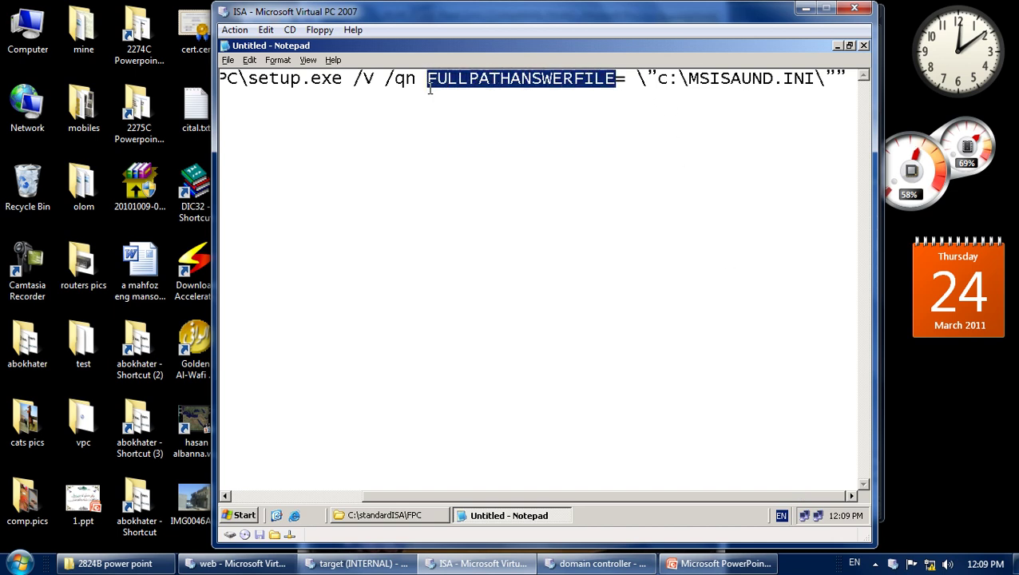
{"action": "left_click_drag", "start_coordinate": [637, 79], "coordinate": [737, 86]}
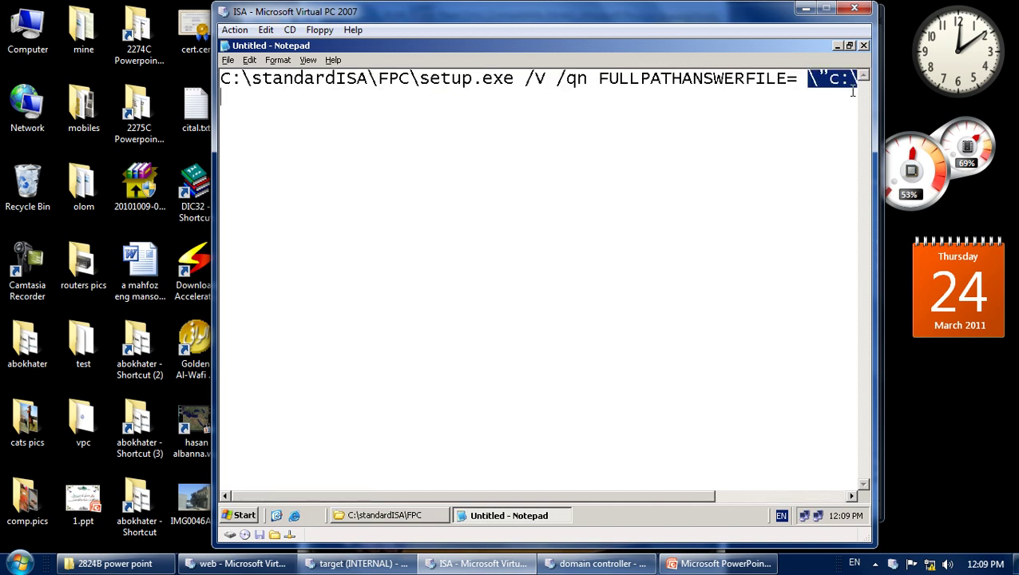
{"action": "left_click_drag", "start_coordinate": [684, 487], "coordinate": [829, 482]}
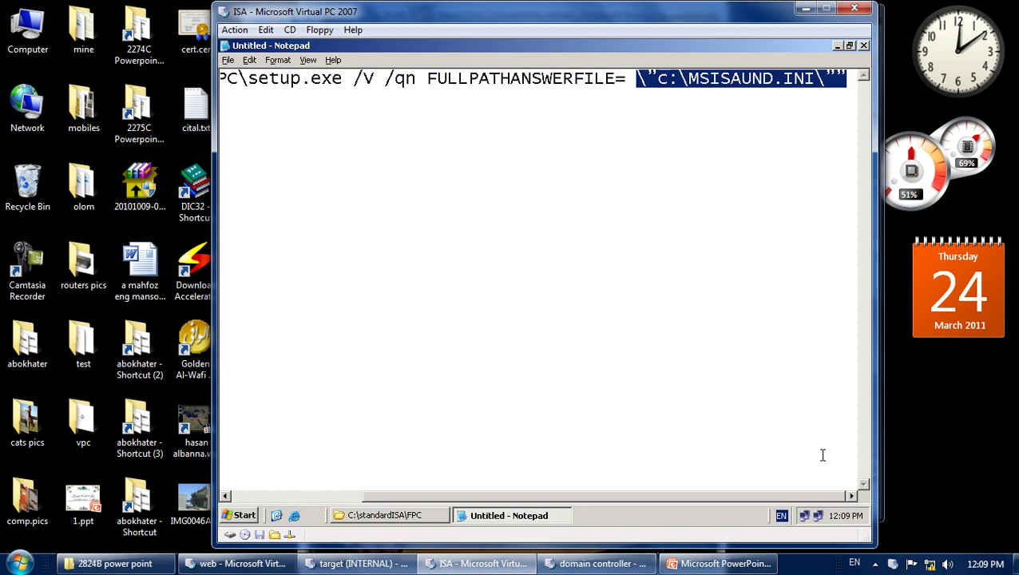
{"action": "key", "text": "Delete"}
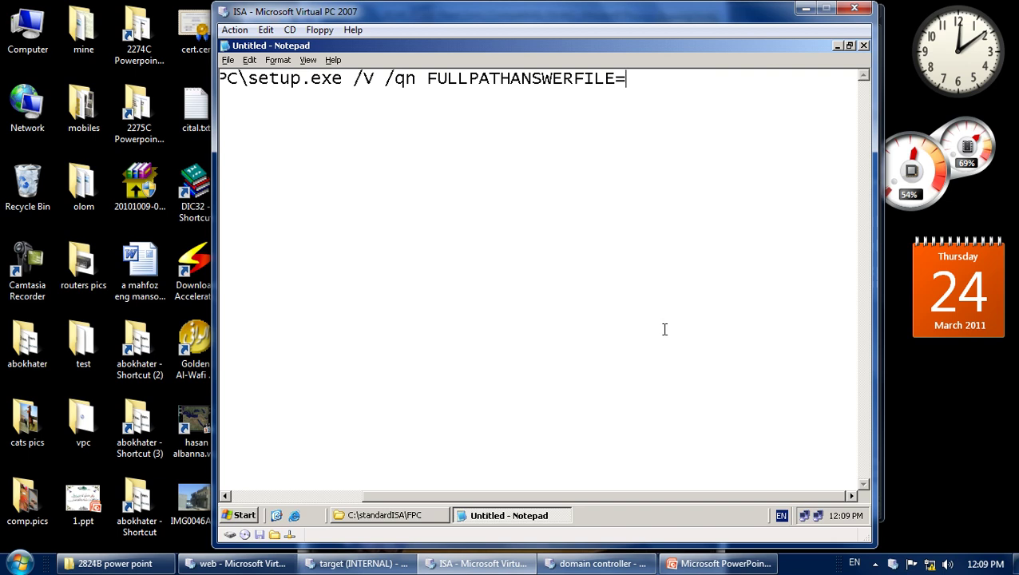
{"action": "type", "text": "c:\\"}
Navigate Explorer up from the FPC folder to the root of drive C.
{"action": "left_click", "coordinate": [483, 518]}
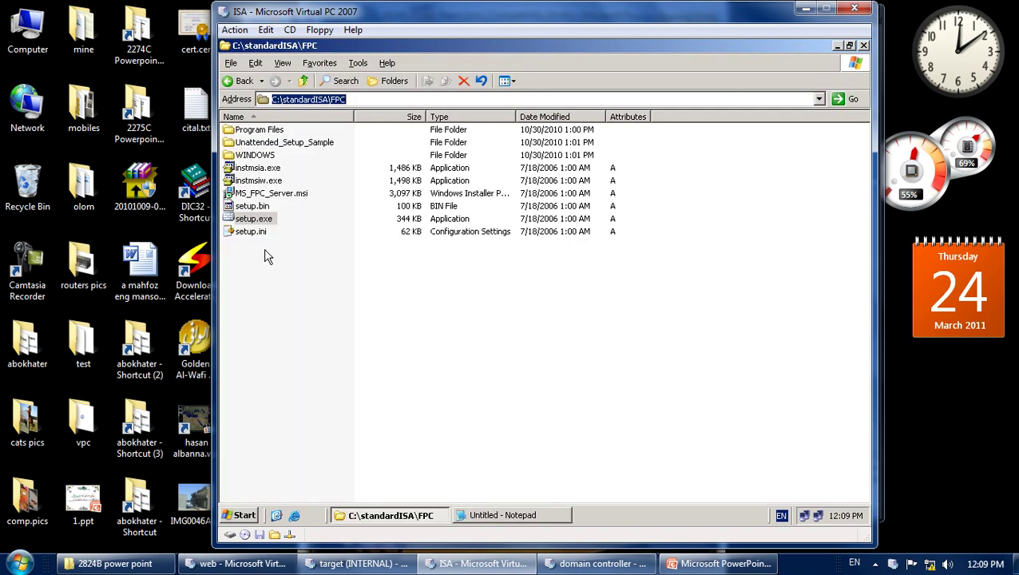
{"action": "left_click", "coordinate": [482, 518]}
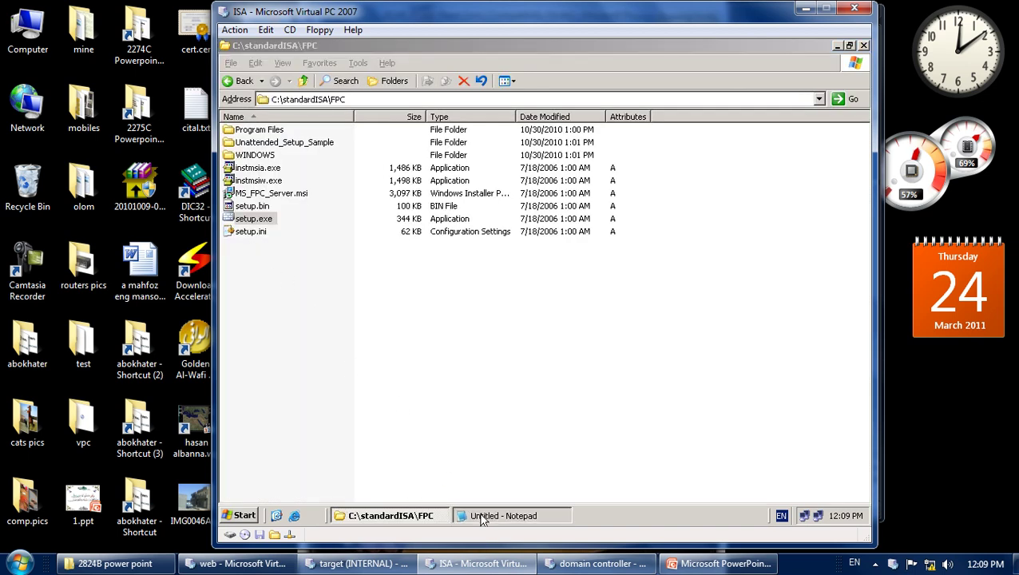
{"action": "left_click", "coordinate": [481, 518]}
{"action": "left_click", "coordinate": [303, 82]}
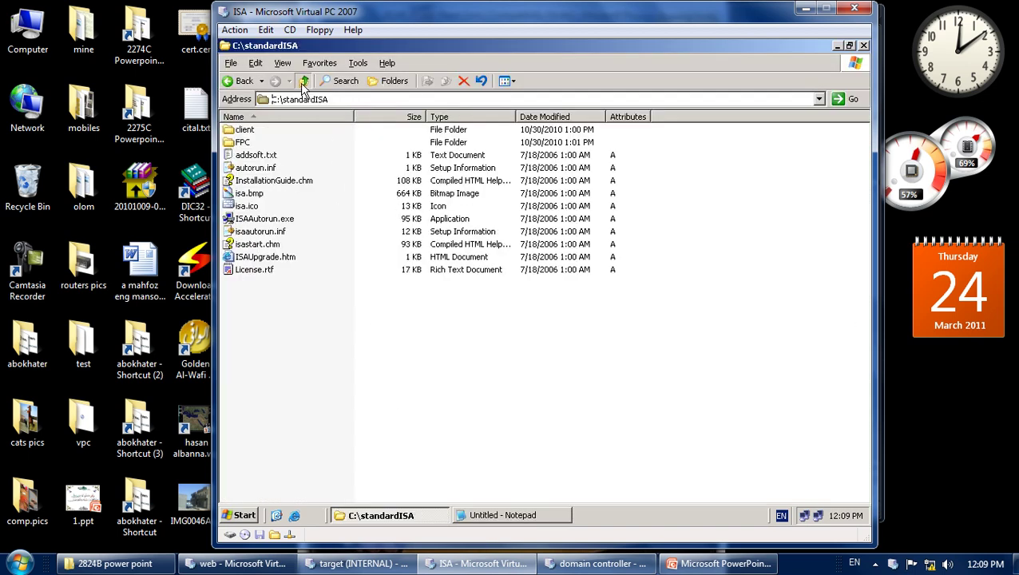
{"action": "left_click", "coordinate": [303, 82]}
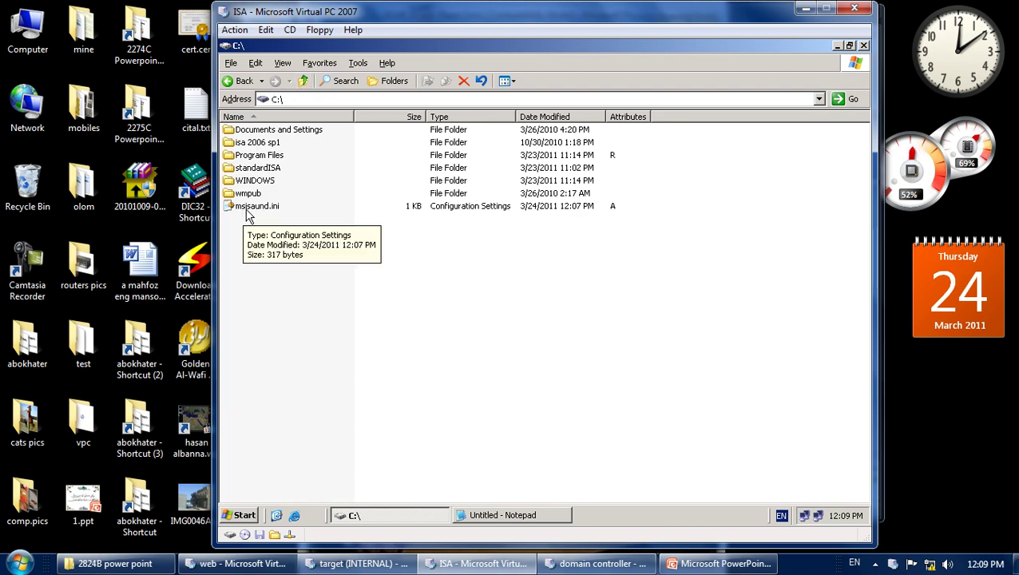
Paste into the Notepad command line, then trim the wrong folder path back to c:\.
{"action": "left_click", "coordinate": [494, 517]}
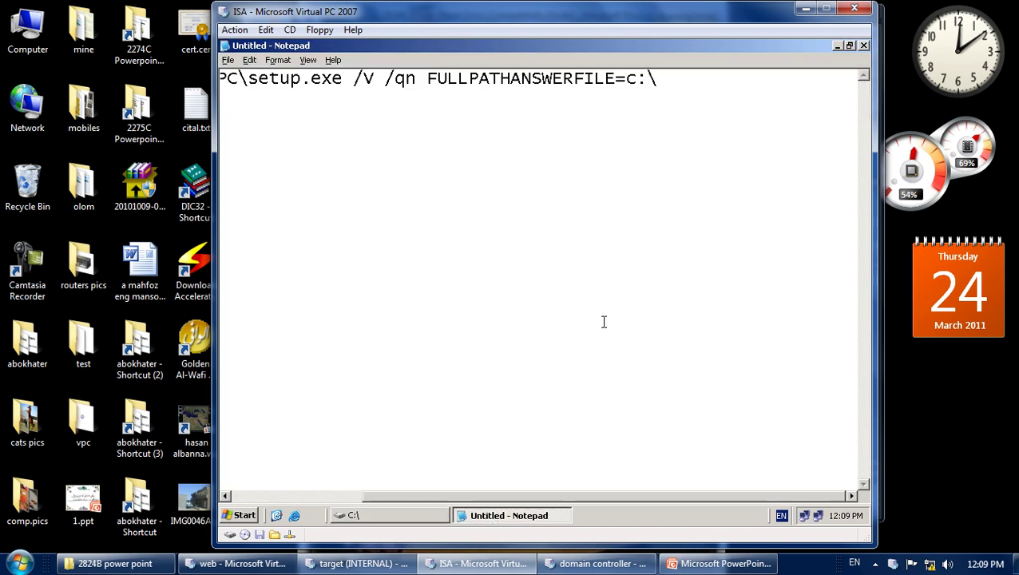
{"action": "key", "text": "ctrl+v"}
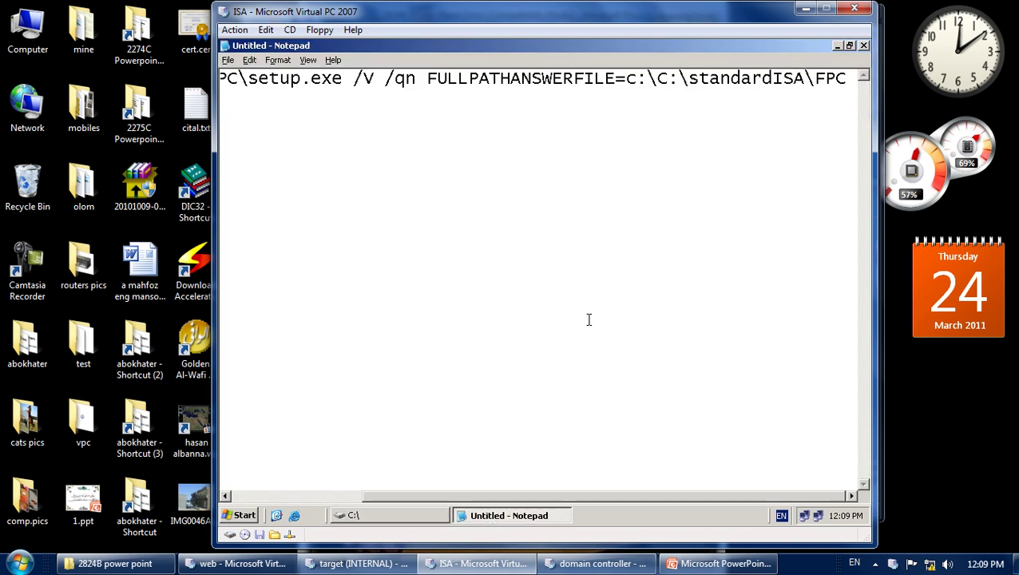
{"action": "key", "text": "BackSpace"}
{"action": "key", "text": "BackSpace"}
{"action": "key", "text": "BackSpace"}
{"action": "key", "text": "BackSpace"}
{"action": "key", "text": "BackSpace"}
{"action": "key", "text": "BackSpace"}
{"action": "key", "text": "BackSpace"}
{"action": "key", "text": "BackSpace"}
{"action": "key", "text": "BackSpace"}
{"action": "key", "text": "BackSpace"}
{"action": "key", "text": "BackSpace"}
{"action": "key", "text": "BackSpace"}
{"action": "key", "text": "BackSpace"}
{"action": "key", "text": "BackSpace"}
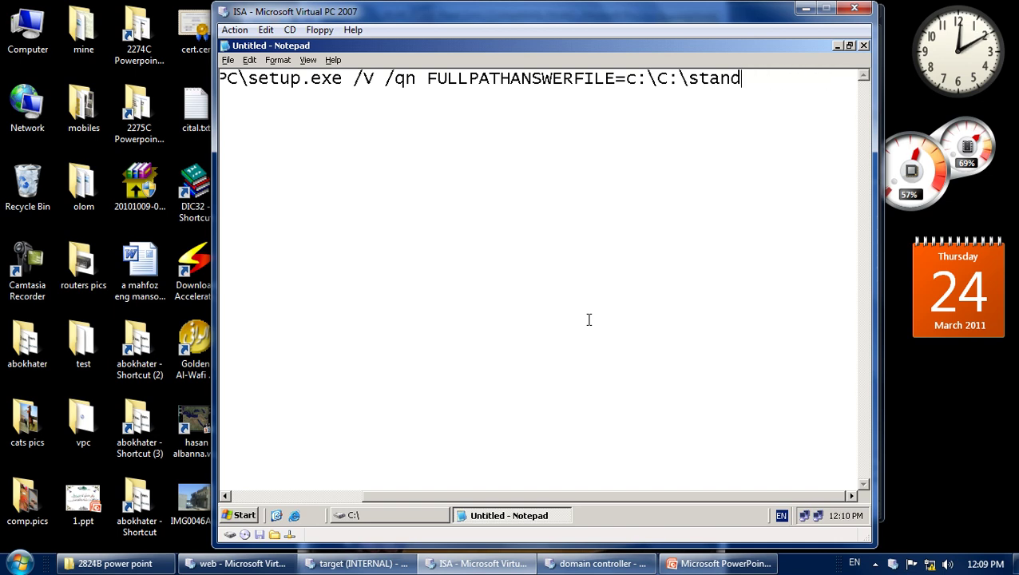
{"action": "key", "text": "BackSpace"}
{"action": "key", "text": "BackSpace"}
{"action": "key", "text": "BackSpace"}
{"action": "key", "text": "BackSpace"}
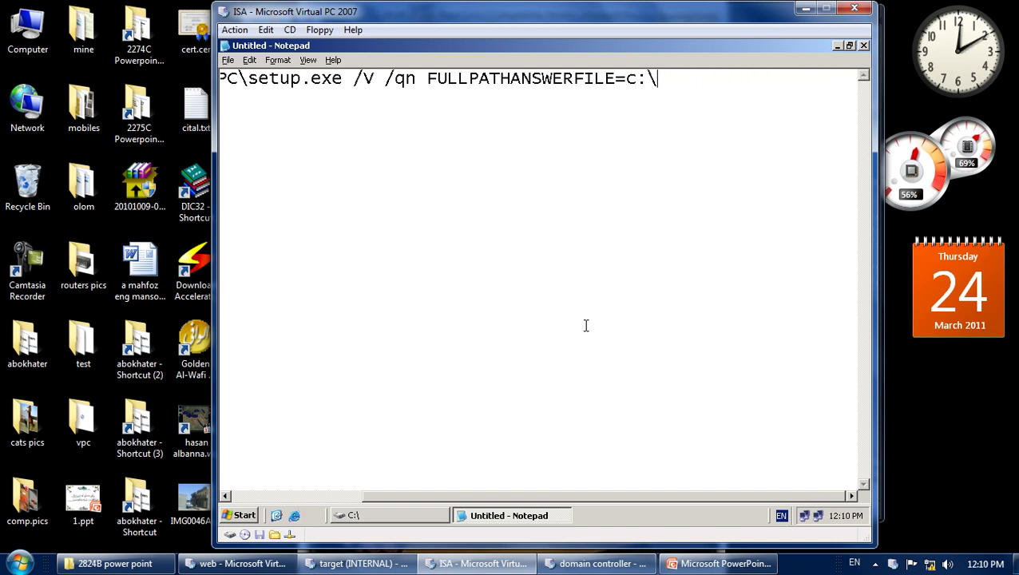
Copy the msisaund.ini file name, paste it after c:\ in the command, and close Notepad.
{"action": "left_click", "coordinate": [507, 515]}
{"action": "left_click", "coordinate": [256, 206]}
{"action": "left_click", "coordinate": [254, 206]}
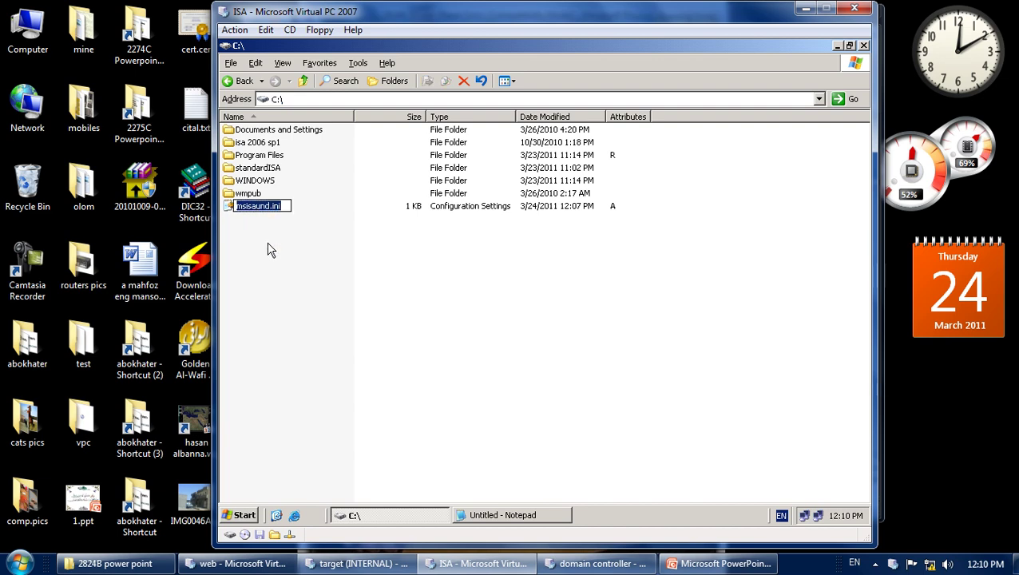
{"action": "left_click", "coordinate": [374, 289]}
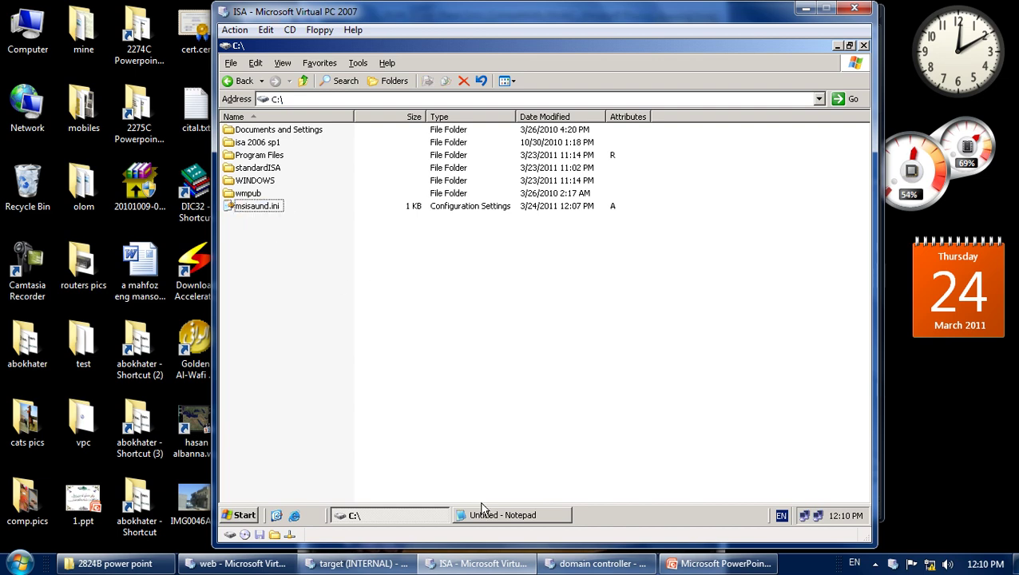
{"action": "left_click", "coordinate": [500, 515]}
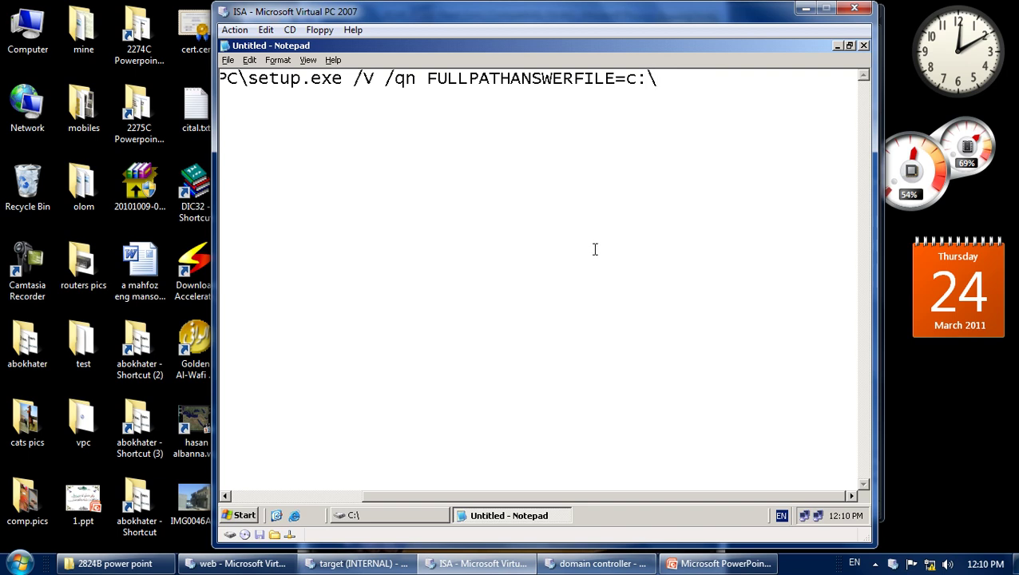
{"action": "type", "text": "msisaund.ini"}
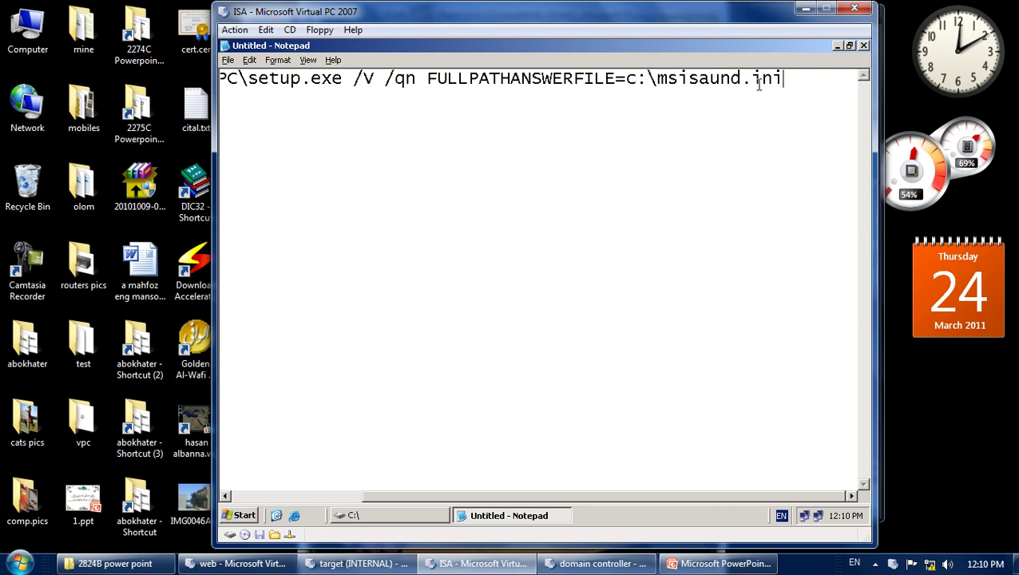
{"action": "left_click", "coordinate": [864, 46]}
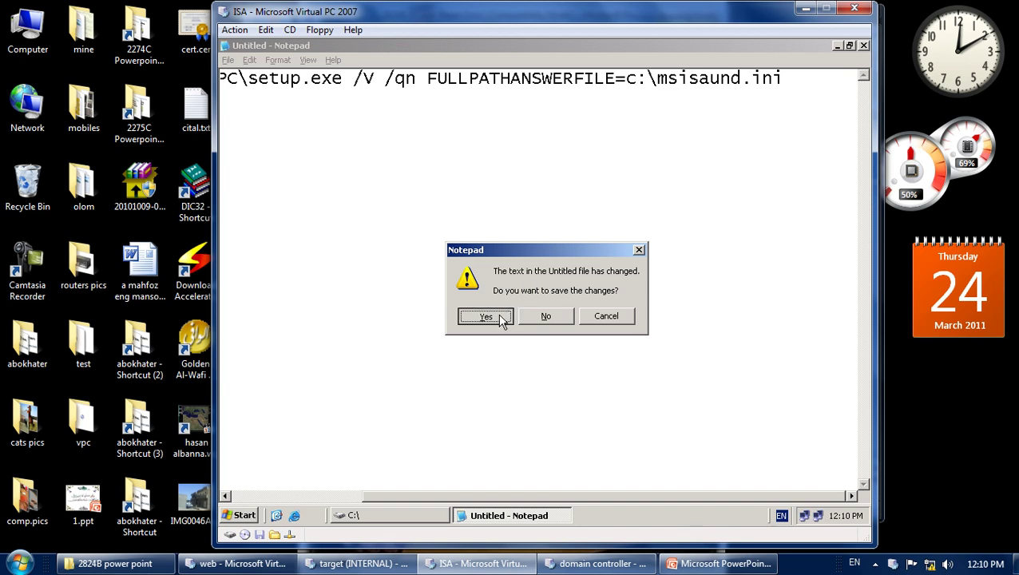
Save the command as isasetup.bat on C:\ and refresh Explorer to show the new file.
{"action": "left_click", "coordinate": [500, 318]}
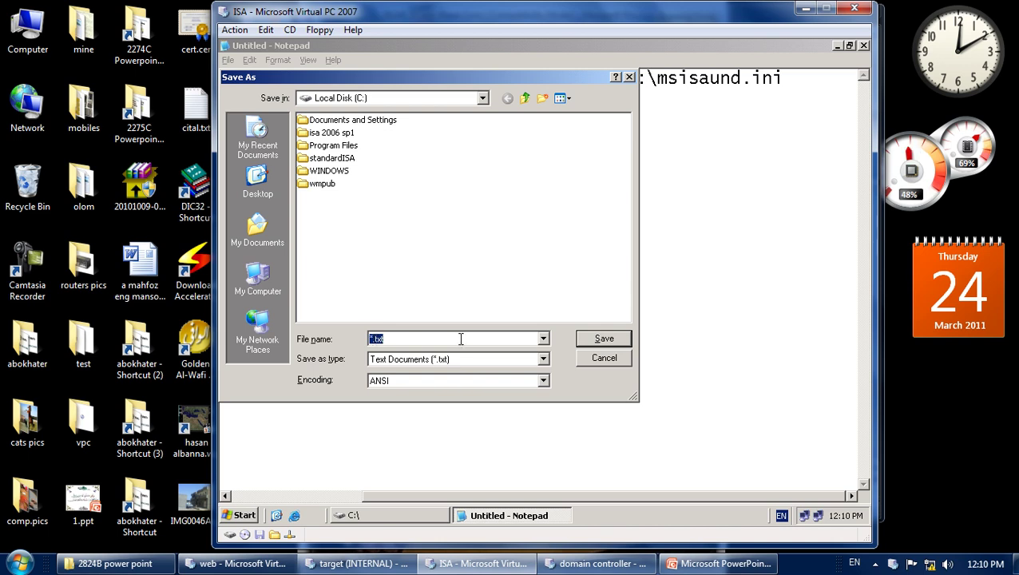
{"action": "type", "text": "isa"}
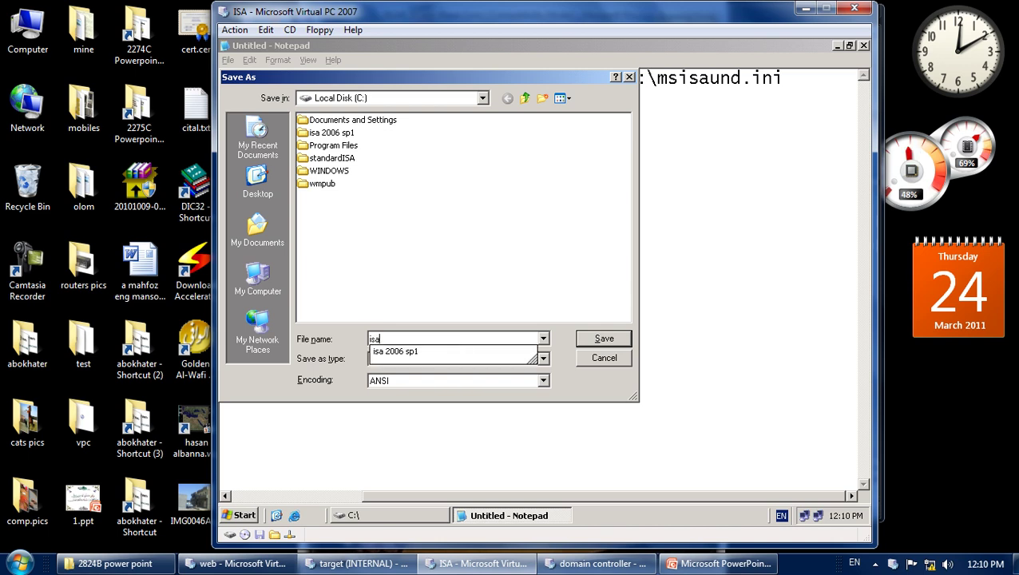
{"action": "type", "text": "setup"}
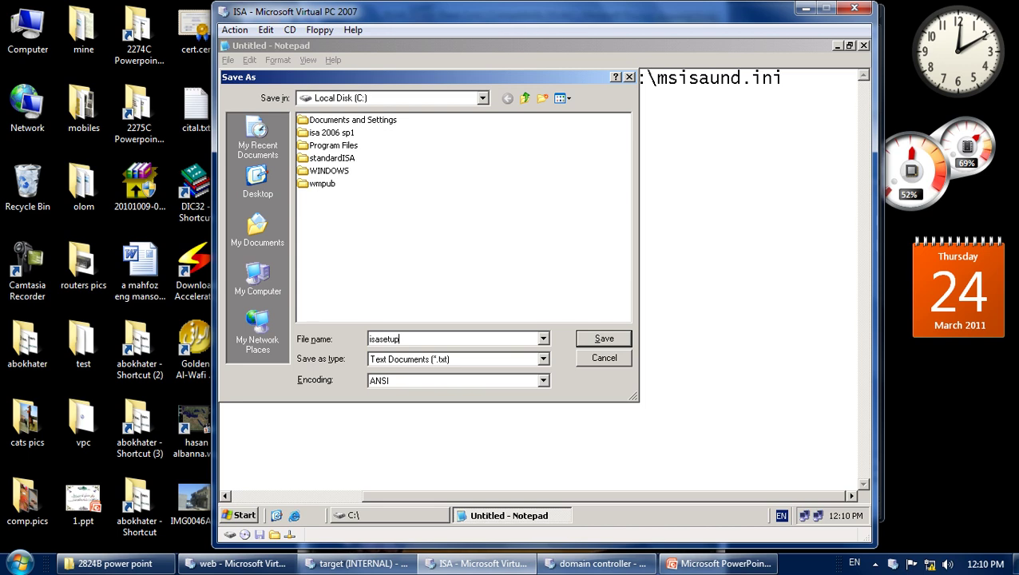
{"action": "type", "text": ".bat"}
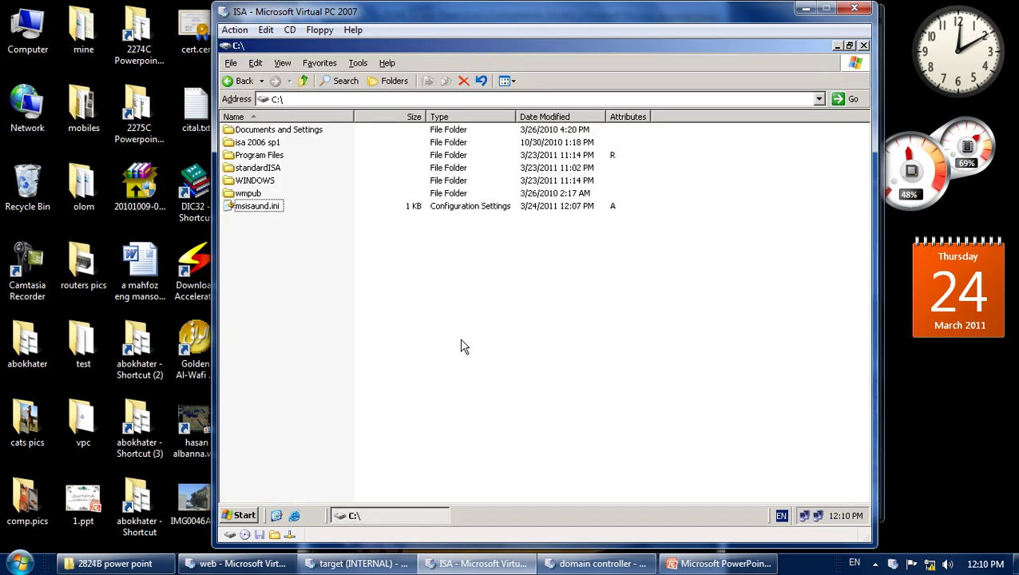
{"action": "right_click", "coordinate": [421, 315]}
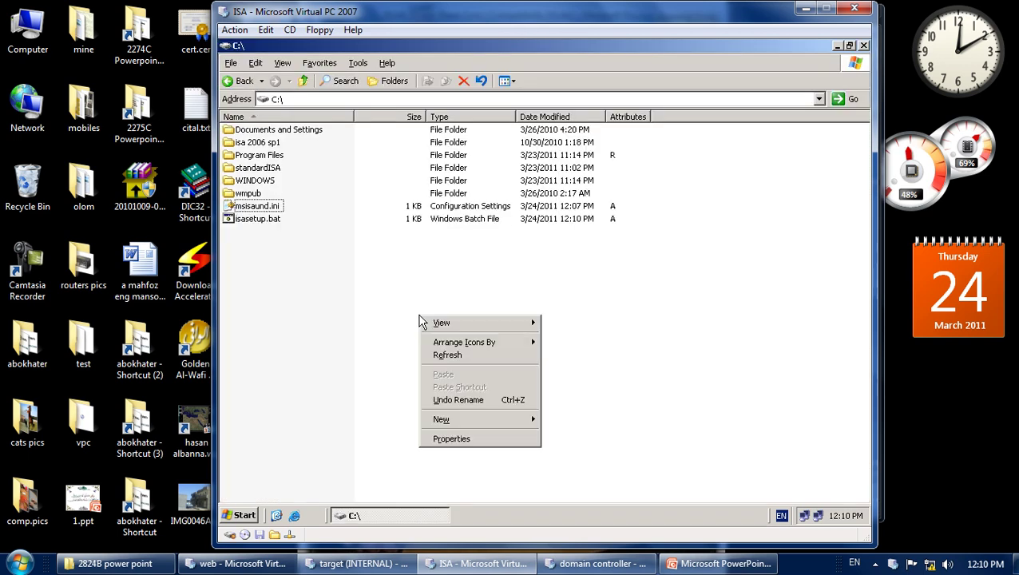
{"action": "left_click", "coordinate": [446, 355]}
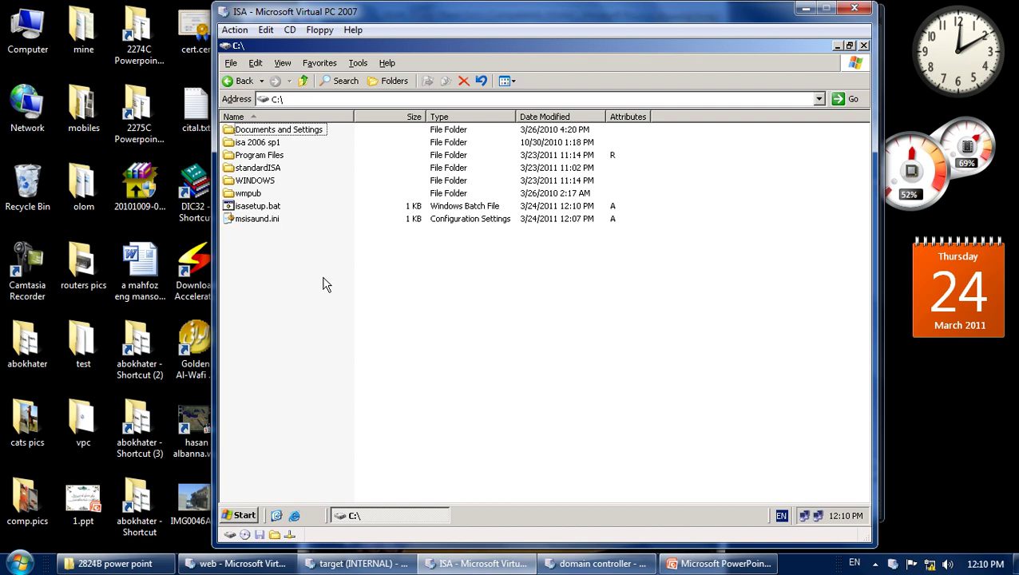
{"action": "left_click", "coordinate": [261, 208]}
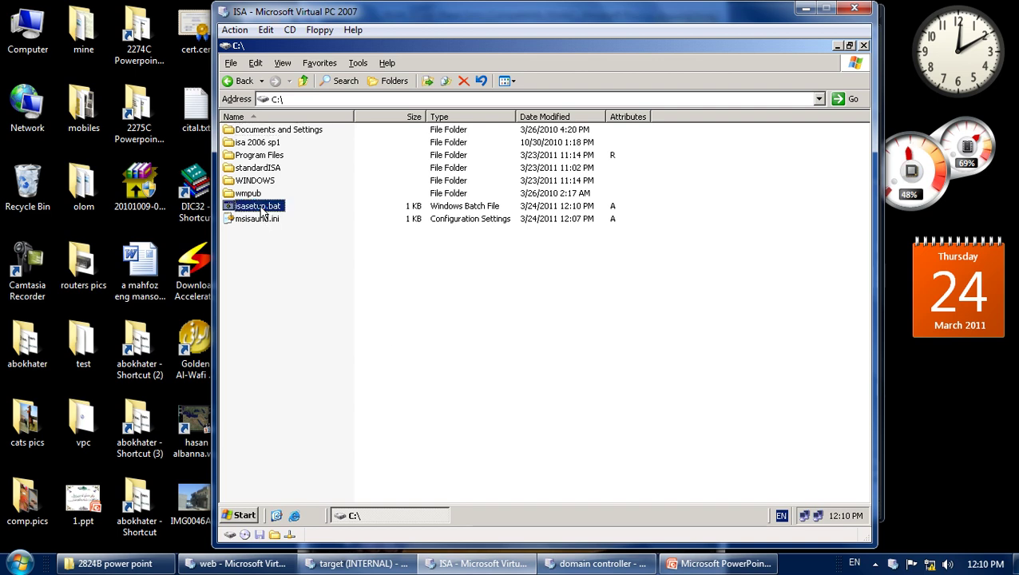
Run isasetup.bat for the unattended setup and refresh the C:\ file list.
{"action": "double_click", "coordinate": [261, 209]}
{"action": "right_click", "coordinate": [440, 295]}
{"action": "left_click", "coordinate": [467, 330]}
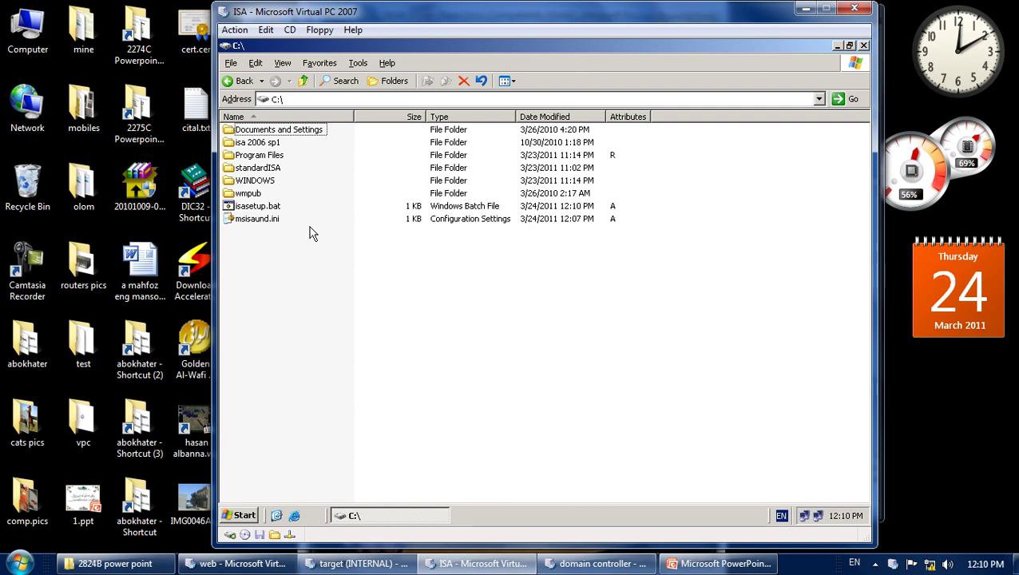
Browse into standardISA\FPC, then return to the C: drive.
{"action": "double_click", "coordinate": [251, 169]}
{"action": "double_click", "coordinate": [244, 142]}
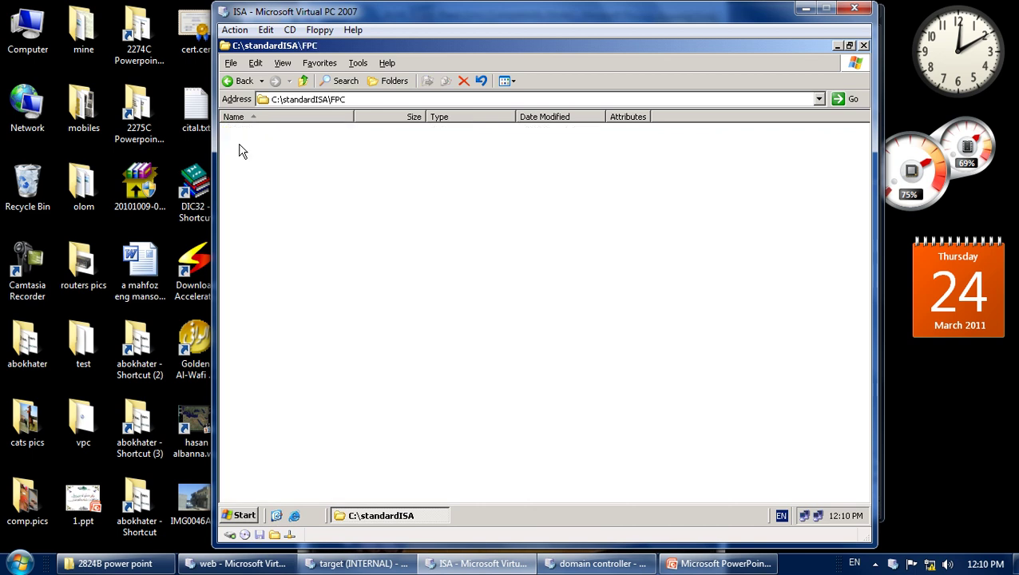
{"action": "left_click", "coordinate": [303, 82]}
{"action": "left_click", "coordinate": [304, 82]}
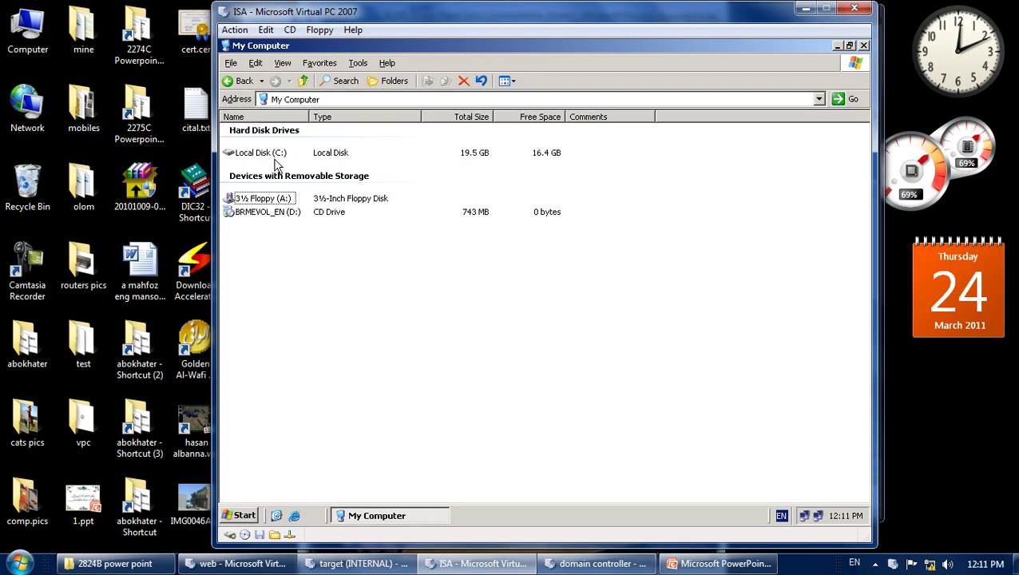
{"action": "double_click", "coordinate": [272, 152]}
Review msisaund.ini's settings, then close it and the C:\ window.
{"action": "left_click", "coordinate": [257, 219]}
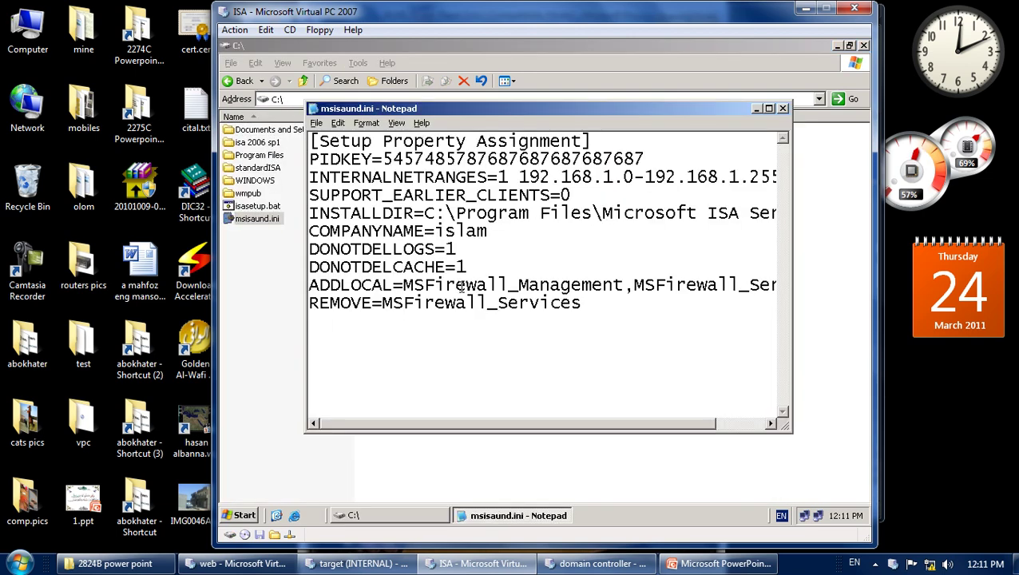
{"action": "left_click", "coordinate": [782, 108]}
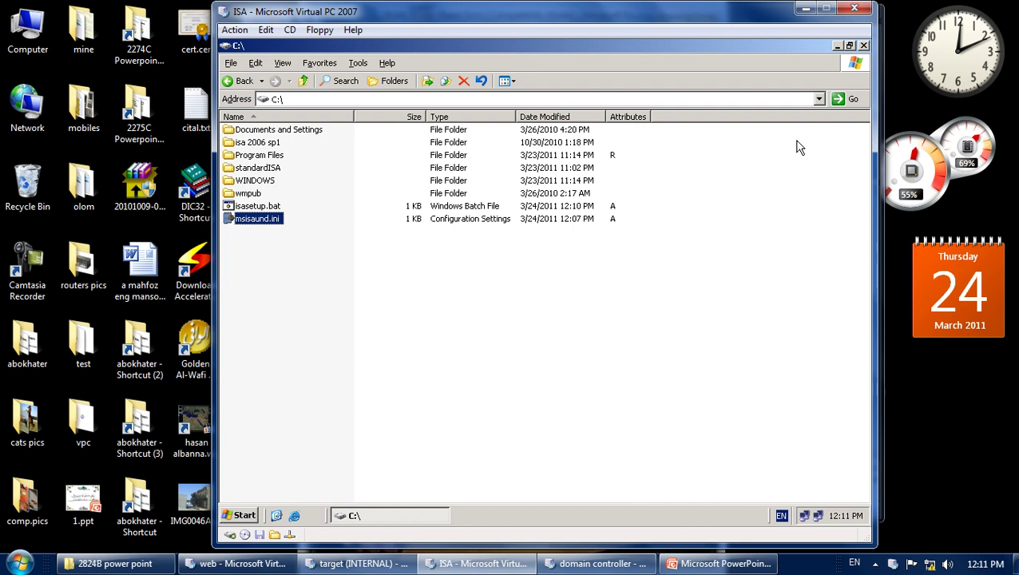
{"action": "left_click", "coordinate": [864, 46]}
Refresh the guest desktop and launch ISA Server Management from the Start menu.
{"action": "right_click", "coordinate": [509, 198]}
{"action": "left_click", "coordinate": [523, 221]}
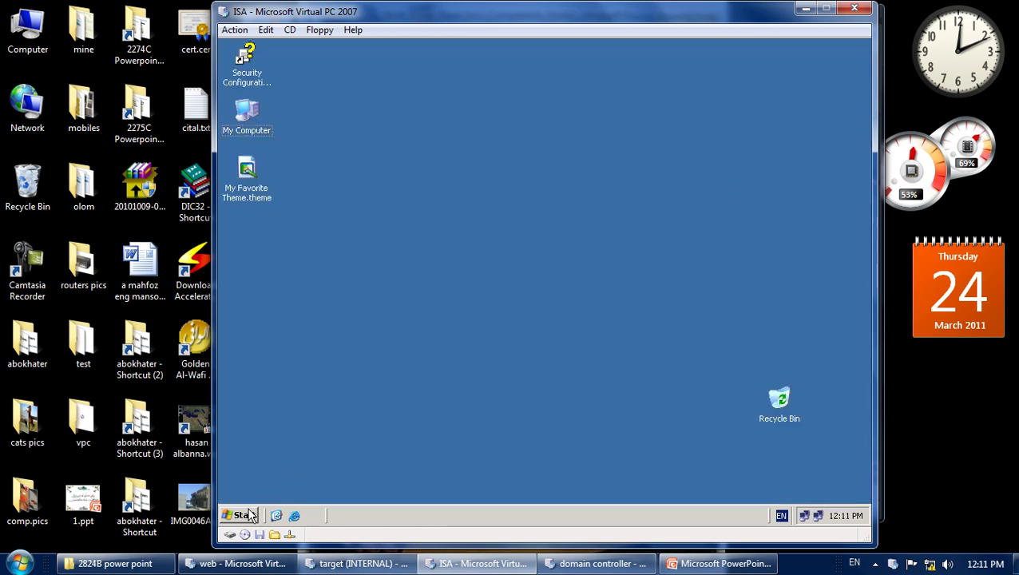
{"action": "left_click", "coordinate": [256, 514]}
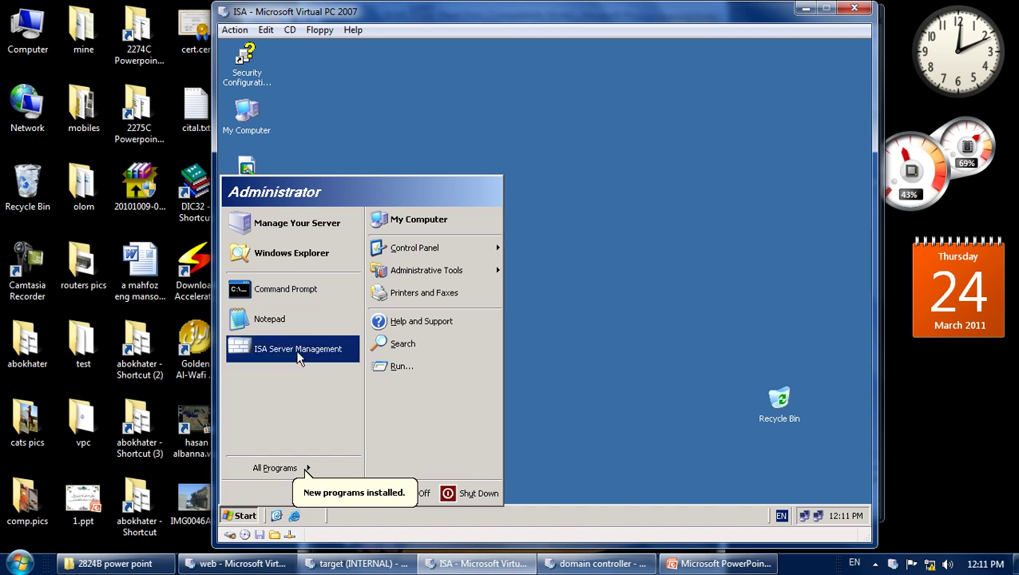
{"action": "left_click", "coordinate": [299, 351]}
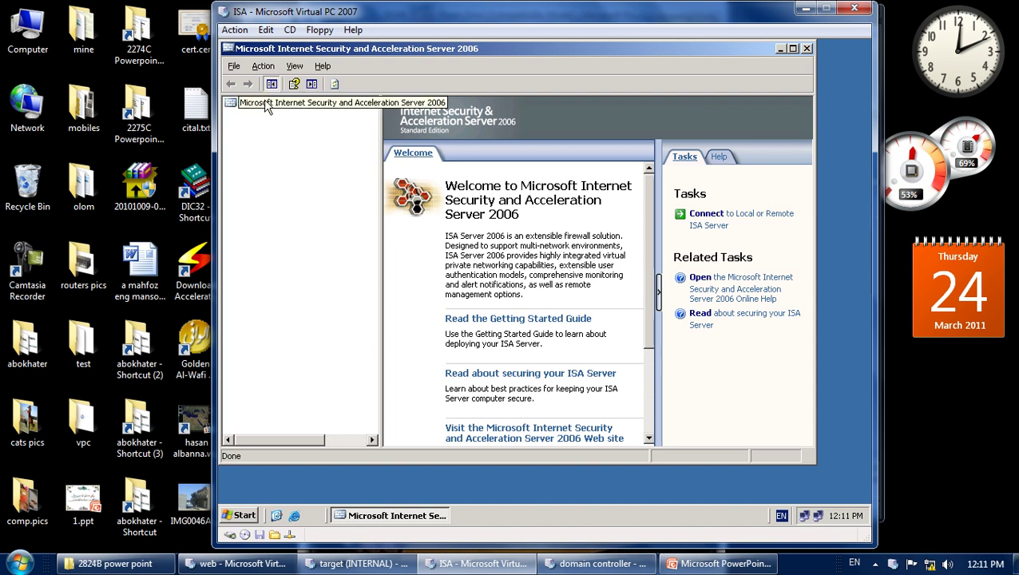
{"action": "left_click_drag", "start_coordinate": [313, 441], "coordinate": [289, 438]}
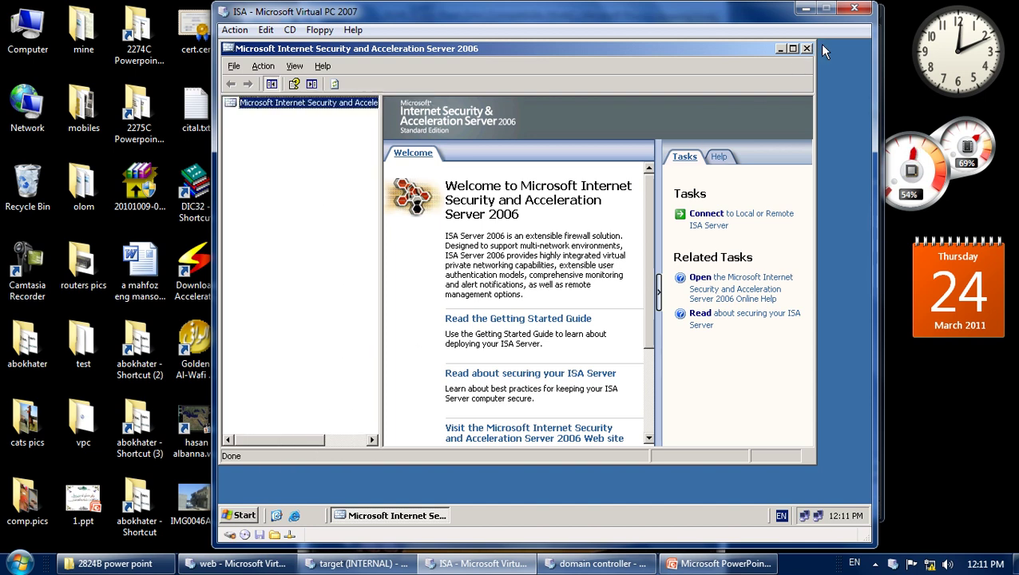
{"action": "right_click", "coordinate": [262, 104]}
{"action": "left_click", "coordinate": [287, 130]}
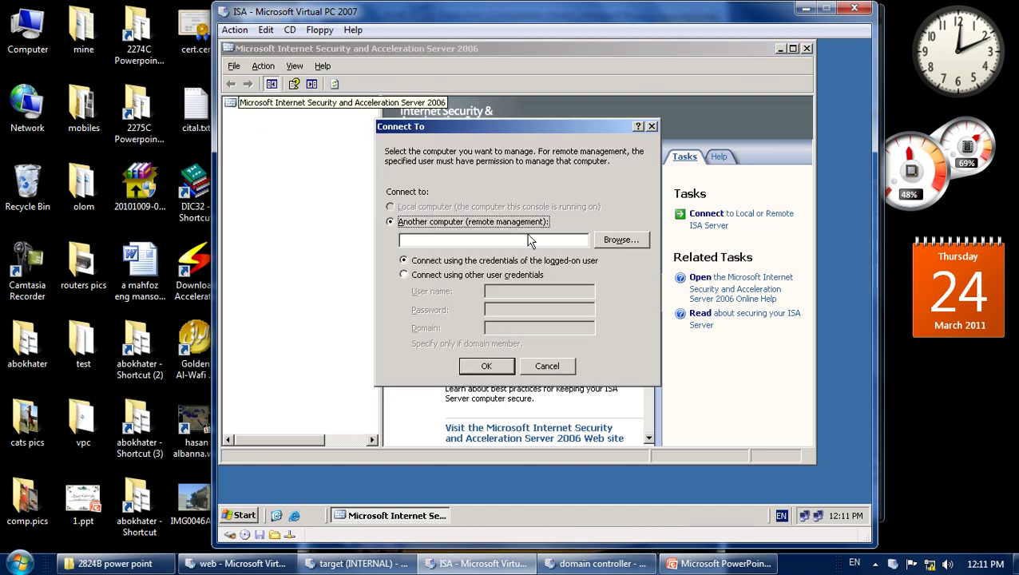
{"action": "left_click", "coordinate": [609, 241]}
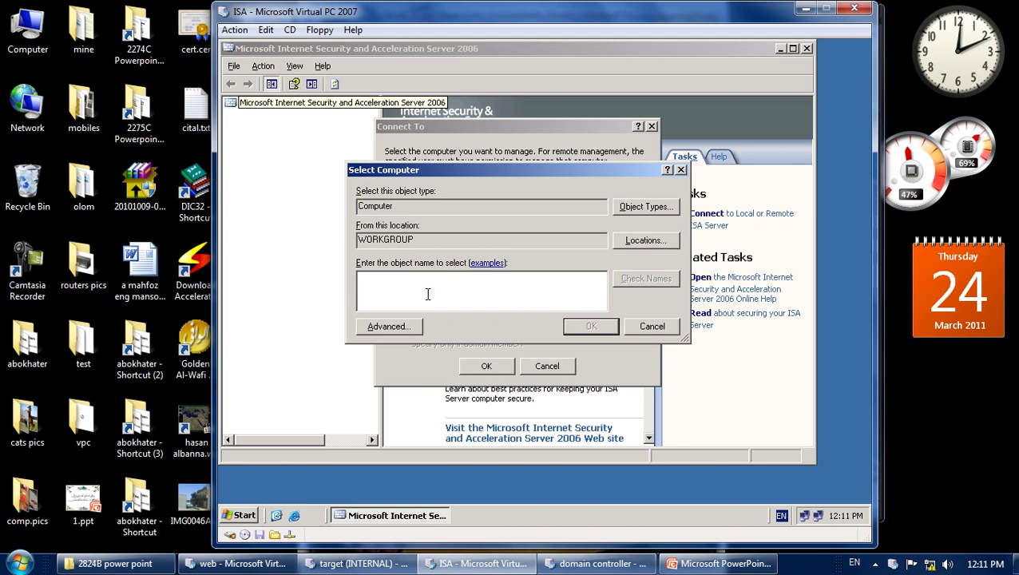
{"action": "left_click", "coordinate": [400, 330]}
{"action": "left_click", "coordinate": [698, 212]}
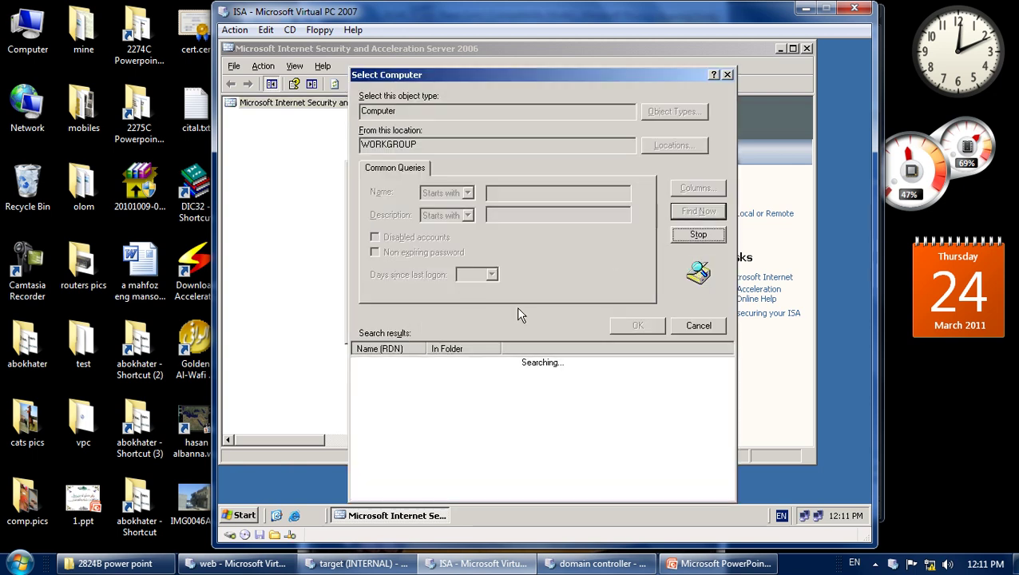
{"action": "left_click", "coordinate": [703, 326]}
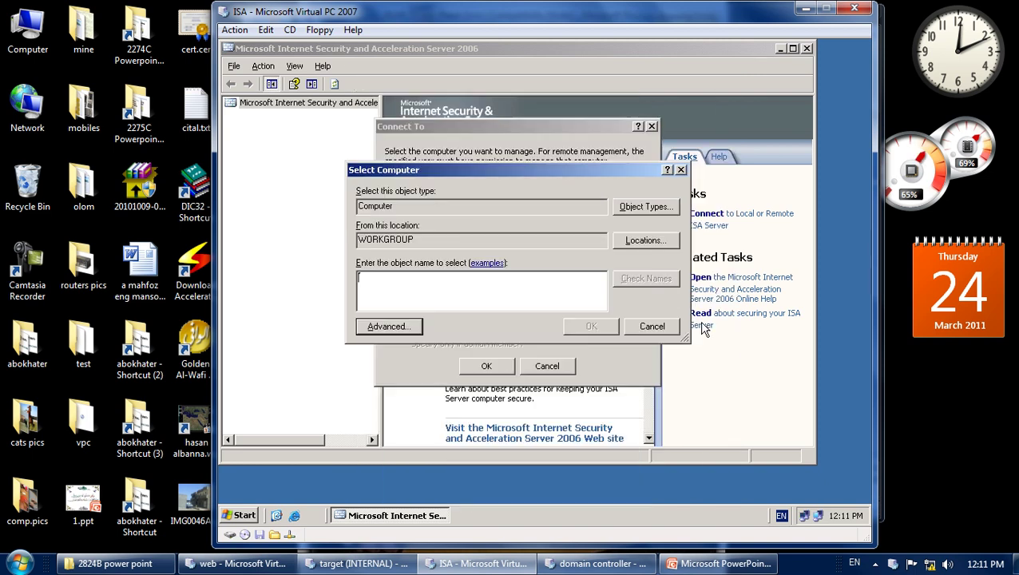
{"action": "left_click", "coordinate": [652, 326]}
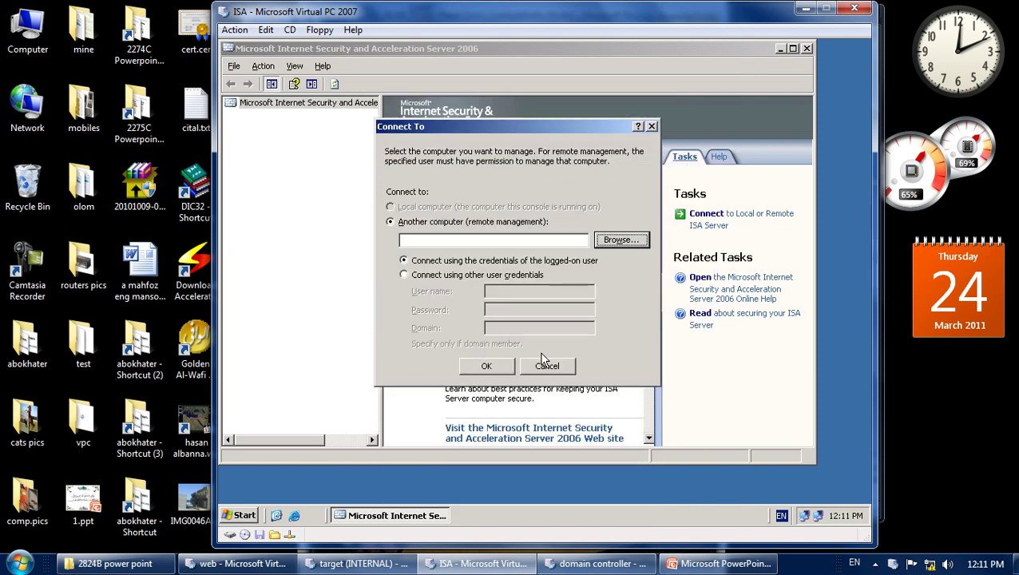
{"action": "left_click", "coordinate": [460, 243]}
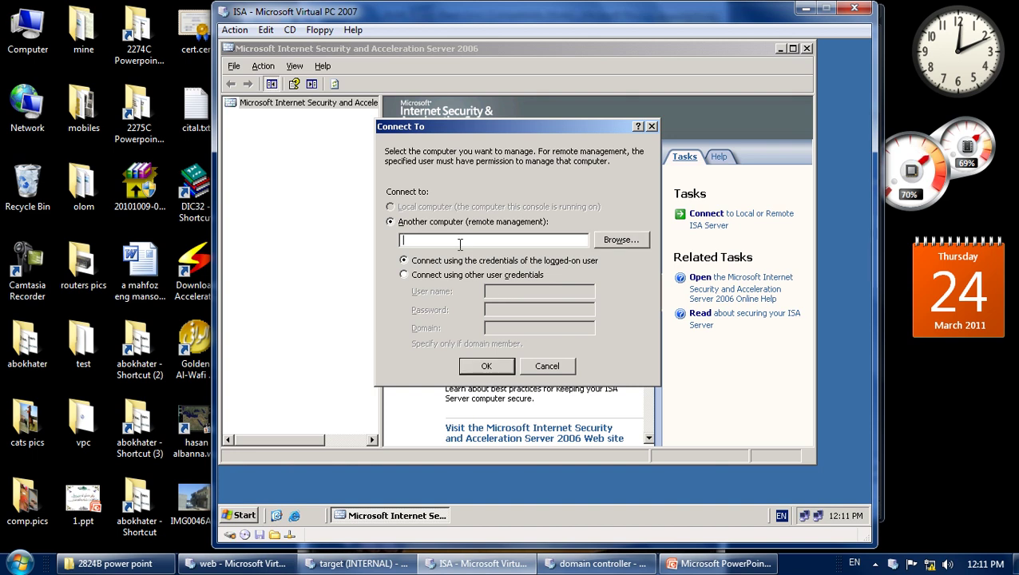
{"action": "type", "text": "isa"}
{"action": "key", "text": "Return"}
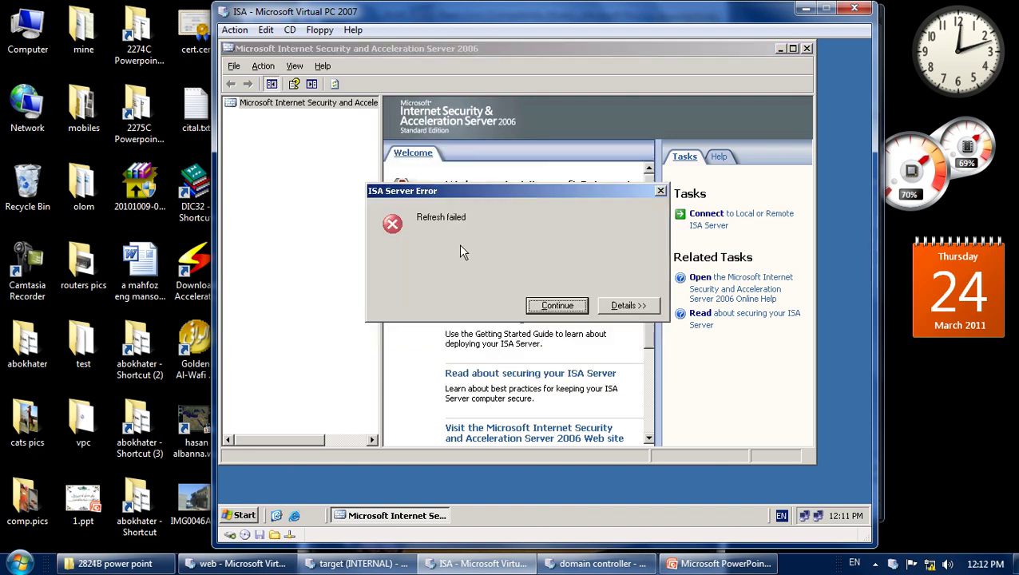
{"action": "left_click", "coordinate": [572, 305]}
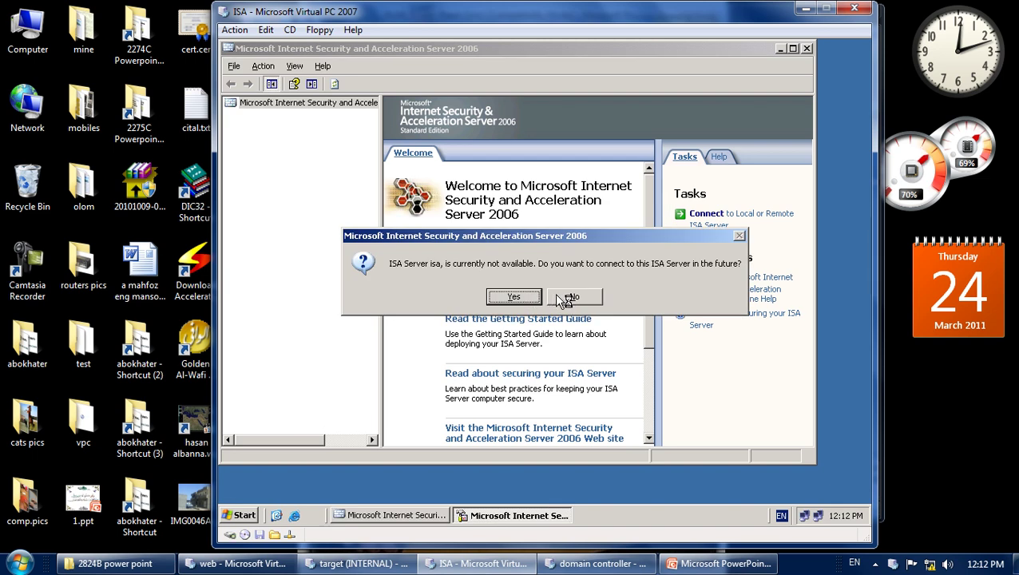
{"action": "left_click", "coordinate": [569, 298]}
Close the ISA console and run ISAAutorun.exe from C:\standardISA.
{"action": "right_click", "coordinate": [479, 48]}
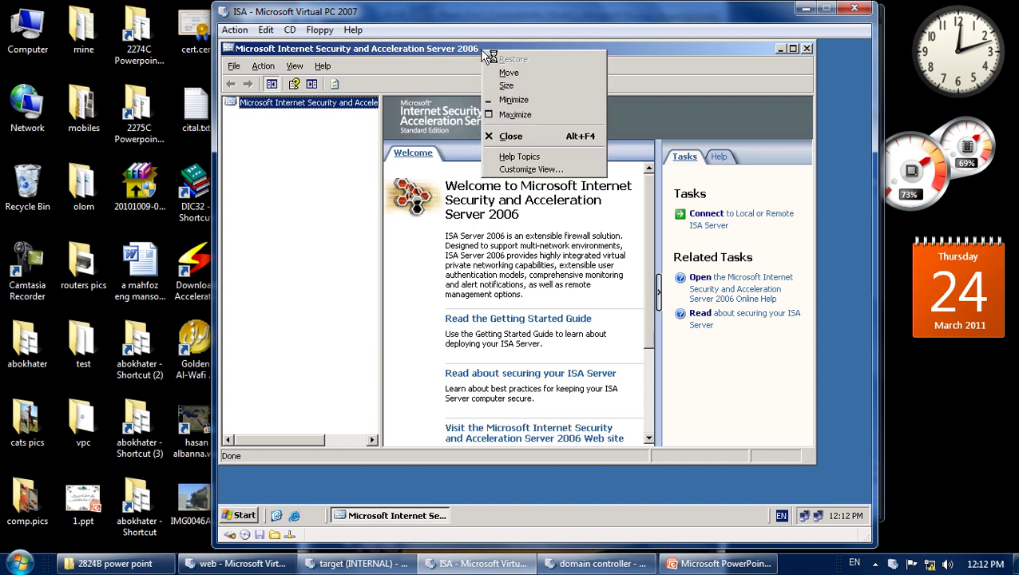
{"action": "left_click", "coordinate": [517, 136]}
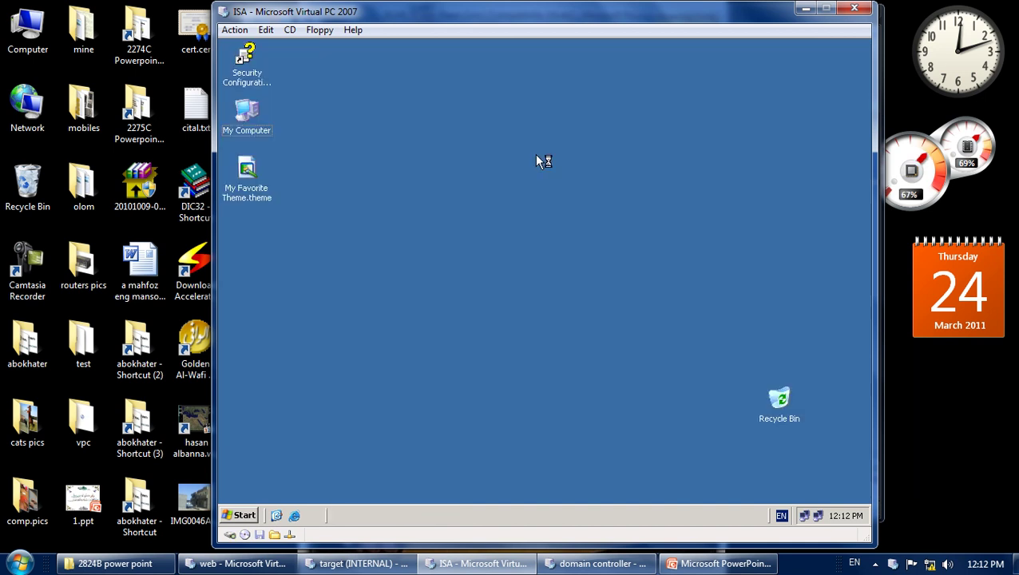
{"action": "double_click", "coordinate": [246, 114]}
{"action": "double_click", "coordinate": [271, 152]}
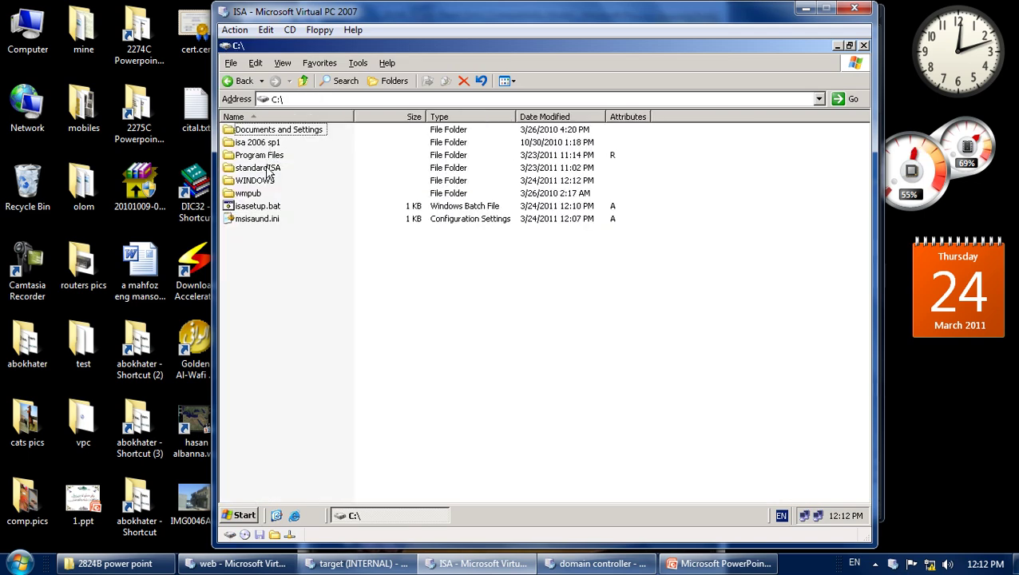
{"action": "double_click", "coordinate": [267, 168]}
{"action": "left_click", "coordinate": [268, 221]}
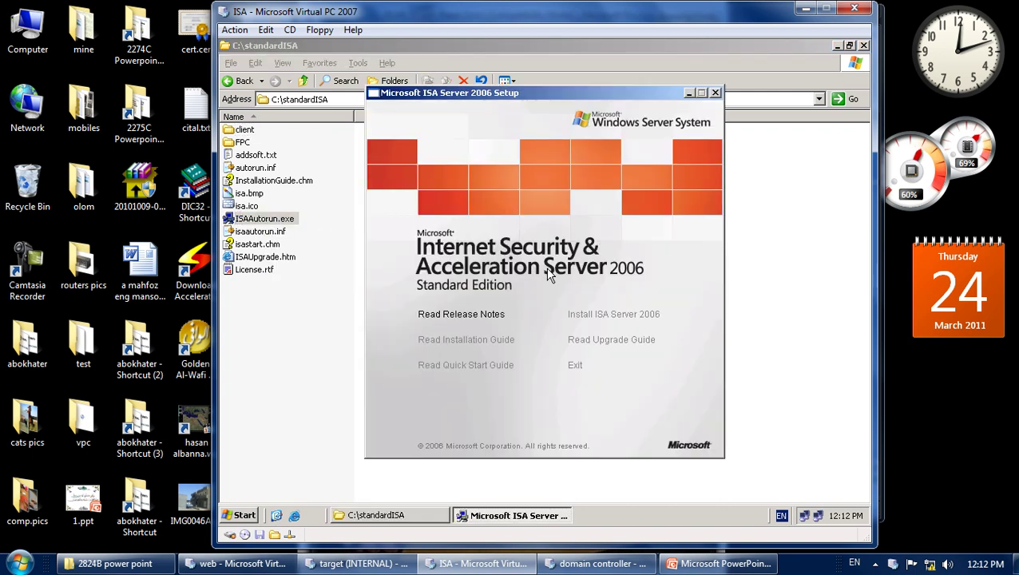
Start a repair of ISA Server 2006, cancel it after Error 1500, and exit setup.
{"action": "left_click", "coordinate": [608, 314]}
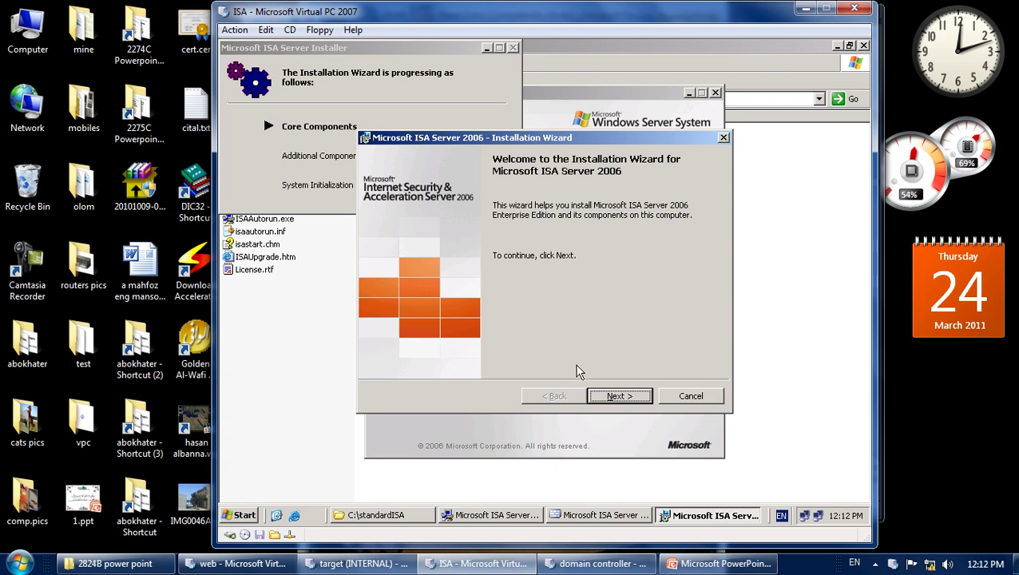
{"action": "left_click", "coordinate": [620, 400]}
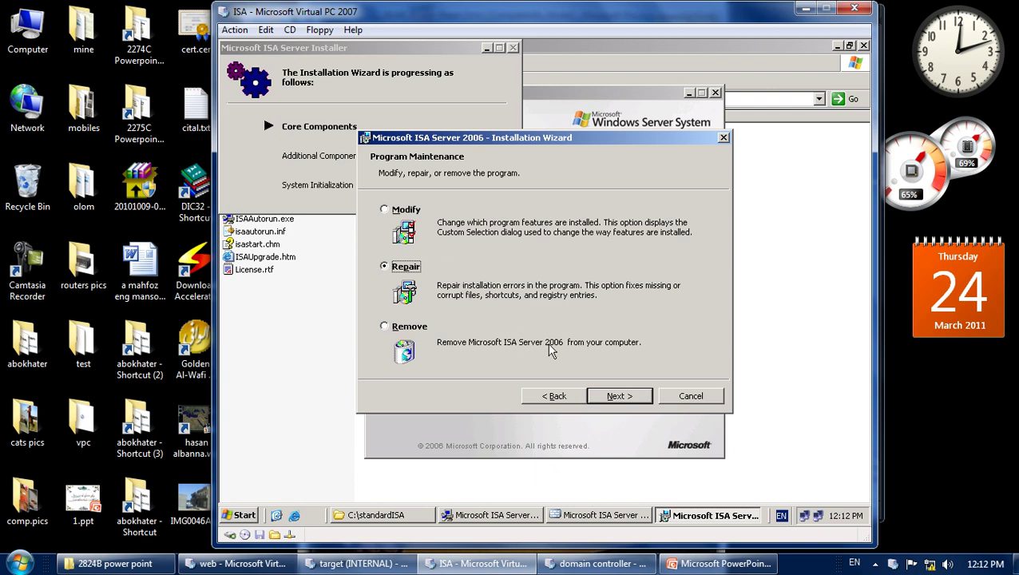
{"action": "left_click", "coordinate": [609, 397]}
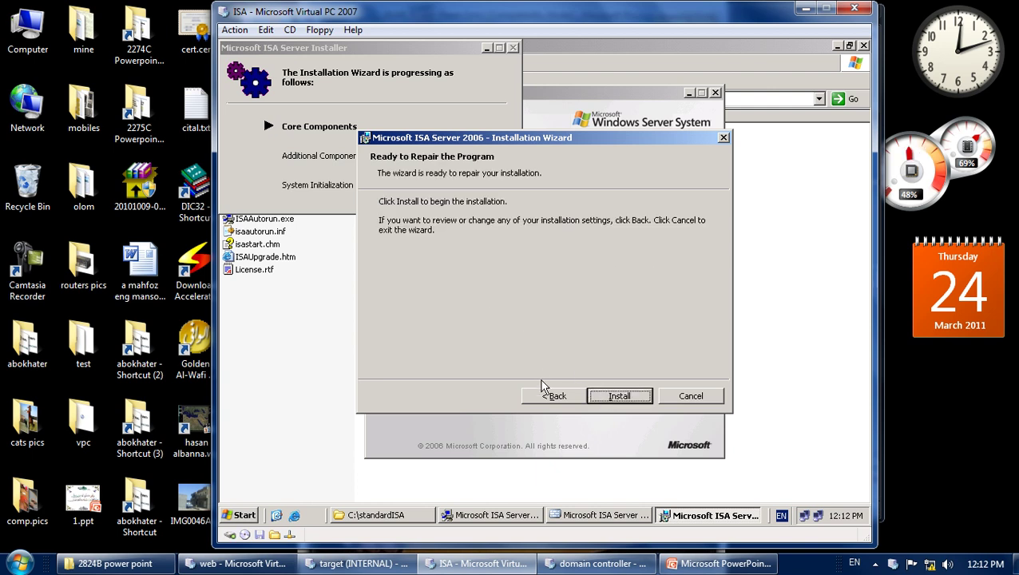
{"action": "left_click", "coordinate": [621, 397]}
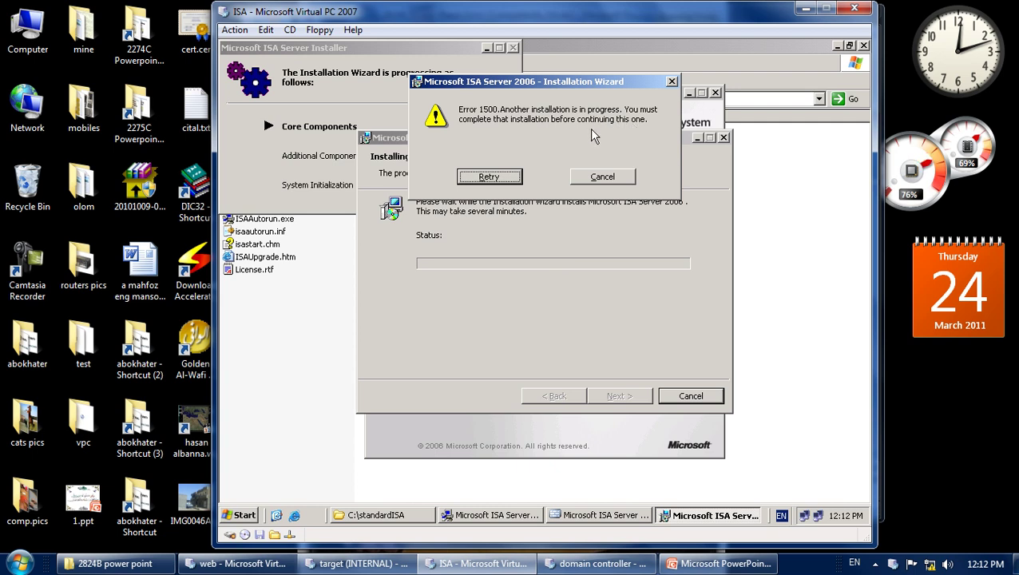
{"action": "left_click", "coordinate": [593, 175]}
{"action": "left_click", "coordinate": [514, 179]}
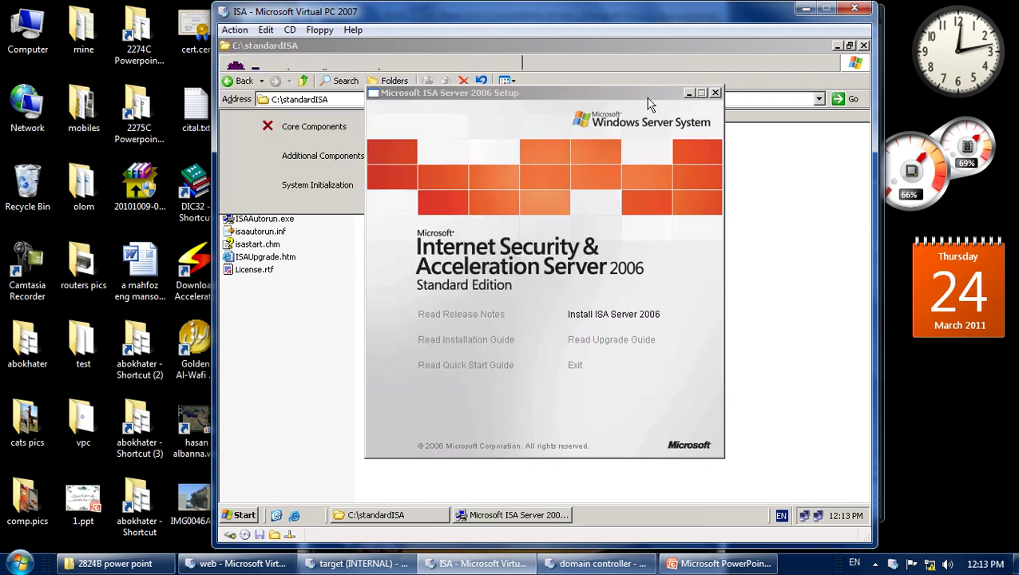
{"action": "left_click", "coordinate": [575, 366]}
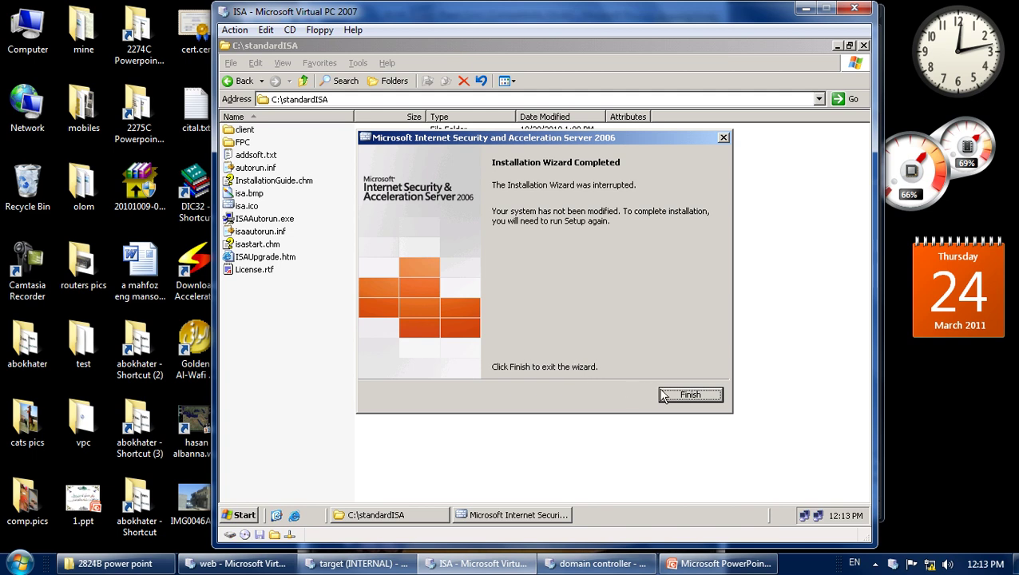
Close the interrupted installation wizard and the standardISA folder window.
{"action": "left_click", "coordinate": [685, 395]}
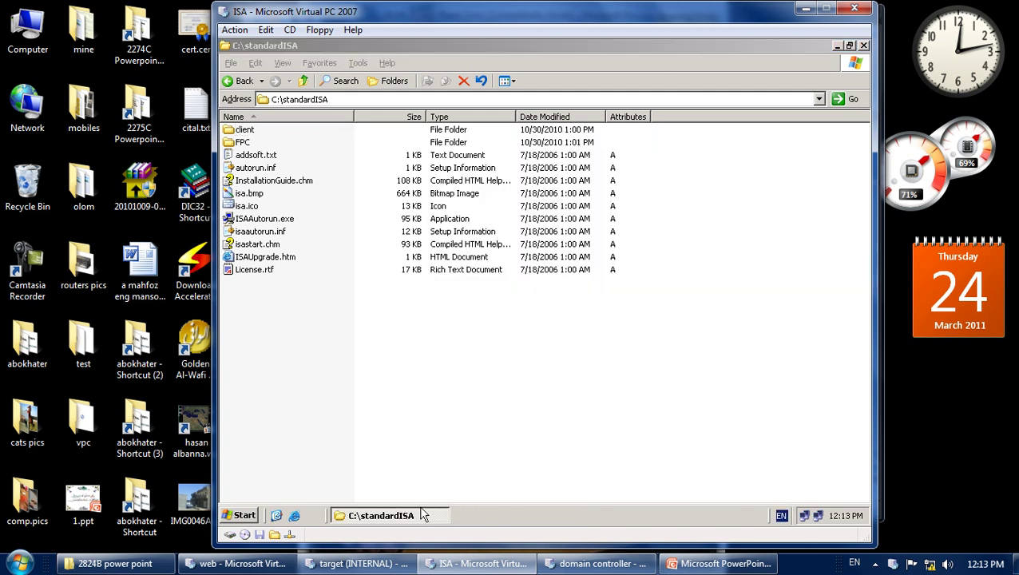
{"action": "left_click", "coordinate": [421, 513]}
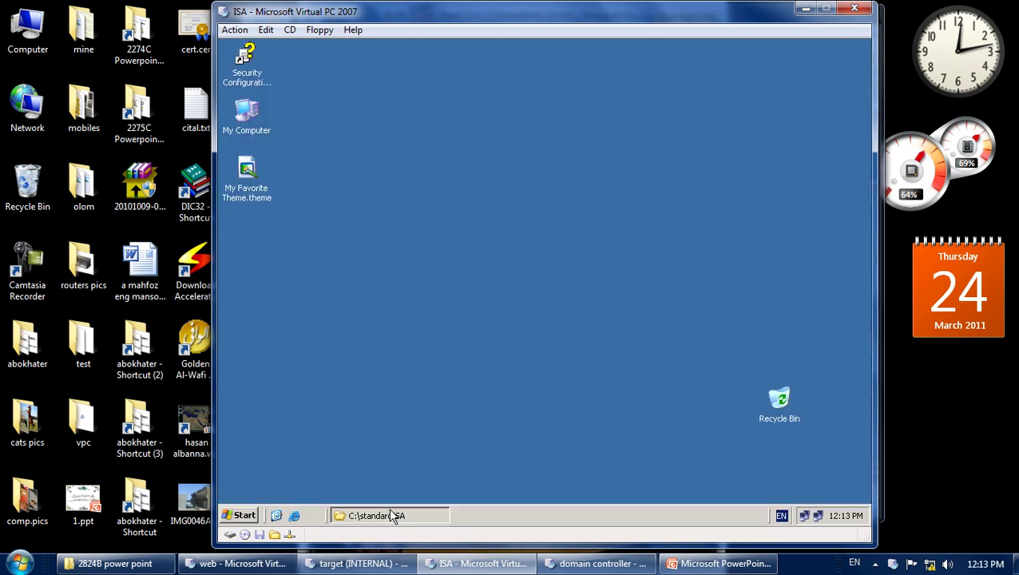
{"action": "left_click", "coordinate": [391, 513]}
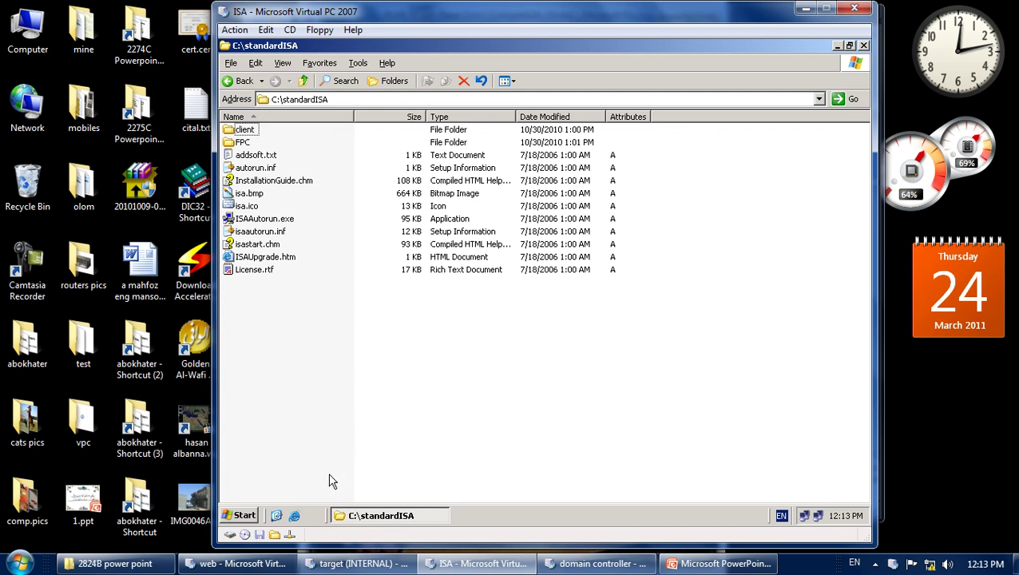
{"action": "right_click", "coordinate": [369, 514]}
{"action": "left_click", "coordinate": [398, 505]}
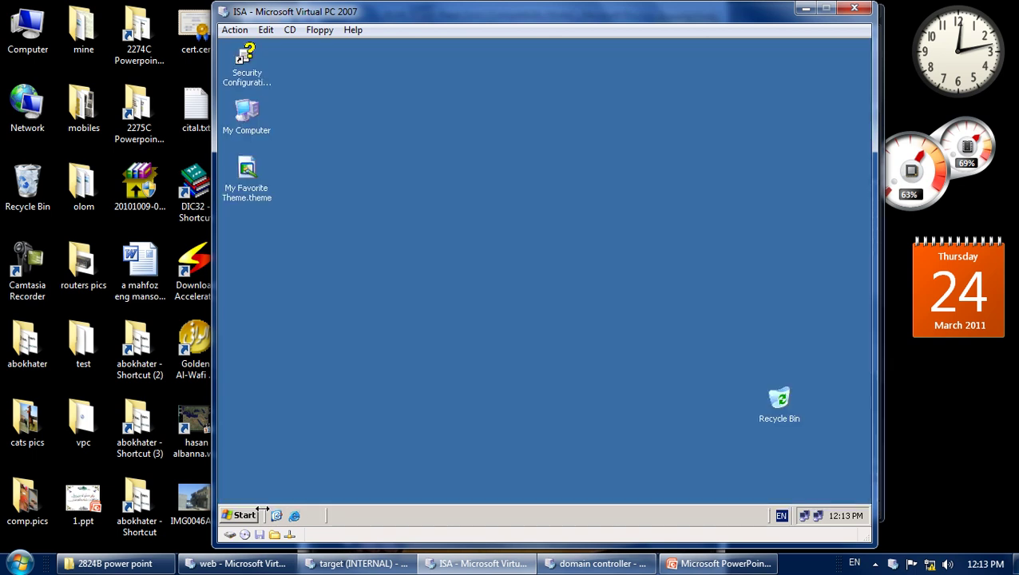
{"action": "left_click", "coordinate": [242, 516]}
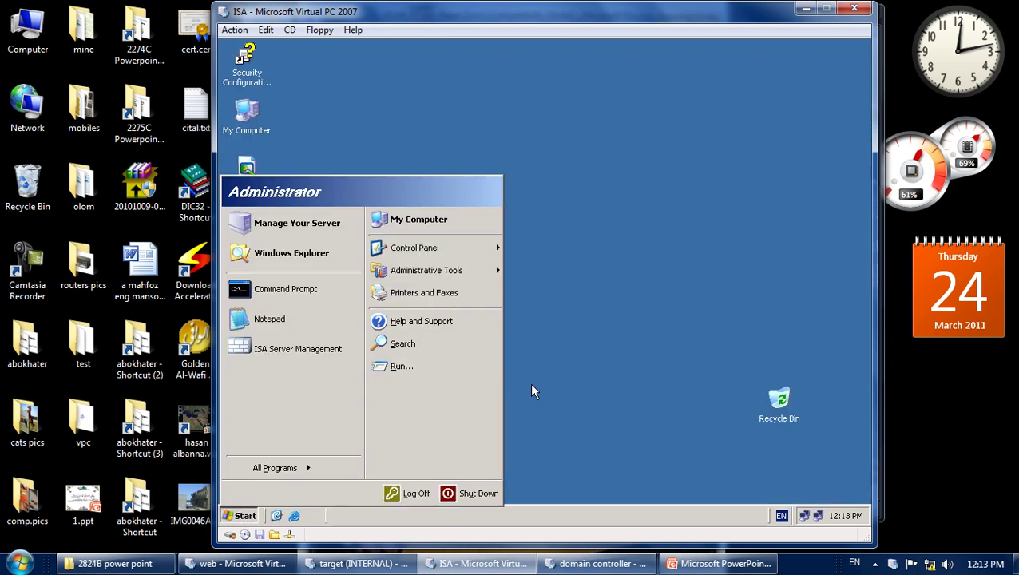
{"action": "left_click", "coordinate": [569, 358]}
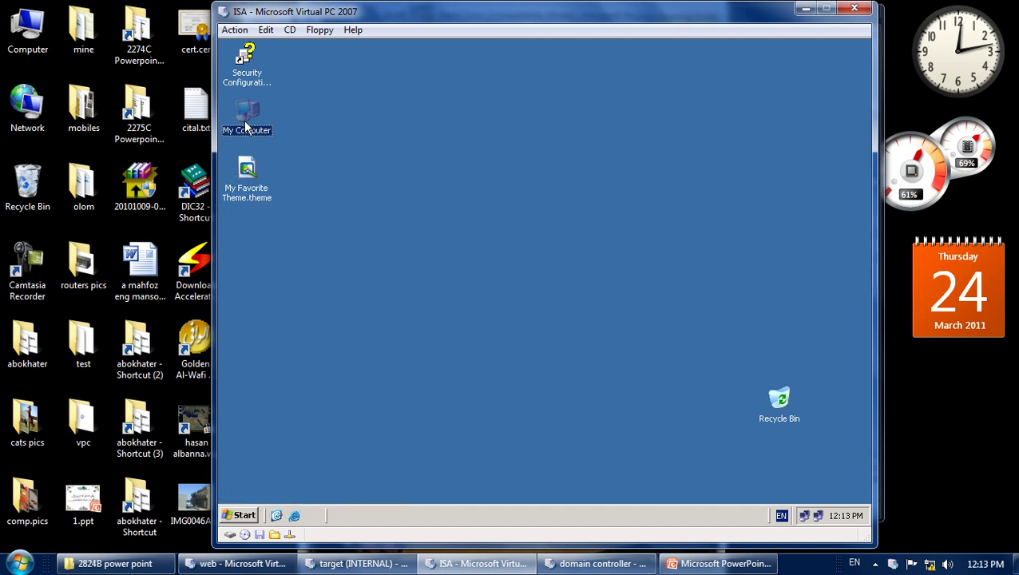
Relaunch ISAAutorun.exe from C:\standardISA and choose Modify in the ISA Server 2006 wizard.
{"action": "double_click", "coordinate": [245, 120]}
{"action": "double_click", "coordinate": [260, 151]}
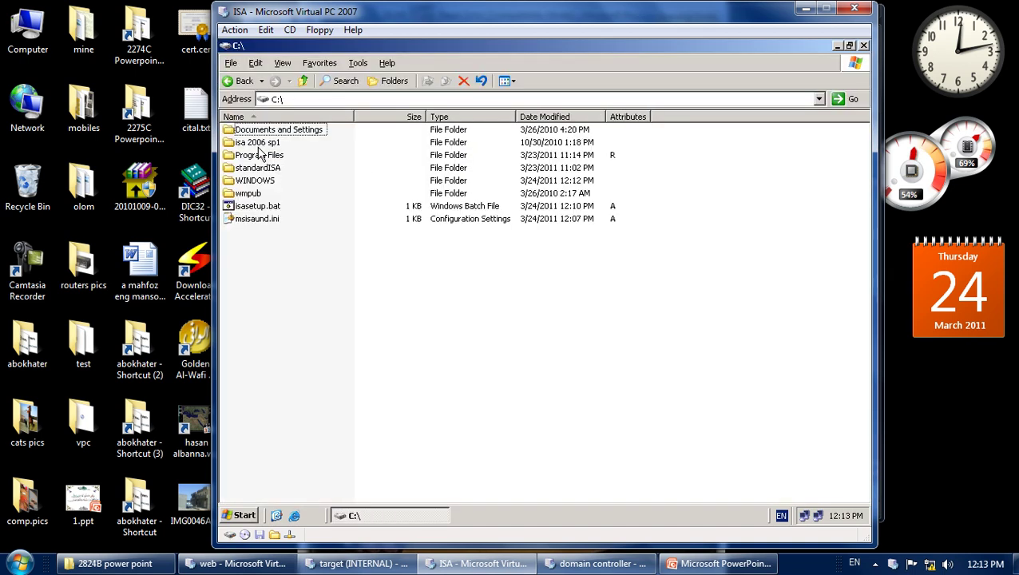
{"action": "double_click", "coordinate": [264, 166]}
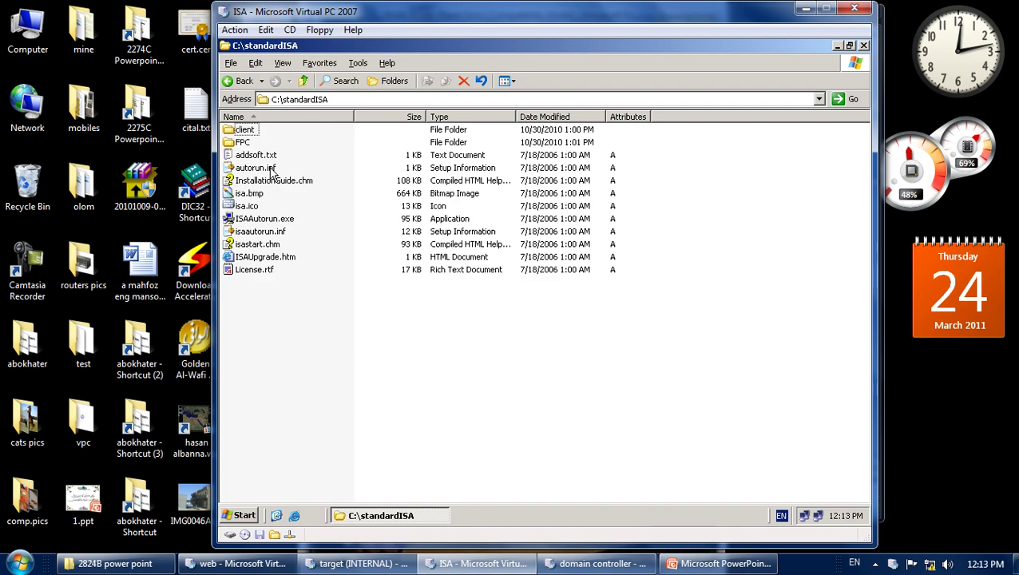
{"action": "double_click", "coordinate": [256, 218]}
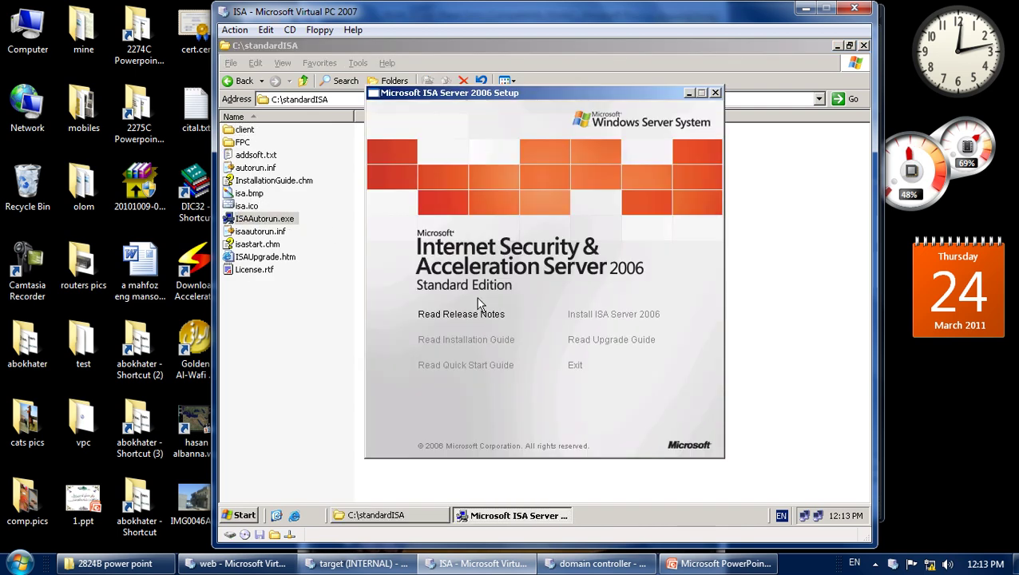
{"action": "left_click", "coordinate": [583, 316]}
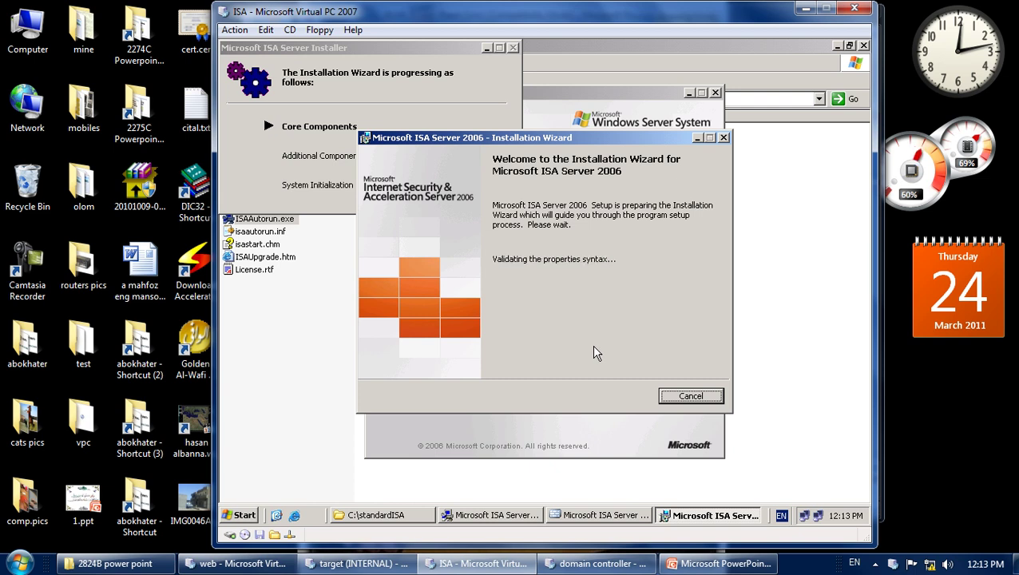
{"action": "left_click", "coordinate": [607, 392]}
{"action": "left_click", "coordinate": [386, 211]}
{"action": "left_click", "coordinate": [620, 397]}
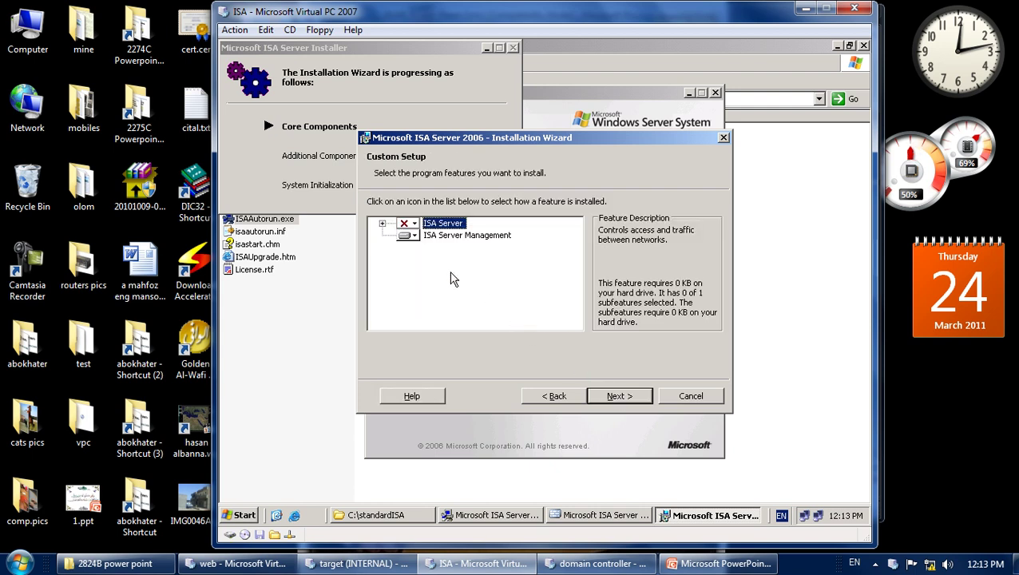
Set ISA Server to install locally and try making Management not available, dismissing the warning.
{"action": "left_click", "coordinate": [416, 225]}
{"action": "left_click", "coordinate": [428, 239]}
{"action": "left_click", "coordinate": [408, 235]}
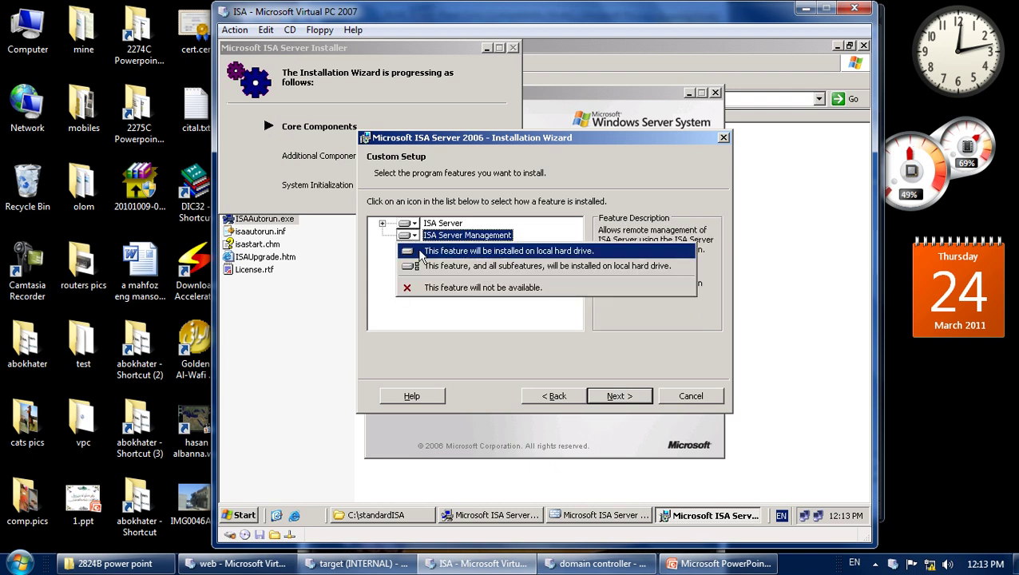
{"action": "left_click", "coordinate": [428, 287]}
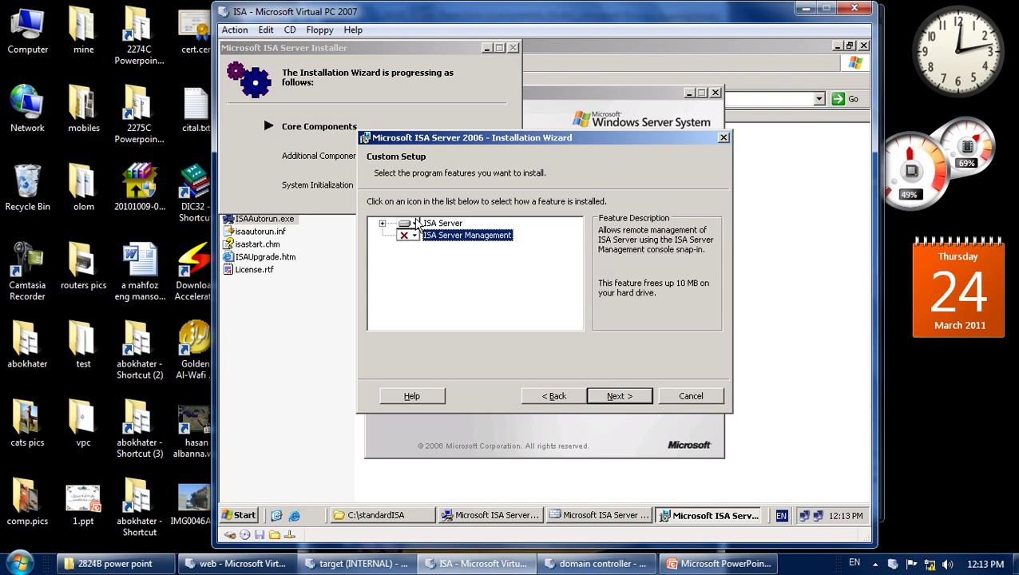
{"action": "left_click", "coordinate": [611, 397]}
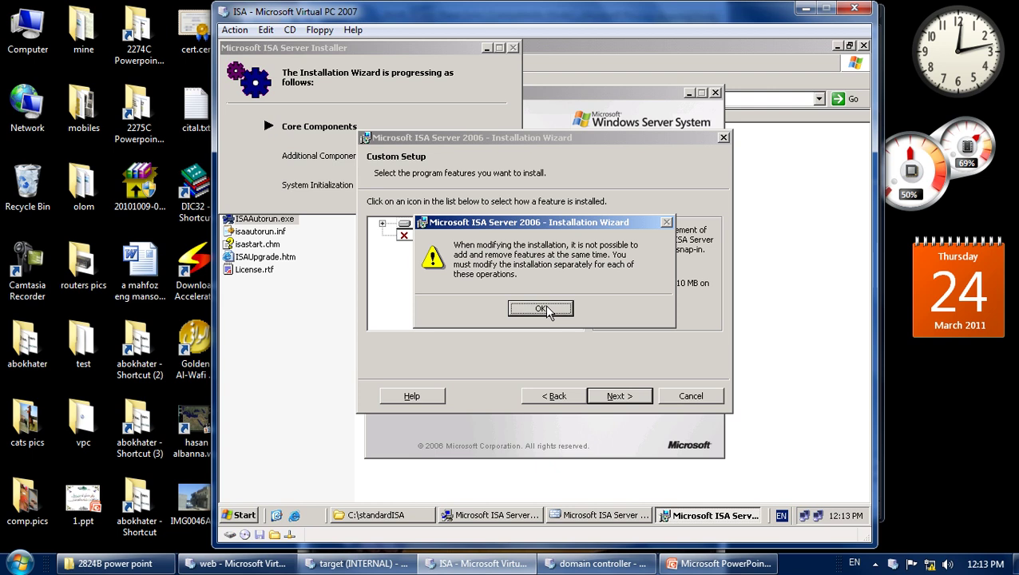
{"action": "left_click", "coordinate": [541, 309]}
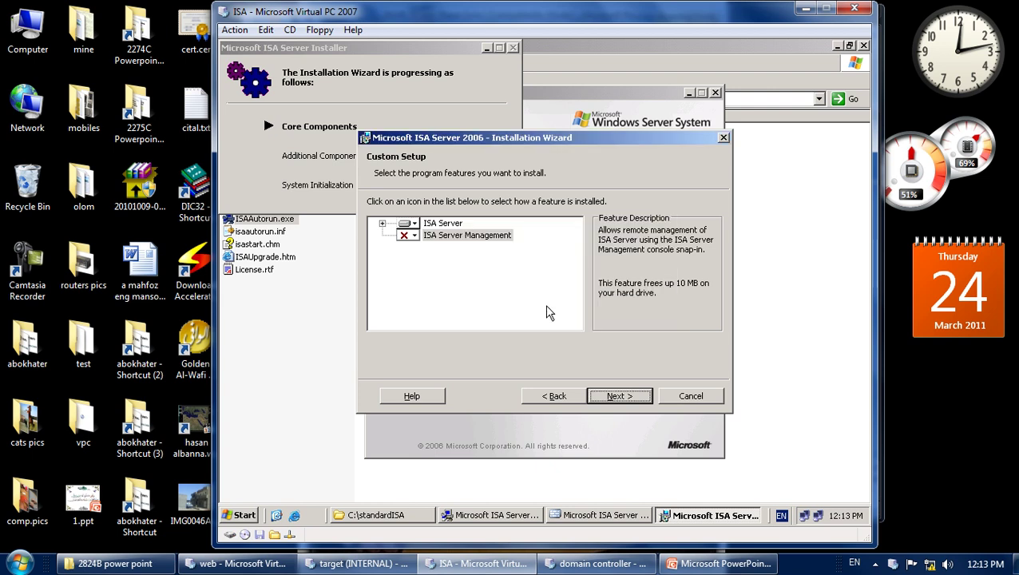
Set ISA Server Management back to install locally and continue.
{"action": "left_click", "coordinate": [409, 237]}
{"action": "left_click", "coordinate": [479, 255]}
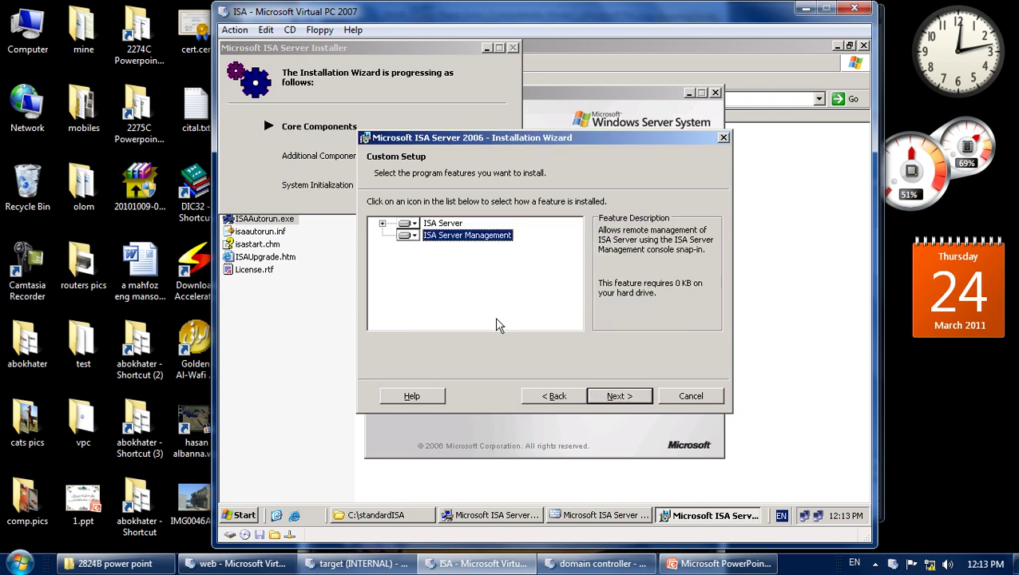
{"action": "left_click", "coordinate": [607, 396]}
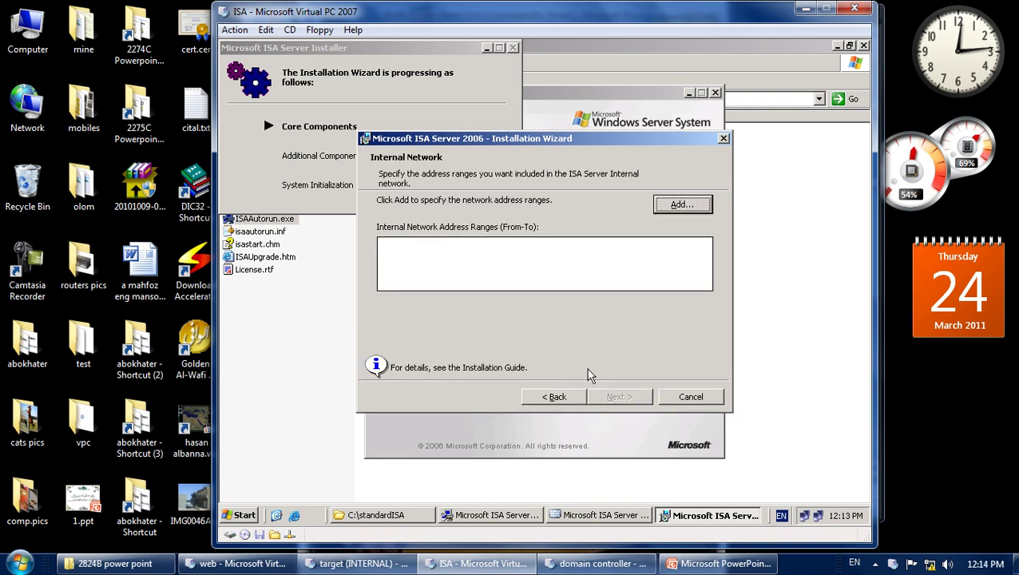
Add the internal range 192.168.1.0–192.168.1.255 from the Local Area Connection adapter.
{"action": "left_click", "coordinate": [681, 209]}
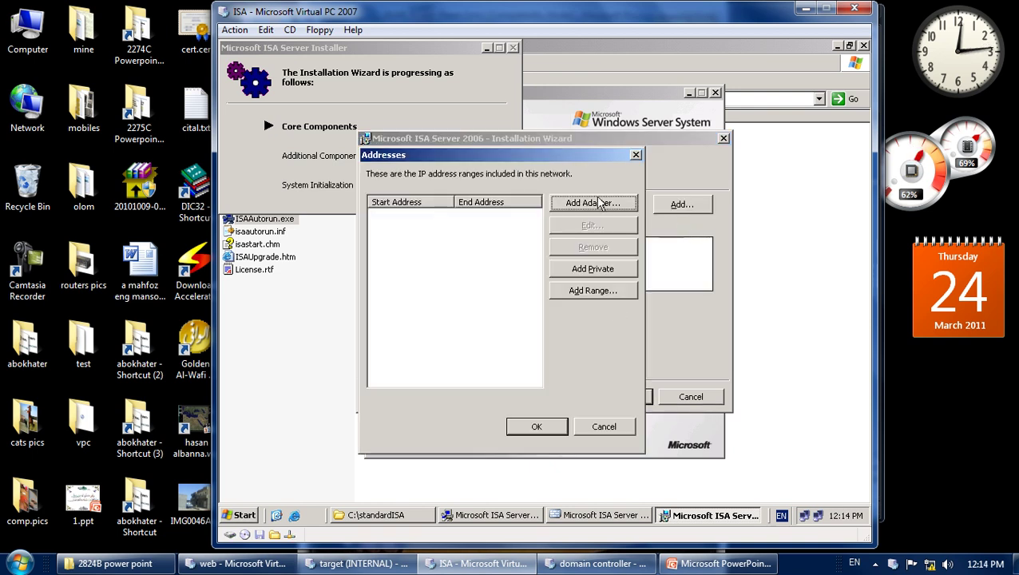
{"action": "left_click", "coordinate": [595, 202]}
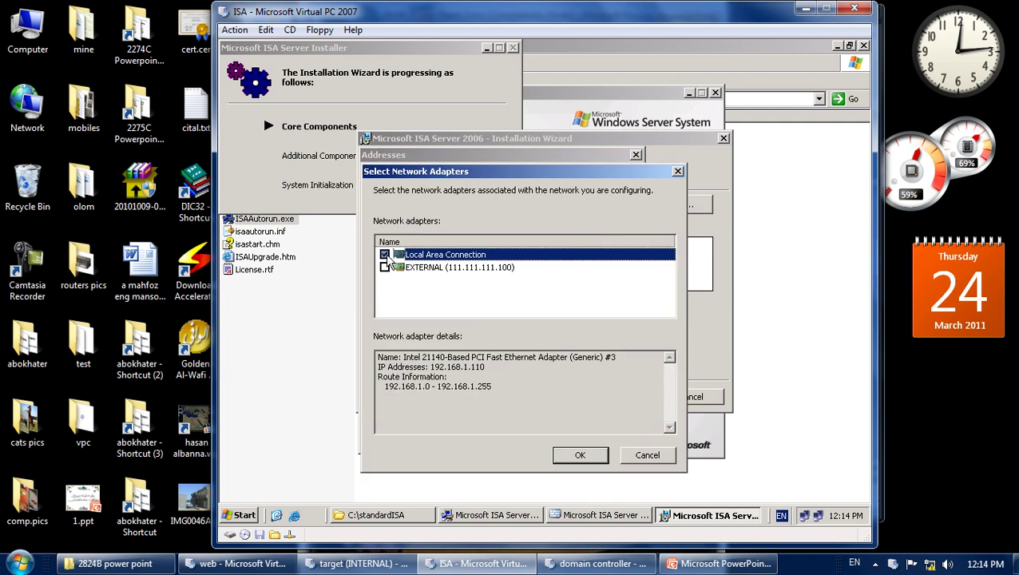
{"action": "left_click", "coordinate": [580, 454]}
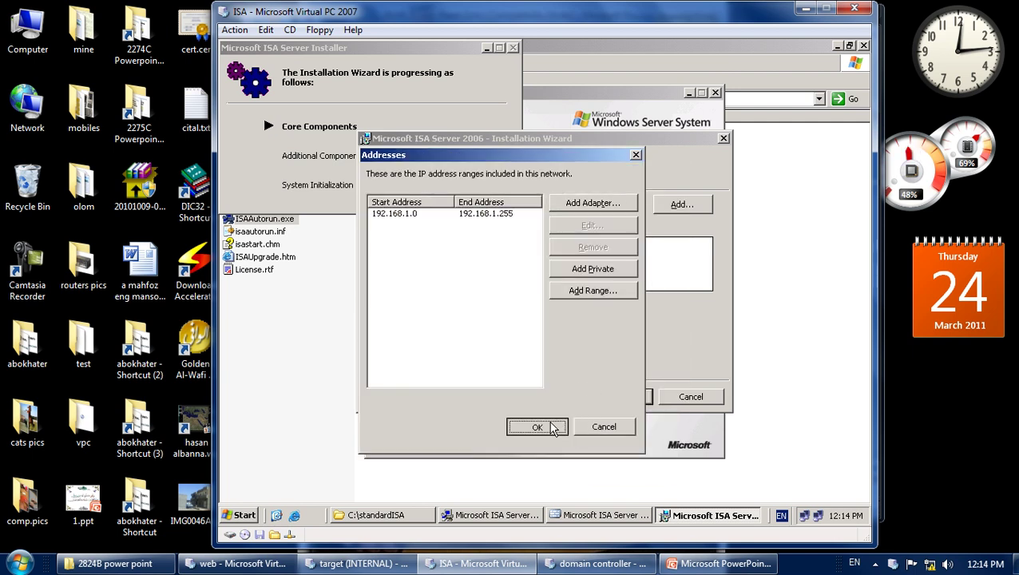
{"action": "left_click", "coordinate": [550, 424]}
Accept the firewall client defaults and services warning, then begin installing the modification.
{"action": "left_click", "coordinate": [630, 399]}
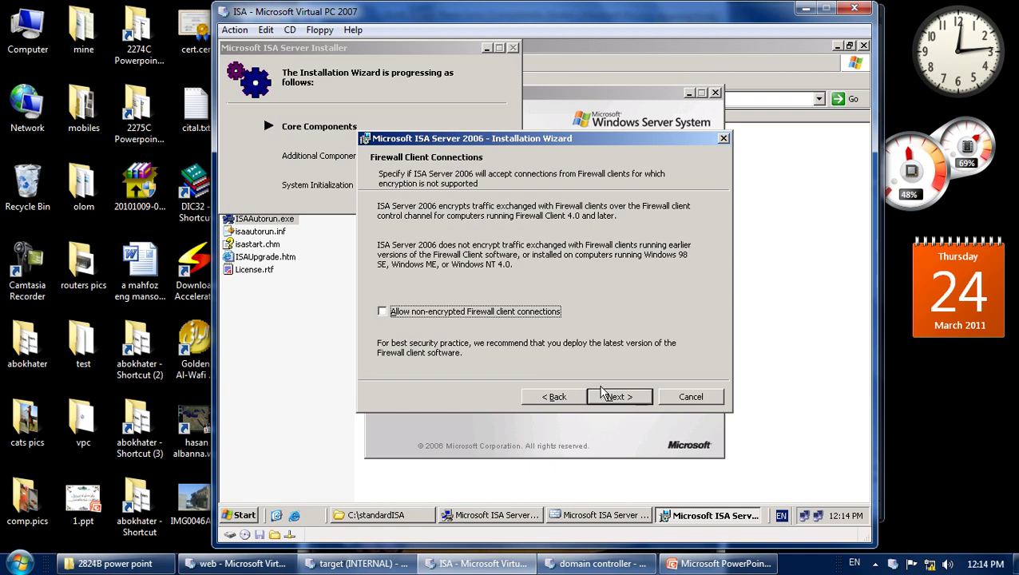
{"action": "left_click", "coordinate": [611, 398]}
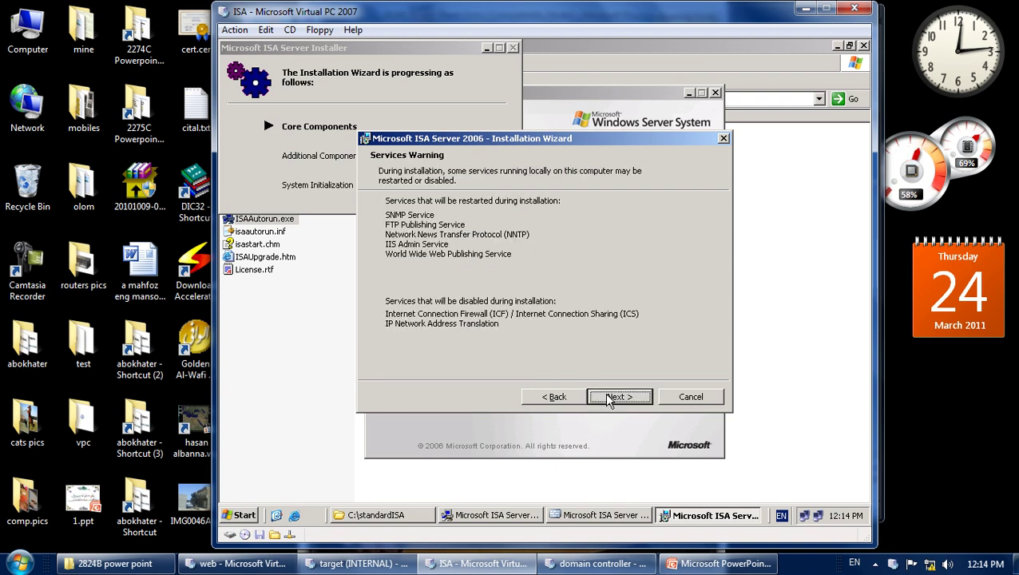
{"action": "left_click", "coordinate": [611, 397]}
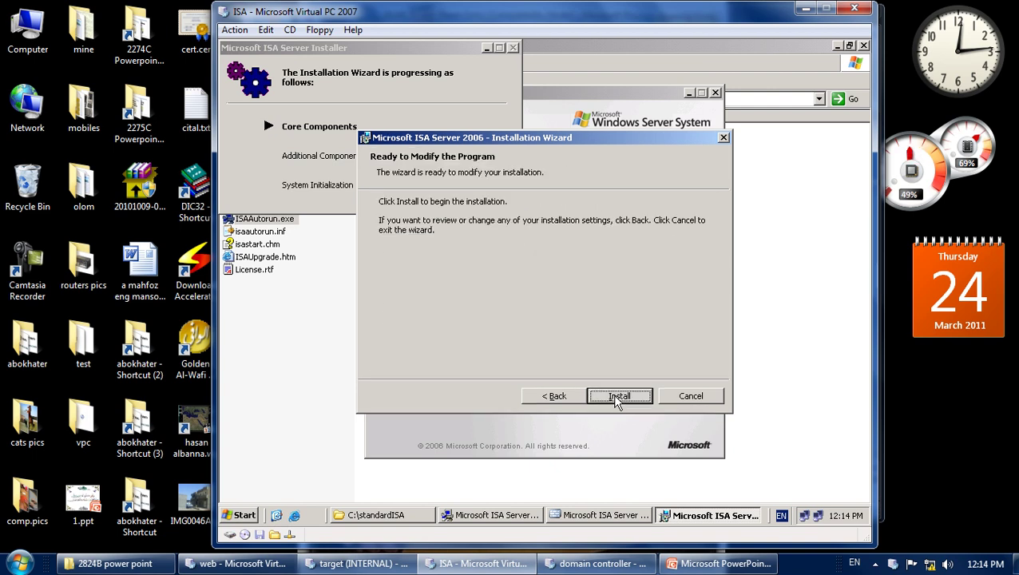
{"action": "left_click", "coordinate": [616, 397]}
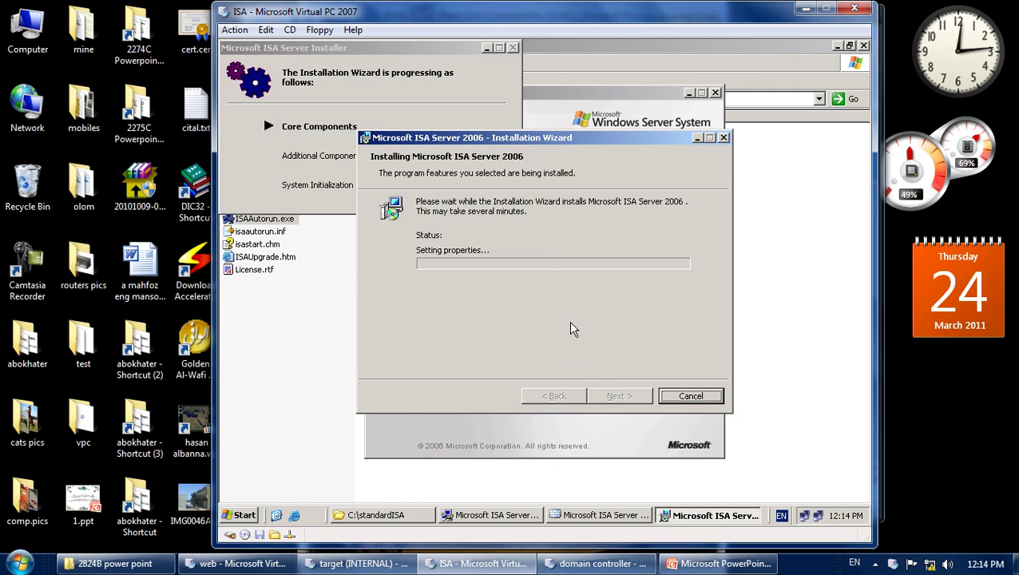
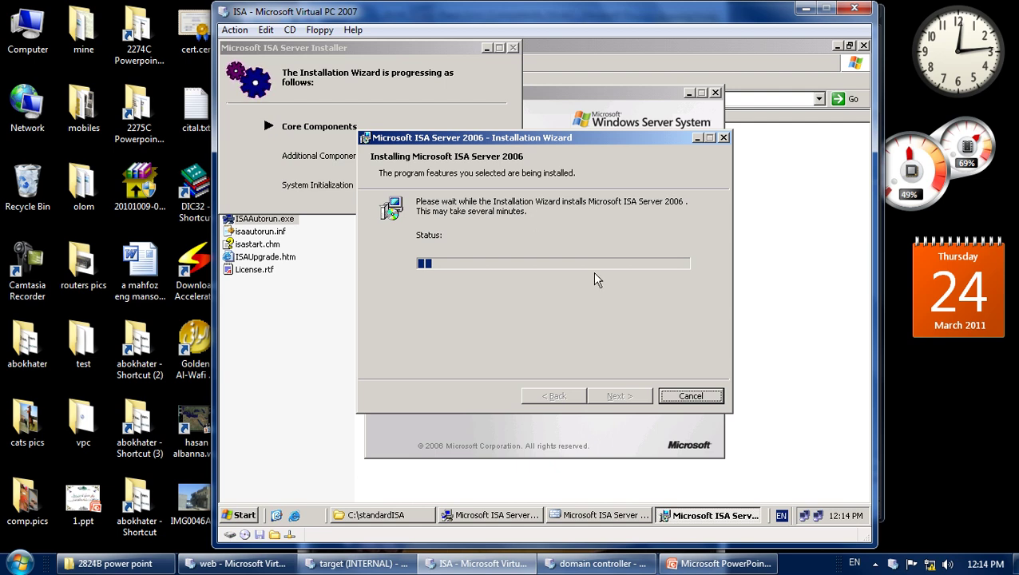
Copy the folder-name part of the Use source path and bring the Explorer window forward.
{"action": "left_click", "coordinate": [875, 563]}
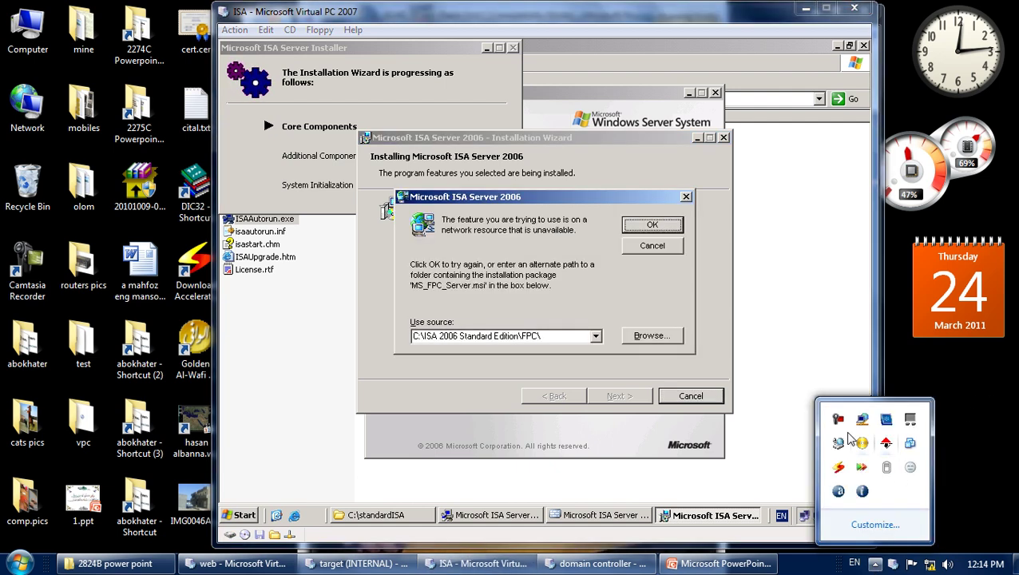
{"action": "left_click", "coordinate": [723, 326]}
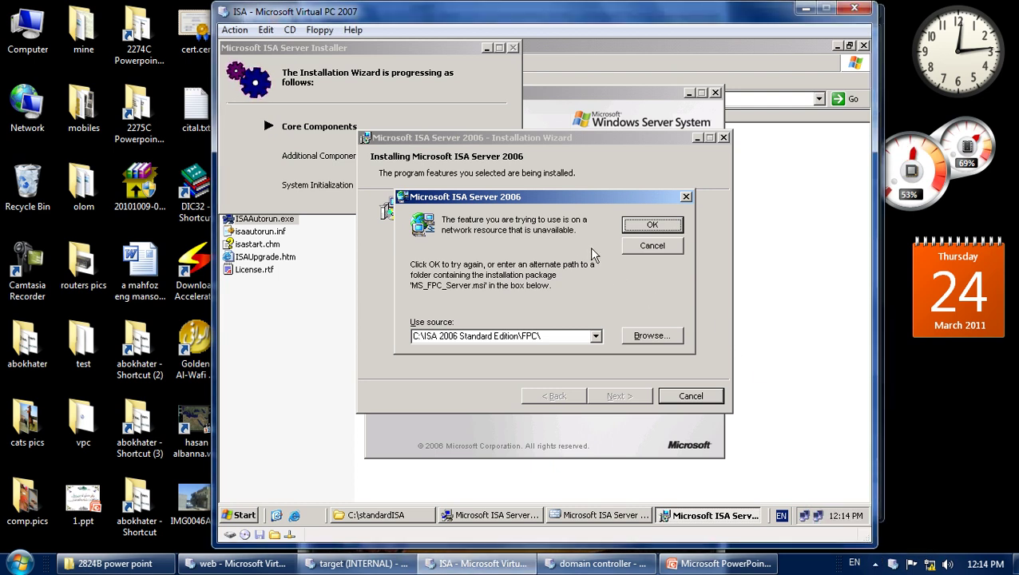
{"action": "left_click", "coordinate": [502, 336]}
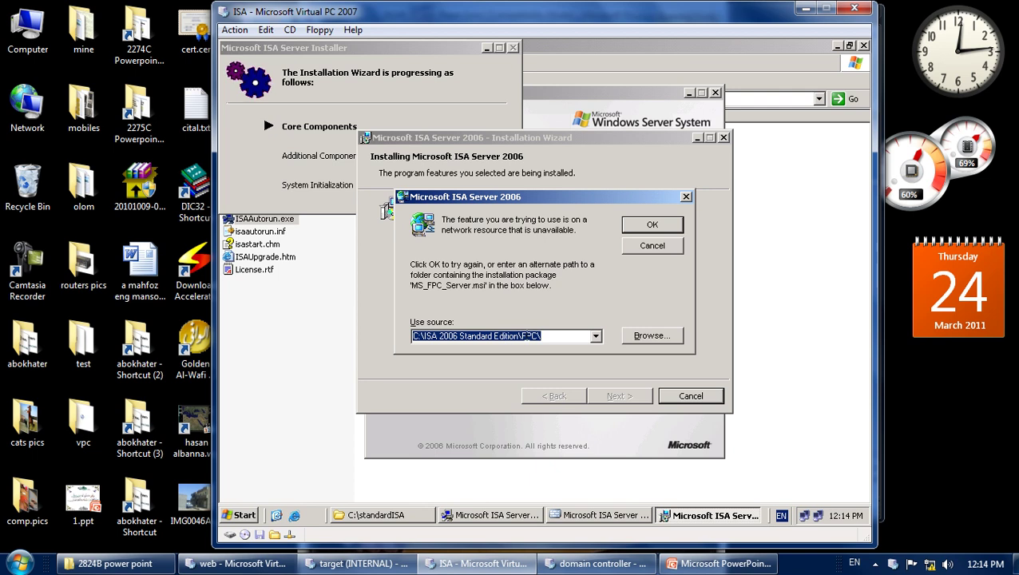
{"action": "left_click_drag", "start_coordinate": [539, 335], "coordinate": [432, 336]}
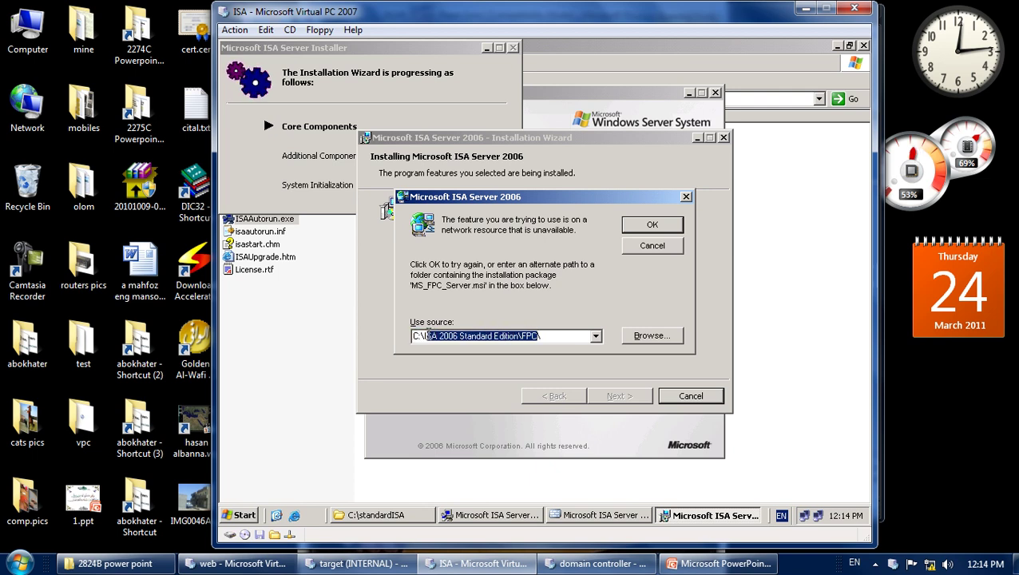
{"action": "right_click", "coordinate": [441, 337]}
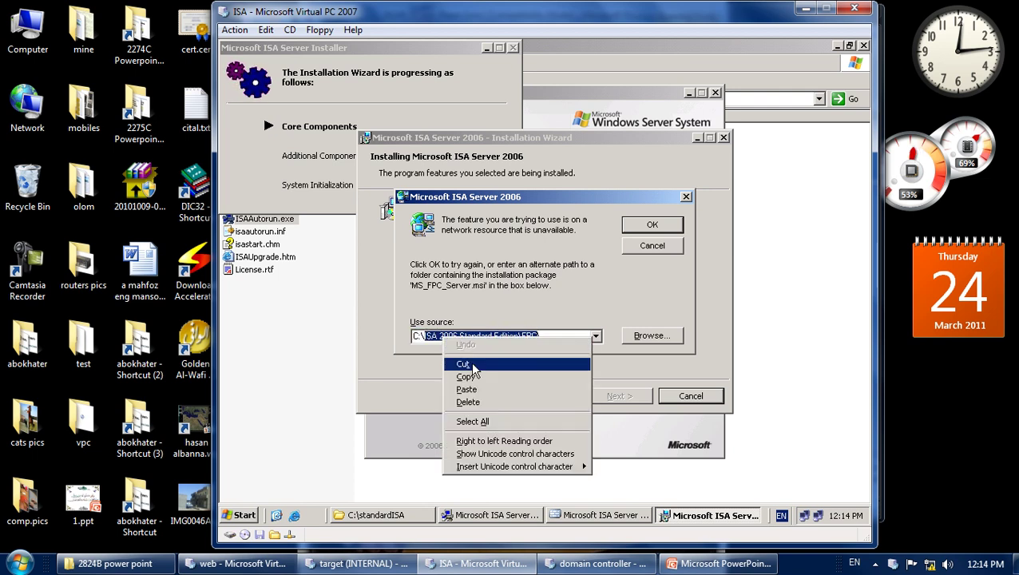
{"action": "left_click", "coordinate": [477, 379]}
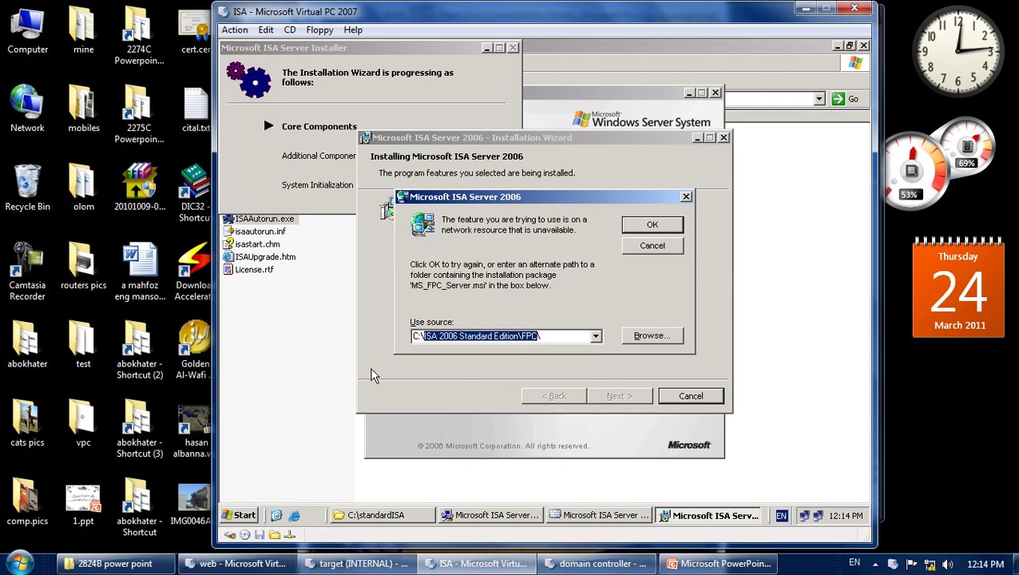
{"action": "left_click", "coordinate": [337, 451]}
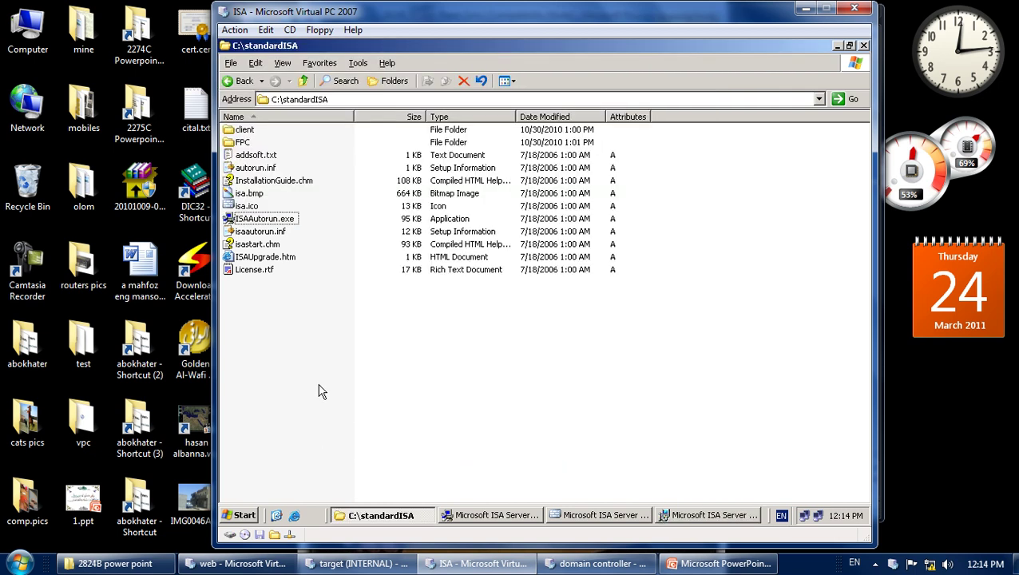
Try renaming the standardISA folder on drive C with the copied name, dismissing the folder-in-use error.
{"action": "left_click", "coordinate": [304, 80]}
{"action": "left_click", "coordinate": [257, 169]}
{"action": "left_click", "coordinate": [257, 170]}
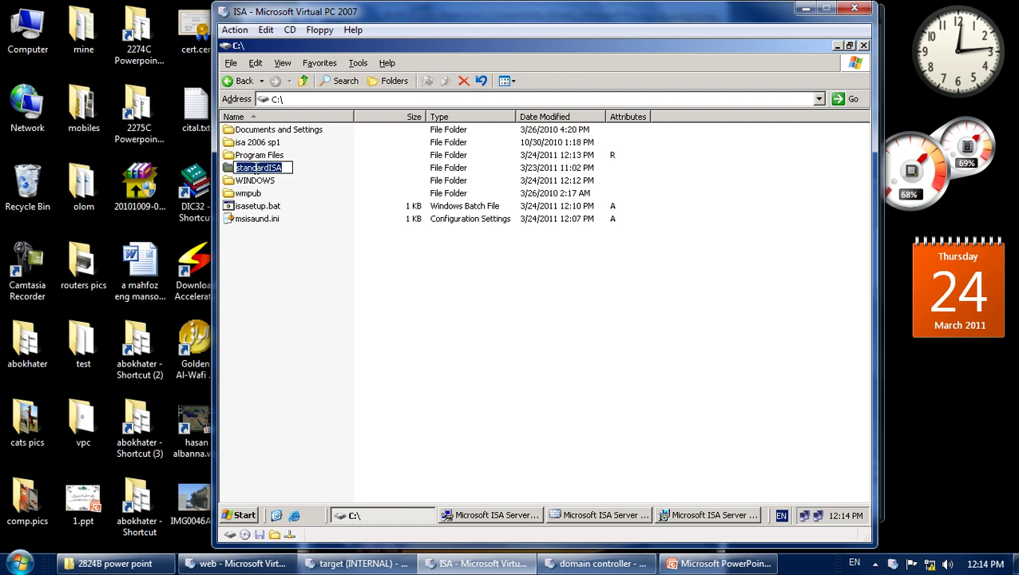
{"action": "key", "text": "ctrl+v"}
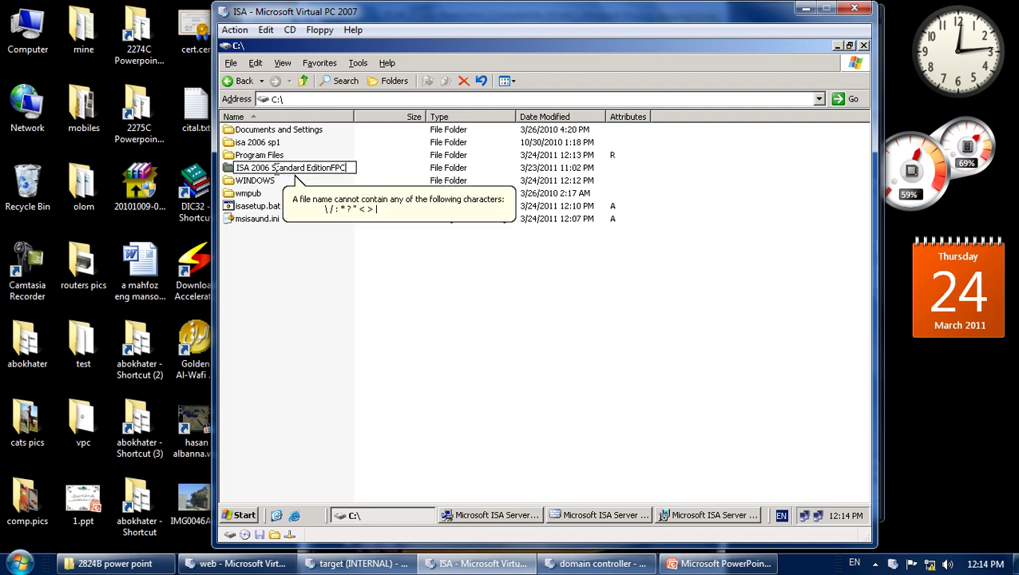
{"action": "key", "text": "Return"}
{"action": "left_click", "coordinate": [547, 316]}
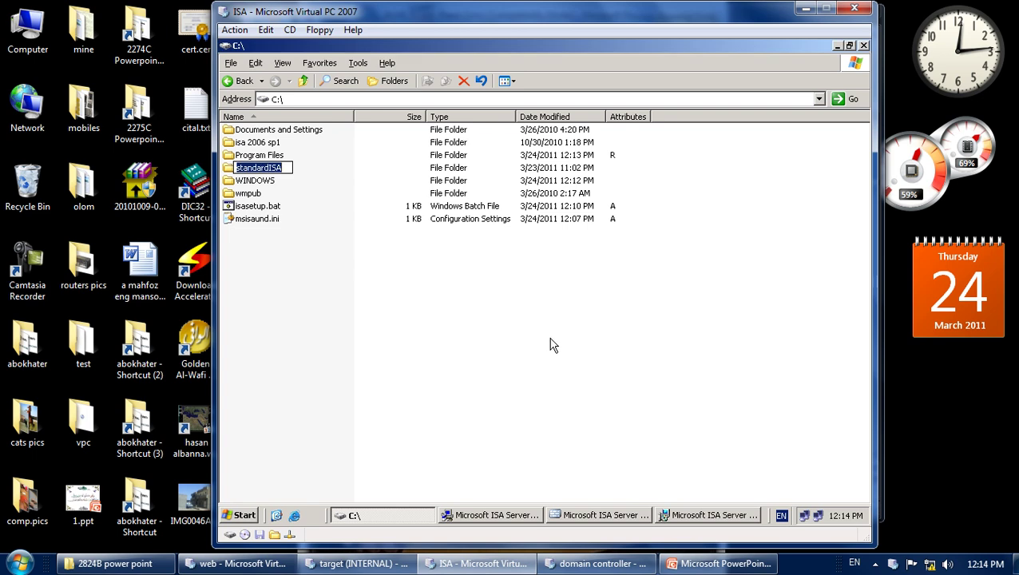
Close the Error 1706 message, the failed installation wizard and the ISA Server 2006 Setup splash.
{"action": "left_click", "coordinate": [676, 517]}
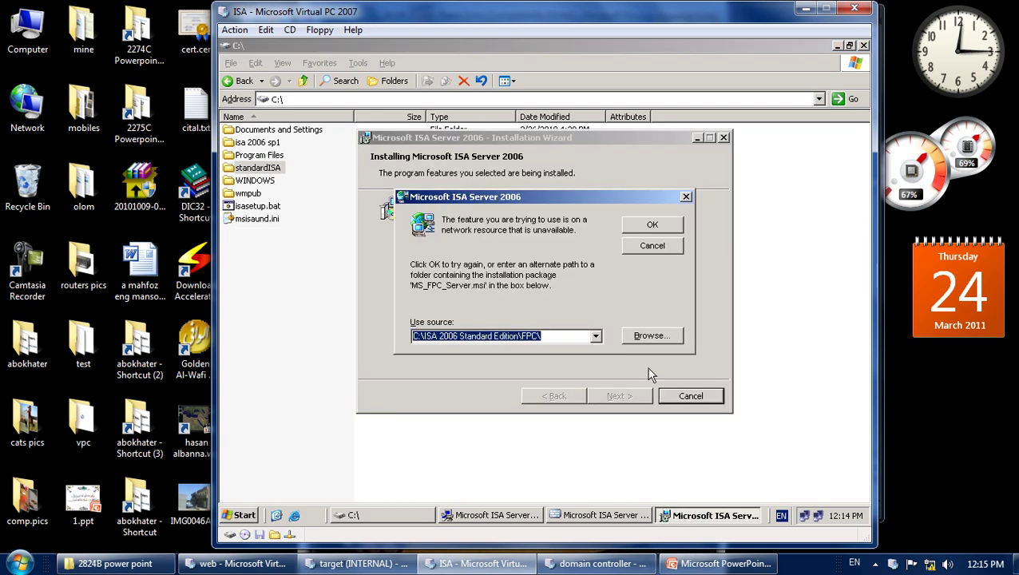
{"action": "left_click", "coordinate": [647, 246]}
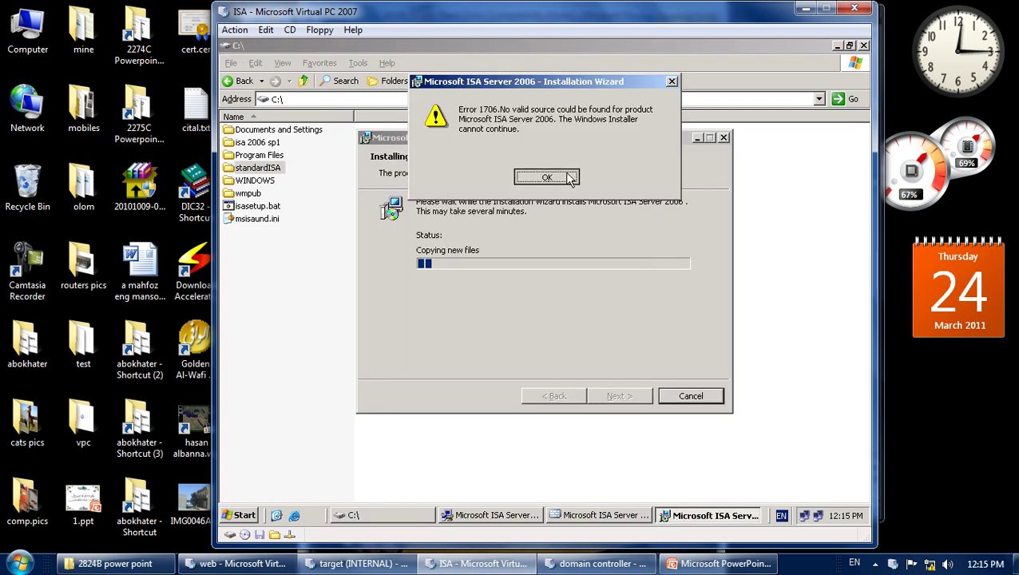
{"action": "left_click", "coordinate": [571, 178]}
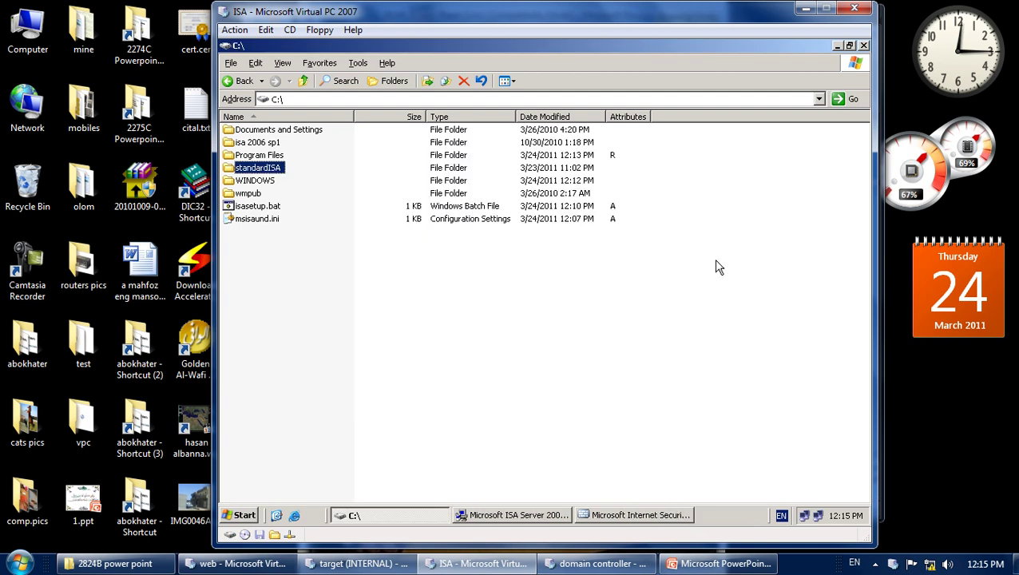
{"action": "left_click", "coordinate": [645, 514]}
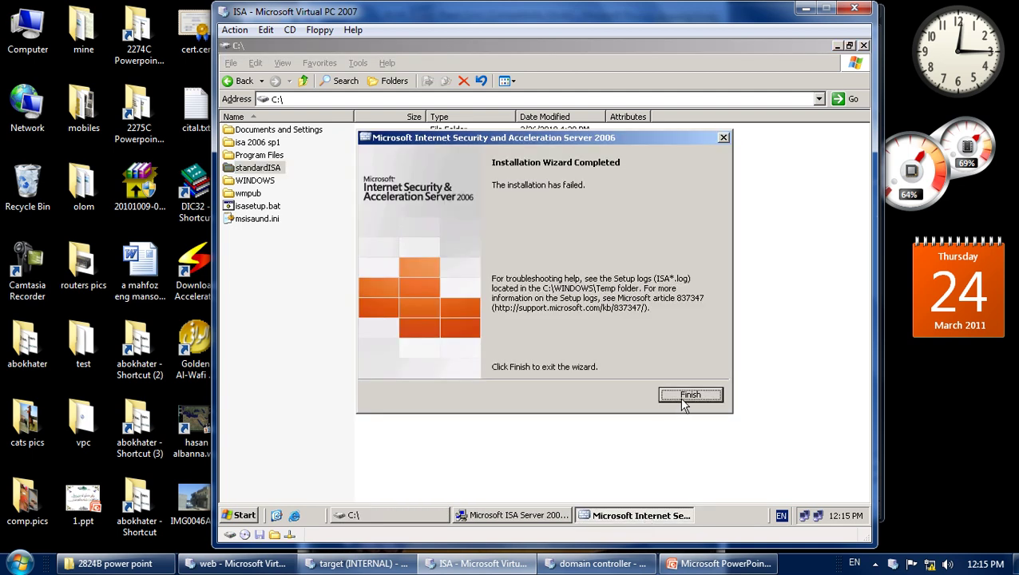
{"action": "left_click", "coordinate": [683, 401]}
{"action": "left_click", "coordinate": [523, 515]}
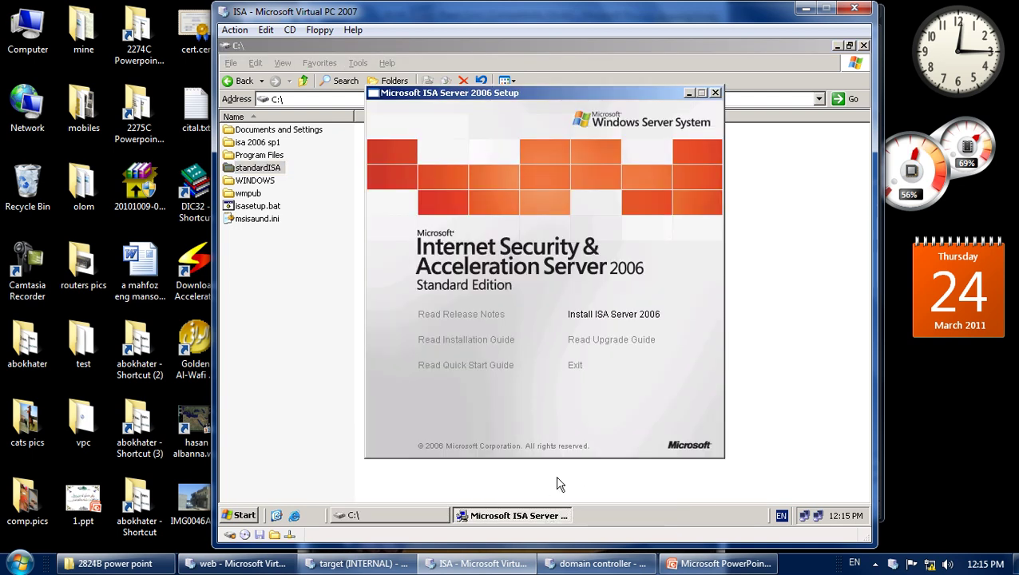
{"action": "left_click", "coordinate": [576, 366]}
Rename the folder to ISA 2006 Standard EditionFPC and relaunch ISA Server 2006 installation from it.
{"action": "key", "text": "F2"}
{"action": "key", "text": "ctrl+v"}
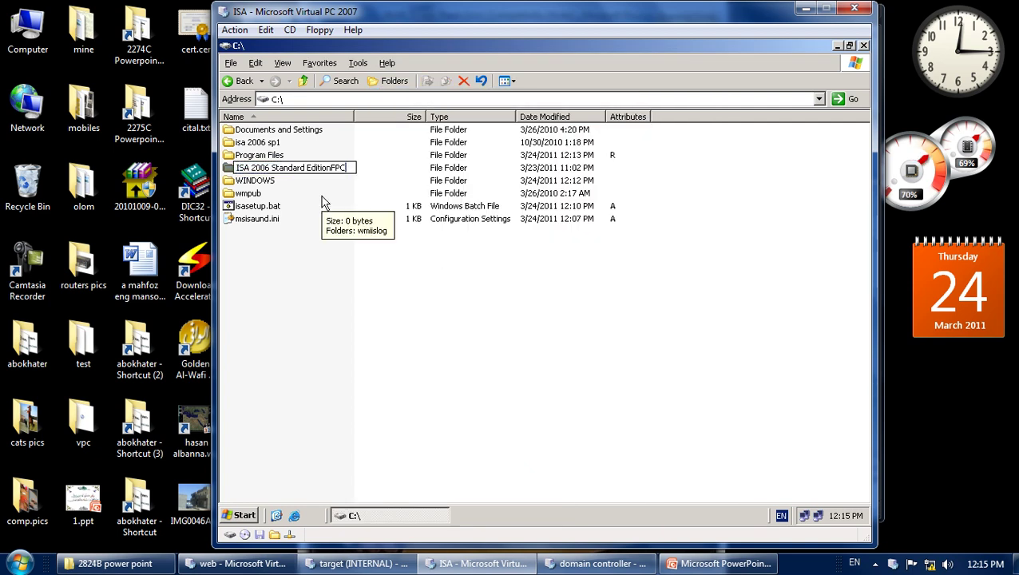
{"action": "key", "text": "Return"}
{"action": "double_click", "coordinate": [294, 170]}
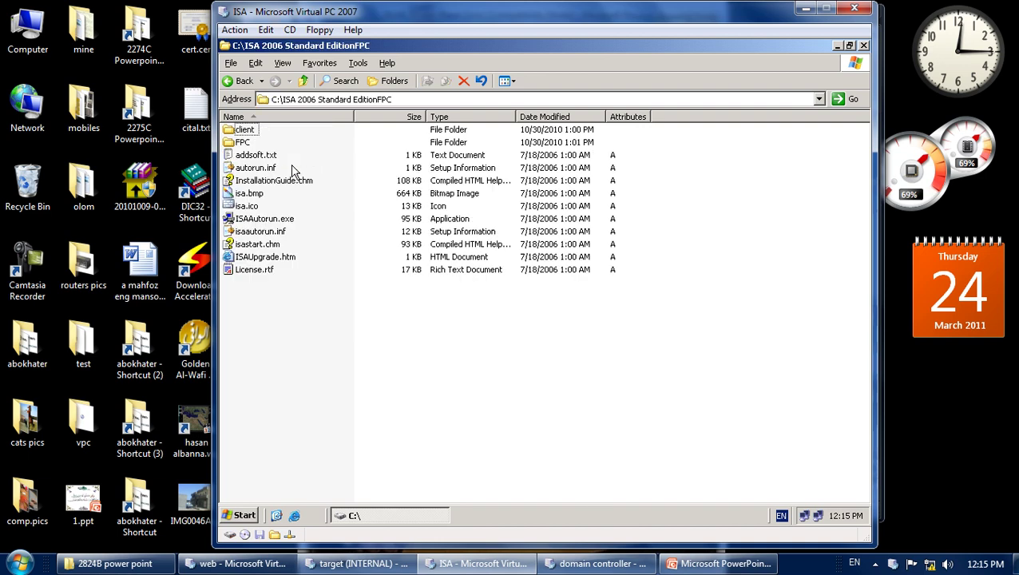
{"action": "double_click", "coordinate": [276, 219]}
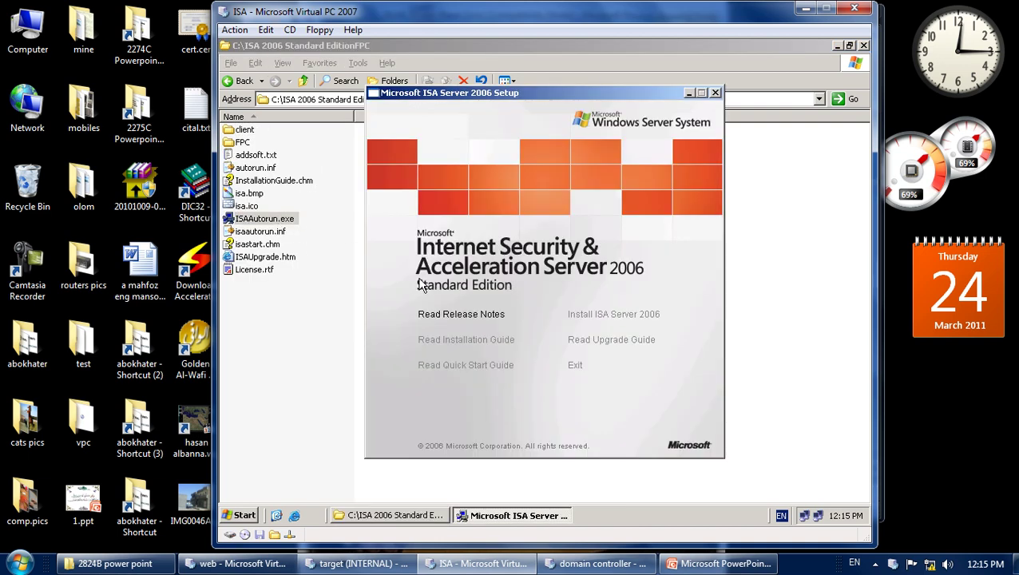
{"action": "left_click", "coordinate": [578, 316]}
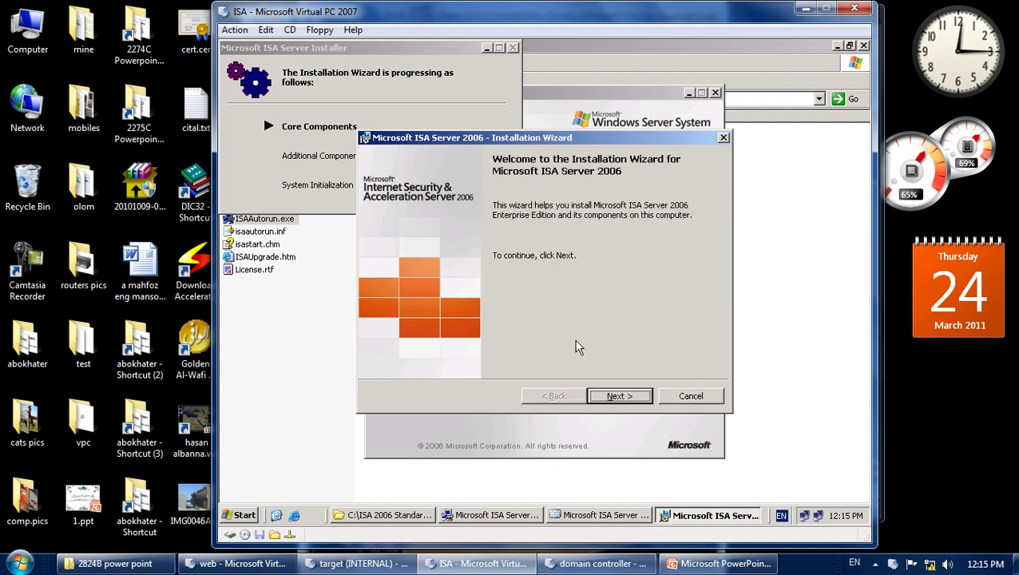
Choose Modify and set ISA Server to install on the local hard drive.
{"action": "left_click", "coordinate": [608, 394]}
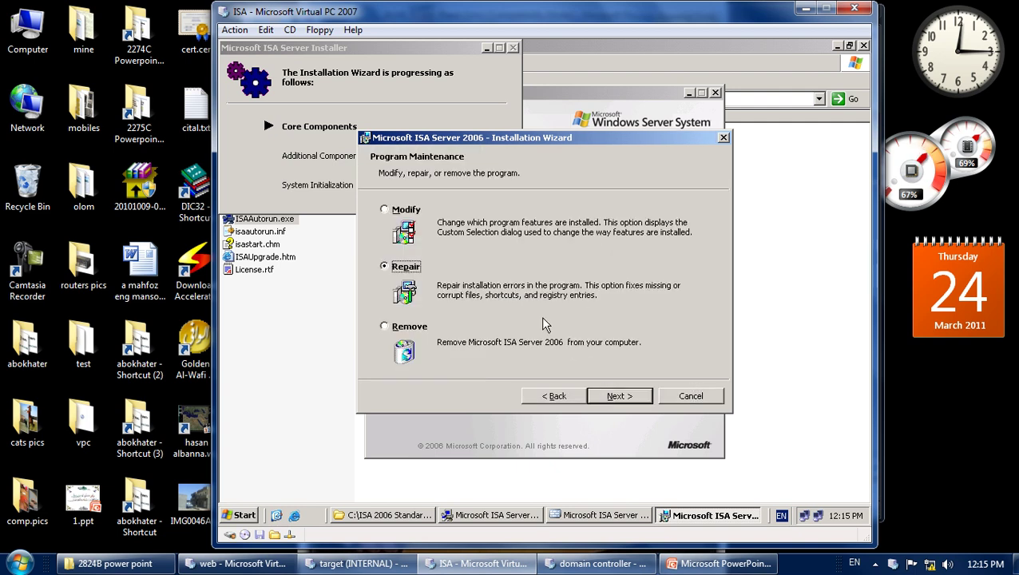
{"action": "left_click", "coordinate": [418, 213]}
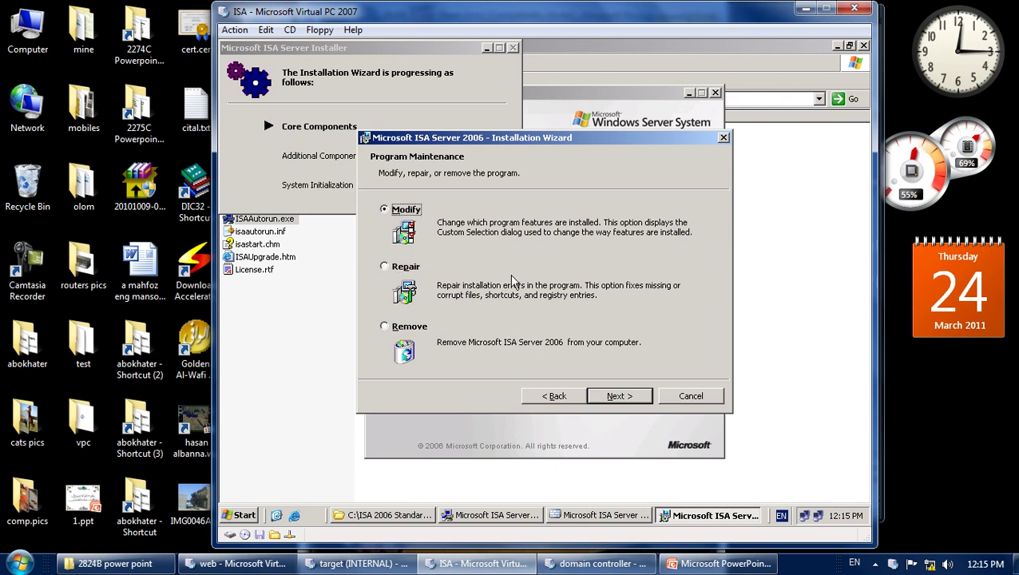
{"action": "left_click", "coordinate": [619, 398]}
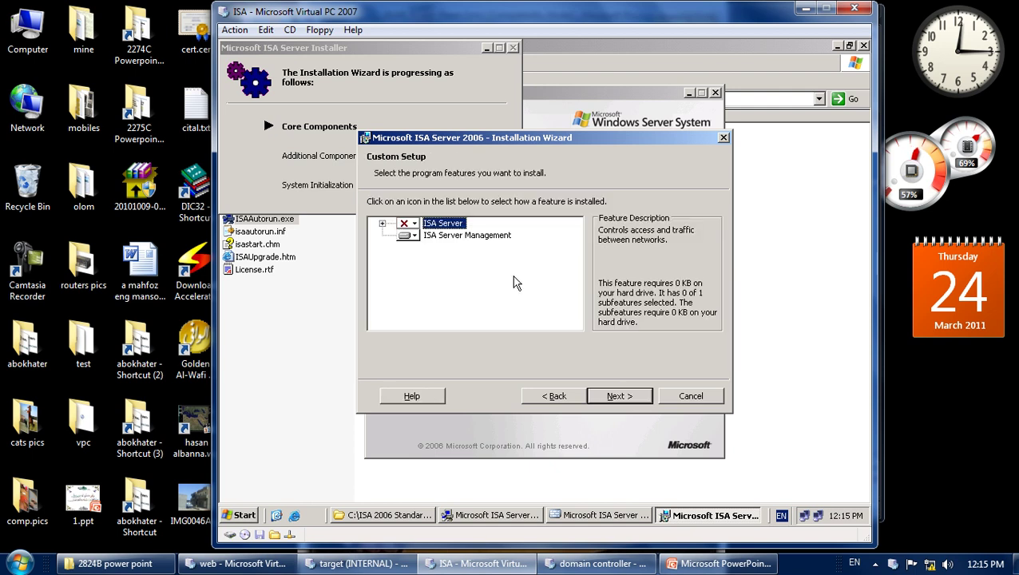
{"action": "left_click", "coordinate": [411, 228]}
{"action": "left_click", "coordinate": [435, 240]}
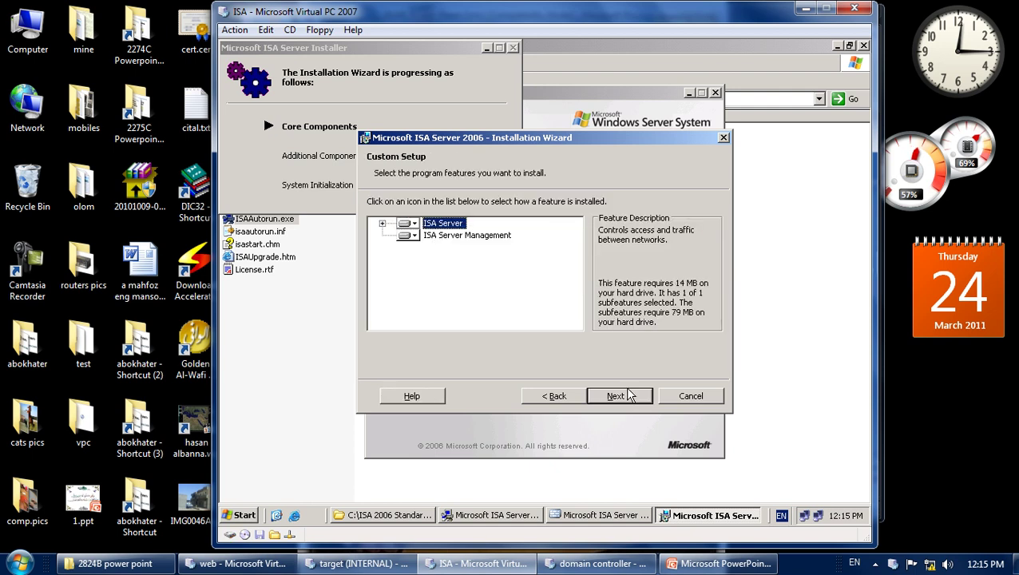
{"action": "left_click", "coordinate": [628, 396]}
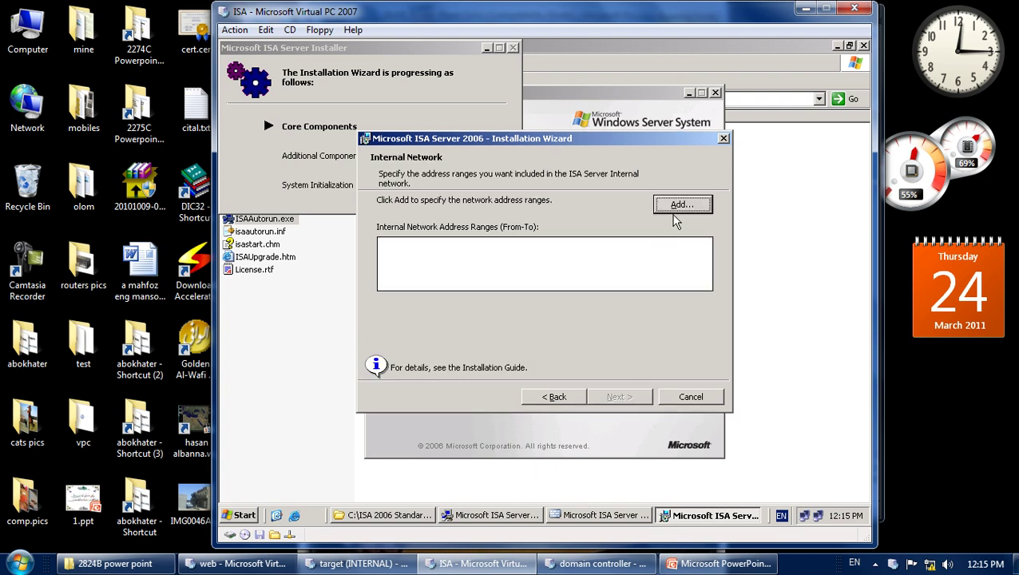
Add the Local Area Connection range 192.168.1.0–192.168.1.255 as the internal network.
{"action": "left_click", "coordinate": [667, 206]}
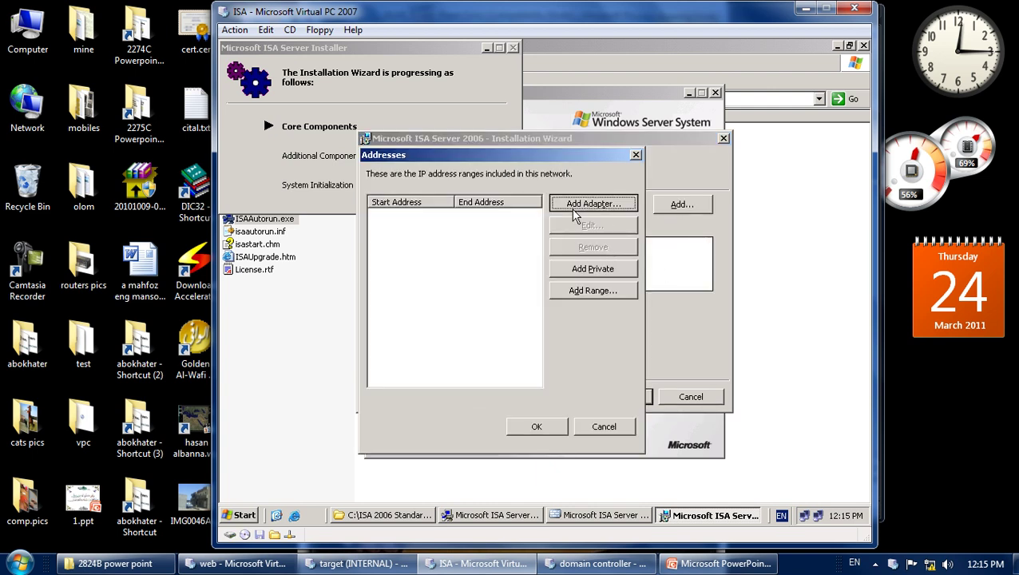
{"action": "left_click", "coordinate": [573, 209]}
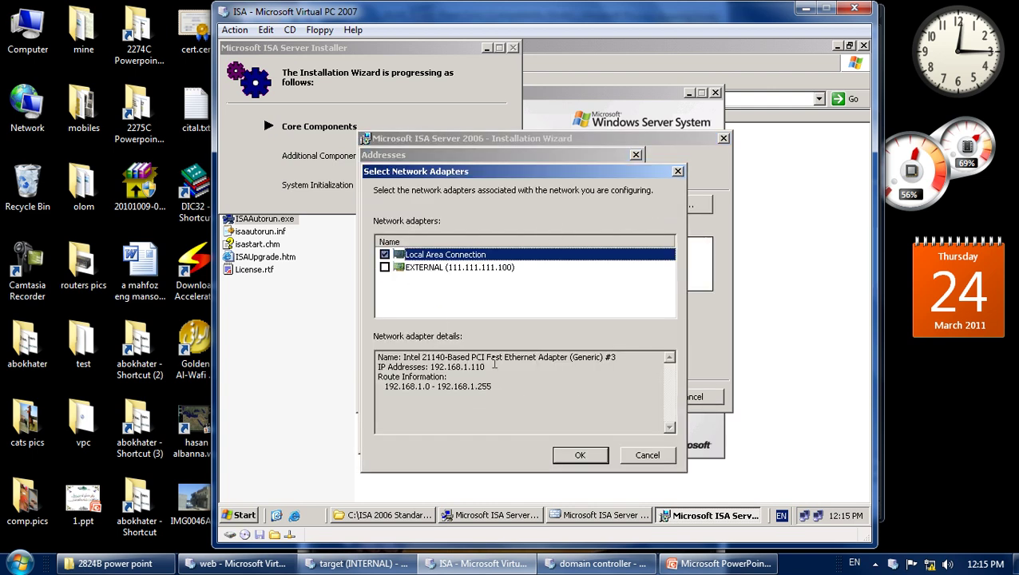
{"action": "left_click", "coordinate": [576, 455]}
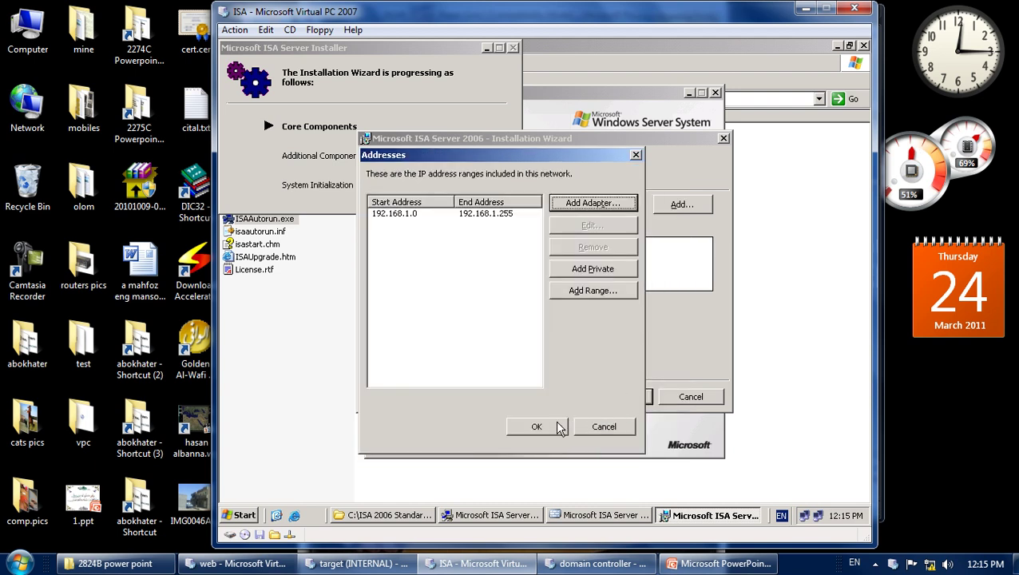
{"action": "left_click", "coordinate": [543, 426]}
{"action": "left_click", "coordinate": [630, 393]}
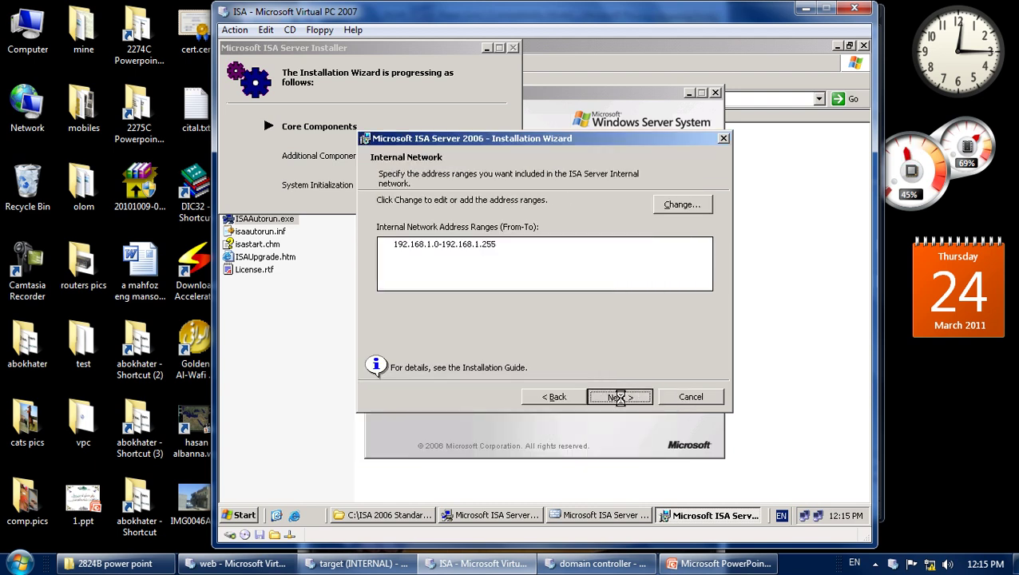
Pass the firewall client and services warning pages and start the installation.
{"action": "left_click", "coordinate": [618, 395]}
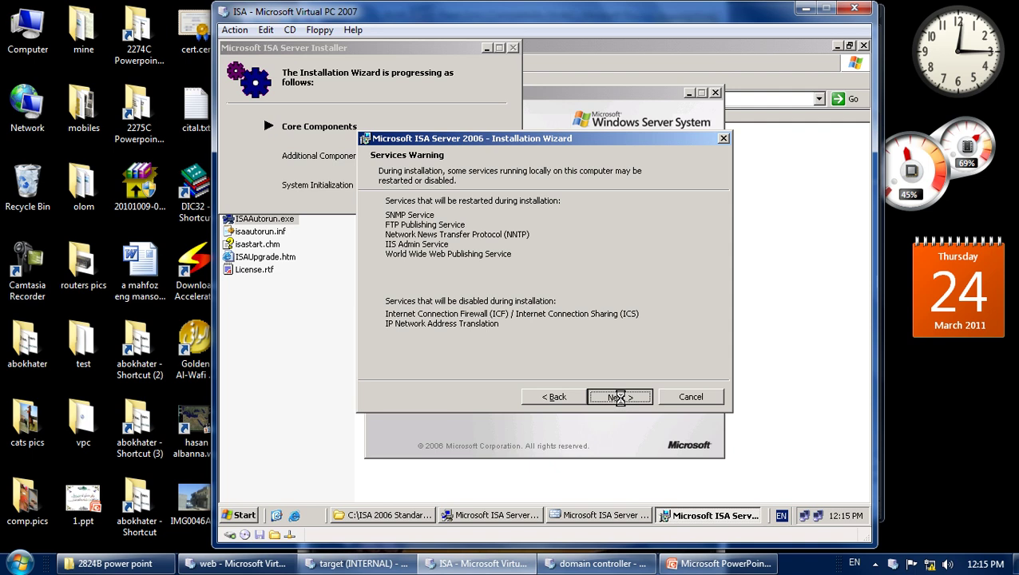
{"action": "left_click", "coordinate": [619, 397]}
{"action": "left_click", "coordinate": [619, 395]}
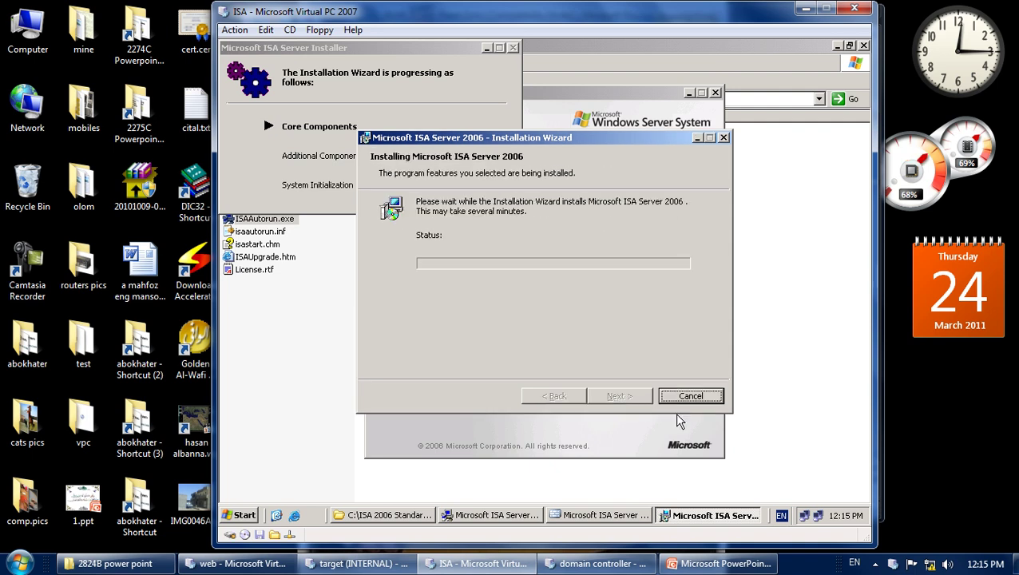
{"action": "left_click", "coordinate": [876, 564]}
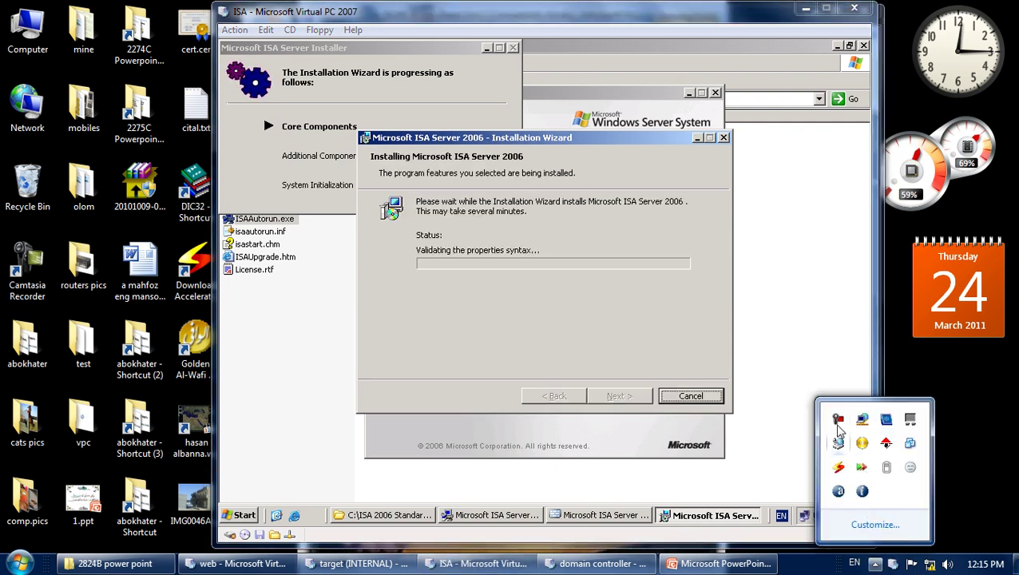
{"action": "left_click", "coordinate": [838, 421]}
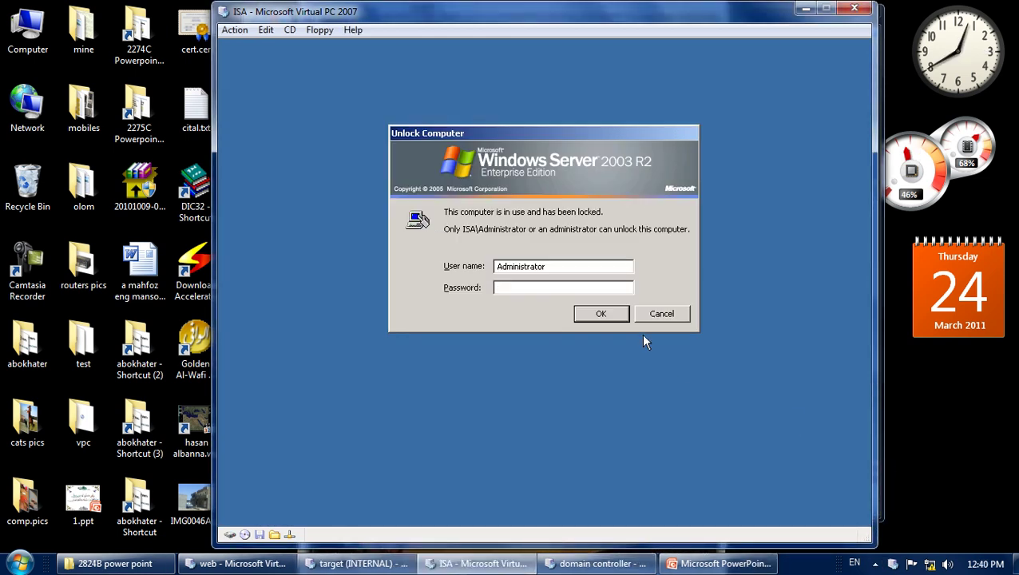
Unlock the server with its password, finish the wizard and look over the security recommendations.
{"action": "type", "text": "123"}
{"action": "key", "text": "Return"}
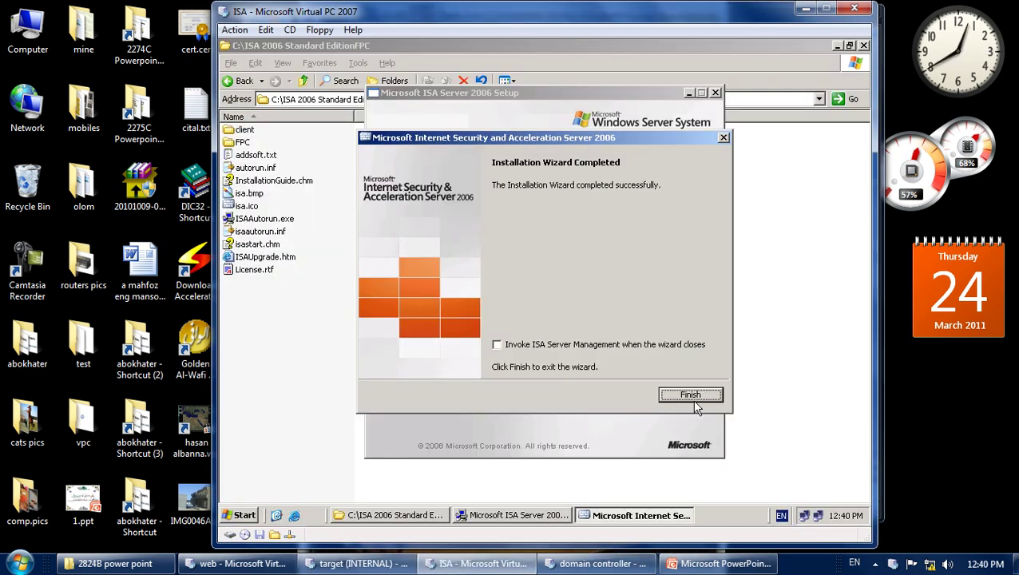
{"action": "left_click", "coordinate": [691, 394]}
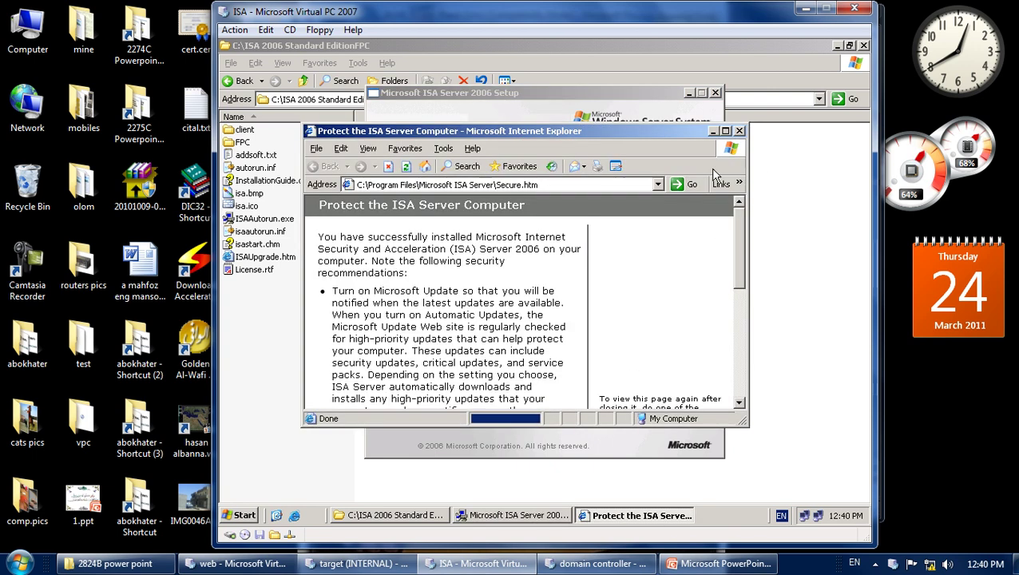
{"action": "scroll", "coordinate": [531, 276], "scroll_direction": "down", "scroll_amount": 5}
{"action": "scroll", "coordinate": [530, 277], "scroll_direction": "down", "scroll_amount": 3}
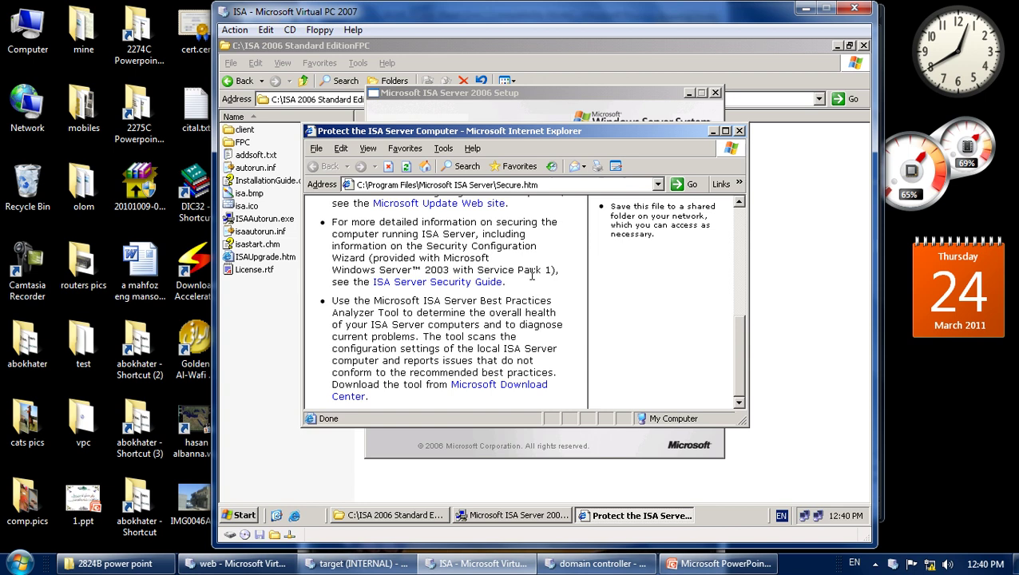
{"action": "scroll", "coordinate": [532, 275], "scroll_direction": "up", "scroll_amount": 8}
{"action": "scroll", "coordinate": [551, 288], "scroll_direction": "down", "scroll_amount": 8}
{"action": "scroll", "coordinate": [560, 294], "scroll_direction": "up", "scroll_amount": 3}
Close the security recommendations page, the Setup menu and the installation files folder.
{"action": "left_click", "coordinate": [739, 131]}
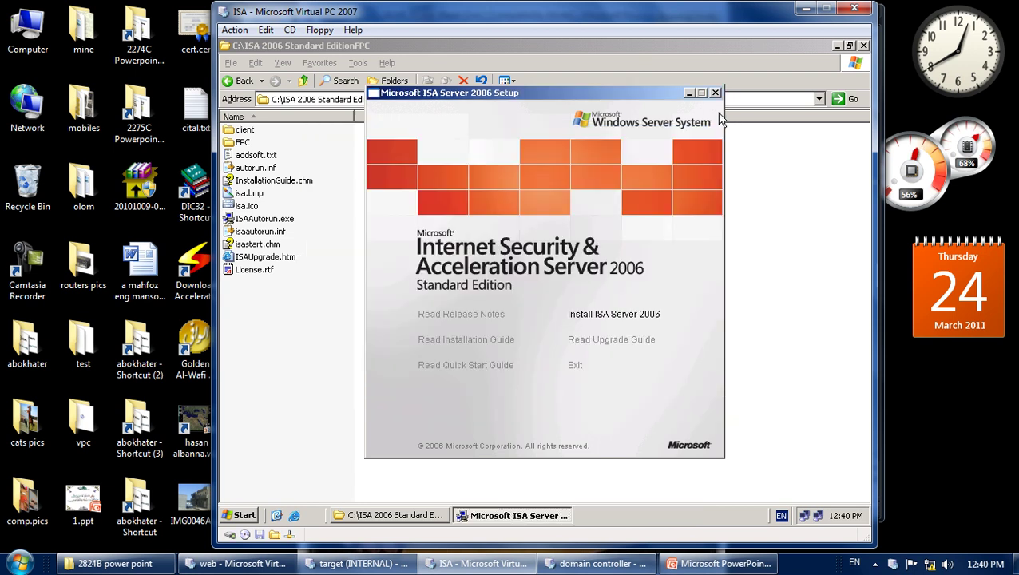
{"action": "left_click", "coordinate": [580, 365]}
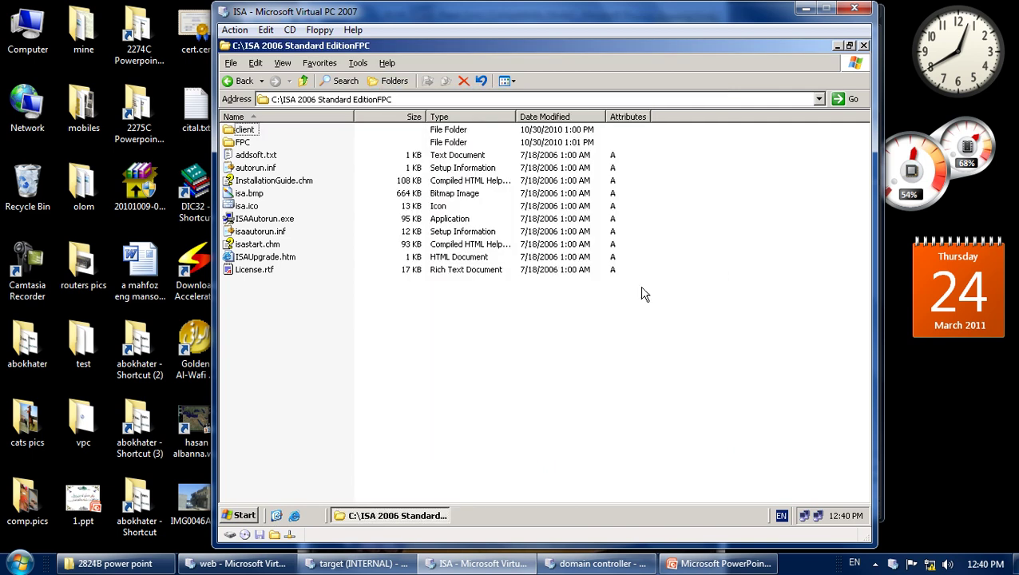
{"action": "left_click", "coordinate": [863, 45]}
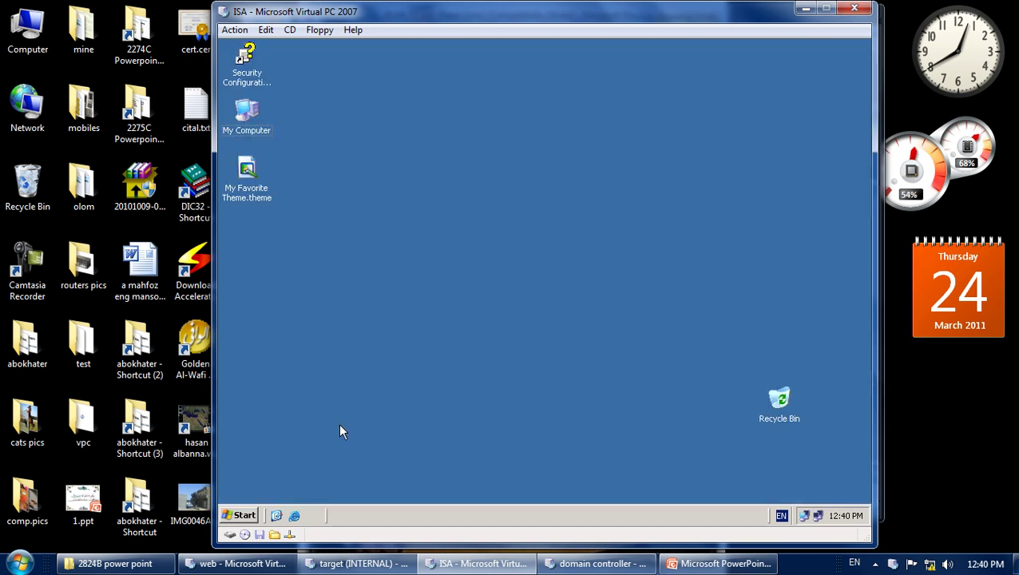
{"action": "left_click", "coordinate": [243, 515]}
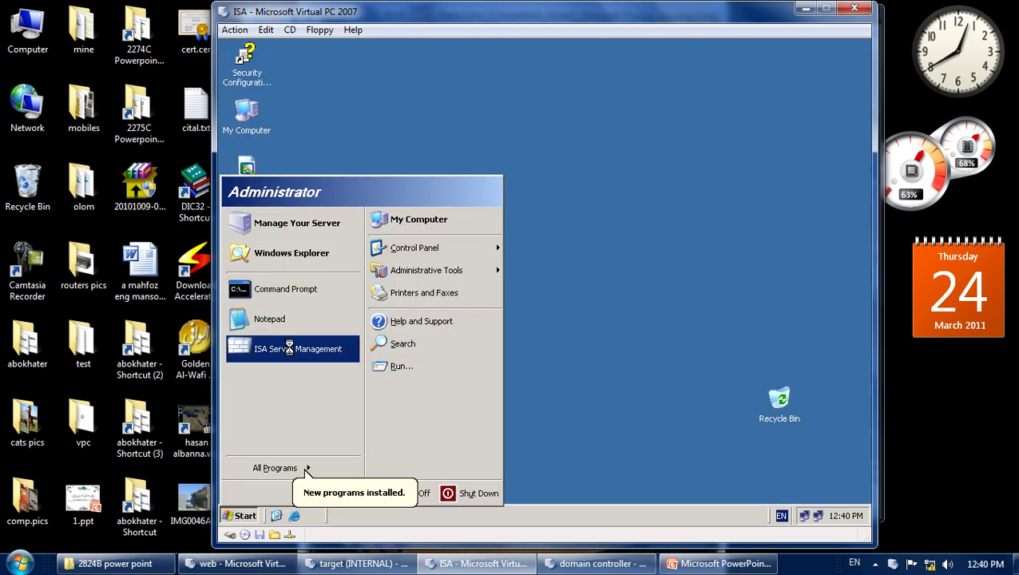
Launch ISA Server Management, close it, and relaunch it from Start > All Programs > Microsoft ISA Server.
{"action": "left_click", "coordinate": [289, 349]}
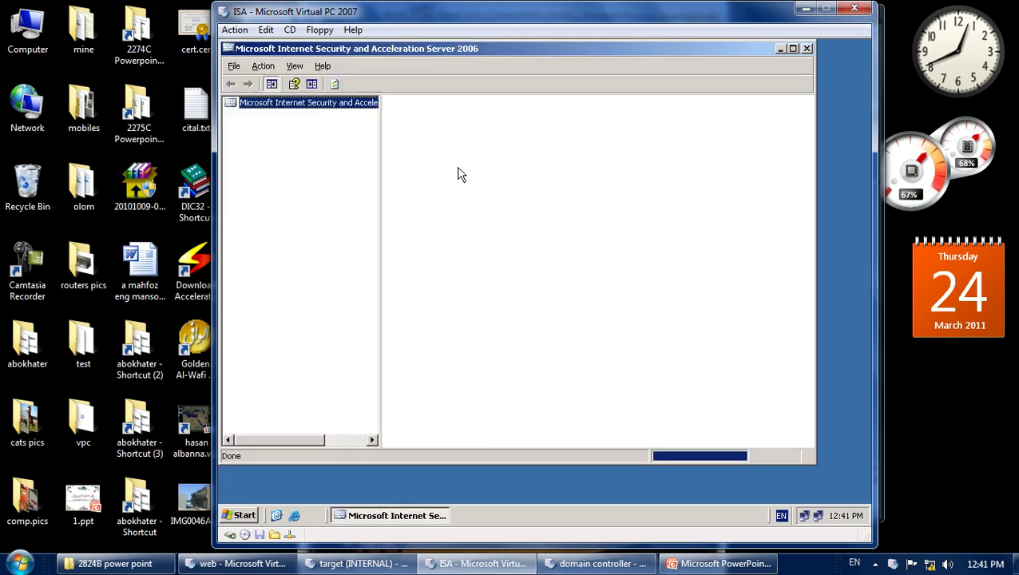
{"action": "right_click", "coordinate": [451, 50]}
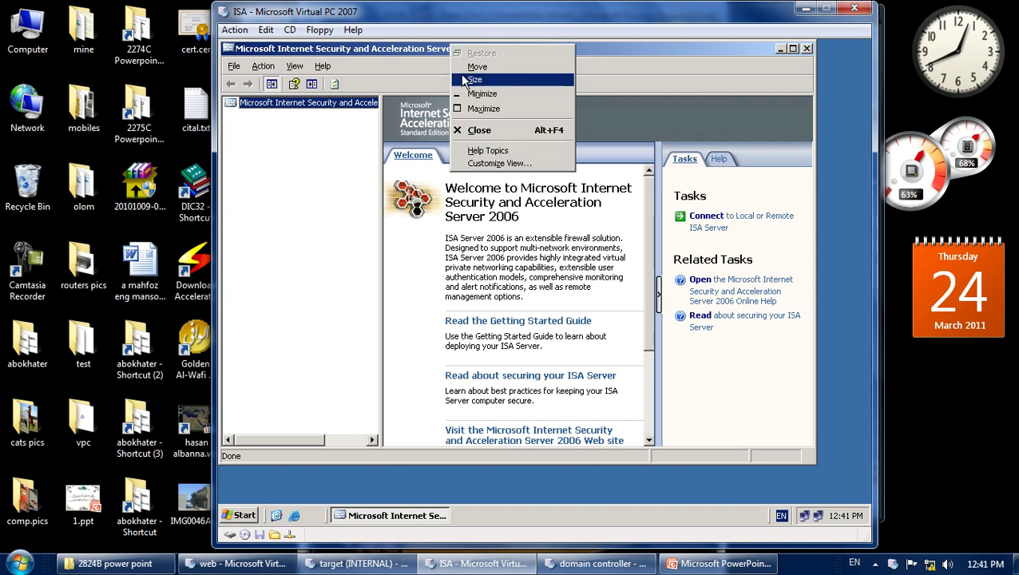
{"action": "left_click", "coordinate": [479, 130]}
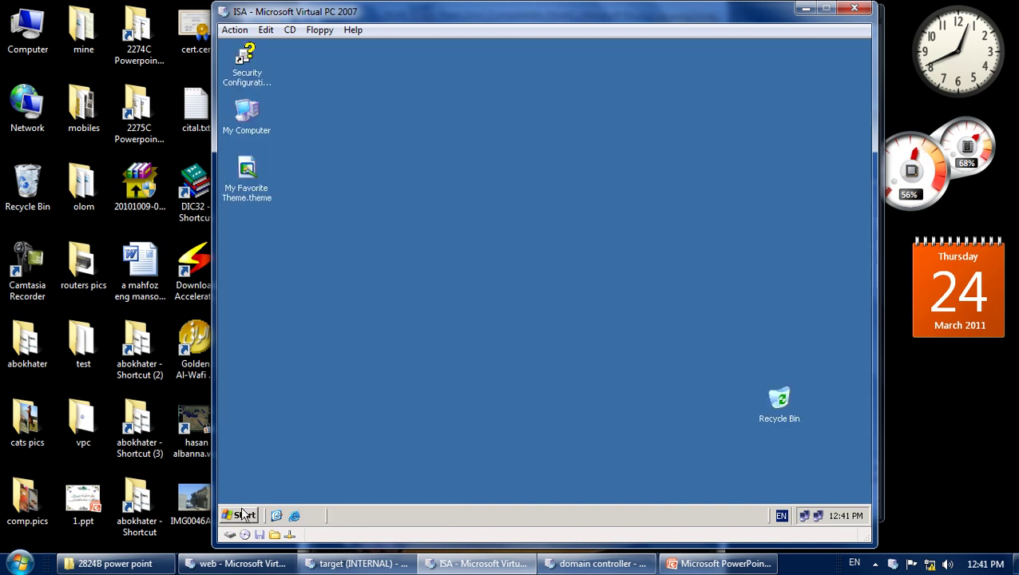
{"action": "left_click", "coordinate": [243, 513]}
{"action": "mouse_move", "coordinate": [280, 476]}
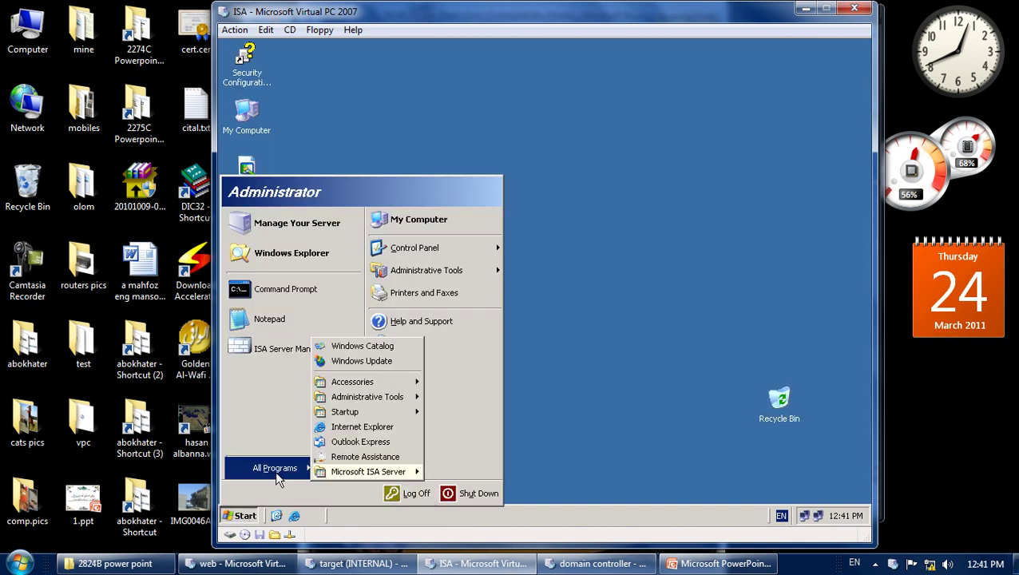
{"action": "mouse_move", "coordinate": [412, 473]}
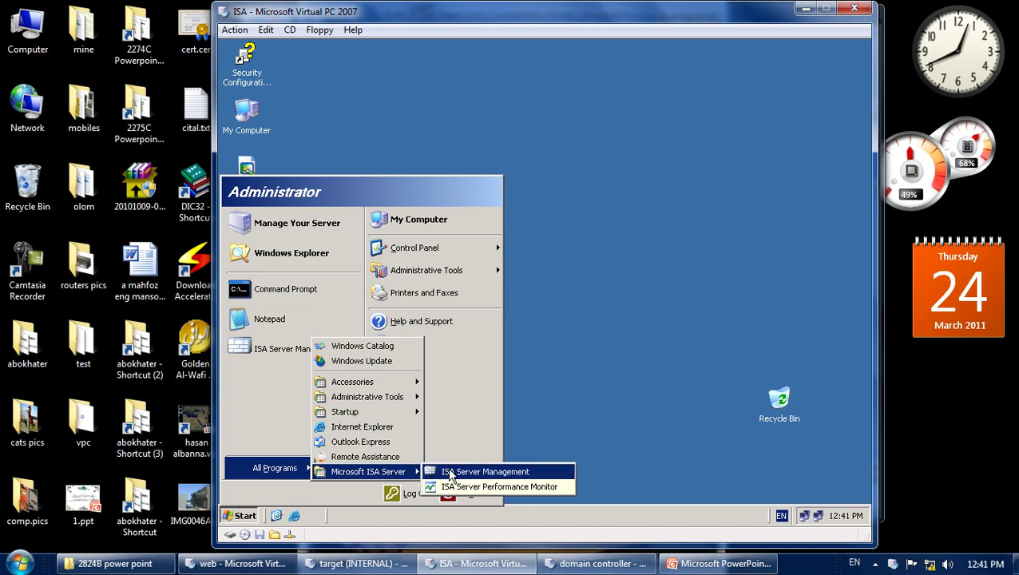
{"action": "left_click", "coordinate": [453, 472]}
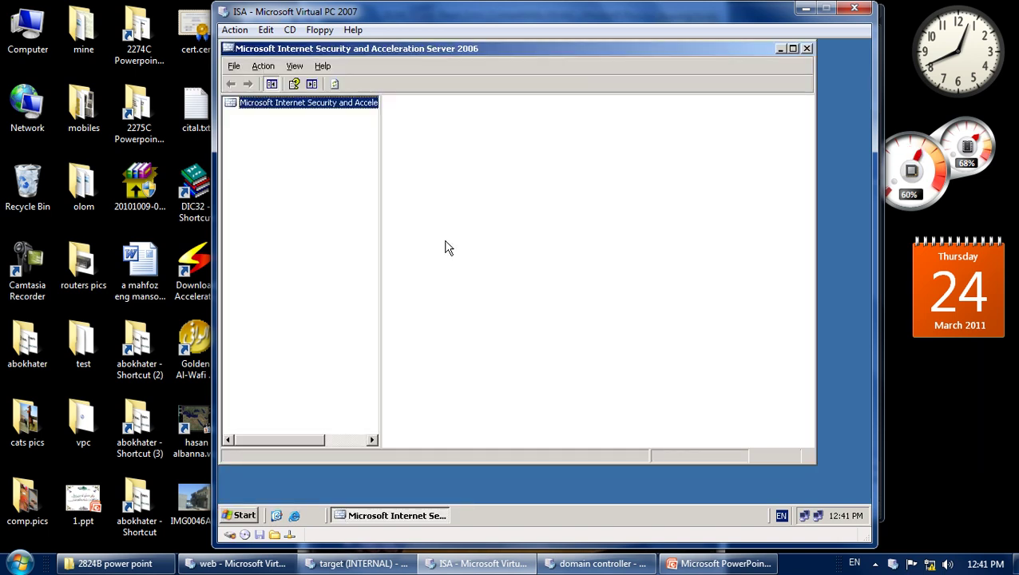
Refresh the console root and connect it to the local computer.
{"action": "right_click", "coordinate": [266, 110]}
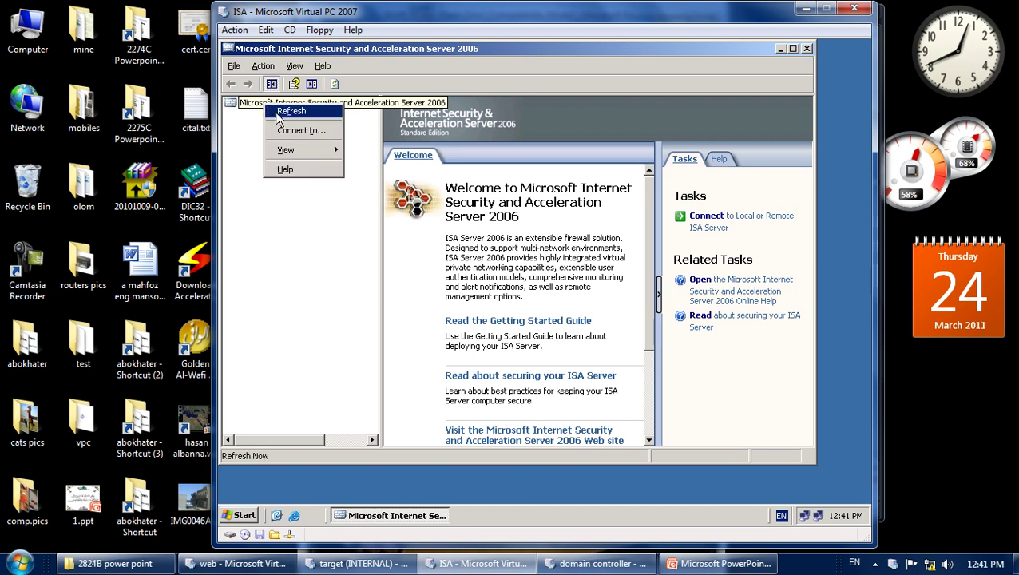
{"action": "left_click", "coordinate": [275, 116]}
{"action": "right_click", "coordinate": [269, 105]}
{"action": "left_click", "coordinate": [296, 130]}
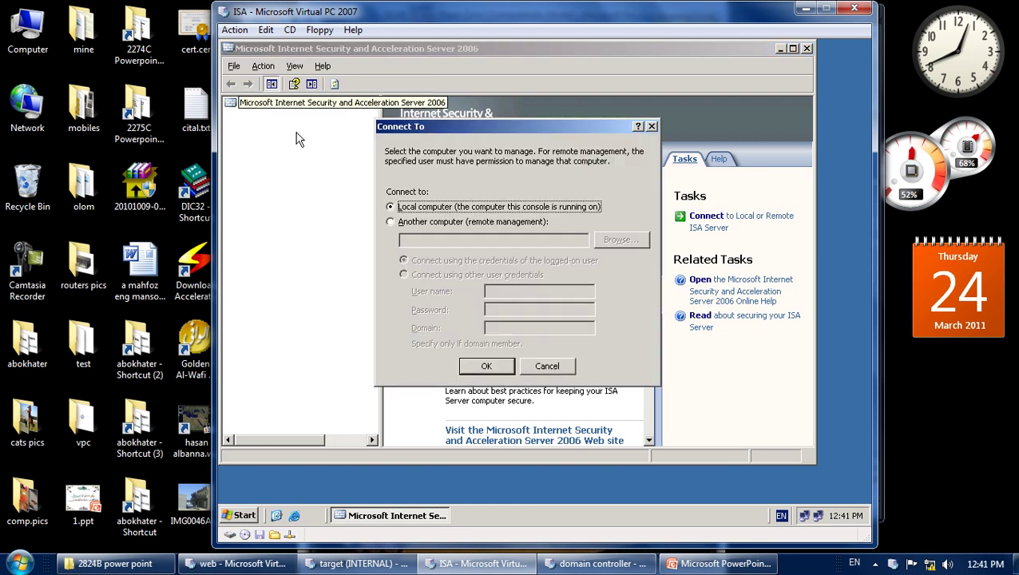
{"action": "left_click", "coordinate": [488, 368]}
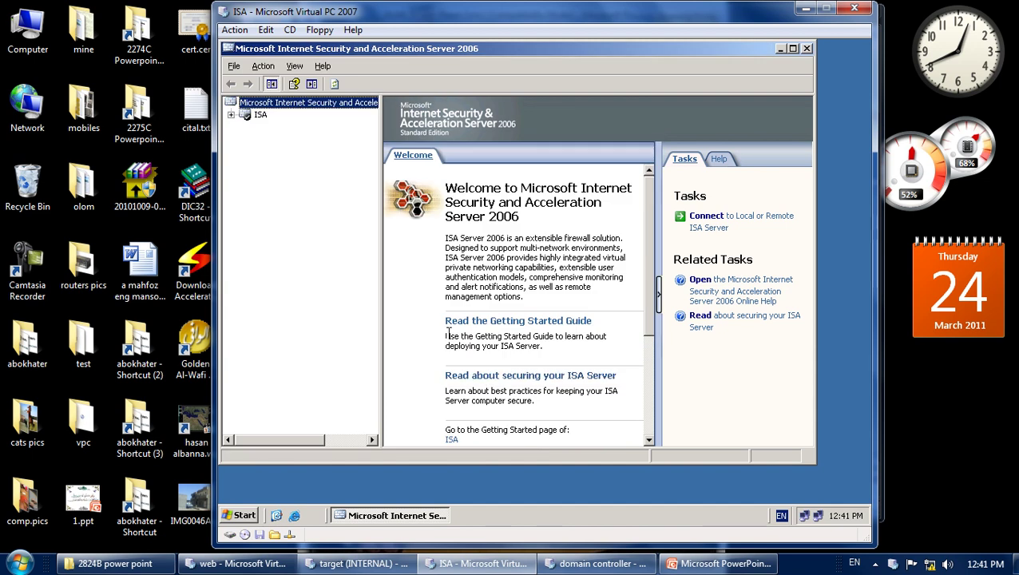
Maximize the console, expand the ISA server and Configuration nodes, and show Monitoring's Services tab.
{"action": "double_click", "coordinate": [406, 48]}
{"action": "left_click_drag", "start_coordinate": [375, 147], "coordinate": [408, 152]}
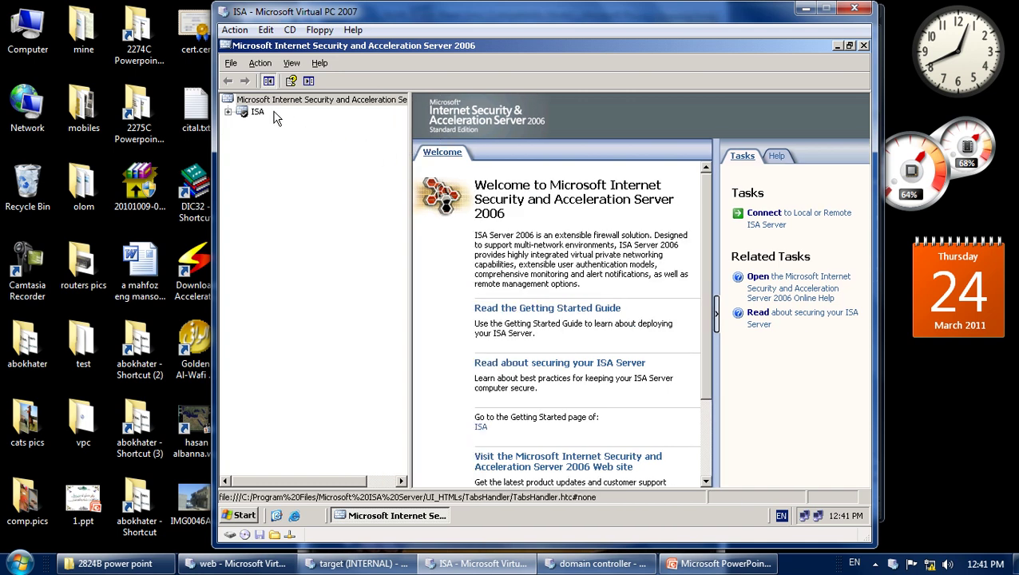
{"action": "left_click", "coordinate": [228, 113]}
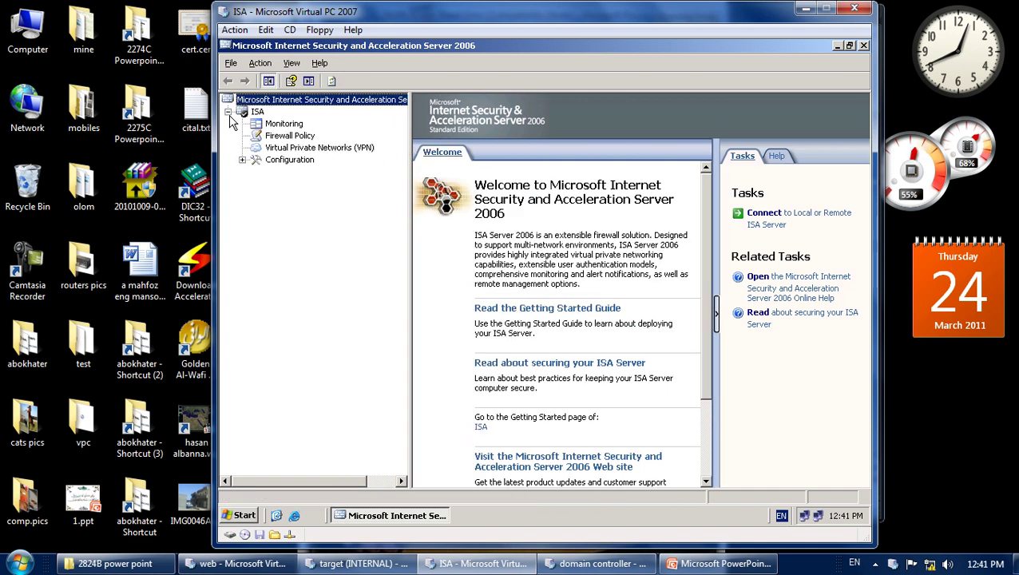
{"action": "left_click", "coordinate": [242, 160]}
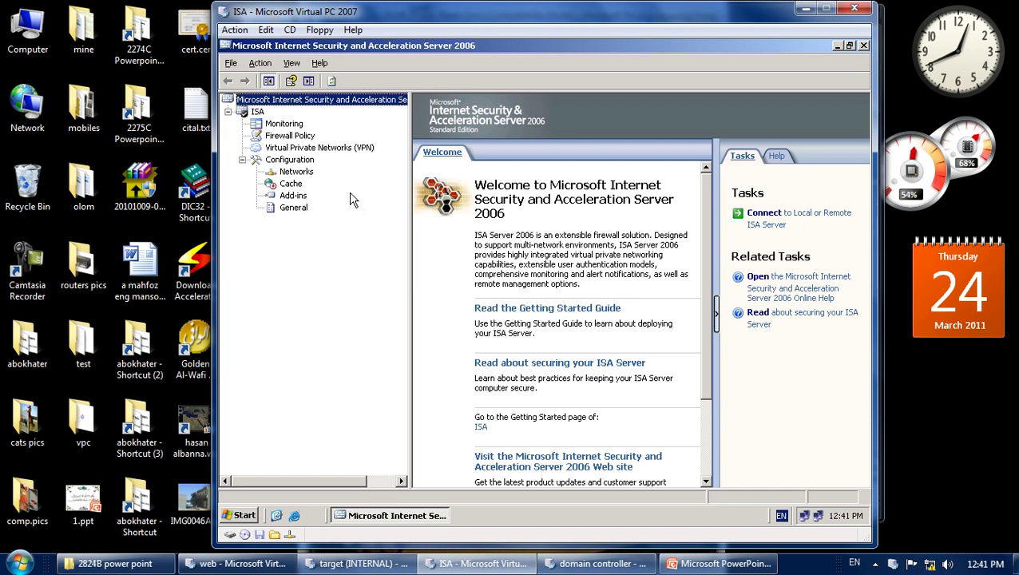
{"action": "left_click", "coordinate": [284, 124]}
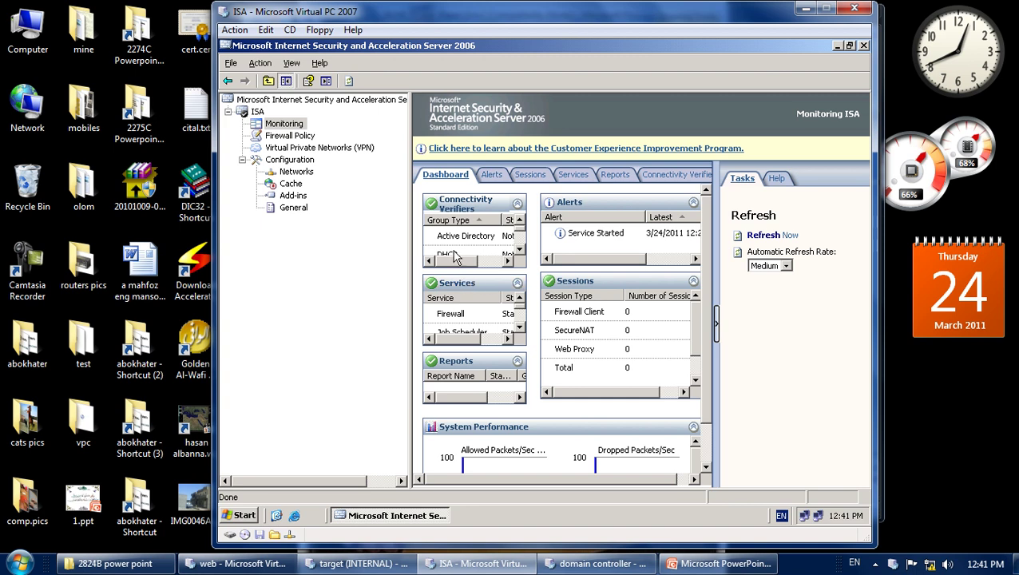
{"action": "left_click", "coordinate": [572, 176]}
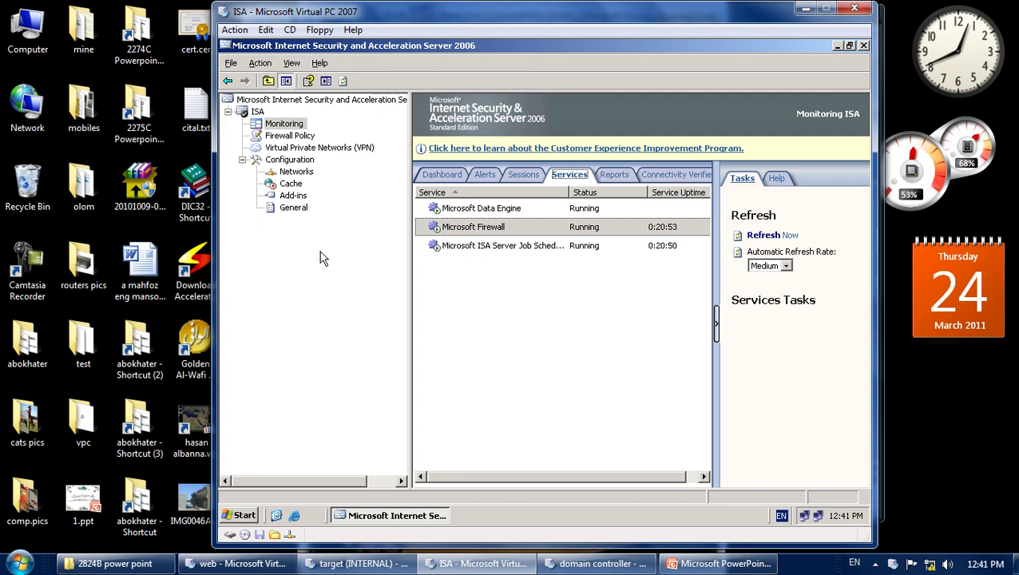
Open the Firewall Policy list and show the Default rule's Properties.
{"action": "left_click", "coordinate": [282, 139]}
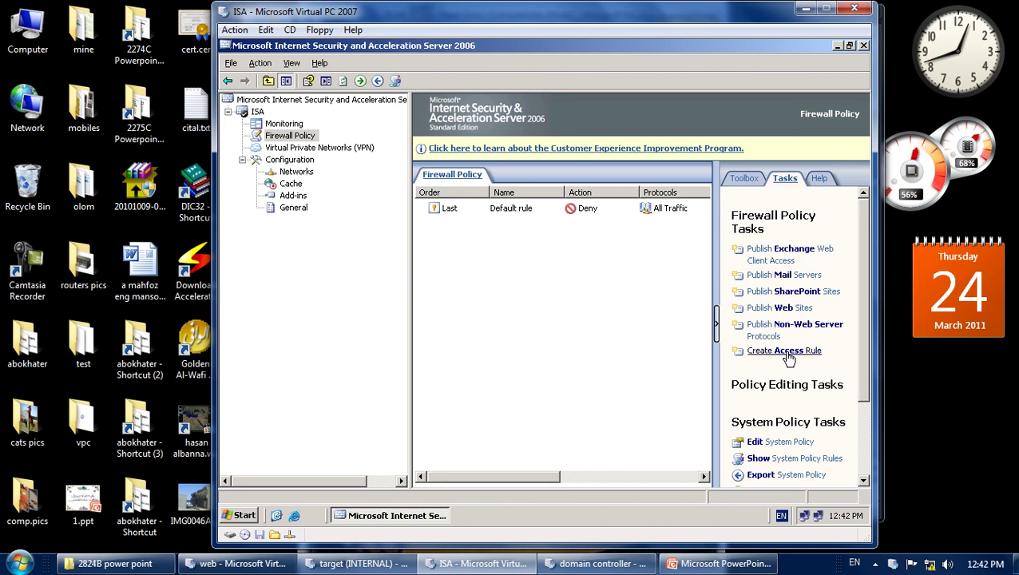
{"action": "scroll", "coordinate": [788, 359], "scroll_direction": "down", "scroll_amount": 3}
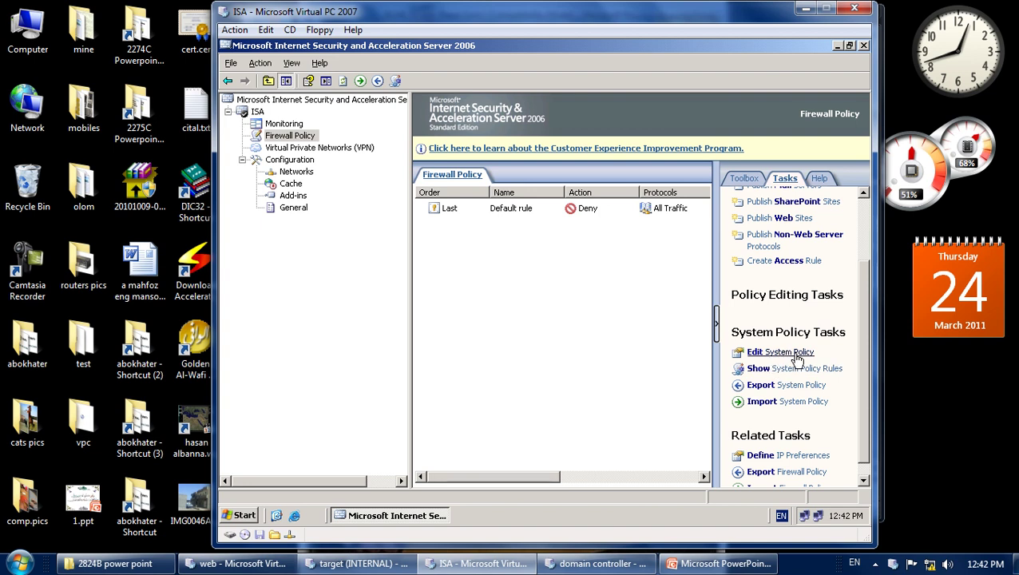
{"action": "scroll", "coordinate": [787, 358], "scroll_direction": "up", "scroll_amount": 3}
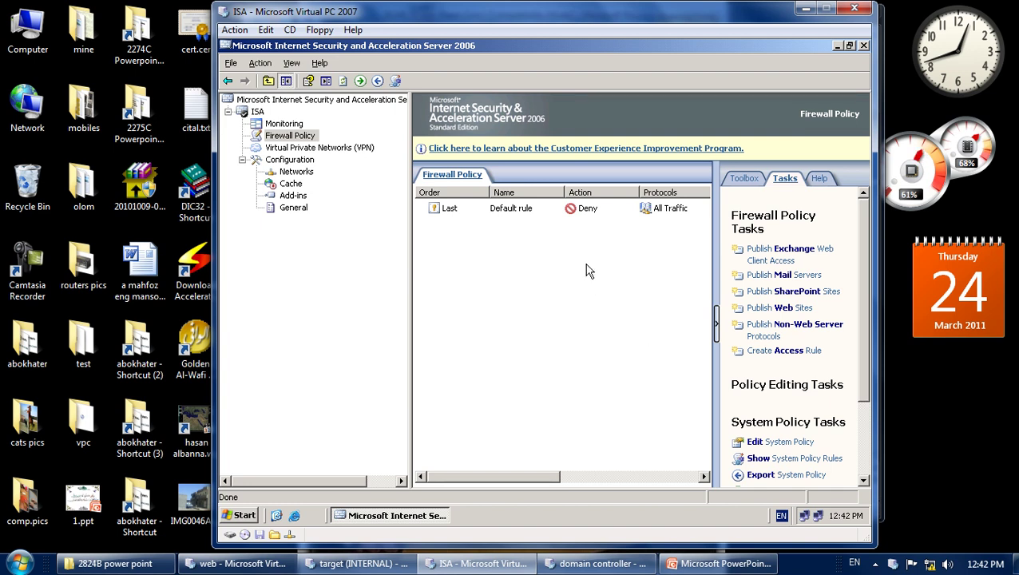
{"action": "left_click", "coordinate": [518, 211]}
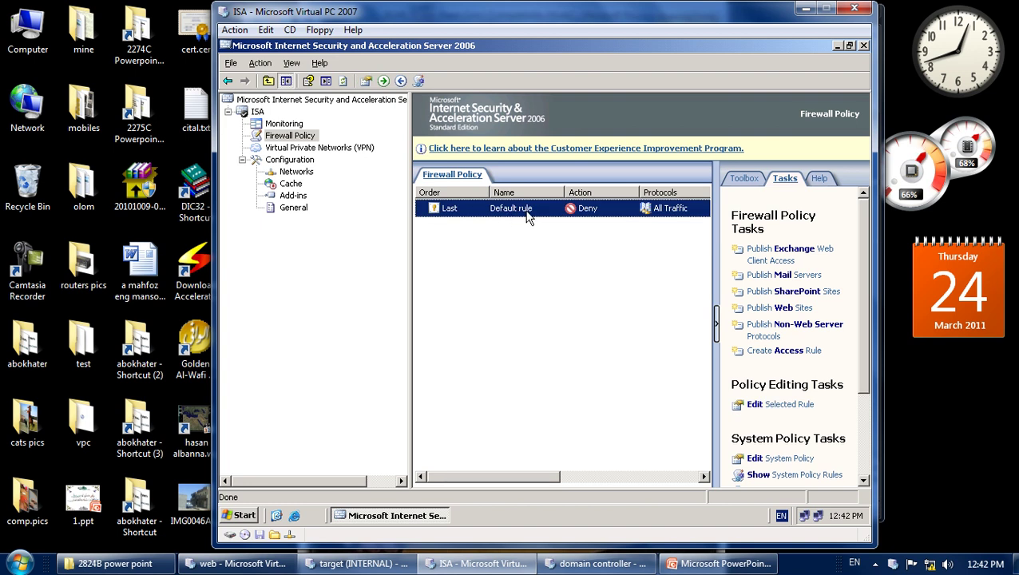
{"action": "right_click", "coordinate": [531, 209]}
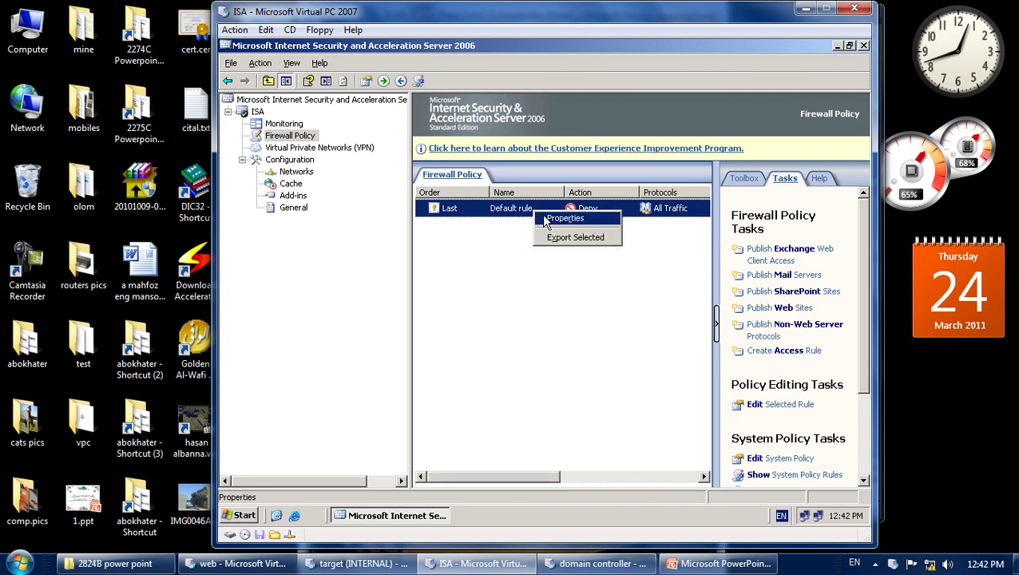
{"action": "left_click", "coordinate": [545, 219]}
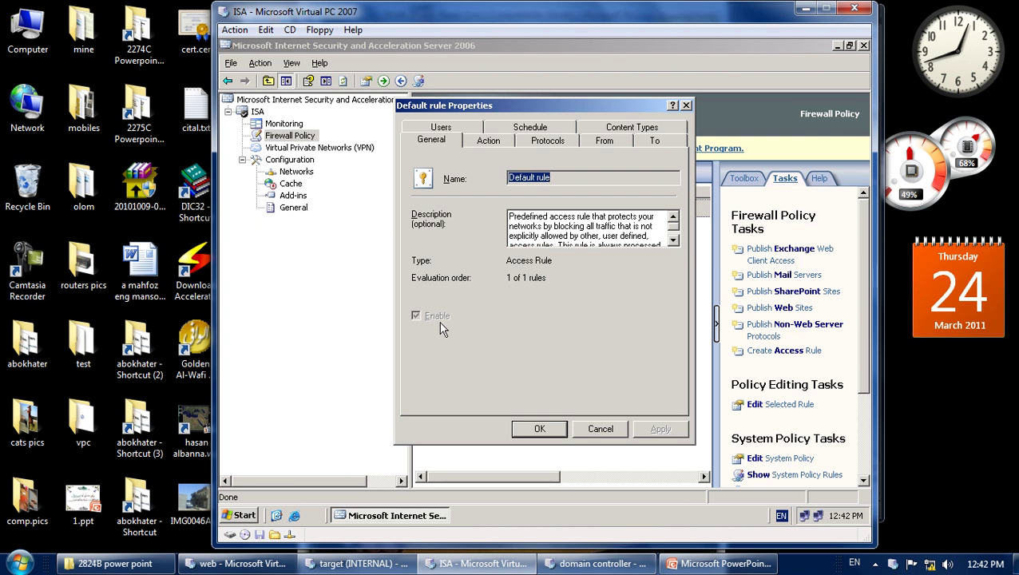
Review the Default rule's Action, Protocols, From, To, Users, Schedule and Content Types tabs, then OK.
{"action": "left_click", "coordinate": [488, 141]}
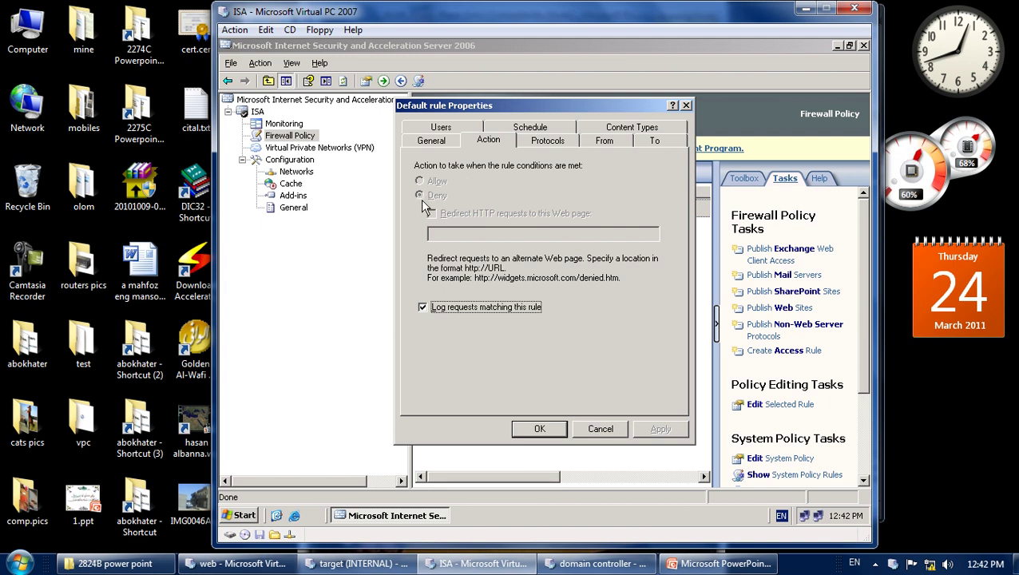
{"action": "left_click", "coordinate": [537, 147]}
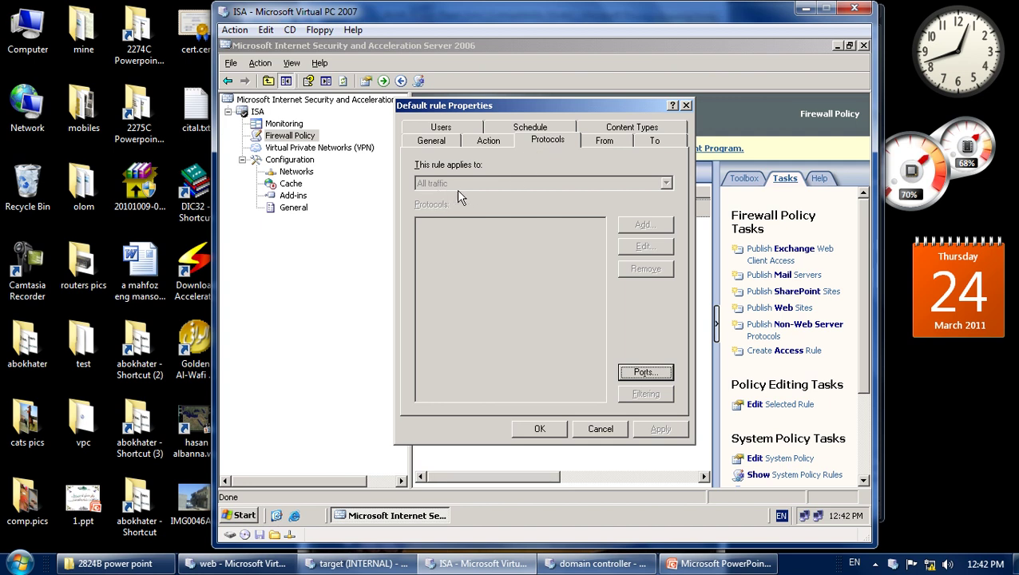
{"action": "left_click", "coordinate": [601, 141]}
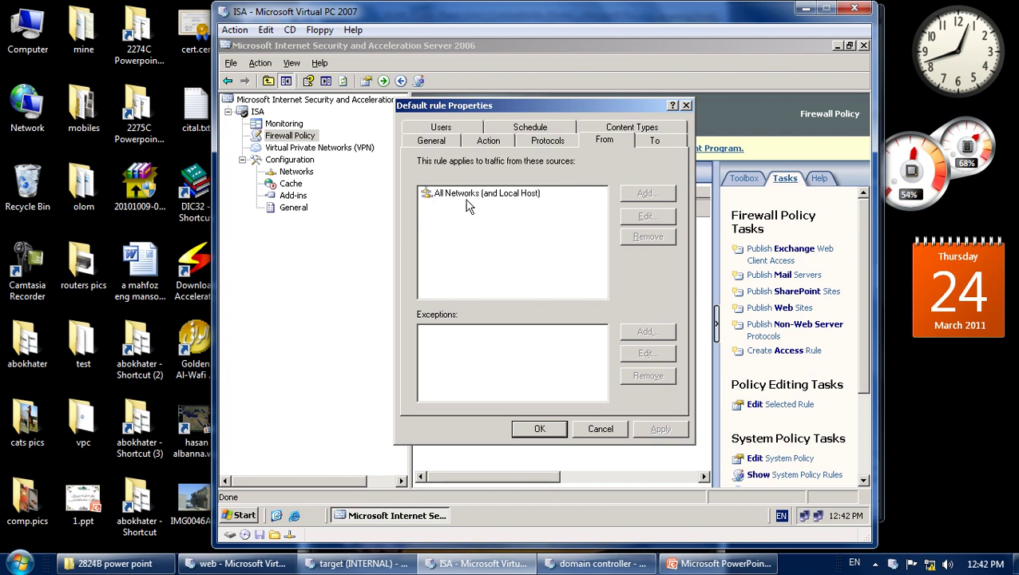
{"action": "left_click", "coordinate": [653, 141]}
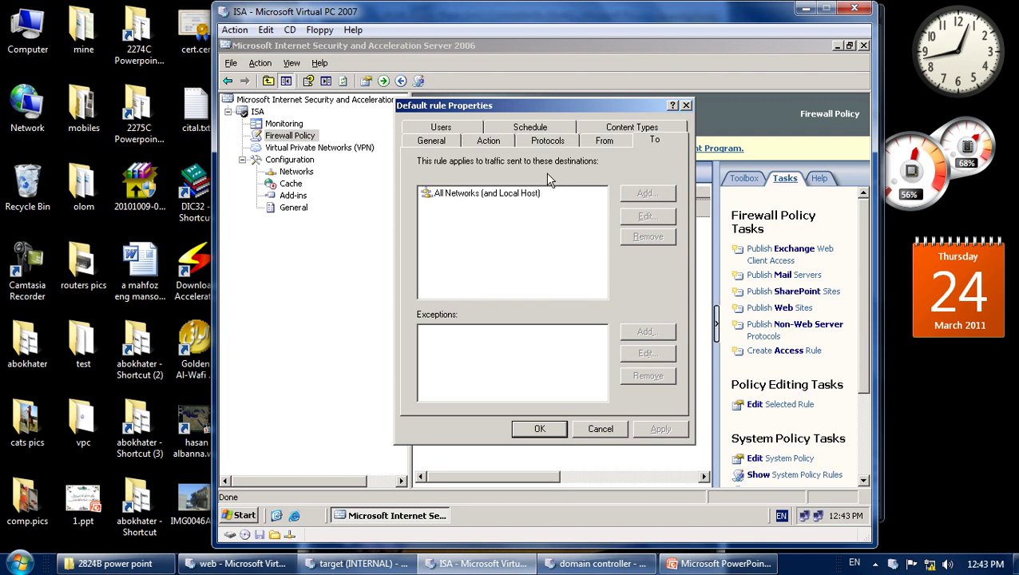
{"action": "left_click", "coordinate": [443, 130]}
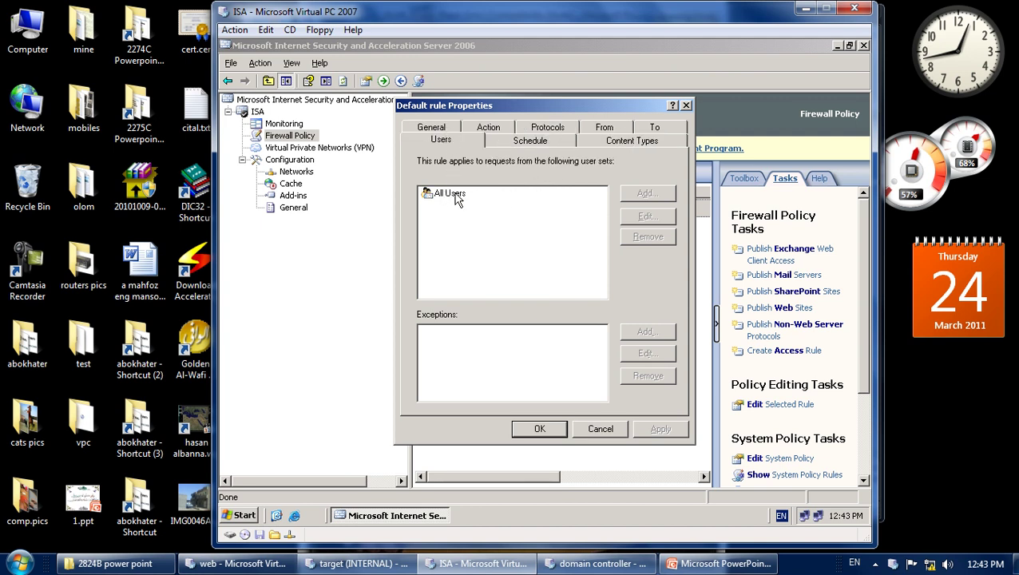
{"action": "left_click", "coordinate": [542, 142]}
{"action": "left_click", "coordinate": [614, 139]}
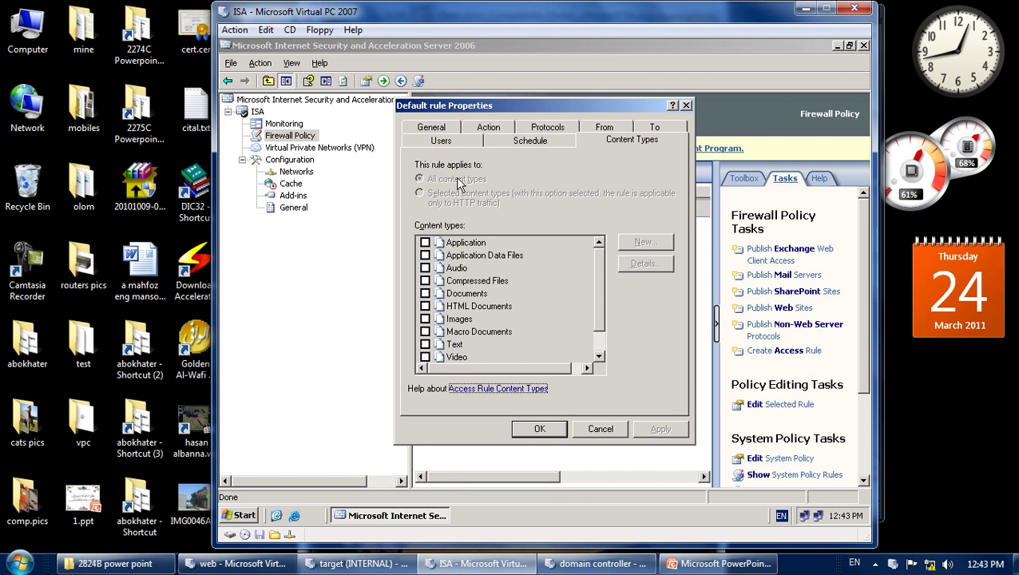
{"action": "left_click", "coordinate": [493, 129]}
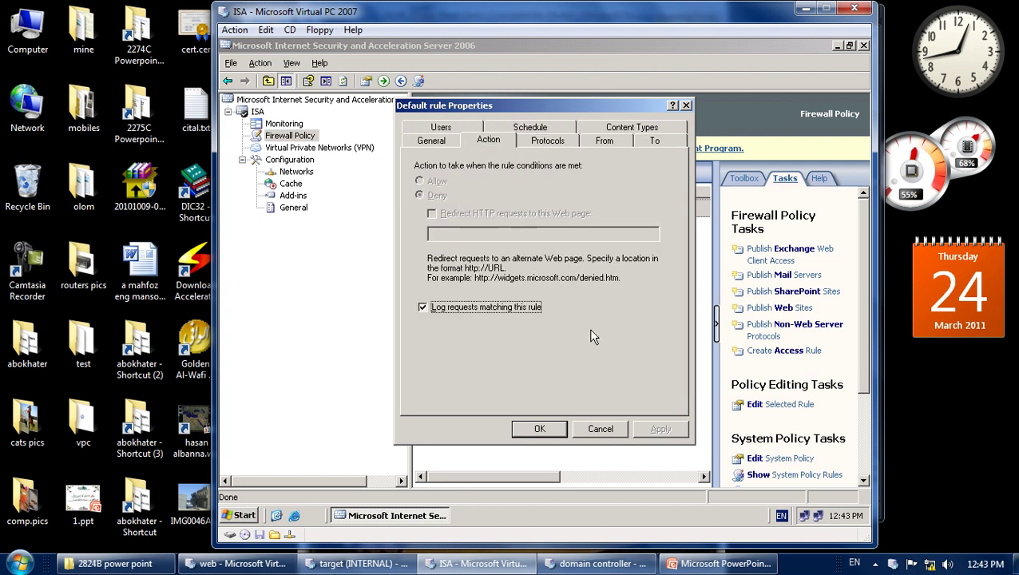
{"action": "left_click", "coordinate": [540, 430]}
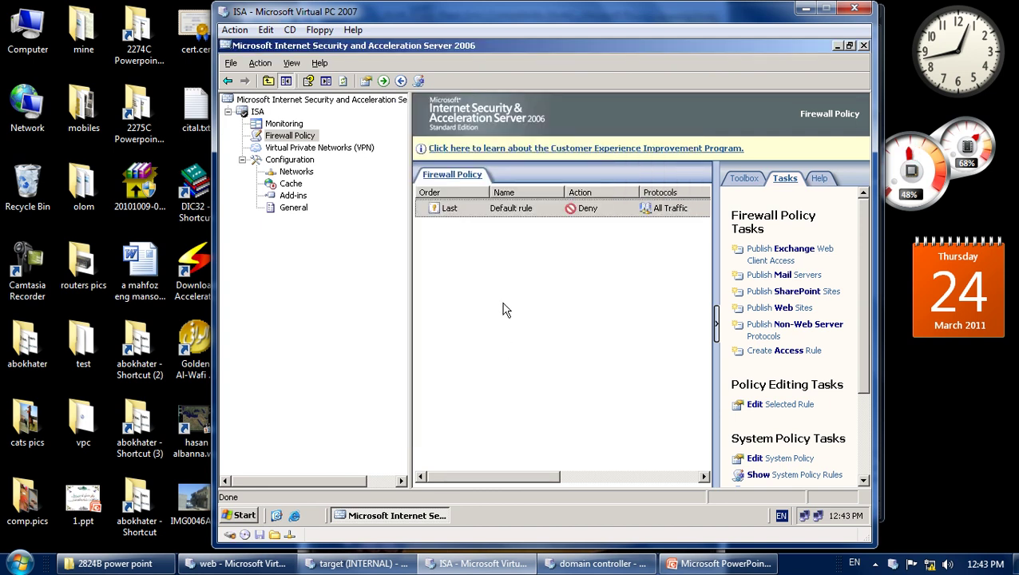
{"action": "right_click", "coordinate": [518, 214]}
{"action": "left_click", "coordinate": [496, 256]}
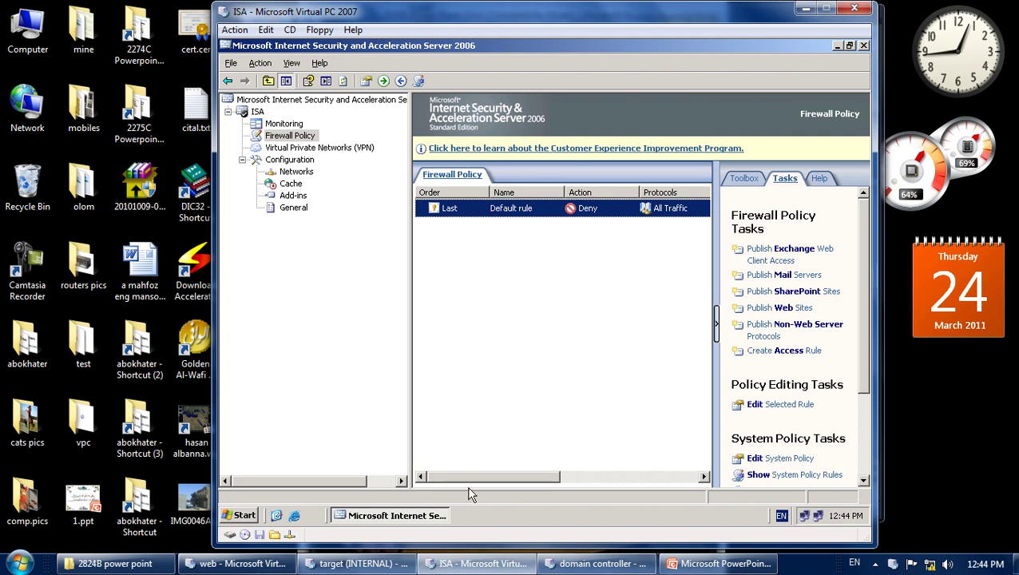
Go from the VPN page to the Networks page under Configuration.
{"action": "left_click", "coordinate": [329, 151]}
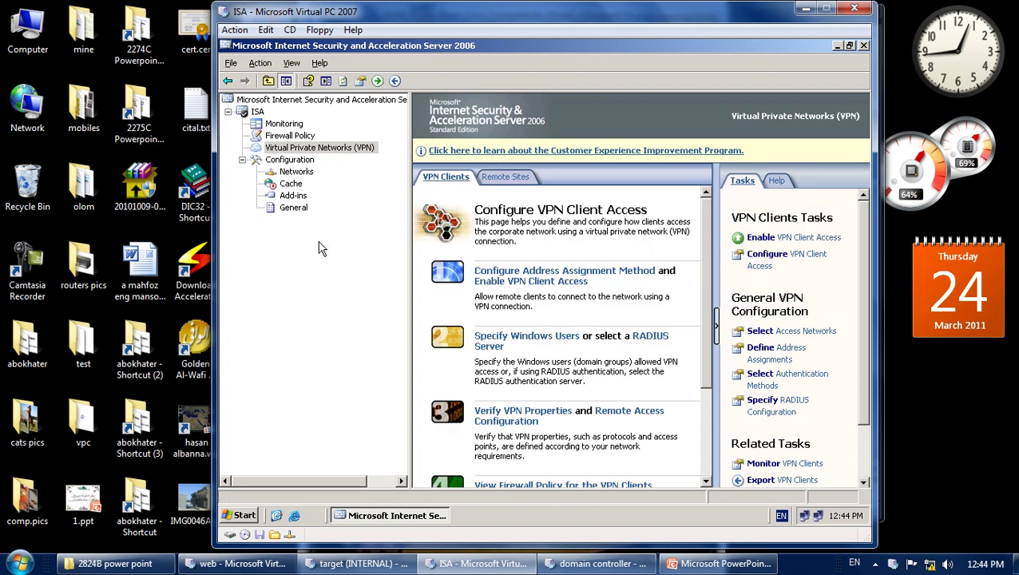
{"action": "left_click", "coordinate": [295, 171]}
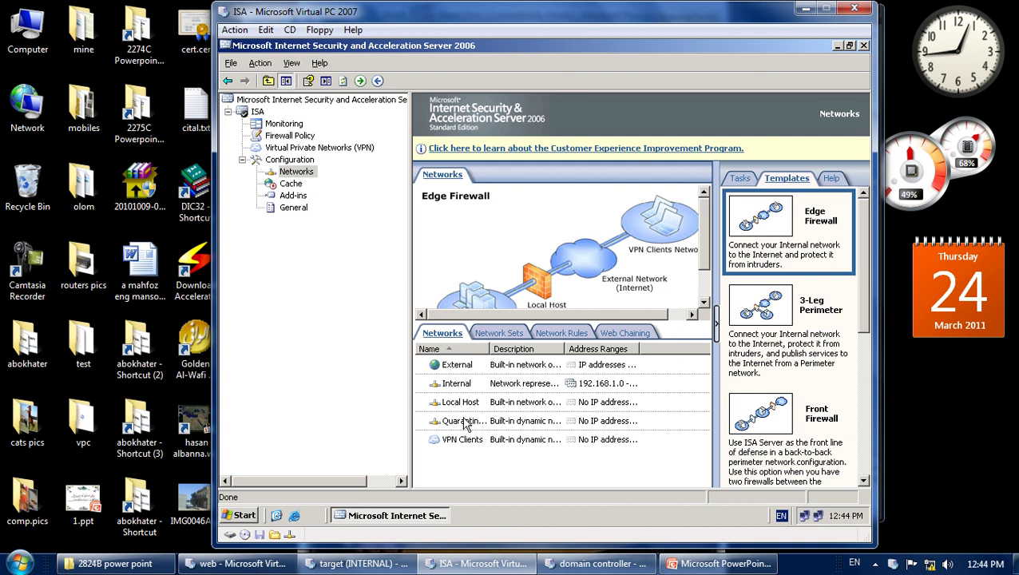
Widen the network Name column and the VM window, then scroll the Edge Firewall diagram.
{"action": "left_click_drag", "start_coordinate": [490, 349], "coordinate": [522, 349]}
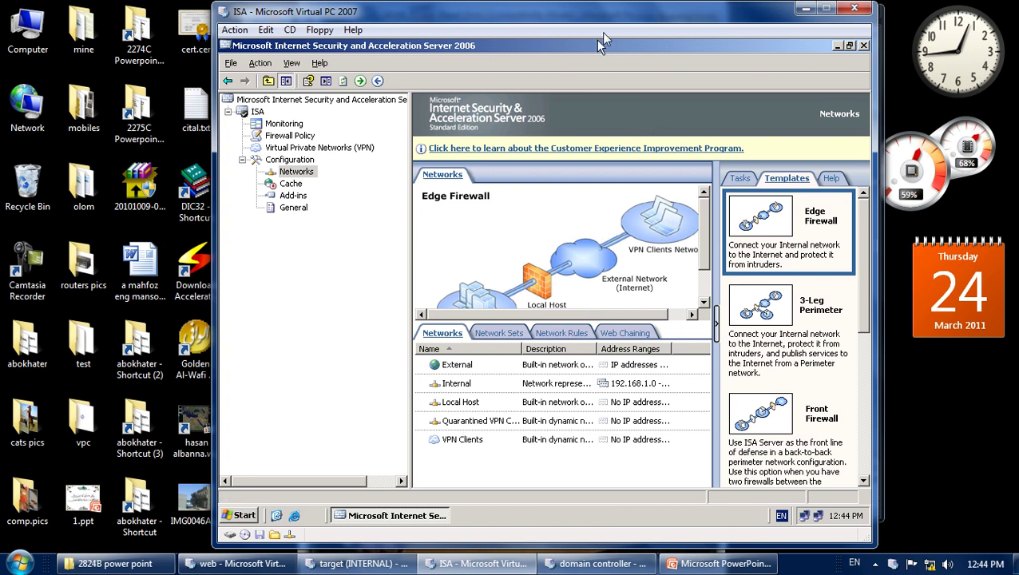
{"action": "left_click_drag", "start_coordinate": [211, 11], "coordinate": [95, 15]}
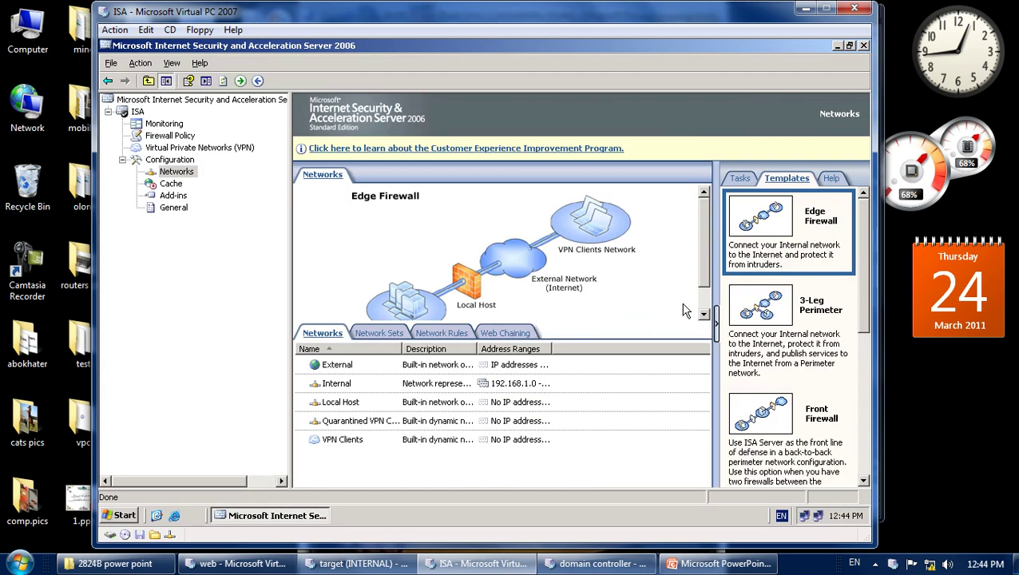
{"action": "scroll", "coordinate": [698, 259], "scroll_direction": "down", "scroll_amount": 1}
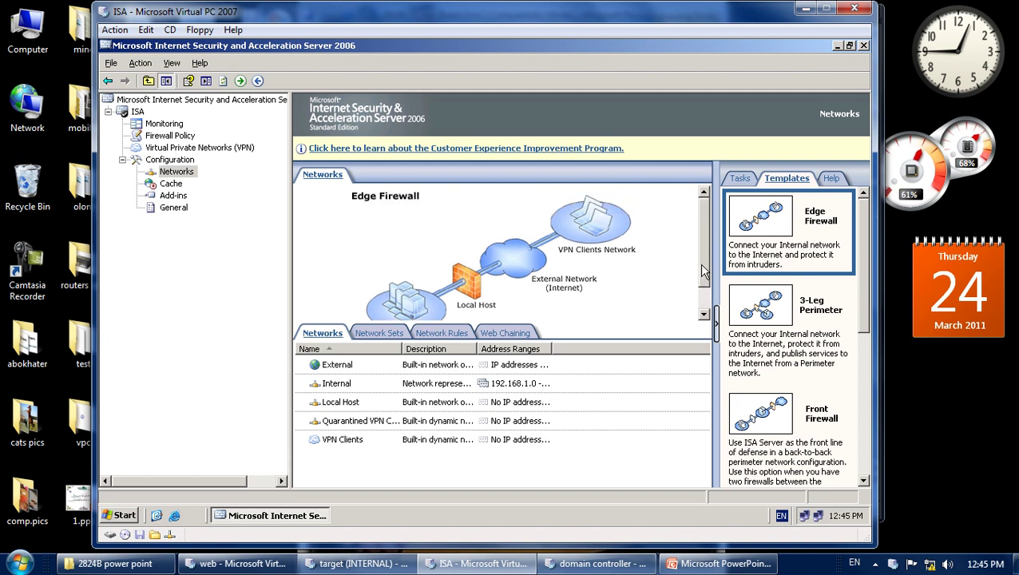
{"action": "scroll", "coordinate": [705, 272], "scroll_direction": "down", "scroll_amount": 2}
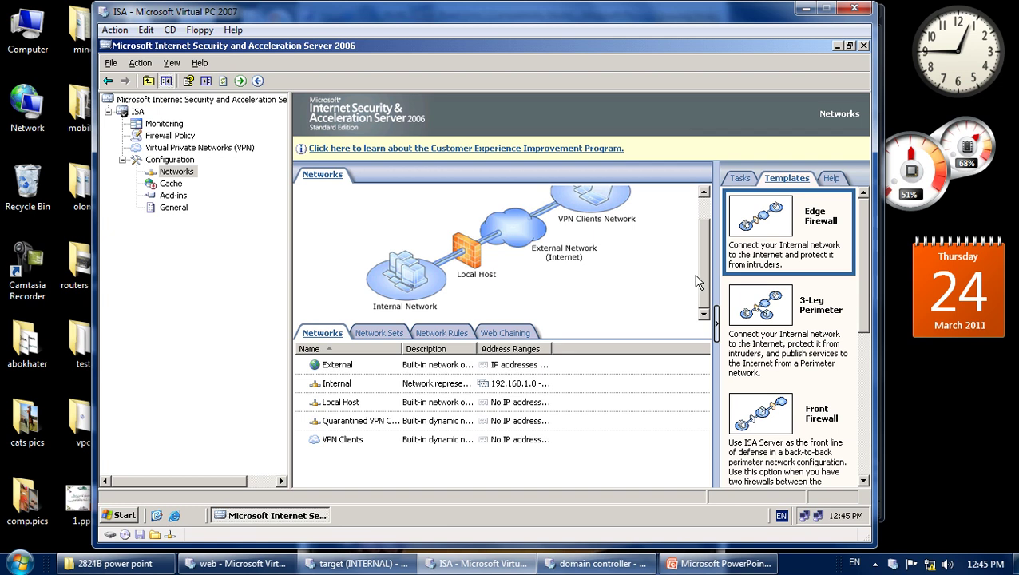
{"action": "scroll", "coordinate": [704, 284], "scroll_direction": "up", "scroll_amount": 2}
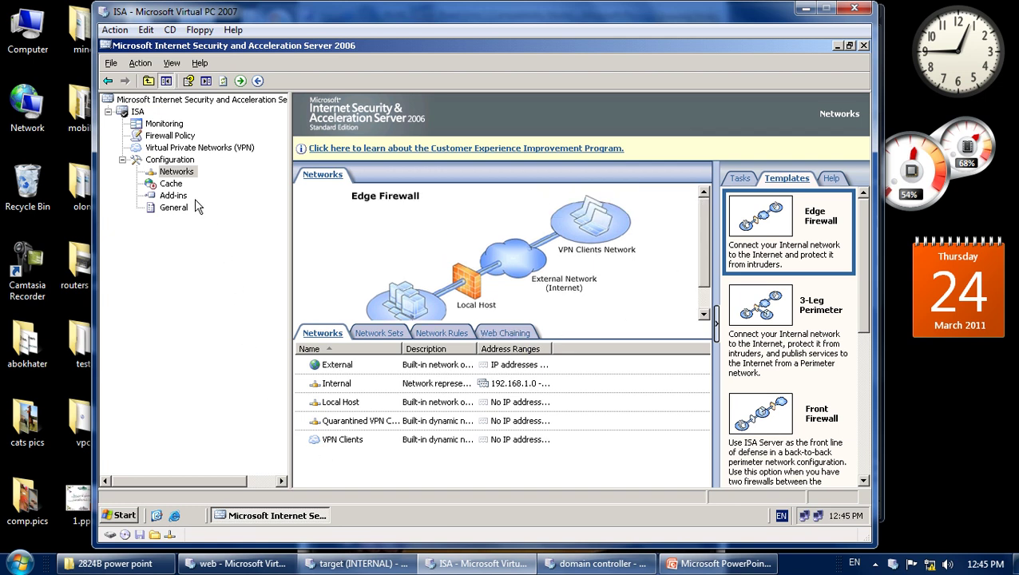
Browse the Cache, Add-ins and General nodes, then return to the Firewall Policy rules.
{"action": "left_click", "coordinate": [171, 184]}
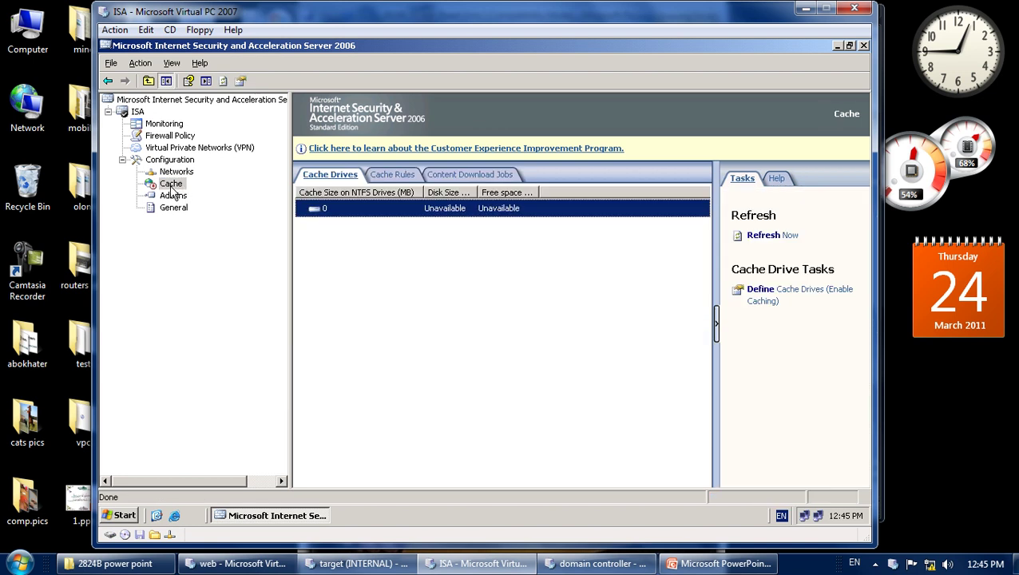
{"action": "left_click", "coordinate": [172, 197]}
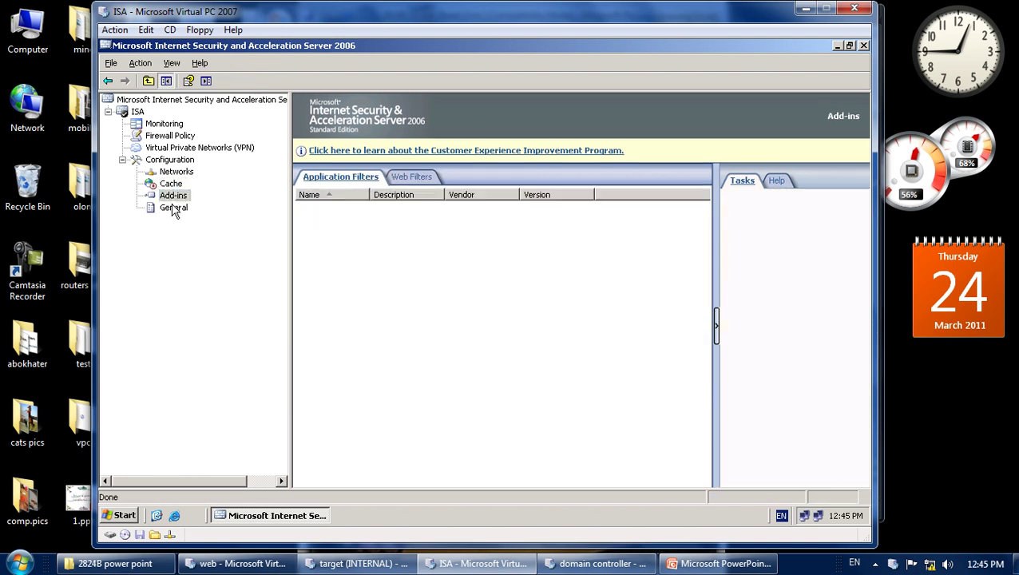
{"action": "left_click", "coordinate": [175, 209]}
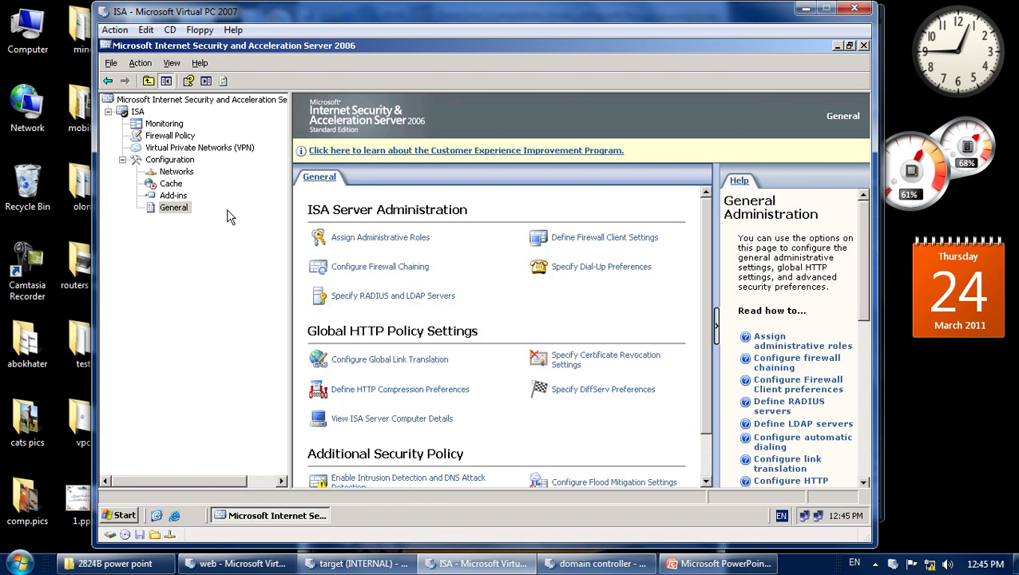
{"action": "left_click", "coordinate": [170, 136]}
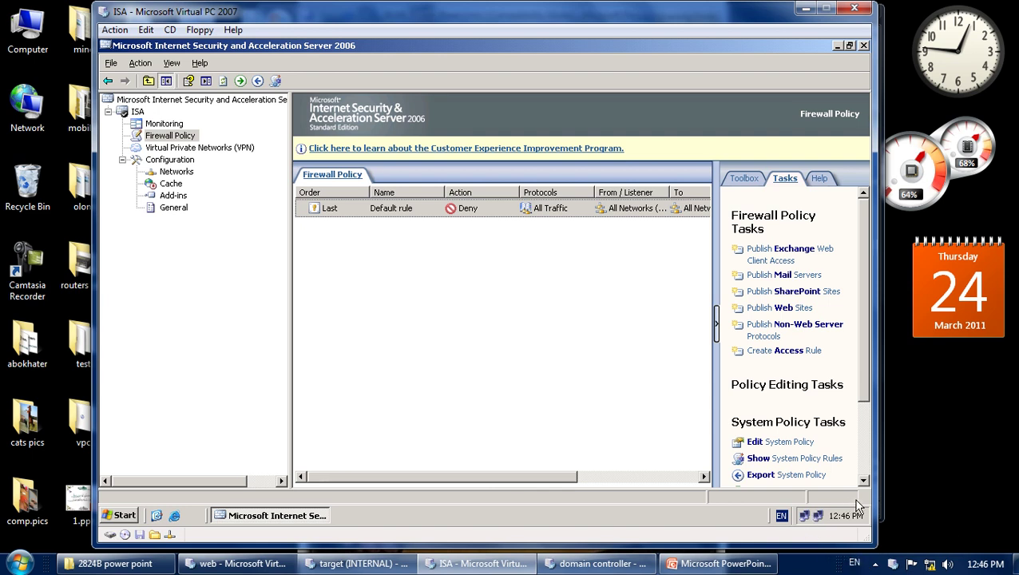
Close the ISA console, refresh the desktop, and bring the target XP VM forward.
{"action": "left_click", "coordinate": [863, 46]}
{"action": "right_click", "coordinate": [490, 234]}
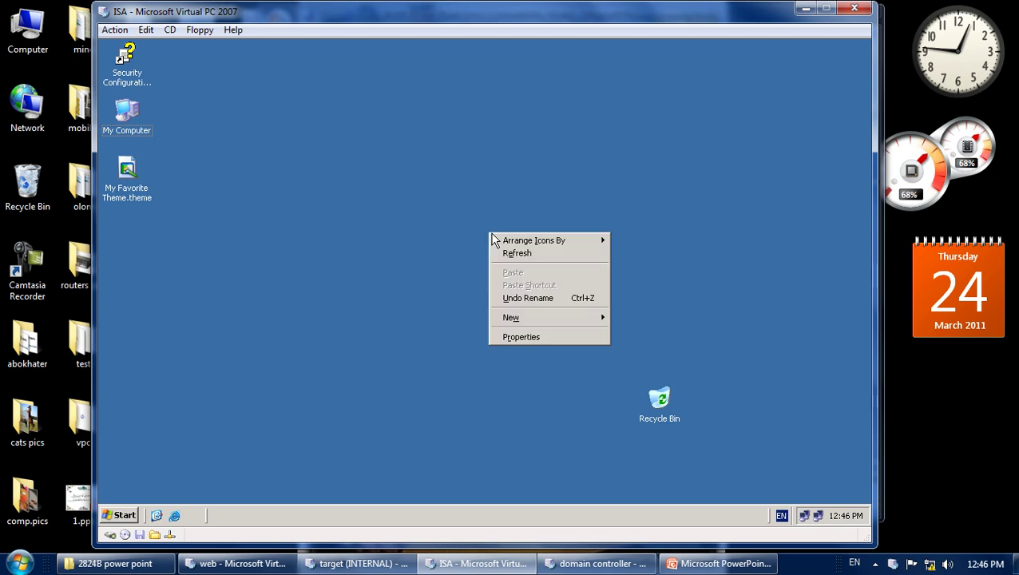
{"action": "left_click", "coordinate": [506, 254]}
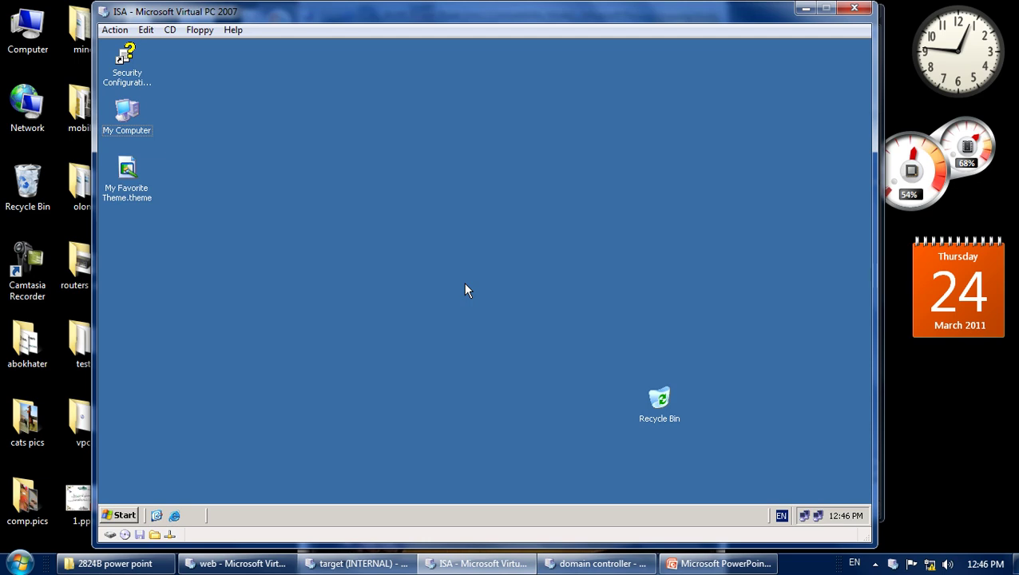
{"action": "right_click", "coordinate": [477, 244]}
{"action": "left_click", "coordinate": [502, 267]}
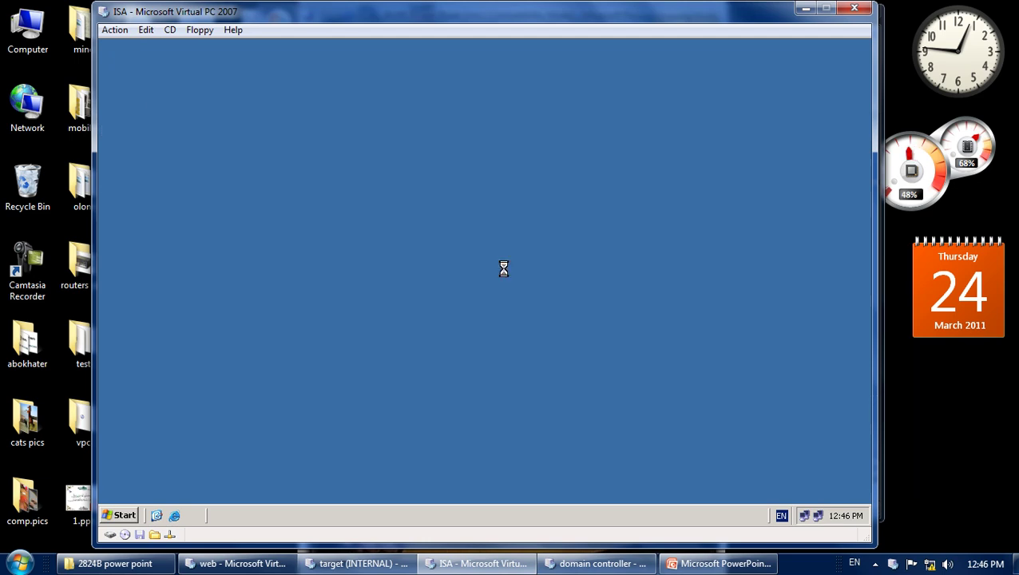
{"action": "left_click", "coordinate": [363, 564]}
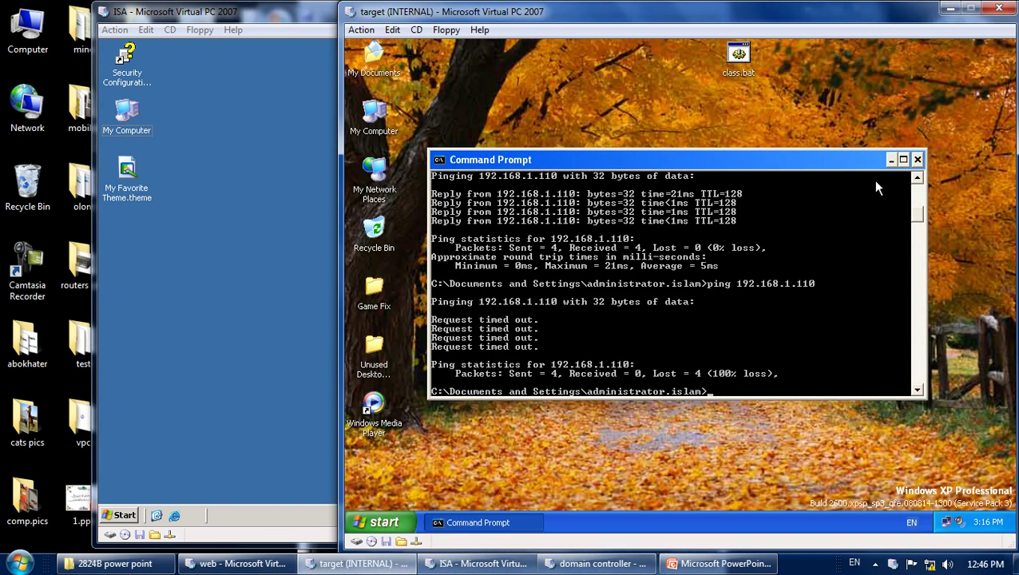
Close the XP Command Prompt and open Administrative Tools from the Control Panel.
{"action": "left_click", "coordinate": [918, 160]}
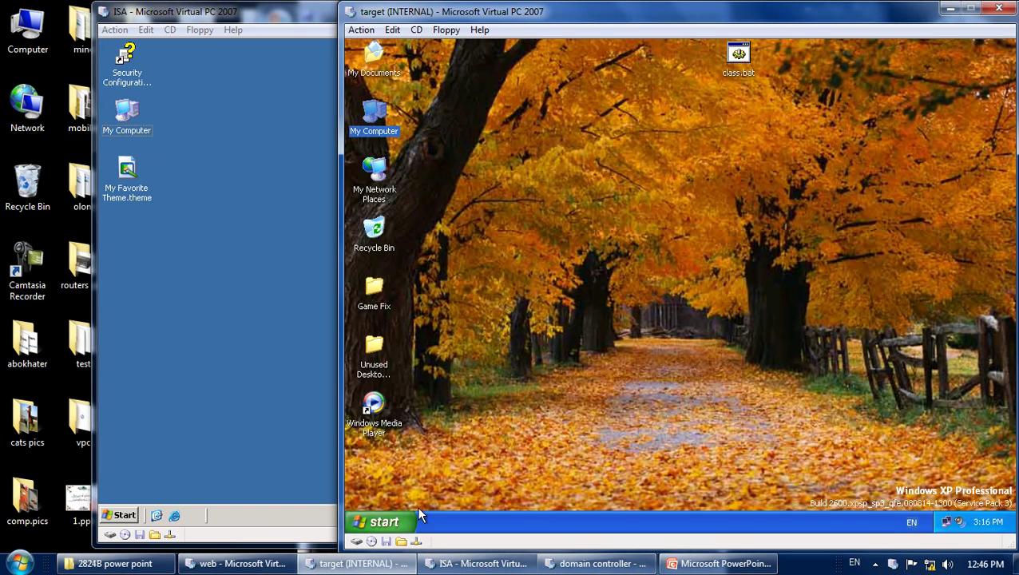
{"action": "left_click", "coordinate": [382, 521]}
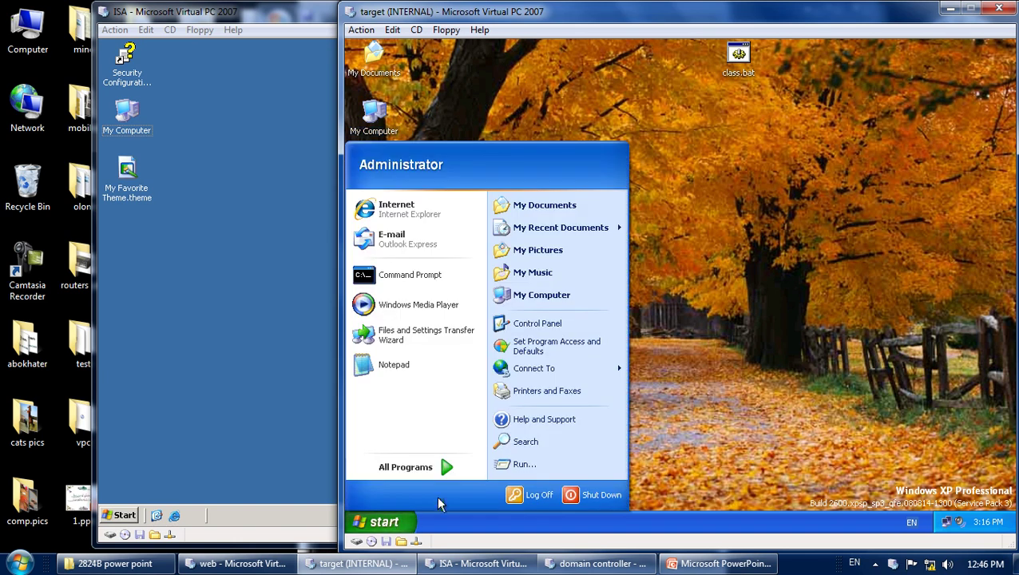
{"action": "mouse_move", "coordinate": [405, 467]}
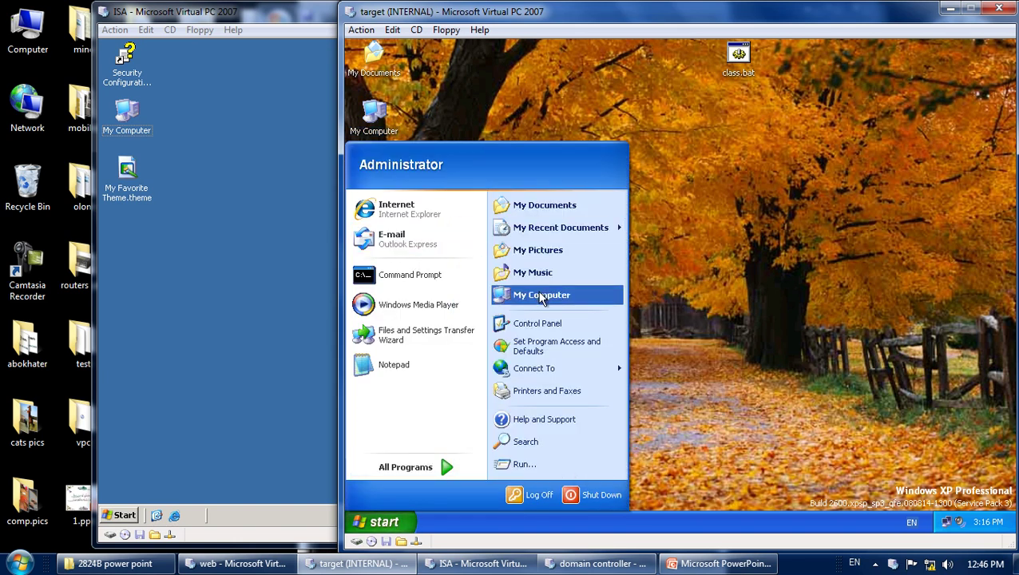
{"action": "left_click", "coordinate": [542, 326]}
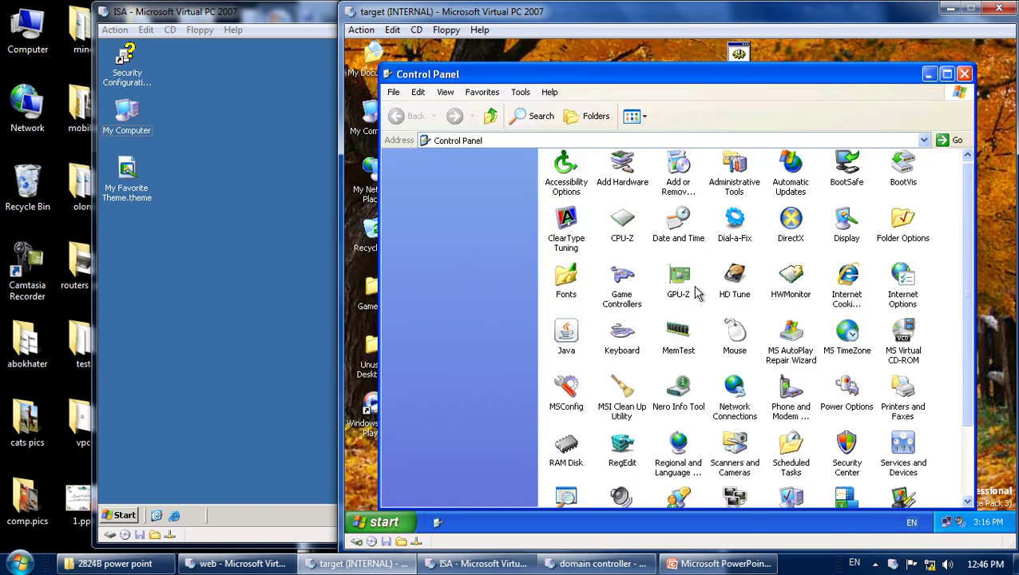
{"action": "double_click", "coordinate": [742, 185]}
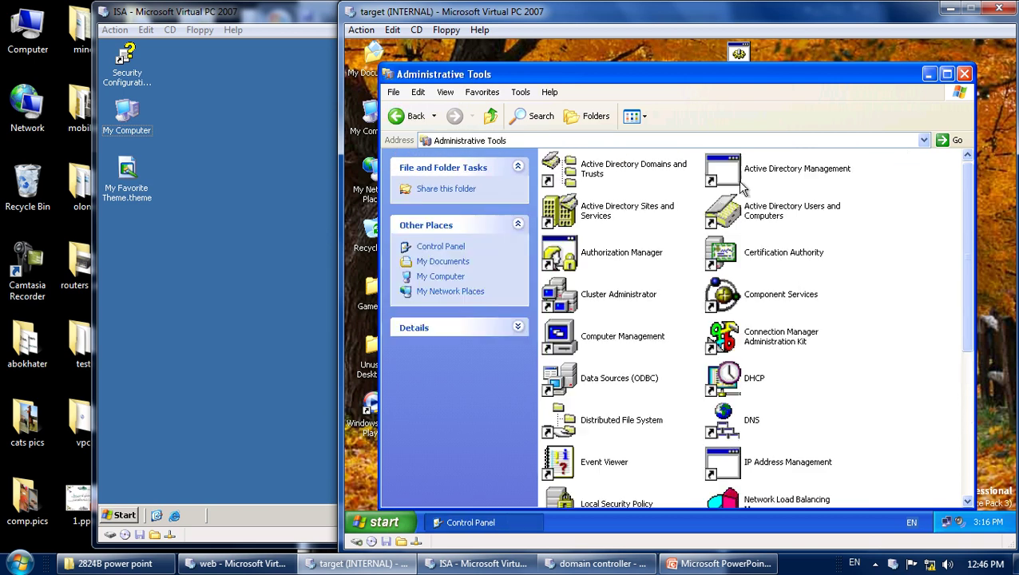
Show Administrative Tools as a List, launch Active Directory Users and Computers, and dismiss the domain-not-found error.
{"action": "left_click", "coordinate": [644, 118]}
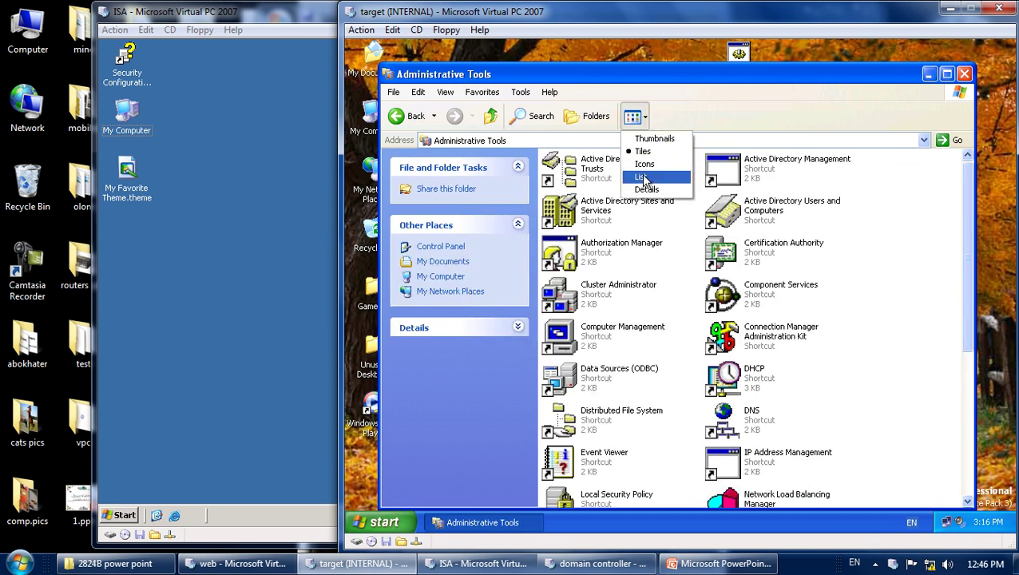
{"action": "left_click", "coordinate": [639, 176]}
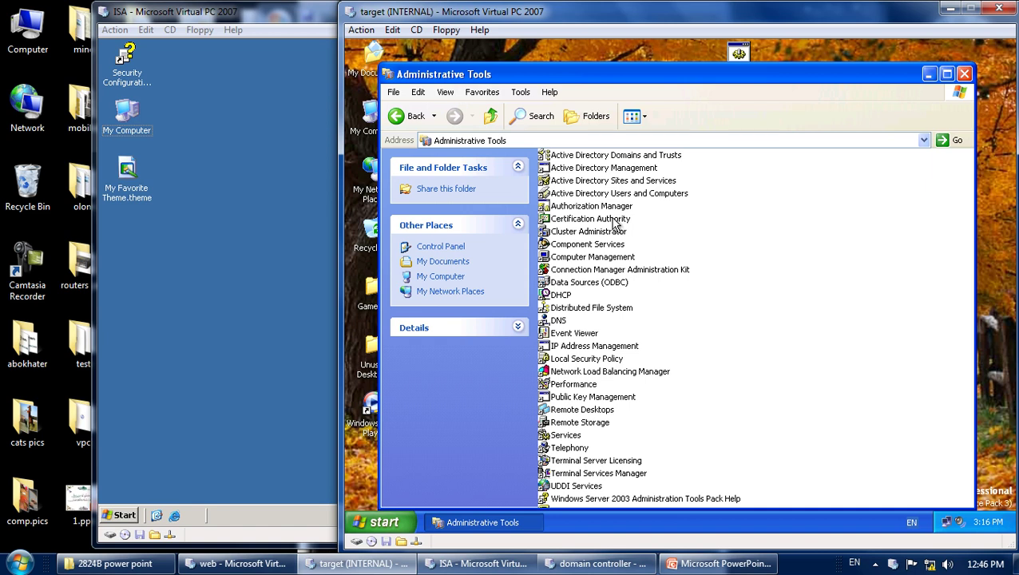
{"action": "left_click", "coordinate": [614, 195]}
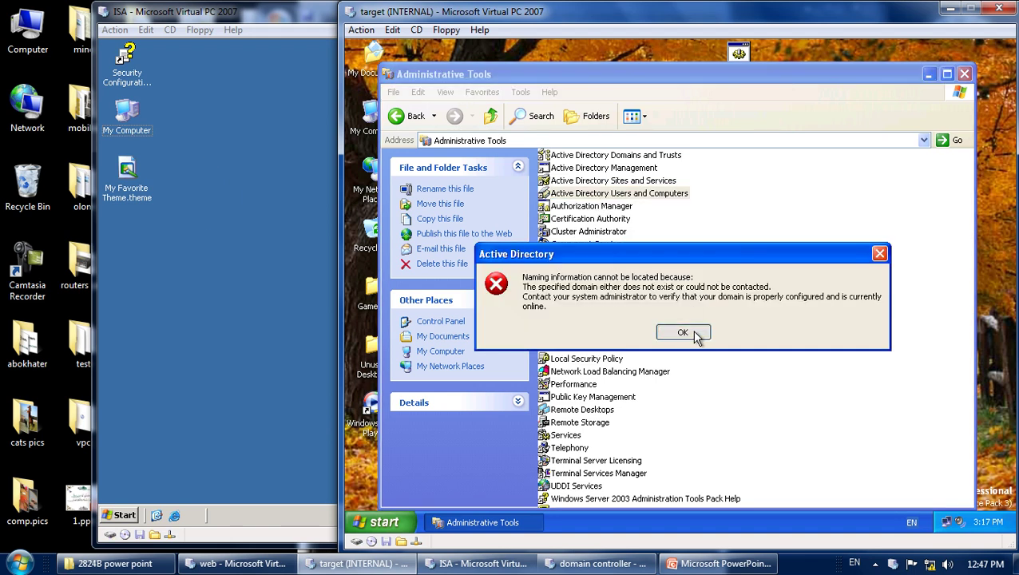
{"action": "left_click", "coordinate": [687, 334]}
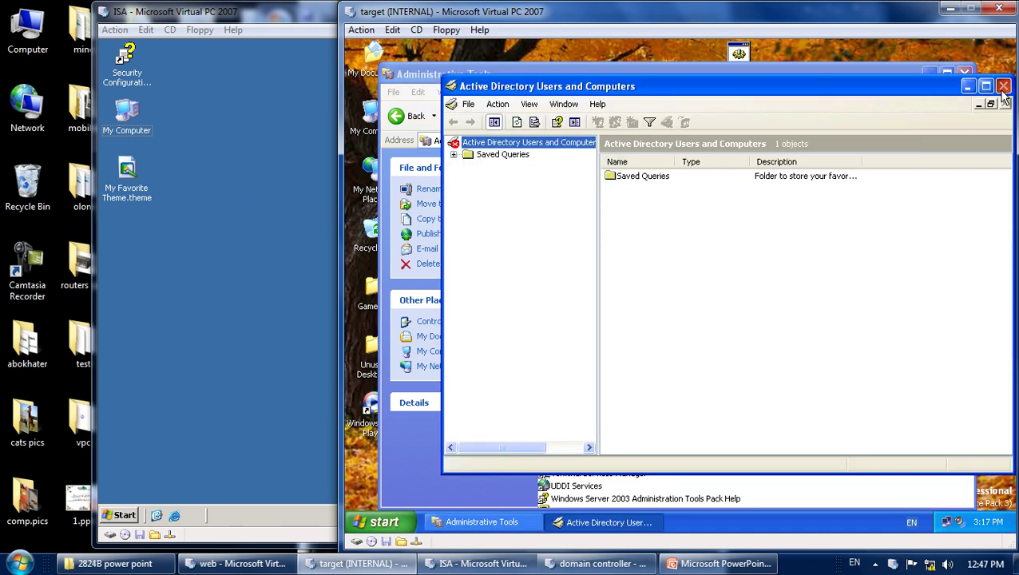
Close the AD console and Administrative Tools, and bring the domain controller VM forward.
{"action": "left_click", "coordinate": [1003, 86]}
{"action": "left_click", "coordinate": [965, 74]}
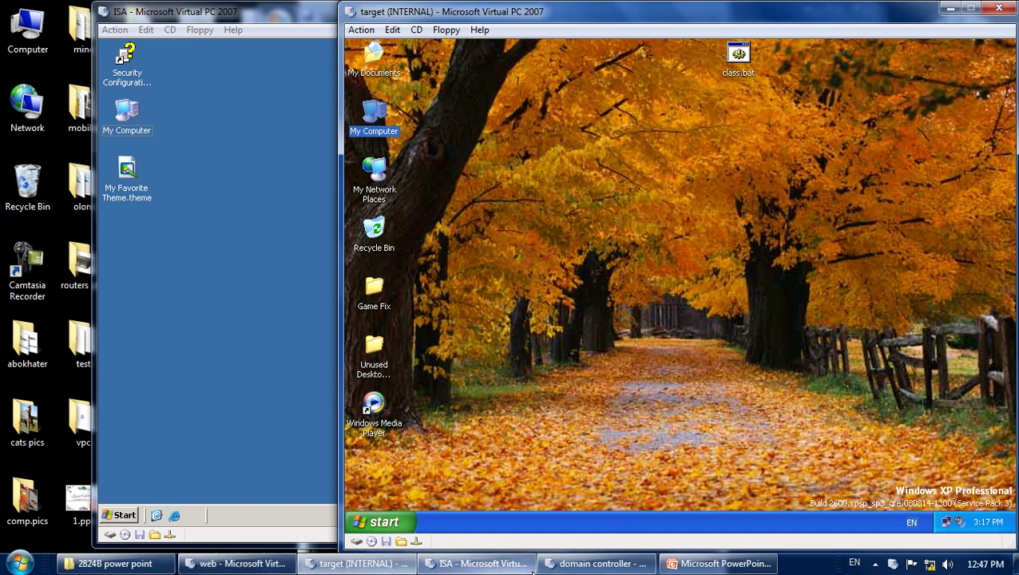
{"action": "left_click", "coordinate": [595, 563]}
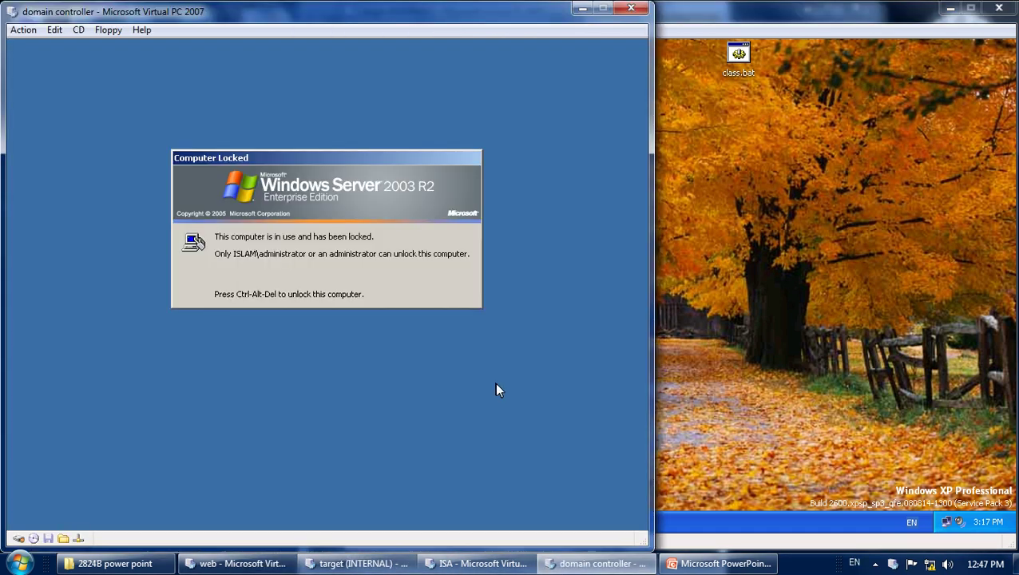
Unlock the domain controller with Ctrl+Alt+Del and the administrator password.
{"action": "key", "text": "ctrl+alt+Delete"}
{"action": "type", "text": "12"}
{"action": "key", "text": "Return"}
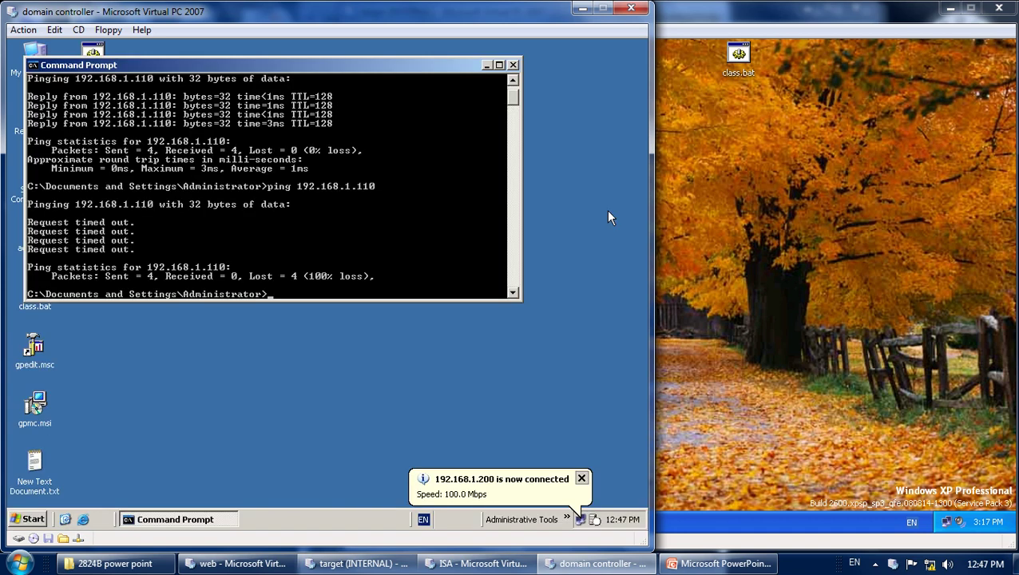
Launch and close Active Directory Users and Computers from the administrative tools list.
{"action": "left_click", "coordinate": [568, 518]}
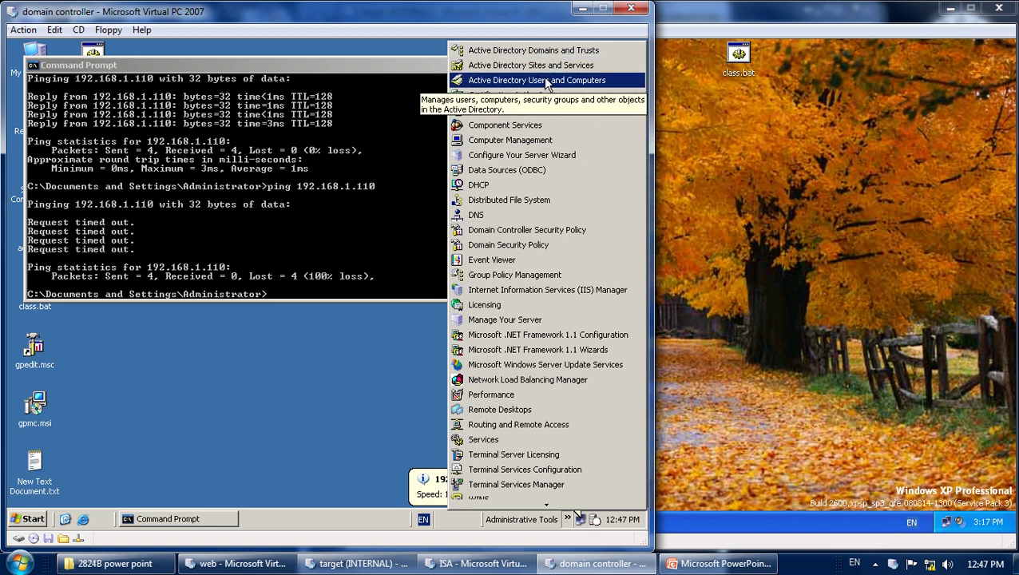
{"action": "left_click", "coordinate": [549, 82]}
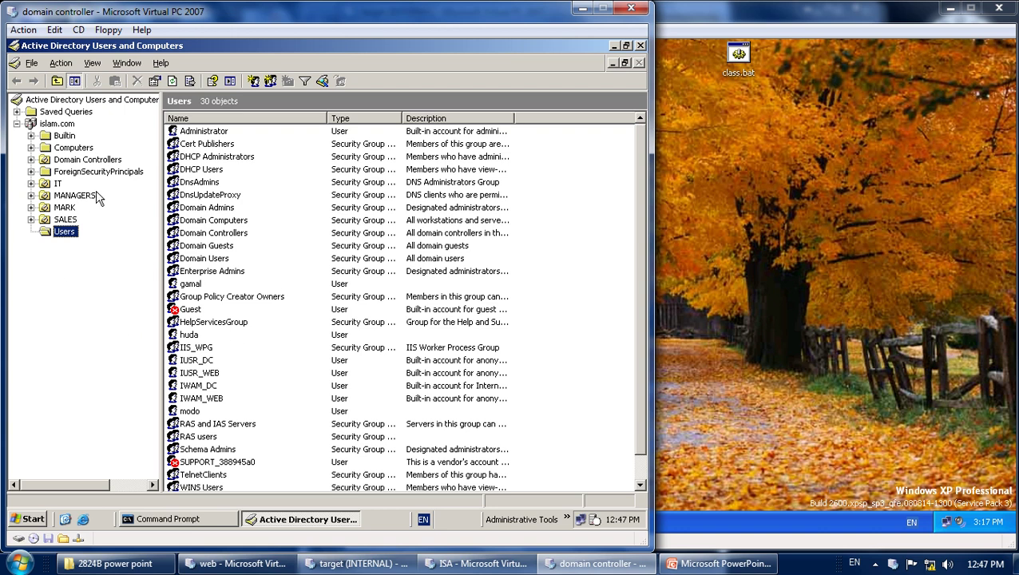
{"action": "left_click", "coordinate": [640, 46]}
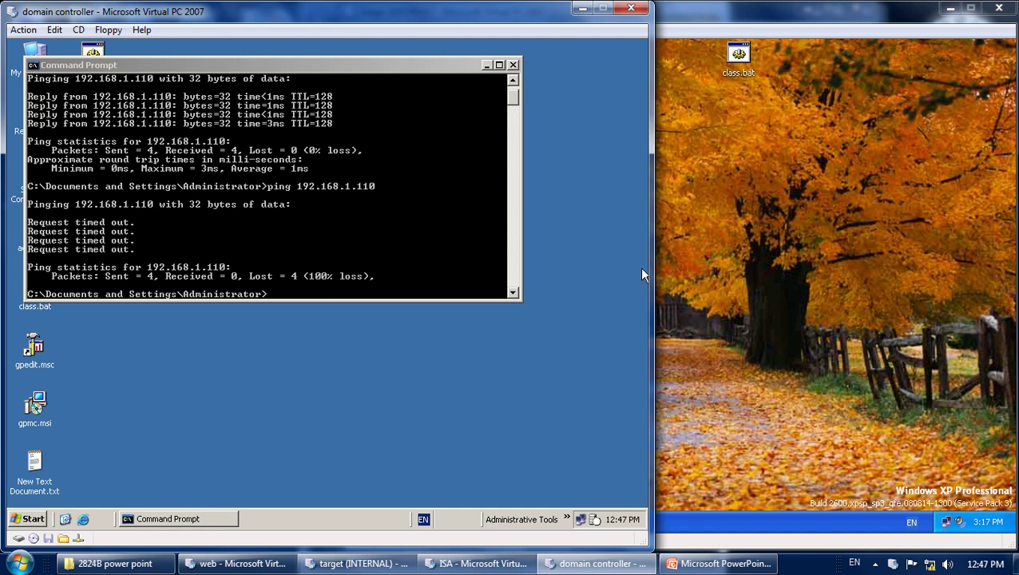
{"action": "left_click", "coordinate": [568, 519]}
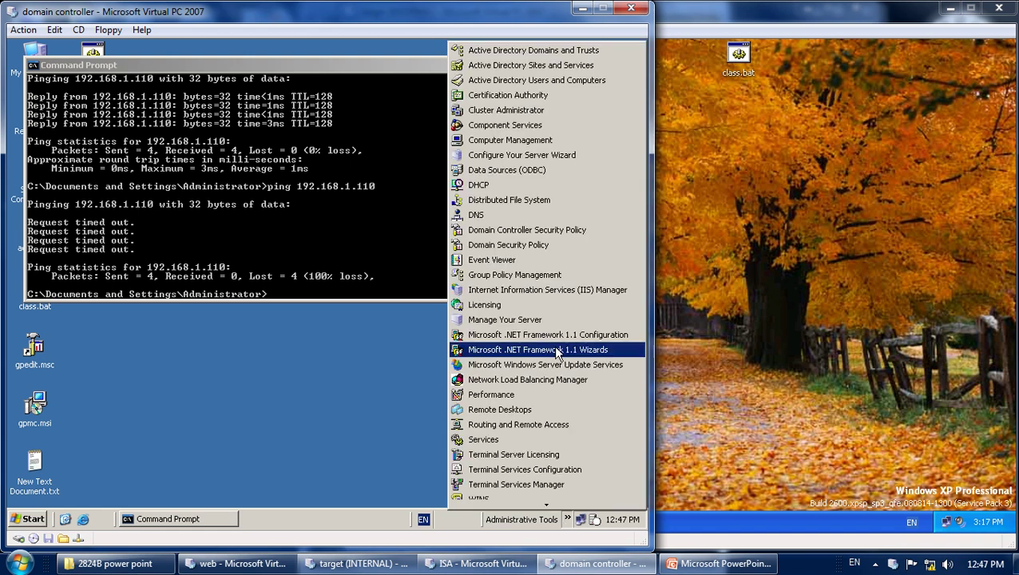
Switch between the XP and domain controller VMs, ending on the ISA VM.
{"action": "left_click", "coordinate": [829, 277]}
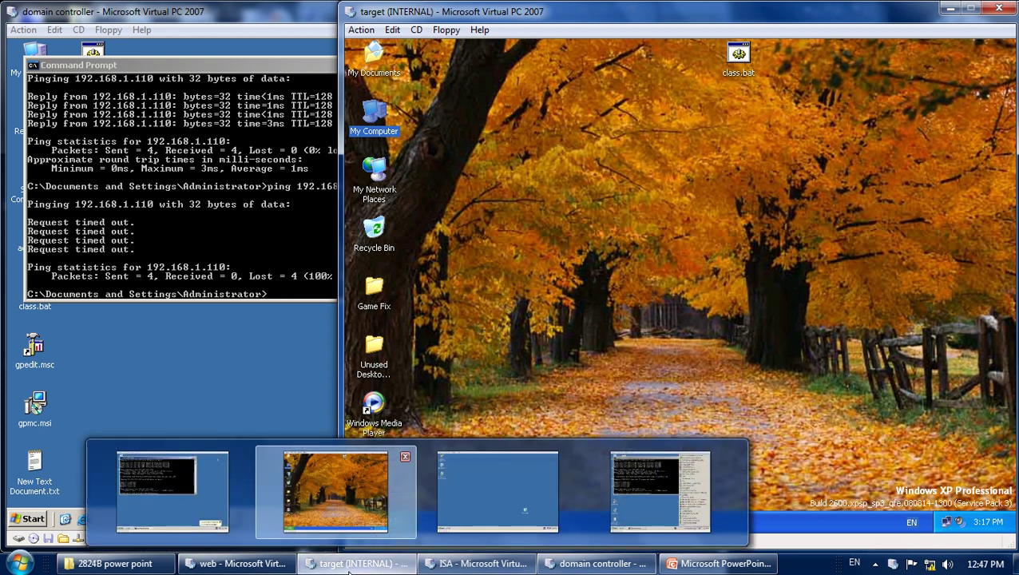
{"action": "left_click", "coordinate": [233, 350]}
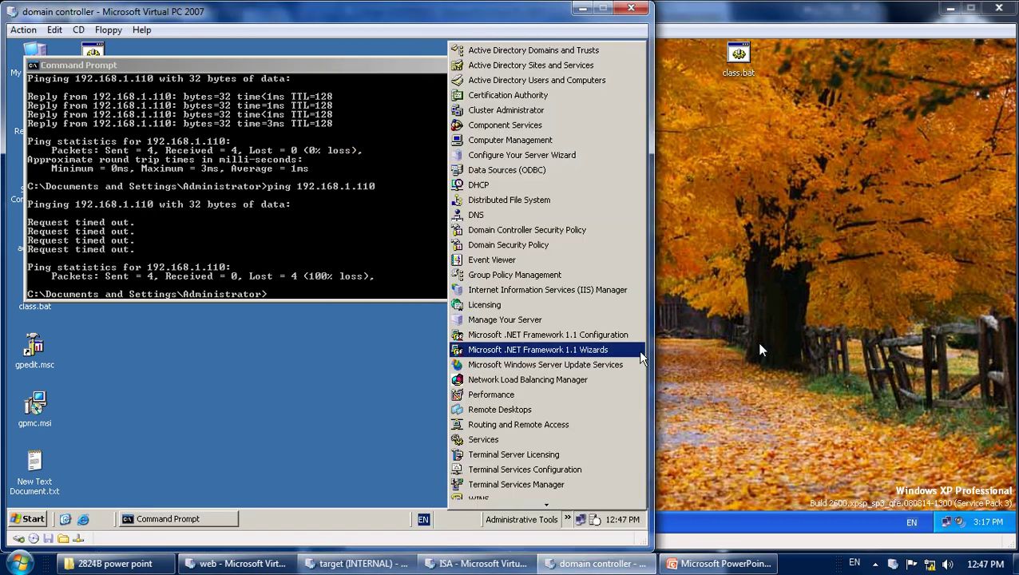
{"action": "left_click", "coordinate": [757, 343]}
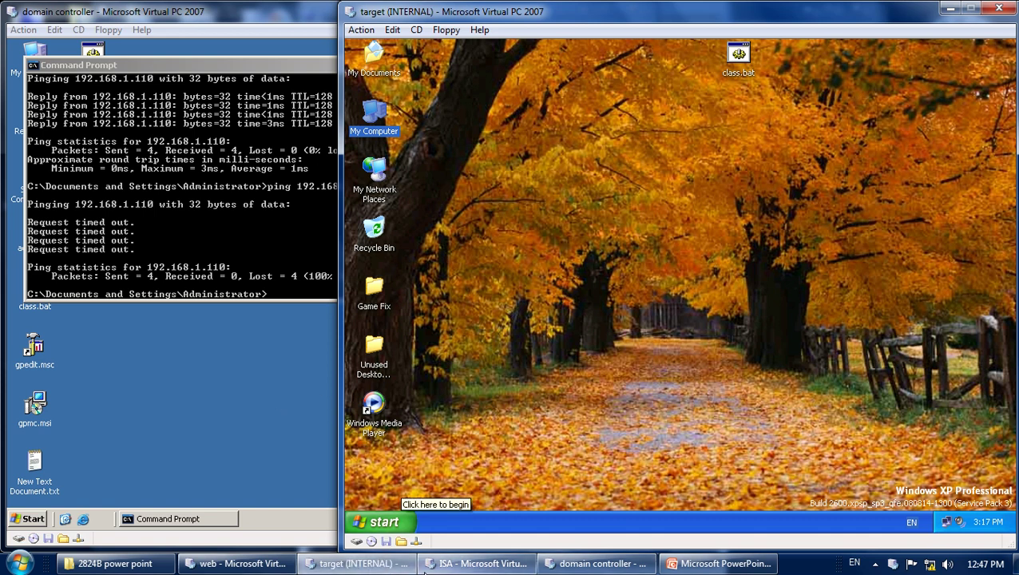
{"action": "left_click", "coordinate": [496, 515]}
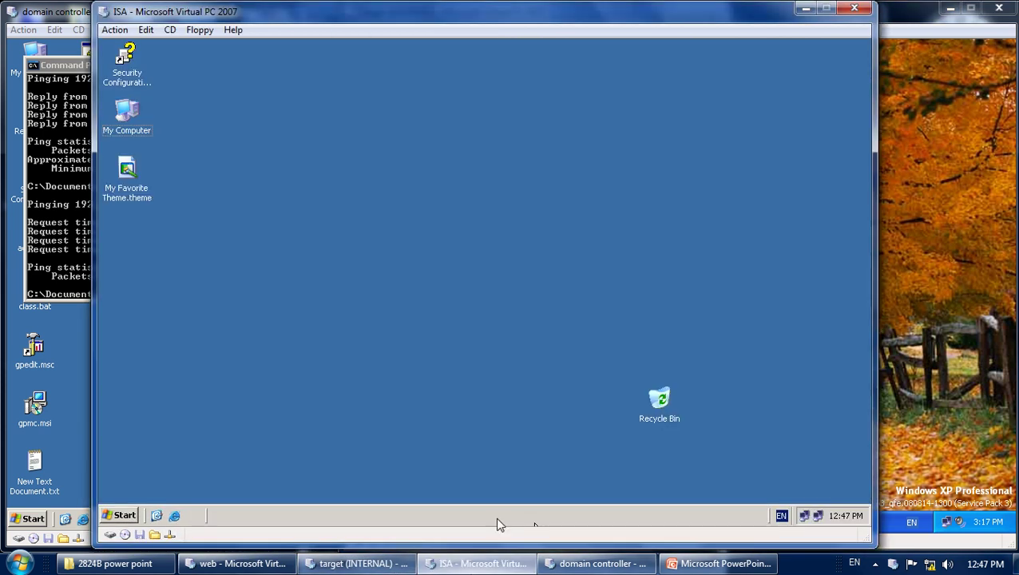
Refresh the ISA desktop and view My Computer's Computer Name tab, highlighting WORKGROUP.
{"action": "right_click", "coordinate": [459, 205]}
{"action": "left_click", "coordinate": [485, 224]}
{"action": "right_click", "coordinate": [128, 122]}
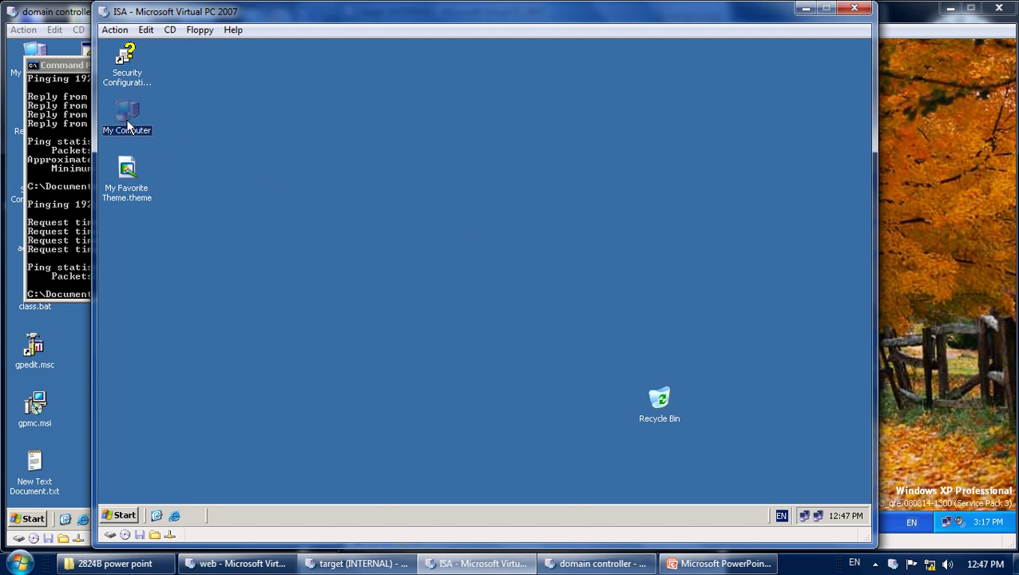
{"action": "left_click", "coordinate": [211, 264]}
{"action": "left_click", "coordinate": [319, 165]}
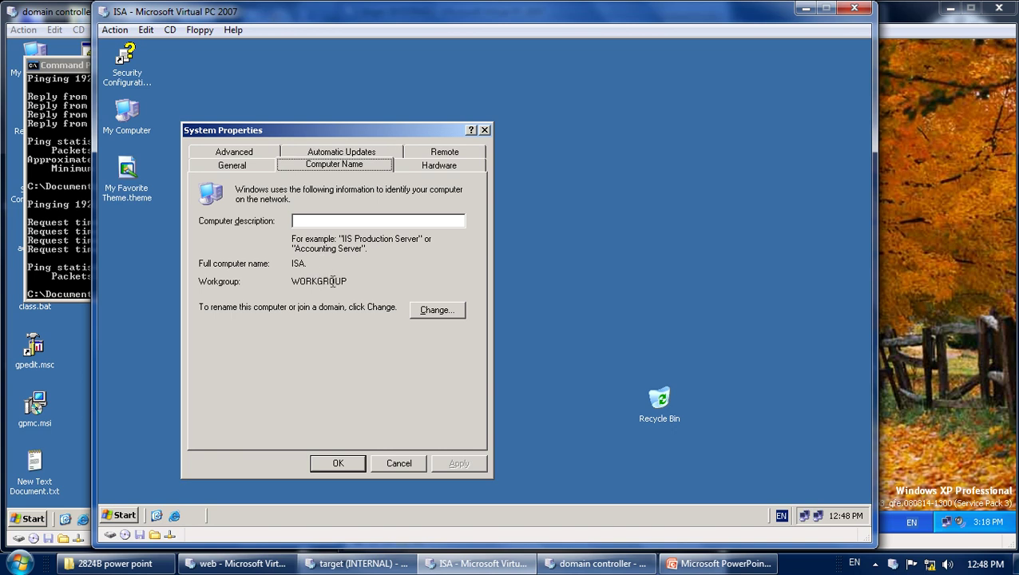
{"action": "left_click_drag", "start_coordinate": [347, 281], "coordinate": [285, 279]}
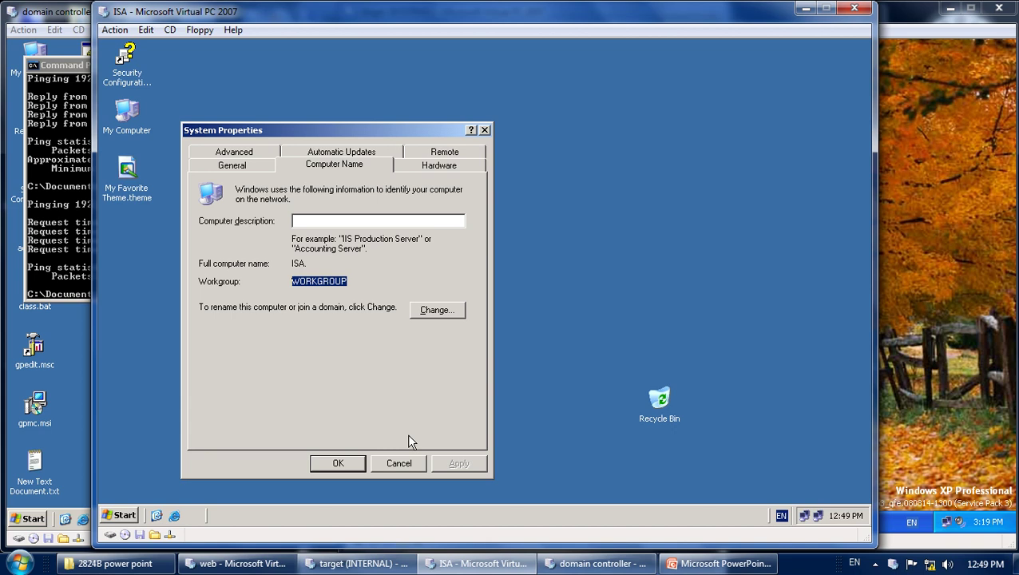
Switch the ISA server's membership to Domain and enter islam.com.
{"action": "left_click", "coordinate": [448, 315]}
{"action": "left_click", "coordinate": [237, 323]}
{"action": "left_click", "coordinate": [240, 336]}
{"action": "type", "text": "islam.com"}
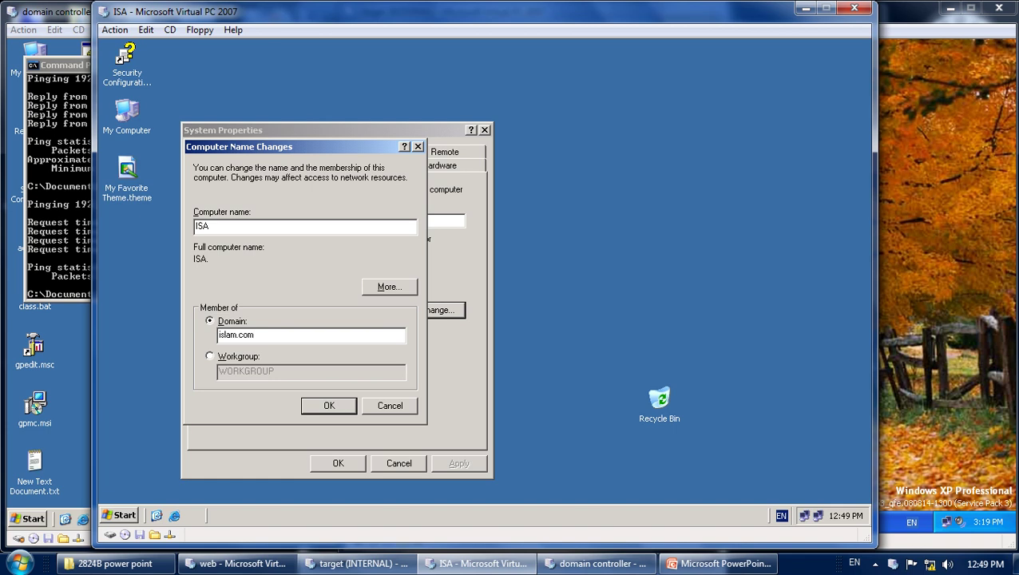
Check the network connection's details for the DNS server address.
{"action": "left_click", "coordinate": [807, 518]}
{"action": "double_click", "coordinate": [808, 518]}
{"action": "left_click", "coordinate": [420, 150]}
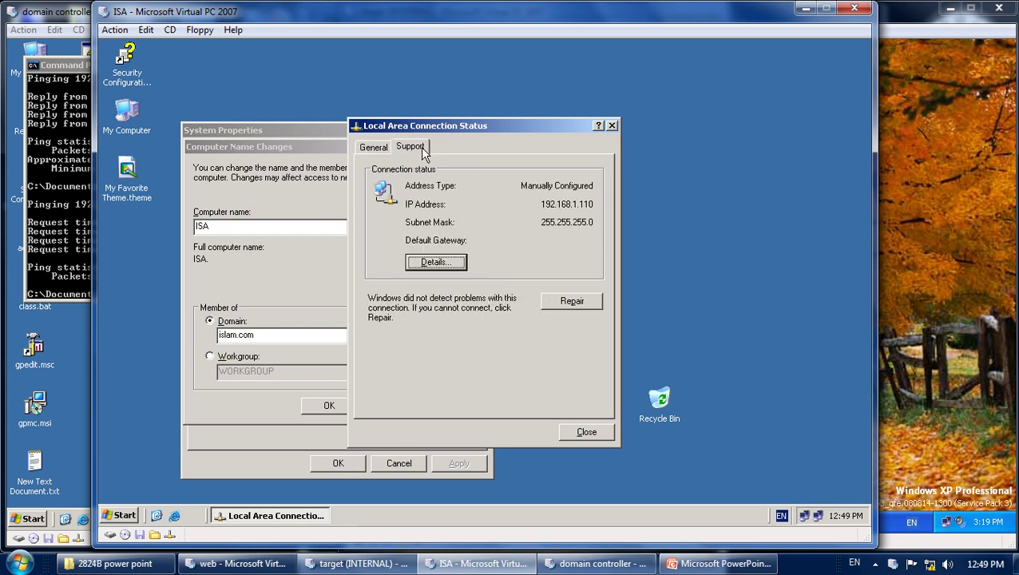
{"action": "left_click", "coordinate": [436, 262]}
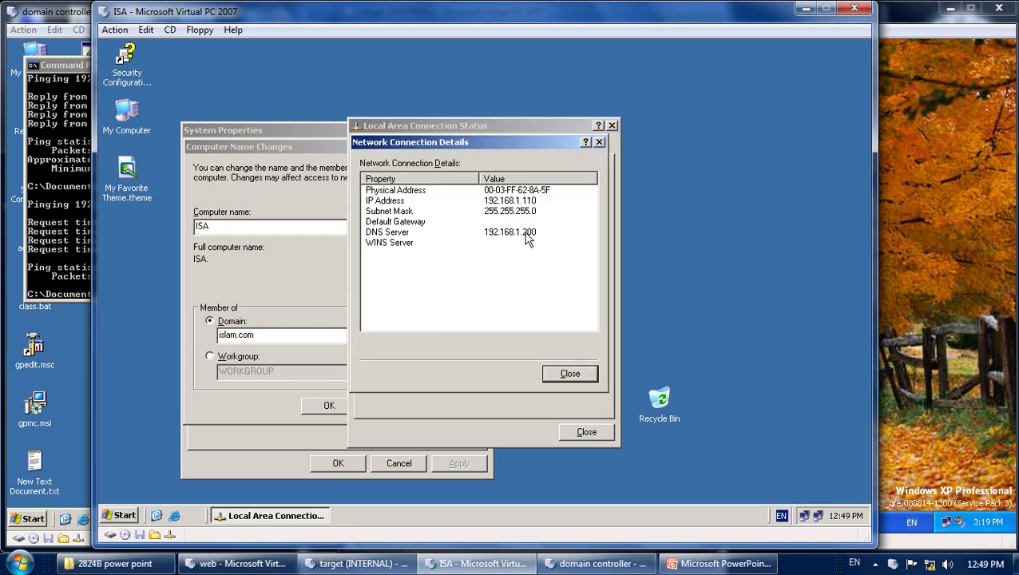
{"action": "left_click", "coordinate": [524, 232]}
{"action": "left_click", "coordinate": [570, 372]}
{"action": "left_click", "coordinate": [588, 434]}
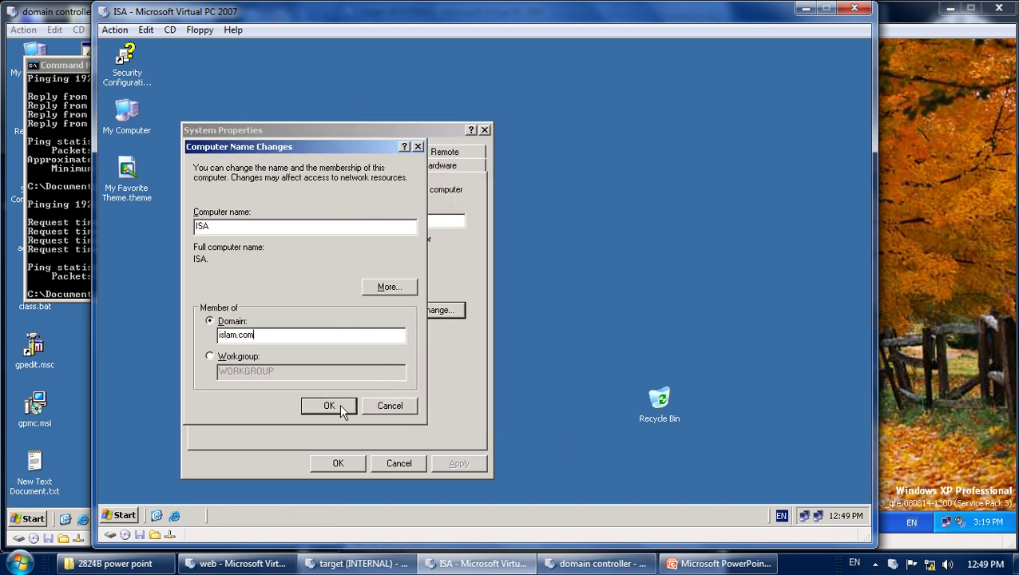
Attempt joining islam.com, dismiss the domain-not-found error, and cancel System Properties.
{"action": "left_click", "coordinate": [341, 408]}
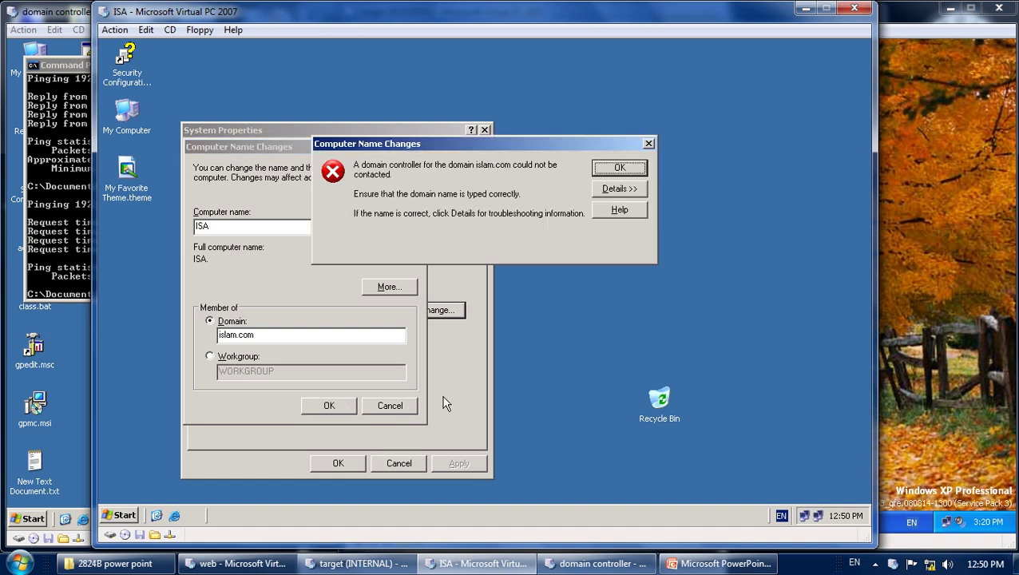
{"action": "left_click", "coordinate": [621, 168]}
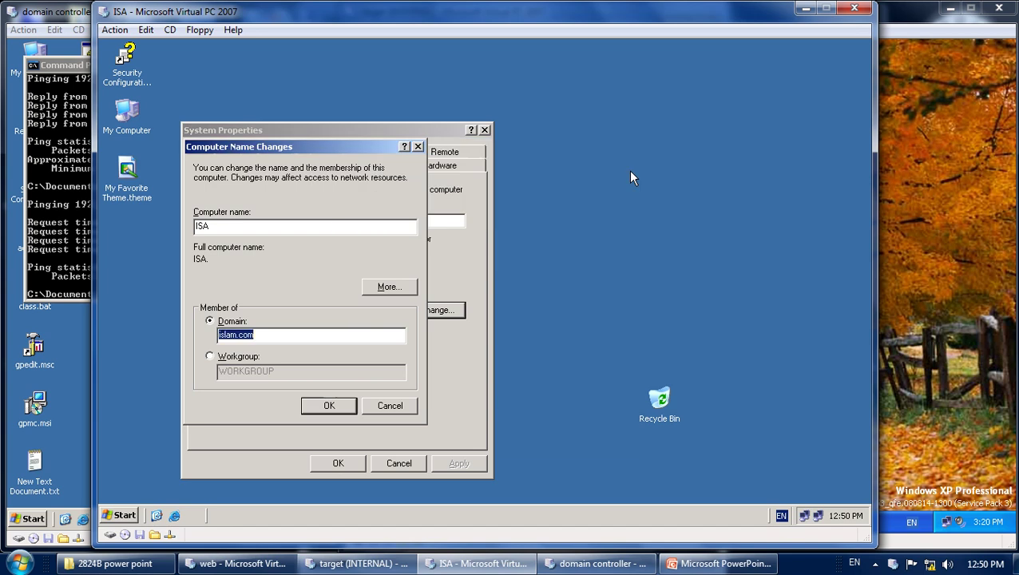
{"action": "left_click", "coordinate": [390, 406]}
{"action": "left_click", "coordinate": [397, 464]}
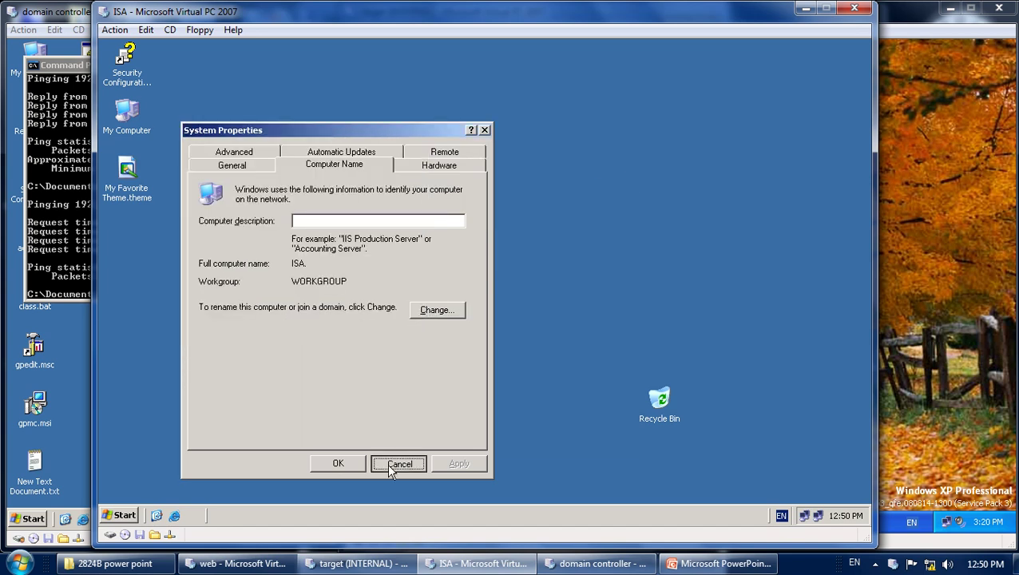
Restart the ISA server with reason Hardware: Maintenance (Planned).
{"action": "right_click", "coordinate": [367, 262]}
{"action": "left_click", "coordinate": [381, 278]}
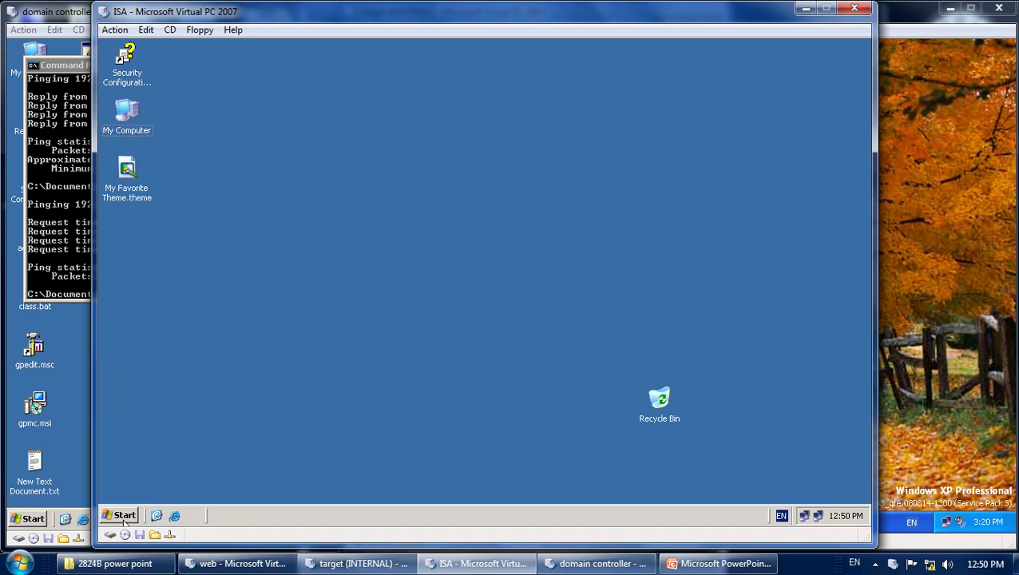
{"action": "left_click", "coordinate": [120, 515]}
{"action": "left_click", "coordinate": [335, 490]}
{"action": "left_click", "coordinate": [537, 185]}
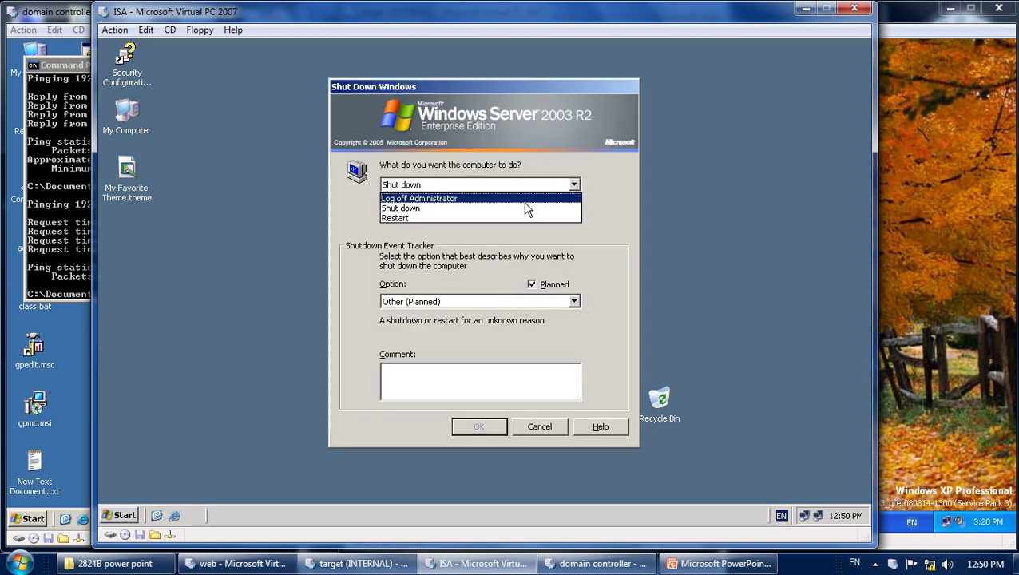
{"action": "left_click", "coordinate": [503, 219]}
{"action": "left_click", "coordinate": [477, 302]}
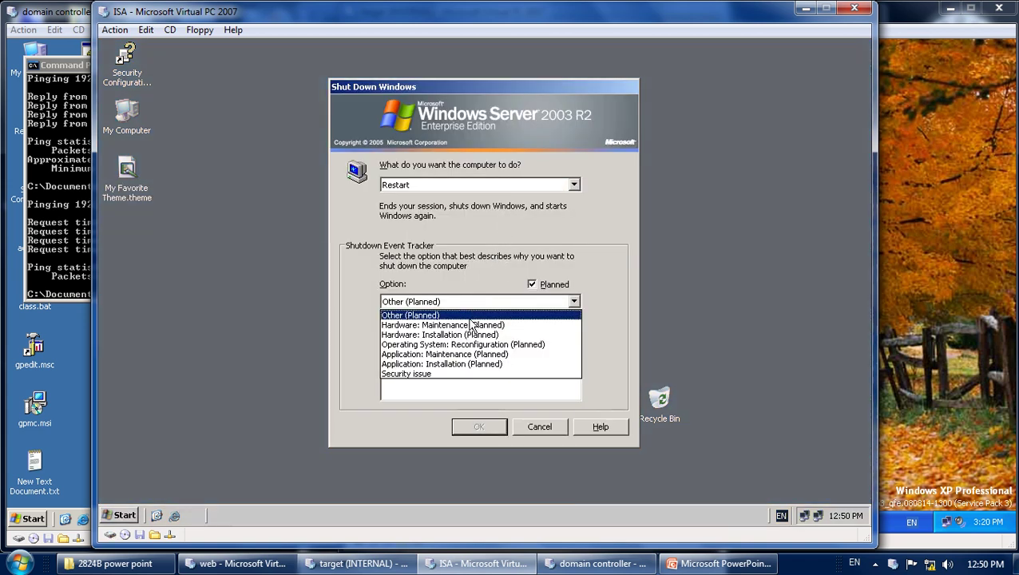
{"action": "left_click", "coordinate": [471, 326]}
{"action": "left_click", "coordinate": [474, 428]}
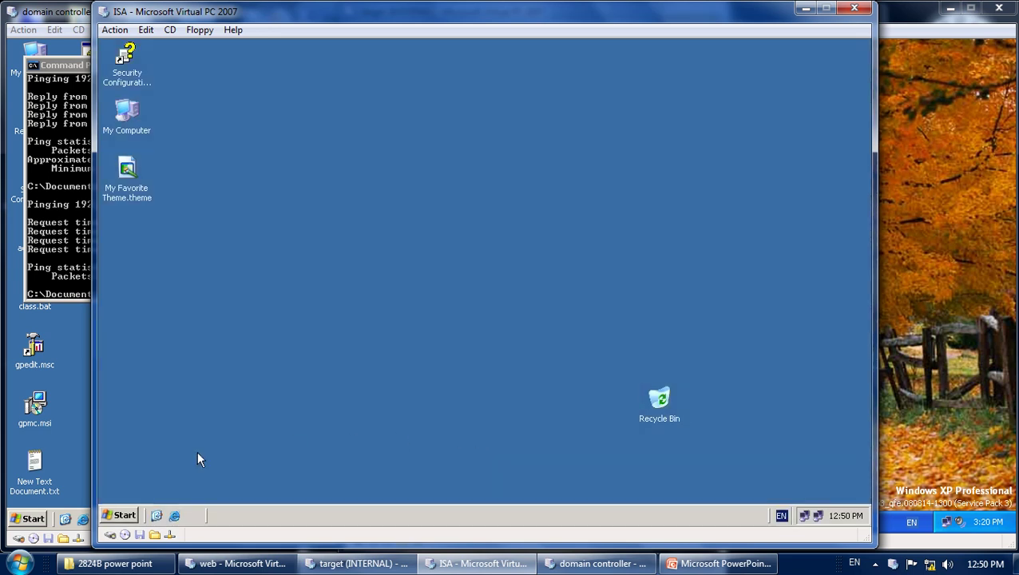
Restart the domain controller with reason Hardware: Installation (Planned).
{"action": "left_click", "coordinate": [548, 566]}
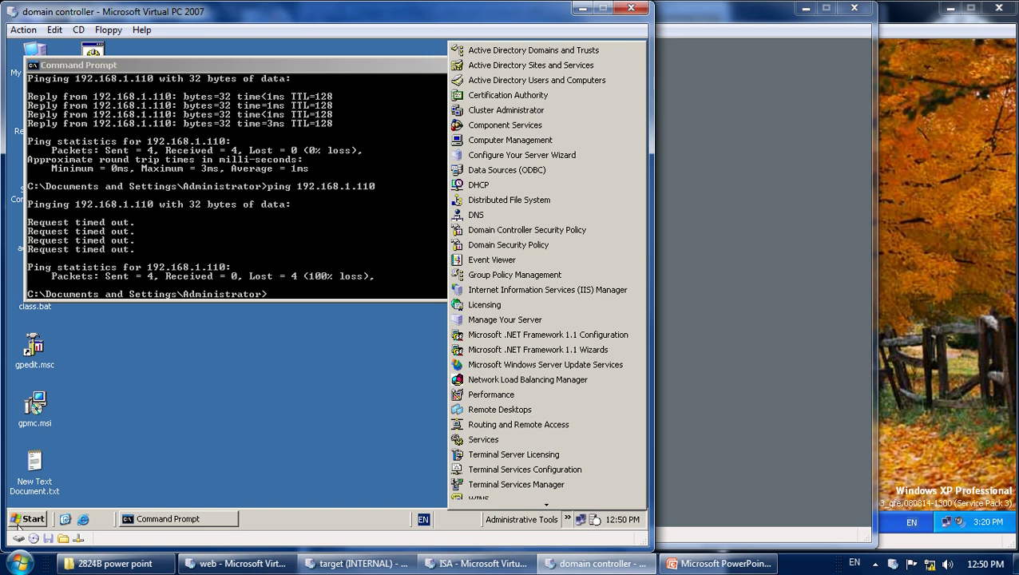
{"action": "left_click", "coordinate": [24, 520]}
{"action": "left_click", "coordinate": [24, 520]}
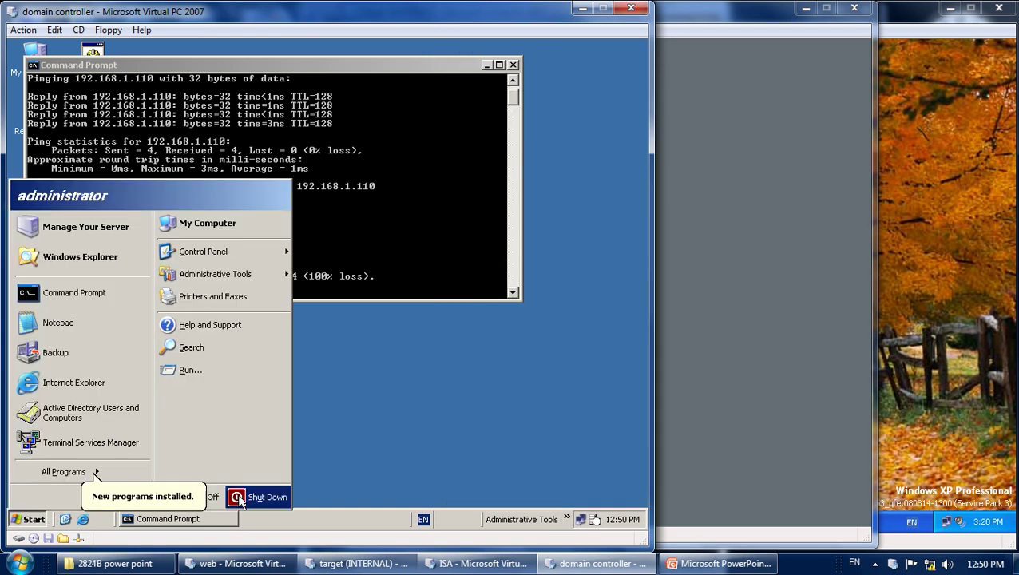
{"action": "left_click", "coordinate": [256, 496]}
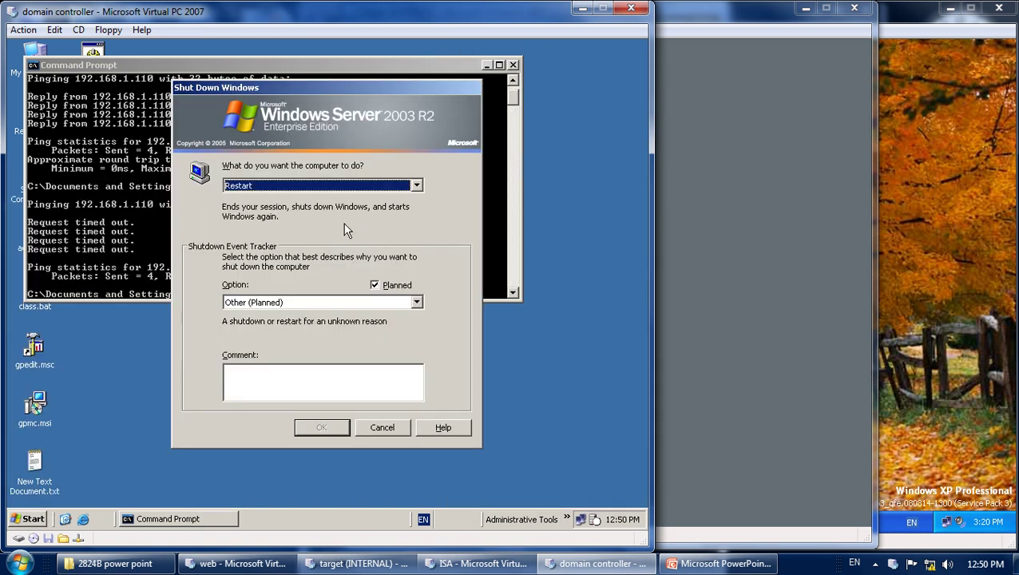
{"action": "left_click", "coordinate": [339, 302]}
{"action": "left_click", "coordinate": [325, 333]}
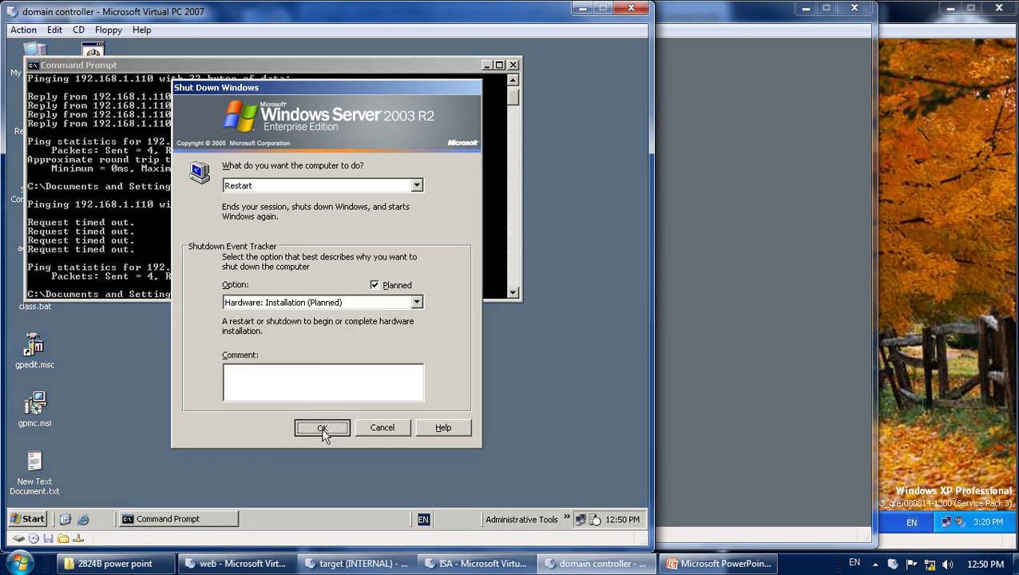
{"action": "left_click", "coordinate": [322, 426]}
Return to the ISA VM and bring up its Windows log-on prompt.
{"action": "left_click", "coordinate": [876, 566]}
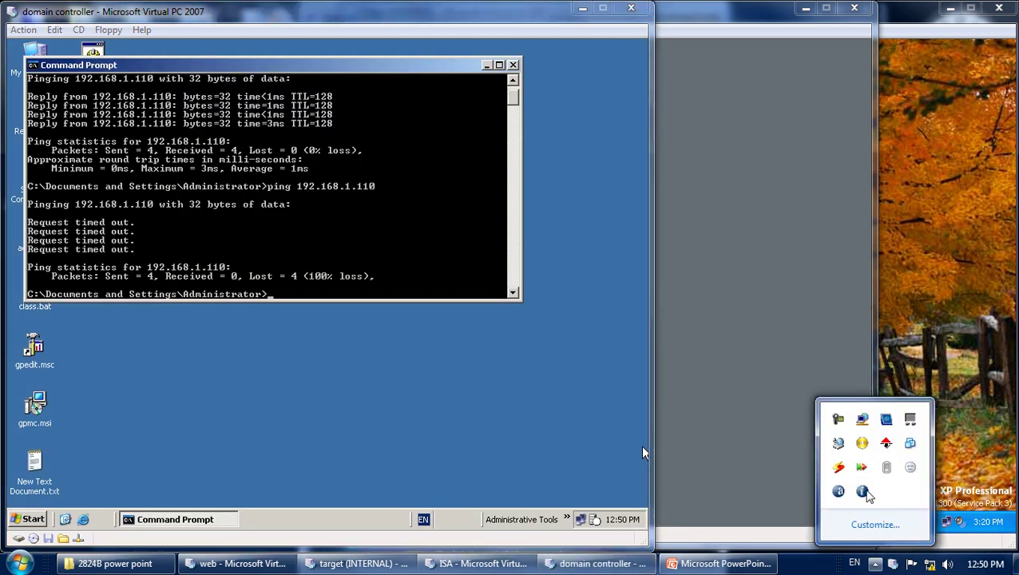
{"action": "left_click", "coordinate": [839, 419]}
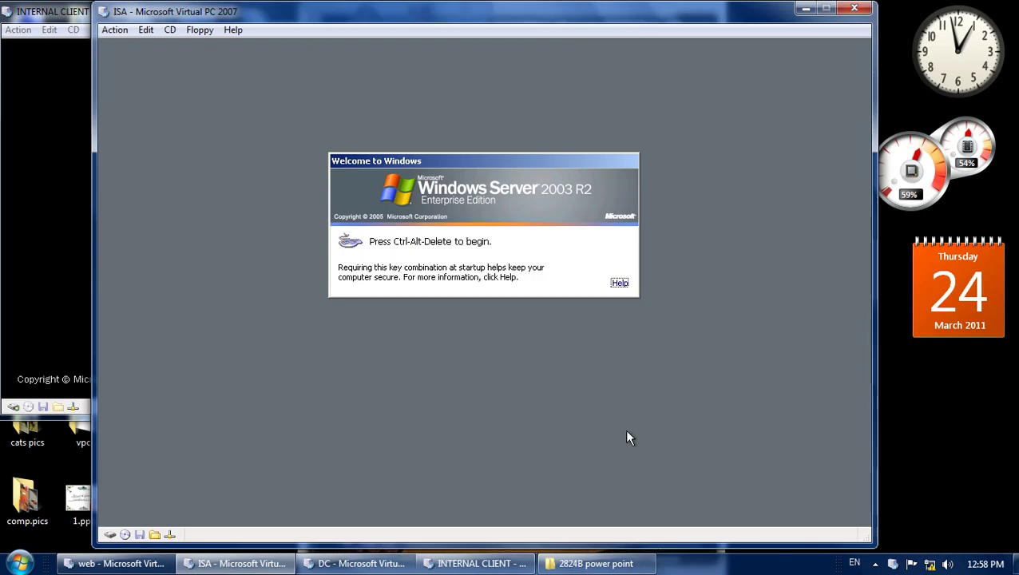
{"action": "key", "text": "alt+Delete"}
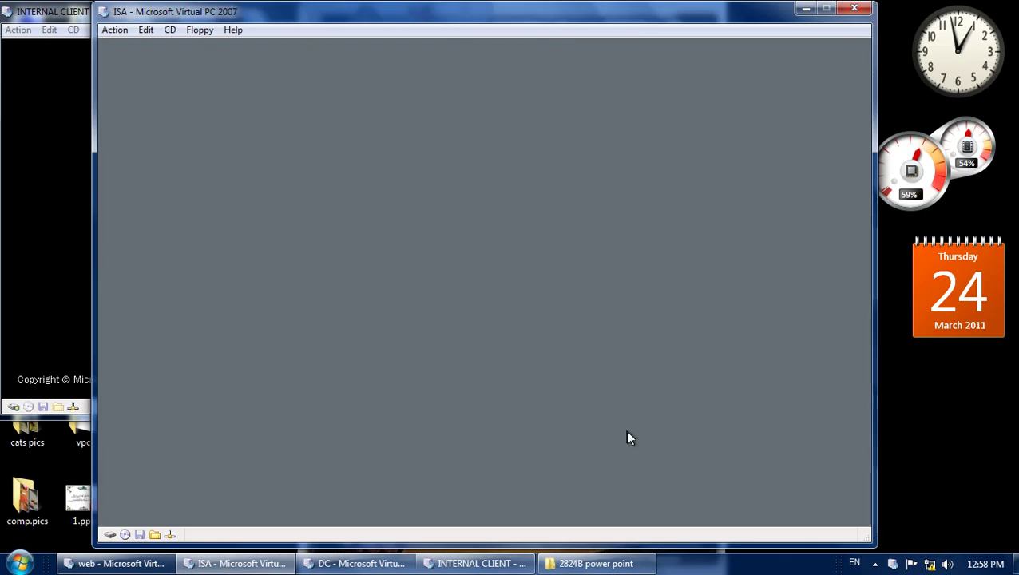
Log on to the ISA VM with the administrator password and open Local Disk (C:).
{"action": "type", "text": "Pa$$w0rd"}
{"action": "key", "text": "Return"}
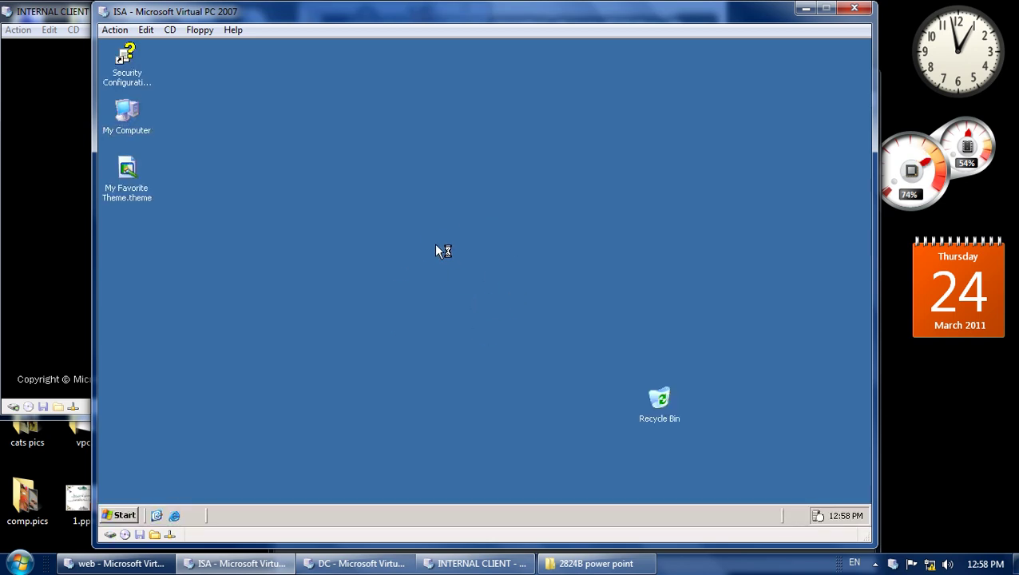
{"action": "left_click", "coordinate": [140, 117]}
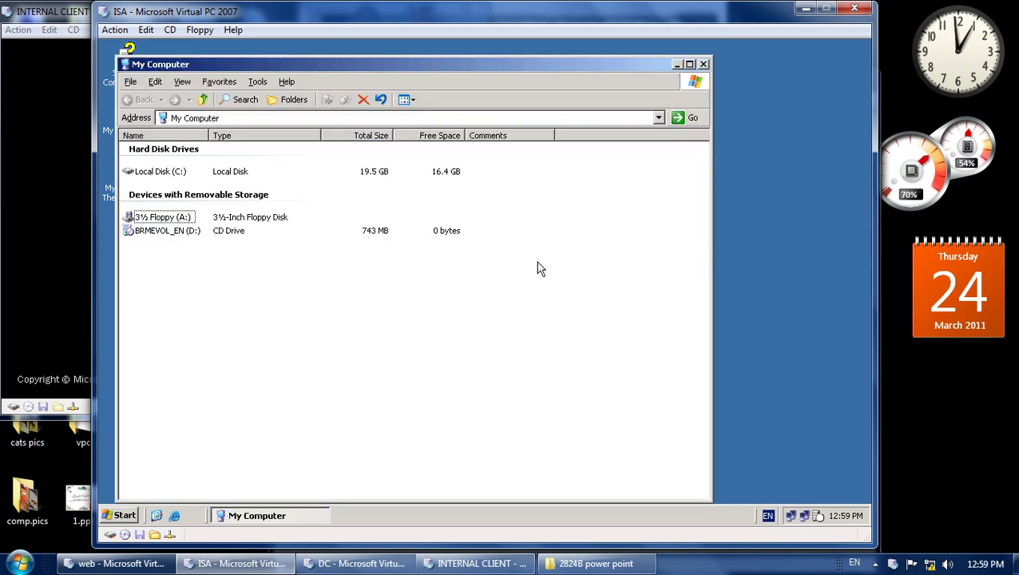
{"action": "double_click", "coordinate": [172, 173]}
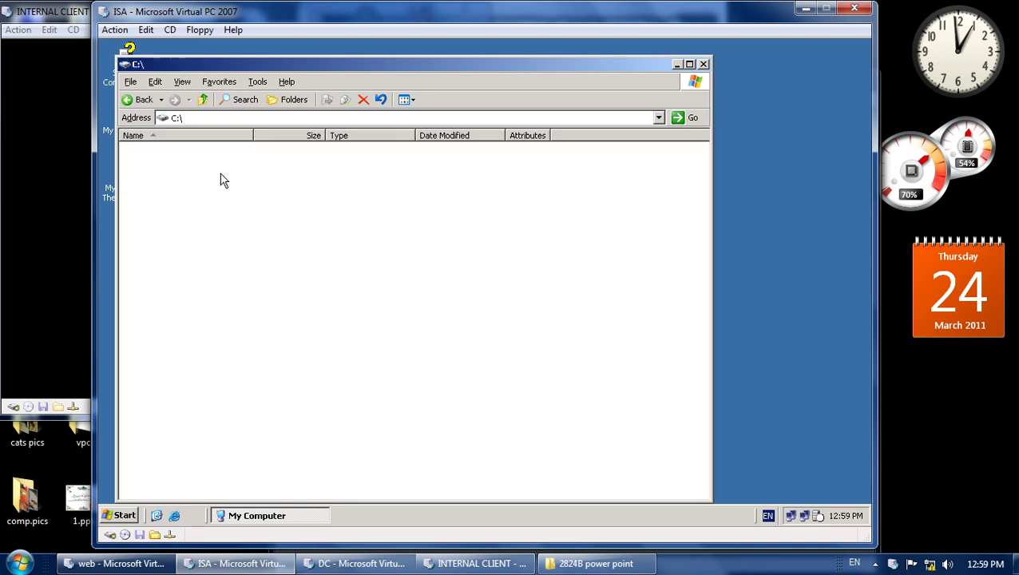
Open the isa 2006 sp1 folder and launch the ISA2006-KB943462 installer.
{"action": "left_click_drag", "start_coordinate": [302, 64], "coordinate": [397, 54]}
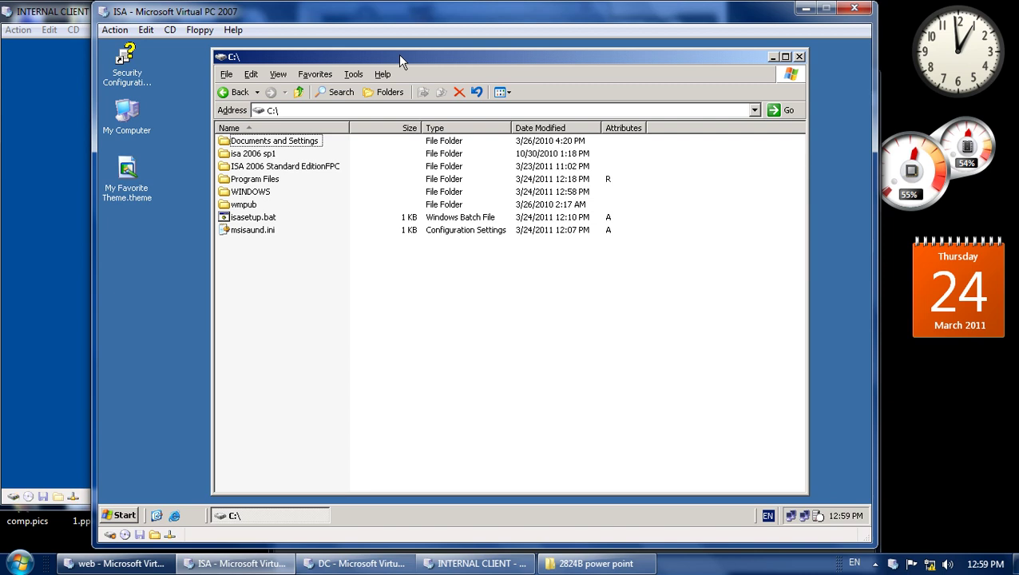
{"action": "left_click", "coordinate": [252, 158]}
{"action": "double_click", "coordinate": [269, 160]}
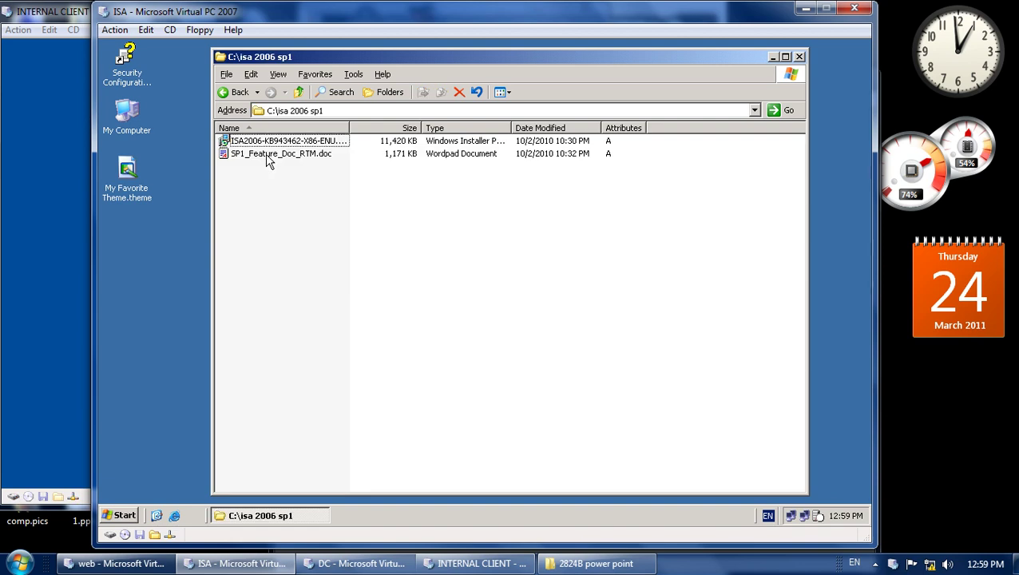
{"action": "double_click", "coordinate": [271, 142]}
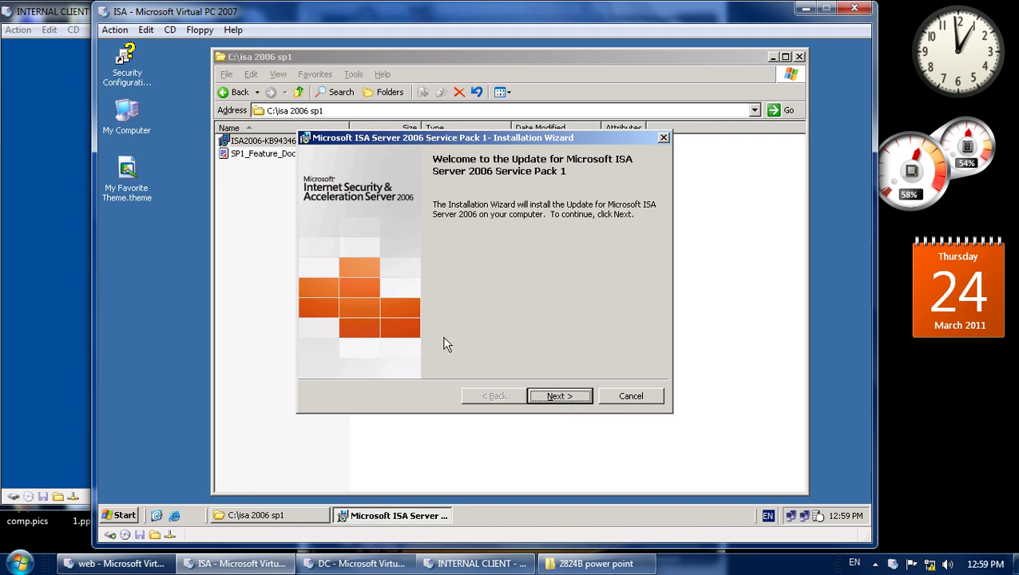
Accept the SP1 licence, install the service pack, and return focus to the ISA VM.
{"action": "left_click", "coordinate": [557, 391]}
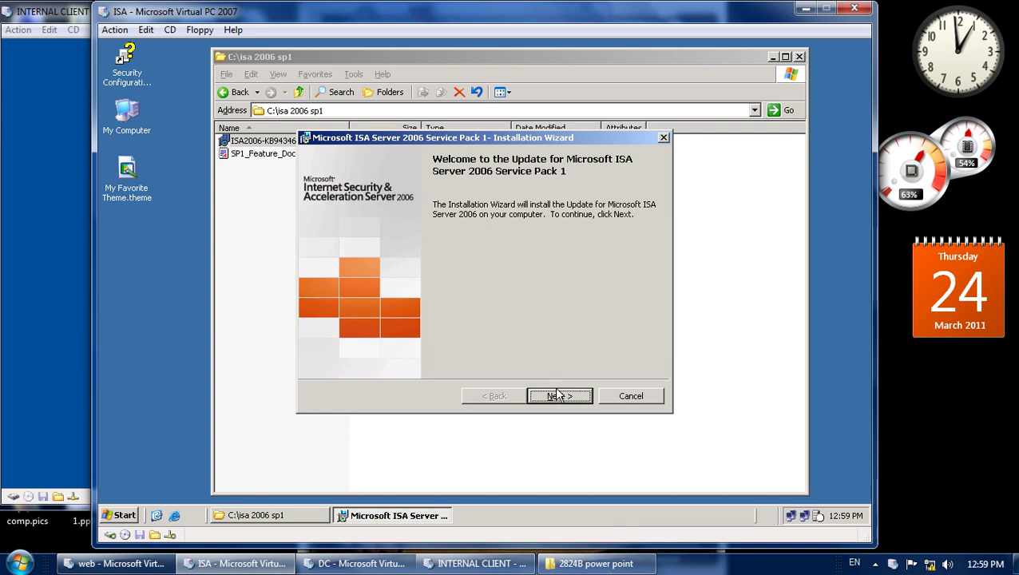
{"action": "left_click", "coordinate": [446, 345]}
{"action": "left_click", "coordinate": [555, 396]}
{"action": "left_click", "coordinate": [561, 396]}
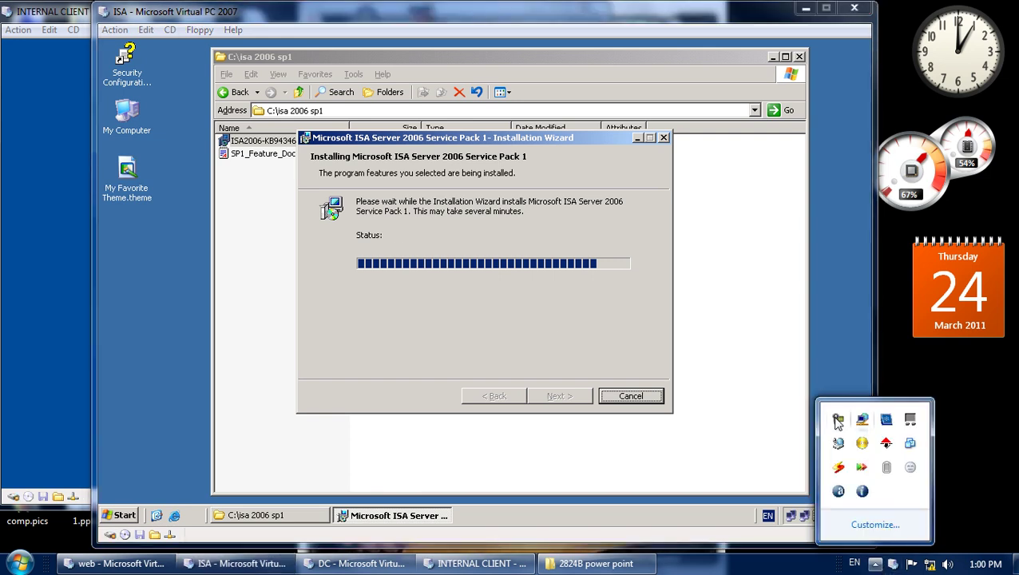
{"action": "left_click", "coordinate": [838, 418]}
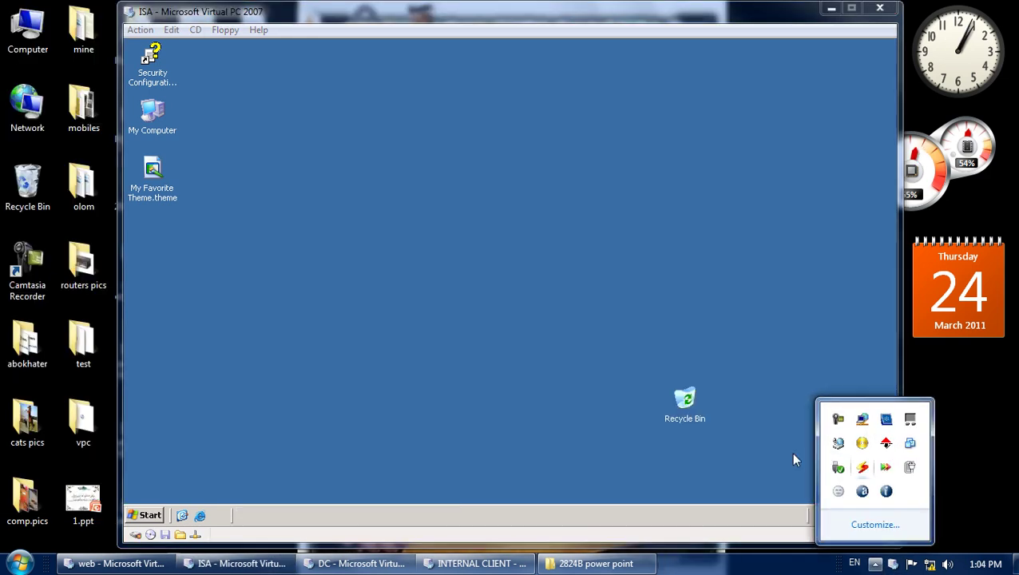
{"action": "left_click", "coordinate": [793, 460]}
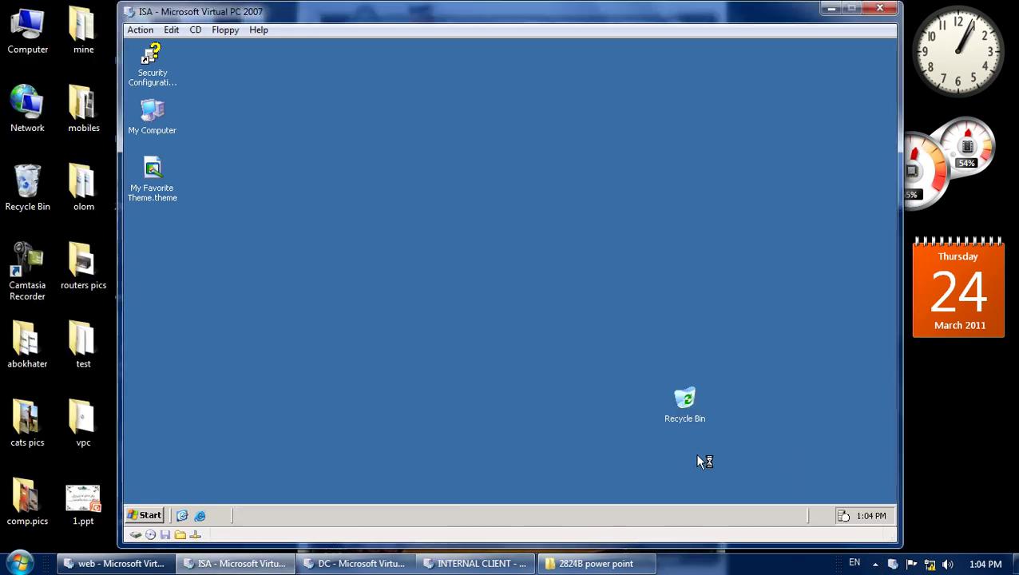
On the ISA server, ping 192.168.1.200 and 192.168.1.10 from a Command Prompt.
{"action": "right_click", "coordinate": [428, 185]}
{"action": "left_click", "coordinate": [444, 205]}
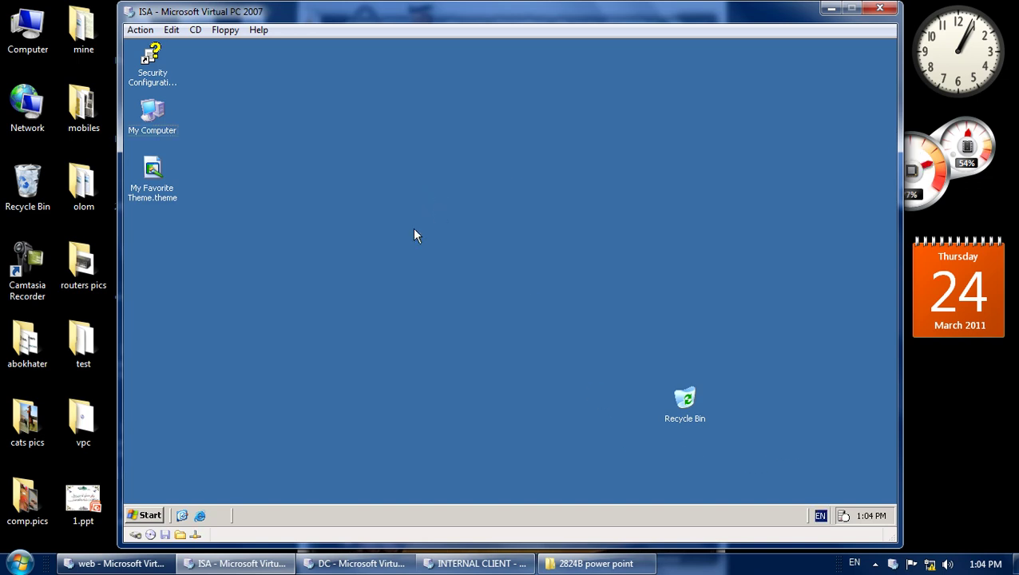
{"action": "left_click", "coordinate": [152, 516]}
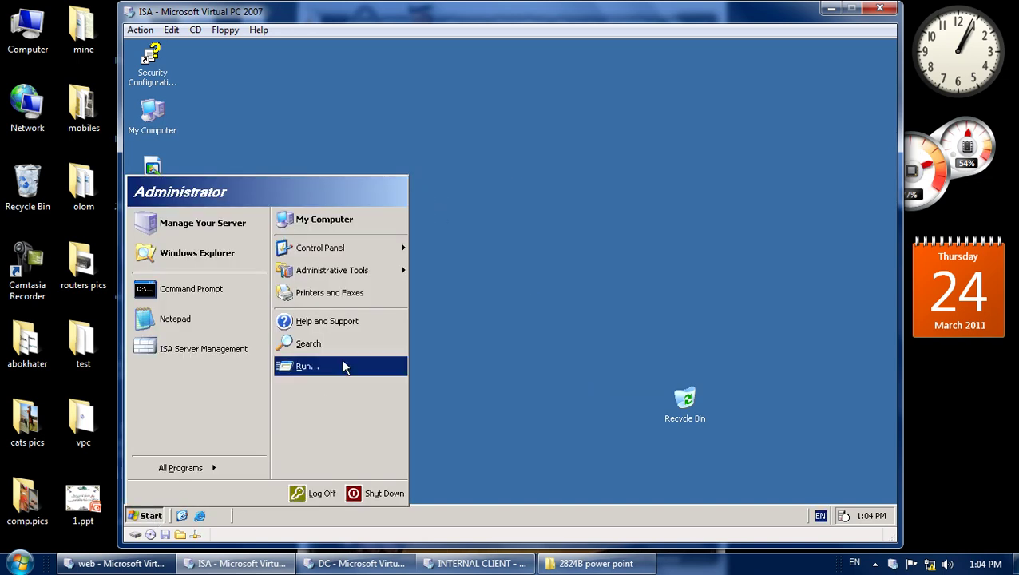
{"action": "left_click", "coordinate": [202, 289]}
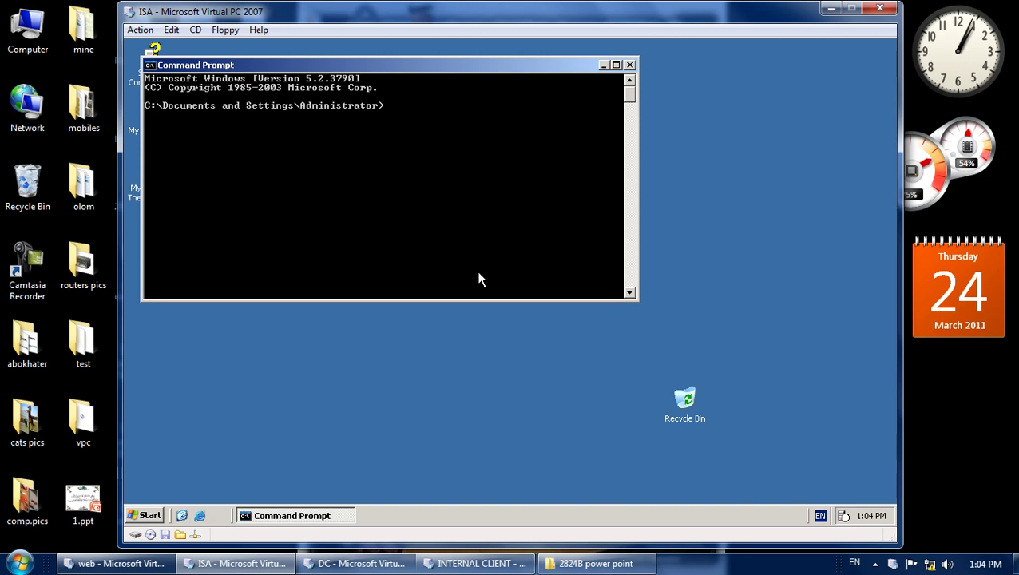
{"action": "type", "text": "ping 192.168.1.200"}
{"action": "key", "text": "Return"}
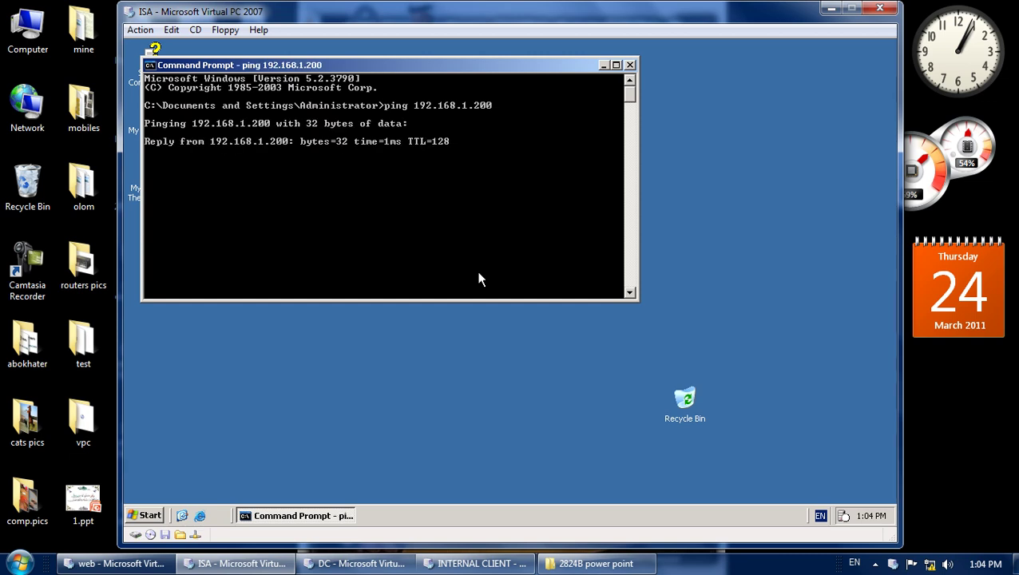
{"action": "key", "text": "ctrl+c"}
{"action": "key", "text": "Up"}
{"action": "key", "text": "BackSpace"}
{"action": "key", "text": "BackSpace"}
{"action": "key", "text": "BackSpace"}
{"action": "type", "text": "10"}
{"action": "key", "text": "Return"}
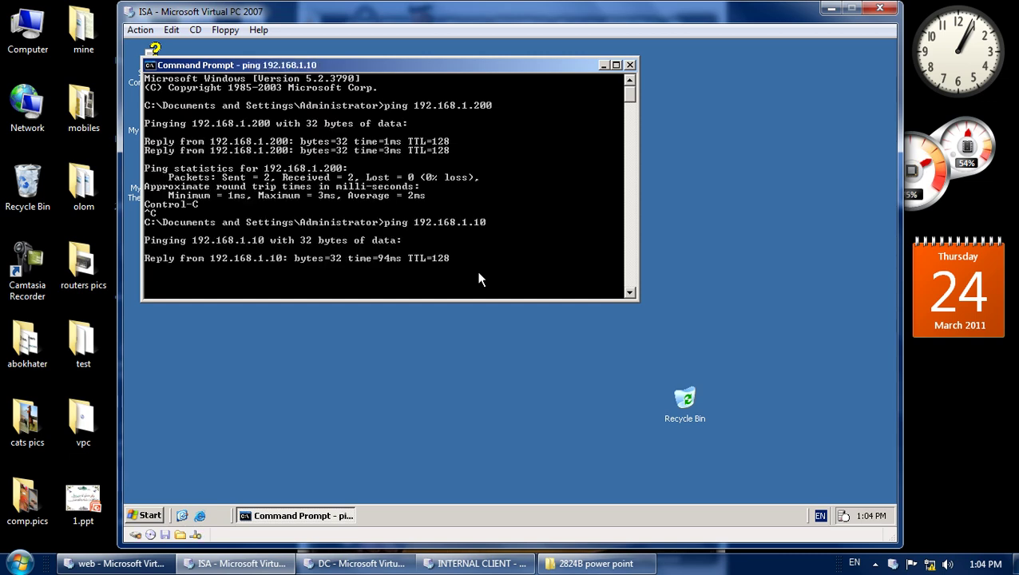
{"action": "key", "text": "ctrl+c"}
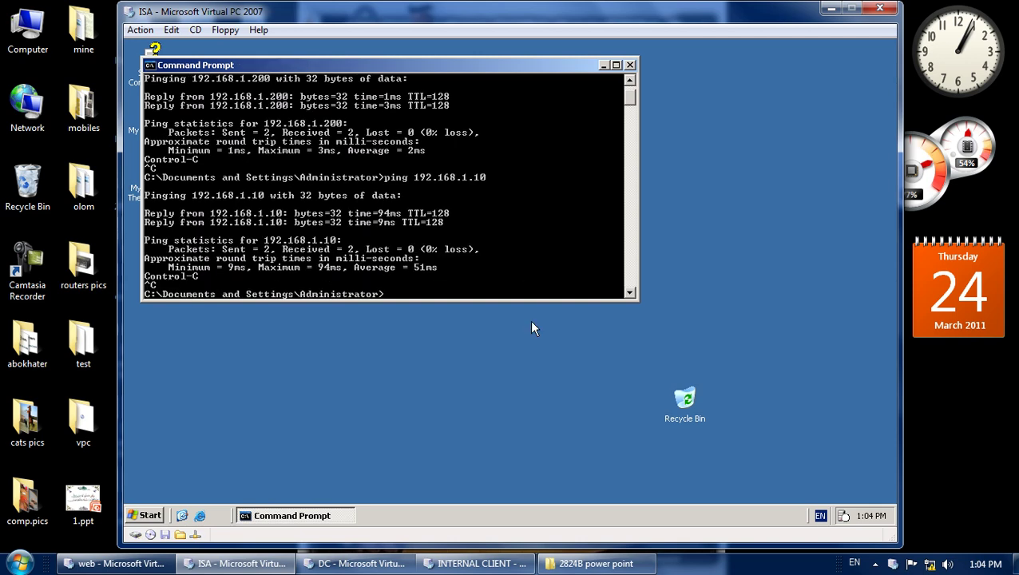
On the domain controller, ping 192.168.1.110, which goes unanswered.
{"action": "left_click", "coordinate": [382, 564]}
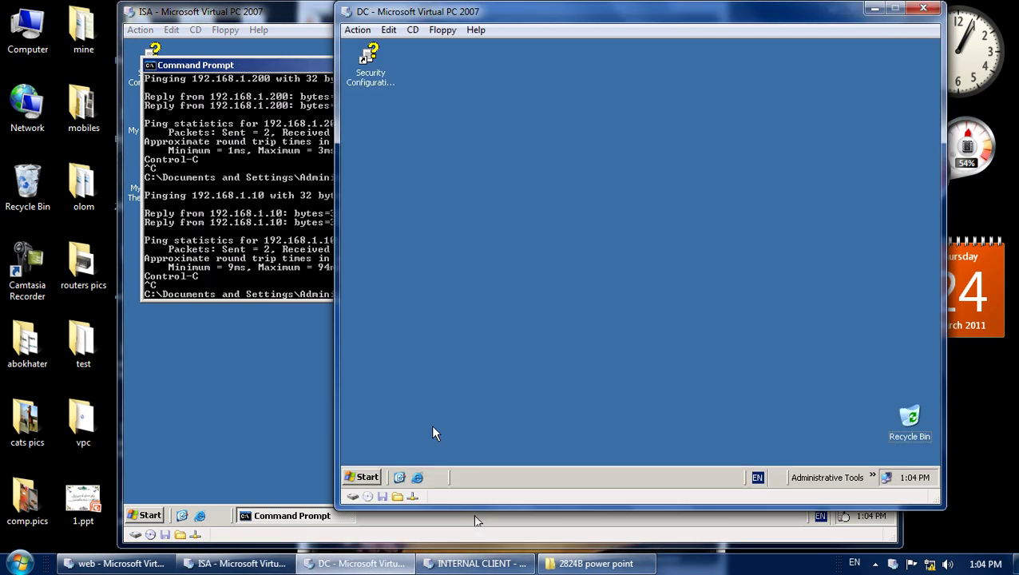
{"action": "left_click", "coordinate": [367, 478]}
{"action": "left_click", "coordinate": [404, 251]}
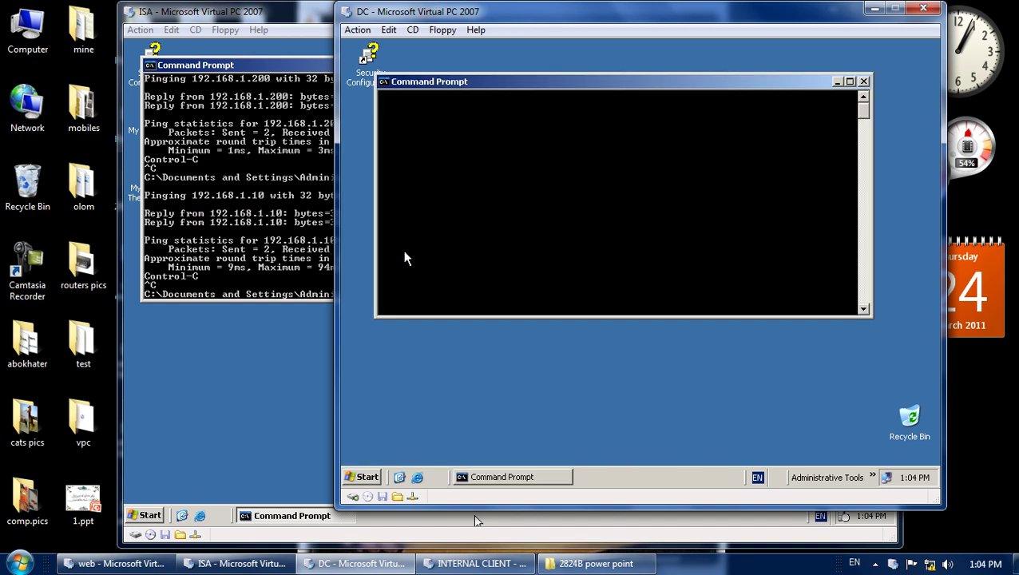
{"action": "type", "text": "ping"}
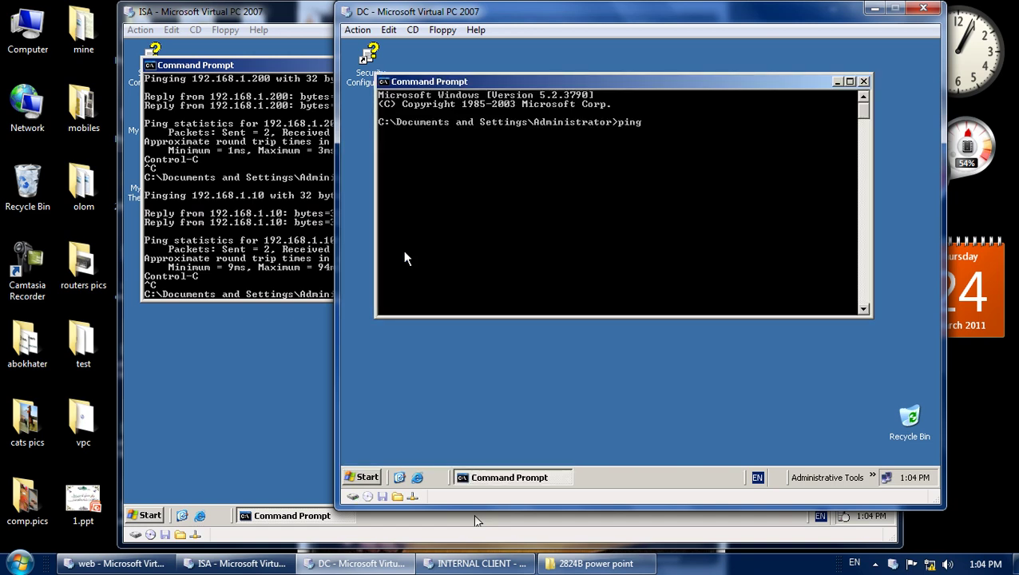
{"action": "type", "text": " 192.168.1.110"}
{"action": "key", "text": "Return"}
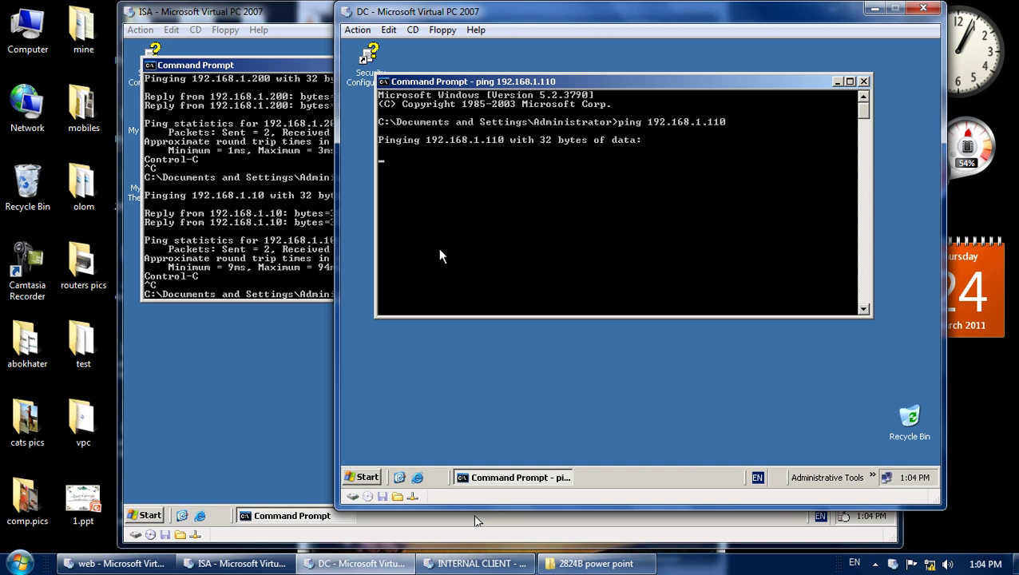
{"action": "key", "text": "ctrl+c"}
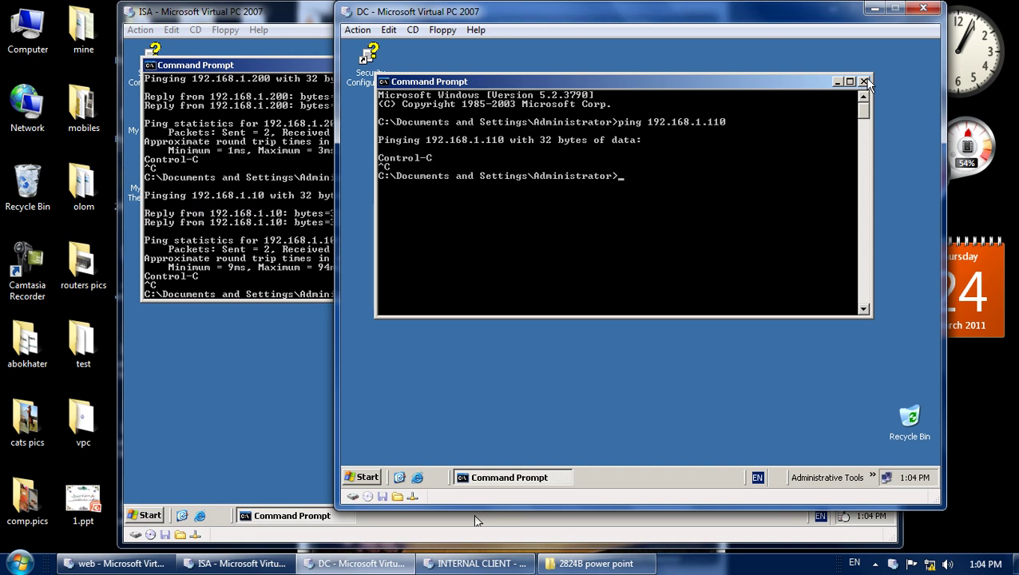
Close the DC's Command Prompt and bring the ISA VM forward.
{"action": "left_click", "coordinate": [865, 82]}
{"action": "right_click", "coordinate": [673, 146]}
{"action": "left_click", "coordinate": [689, 171]}
{"action": "left_click", "coordinate": [308, 226]}
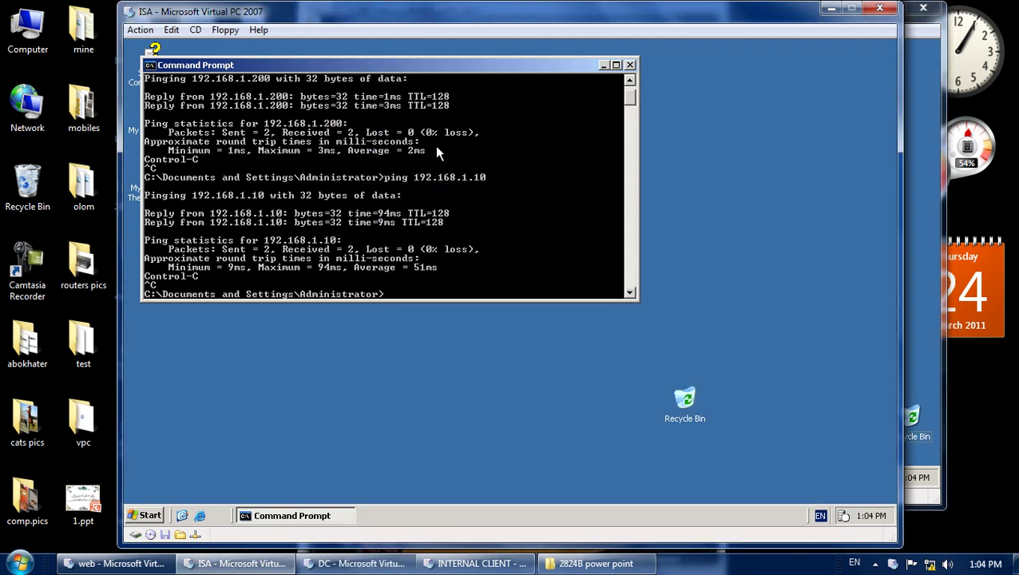
Close the ISA VM's Command Prompt and open System Properties from the My Computer menu.
{"action": "left_click", "coordinate": [630, 64]}
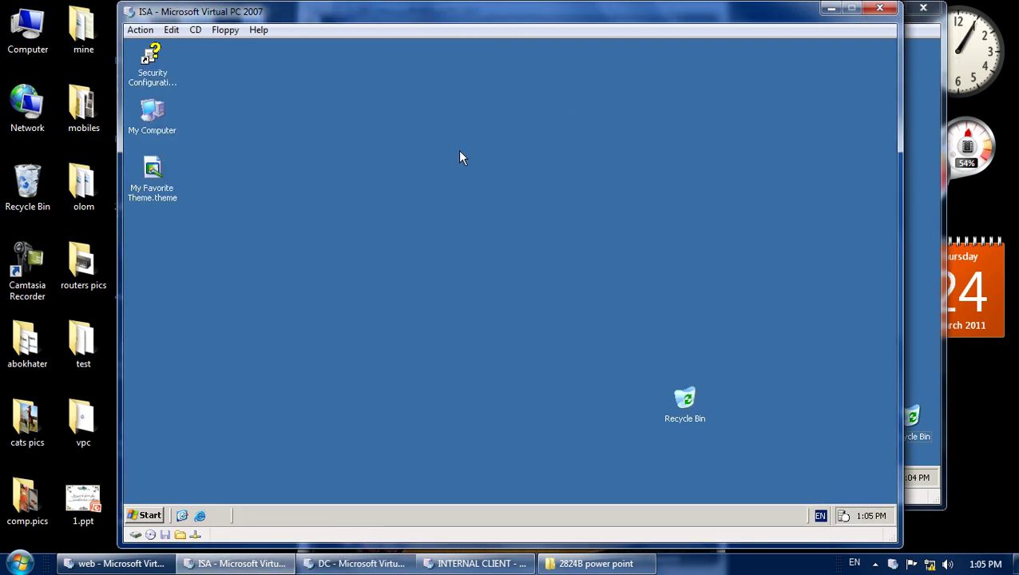
{"action": "right_click", "coordinate": [170, 132]}
{"action": "left_click", "coordinate": [185, 133]}
{"action": "right_click", "coordinate": [170, 136]}
{"action": "left_click", "coordinate": [251, 273]}
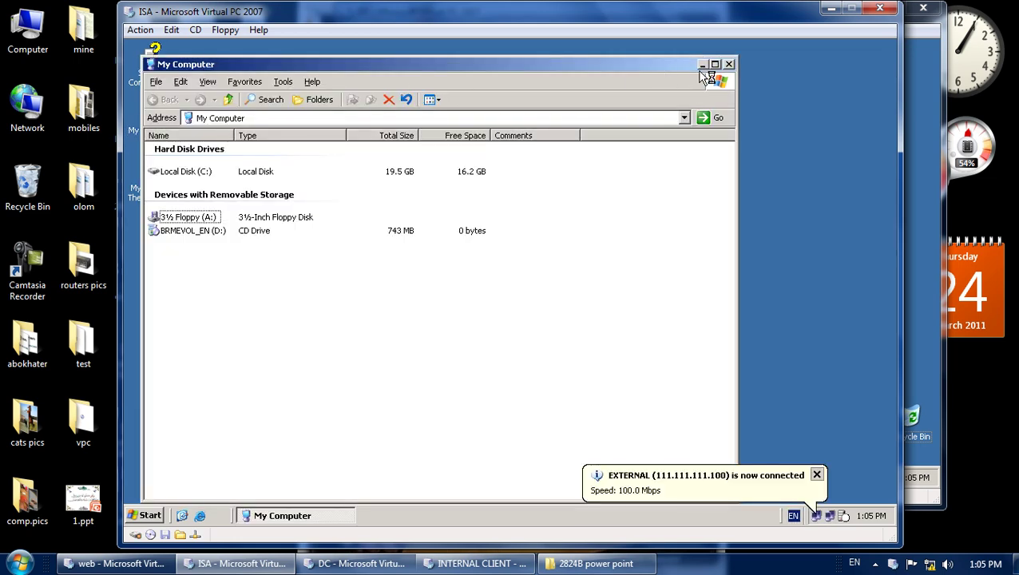
{"action": "left_click", "coordinate": [728, 65]}
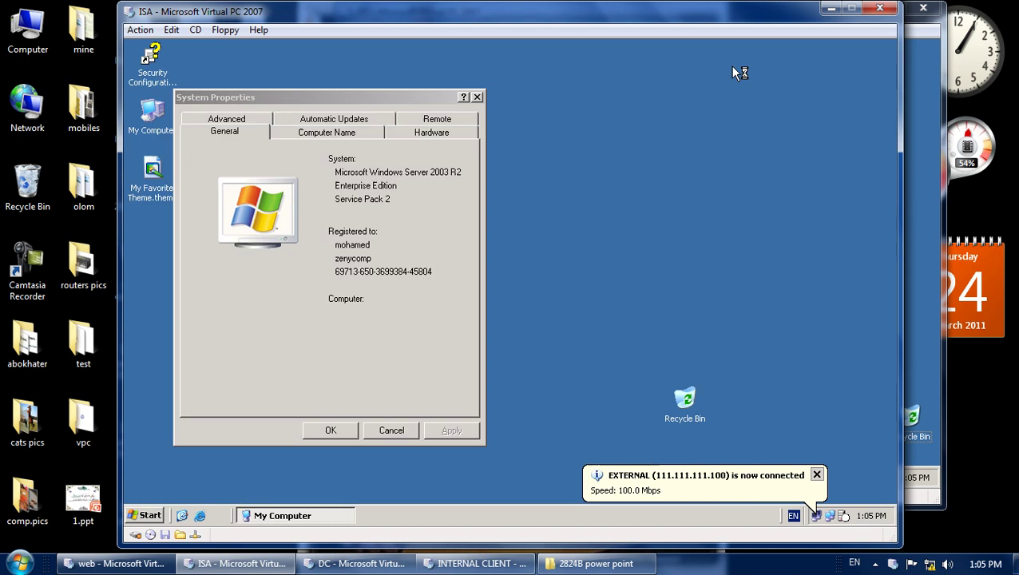
Change the computer's membership to the domain islam.com and confirm.
{"action": "left_click", "coordinate": [324, 133]}
{"action": "left_click", "coordinate": [439, 278]}
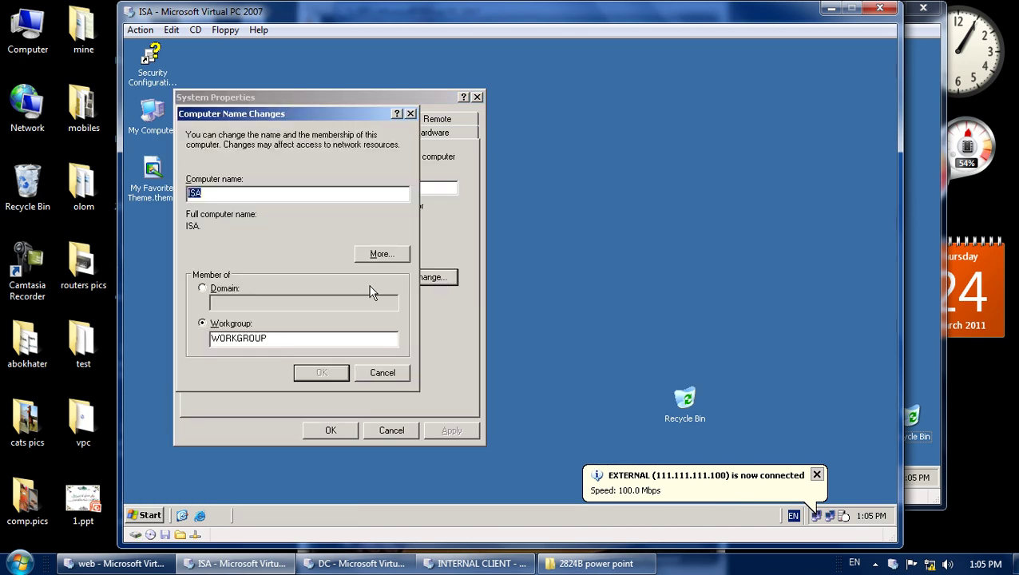
{"action": "left_click", "coordinate": [224, 289]}
{"action": "left_click", "coordinate": [238, 303]}
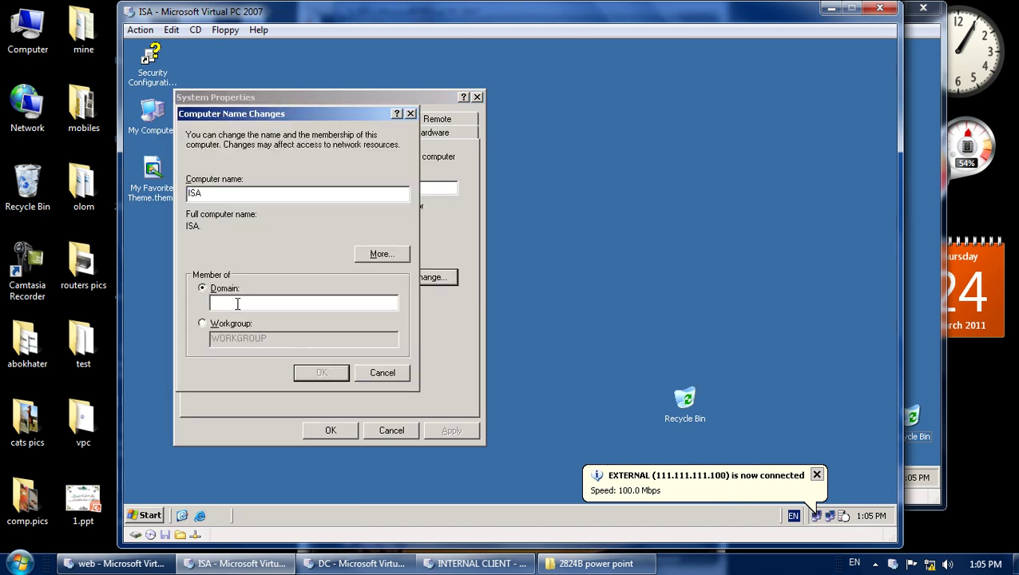
{"action": "type", "text": "islam.com"}
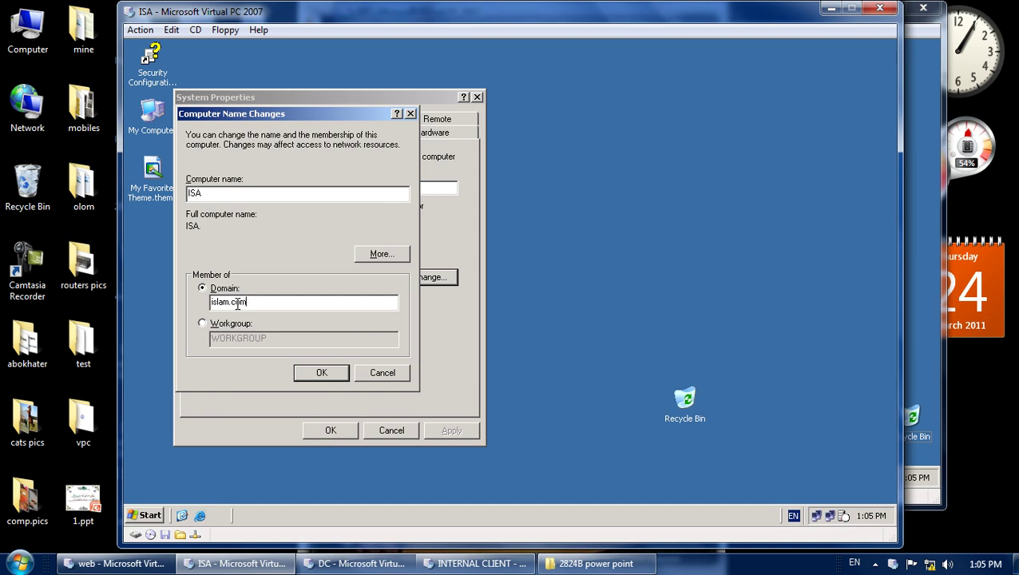
{"action": "key", "text": "Return"}
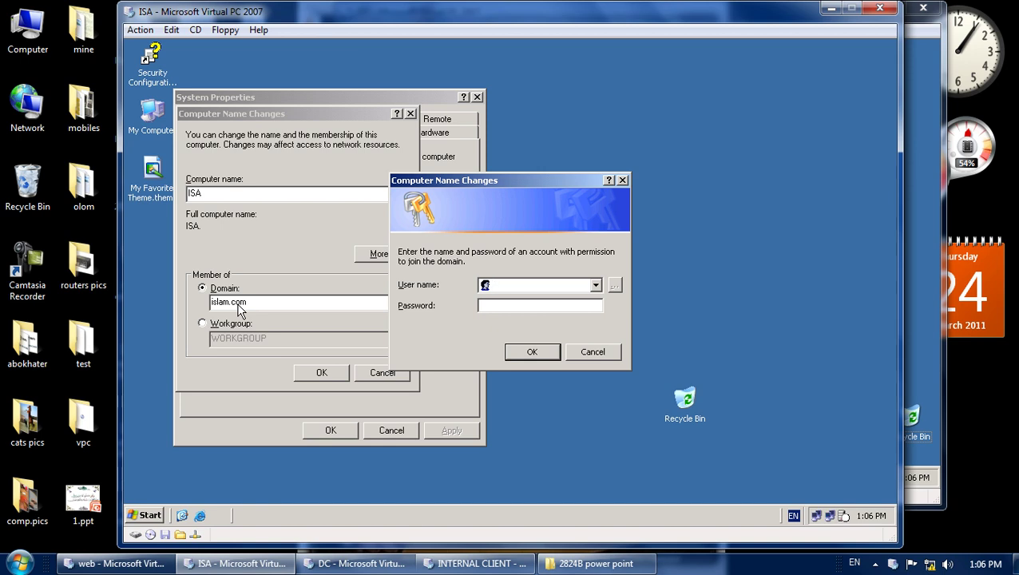
Launch ISA Server Management and show the Firewall Policy's system policy rules.
{"action": "left_click", "coordinate": [158, 516]}
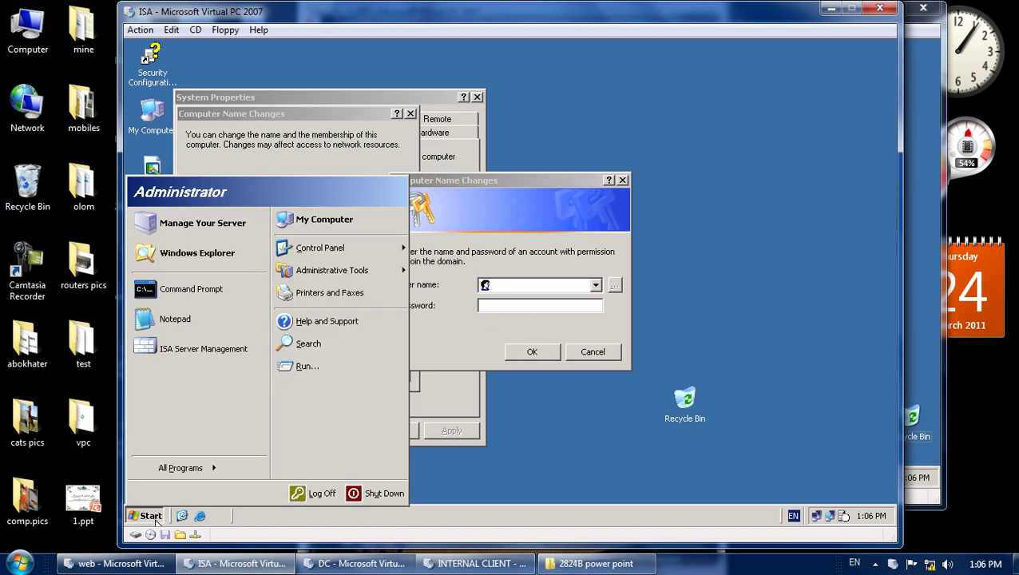
{"action": "left_click", "coordinate": [181, 351]}
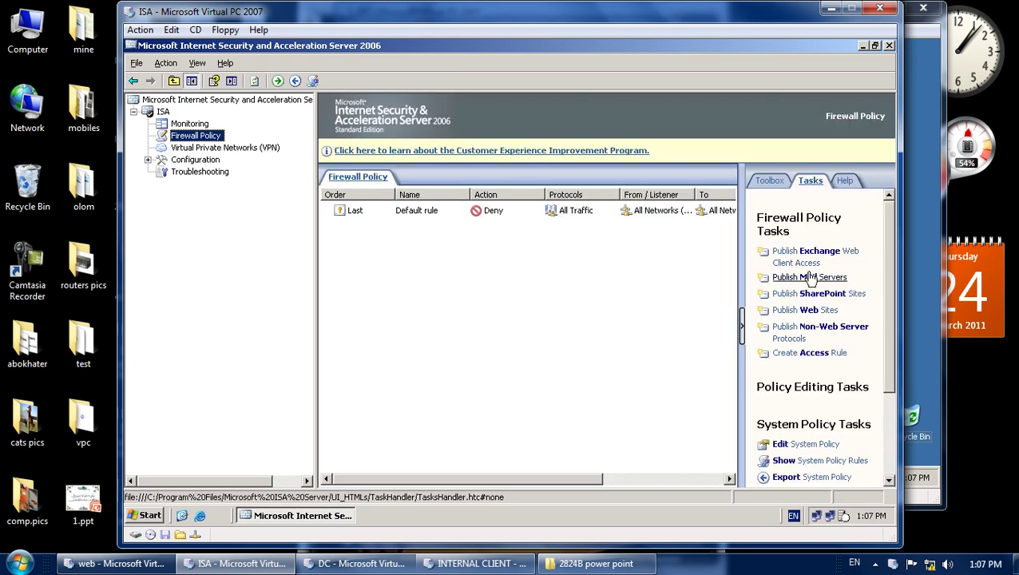
{"action": "left_click_drag", "start_coordinate": [889, 327], "coordinate": [889, 416]}
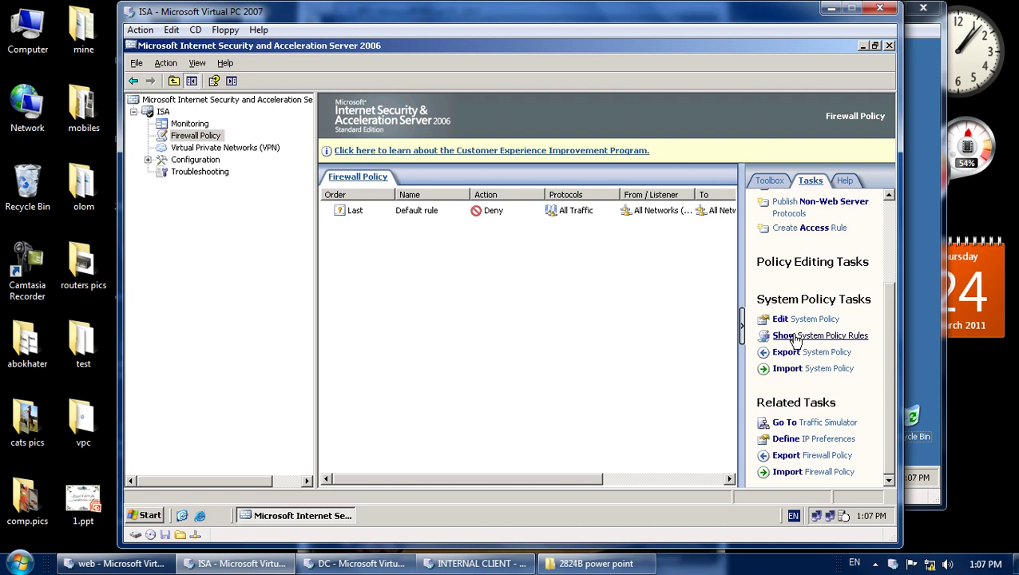
{"action": "left_click", "coordinate": [794, 338]}
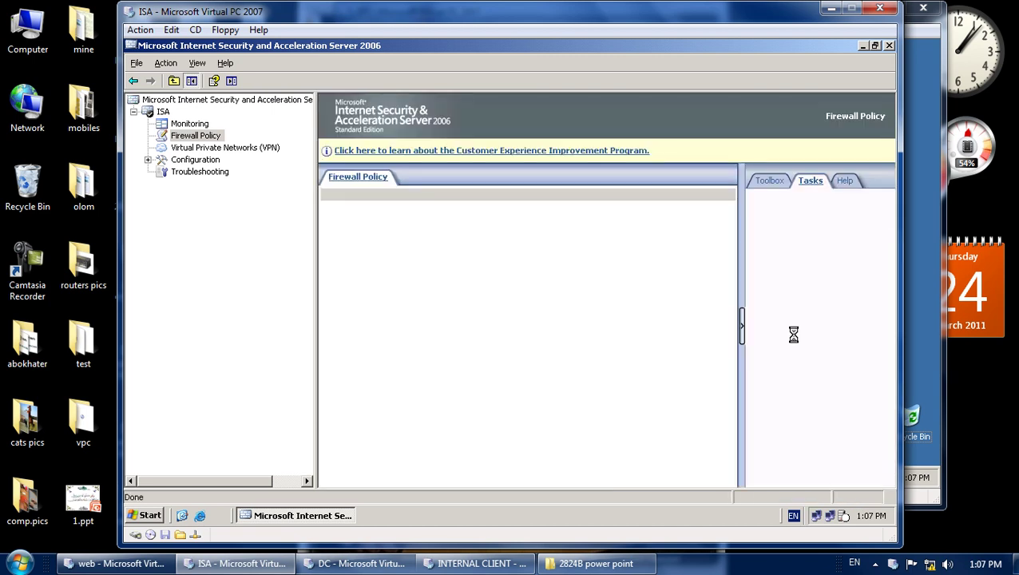
Scroll through the system policy rules and select the Allow Kerberos rule.
{"action": "left_click_drag", "start_coordinate": [729, 252], "coordinate": [707, 420]}
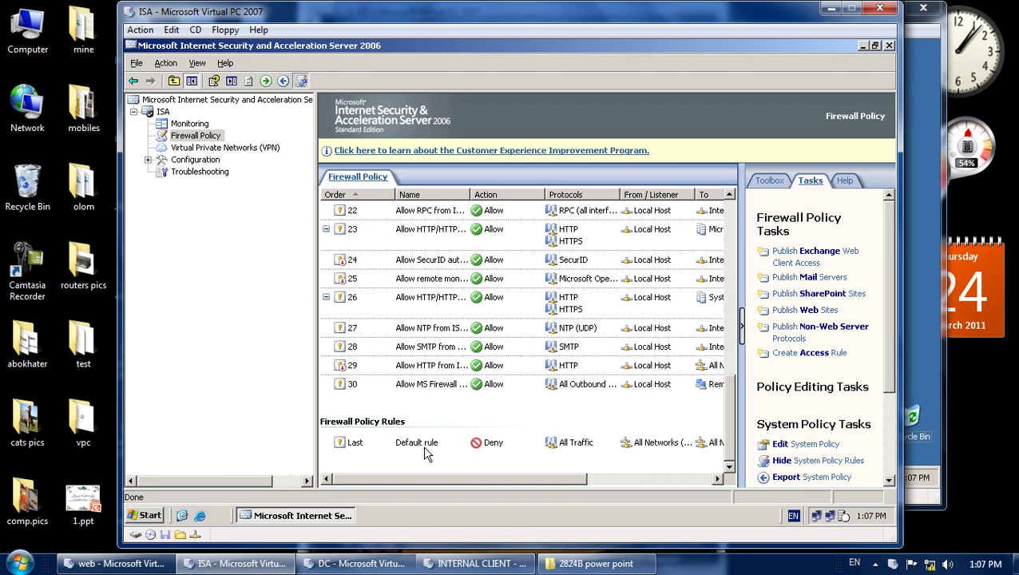
{"action": "left_click_drag", "start_coordinate": [730, 416], "coordinate": [727, 236]}
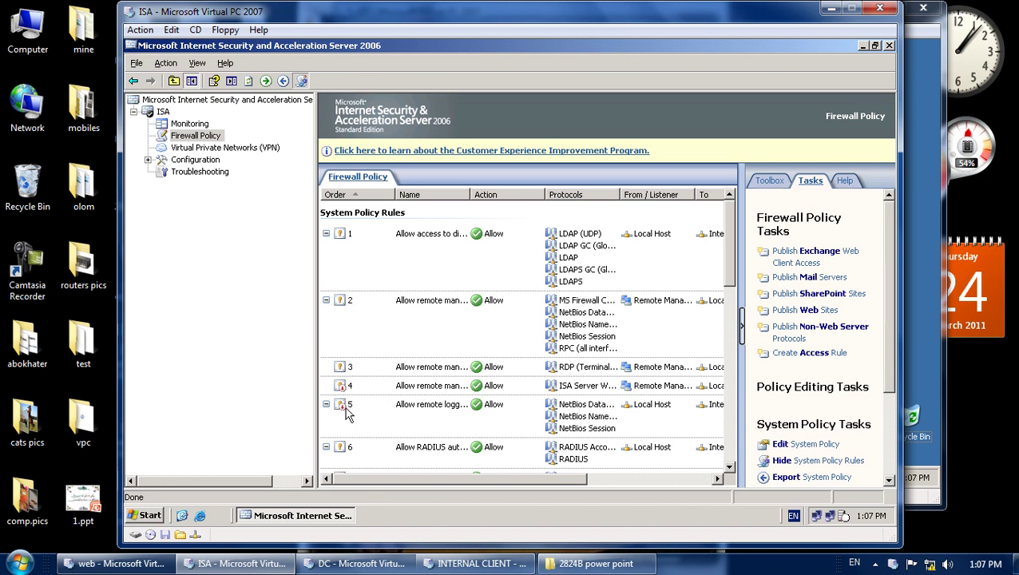
{"action": "scroll", "coordinate": [348, 395], "scroll_direction": "down", "scroll_amount": 9}
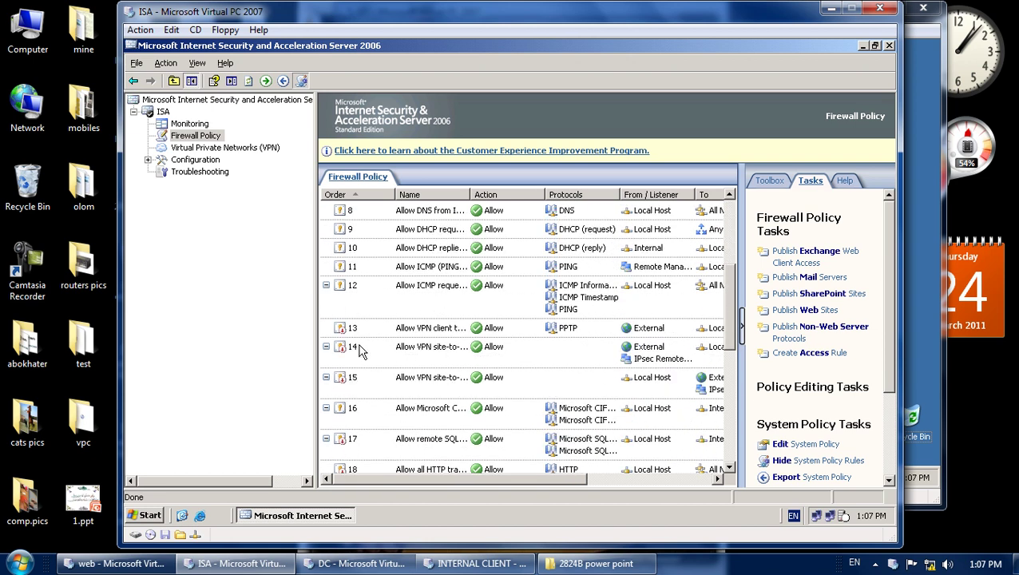
{"action": "scroll", "coordinate": [375, 335], "scroll_direction": "up", "scroll_amount": 9}
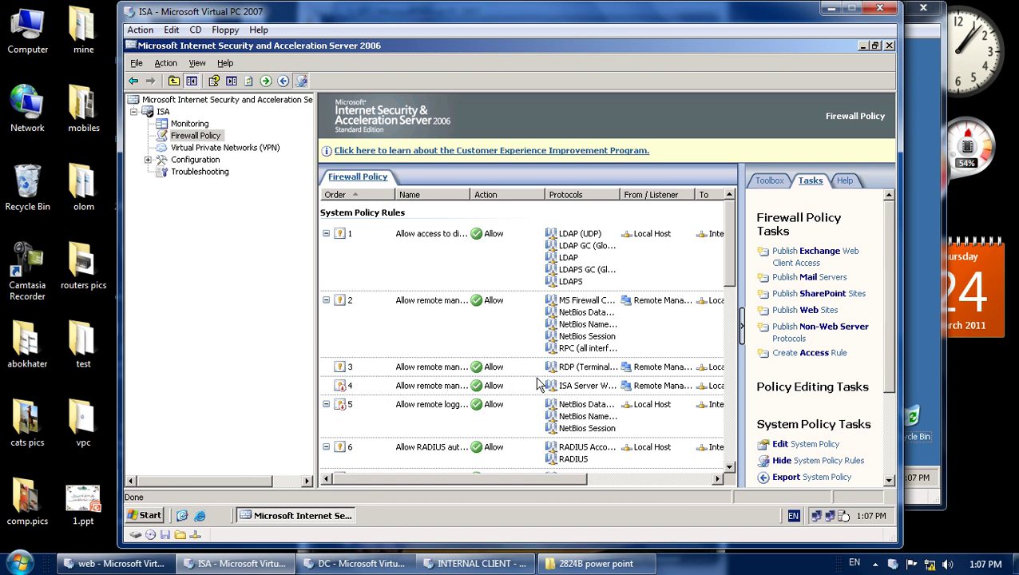
{"action": "scroll", "coordinate": [539, 385], "scroll_direction": "down", "scroll_amount": 5}
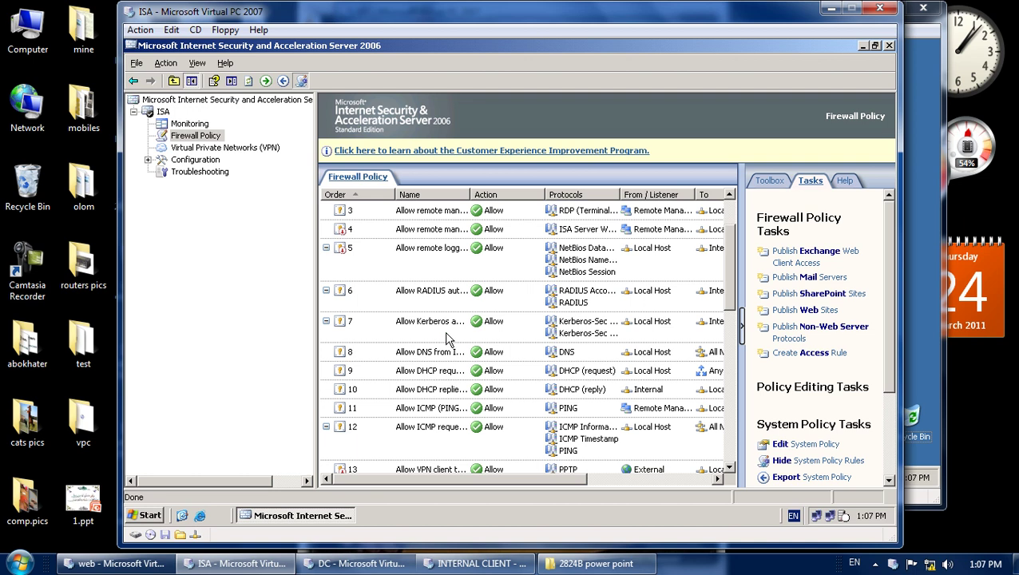
{"action": "left_click", "coordinate": [381, 336]}
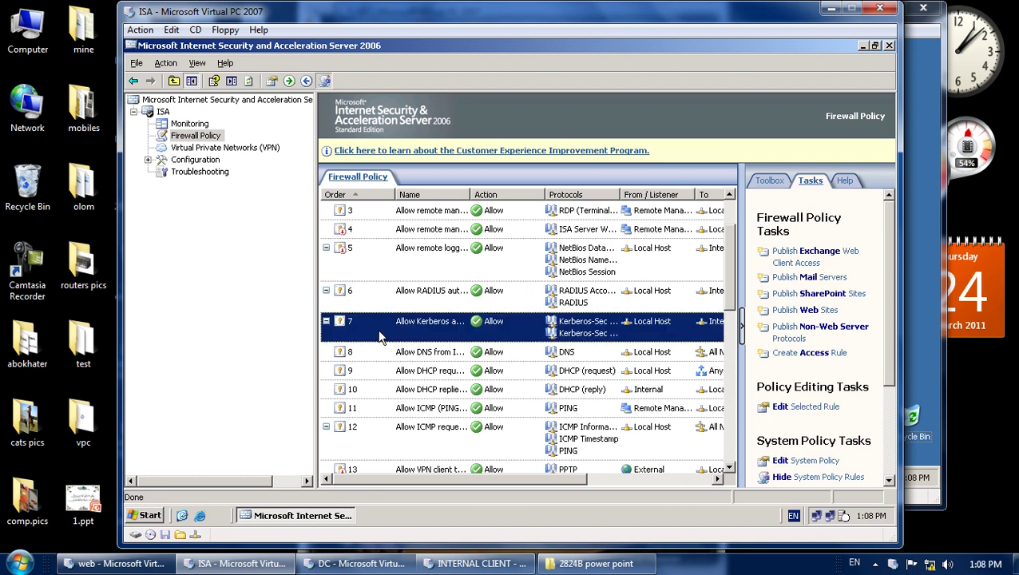
{"action": "double_click", "coordinate": [429, 327]}
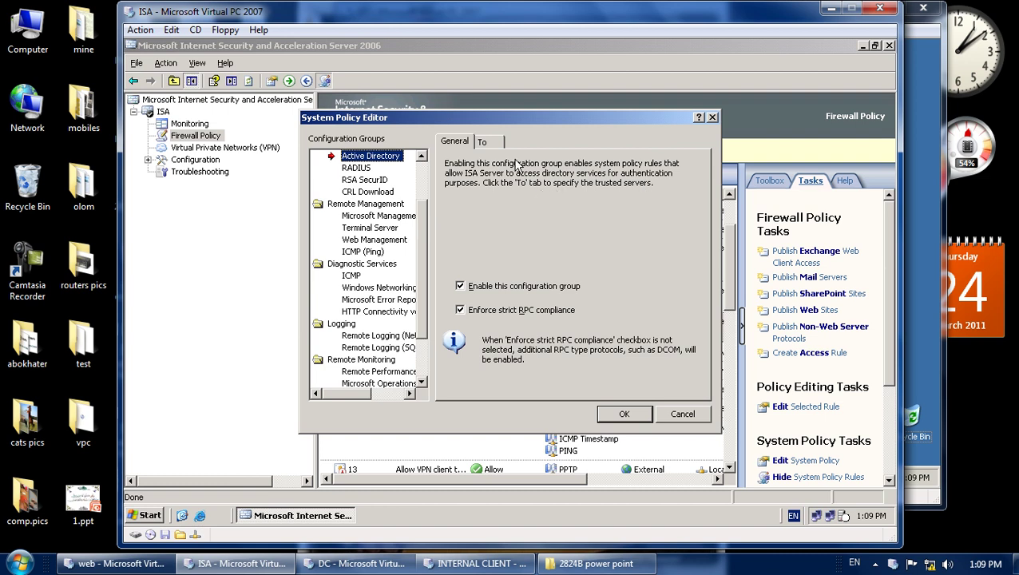
{"action": "left_click", "coordinate": [491, 143]}
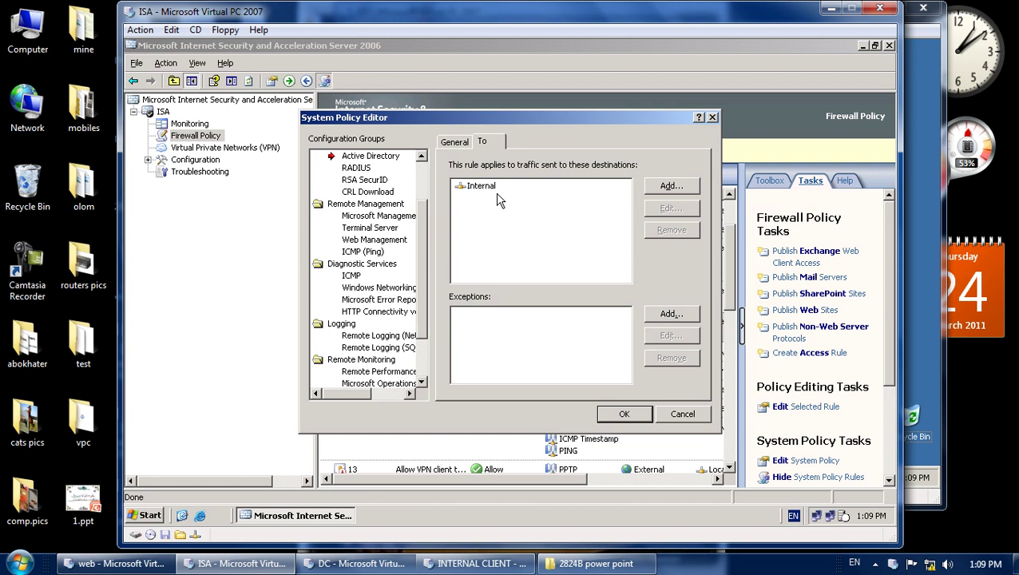
{"action": "left_click", "coordinate": [679, 413]}
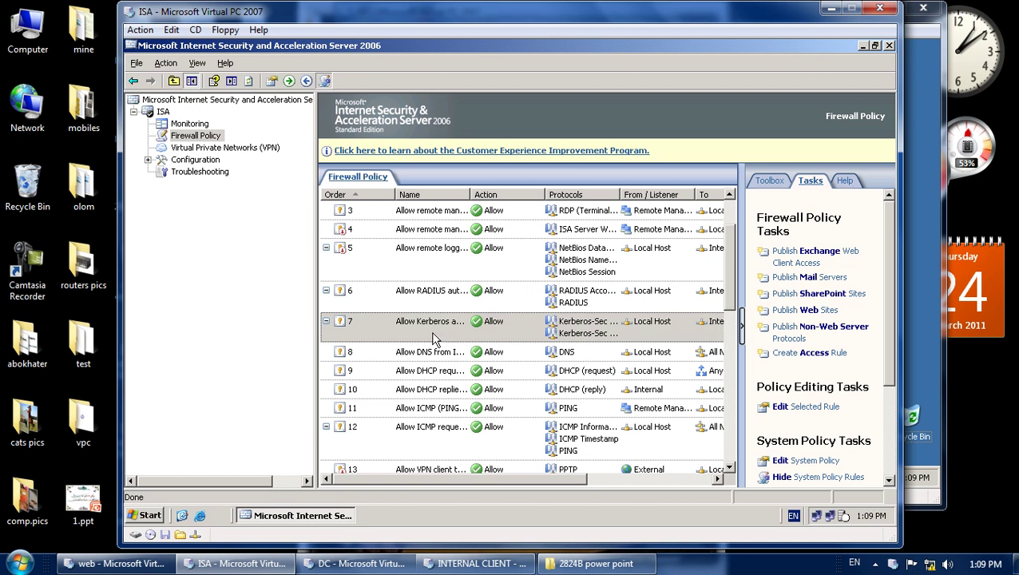
Close ISA Server Management and submit the domain administrator's user name and password.
{"action": "left_click", "coordinate": [889, 46]}
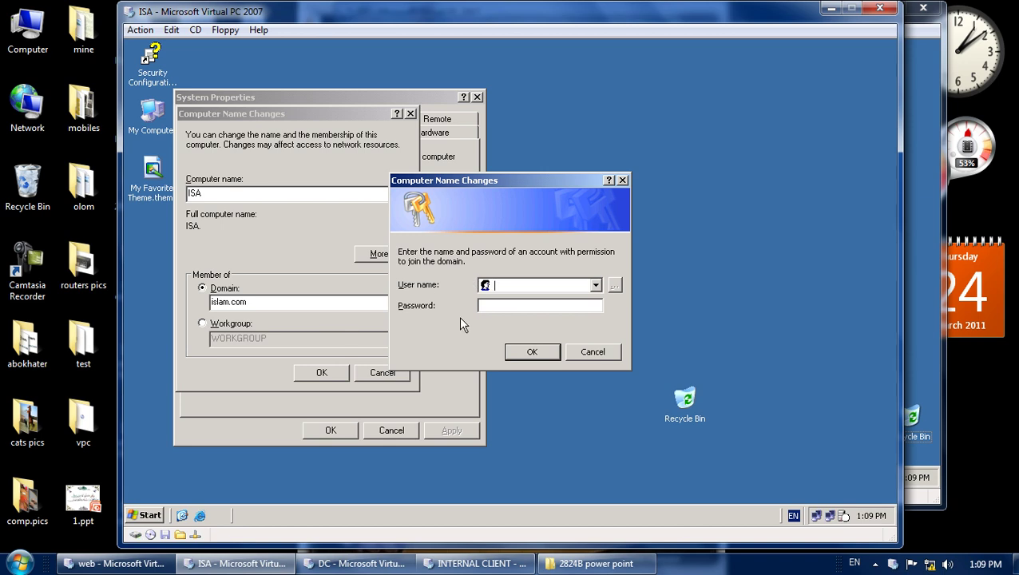
{"action": "type", "text": "administrator"}
{"action": "key", "text": "Tab"}
{"action": "type", "text": "123"}
{"action": "key", "text": "Return"}
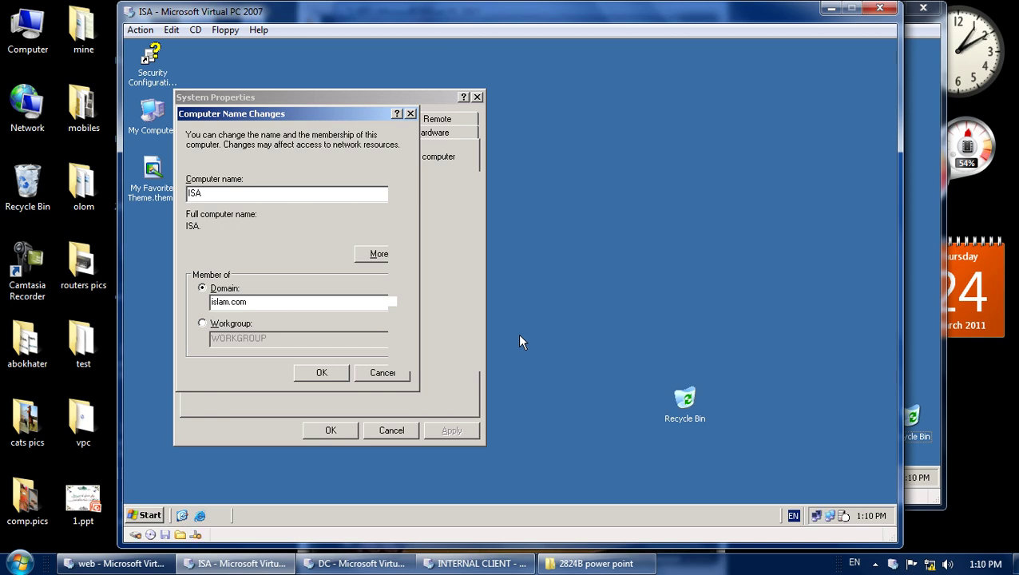
Acknowledge the islam.com welcome and restart notices, close System Properties, and restart now.
{"action": "left_click", "coordinate": [519, 315]}
{"action": "left_click", "coordinate": [508, 314]}
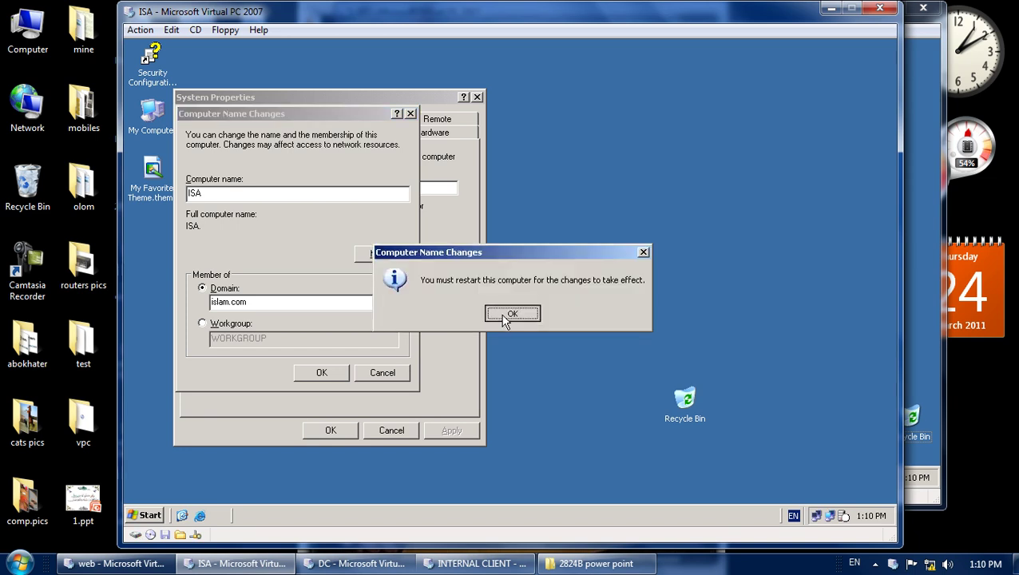
{"action": "left_click", "coordinate": [344, 430]}
{"action": "left_click", "coordinate": [479, 316]}
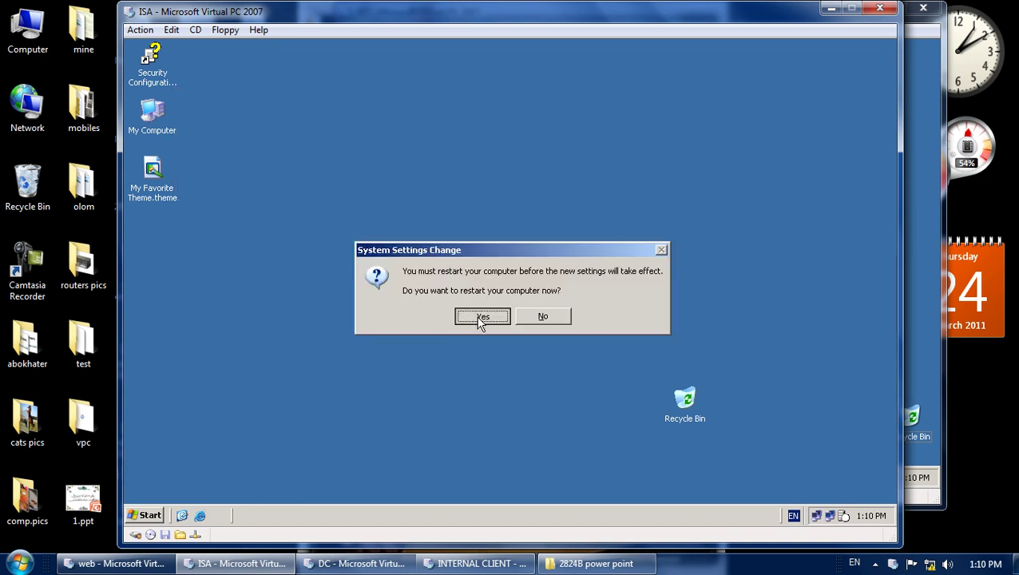
{"action": "left_click", "coordinate": [874, 564]}
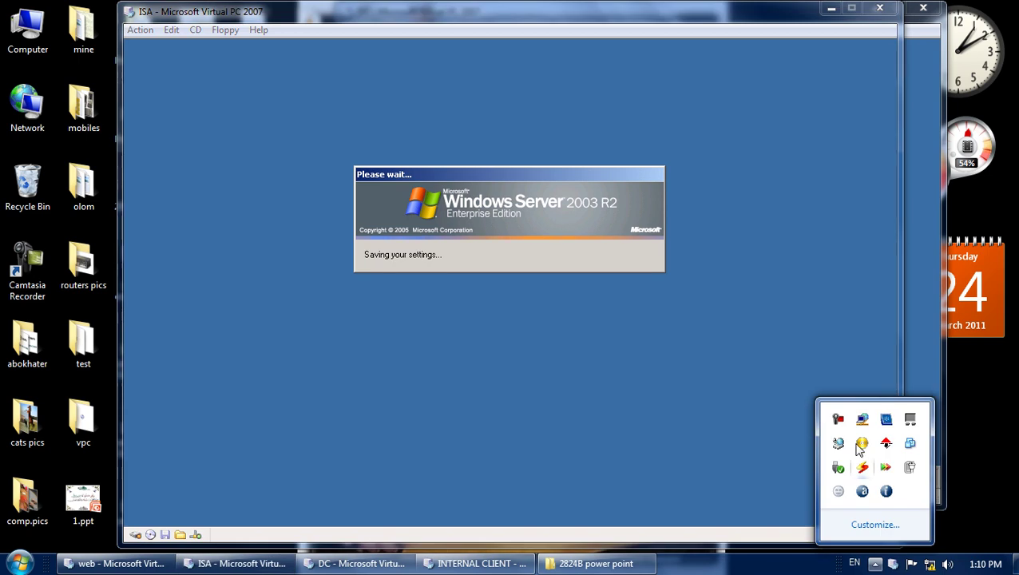
Choose the ISLAM domain as the logon destination in Log On to Windows.
{"action": "left_click", "coordinate": [838, 418]}
{"action": "left_click", "coordinate": [940, 493]}
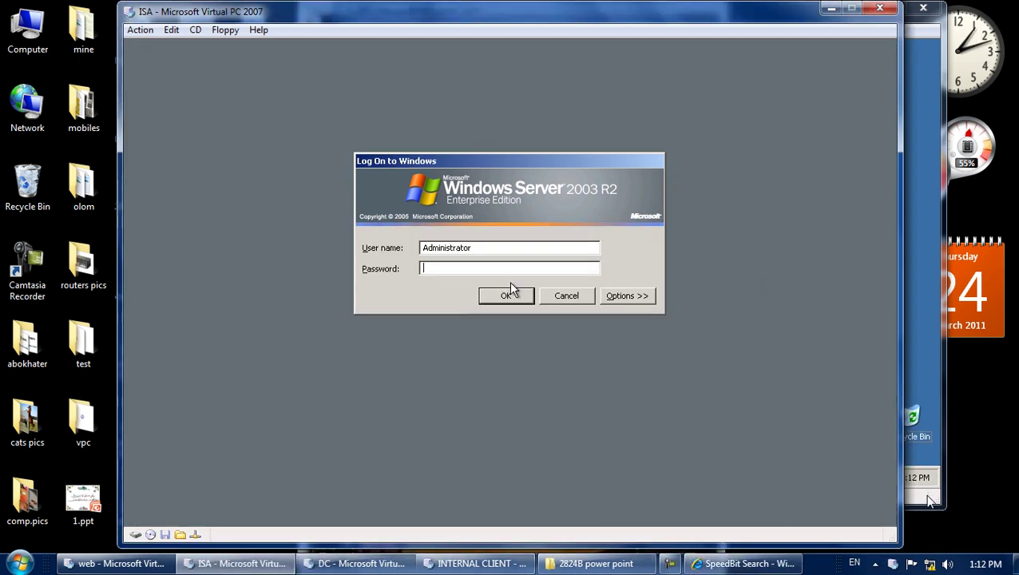
{"action": "left_click", "coordinate": [606, 296]}
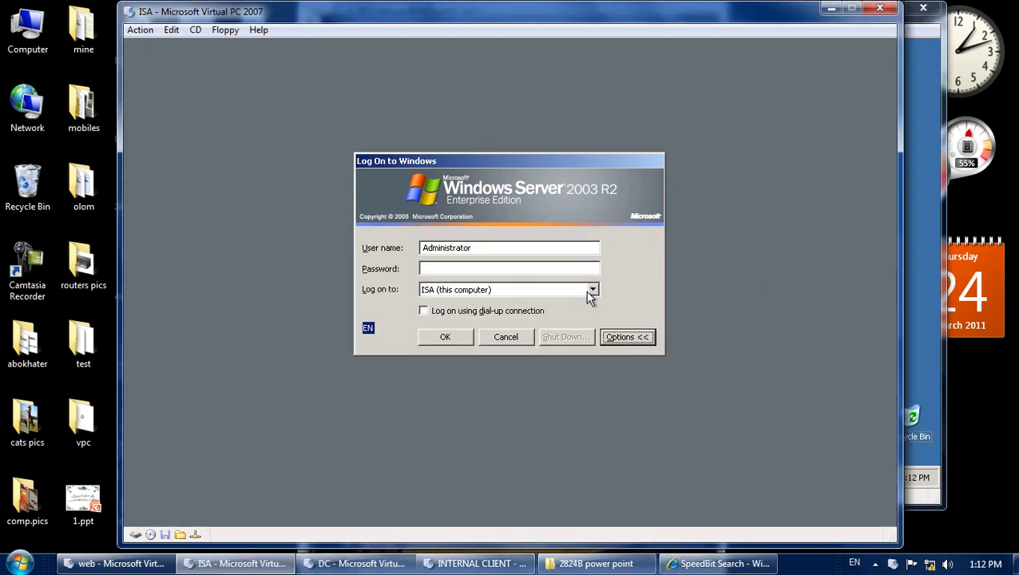
{"action": "left_click", "coordinate": [592, 290]}
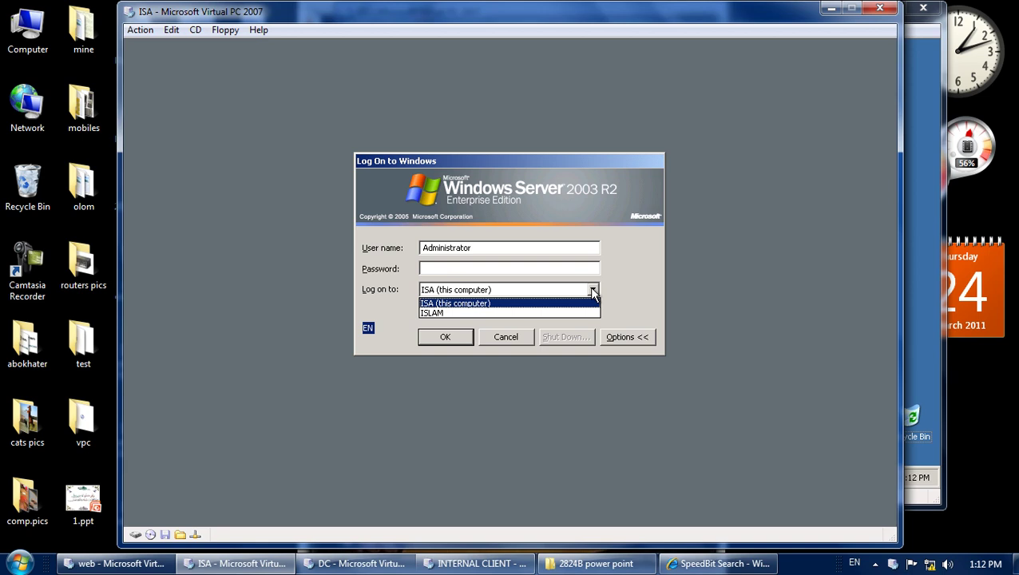
{"action": "left_click", "coordinate": [510, 314]}
Enter the Administrator account password and submit the domain logon.
{"action": "left_click", "coordinate": [497, 268]}
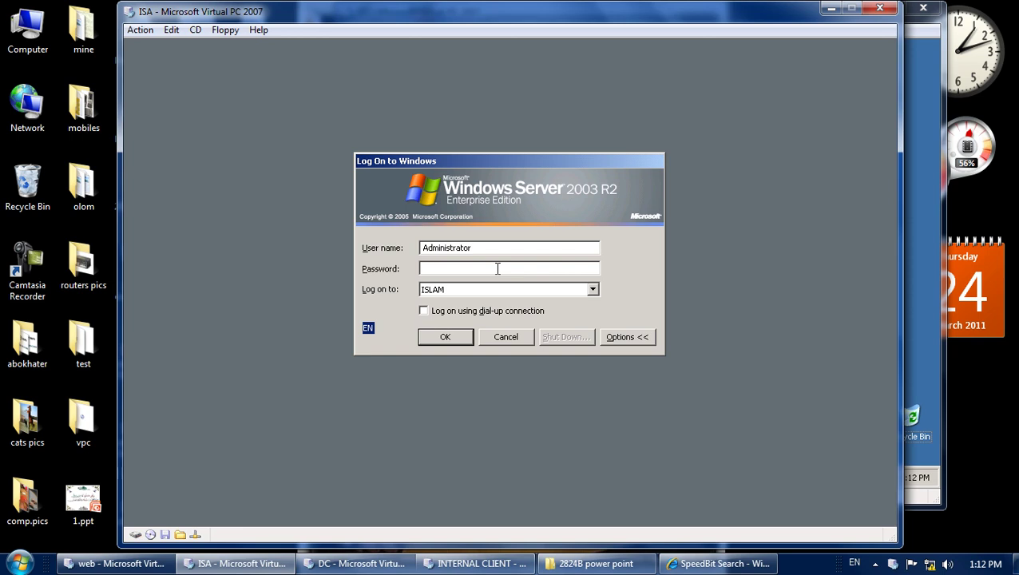
{"action": "type", "text": "P@"}
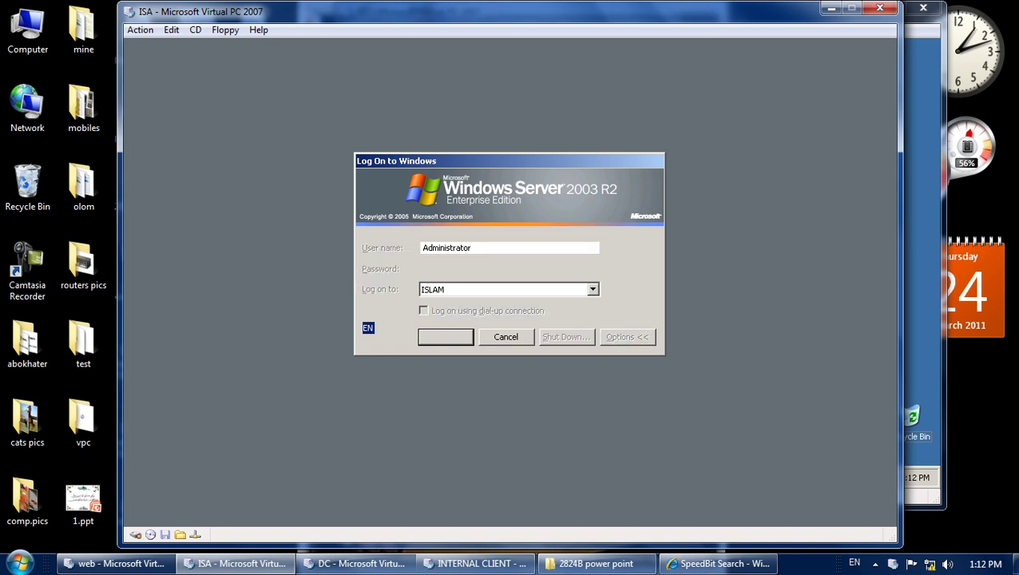
{"action": "key", "text": "Return"}
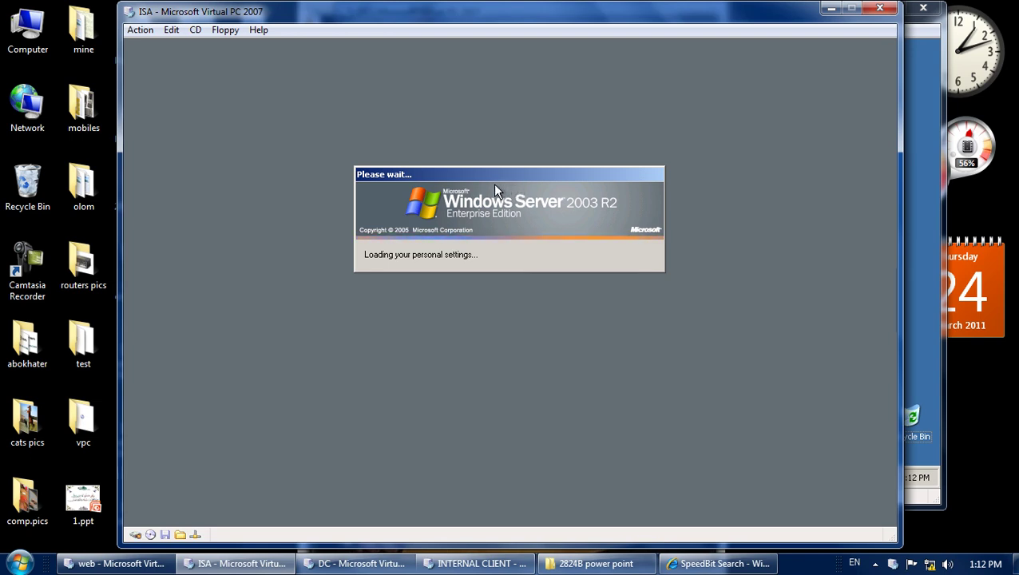
{"action": "left_click", "coordinate": [709, 564]}
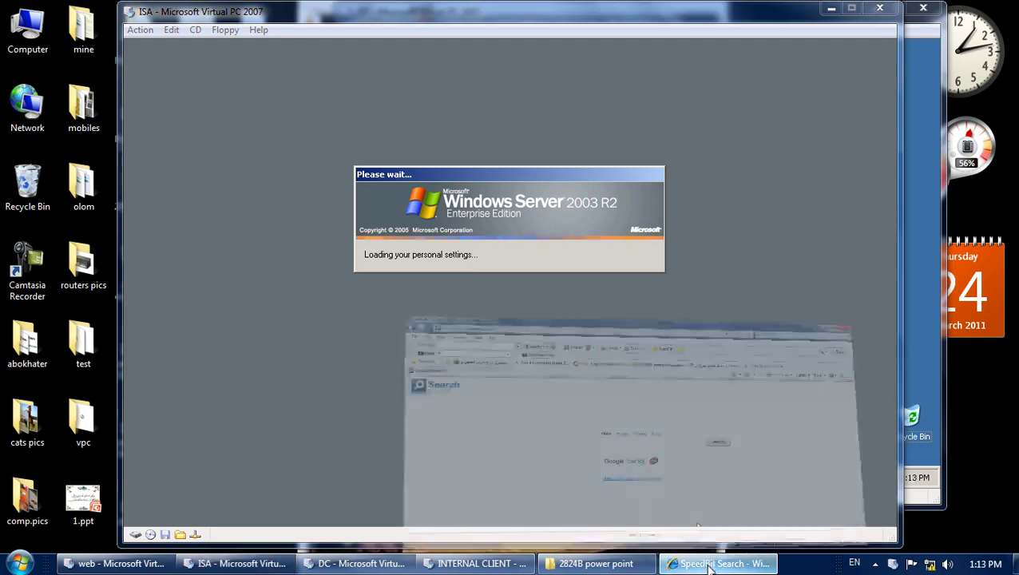
Search Google in Arabic for اخبارك, open the akhbarak.net result, and minimize Internet Explorer.
{"action": "left_click", "coordinate": [273, 73]}
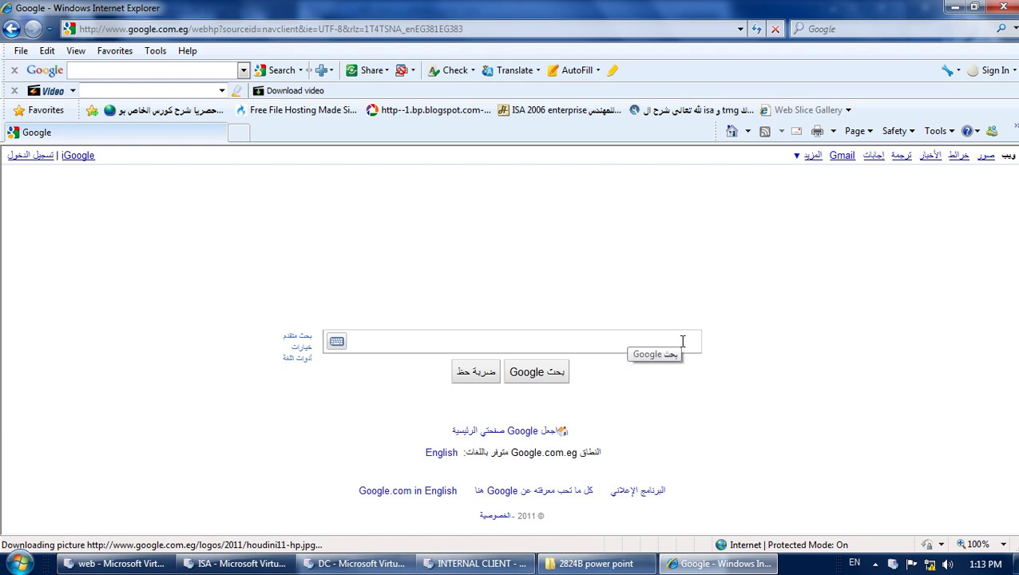
{"action": "key", "text": "alt+shift"}
{"action": "type", "text": "اخبار كا"}
{"action": "key", "text": "Return"}
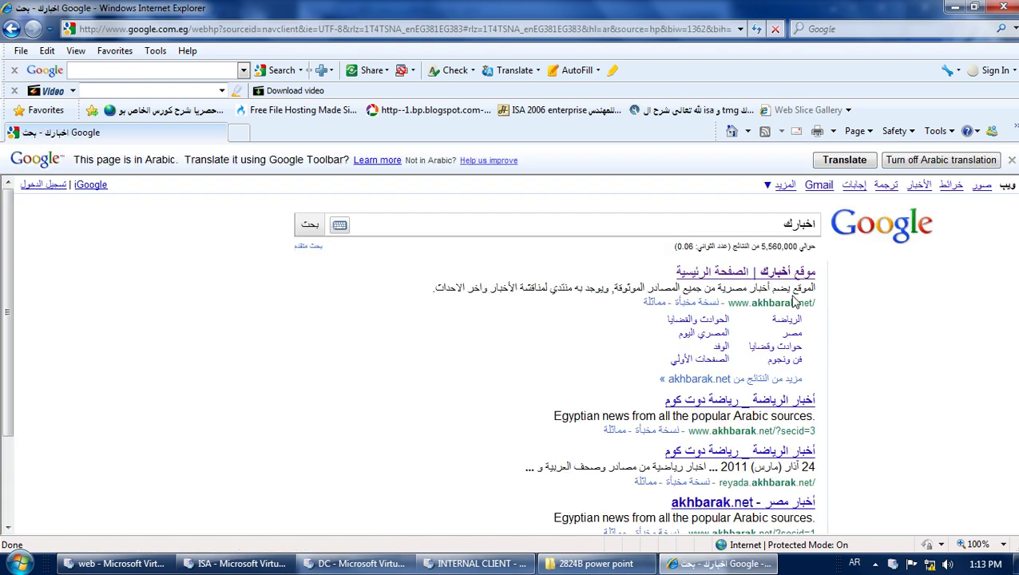
{"action": "left_click", "coordinate": [775, 274]}
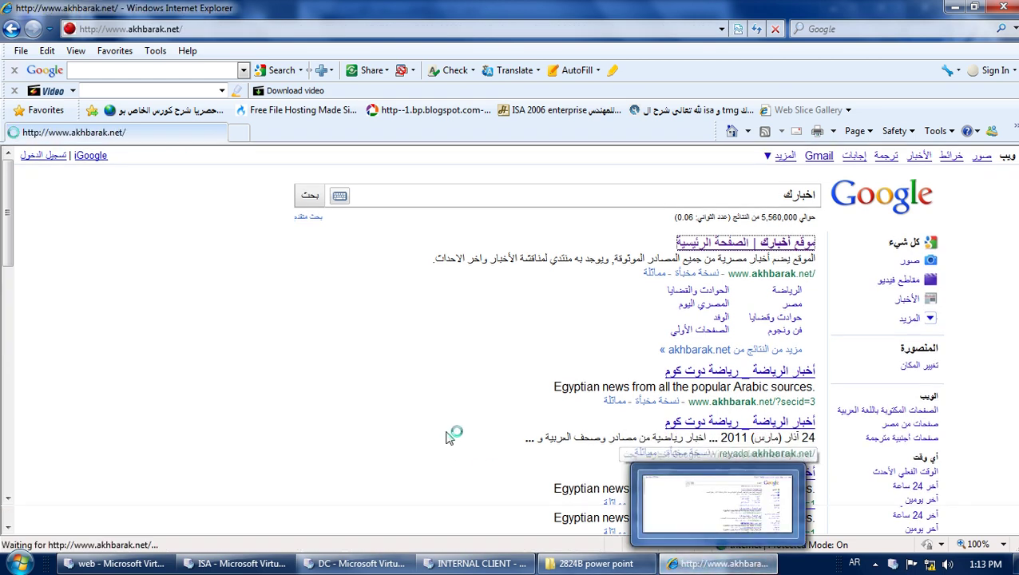
{"action": "left_click", "coordinate": [717, 567]}
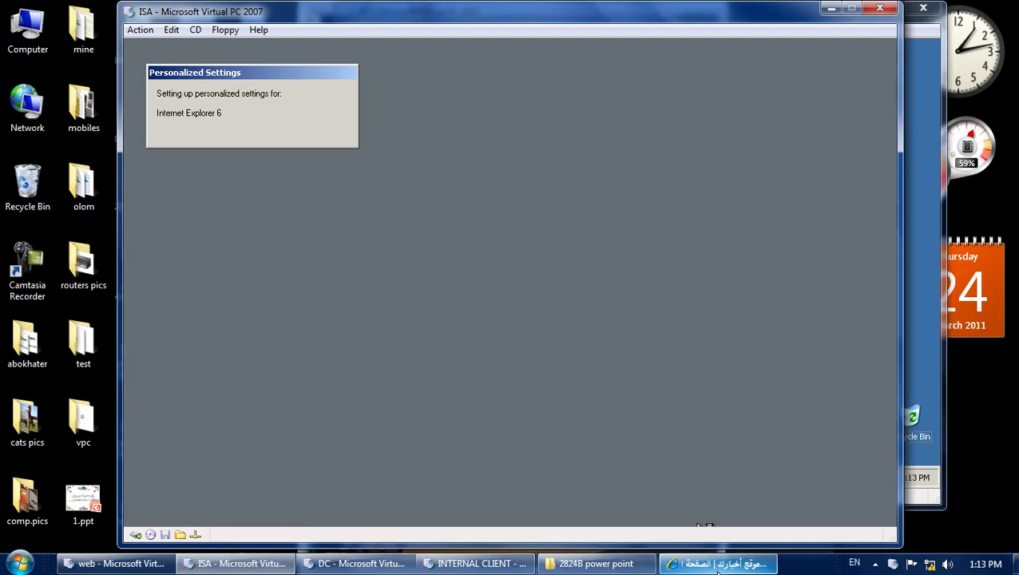
Turn off Manage Your Server at logon, close it, and refresh the ISA desktop.
{"action": "left_click", "coordinate": [876, 565]}
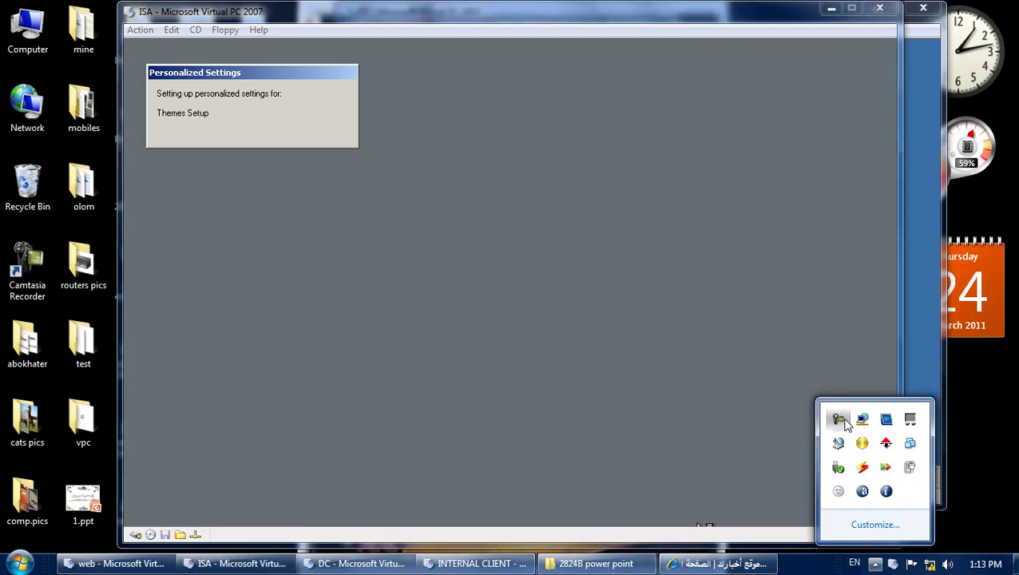
{"action": "left_click", "coordinate": [845, 422]}
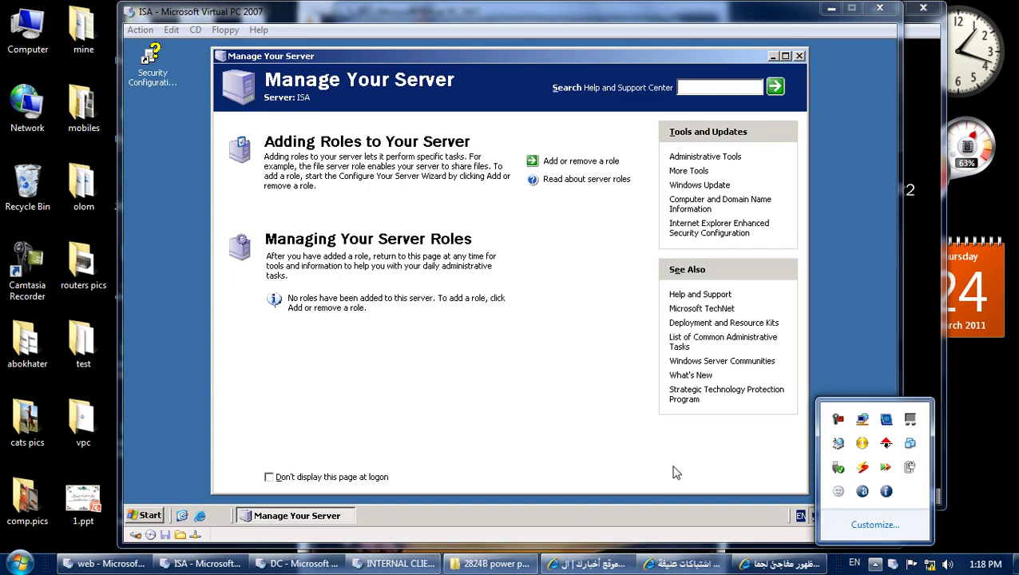
{"action": "left_click", "coordinate": [673, 472]}
{"action": "left_click", "coordinate": [318, 475]}
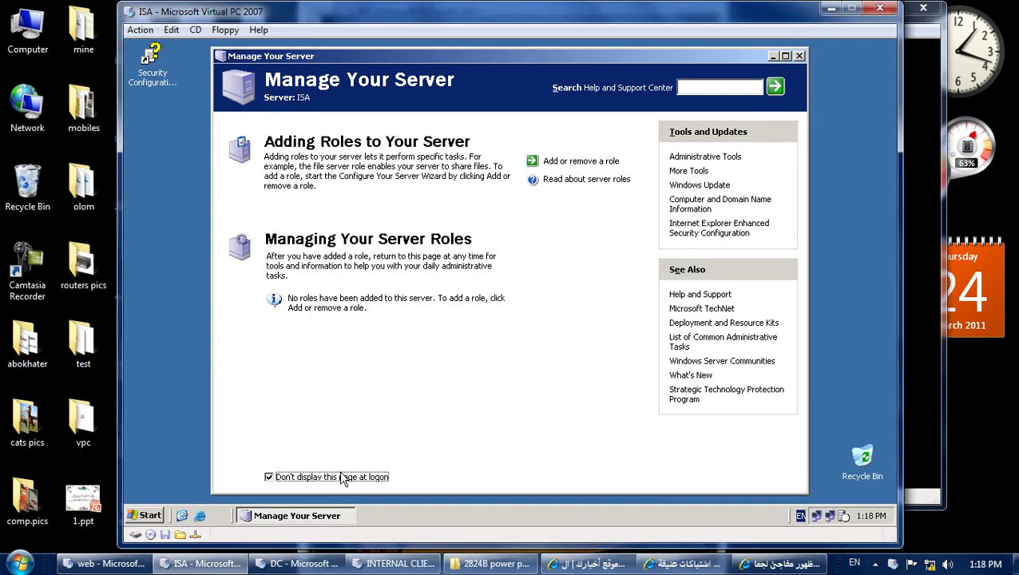
{"action": "left_click", "coordinate": [799, 56]}
{"action": "right_click", "coordinate": [631, 156]}
{"action": "left_click", "coordinate": [650, 183]}
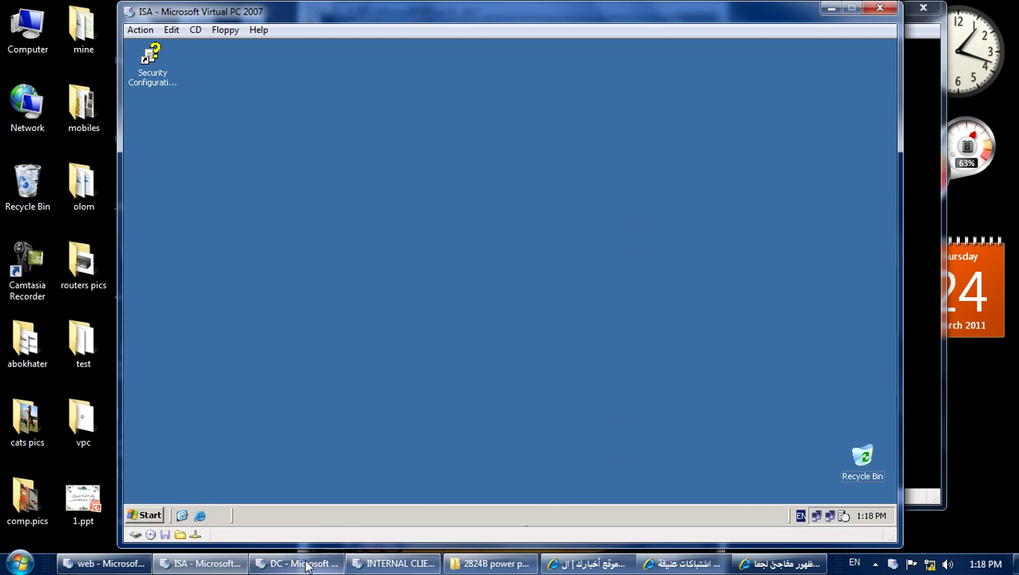
{"action": "left_click", "coordinate": [306, 563]}
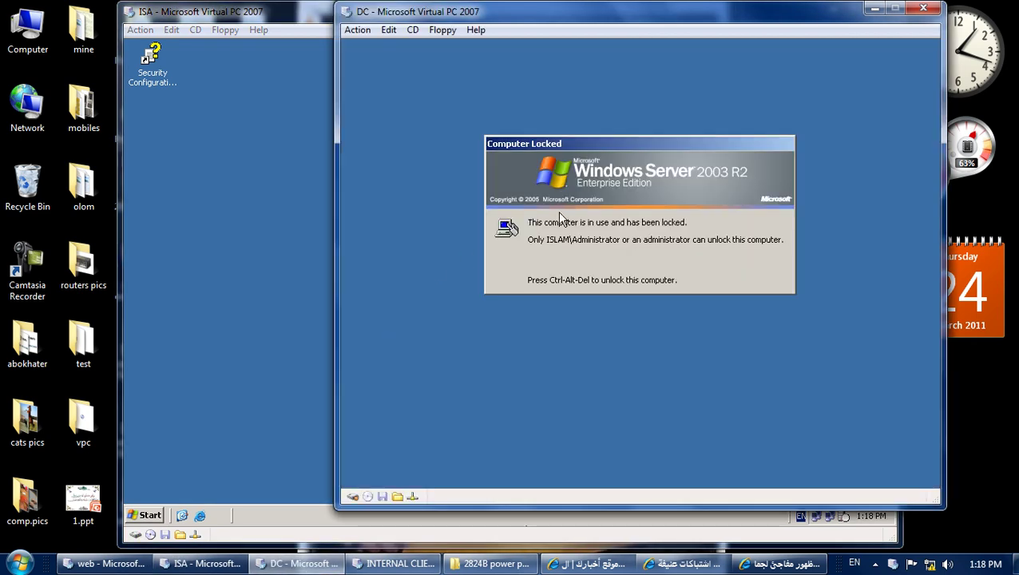
Unlock the domain controller VM with its administrator password.
{"action": "key", "text": "alt+Delete"}
{"action": "type", "text": "123"}
{"action": "key", "text": "Return"}
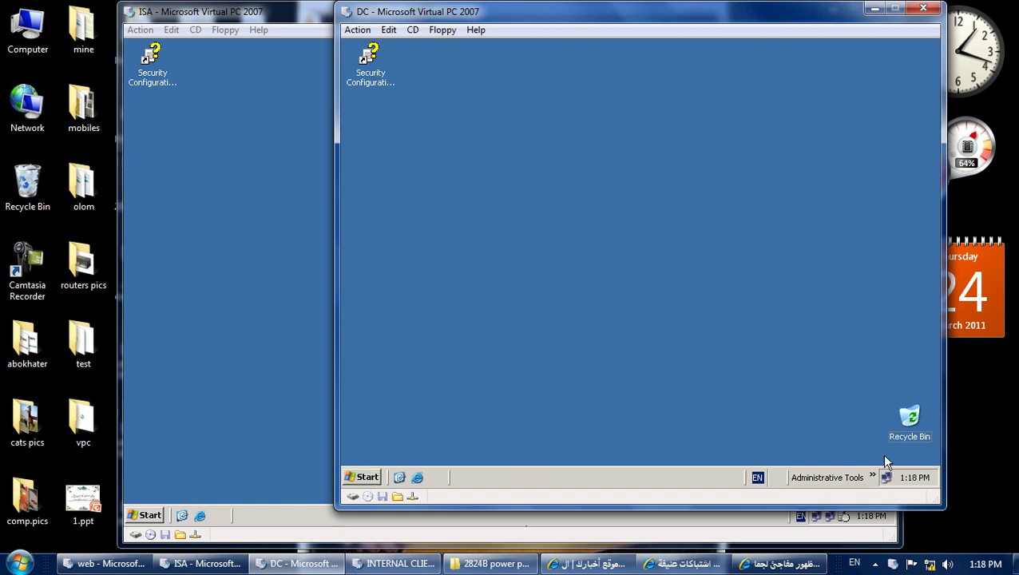
Verify ISA is listed in Active Directory's Computers container, then refresh the ISA desktop.
{"action": "left_click", "coordinate": [873, 477]}
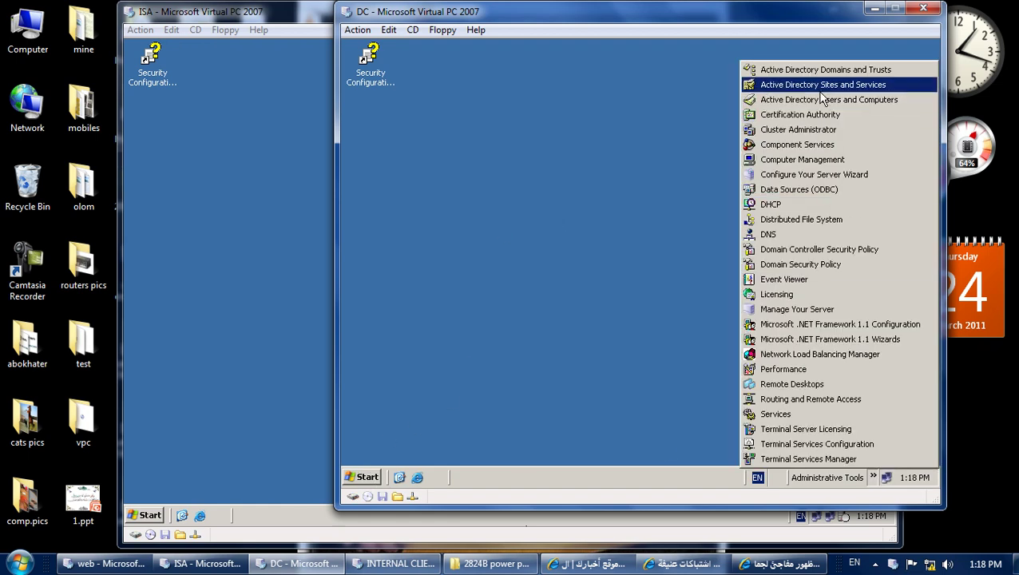
{"action": "left_click", "coordinate": [822, 100]}
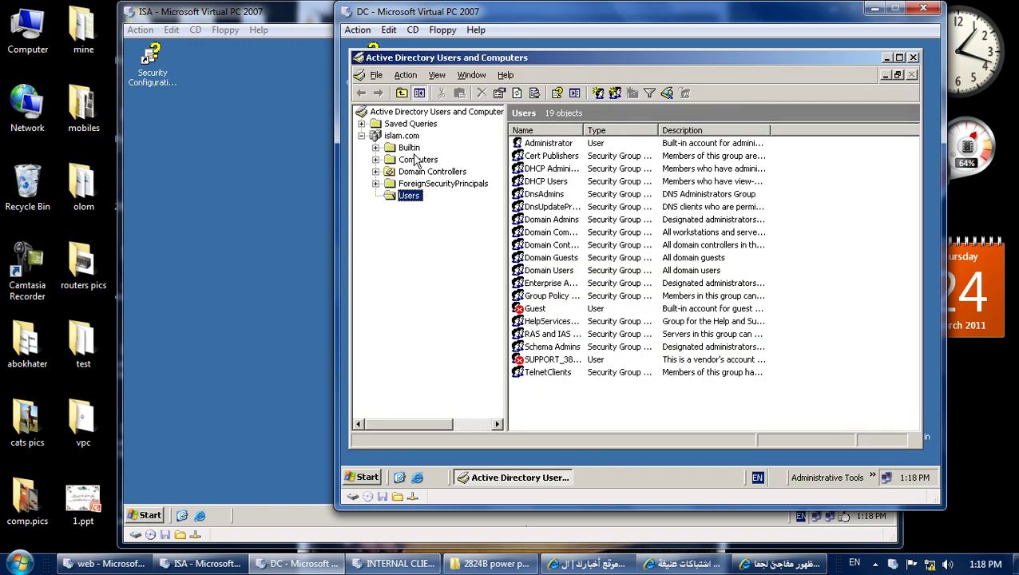
{"action": "left_click", "coordinate": [416, 159]}
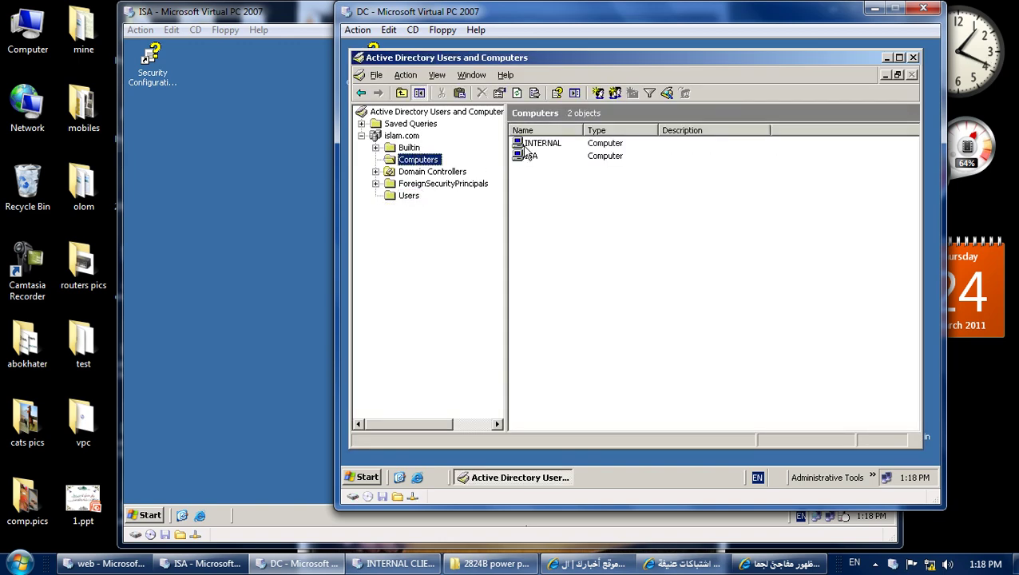
{"action": "left_click", "coordinate": [529, 158]}
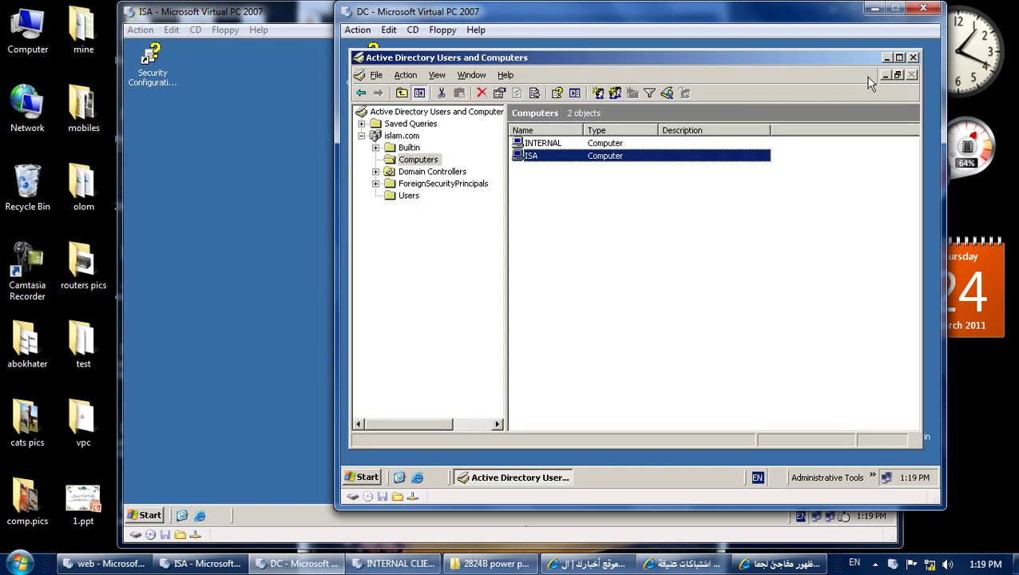
{"action": "left_click", "coordinate": [913, 57]}
{"action": "left_click", "coordinate": [316, 240]}
{"action": "right_click", "coordinate": [310, 220]}
{"action": "left_click", "coordinate": [328, 240]}
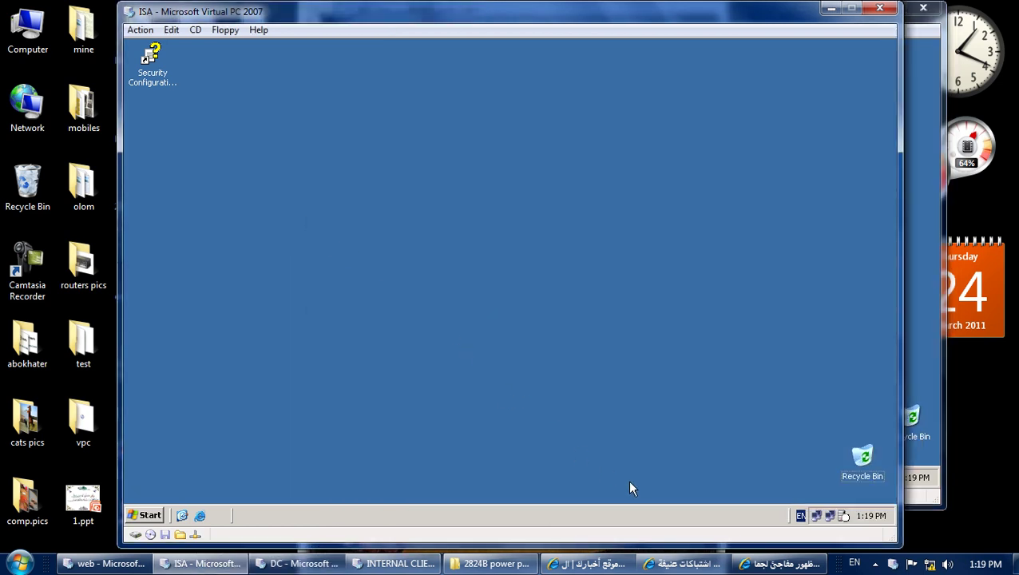
{"action": "left_click", "coordinate": [155, 516]}
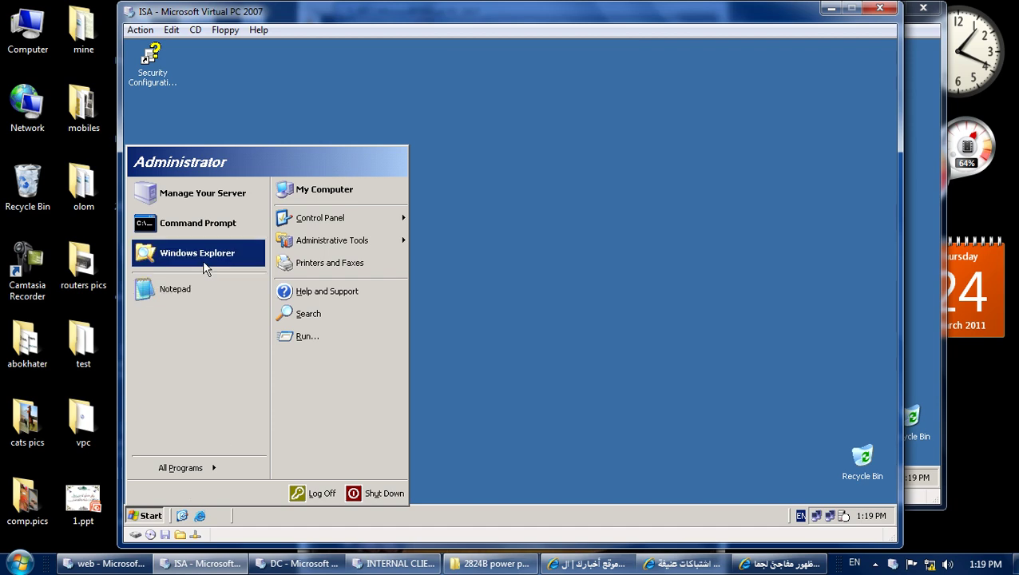
{"action": "left_click", "coordinate": [207, 194]}
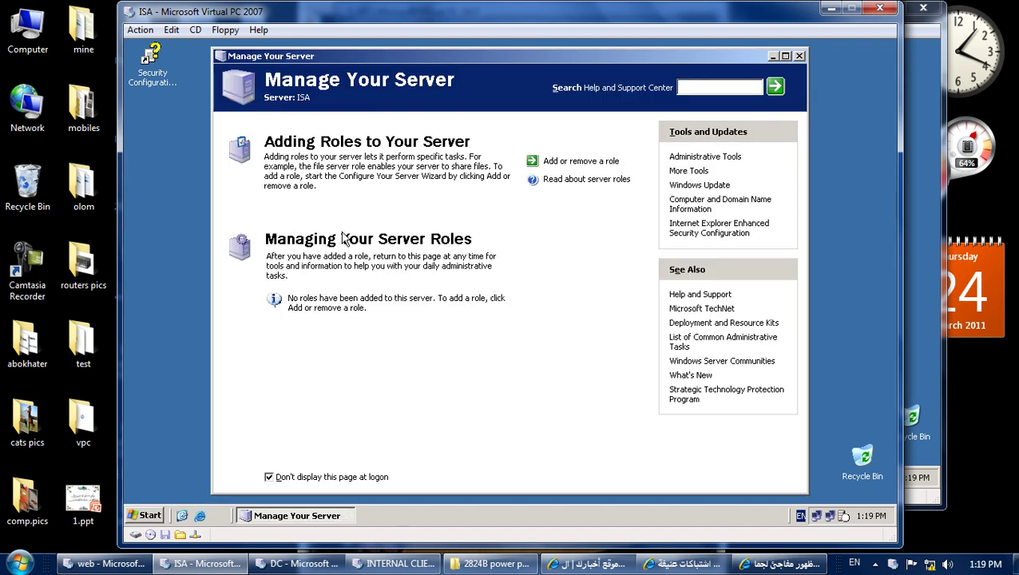
{"action": "left_click", "coordinate": [799, 56]}
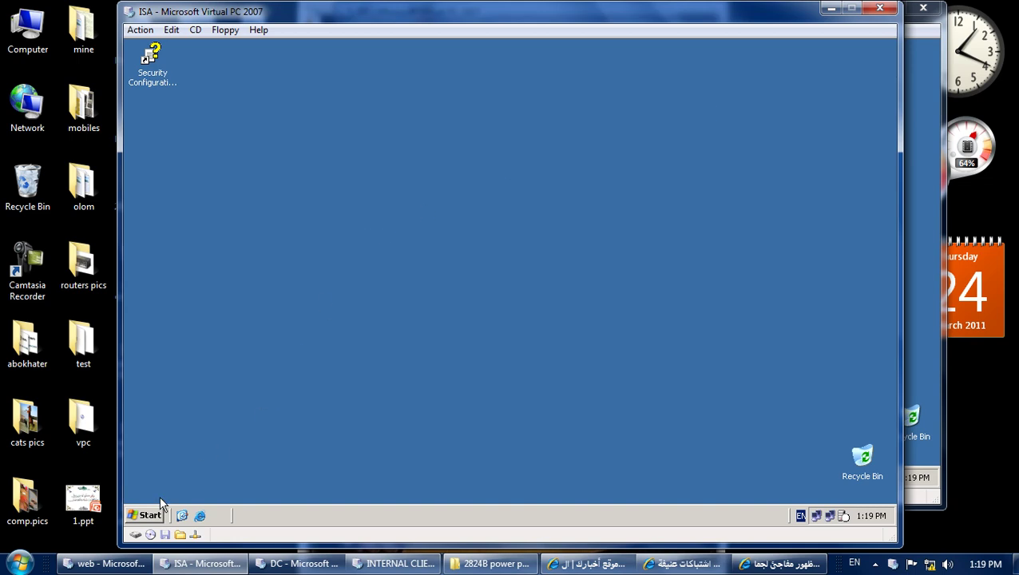
{"action": "left_click", "coordinate": [154, 515]}
{"action": "mouse_move", "coordinate": [223, 477]}
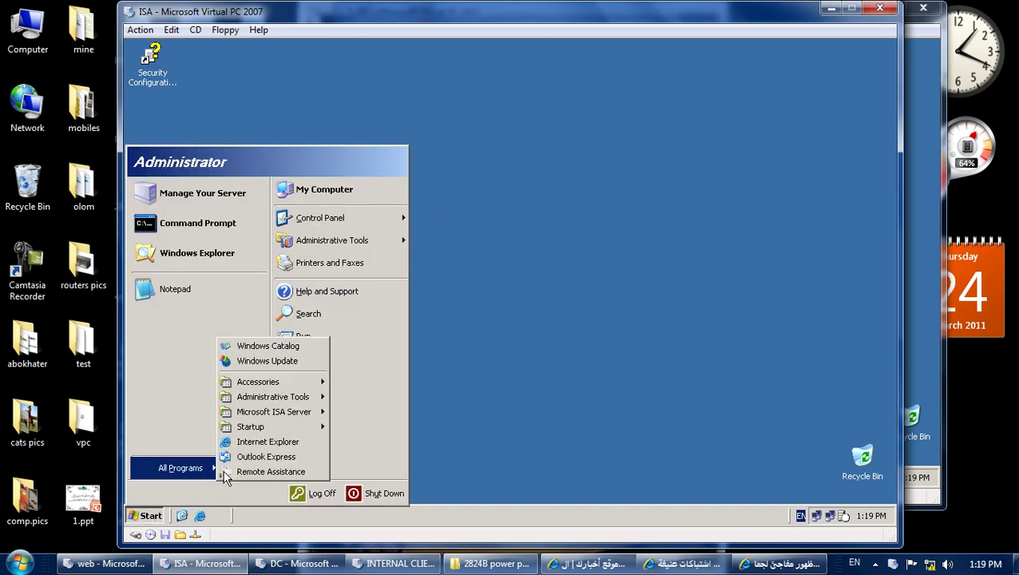
{"action": "mouse_move", "coordinate": [324, 417]}
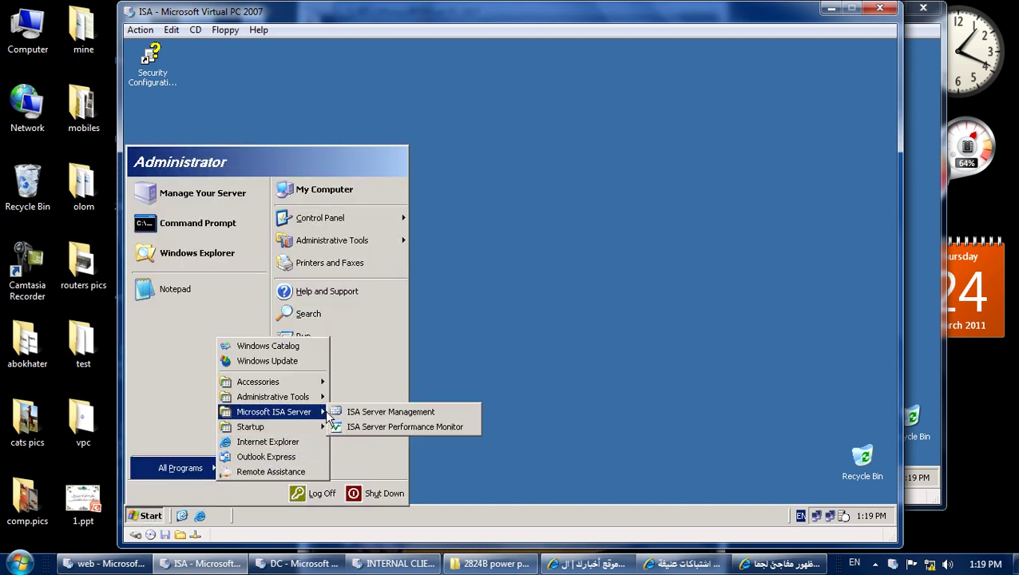
{"action": "left_click", "coordinate": [361, 412]}
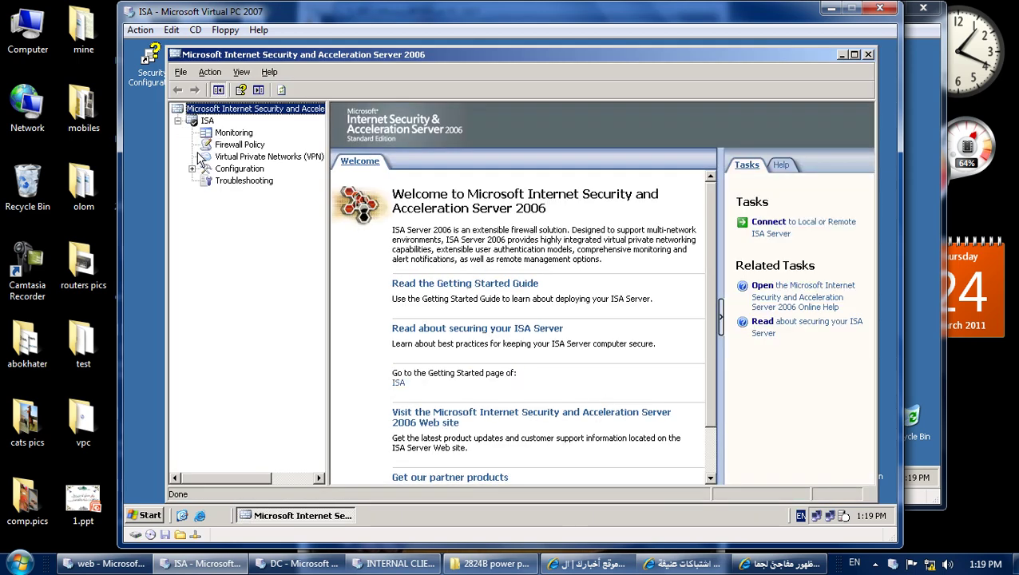
{"action": "left_click", "coordinate": [192, 168]}
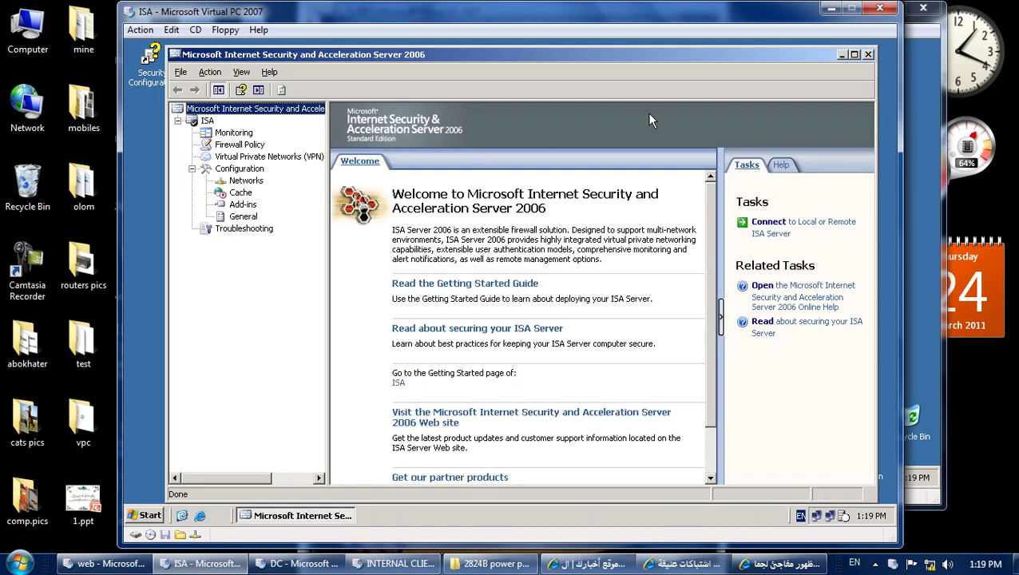
{"action": "left_click", "coordinate": [867, 54]}
{"action": "right_click", "coordinate": [562, 154]}
{"action": "left_click", "coordinate": [582, 177]}
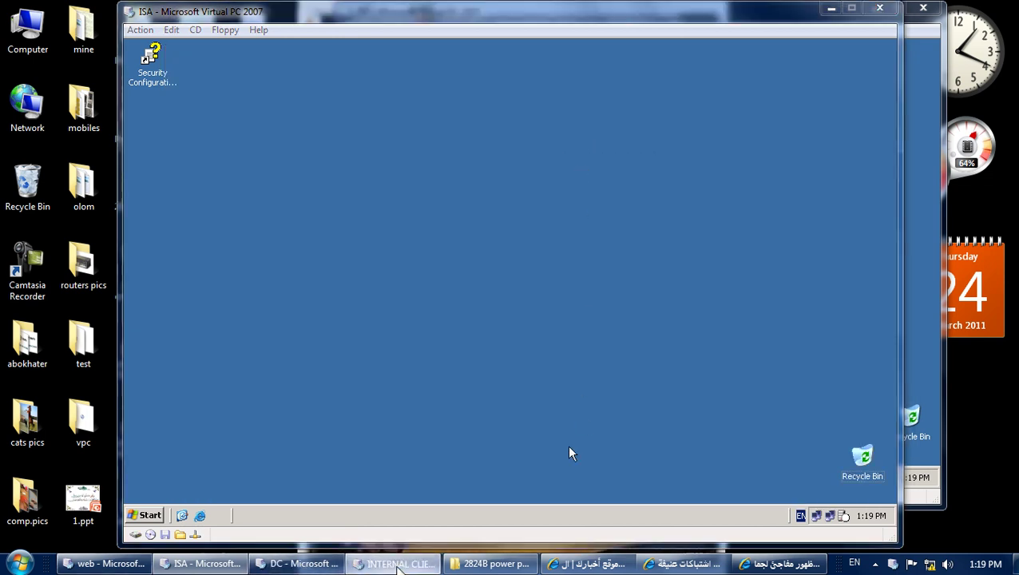
{"action": "left_click", "coordinate": [397, 566]}
Reposition the internal client VM window and refresh the XP desktop.
{"action": "left_click_drag", "start_coordinate": [389, 28], "coordinate": [706, 31]}
{"action": "right_click", "coordinate": [614, 186]}
{"action": "left_click", "coordinate": [627, 211]}
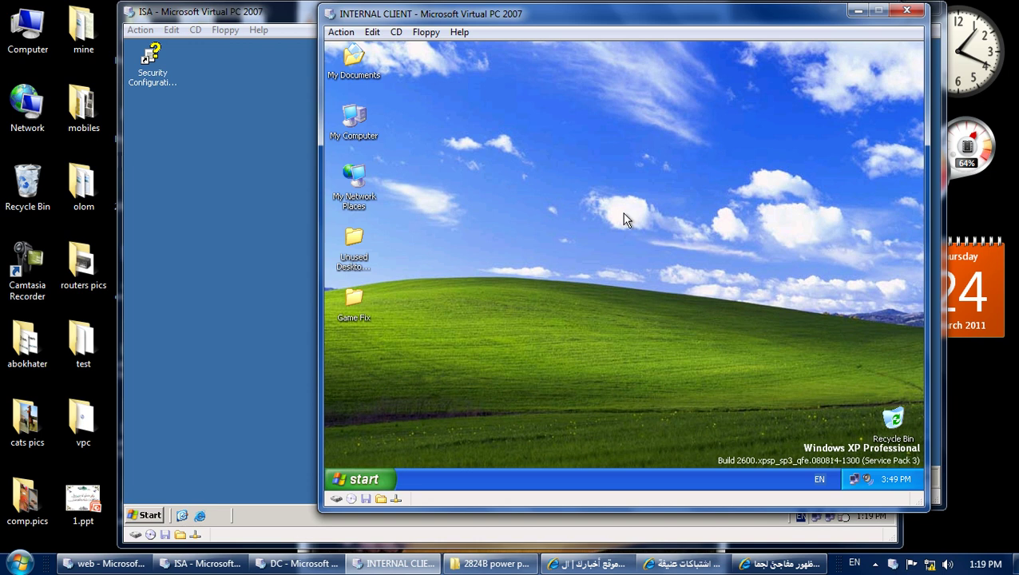
{"action": "left_click_drag", "start_coordinate": [607, 191], "coordinate": [701, 291]}
Launch Remote Desktop Connection via mstsc and connect to computer isa.
{"action": "left_click", "coordinate": [386, 480]}
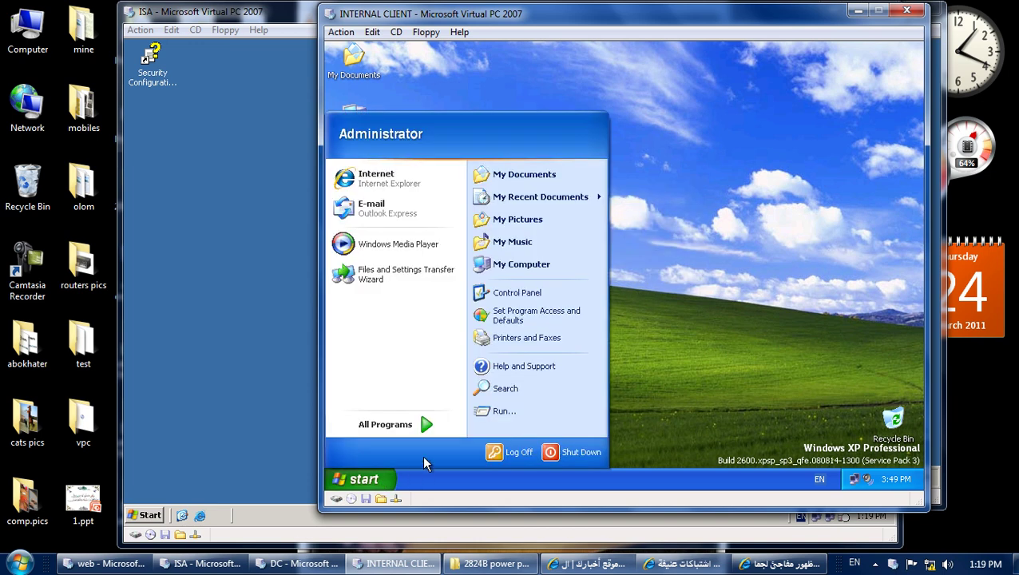
{"action": "left_click", "coordinate": [496, 411]}
{"action": "type", "text": "mstsc"}
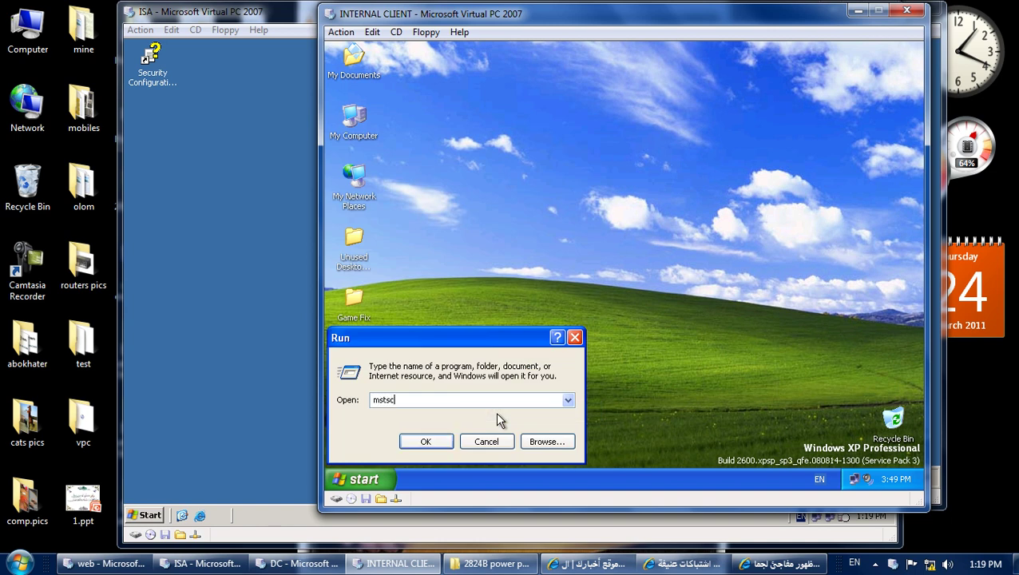
{"action": "key", "text": "Return"}
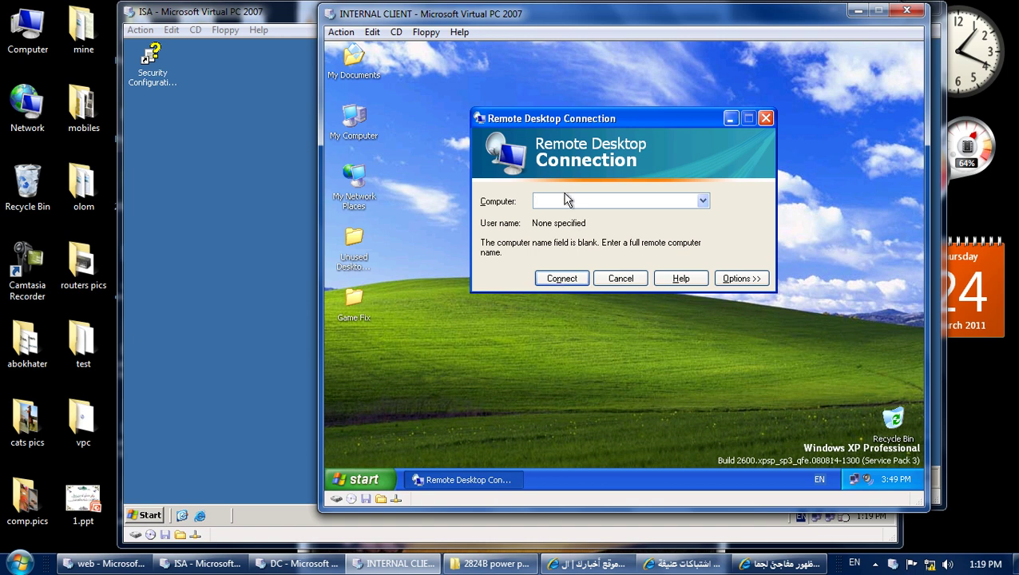
{"action": "type", "text": "1"}
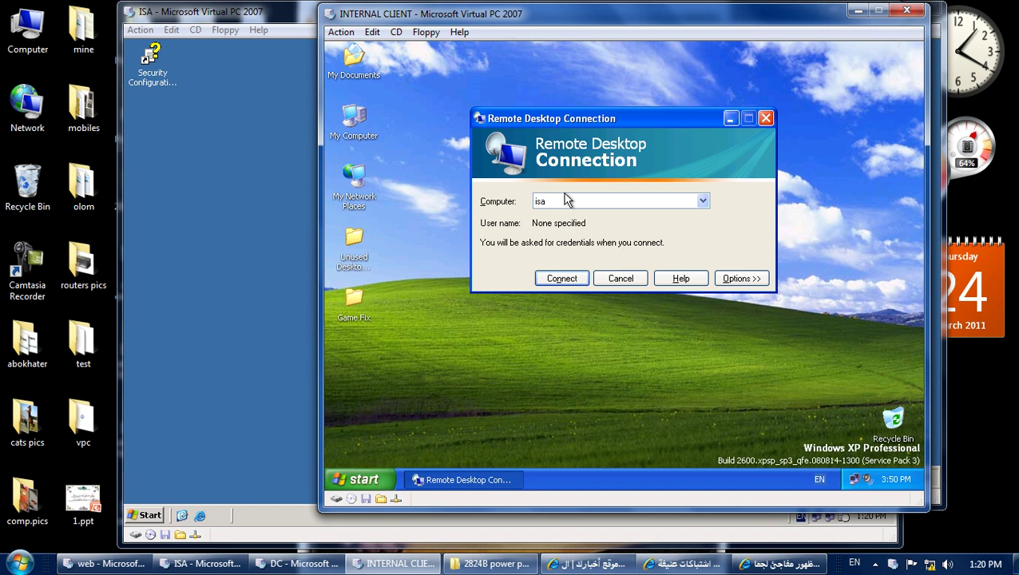
{"action": "key", "text": "Return"}
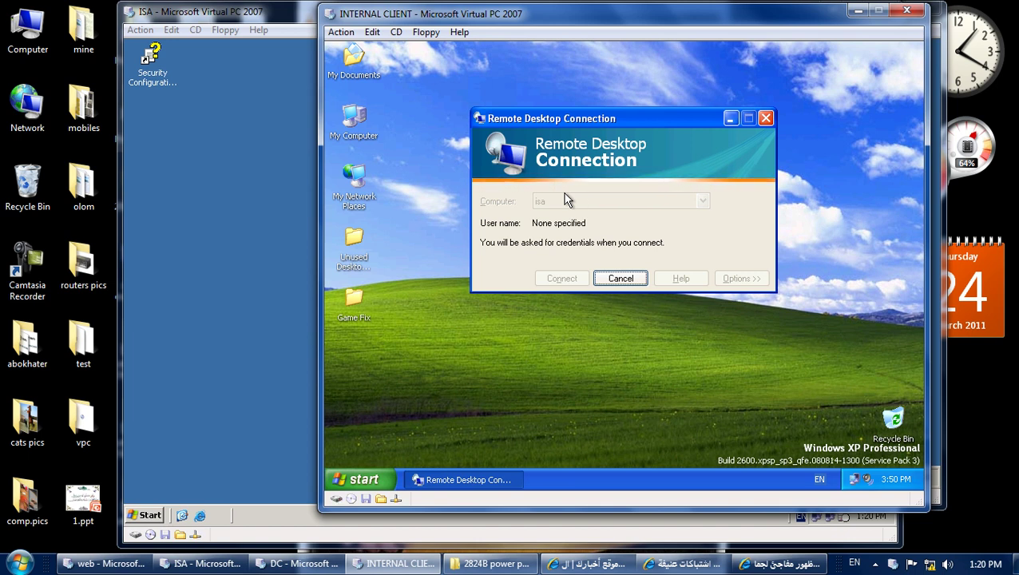
Enable Remote Desktop on the ISA server's Remote tab and apply the setting.
{"action": "left_click", "coordinate": [256, 311]}
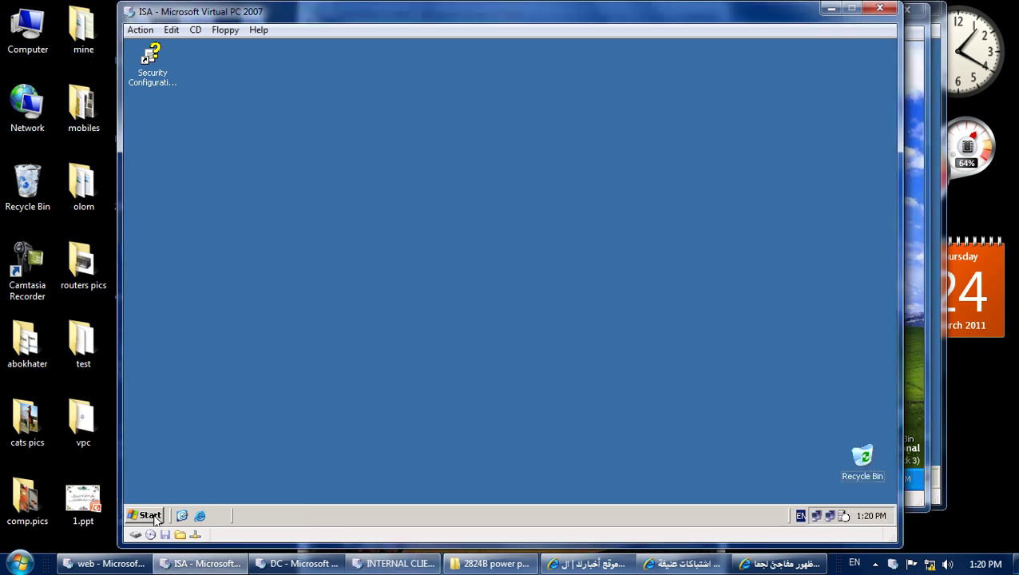
{"action": "left_click", "coordinate": [152, 517]}
{"action": "right_click", "coordinate": [315, 189]}
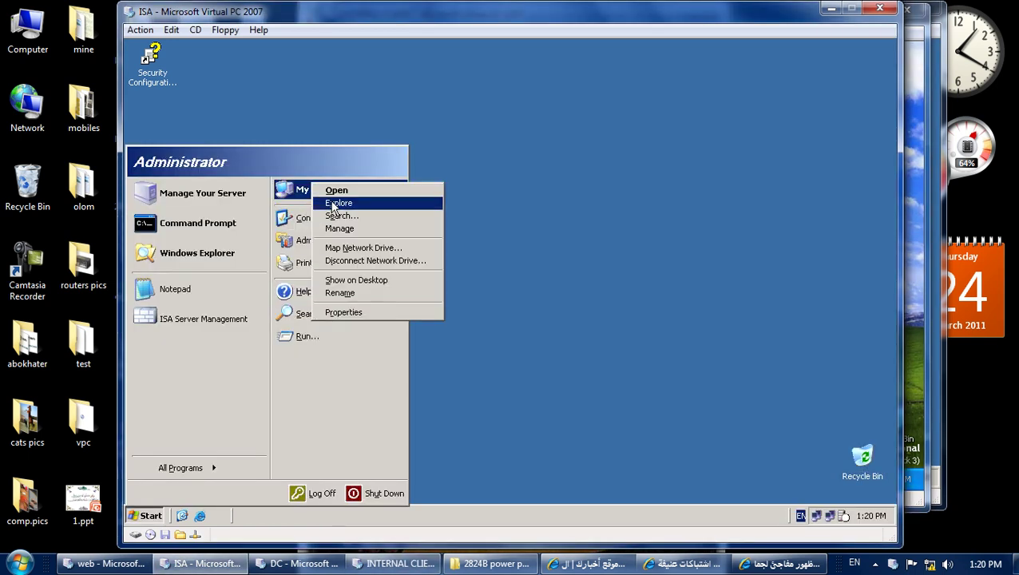
{"action": "left_click", "coordinate": [384, 314]}
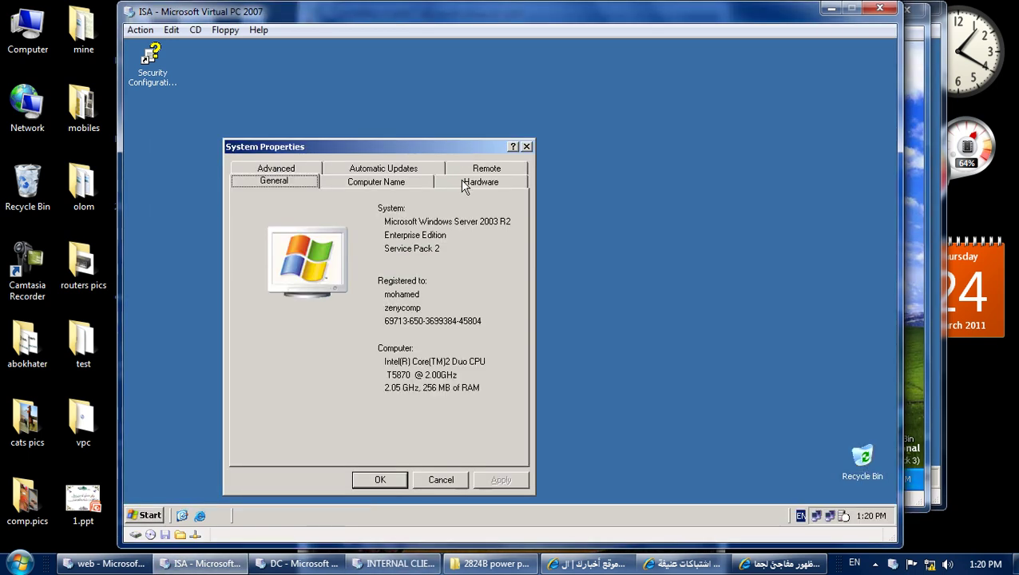
{"action": "left_click", "coordinate": [472, 171]}
{"action": "left_click", "coordinate": [260, 336]}
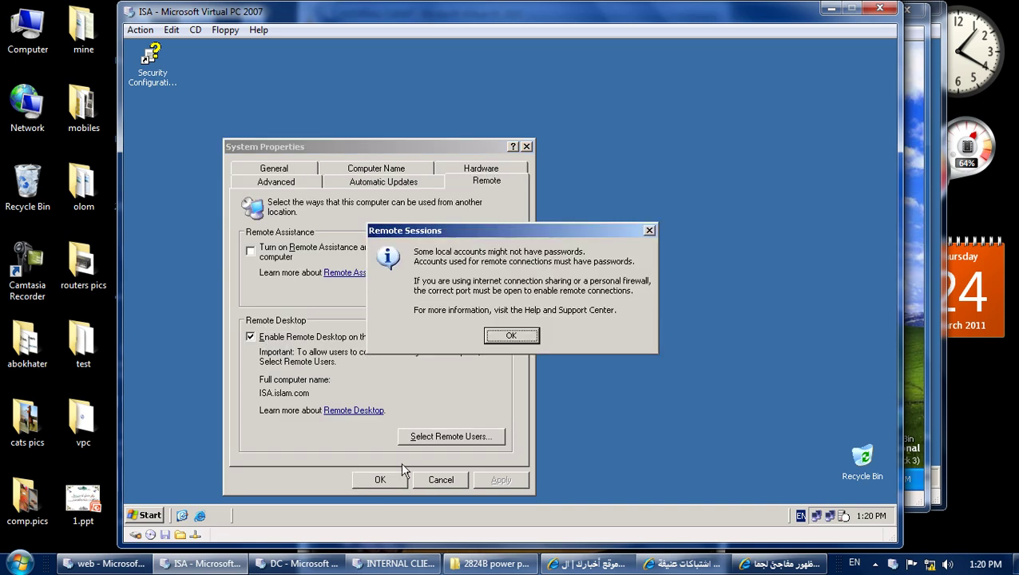
{"action": "left_click", "coordinate": [503, 336]}
{"action": "left_click", "coordinate": [501, 481]}
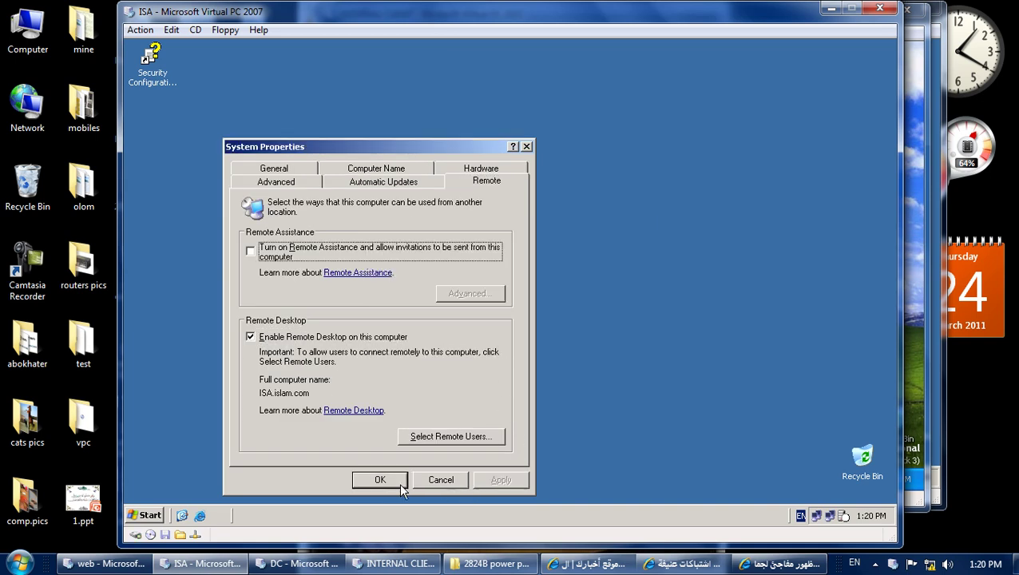
{"action": "left_click", "coordinate": [386, 483]}
Retry the Remote Desktop connection to isa from the XP client and dismiss the failures.
{"action": "left_click", "coordinate": [924, 355]}
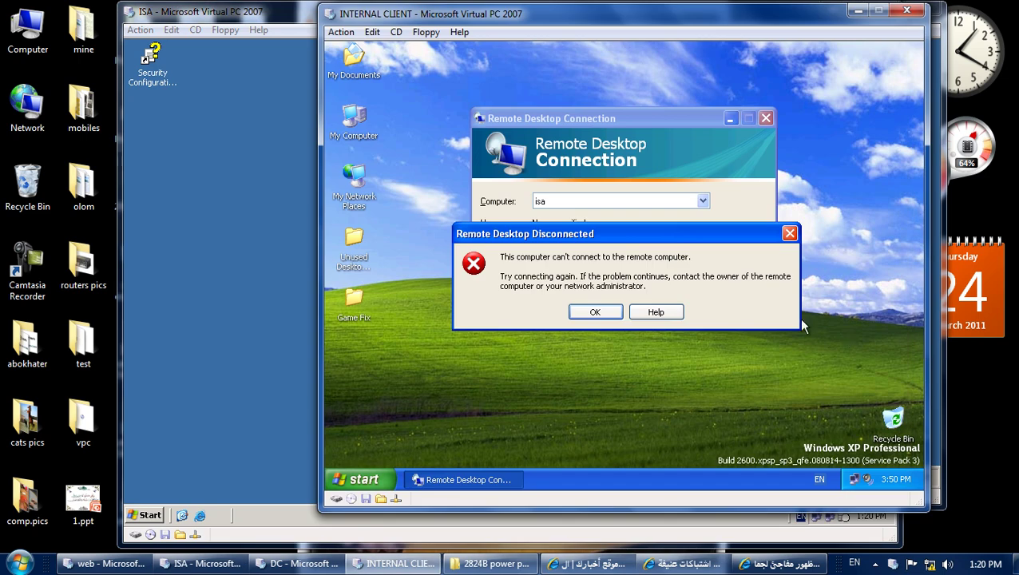
{"action": "left_click", "coordinate": [609, 314]}
{"action": "left_click", "coordinate": [571, 281]}
{"action": "key", "text": "Return"}
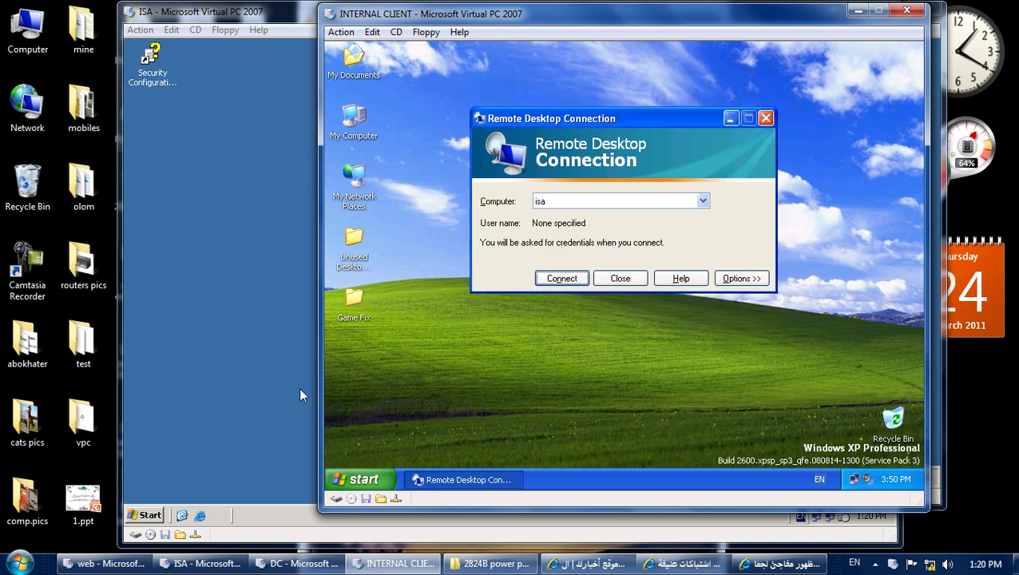
{"action": "left_click", "coordinate": [302, 395]}
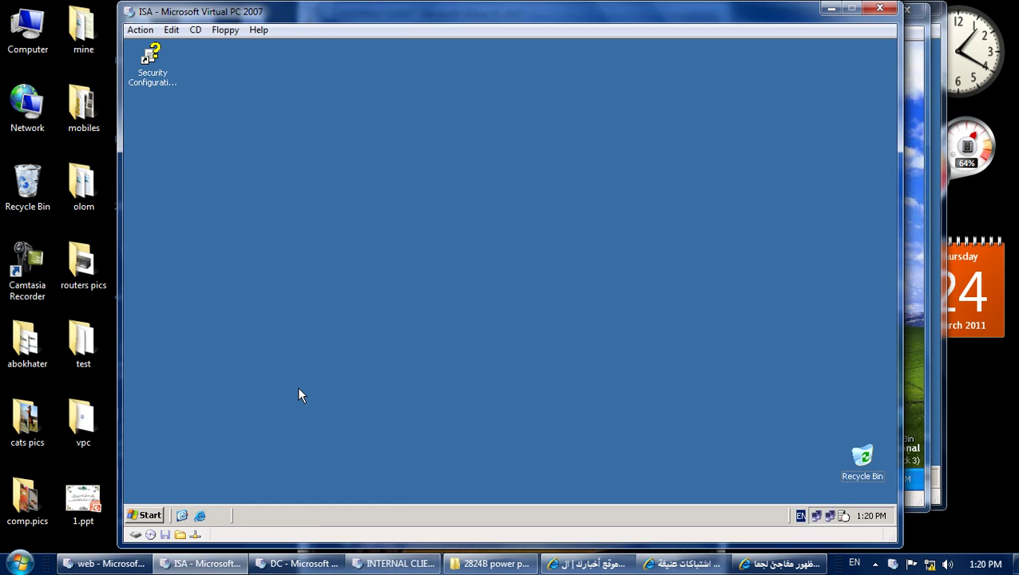
Launch ISA Server Management and open the ISA server's Firewall Policy.
{"action": "left_click", "coordinate": [152, 515]}
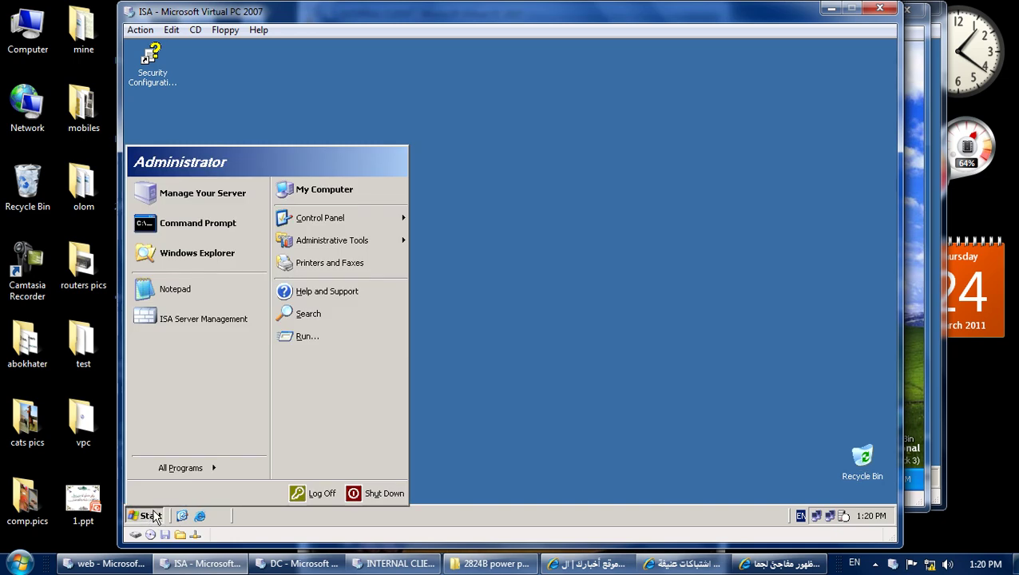
{"action": "left_click", "coordinate": [201, 329]}
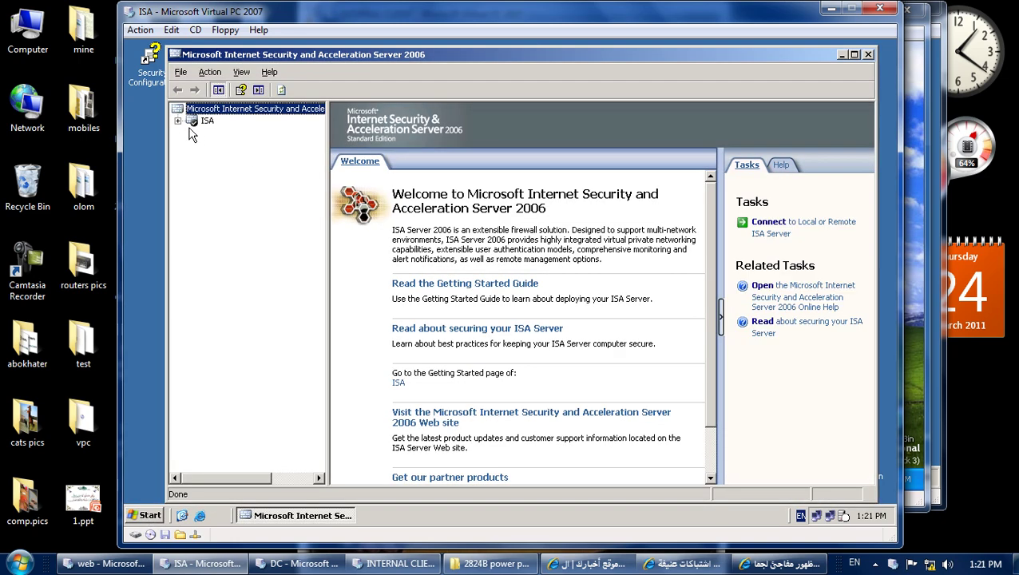
{"action": "left_click", "coordinate": [179, 121]}
{"action": "left_click", "coordinate": [191, 169]}
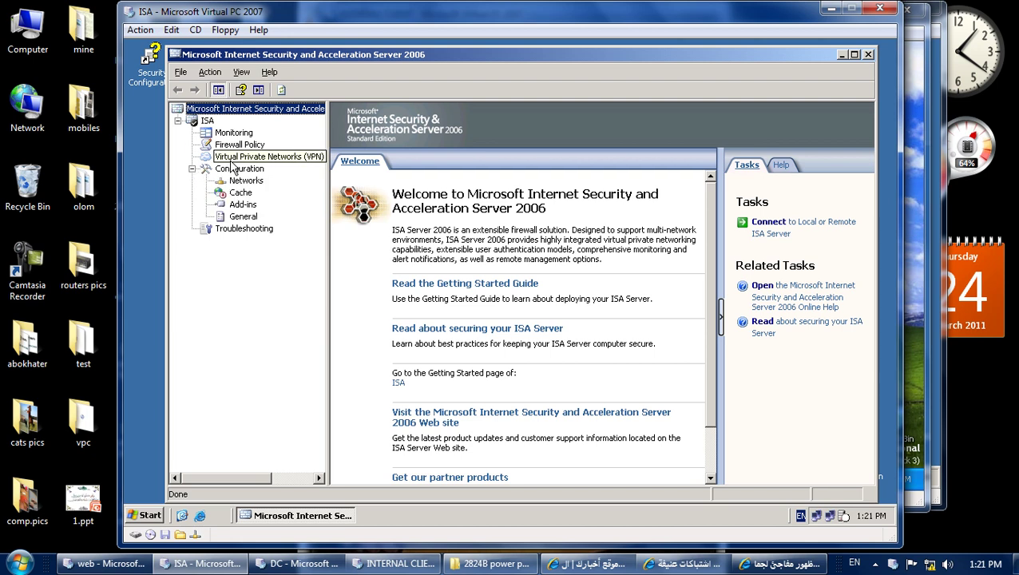
{"action": "left_click", "coordinate": [238, 145]}
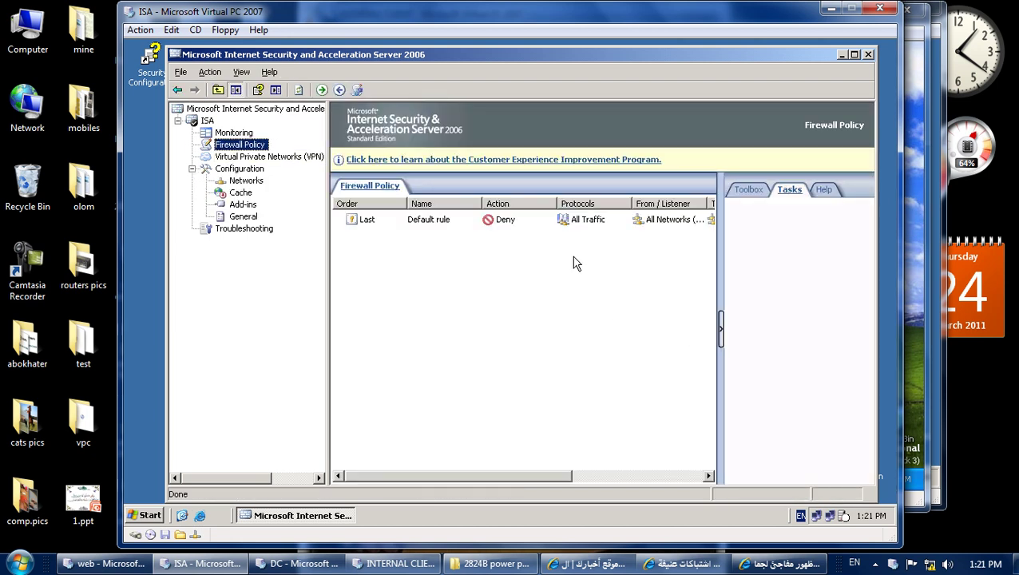
Maximize the console and show System Policy Rules from Firewall Policy's View menu.
{"action": "left_click_drag", "start_coordinate": [868, 302], "coordinate": [883, 277]}
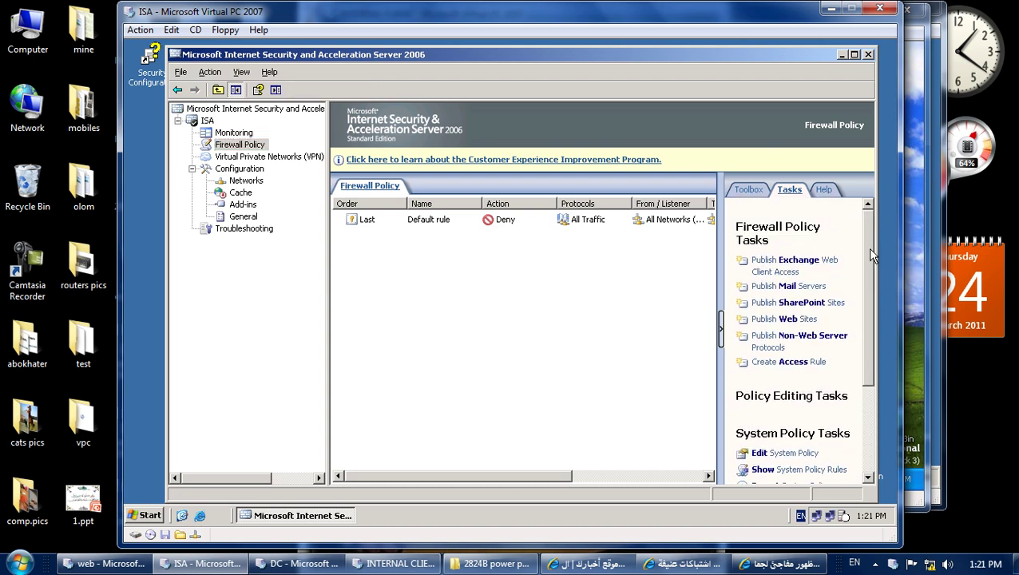
{"action": "scroll", "coordinate": [873, 256], "scroll_direction": "down", "scroll_amount": 3}
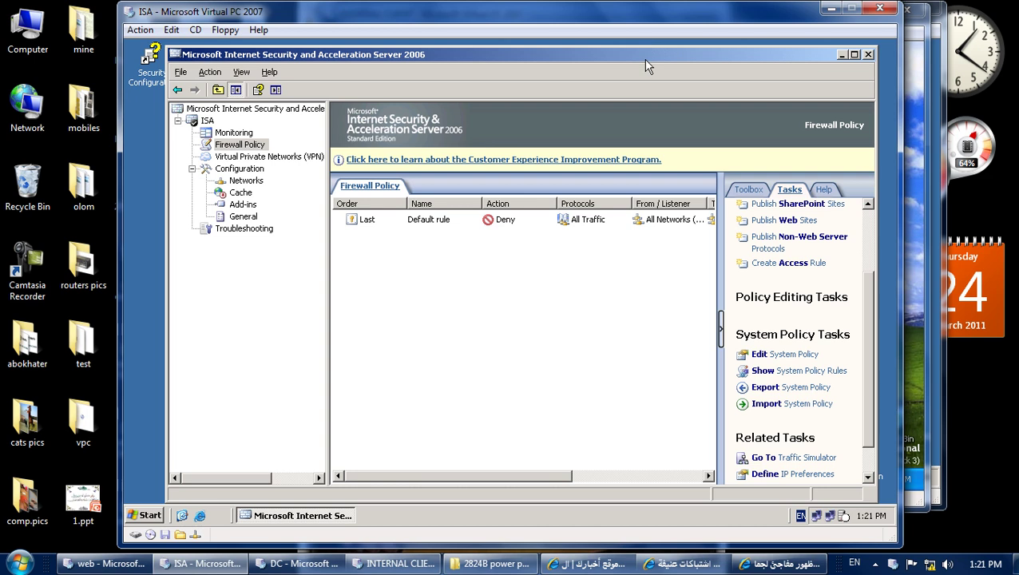
{"action": "double_click", "coordinate": [646, 61]}
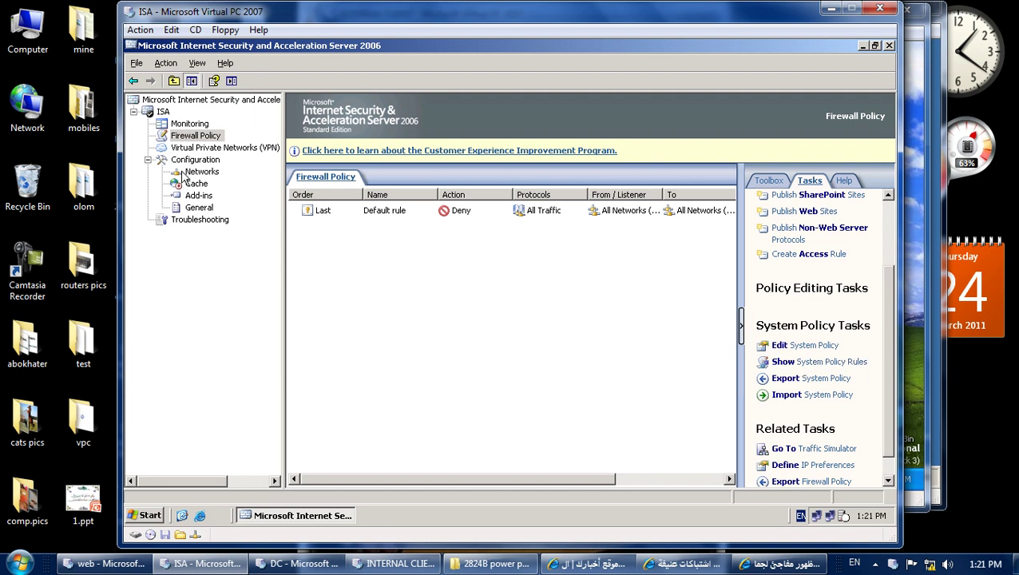
{"action": "right_click", "coordinate": [192, 138]}
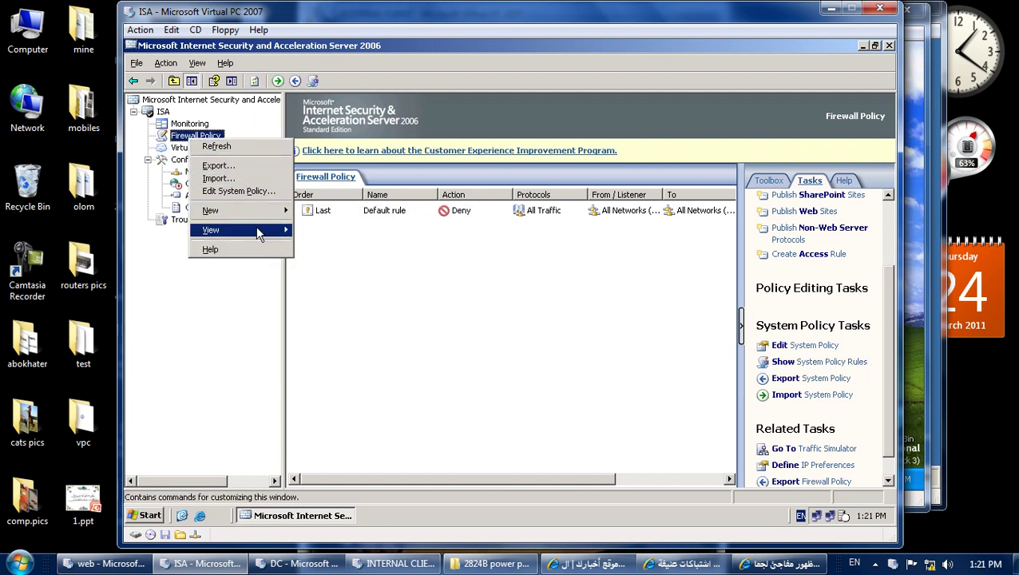
{"action": "mouse_move", "coordinate": [258, 232]}
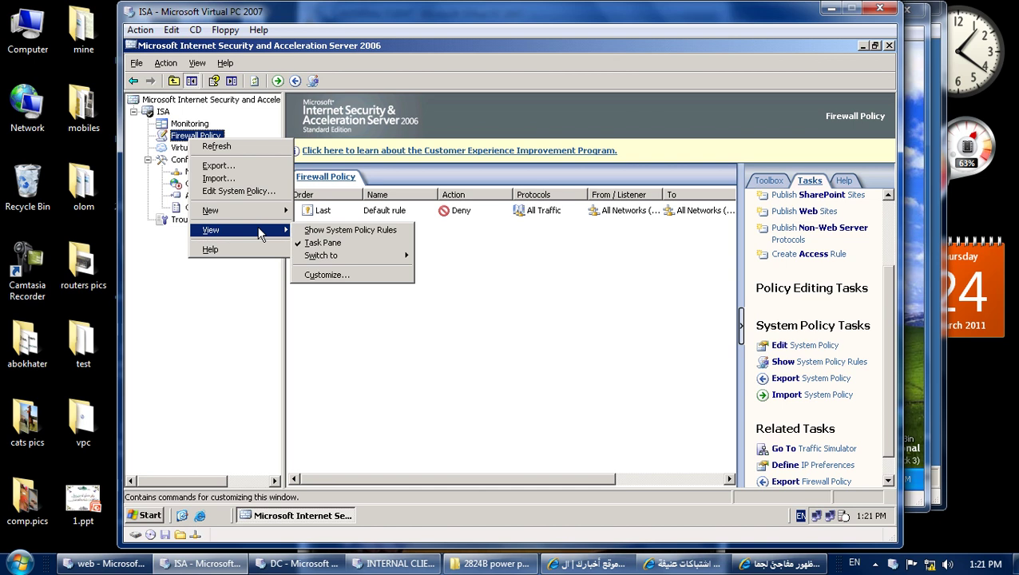
{"action": "left_click", "coordinate": [372, 232]}
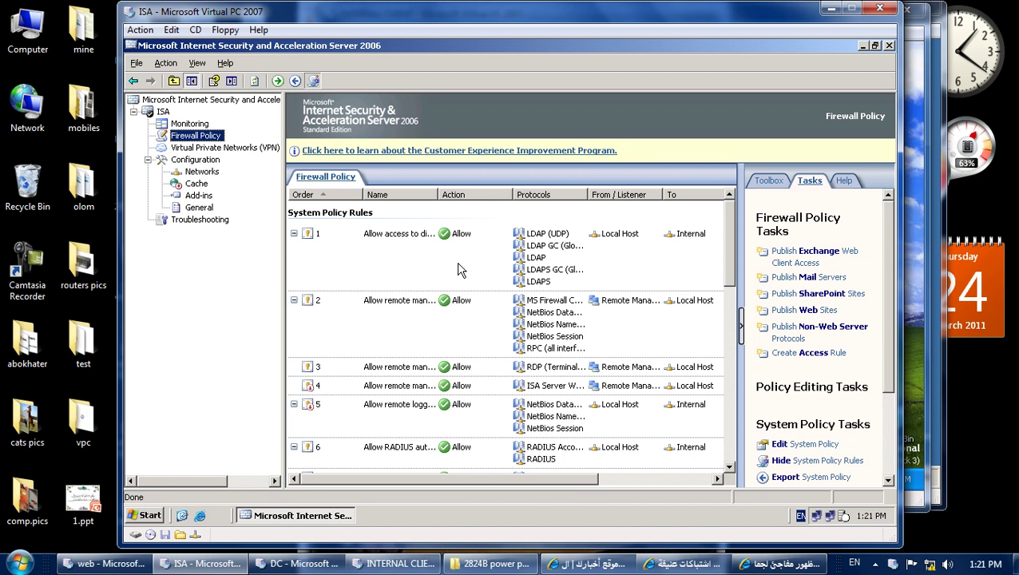
Widen the Name column and review system policy rules 2, 3 and 4.
{"action": "left_click_drag", "start_coordinate": [442, 191], "coordinate": [599, 198]}
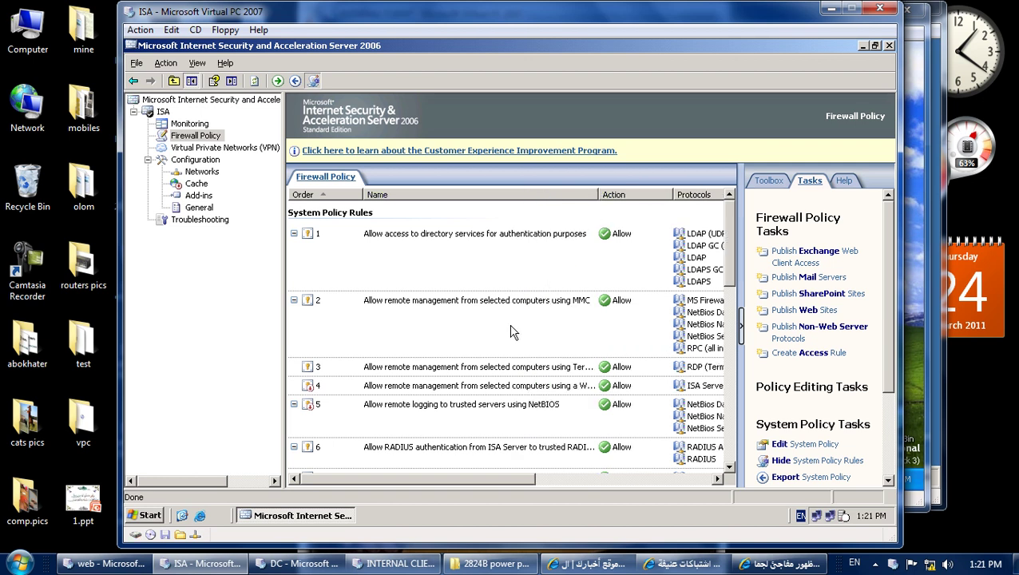
{"action": "left_click", "coordinate": [438, 311]}
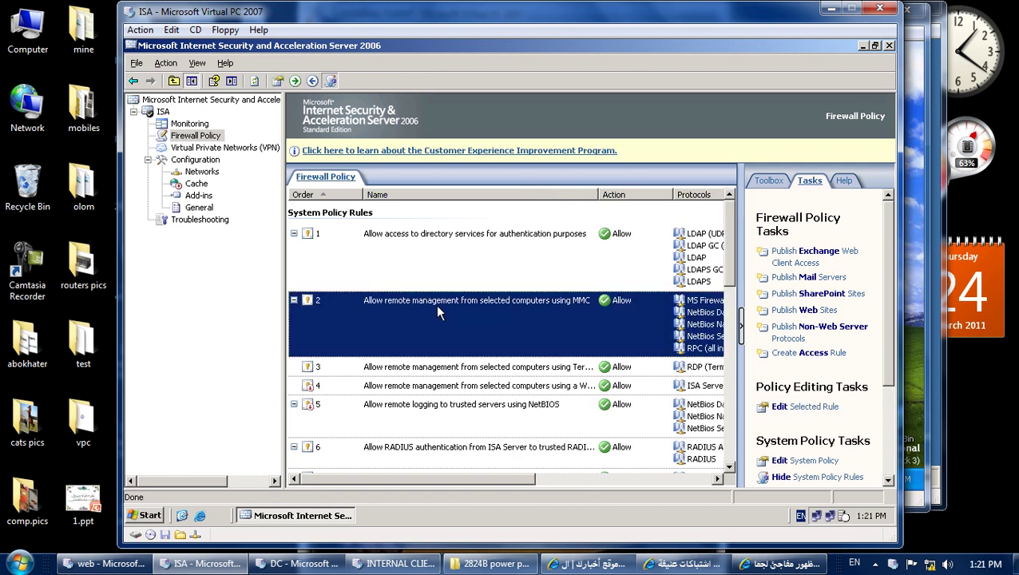
{"action": "left_click", "coordinate": [415, 372]}
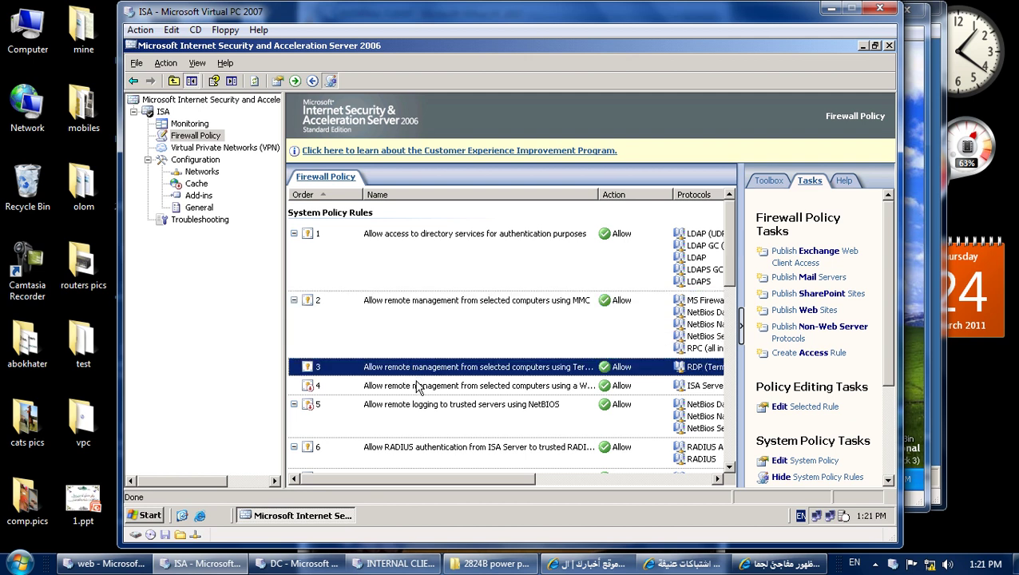
{"action": "left_click", "coordinate": [417, 387]}
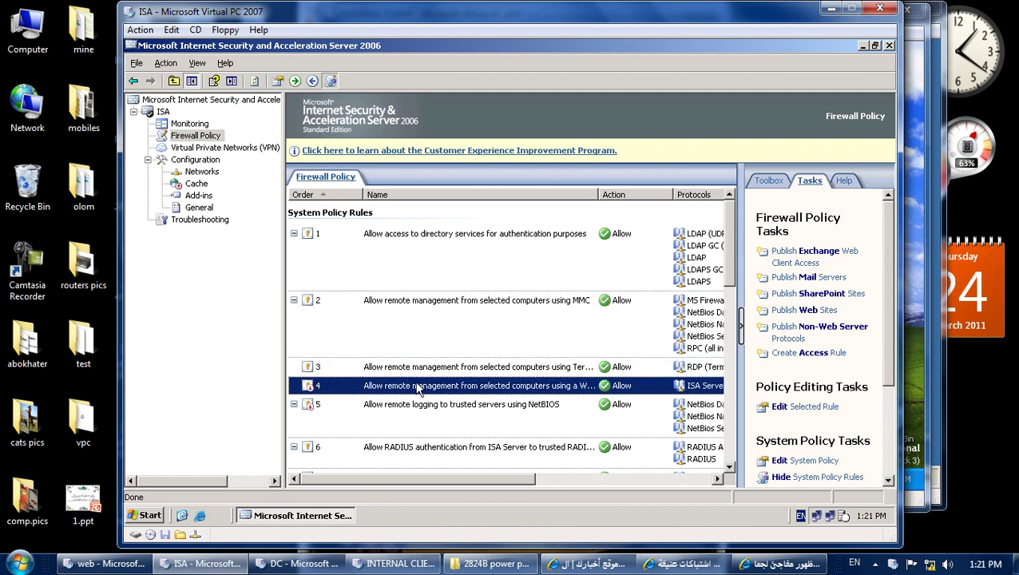
{"action": "left_click", "coordinate": [426, 321]}
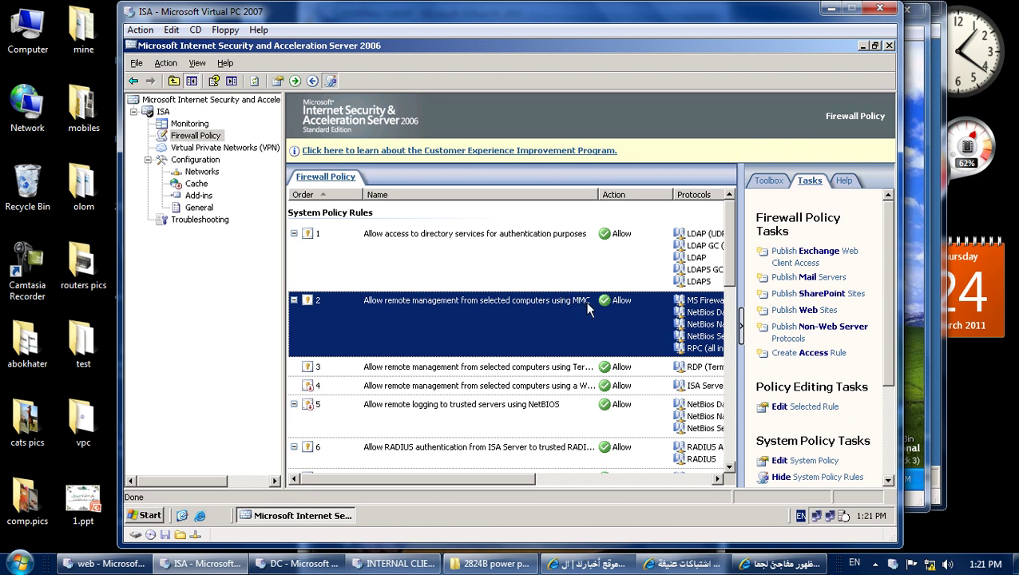
Show full rule names and compare the Terminal Server, MMC and Web application remote management rules.
{"action": "left_click_drag", "start_coordinate": [594, 194], "coordinate": [659, 196]}
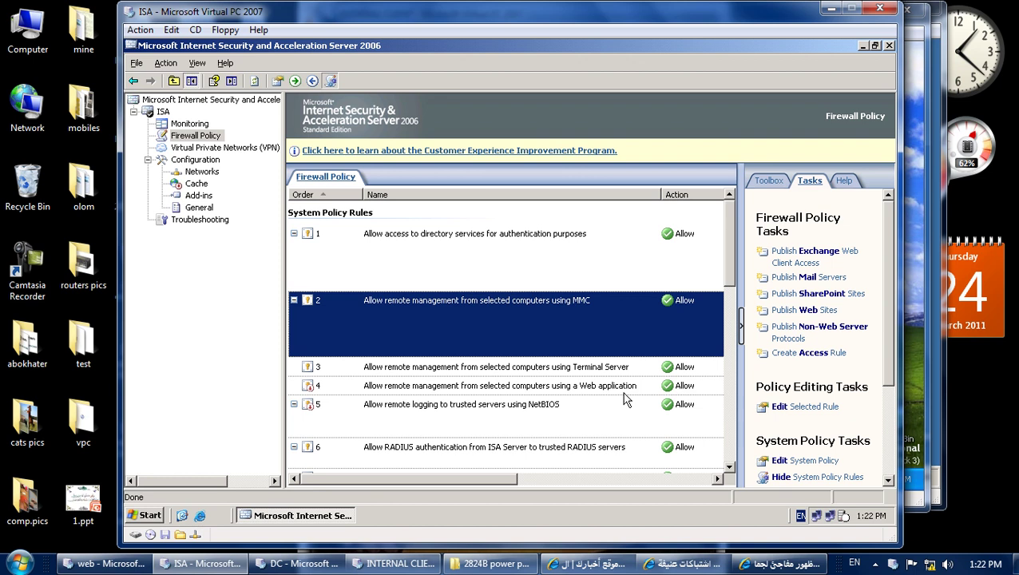
{"action": "left_click", "coordinate": [593, 370]}
{"action": "left_click", "coordinate": [562, 338]}
{"action": "left_click", "coordinate": [537, 385]}
{"action": "left_click", "coordinate": [538, 369]}
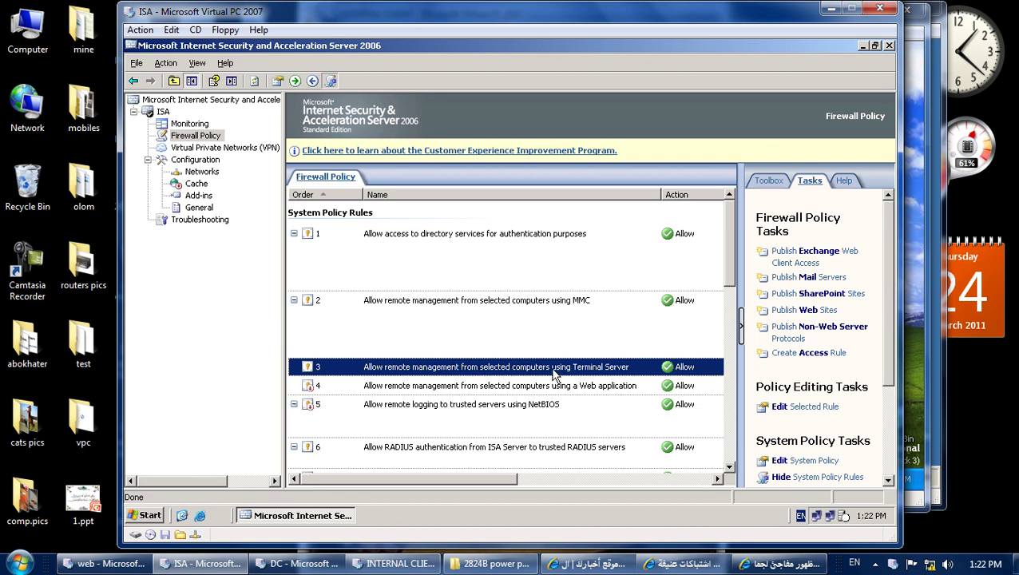
Open the Terminal Server system policy rule, enable its configuration group, and view its allowed sources.
{"action": "double_click", "coordinate": [521, 368]}
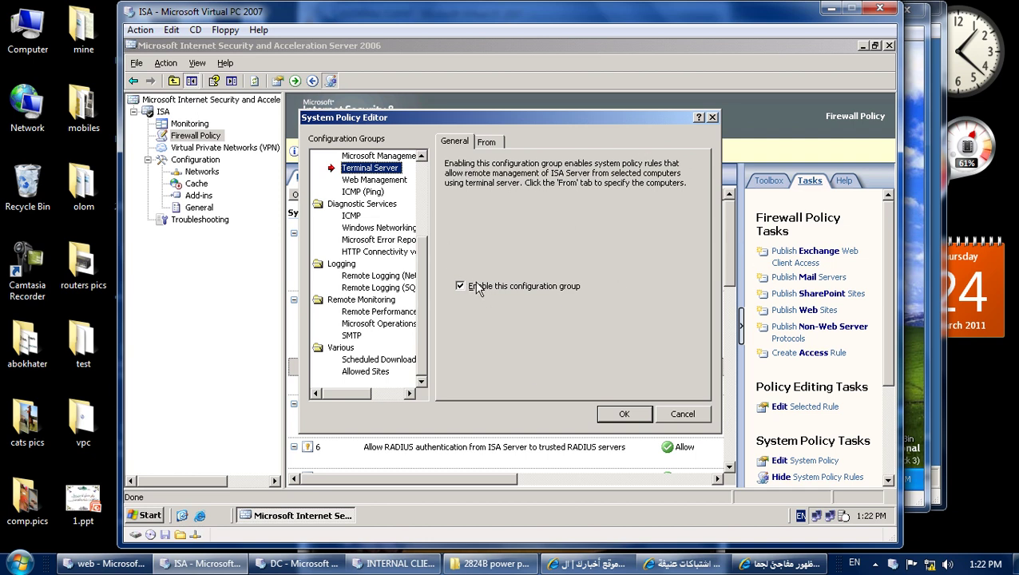
{"action": "left_click", "coordinate": [461, 287]}
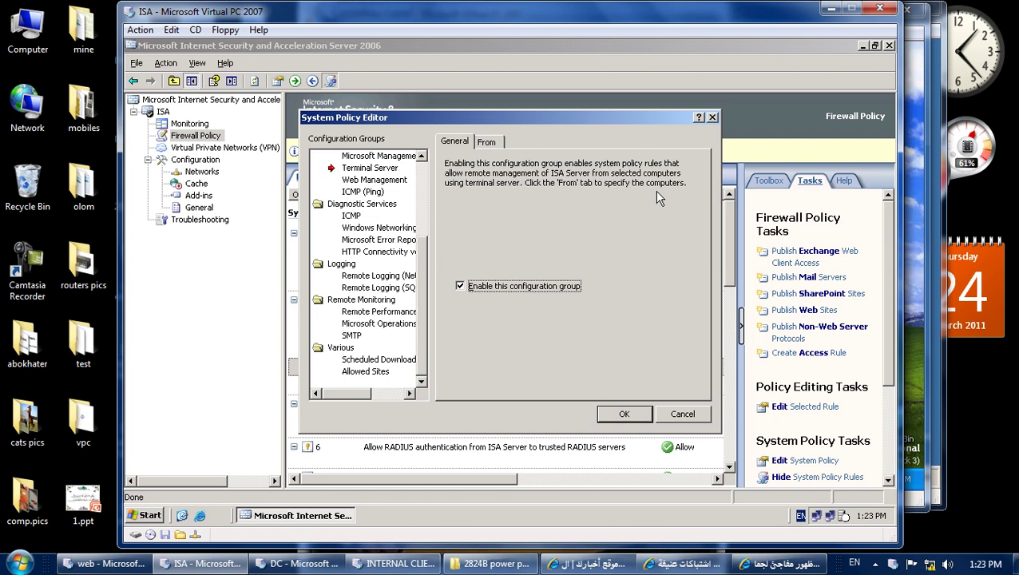
{"action": "left_click", "coordinate": [496, 144]}
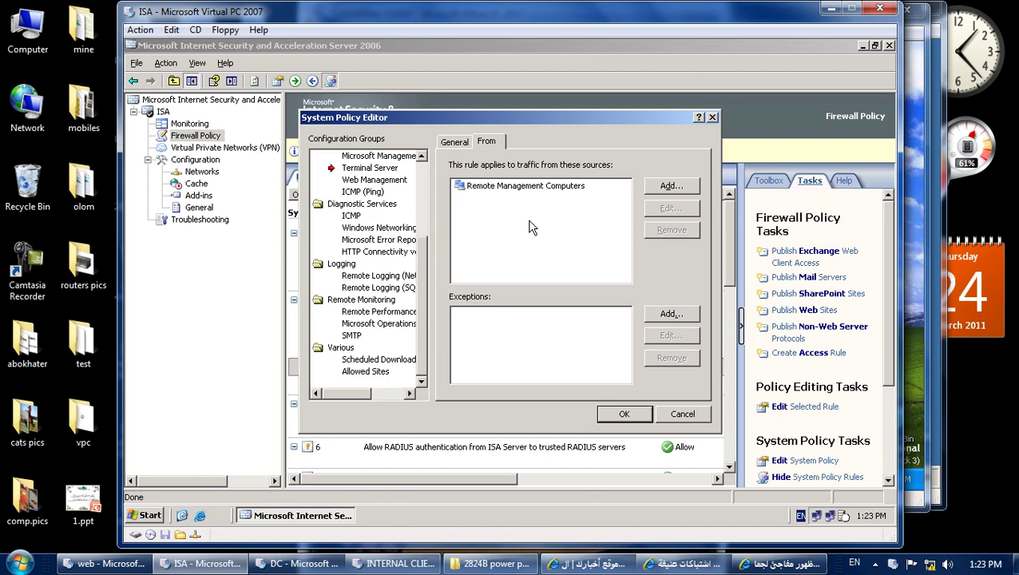
Select Remote Management Computers in the From list, then switch to the DC virtual machine.
{"action": "left_click", "coordinate": [465, 192]}
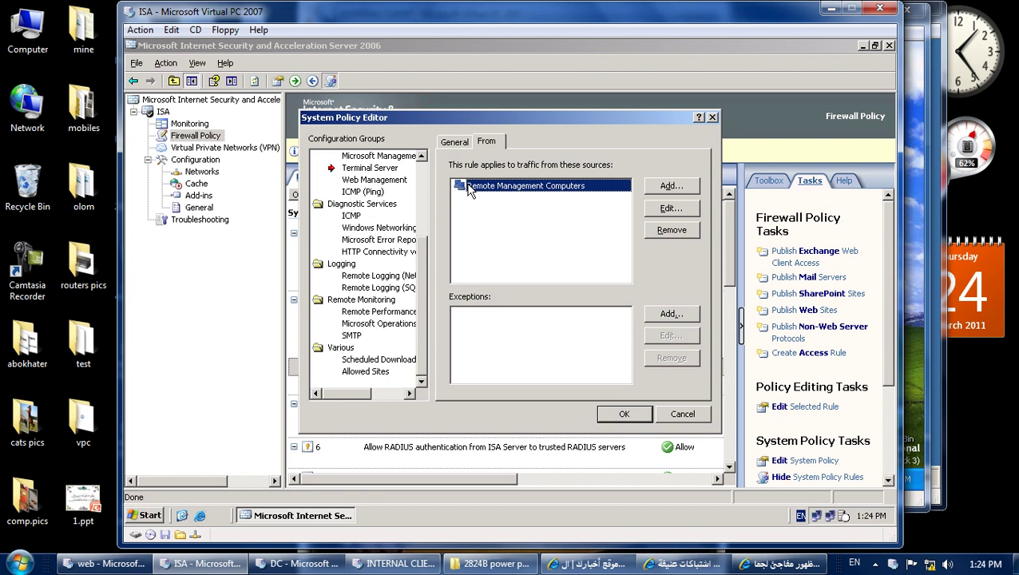
{"action": "left_click", "coordinate": [515, 229]}
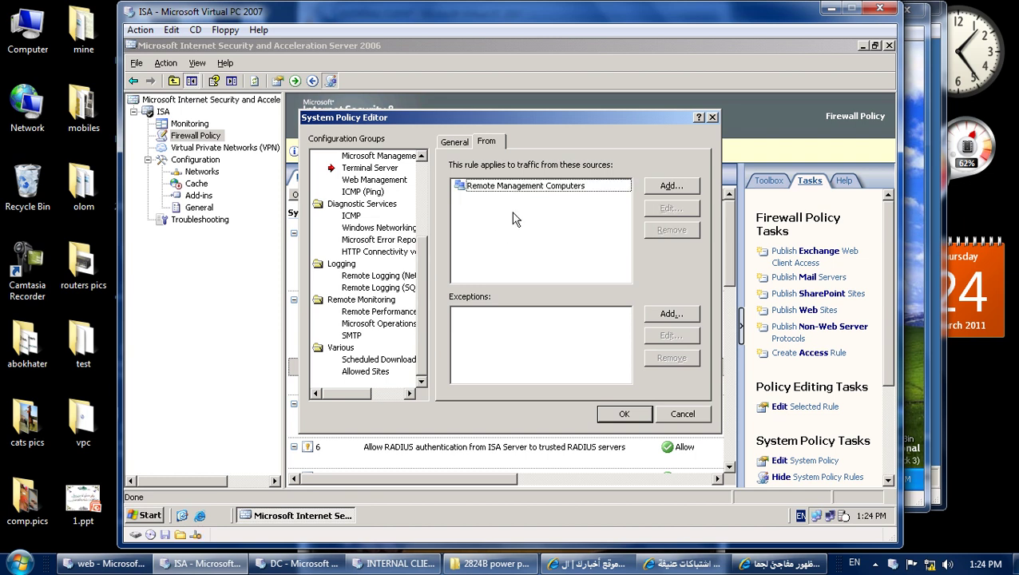
{"action": "left_click", "coordinate": [512, 190]}
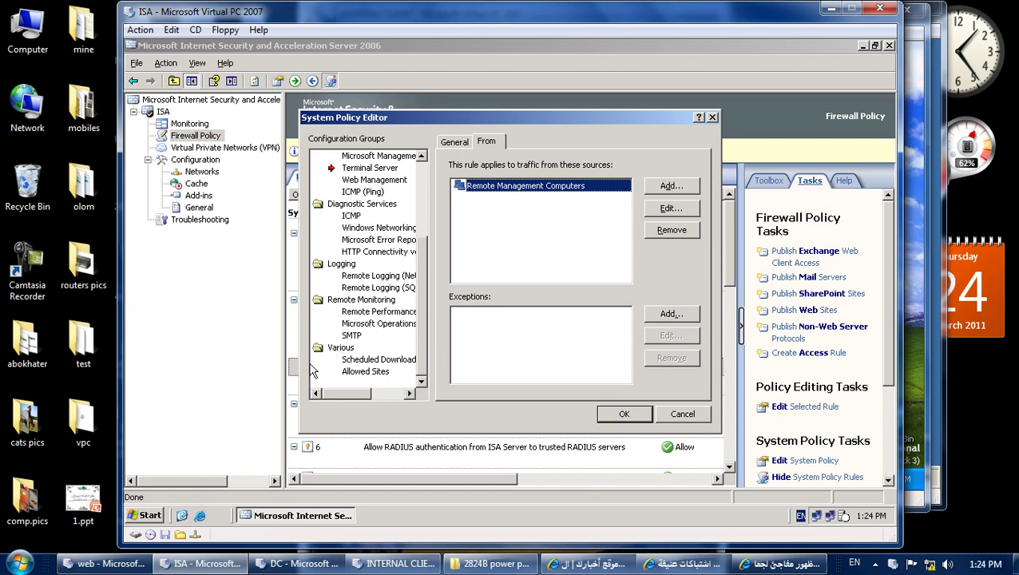
{"action": "left_click", "coordinate": [284, 569]}
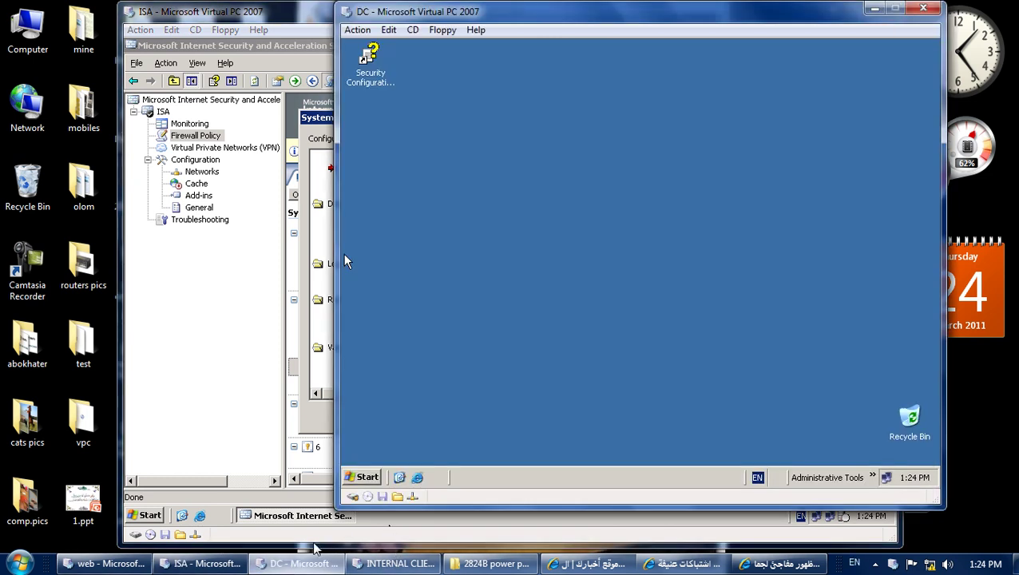
Review the islam.com computers and users in Active Directory Users and Computers, then return to the ISA VM.
{"action": "left_click", "coordinate": [873, 477]}
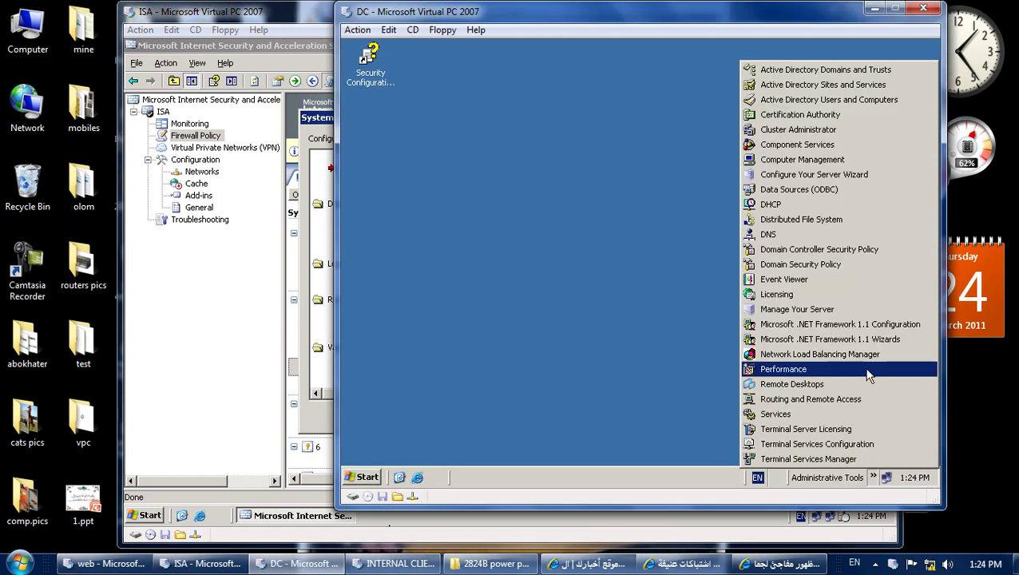
{"action": "left_click", "coordinate": [810, 99]}
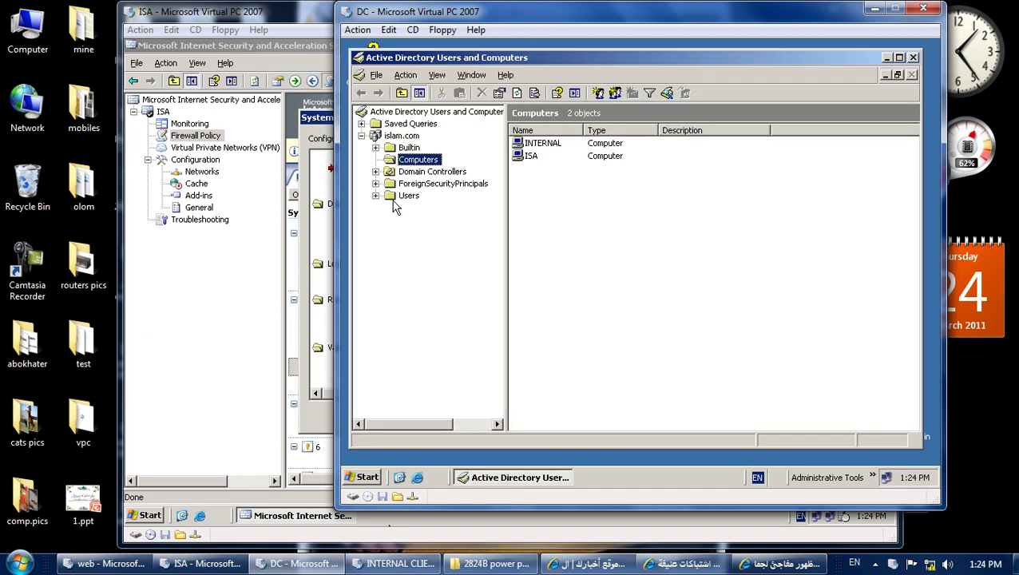
{"action": "left_click", "coordinate": [409, 196]}
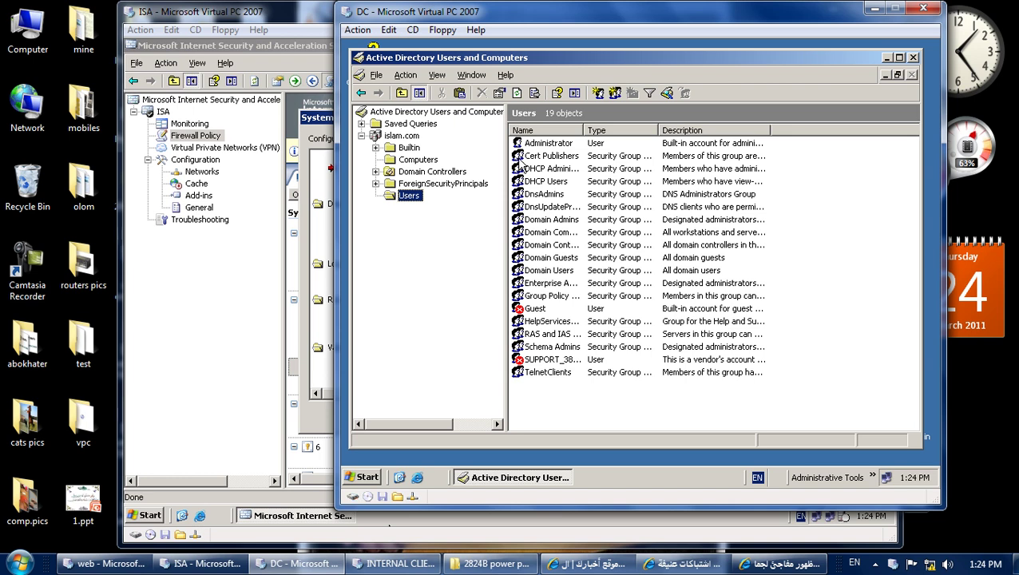
{"action": "left_click", "coordinate": [914, 58]}
{"action": "left_click", "coordinate": [310, 22]}
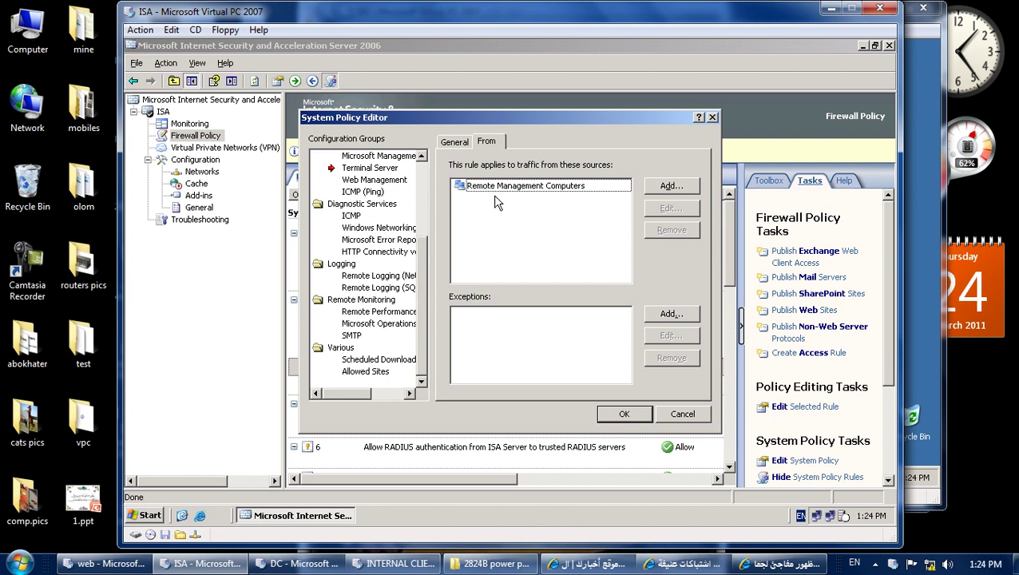
Browse the network entities available to add to the source list without adding any.
{"action": "left_click", "coordinate": [491, 195]}
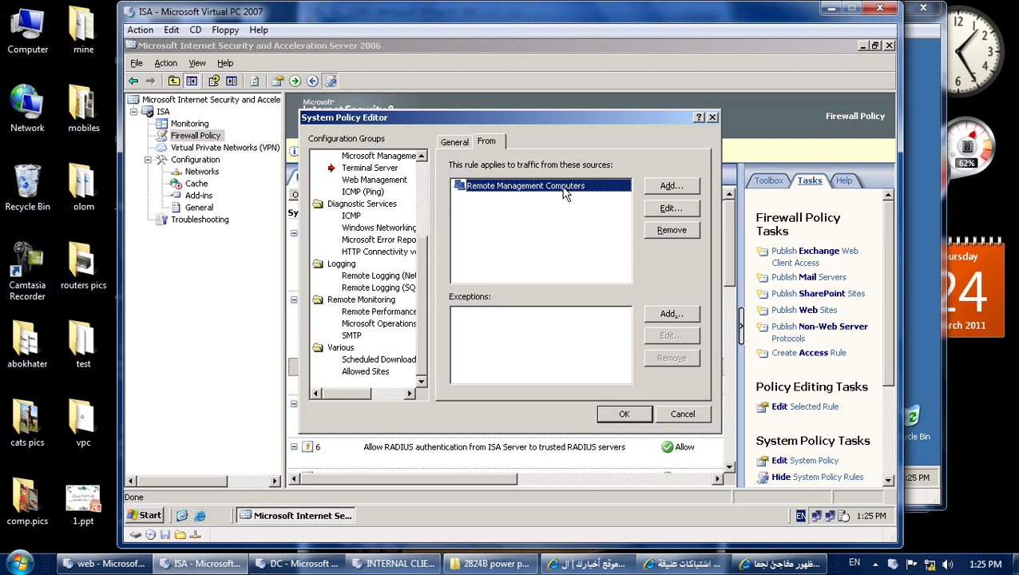
{"action": "left_click", "coordinate": [662, 212]}
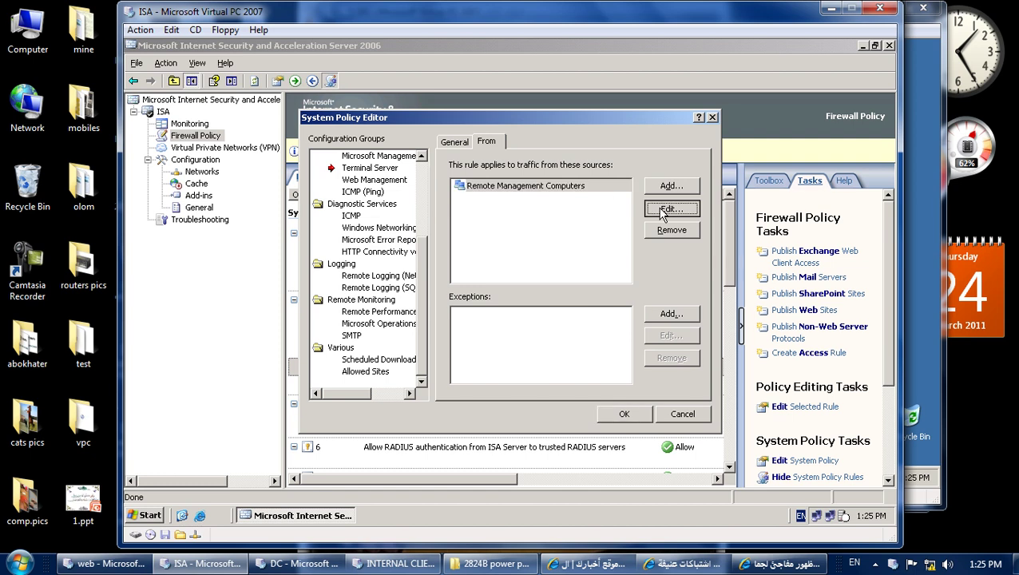
{"action": "left_click", "coordinate": [598, 212]}
{"action": "left_click", "coordinate": [667, 186]}
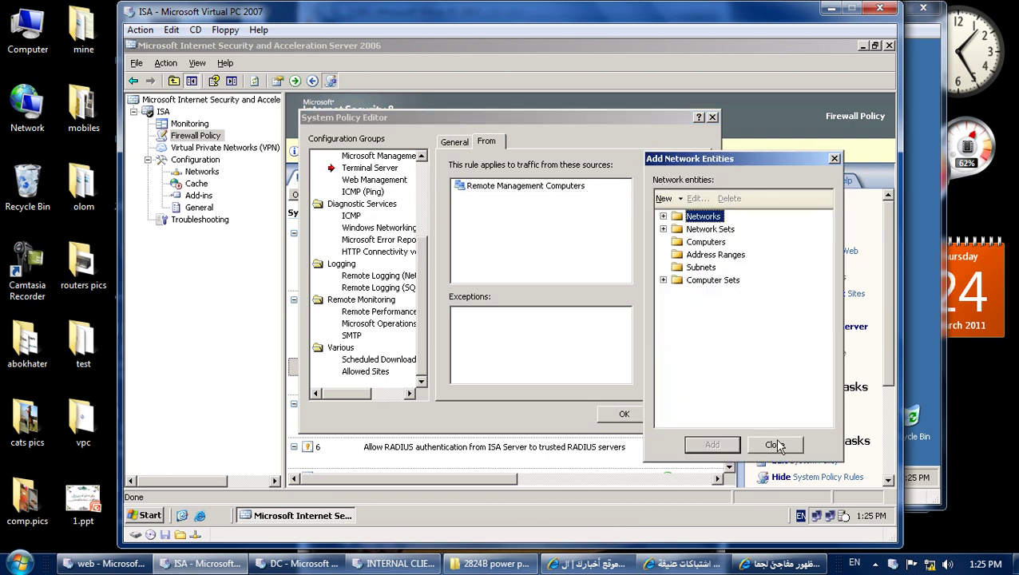
{"action": "left_click", "coordinate": [773, 443]}
View the Remote Management Computers properties, then cancel out of the System Policy Editor unchanged.
{"action": "left_click", "coordinate": [537, 189]}
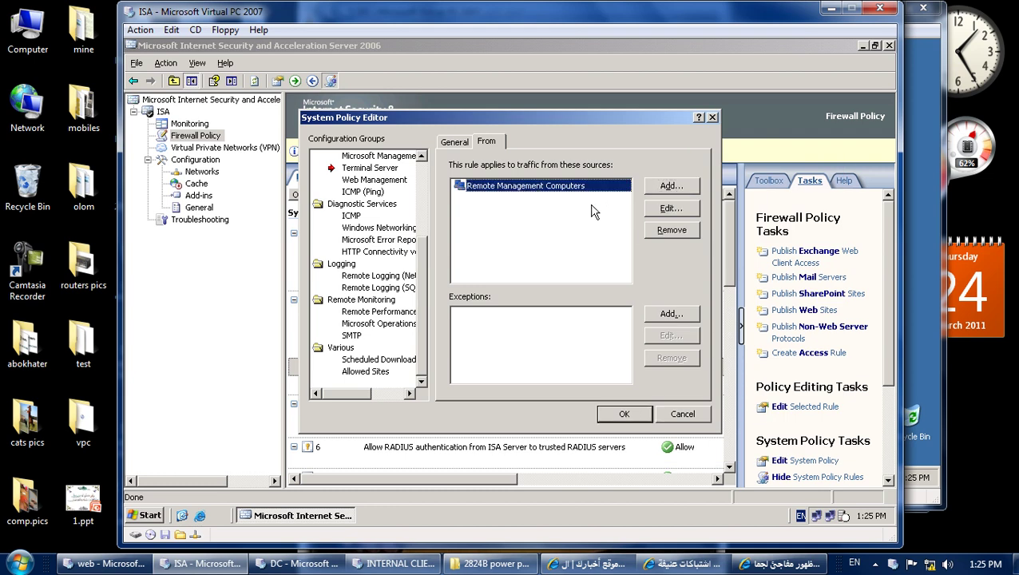
{"action": "left_click", "coordinate": [668, 209]}
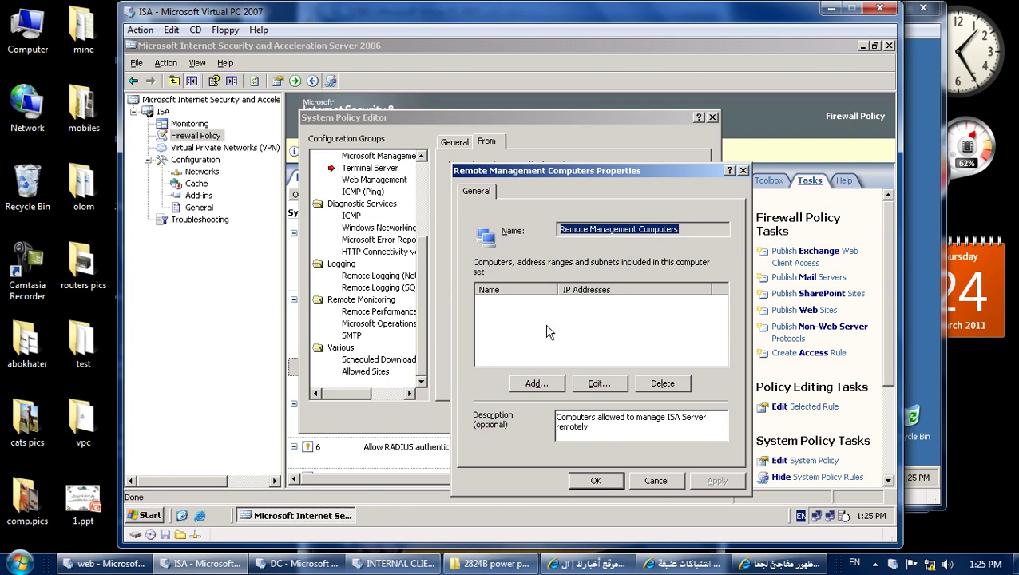
{"action": "left_click", "coordinate": [641, 481]}
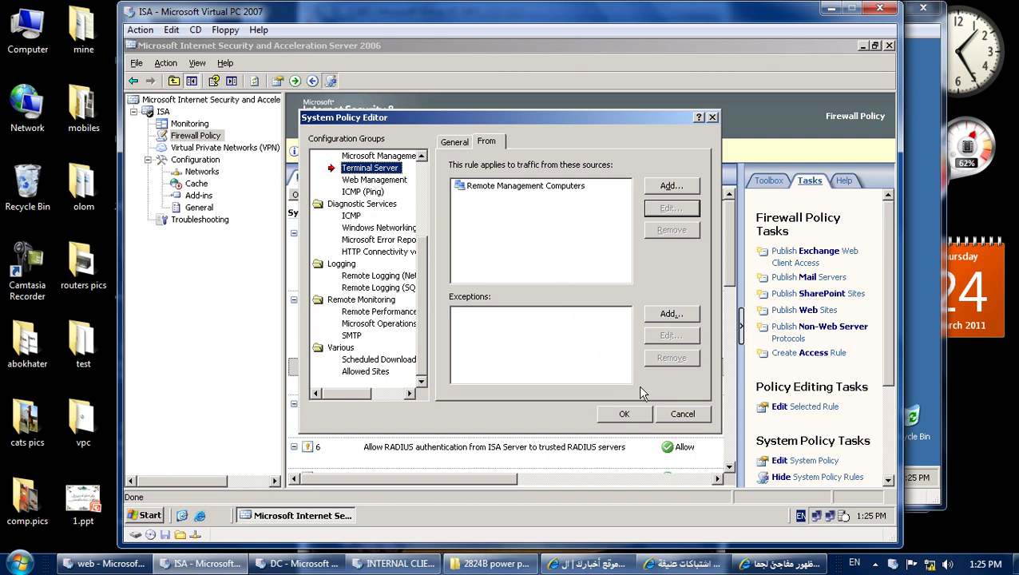
{"action": "left_click", "coordinate": [682, 414]}
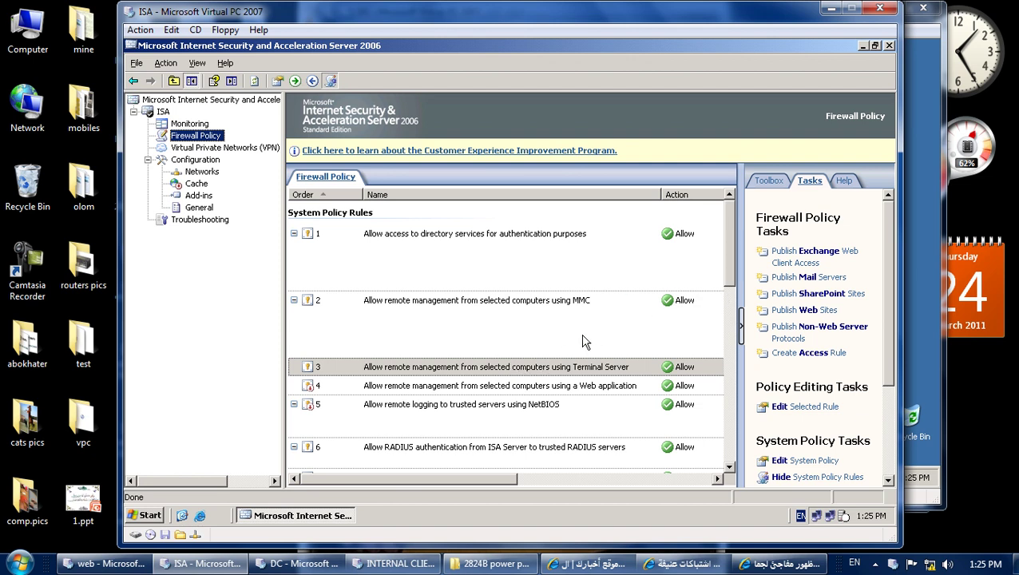
Reopen the Terminal Server rule's sources, browse Networks, Network Sets and Computers entities, and open Remote Management Computers.
{"action": "double_click", "coordinate": [551, 369]}
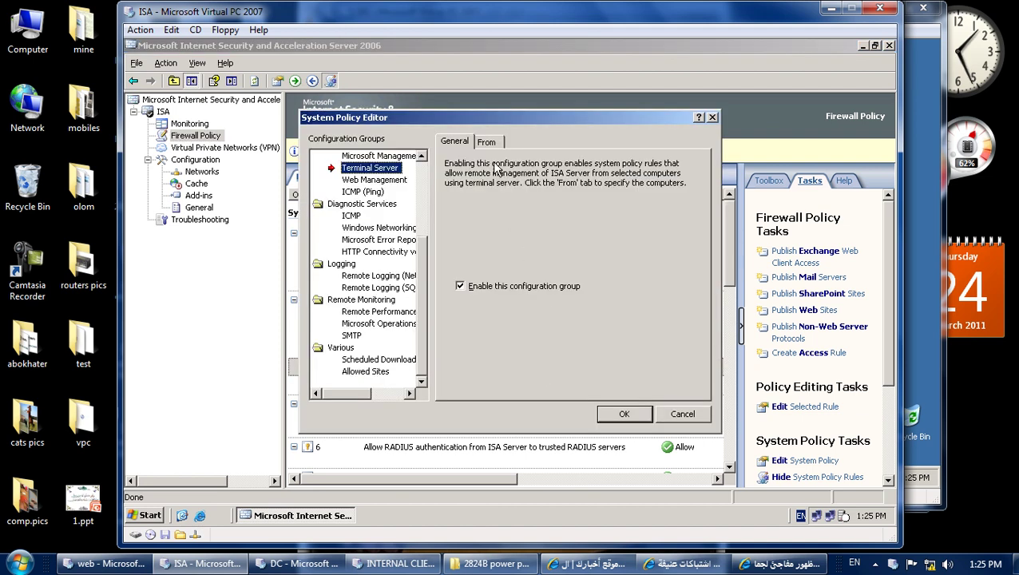
{"action": "left_click", "coordinate": [489, 142]}
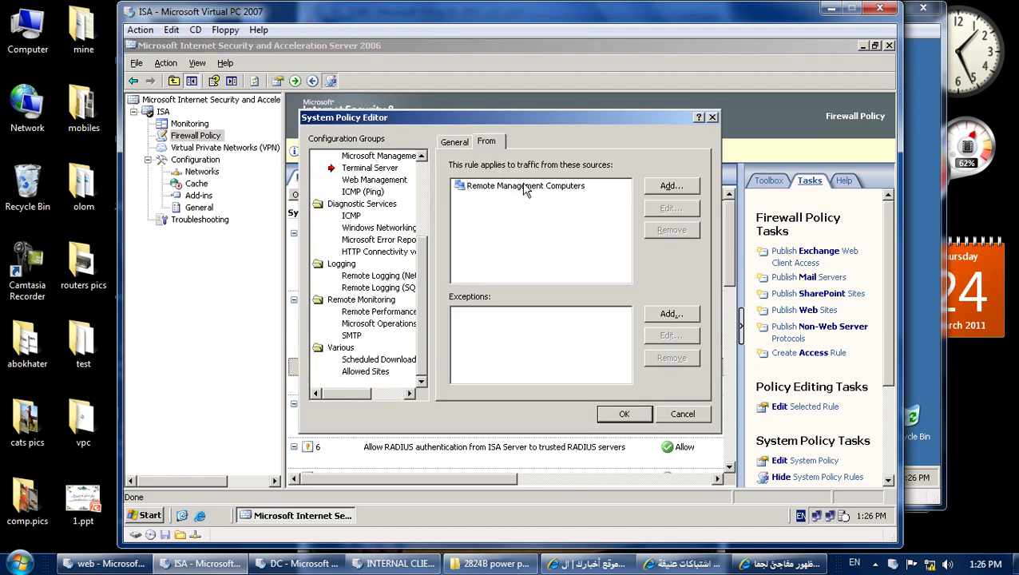
{"action": "left_click", "coordinate": [669, 186]}
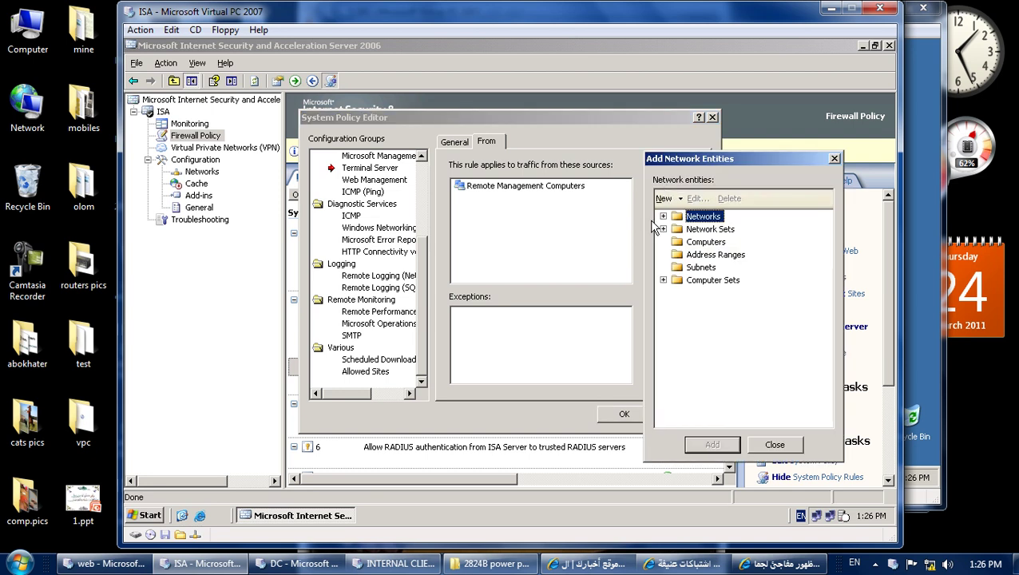
{"action": "left_click", "coordinate": [664, 216]}
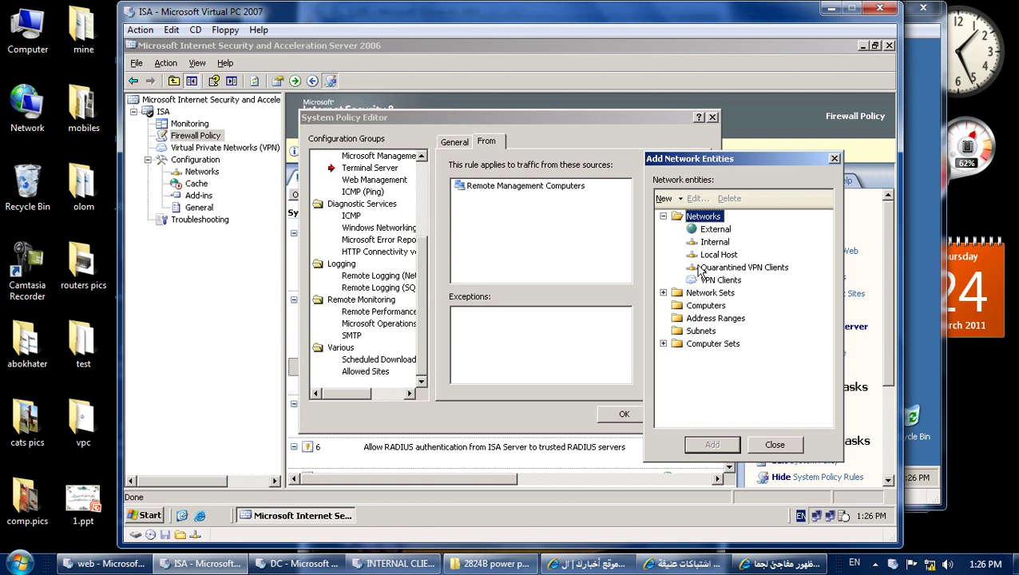
{"action": "left_click", "coordinate": [664, 294]}
{"action": "left_click", "coordinate": [664, 293]}
{"action": "left_click", "coordinate": [679, 307]}
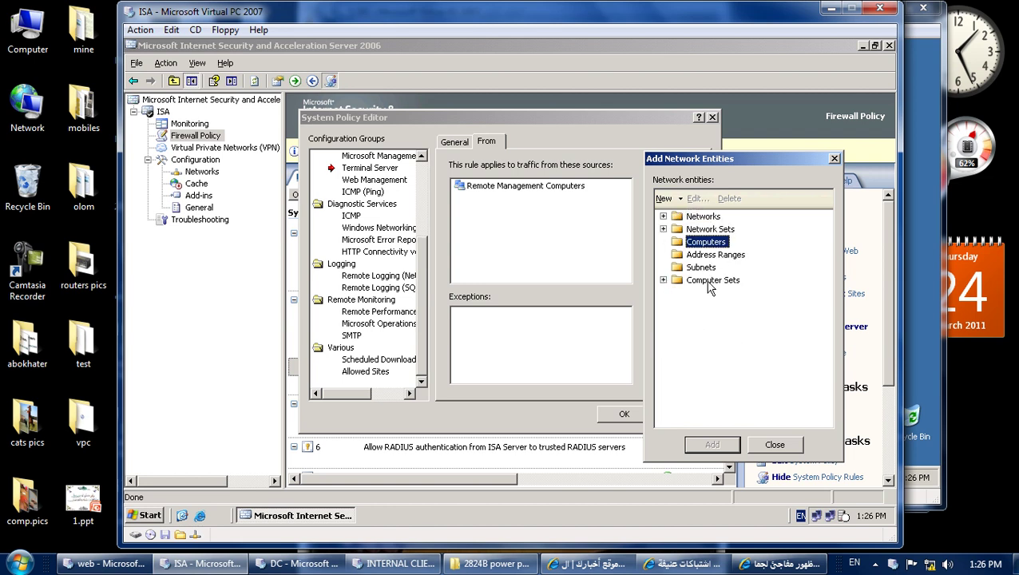
{"action": "left_click", "coordinate": [775, 445]}
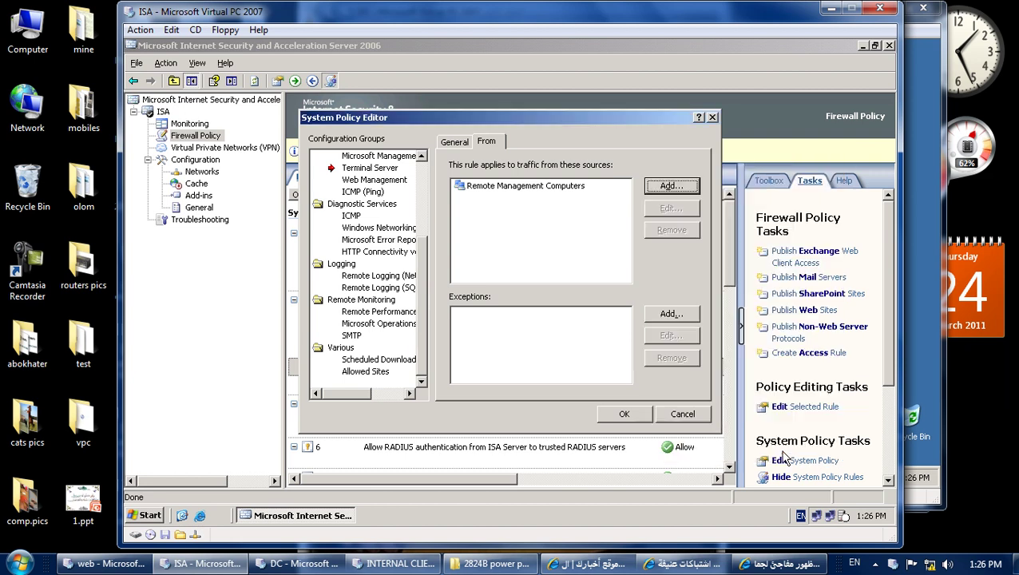
{"action": "double_click", "coordinate": [589, 188]}
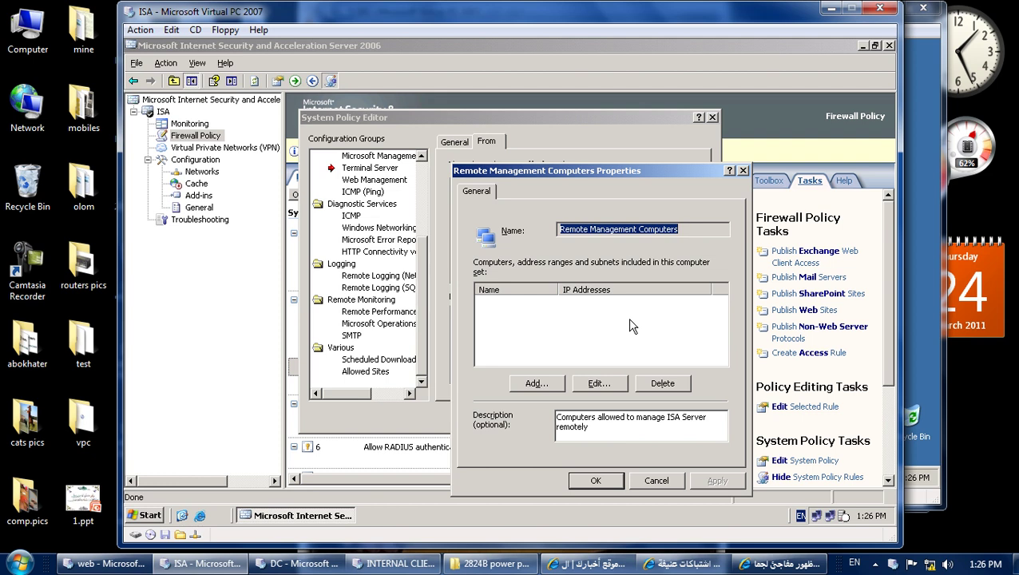
Add a new Computer member to Remote Management Computers, ready to enter its IP address.
{"action": "left_click", "coordinate": [656, 479]}
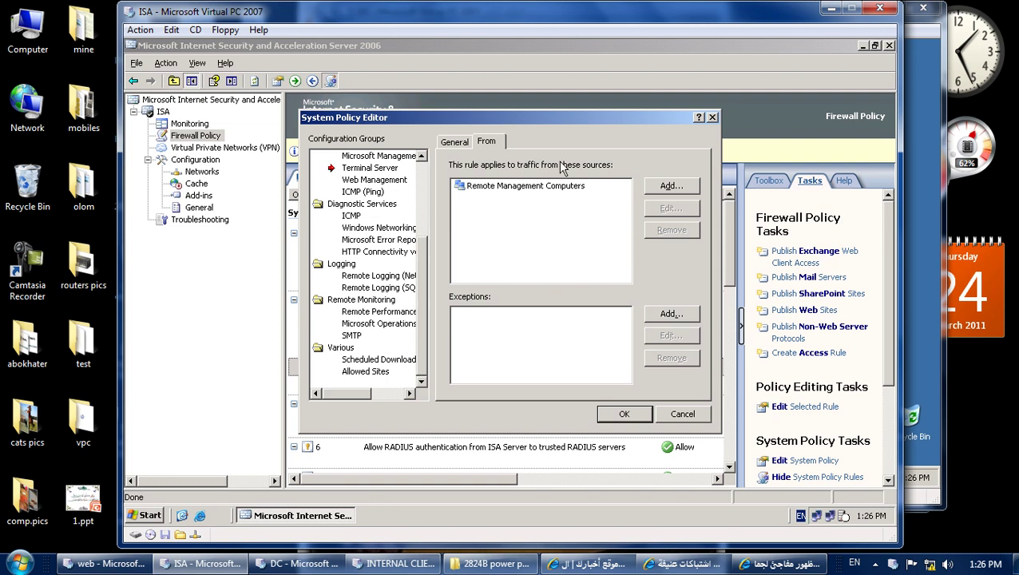
{"action": "double_click", "coordinate": [544, 185]}
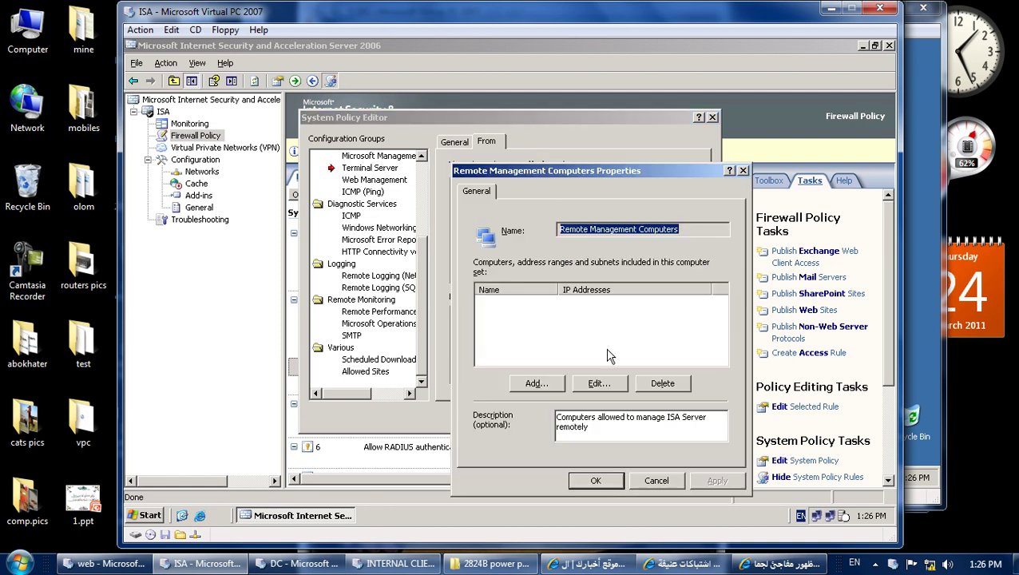
{"action": "left_click", "coordinate": [546, 384]}
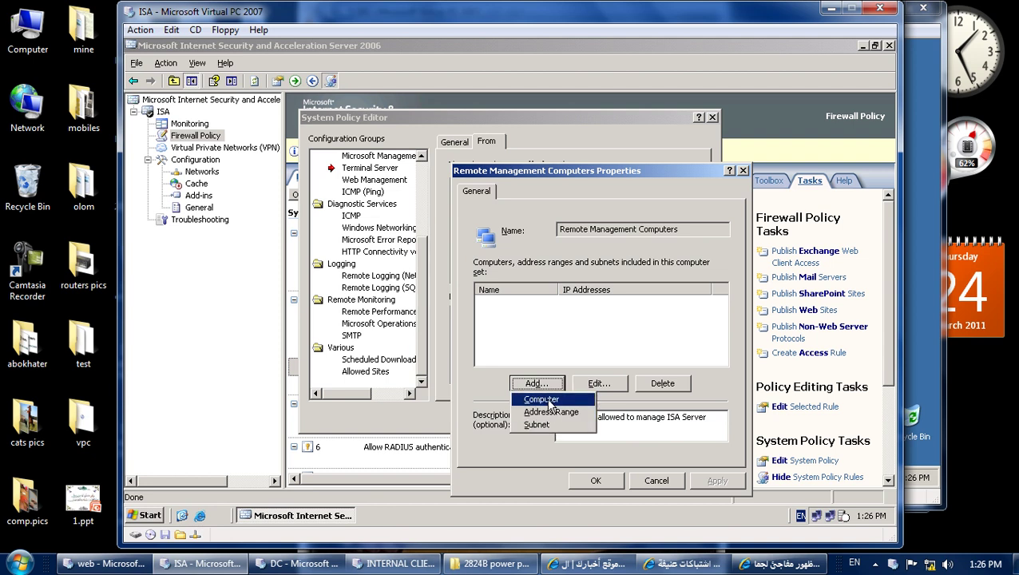
{"action": "left_click", "coordinate": [547, 401]}
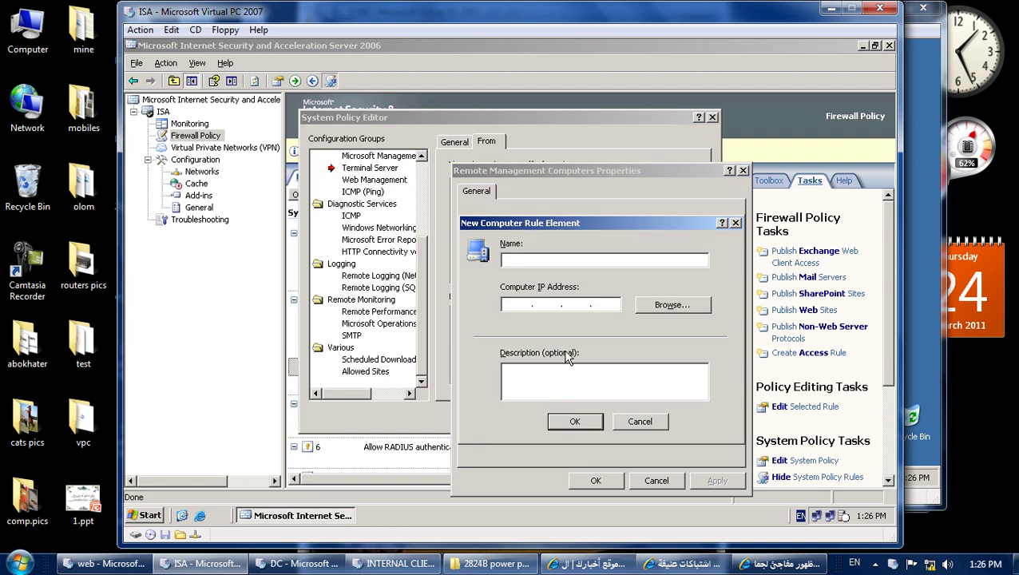
{"action": "left_click", "coordinate": [518, 303]}
On the internal client, confirm in System Properties that the full computer name is internal.islam.com.
{"action": "left_click", "coordinate": [393, 563]}
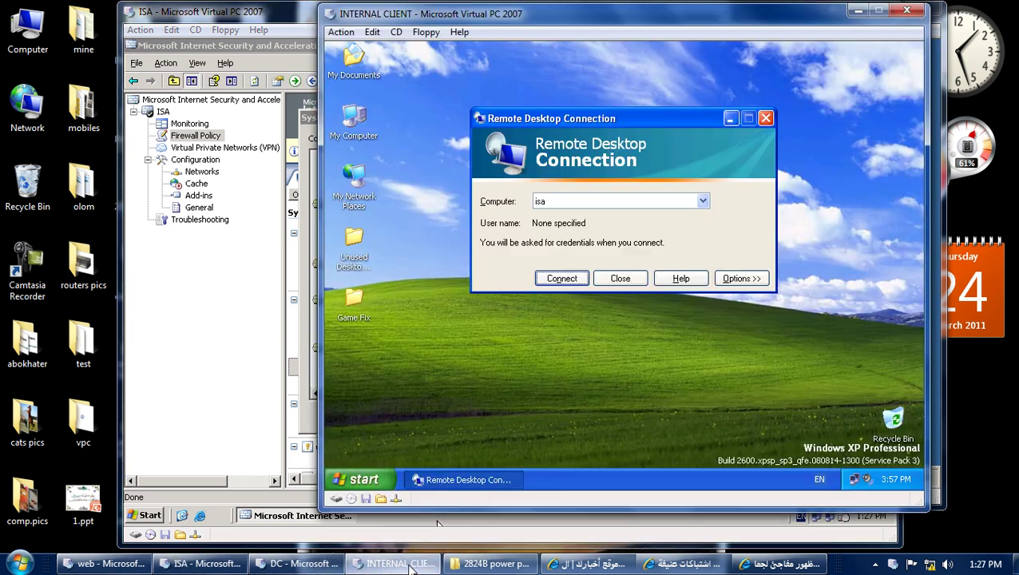
{"action": "left_click", "coordinate": [607, 279]}
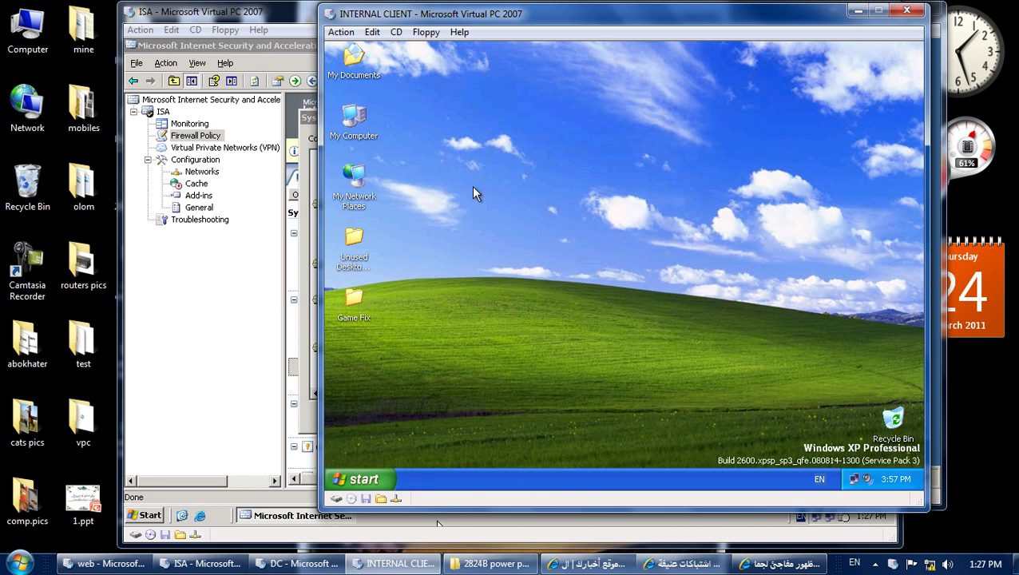
{"action": "right_click", "coordinate": [364, 124]}
{"action": "left_click", "coordinate": [457, 261]}
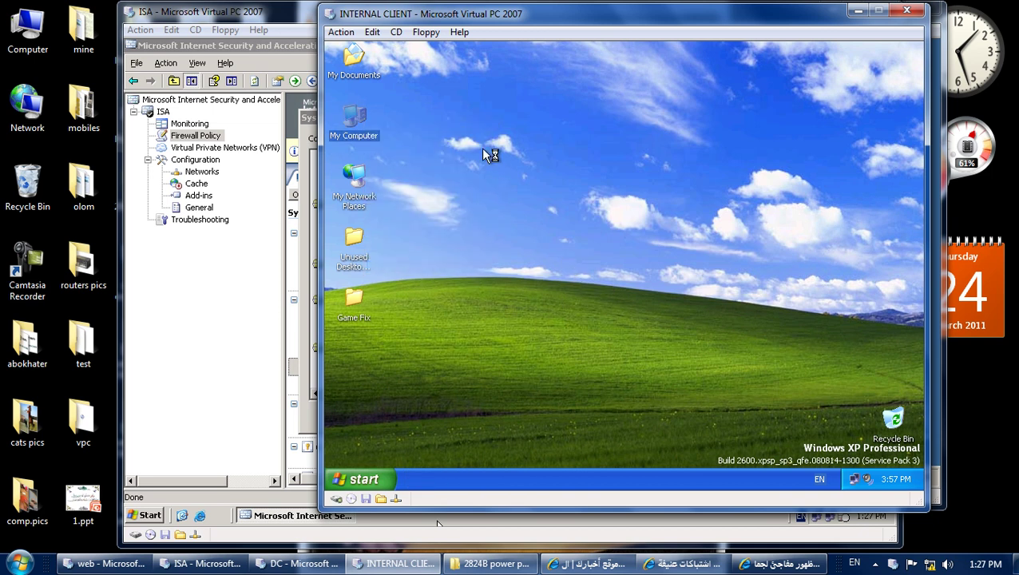
{"action": "left_click", "coordinate": [507, 151]}
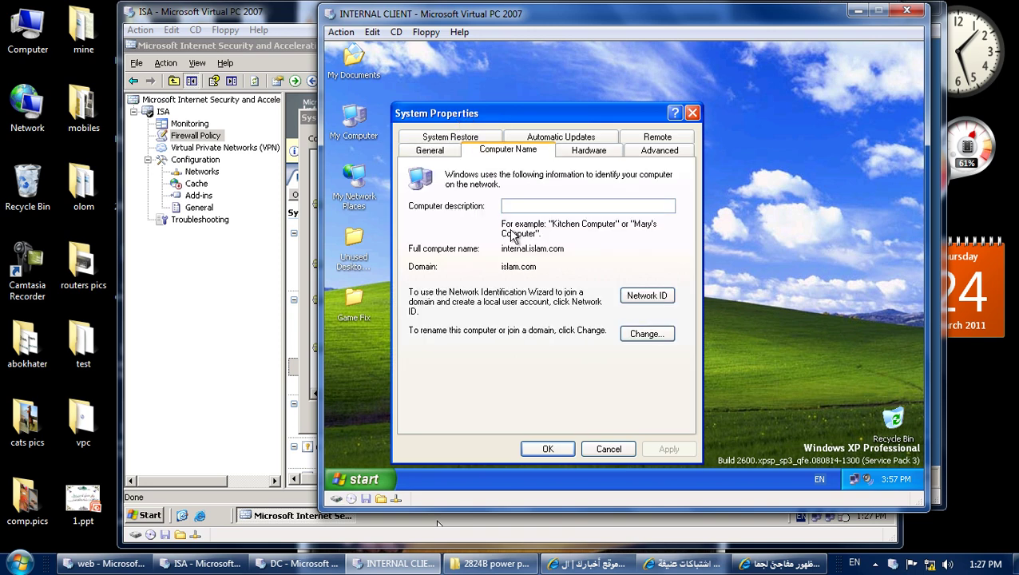
{"action": "left_click_drag", "start_coordinate": [529, 249], "coordinate": [483, 251]}
{"action": "left_click", "coordinate": [596, 447]}
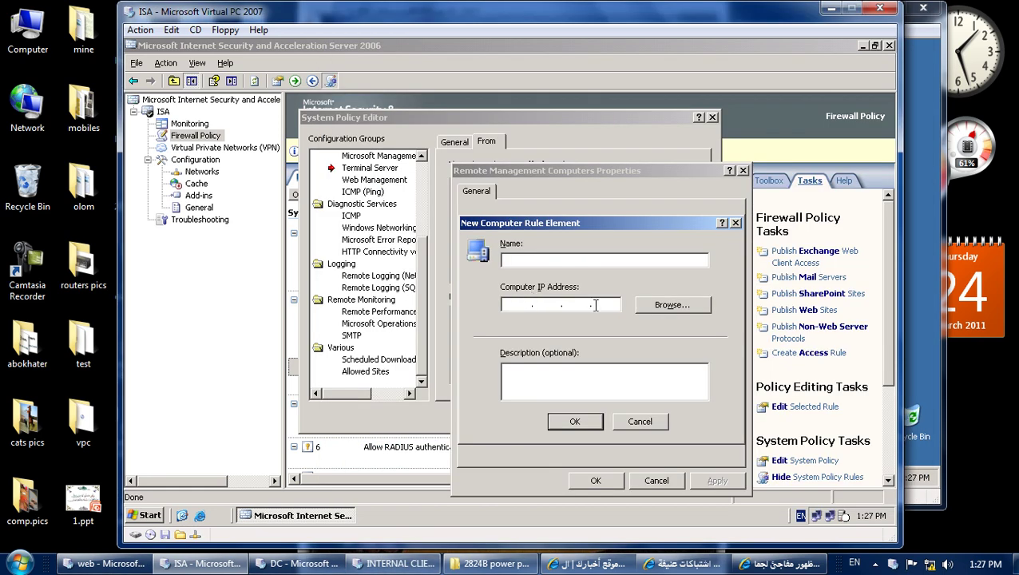
Search the directory for all computers from the new computer entry's browse dialog.
{"action": "left_click", "coordinate": [665, 306]}
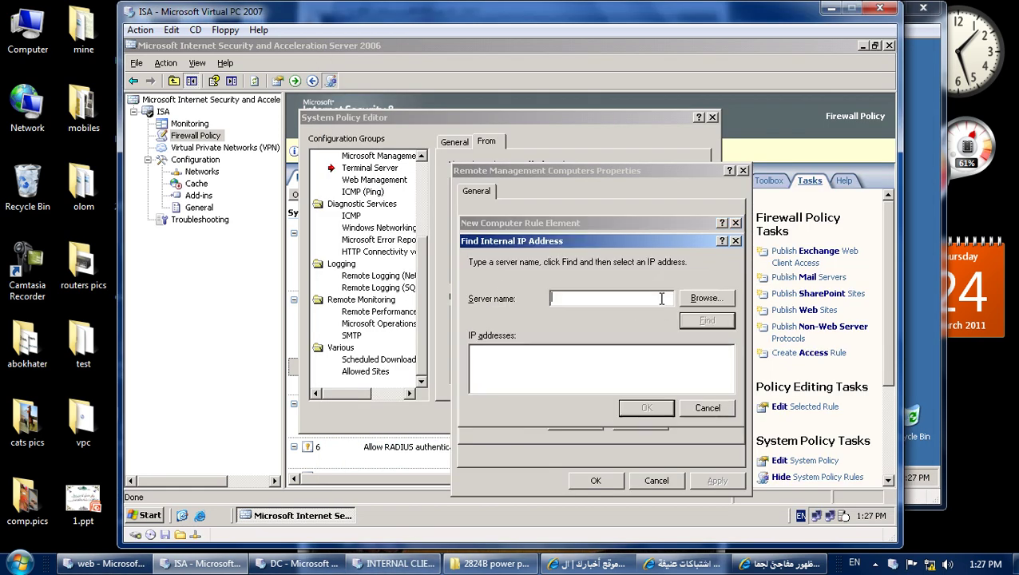
{"action": "left_click", "coordinate": [701, 298]}
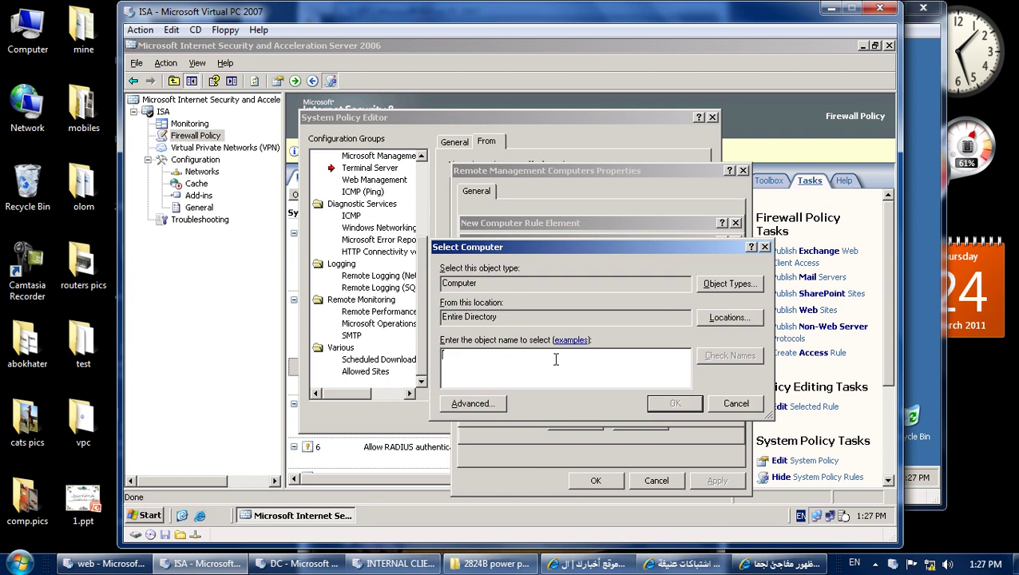
{"action": "left_click", "coordinate": [474, 405]}
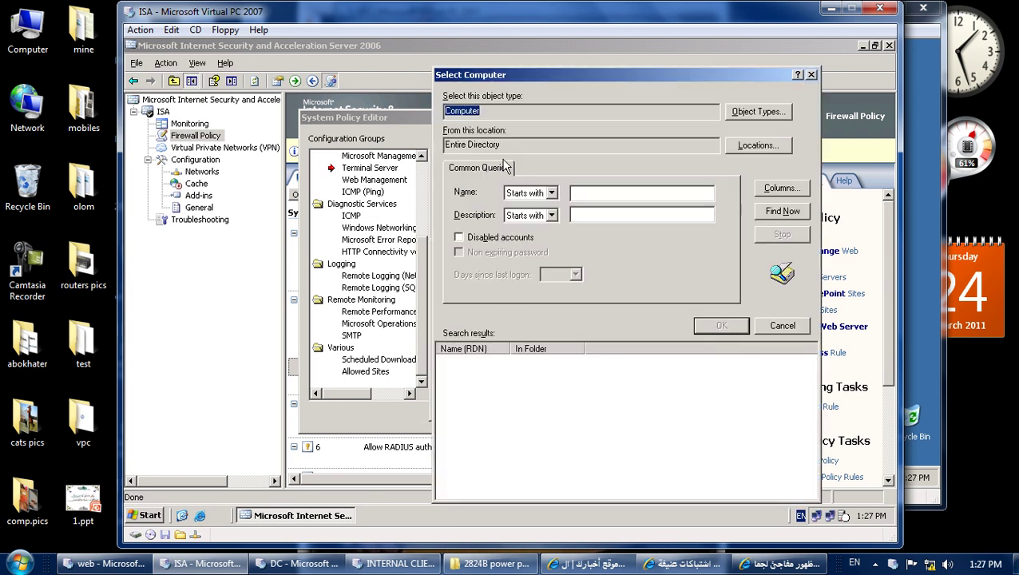
{"action": "left_click_drag", "start_coordinate": [501, 144], "coordinate": [441, 137]}
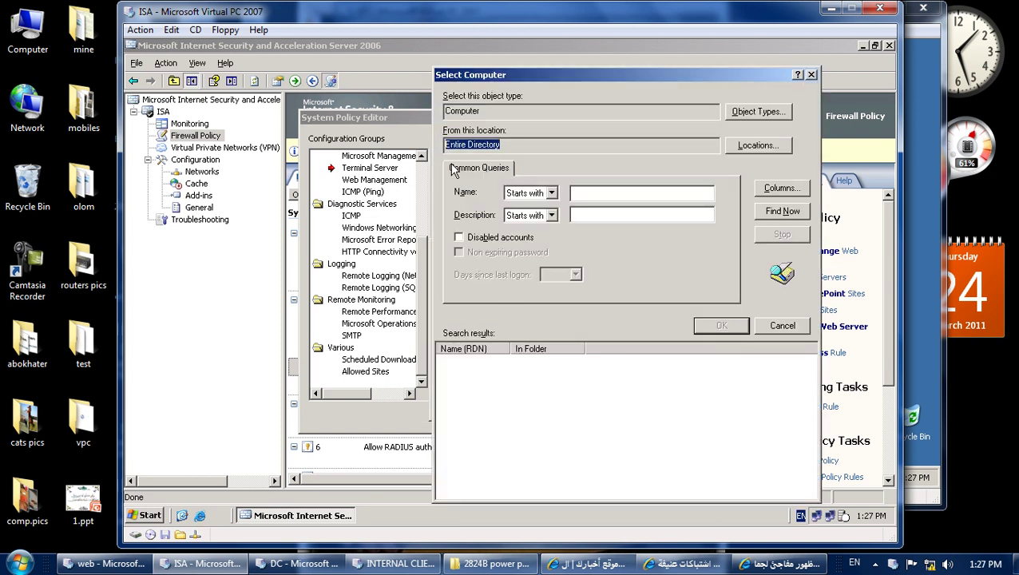
{"action": "left_click_drag", "start_coordinate": [508, 148], "coordinate": [445, 152]}
{"action": "left_click_drag", "start_coordinate": [513, 111], "coordinate": [430, 118]}
{"action": "left_click", "coordinate": [513, 145]}
{"action": "left_click_drag", "start_coordinate": [513, 144], "coordinate": [417, 142]}
{"action": "left_click", "coordinate": [783, 213]}
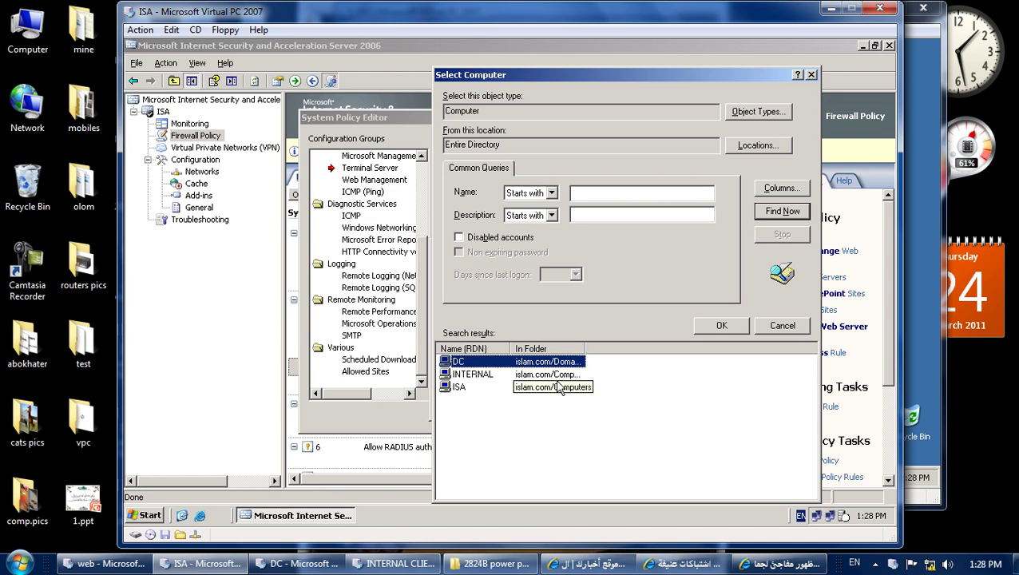
Pick INTERNAL, fill in the name internal.islam.com, and resolve its IP address 192.168.1.10.
{"action": "left_click", "coordinate": [496, 375]}
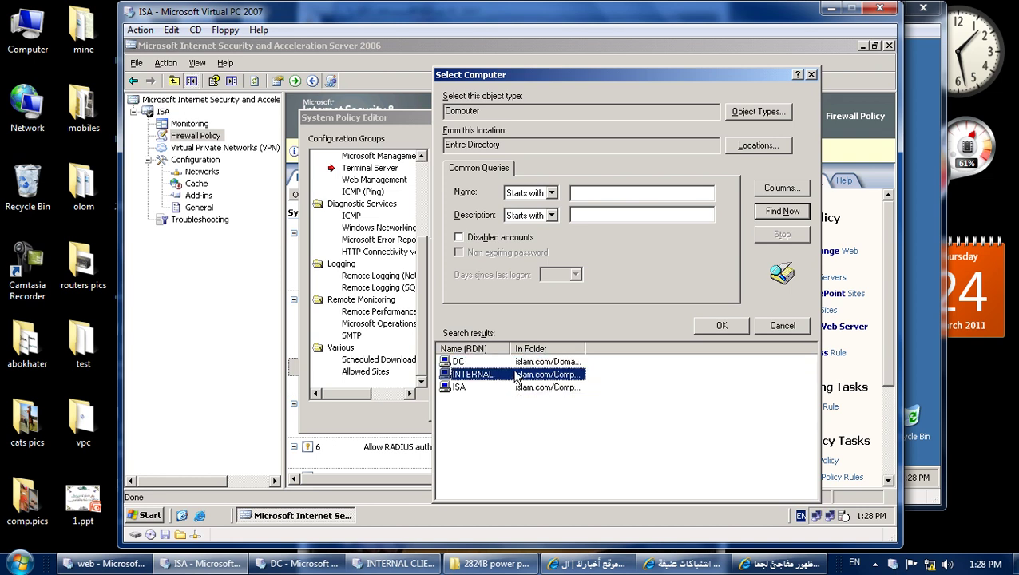
{"action": "left_click", "coordinate": [700, 327]}
{"action": "left_click", "coordinate": [675, 403]}
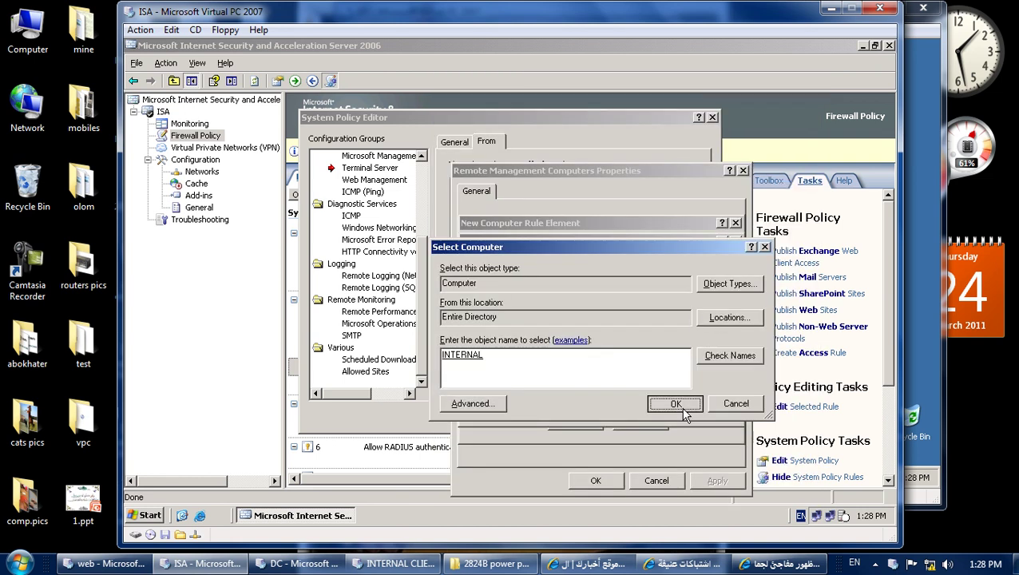
{"action": "left_click", "coordinate": [711, 321]}
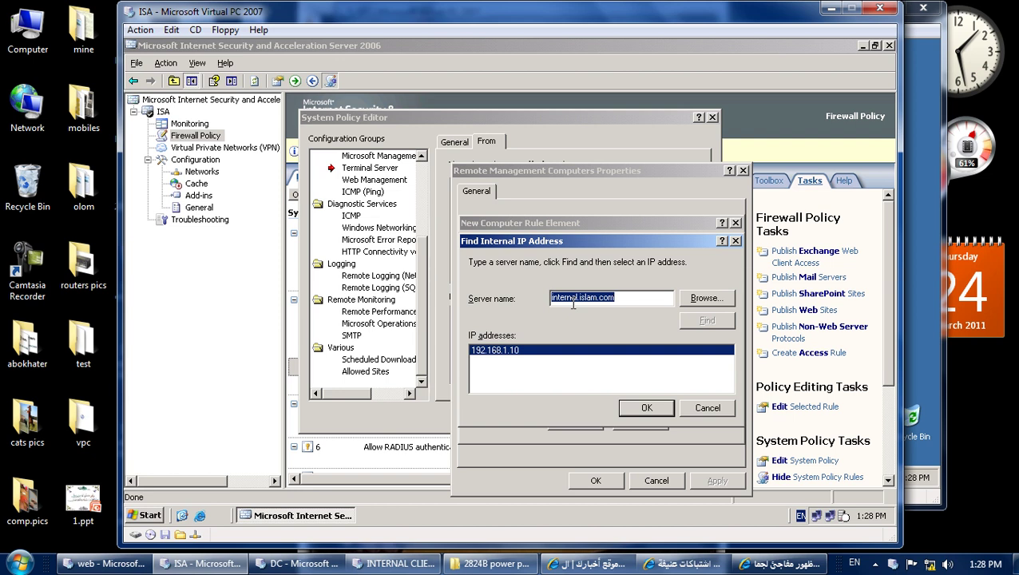
{"action": "left_click", "coordinate": [643, 408]}
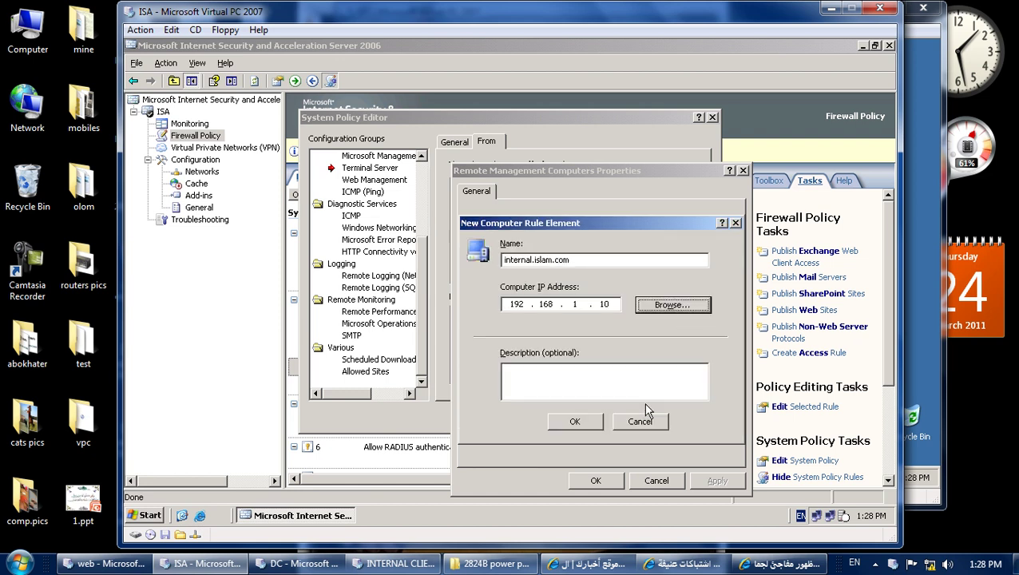
Add internal.islam.com (192.168.1.10) to Remote Management Computers, save the system policy, and apply the changes.
{"action": "left_click", "coordinate": [576, 421]}
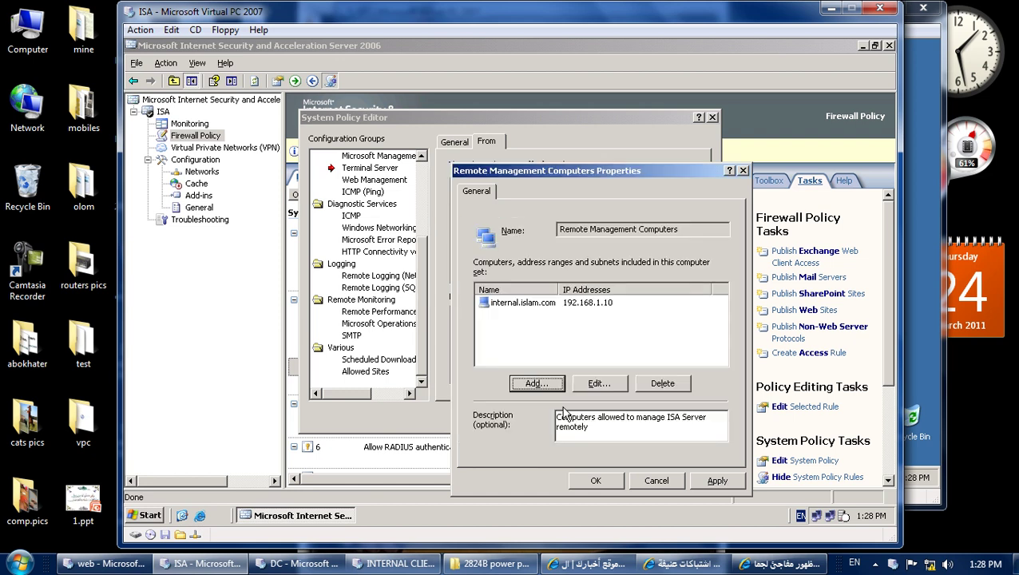
{"action": "left_click", "coordinate": [598, 481]}
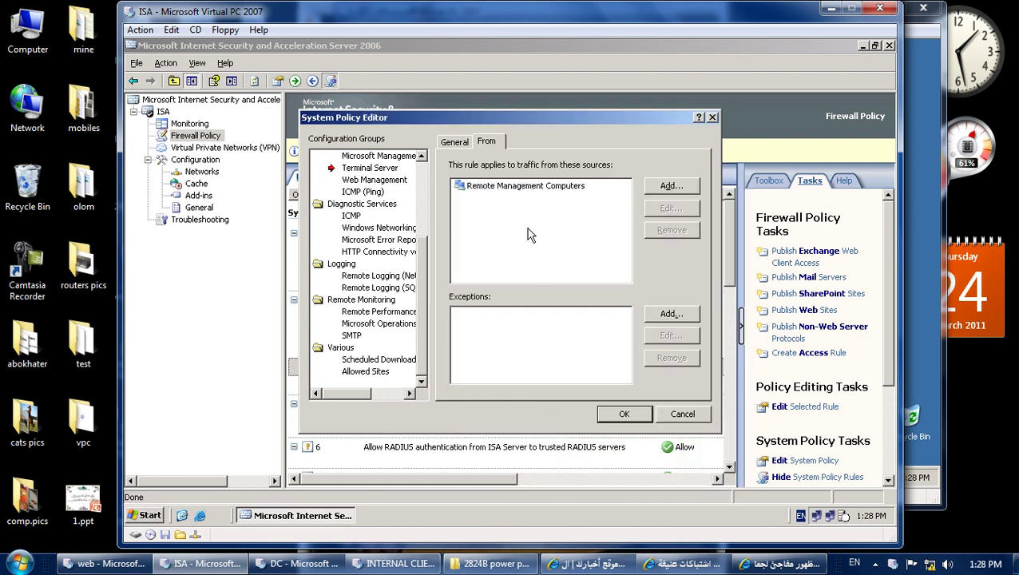
{"action": "double_click", "coordinate": [514, 192]}
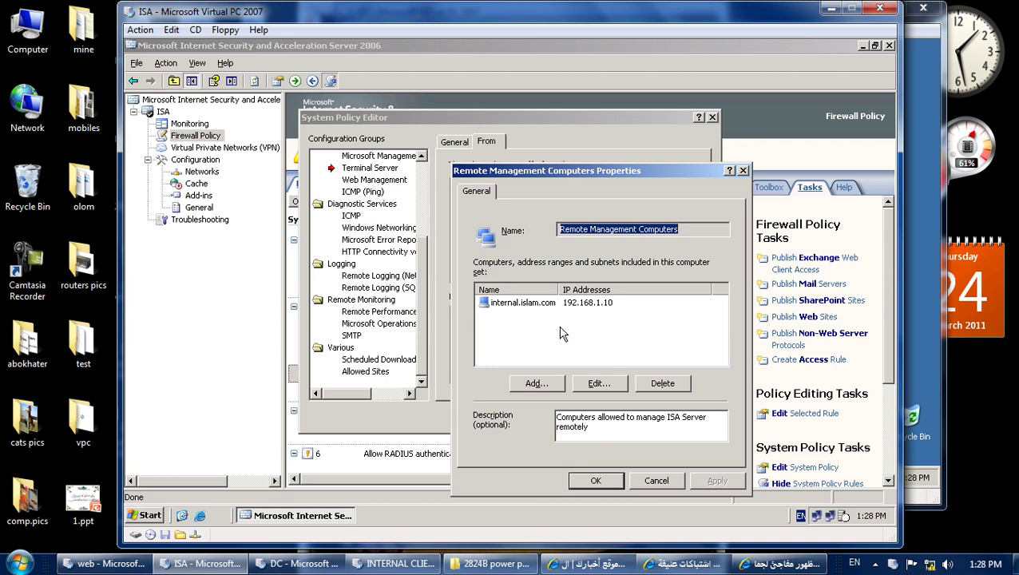
{"action": "left_click", "coordinate": [615, 481]}
{"action": "left_click", "coordinate": [624, 415]}
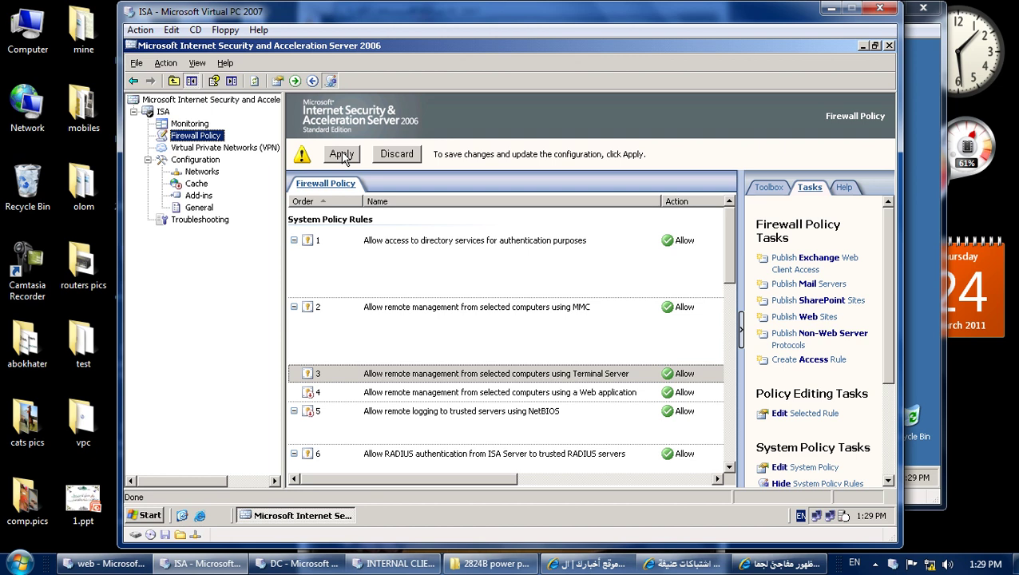
{"action": "left_click", "coordinate": [343, 155]}
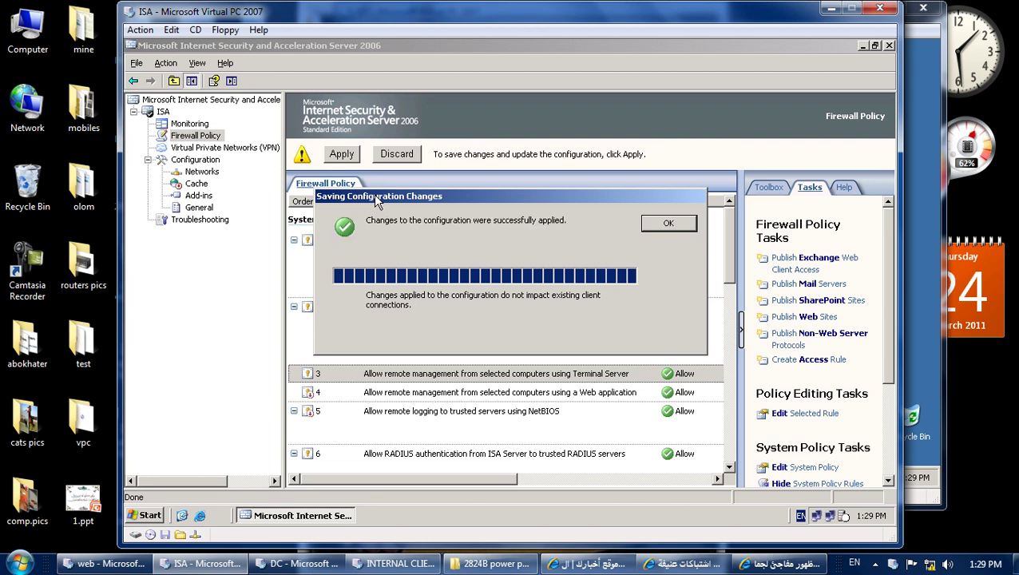
{"action": "left_click", "coordinate": [667, 225]}
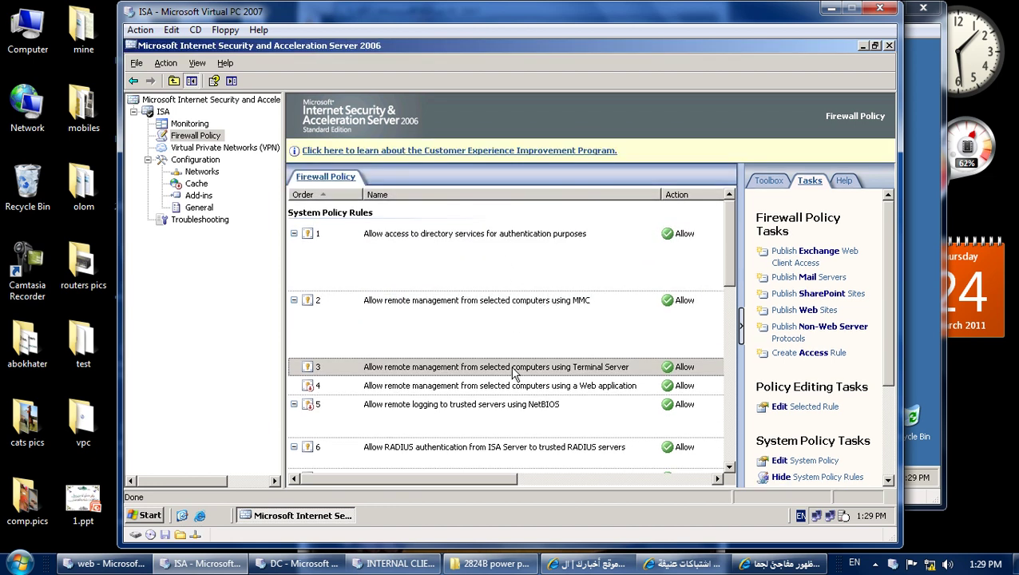
From the internal client, start a Remote Desktop Connection to computer isa.
{"action": "left_click", "coordinate": [399, 565]}
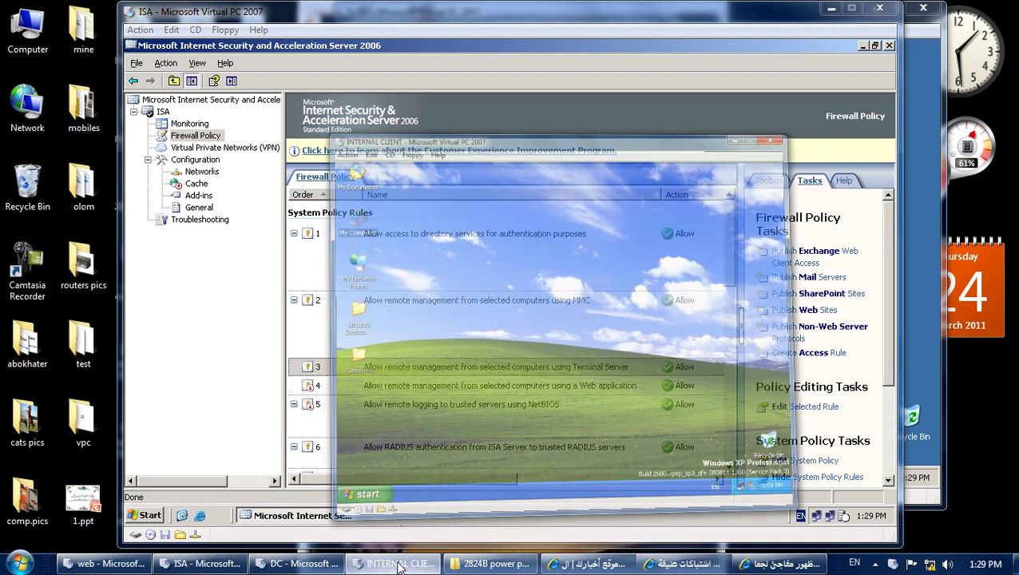
{"action": "left_click", "coordinate": [382, 484]}
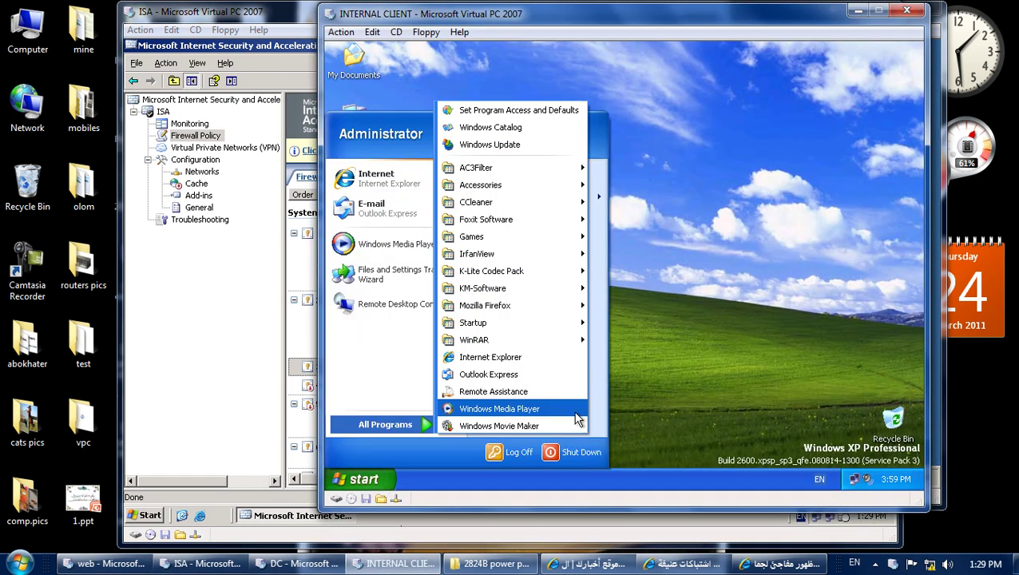
{"action": "left_click", "coordinate": [431, 310]}
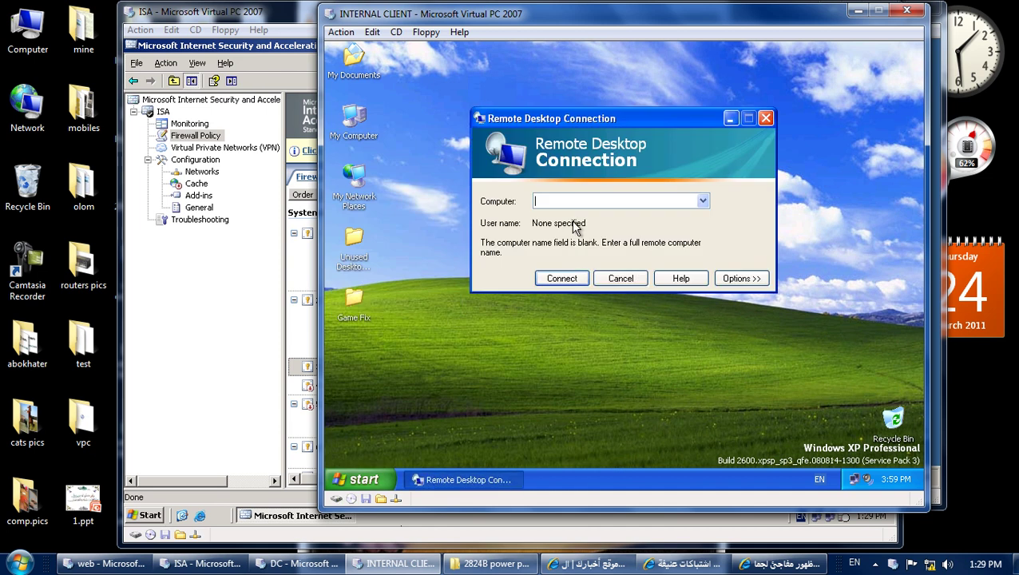
{"action": "left_click", "coordinate": [572, 201]}
{"action": "type", "text": "isa"}
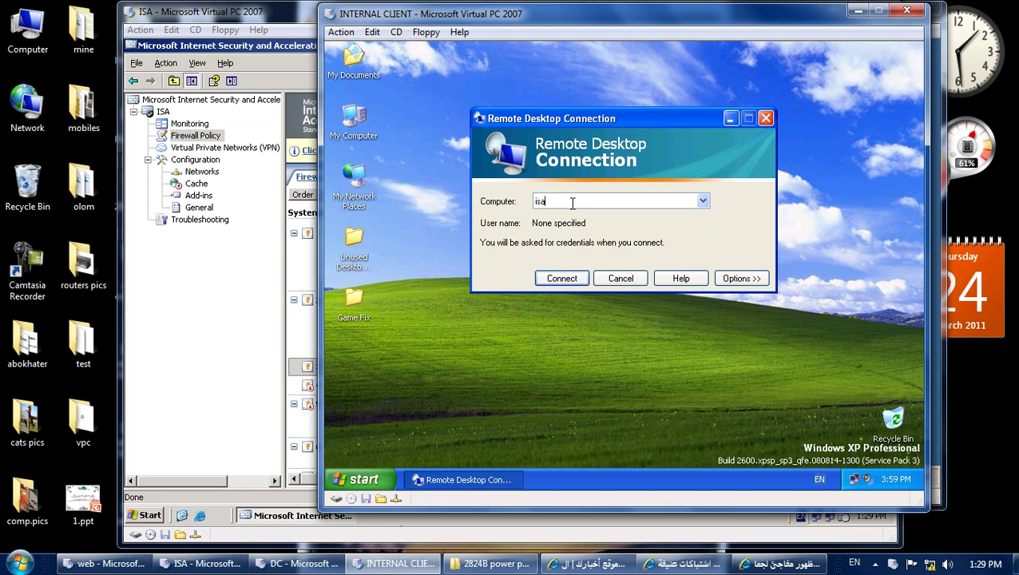
{"action": "key", "text": "Return"}
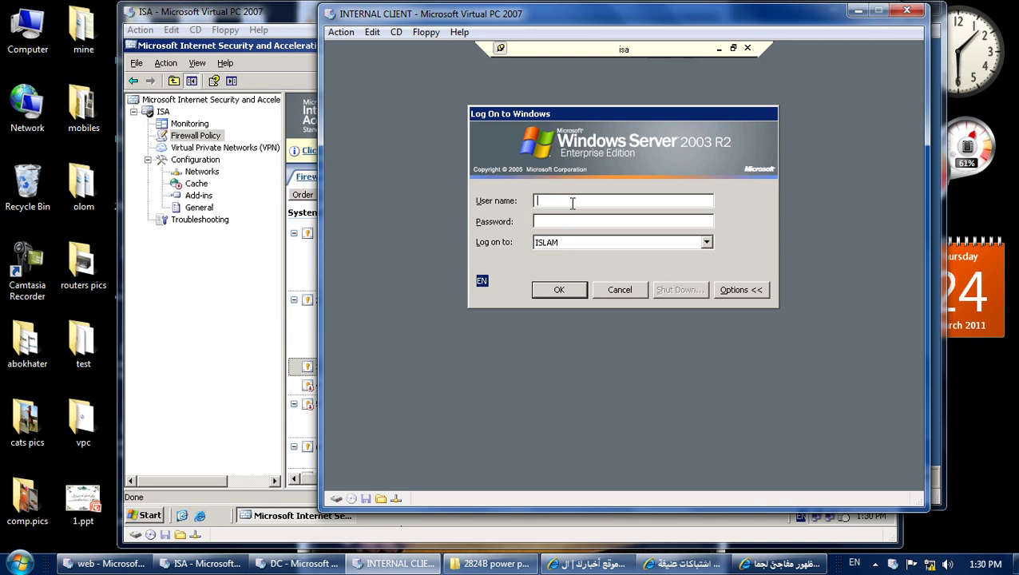
Log on to isa as administrator with the account password.
{"action": "type", "text": "administrator"}
{"action": "key", "text": "Tab"}
{"action": "type", "text": "••"}
{"action": "key", "text": "Return"}
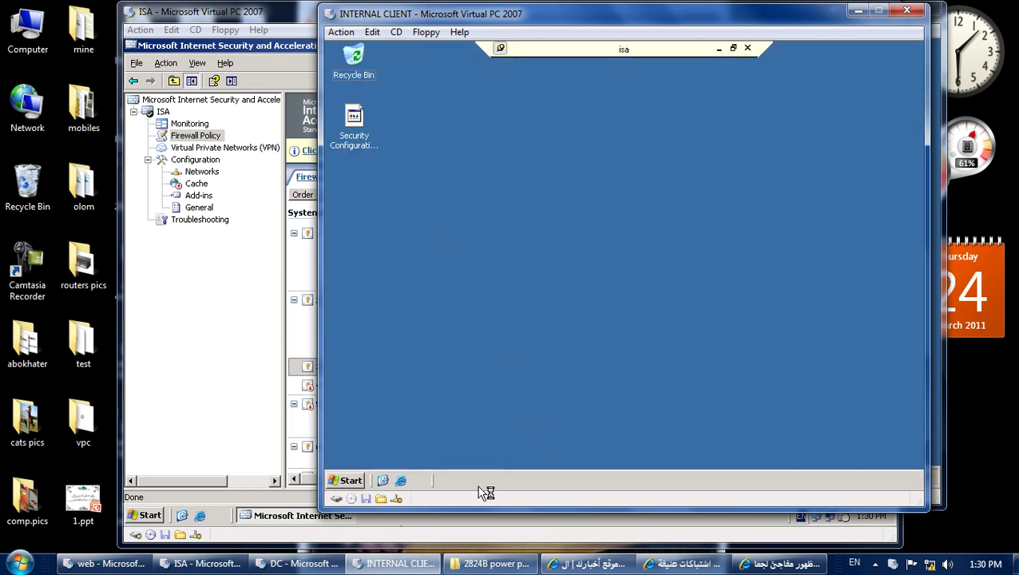
{"action": "left_click", "coordinate": [229, 567]}
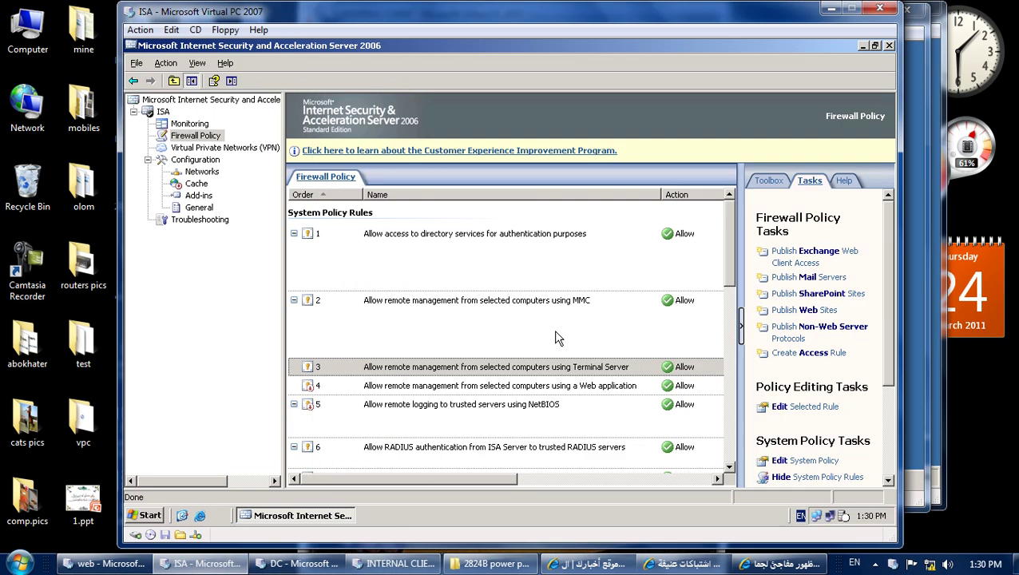
{"action": "left_click", "coordinate": [391, 565]}
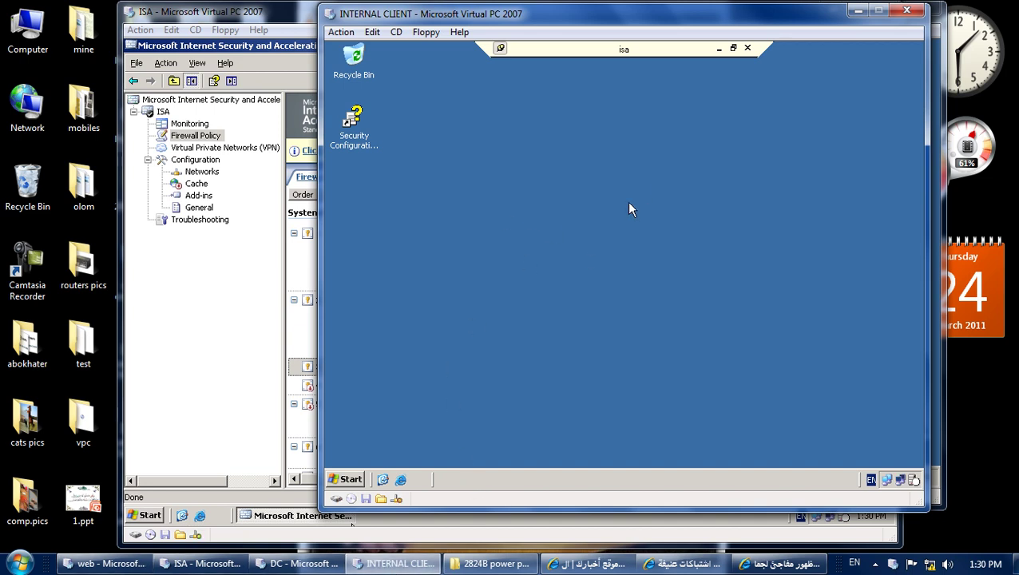
On the isa server, launch ISA Server Management, expand it to Configuration, then close it.
{"action": "left_click", "coordinate": [354, 479]}
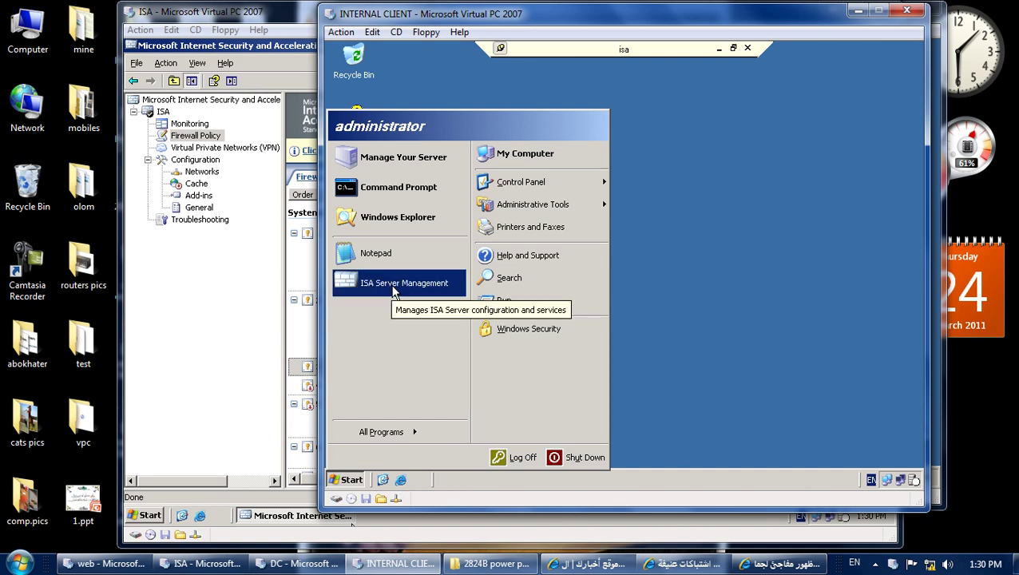
{"action": "left_click", "coordinate": [393, 287]}
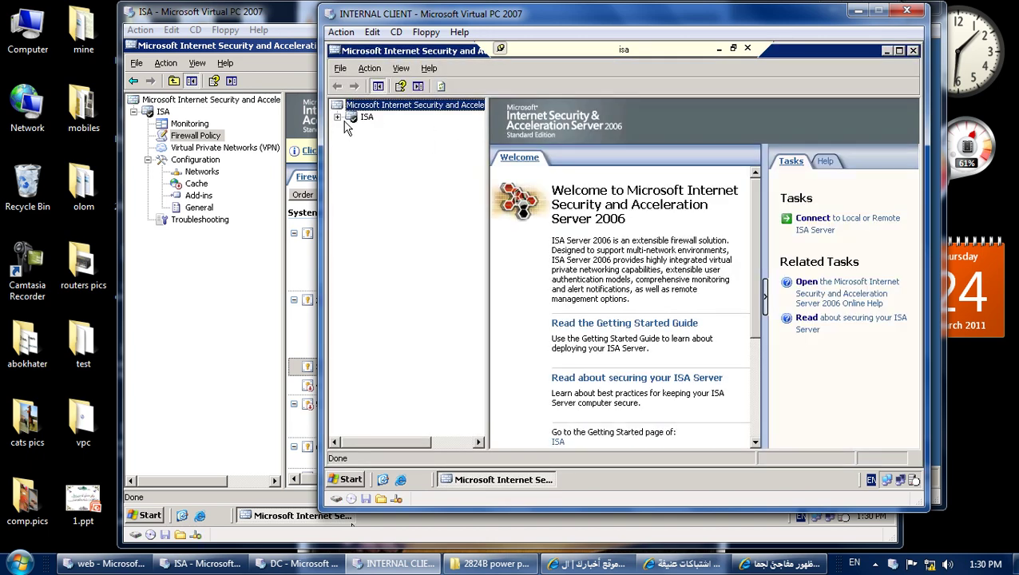
{"action": "left_click", "coordinate": [337, 117]}
{"action": "left_click", "coordinate": [352, 165]}
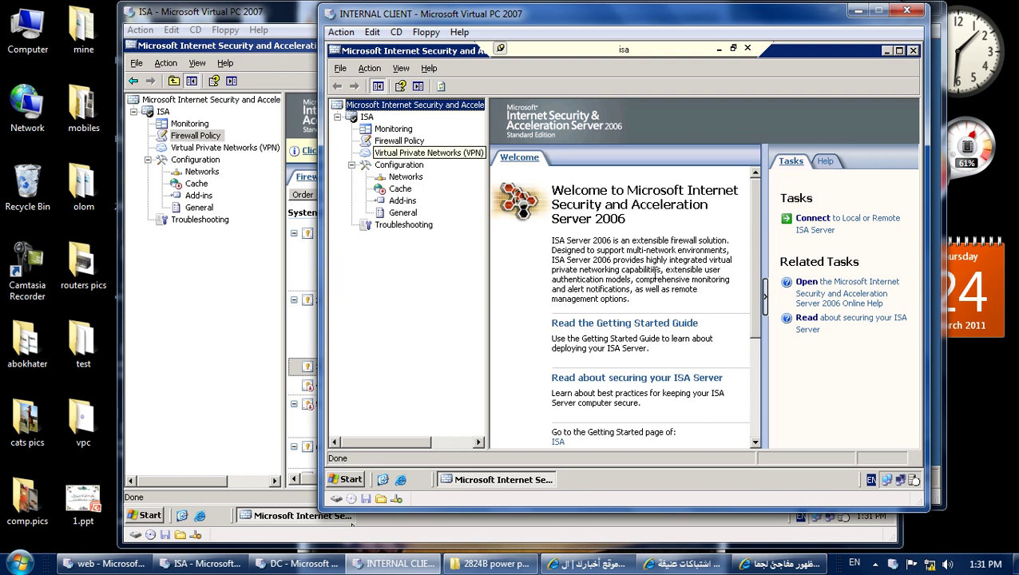
{"action": "left_click", "coordinate": [914, 51]}
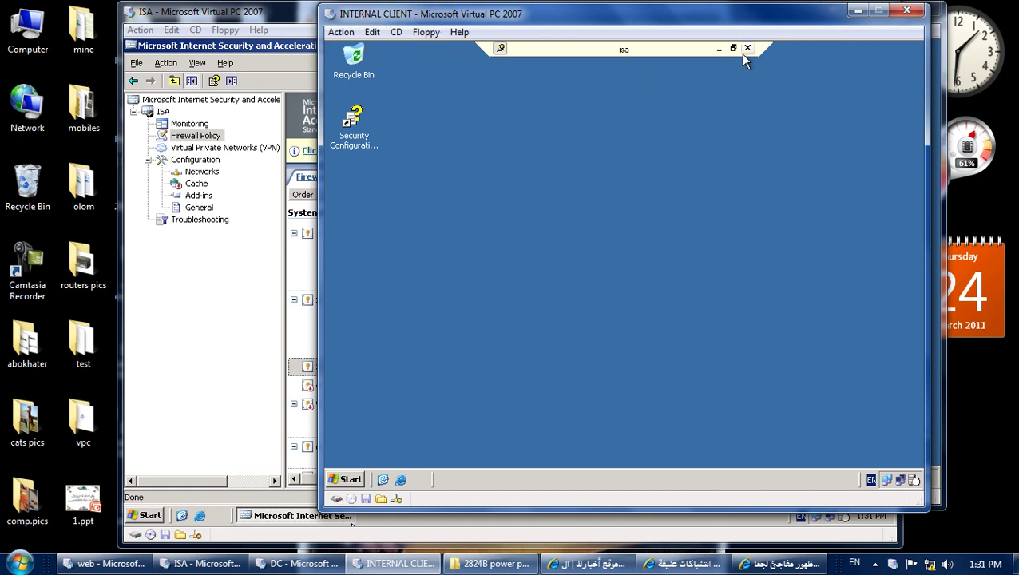
Log off the remote isa session and confirm.
{"action": "left_click", "coordinate": [351, 480]}
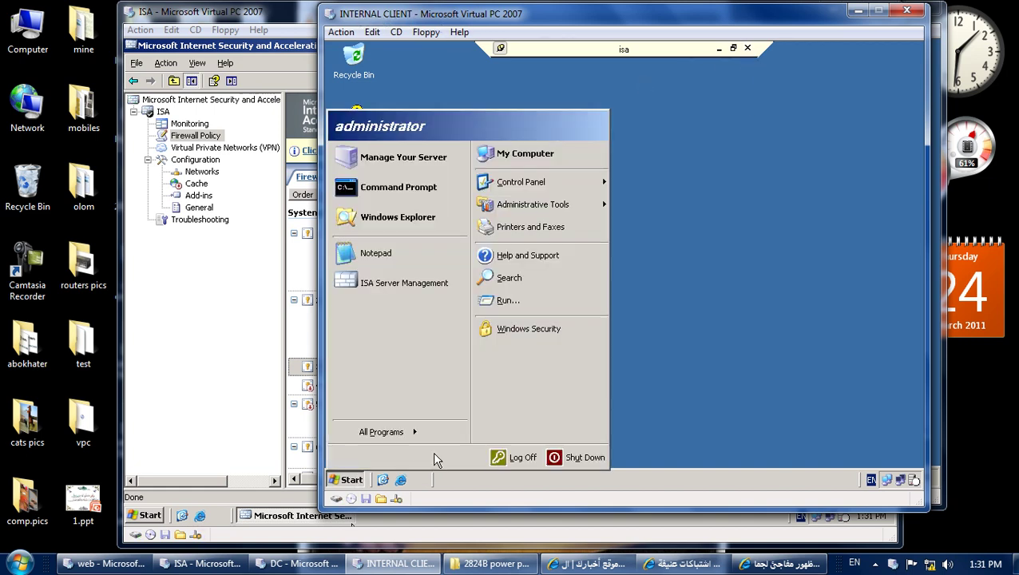
{"action": "left_click", "coordinate": [518, 457]}
{"action": "left_click", "coordinate": [595, 281]}
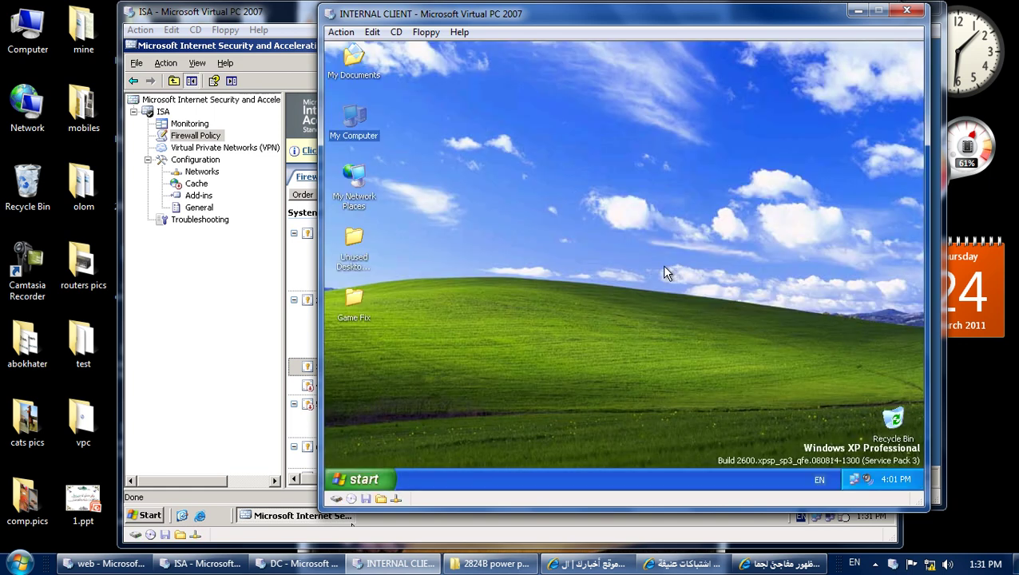
Launch Remote Desktop Connection, expand its Options, and allow saving credentials.
{"action": "right_click", "coordinate": [610, 172]}
{"action": "left_click", "coordinate": [389, 478]}
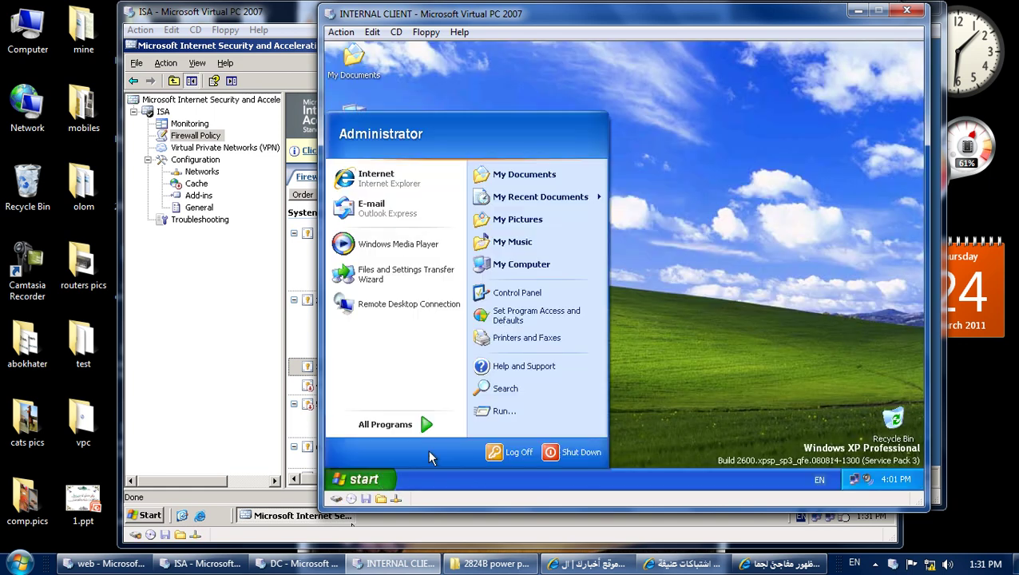
{"action": "left_click_drag", "start_coordinate": [392, 367], "coordinate": [403, 310]}
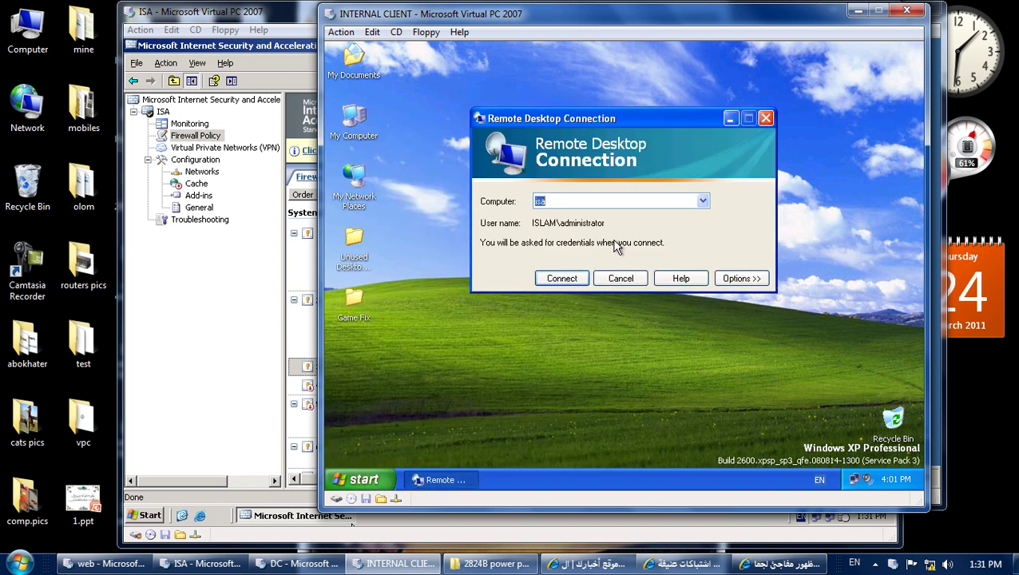
{"action": "left_click", "coordinate": [735, 279]}
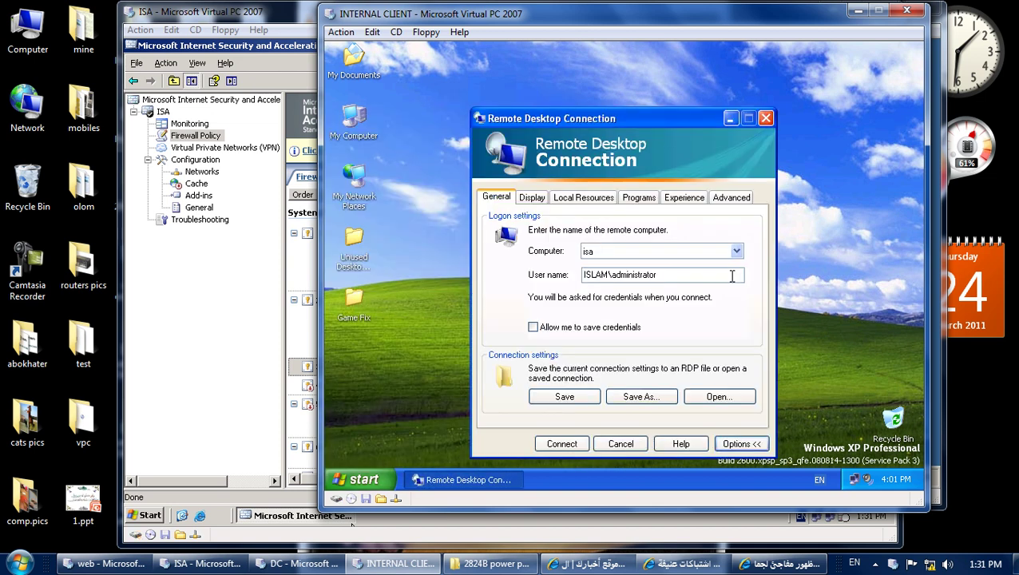
{"action": "left_click_drag", "start_coordinate": [692, 118], "coordinate": [766, 59]}
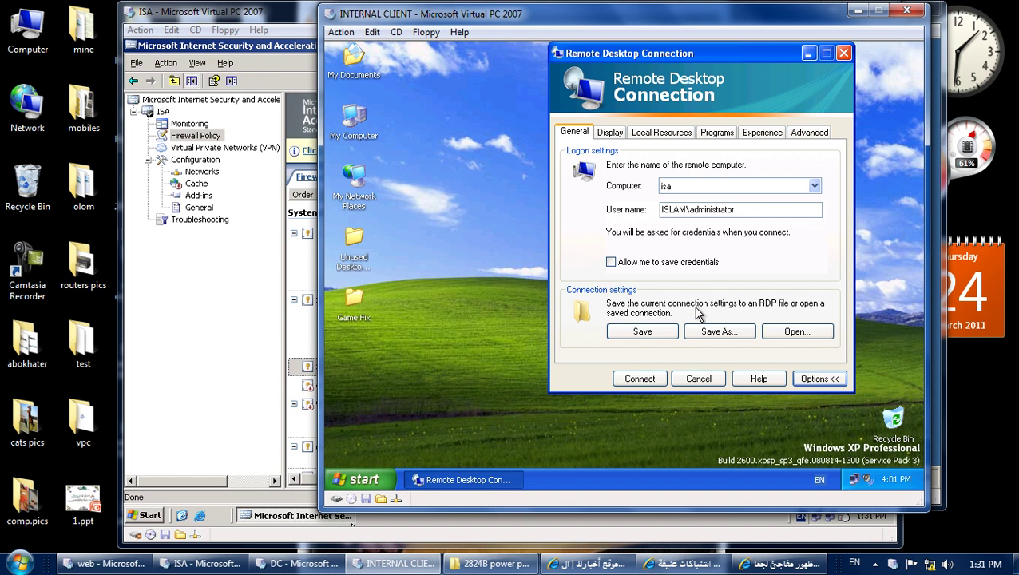
{"action": "left_click", "coordinate": [632, 264]}
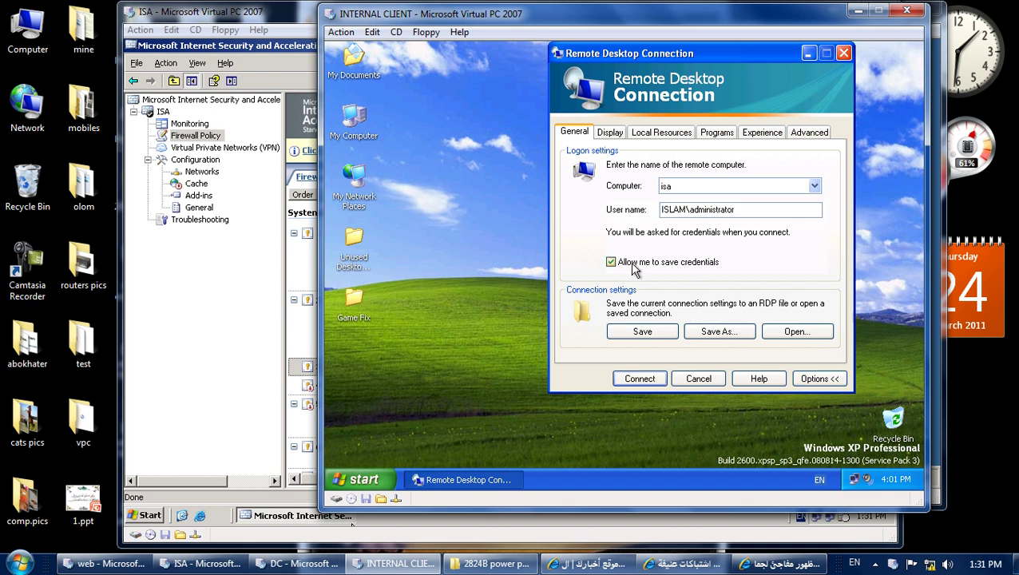
Save the connection settings as 'ISA' on the desktop and close Remote Desktop Connection.
{"action": "left_click", "coordinate": [716, 333]}
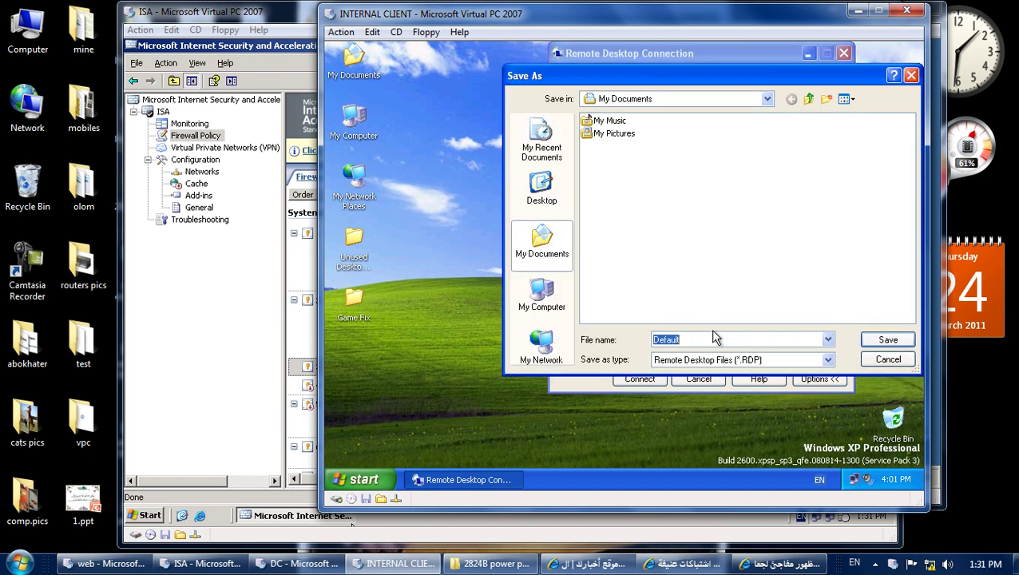
{"action": "left_click", "coordinate": [542, 191]}
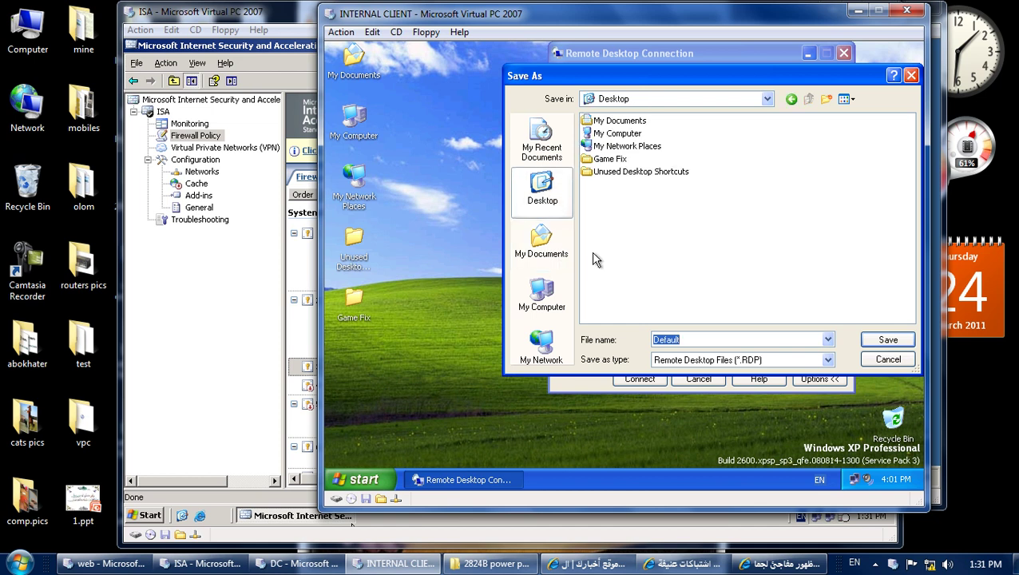
{"action": "type", "text": "ISA"}
{"action": "key", "text": "Return"}
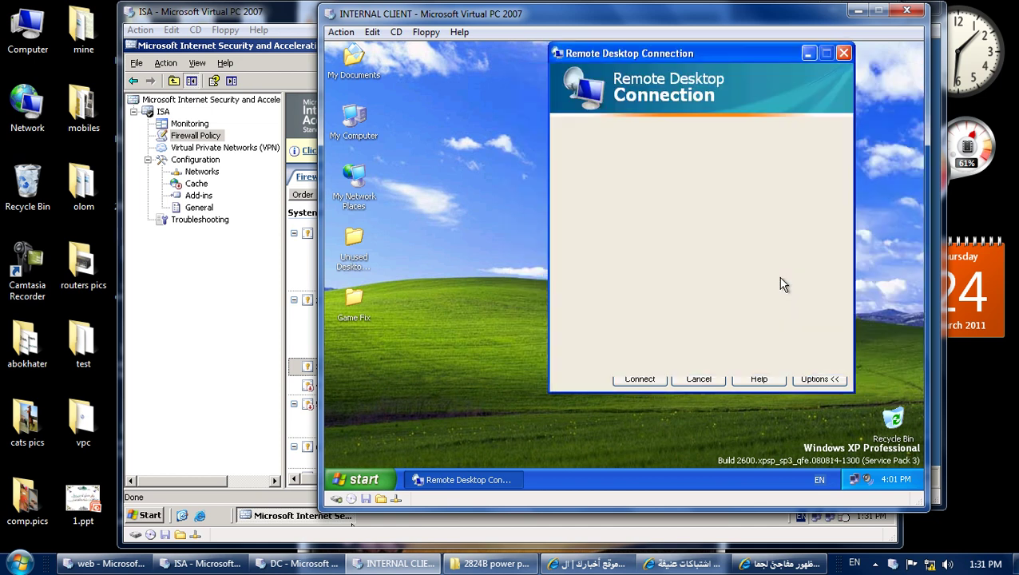
{"action": "left_click", "coordinate": [696, 380]}
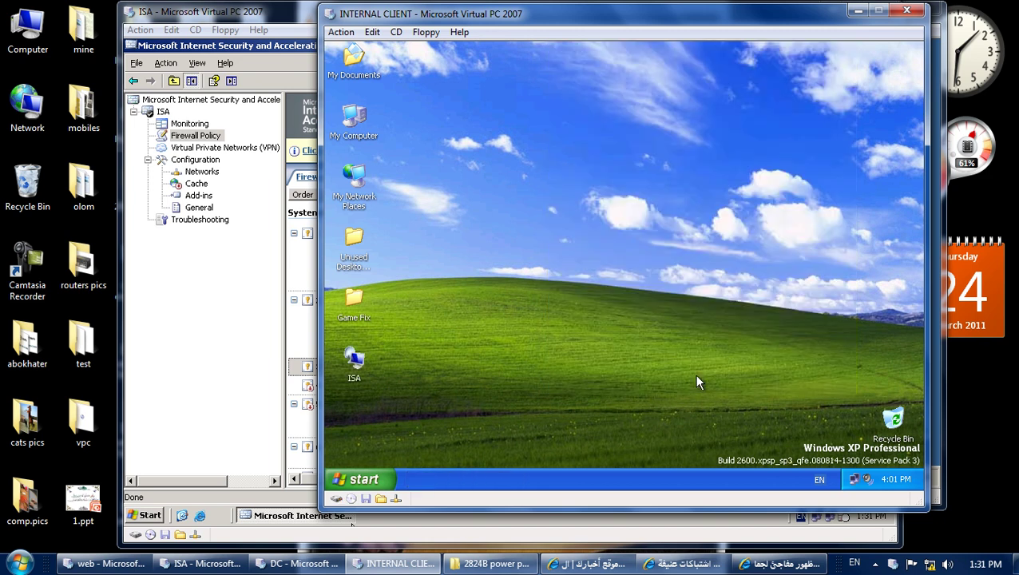
Open the saved ISA connection, turn off its publisher warning, then cancel the logon.
{"action": "double_click", "coordinate": [357, 369]}
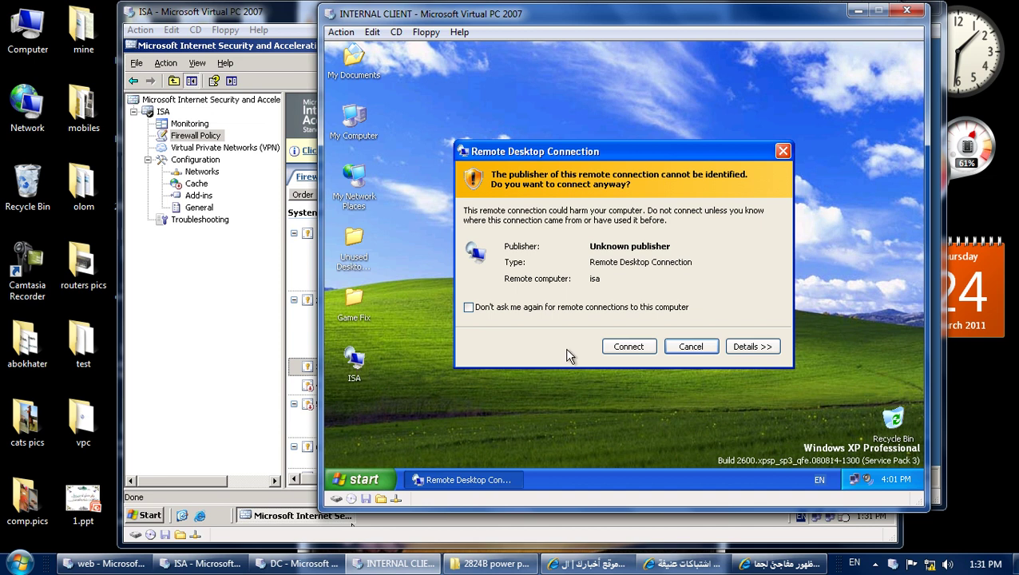
{"action": "left_click", "coordinate": [470, 307]}
{"action": "left_click", "coordinate": [630, 345]}
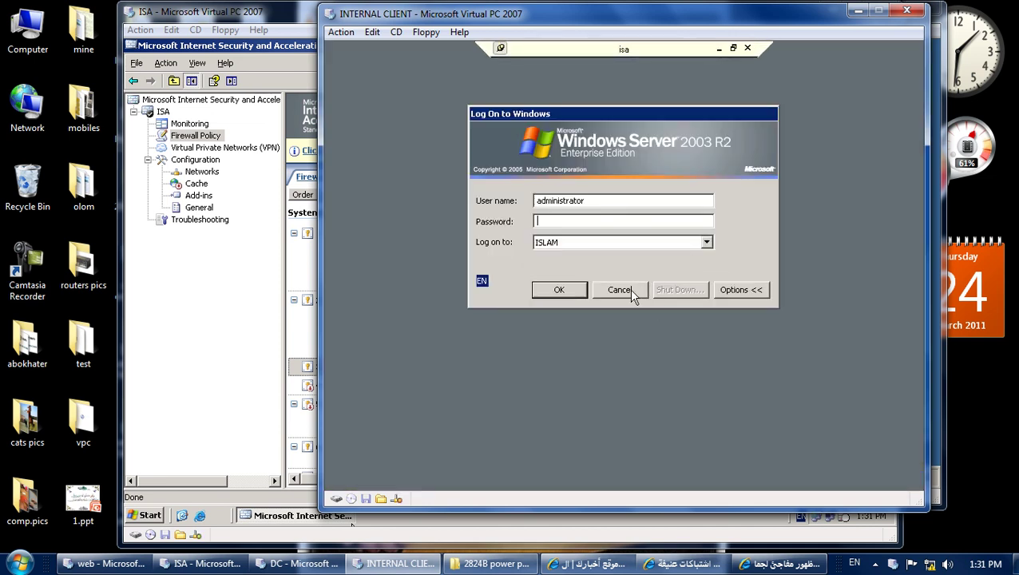
{"action": "left_click", "coordinate": [629, 288]}
Relaunch the ISA connection, log on with the account password, then log off.
{"action": "double_click", "coordinate": [355, 362]}
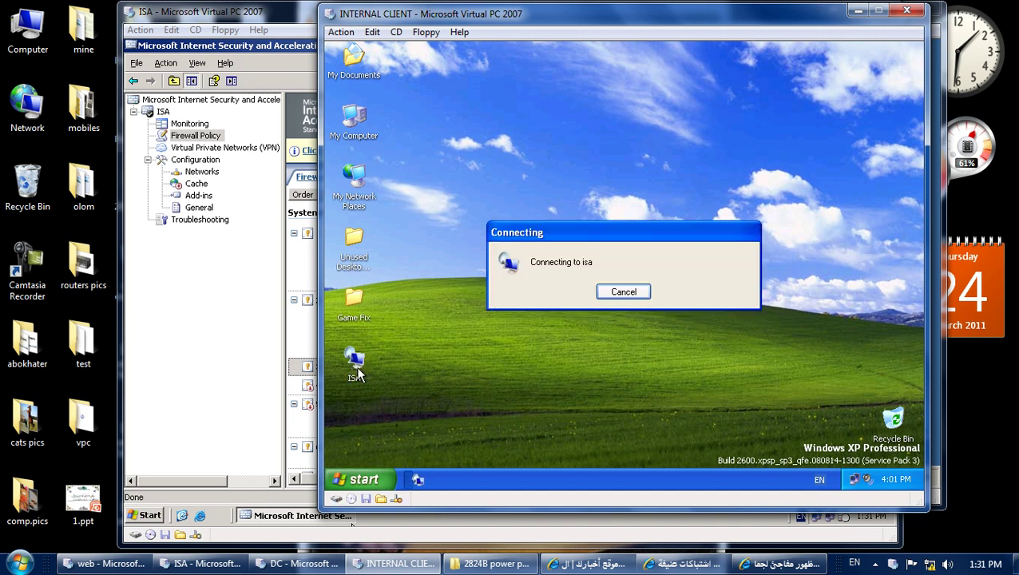
{"action": "type", "text": "12"}
{"action": "key", "text": "Return"}
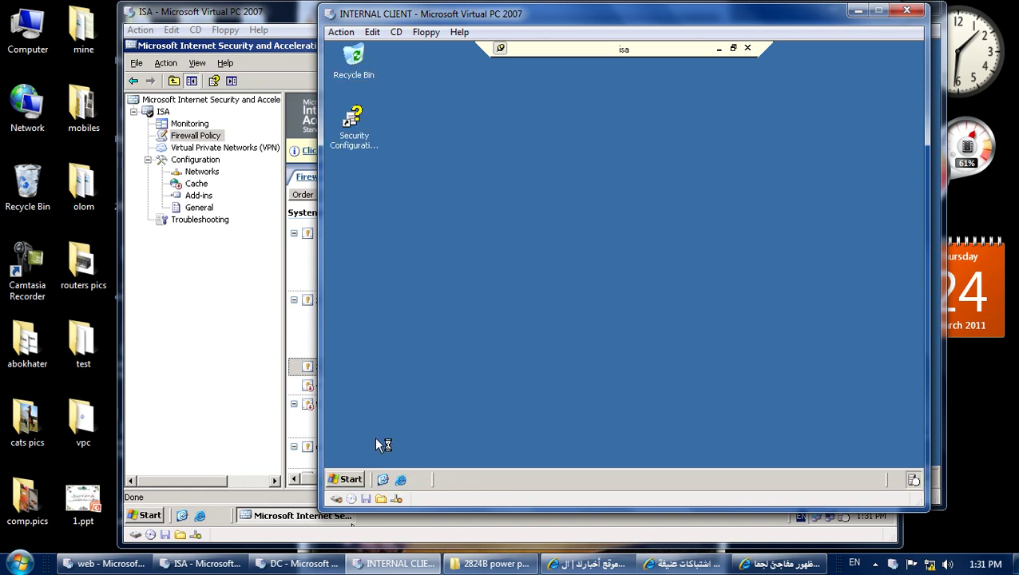
{"action": "left_click", "coordinate": [350, 480]}
{"action": "left_click", "coordinate": [520, 455]}
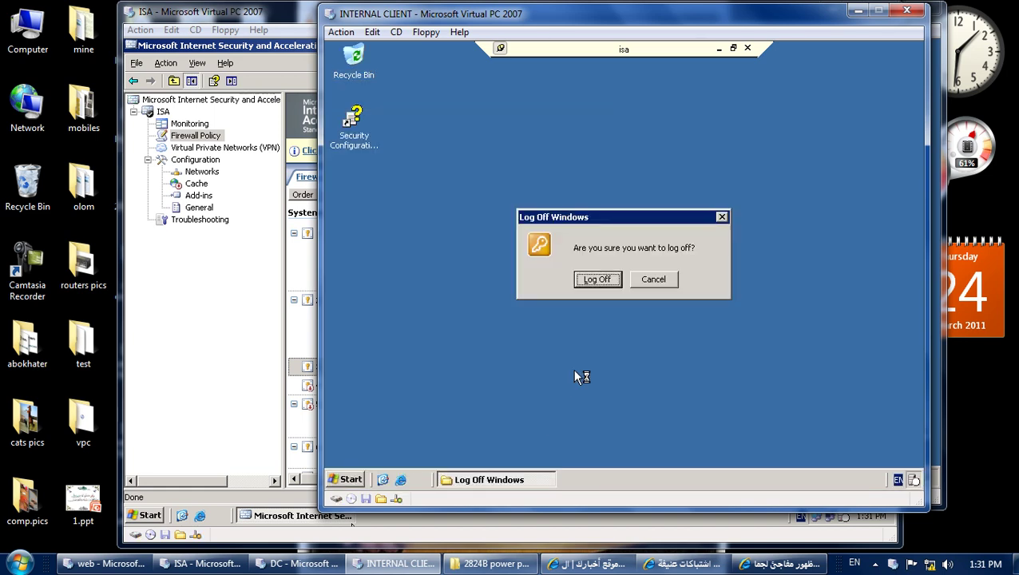
{"action": "left_click", "coordinate": [591, 281]}
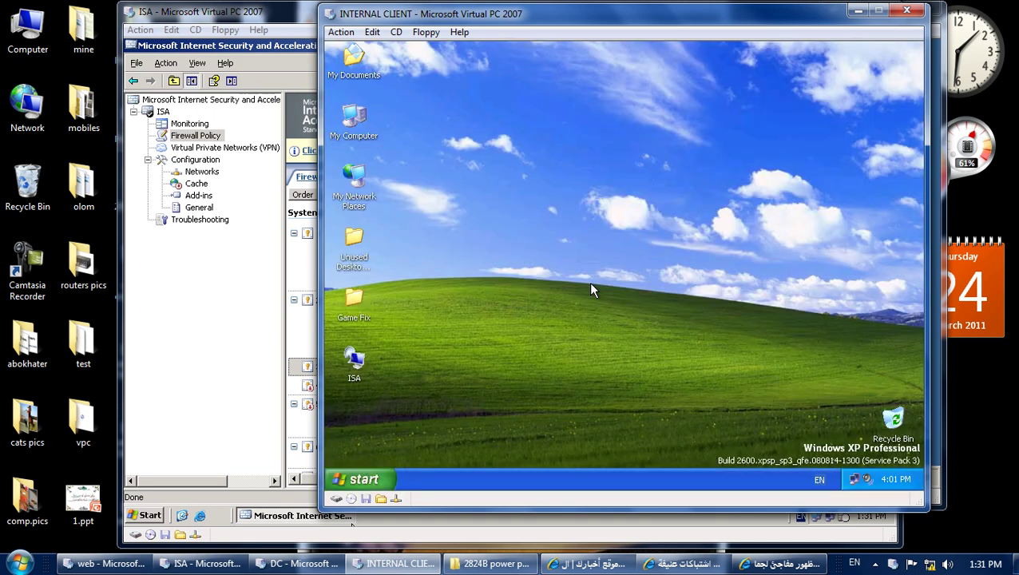
Start a Remote Desktop Connection to computer dc, edit the user name, and allow saving credentials.
{"action": "left_click", "coordinate": [365, 480]}
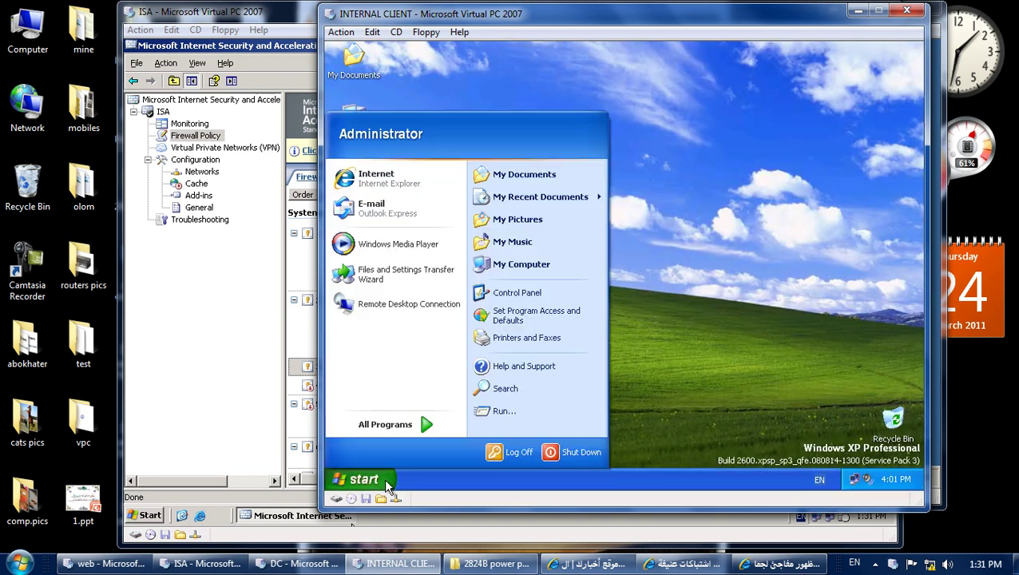
{"action": "left_click", "coordinate": [399, 308]}
{"action": "type", "text": "dc"}
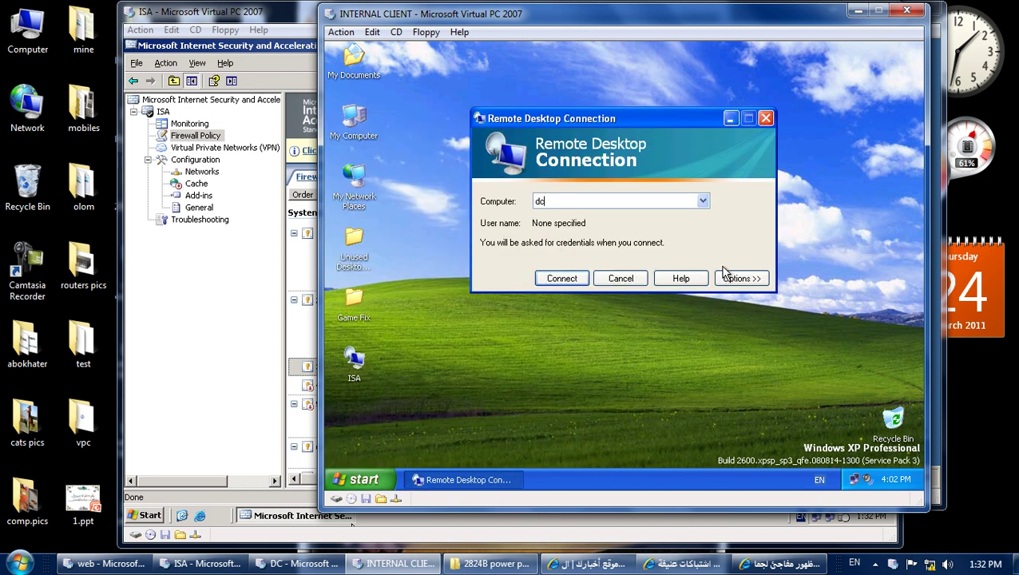
{"action": "left_click", "coordinate": [727, 278]}
{"action": "left_click", "coordinate": [614, 276]}
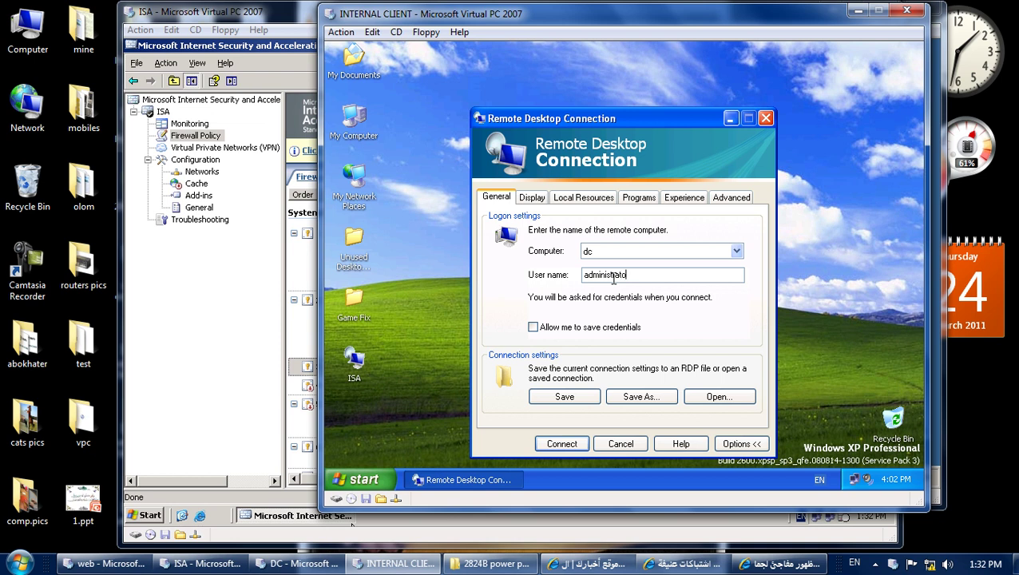
{"action": "left_click", "coordinate": [581, 327]}
Save the dc connection settings as 'dc' on the desktop.
{"action": "left_click", "coordinate": [641, 397]}
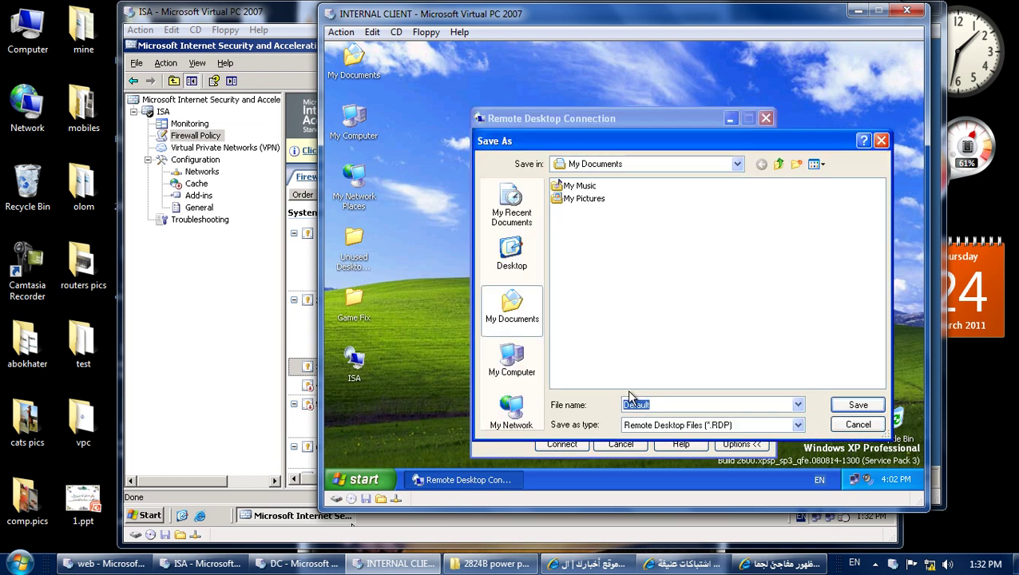
{"action": "left_click", "coordinate": [517, 259]}
{"action": "type", "text": "dc"}
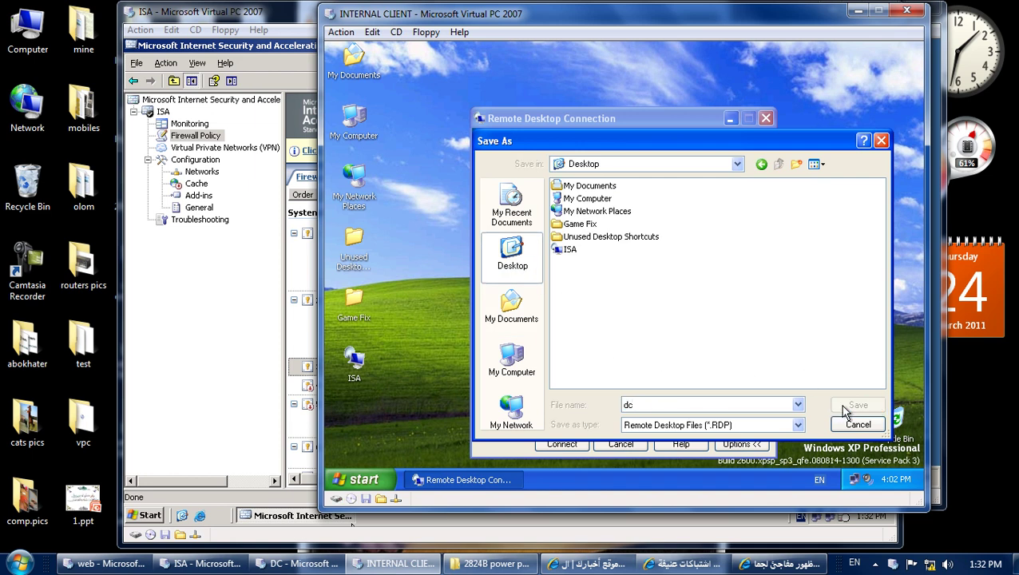
{"action": "left_click", "coordinate": [851, 407]}
Connect to dc with its publisher warning suppressed, then bring the DC virtual machine forward.
{"action": "left_click", "coordinate": [562, 444]}
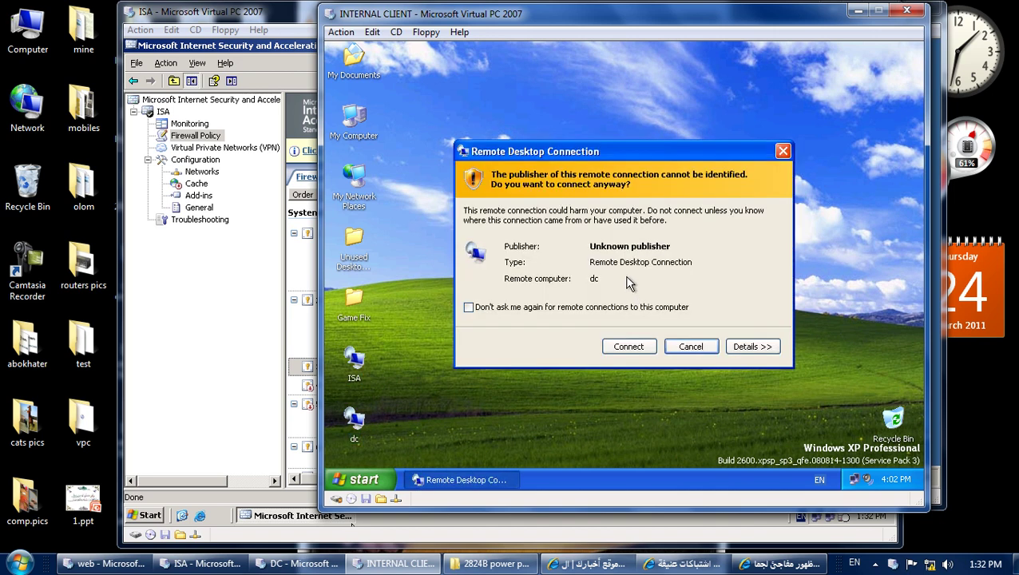
{"action": "left_click", "coordinate": [559, 308]}
{"action": "left_click", "coordinate": [625, 345]}
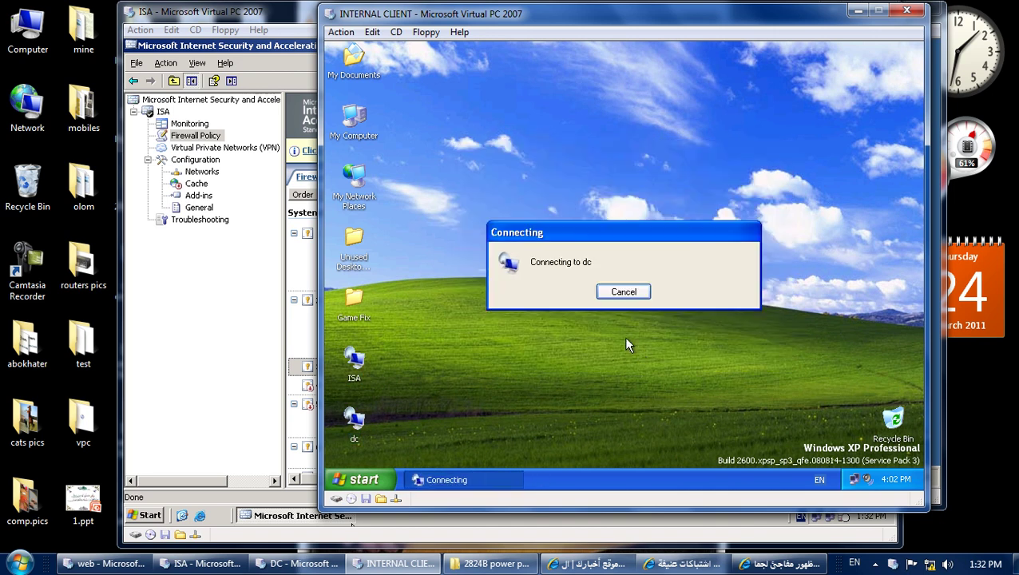
{"action": "left_click", "coordinate": [612, 314]}
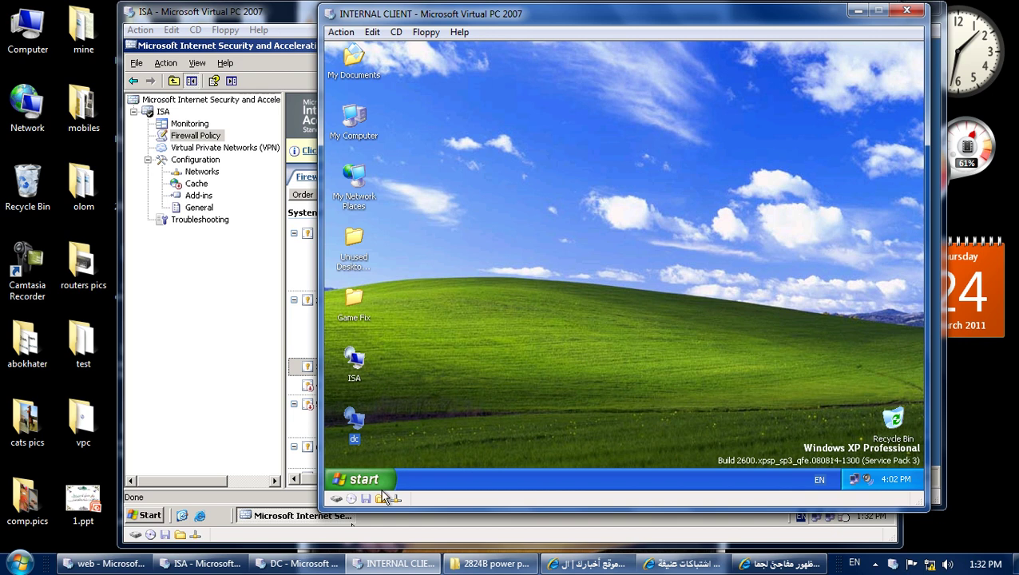
{"action": "left_click", "coordinate": [295, 563]}
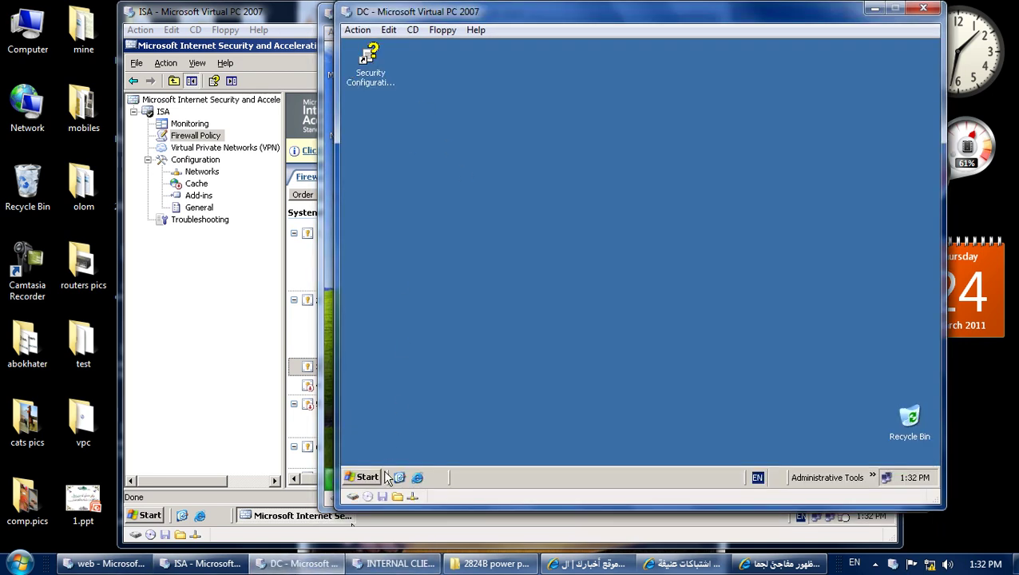
{"action": "left_click", "coordinate": [369, 477]}
Enable Remote Desktop on the DC's System Properties Remote tab and confirm with OK.
{"action": "right_click", "coordinate": [529, 185]}
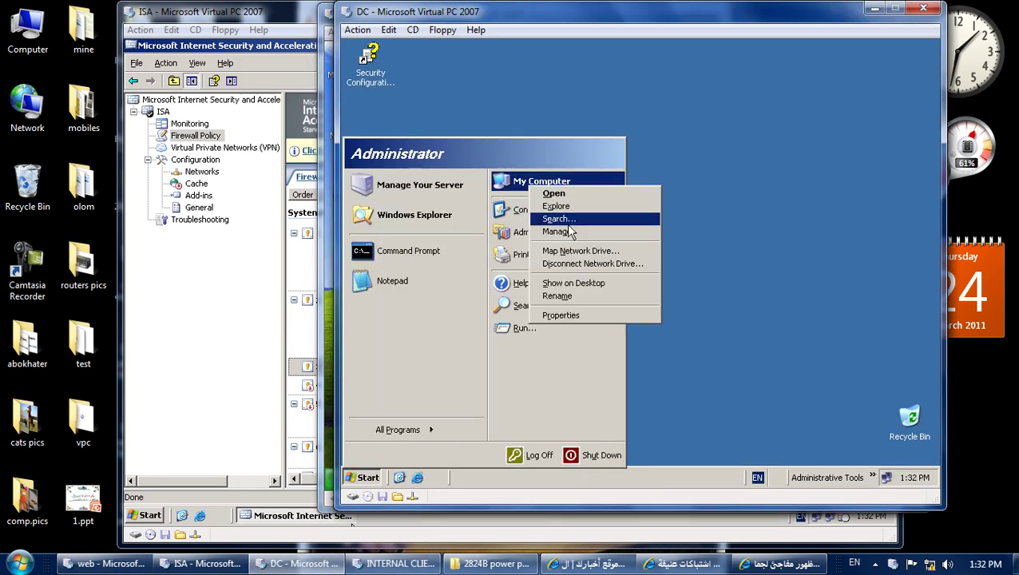
{"action": "left_click", "coordinate": [595, 315]}
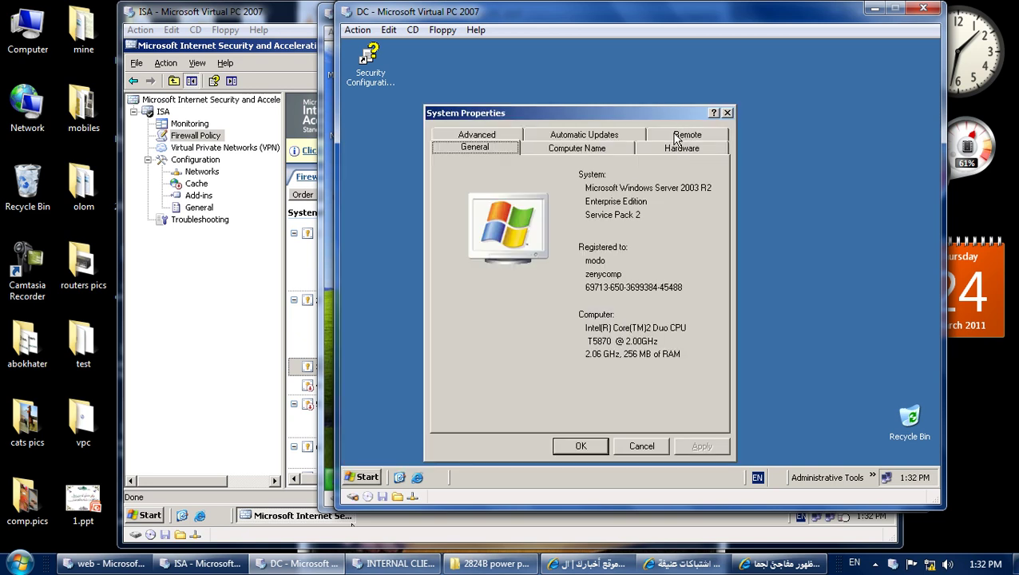
{"action": "left_click", "coordinate": [676, 137]}
{"action": "left_click", "coordinate": [451, 303]}
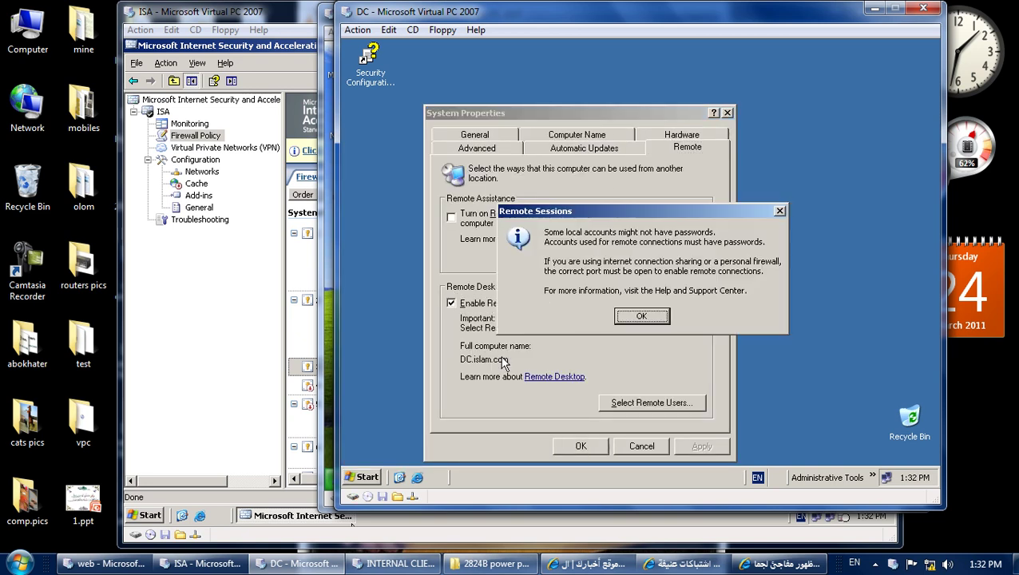
{"action": "left_click", "coordinate": [637, 317]}
{"action": "left_click", "coordinate": [582, 446]}
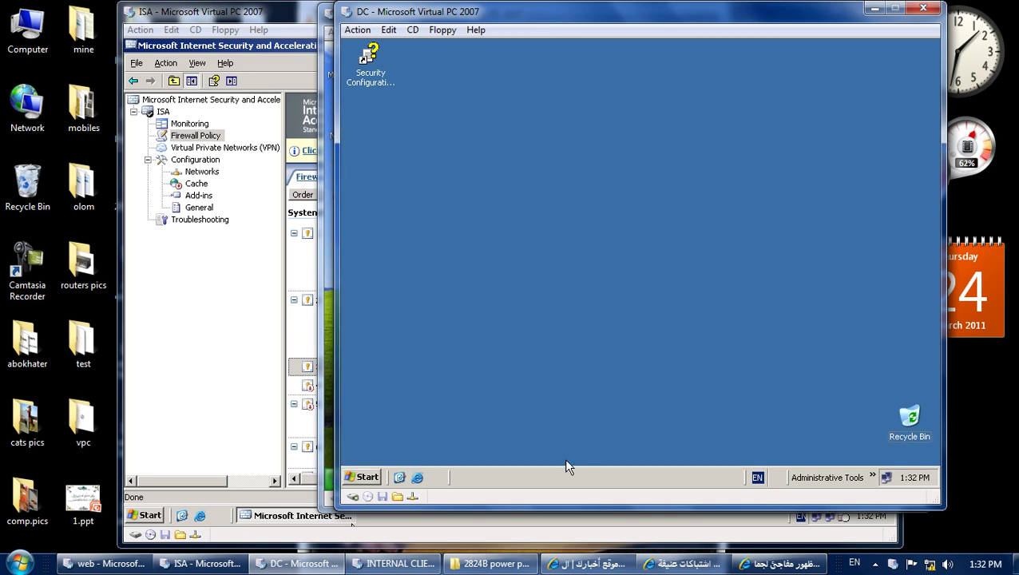
{"action": "left_click", "coordinate": [398, 563]}
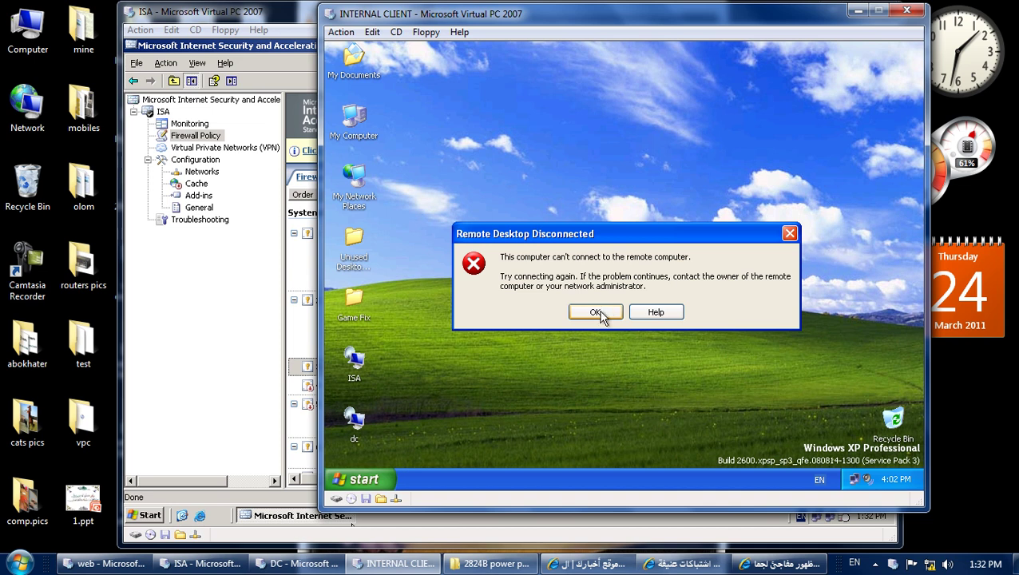
Dismiss the error, refresh the XP desktop, and cancel a new logon attempt to isa.
{"action": "left_click", "coordinate": [599, 313]}
{"action": "right_click", "coordinate": [601, 257]}
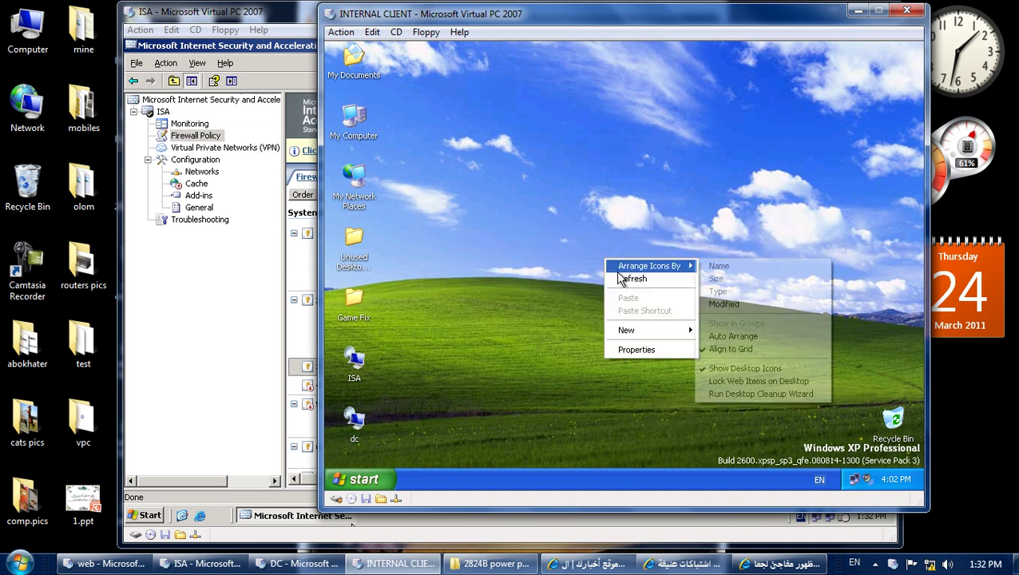
{"action": "left_click", "coordinate": [617, 276]}
{"action": "left_click_drag", "start_coordinate": [441, 347], "coordinate": [343, 444]}
{"action": "left_click", "coordinate": [437, 381]}
{"action": "double_click", "coordinate": [366, 377]}
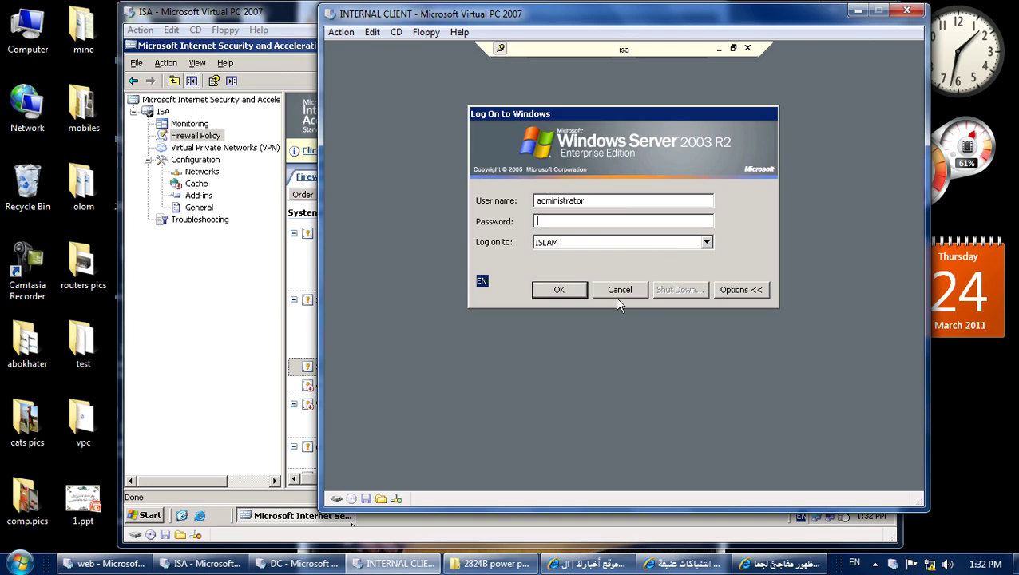
{"action": "left_click", "coordinate": [619, 291]}
Refresh the XP desktop a few more times, then minimize the internal client VM window.
{"action": "right_click", "coordinate": [591, 292]}
{"action": "left_click", "coordinate": [612, 313]}
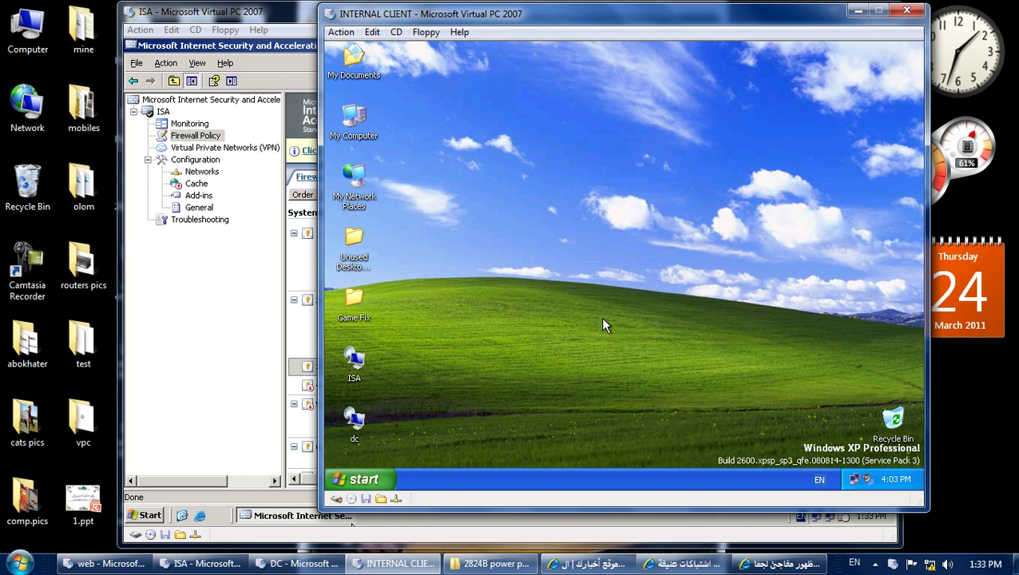
{"action": "left_click", "coordinate": [364, 375]}
{"action": "right_click", "coordinate": [446, 356]}
{"action": "left_click", "coordinate": [468, 380]}
{"action": "left_click", "coordinate": [377, 481]}
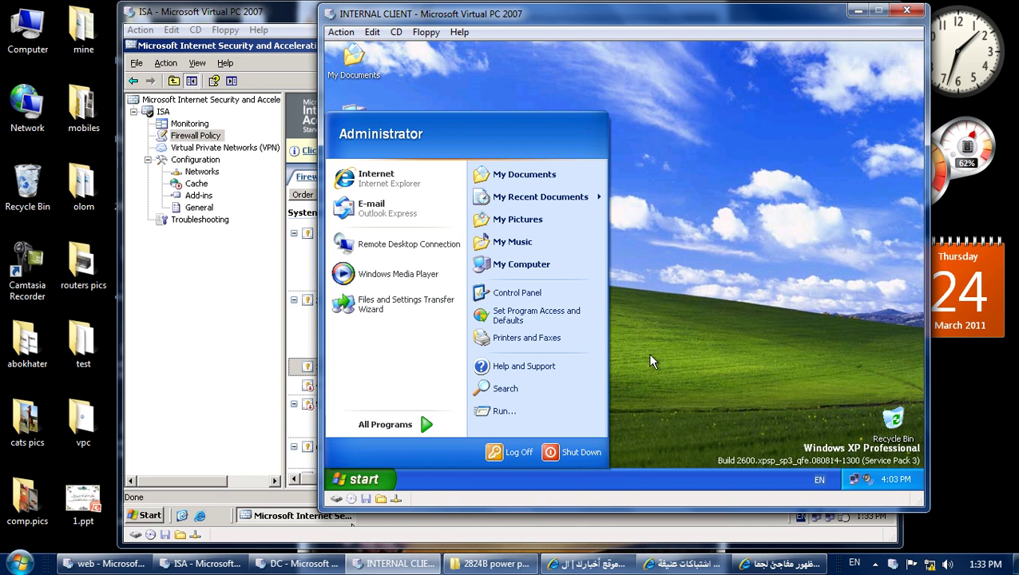
{"action": "left_click", "coordinate": [643, 363]}
{"action": "right_click", "coordinate": [628, 305]}
{"action": "left_click", "coordinate": [635, 323]}
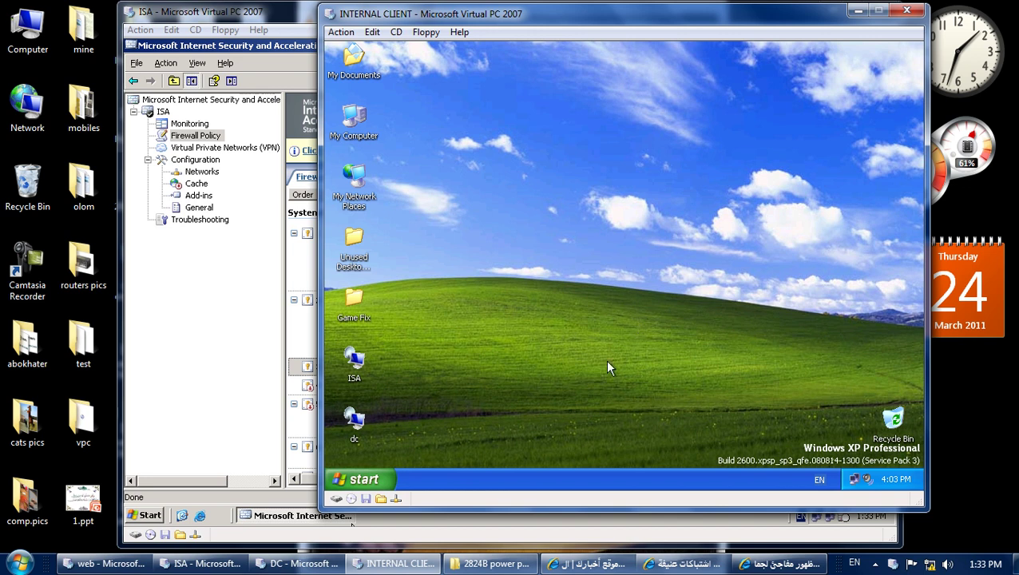
{"action": "left_click", "coordinate": [399, 564]}
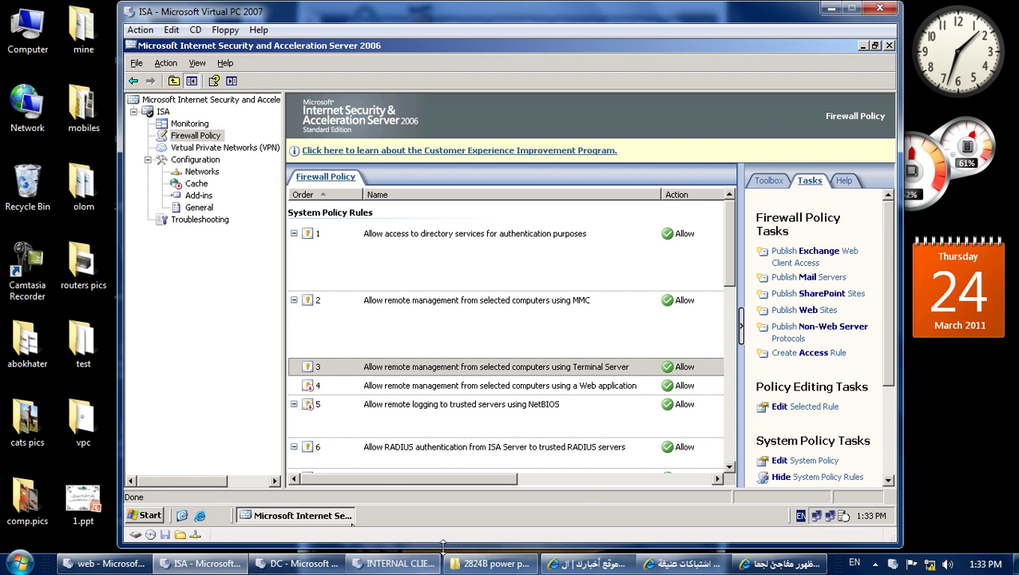
Browse to 2824 ISA 2004-2006 > tools > ISA source and copy ISA 2006 Standard Edition.rar onto the VM desktop.
{"action": "left_click", "coordinate": [491, 565]}
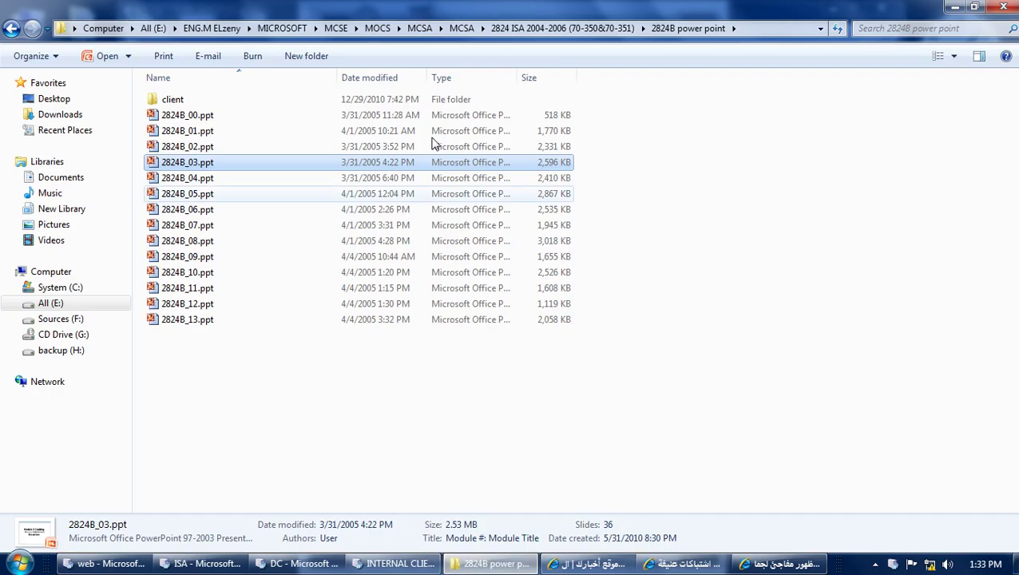
{"action": "left_click", "coordinate": [513, 29]}
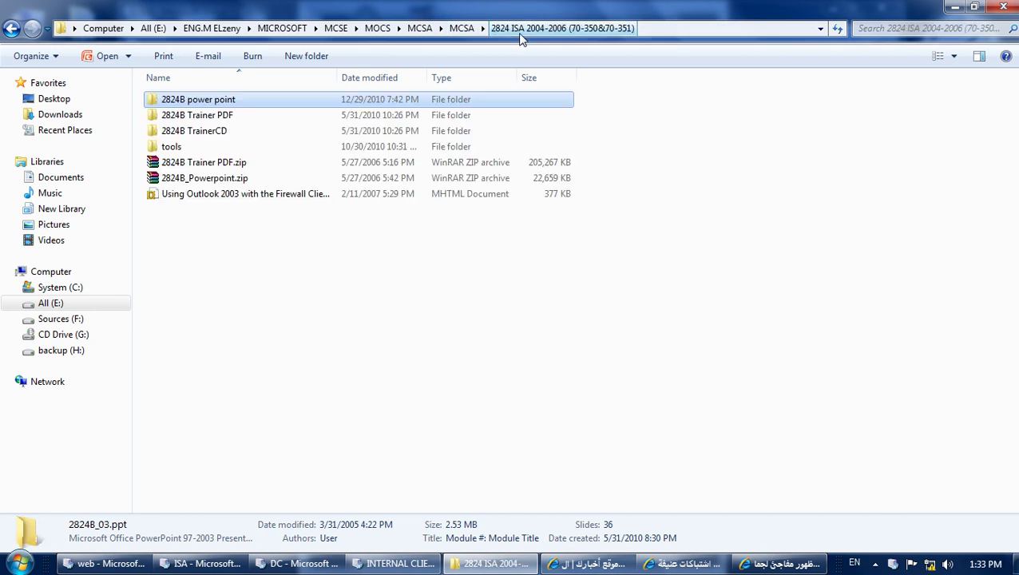
{"action": "double_click", "coordinate": [191, 149]}
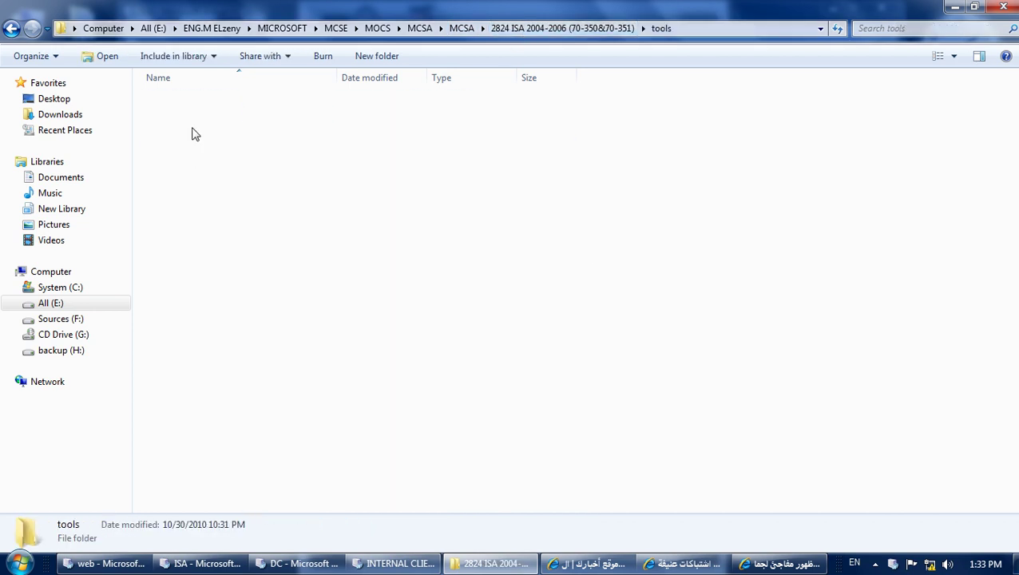
{"action": "double_click", "coordinate": [192, 137]}
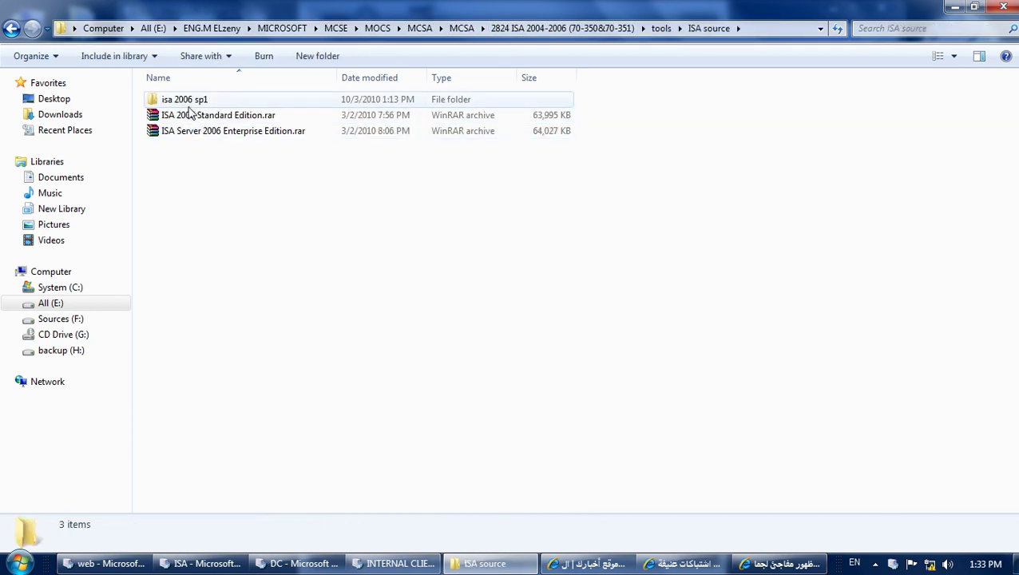
{"action": "left_click_drag", "start_coordinate": [204, 116], "coordinate": [547, 282]}
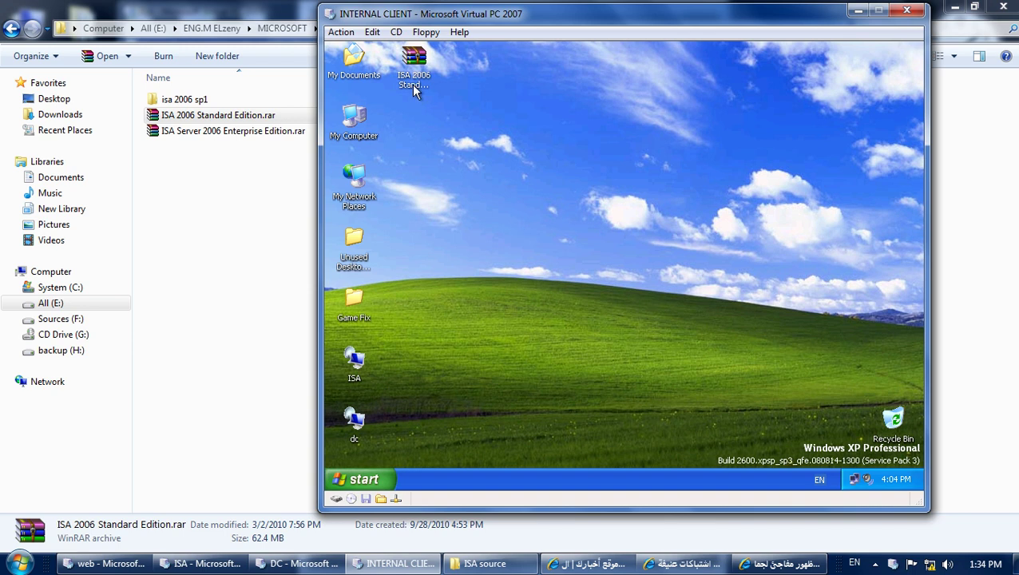
Open ISA 2006 Standard Edition.rar in WinRAR, maximize it, and run ISAAutorun.exe from its main folder.
{"action": "double_click", "coordinate": [413, 64]}
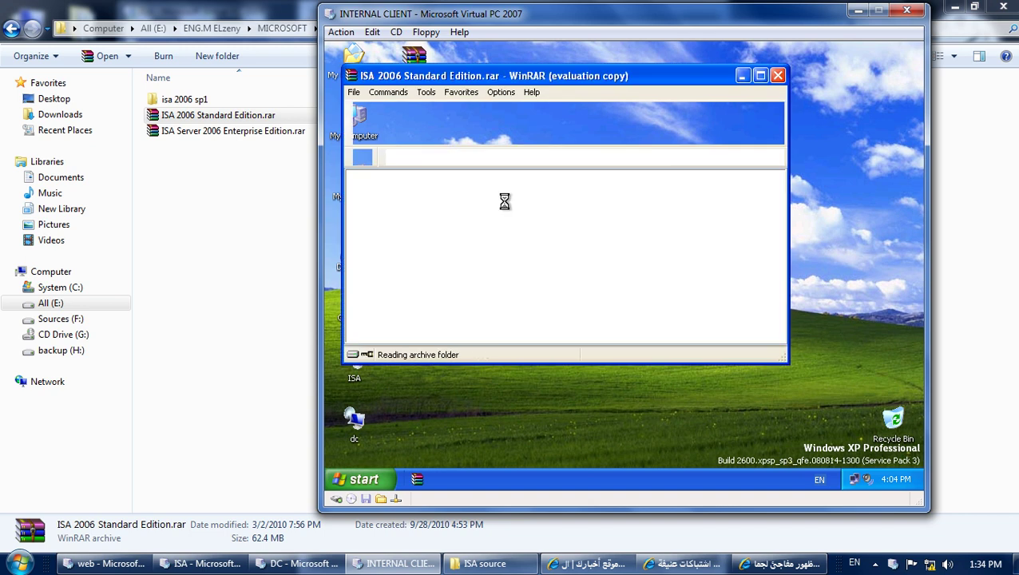
{"action": "left_click", "coordinate": [405, 206]}
{"action": "double_click", "coordinate": [405, 206]}
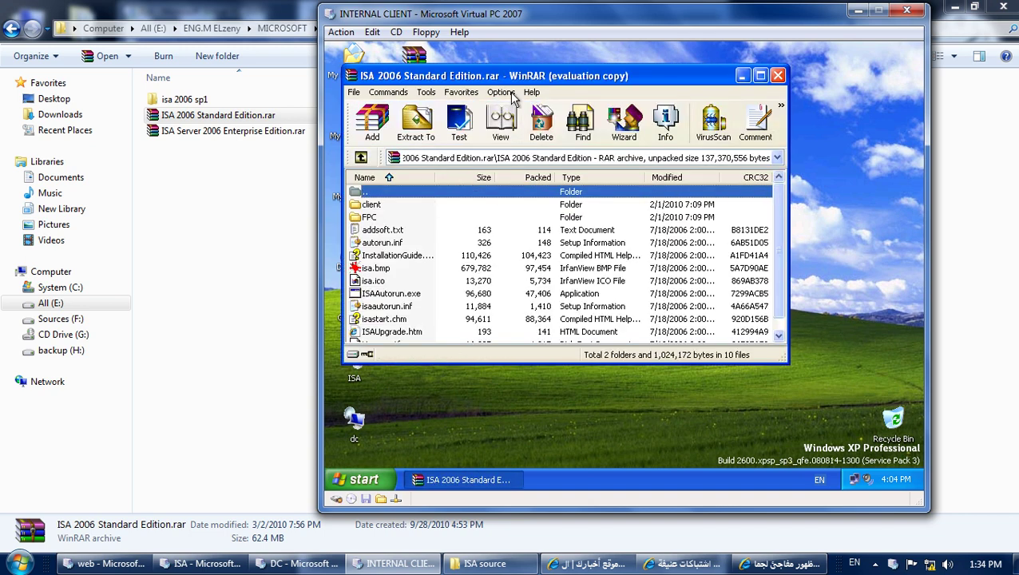
{"action": "double_click", "coordinate": [513, 76]}
{"action": "double_click", "coordinate": [372, 269]}
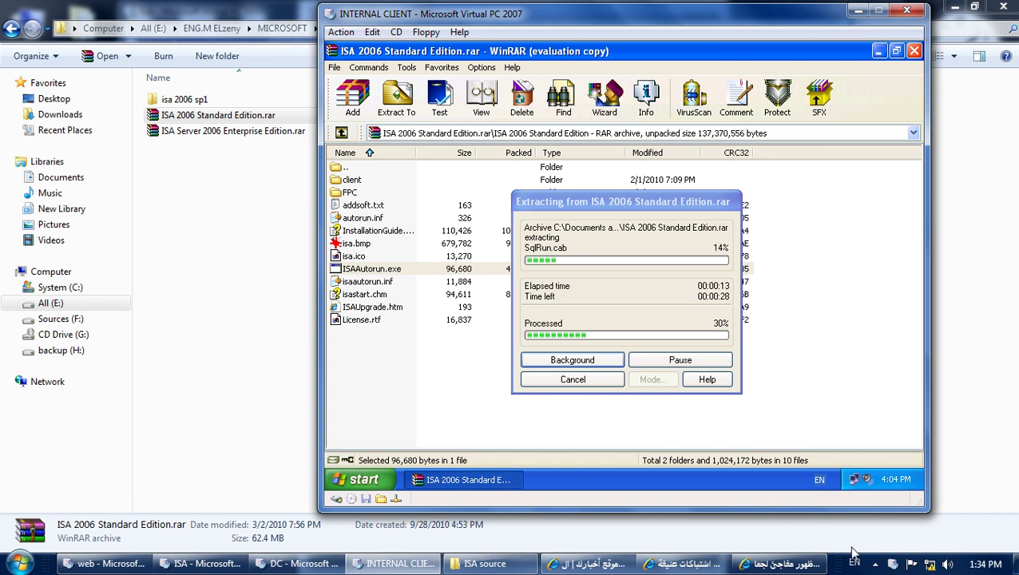
{"action": "left_click", "coordinate": [877, 566]}
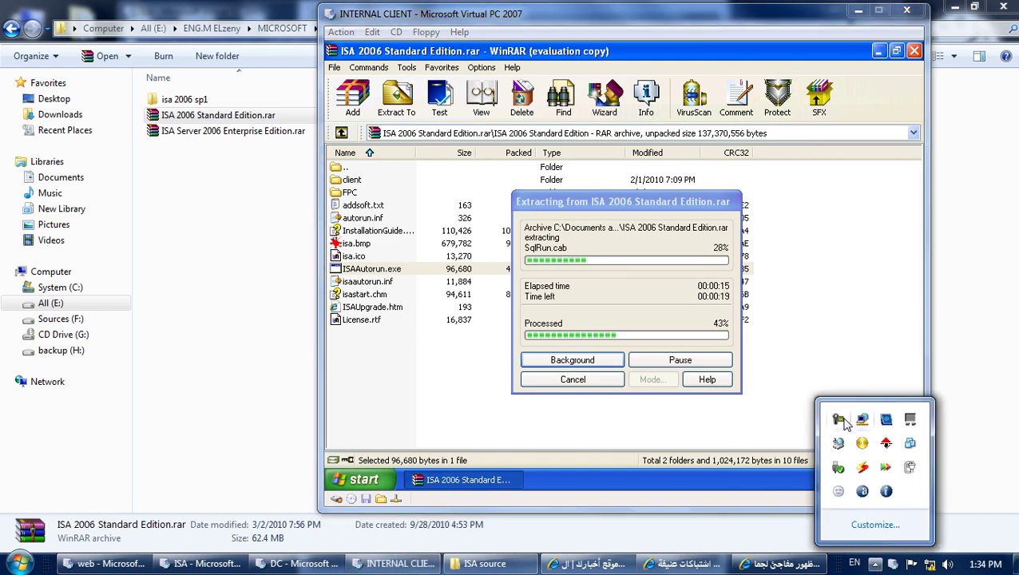
{"action": "left_click", "coordinate": [838, 421]}
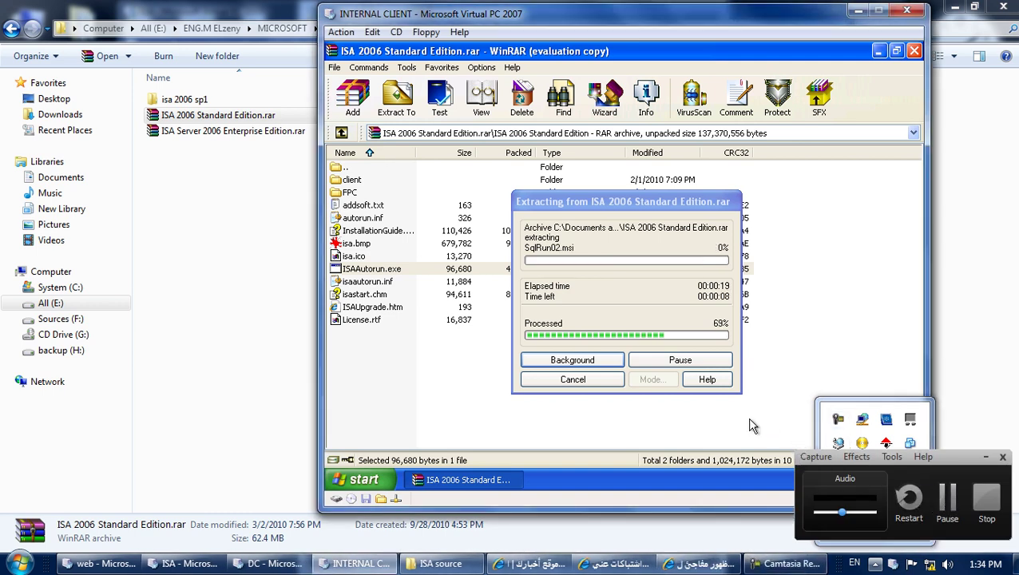
{"action": "left_click", "coordinate": [988, 460]}
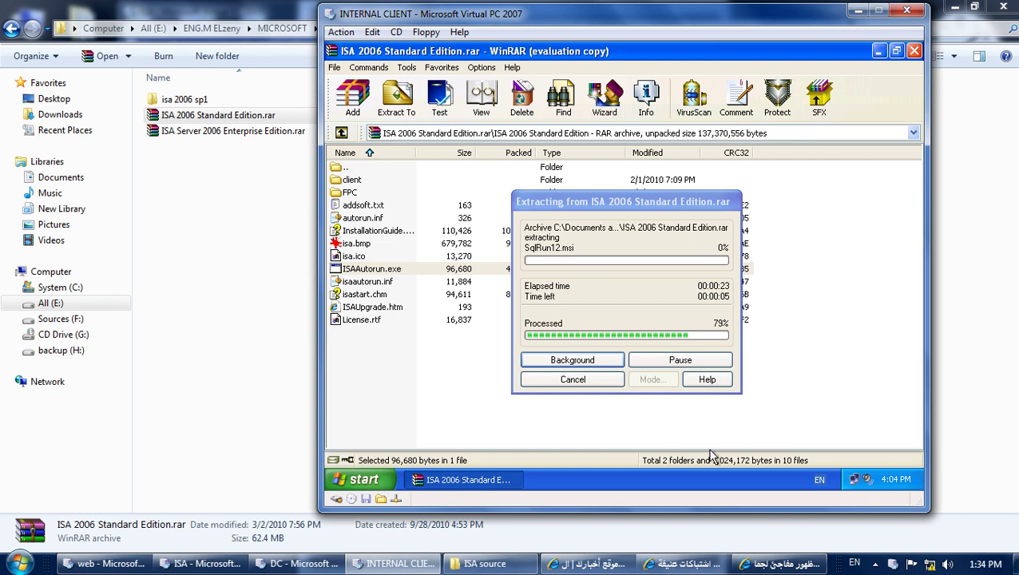
Switch to the Internet Explorer news article and scroll down through it.
{"action": "left_click", "coordinate": [686, 563]}
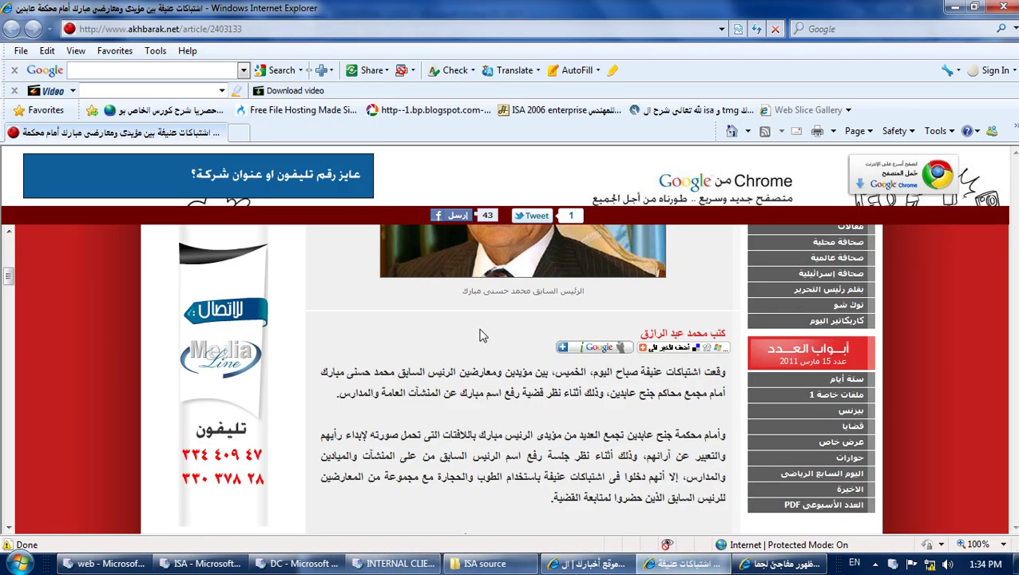
{"action": "scroll", "coordinate": [479, 338], "scroll_direction": "up", "scroll_amount": 3}
{"action": "scroll", "coordinate": [478, 350], "scroll_direction": "down", "scroll_amount": 3}
{"action": "scroll", "coordinate": [479, 355], "scroll_direction": "down", "scroll_amount": 3}
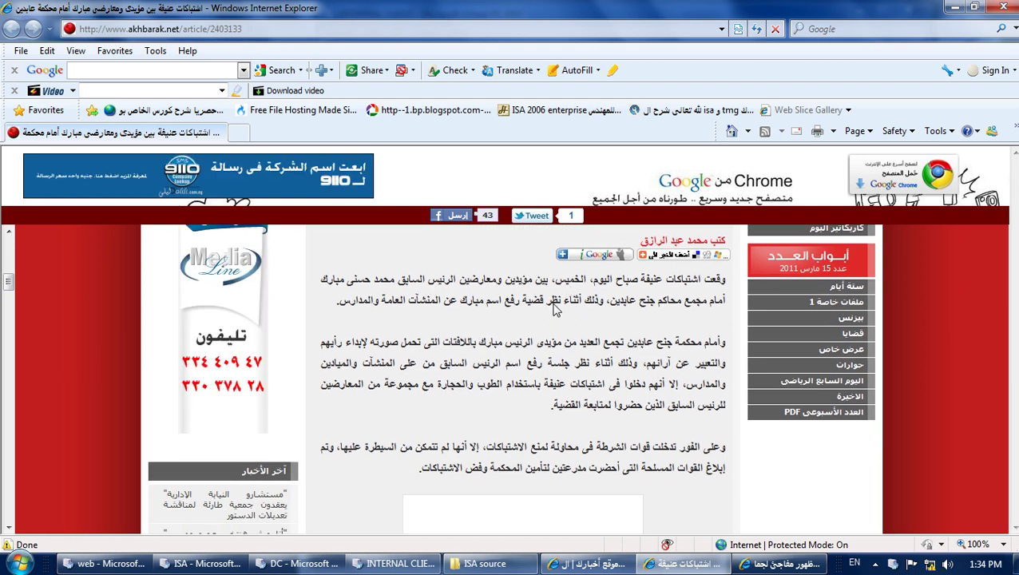
{"action": "scroll", "coordinate": [548, 310], "scroll_direction": "down", "scroll_amount": 2}
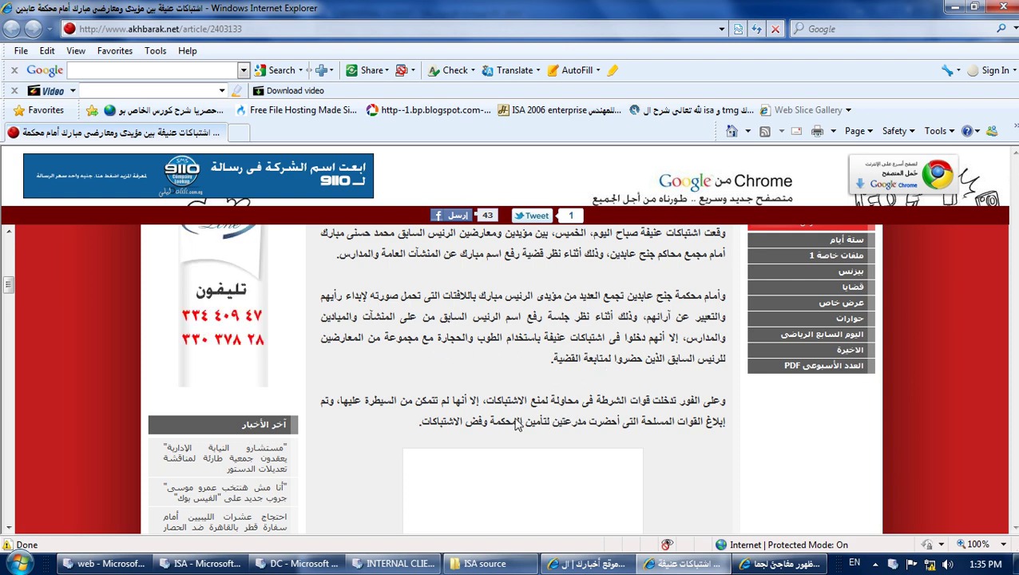
{"action": "scroll", "coordinate": [518, 424], "scroll_direction": "down", "scroll_amount": 3}
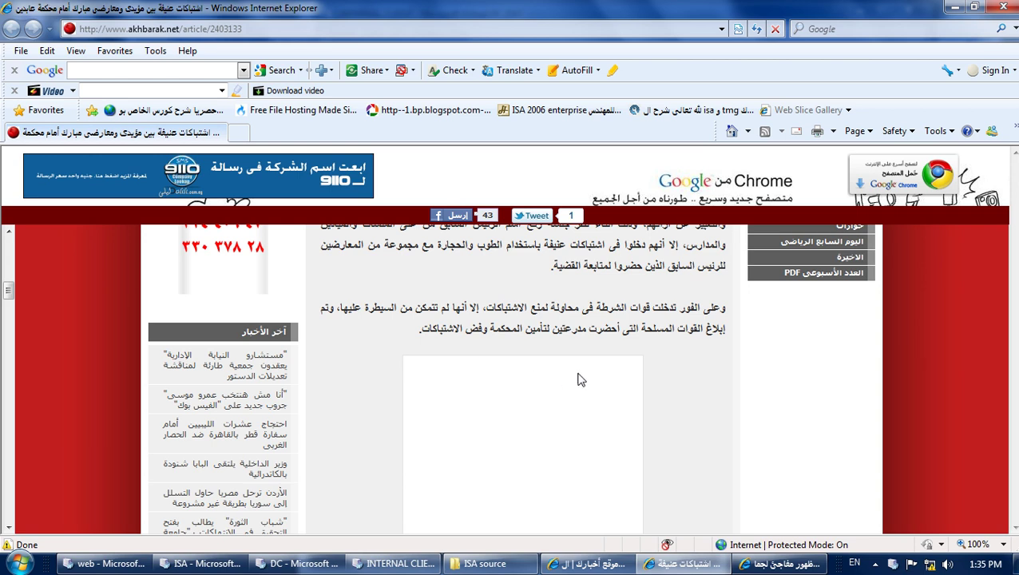
{"action": "scroll", "coordinate": [507, 338], "scroll_direction": "down", "scroll_amount": 5}
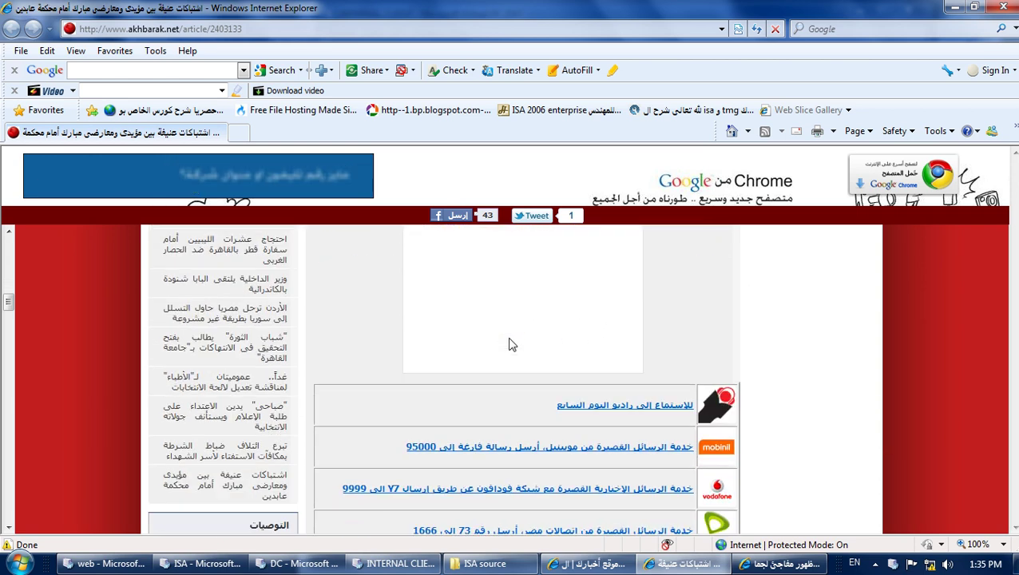
{"action": "scroll", "coordinate": [512, 344], "scroll_direction": "down", "scroll_amount": 12}
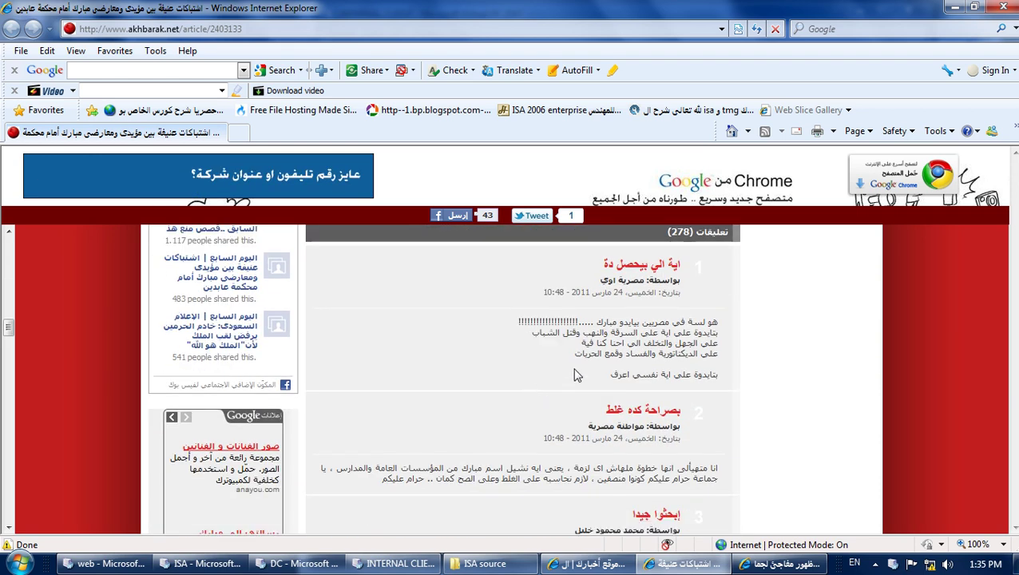
Read through the article's comments, then minimize the browser to return to ISA setup.
{"action": "left_click_drag", "start_coordinate": [709, 323], "coordinate": [516, 323]}
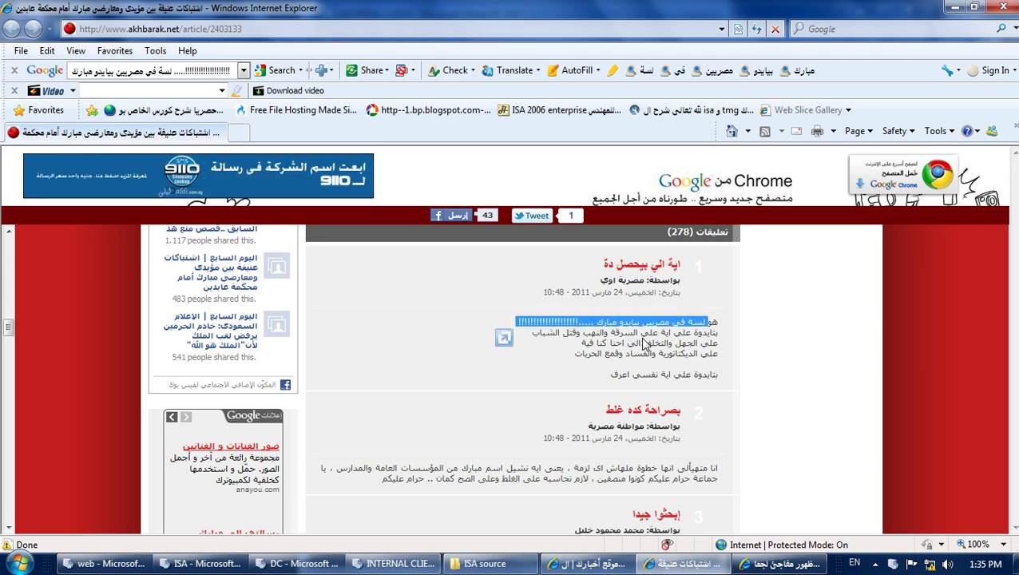
{"action": "left_click", "coordinate": [642, 343]}
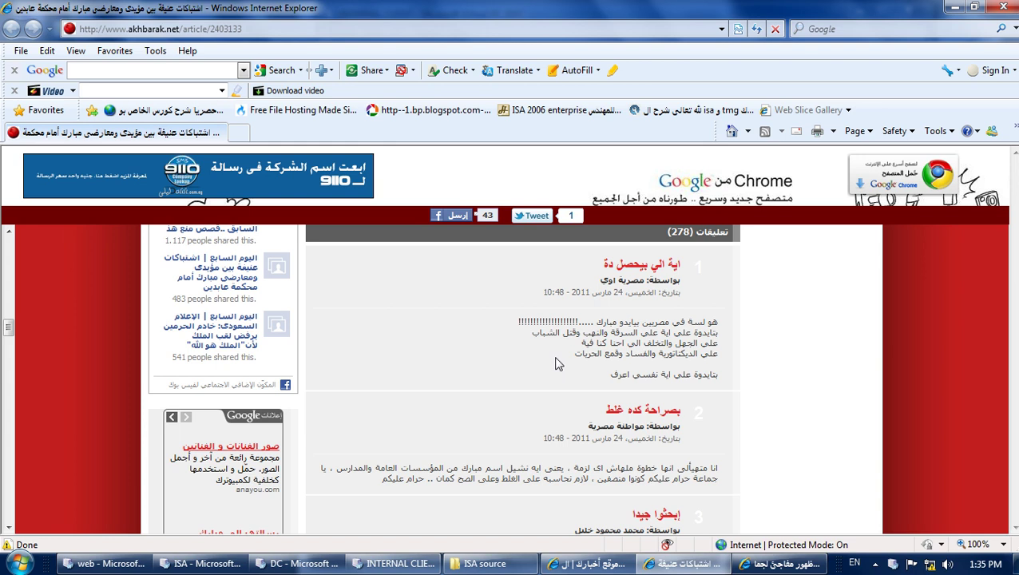
{"action": "scroll", "coordinate": [558, 364], "scroll_direction": "down", "scroll_amount": 3}
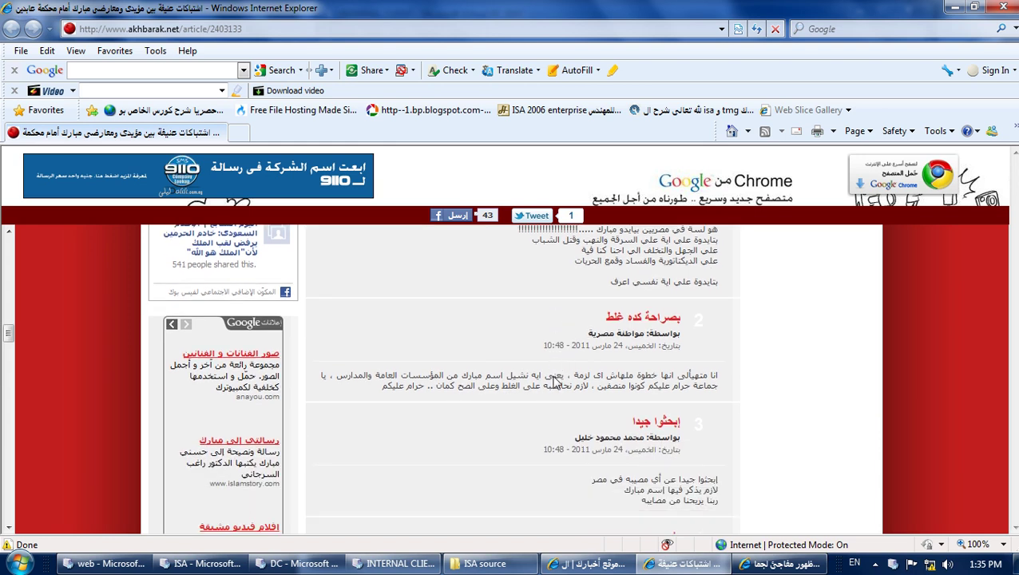
{"action": "scroll", "coordinate": [554, 384], "scroll_direction": "down", "scroll_amount": 3}
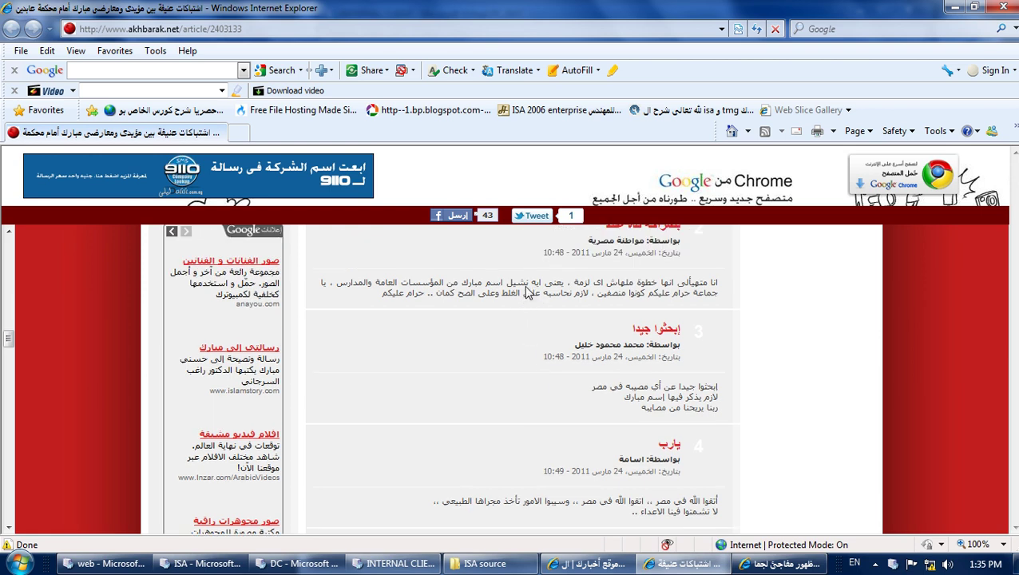
{"action": "left_click_drag", "start_coordinate": [530, 284], "coordinate": [413, 284]}
{"action": "scroll", "coordinate": [551, 370], "scroll_direction": "down", "scroll_amount": 3}
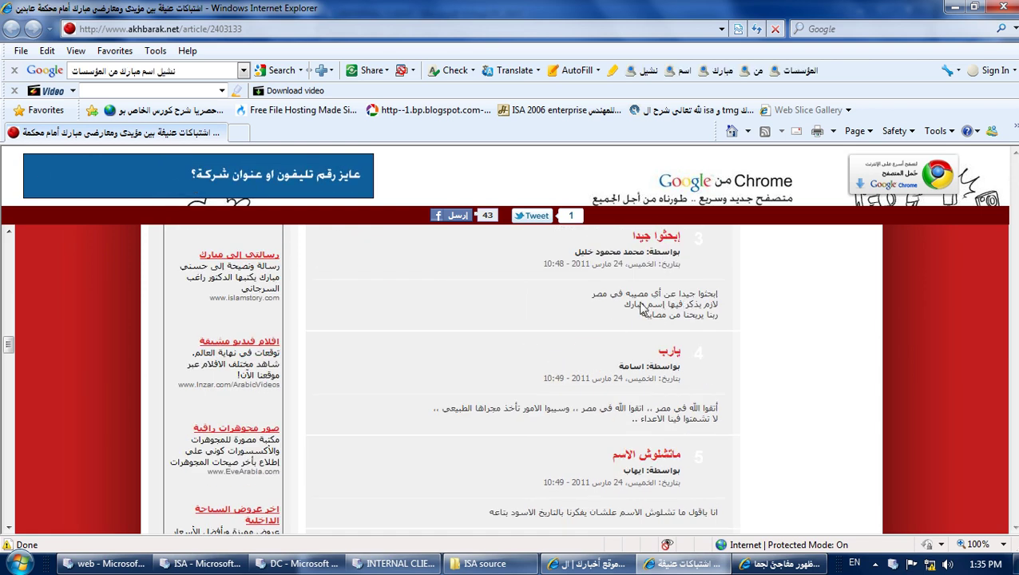
{"action": "left_click_drag", "start_coordinate": [703, 315], "coordinate": [683, 304]}
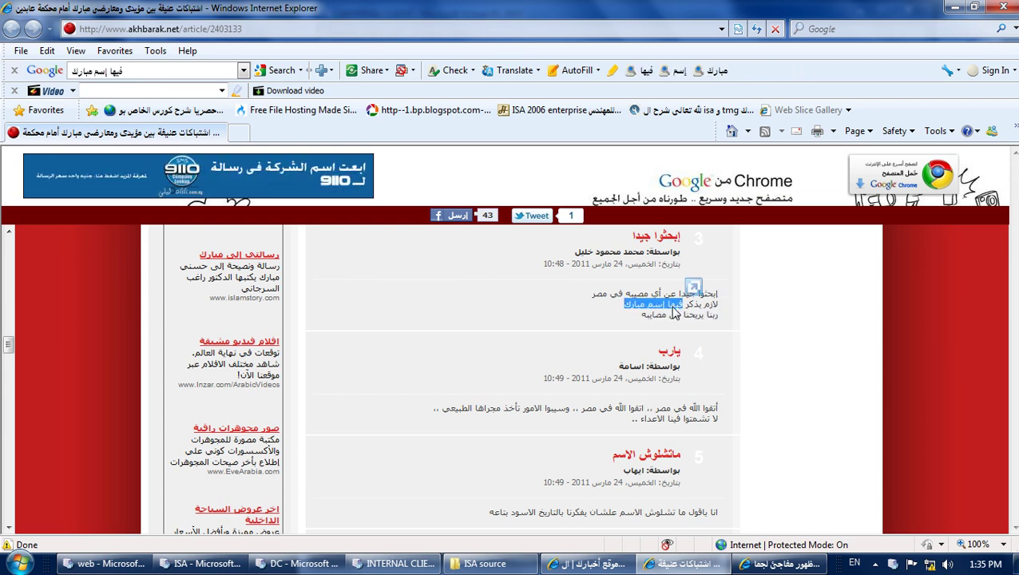
{"action": "left_click", "coordinate": [671, 560]}
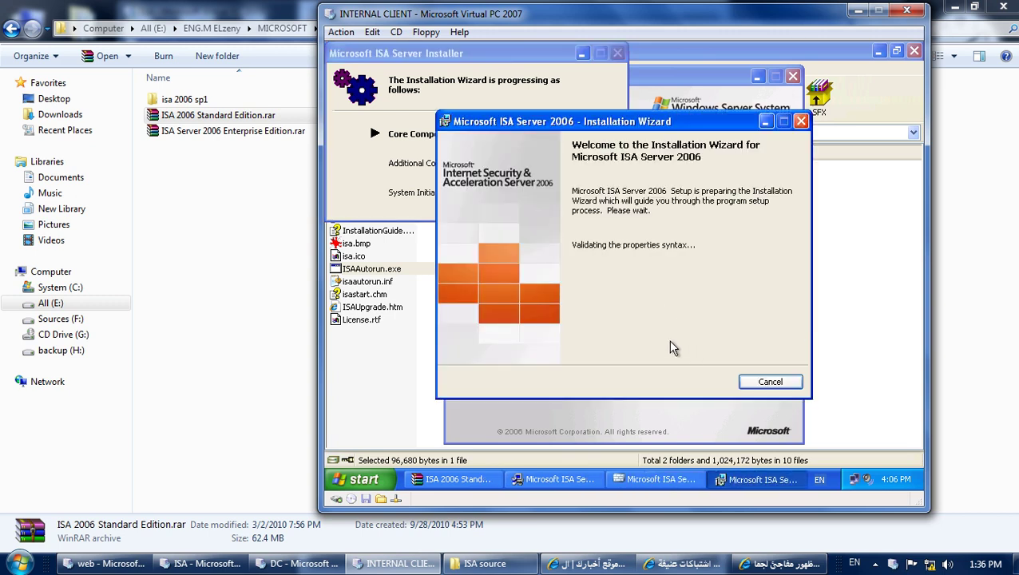
Move past the wizard's welcome page, accept the licence terms, and submit the customer details.
{"action": "left_click", "coordinate": [686, 382]}
{"action": "left_click", "coordinate": [581, 328]}
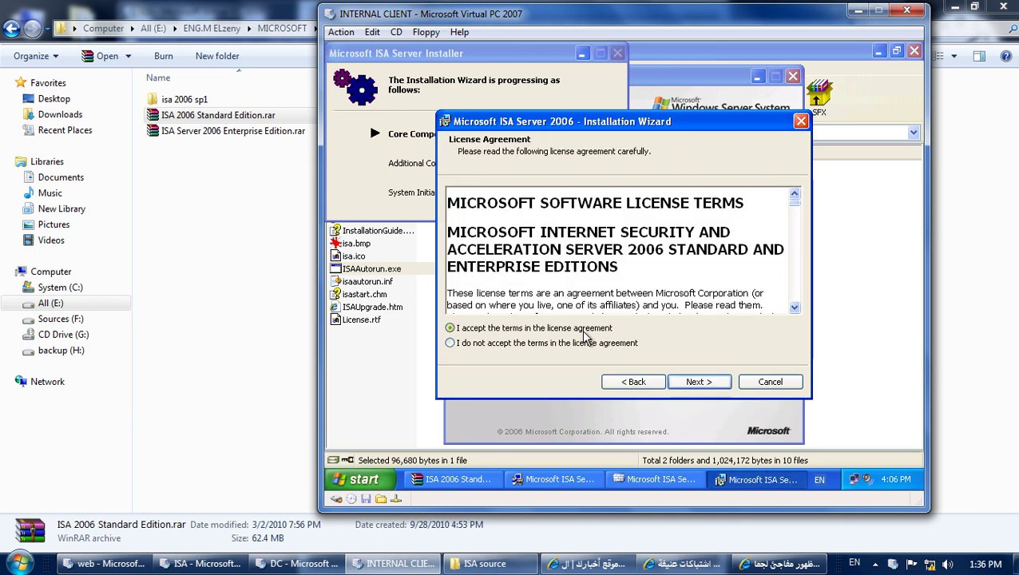
{"action": "left_click", "coordinate": [694, 382]}
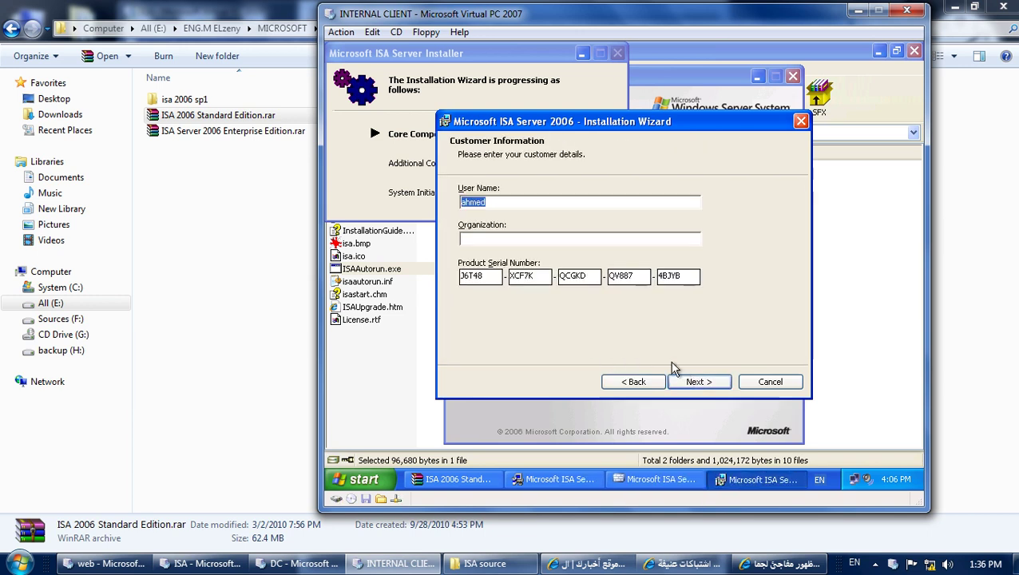
{"action": "left_click", "coordinate": [700, 382]}
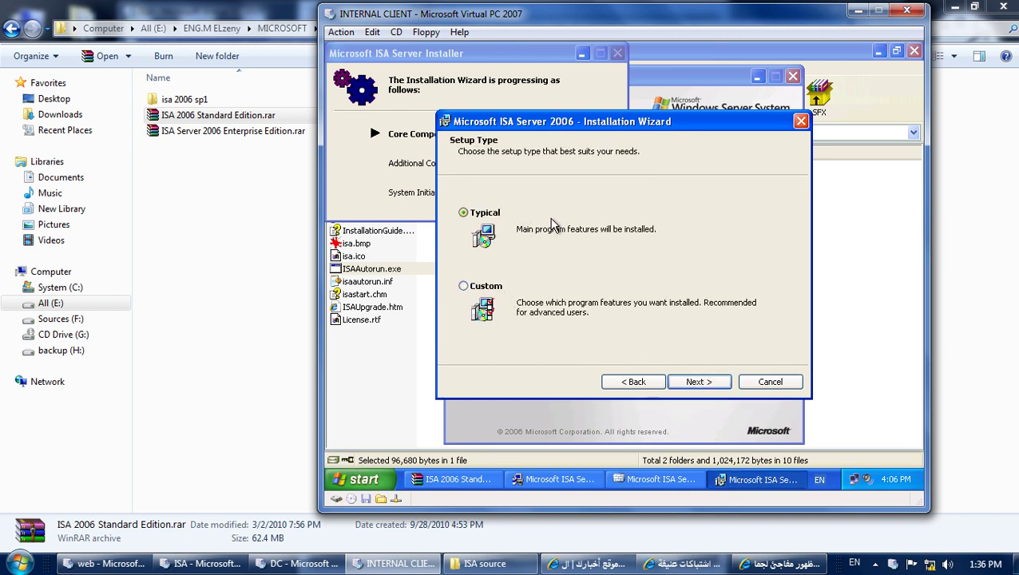
Choose Custom setup with only ISA Server Management selected and start the installation.
{"action": "left_click", "coordinate": [473, 288]}
{"action": "left_click", "coordinate": [696, 382]}
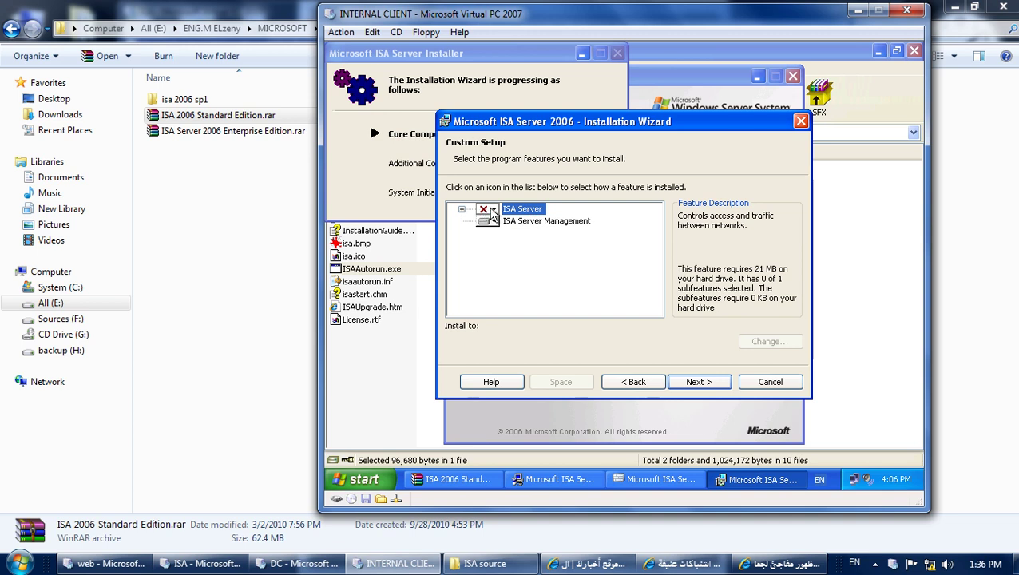
{"action": "left_click", "coordinate": [516, 222]}
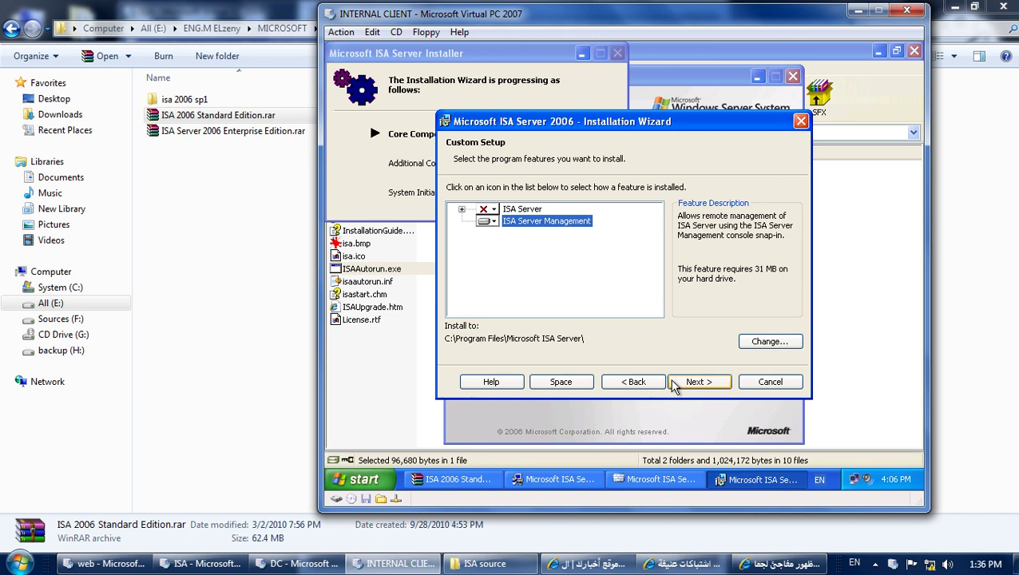
{"action": "left_click", "coordinate": [684, 381]}
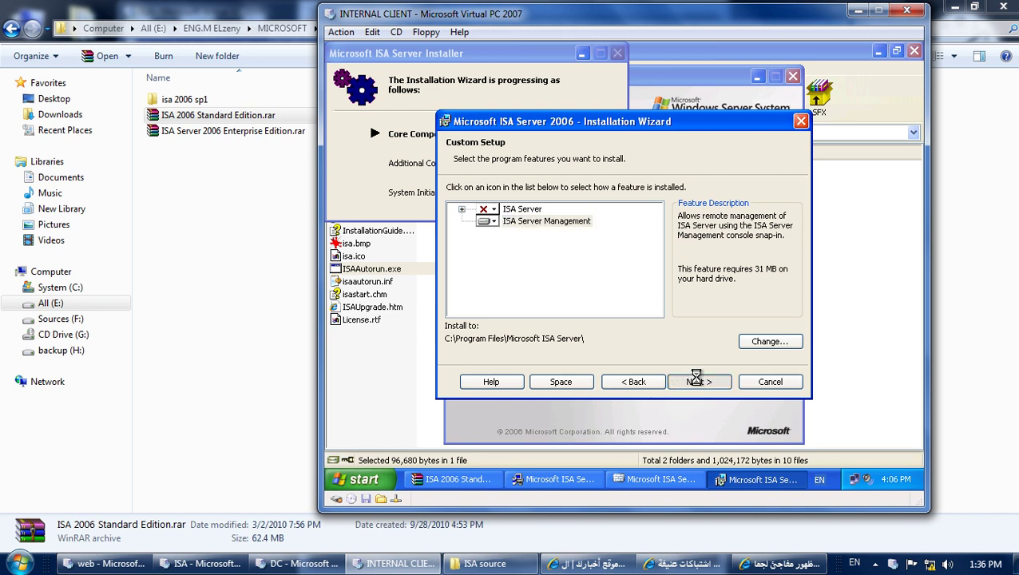
{"action": "left_click", "coordinate": [700, 381]}
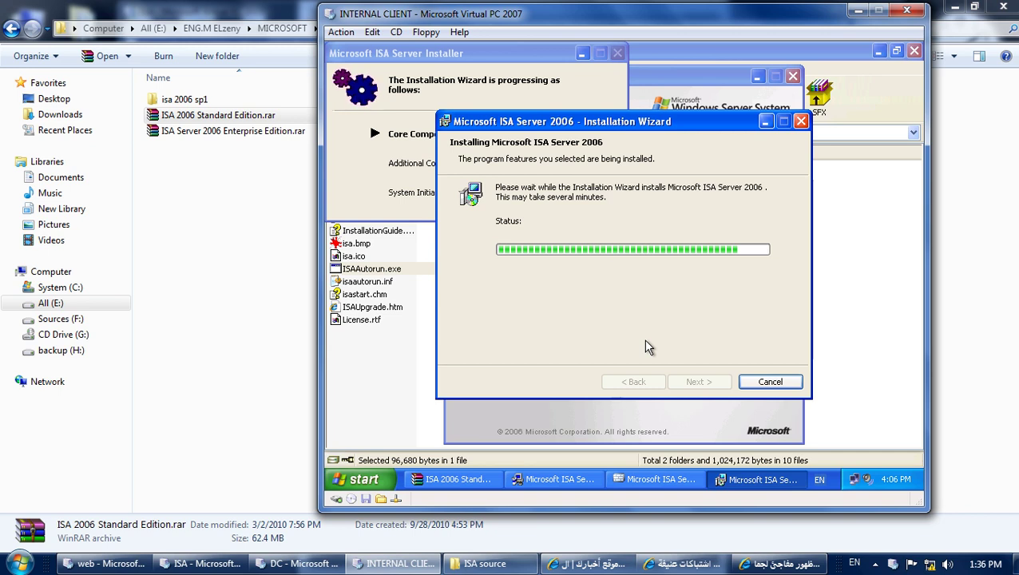
Finish the completed installation wizard and exit the ISA setup launcher.
{"action": "left_click", "coordinate": [876, 563]}
{"action": "left_click", "coordinate": [840, 466]}
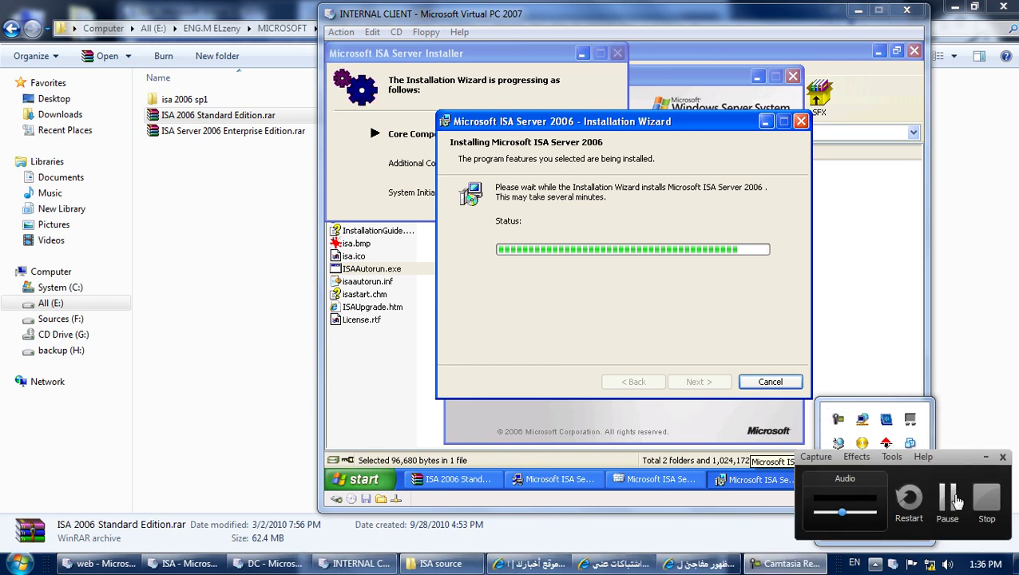
{"action": "left_click", "coordinate": [955, 502]}
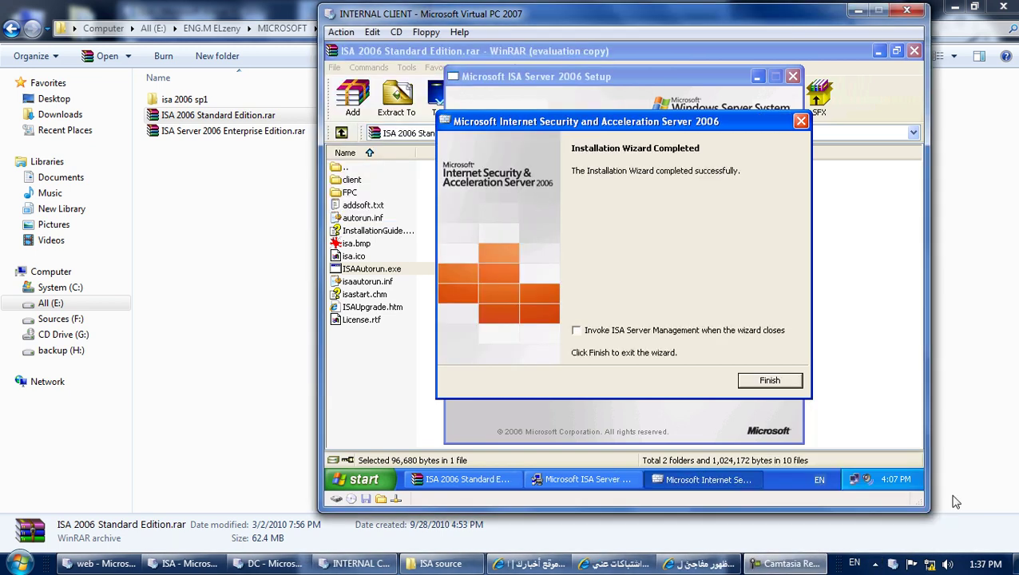
{"action": "left_click", "coordinate": [770, 380]}
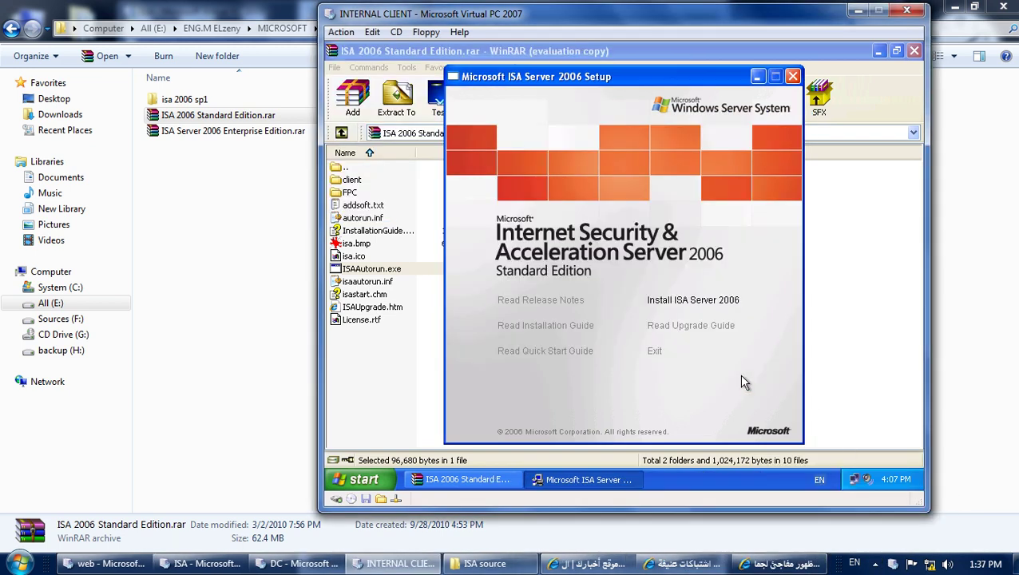
{"action": "left_click", "coordinate": [655, 351]}
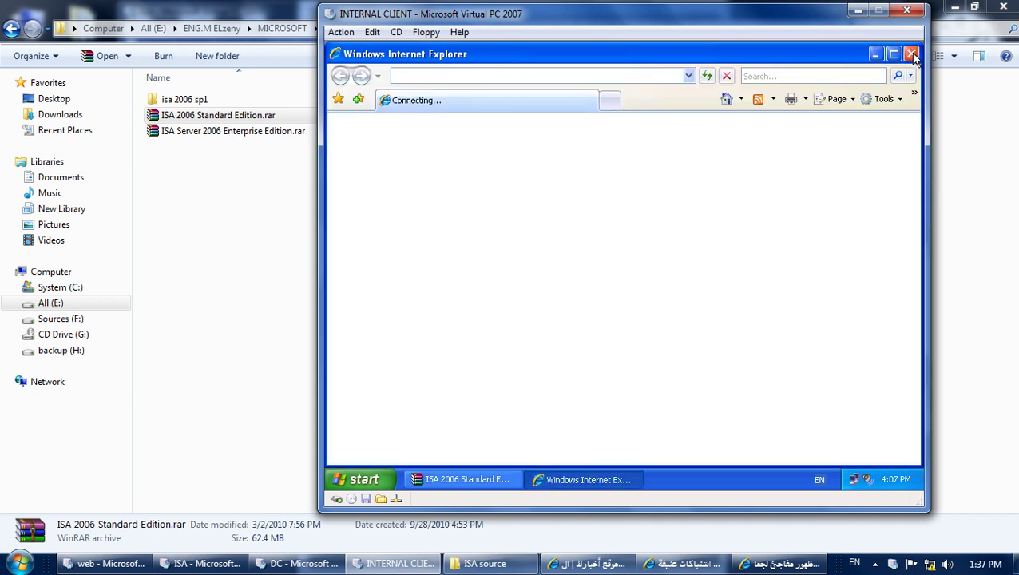
Close Internet Explorer and the WinRAR archive, then refresh the desktop.
{"action": "left_click", "coordinate": [912, 54]}
{"action": "left_click", "coordinate": [914, 51]}
{"action": "right_click", "coordinate": [668, 198]}
{"action": "left_click", "coordinate": [698, 216]}
Launch ISA Server Management from All Programs > Microsoft ISA Server.
{"action": "left_click", "coordinate": [361, 480]}
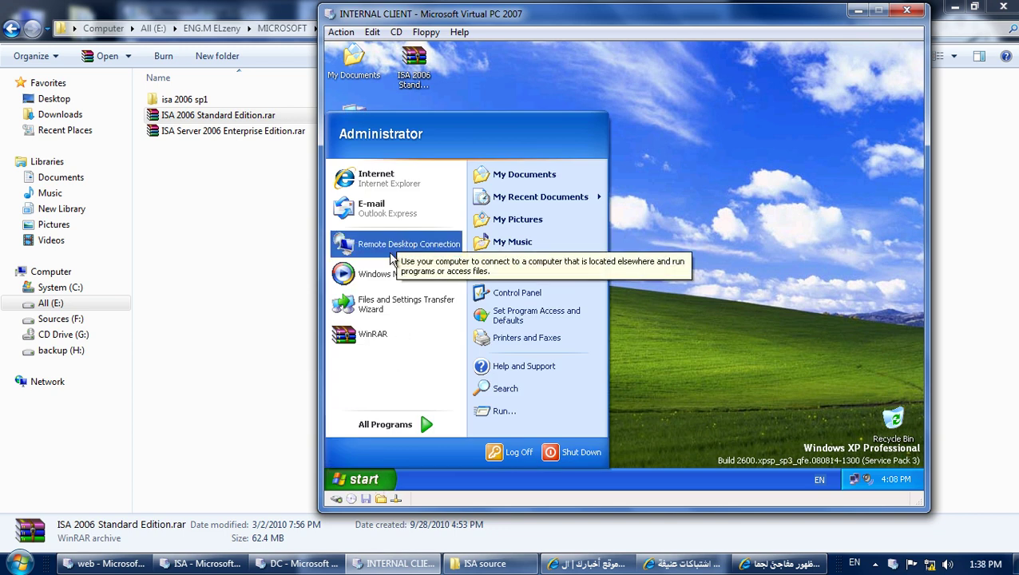
{"action": "left_click", "coordinate": [415, 421]}
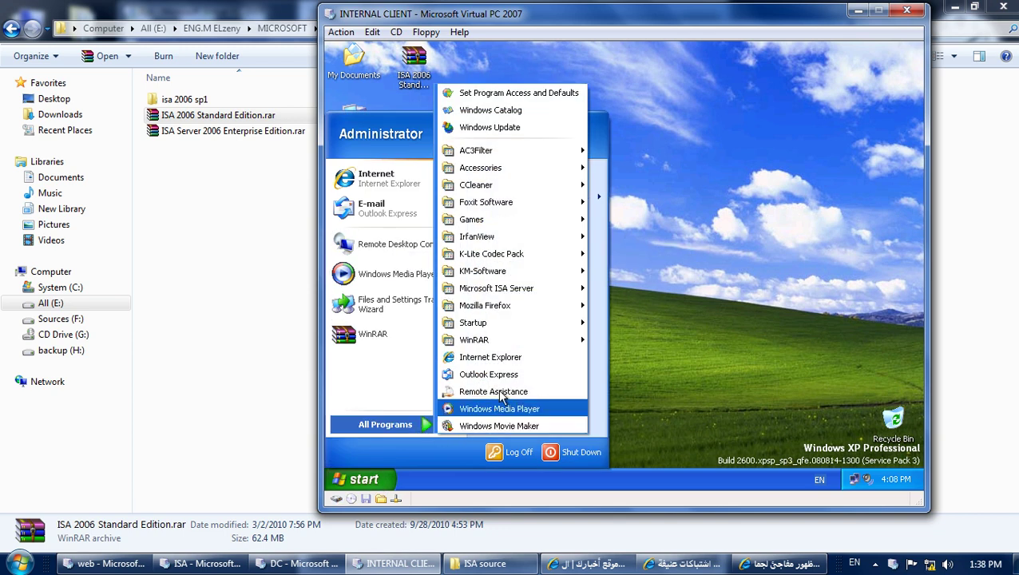
{"action": "mouse_move", "coordinate": [533, 294]}
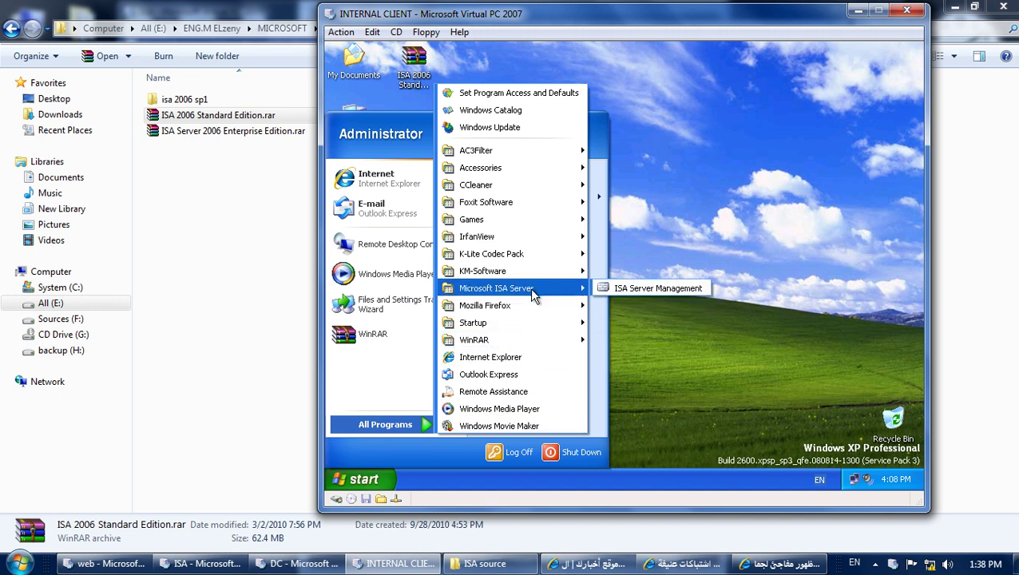
{"action": "left_click", "coordinate": [667, 291]}
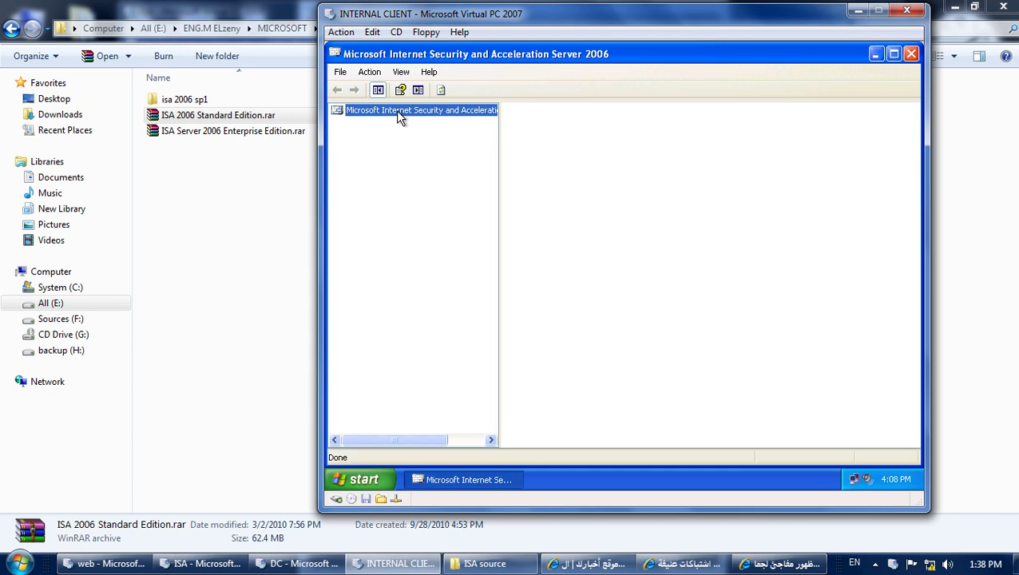
Check the root node's Connect to... options, cancel, close the console and refresh the desktop.
{"action": "right_click", "coordinate": [395, 110]}
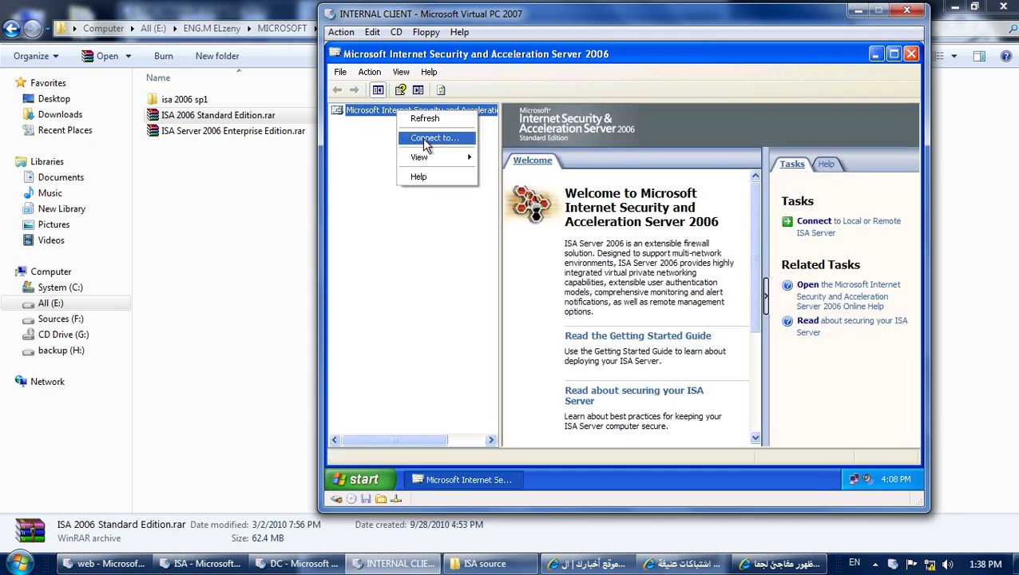
{"action": "left_click", "coordinate": [424, 140]}
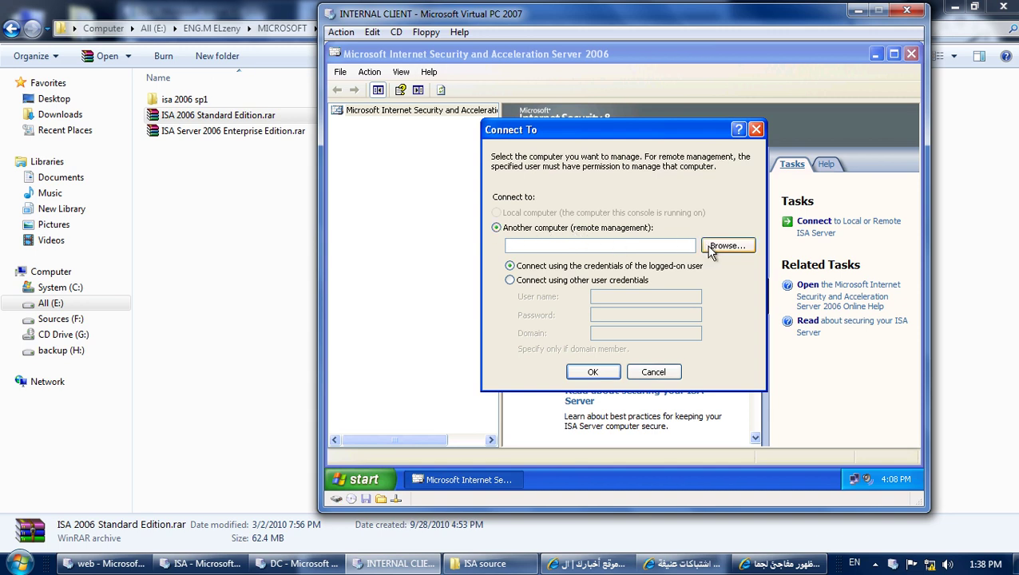
{"action": "left_click", "coordinate": [665, 374]}
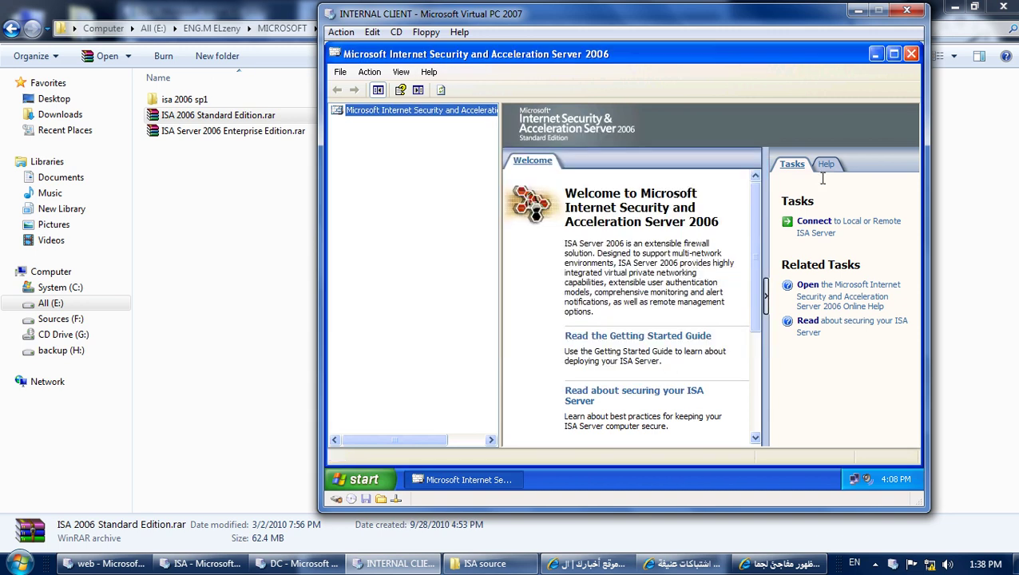
{"action": "left_click", "coordinate": [911, 54]}
{"action": "right_click", "coordinate": [548, 242]}
{"action": "left_click", "coordinate": [559, 264]}
{"action": "left_click", "coordinate": [378, 479]}
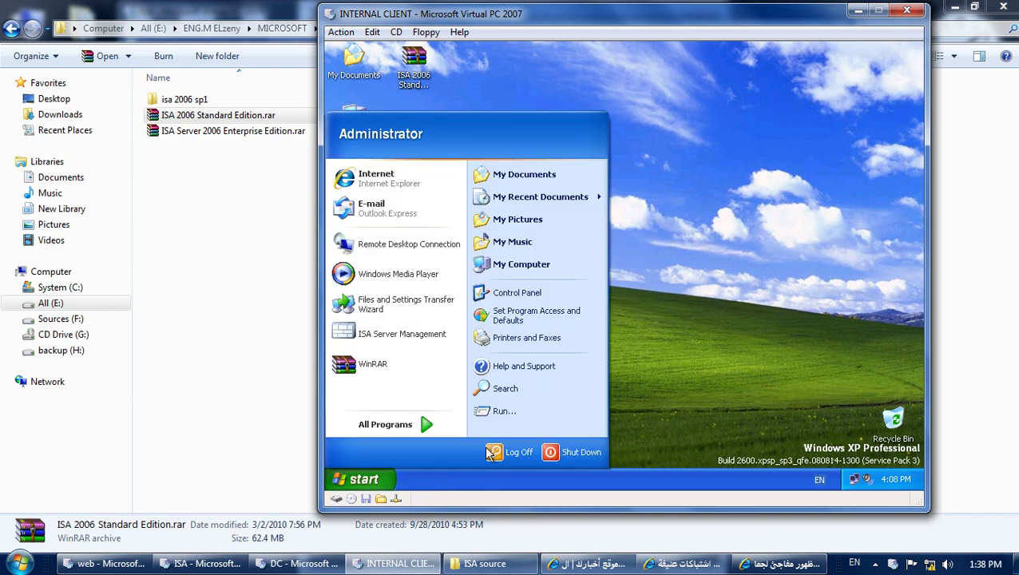
Run mmc and add the Microsoft ISA Server 2006 snap-in to the new console.
{"action": "left_click", "coordinate": [518, 415]}
{"action": "type", "text": "mmc"}
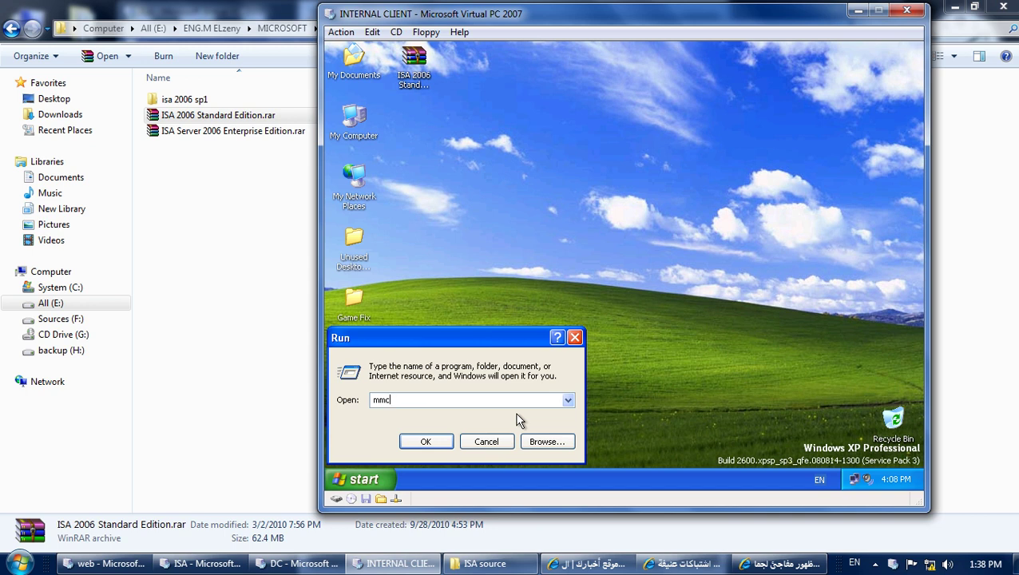
{"action": "key", "text": "Return"}
{"action": "left_click", "coordinate": [407, 158]}
{"action": "left_click", "coordinate": [450, 243]}
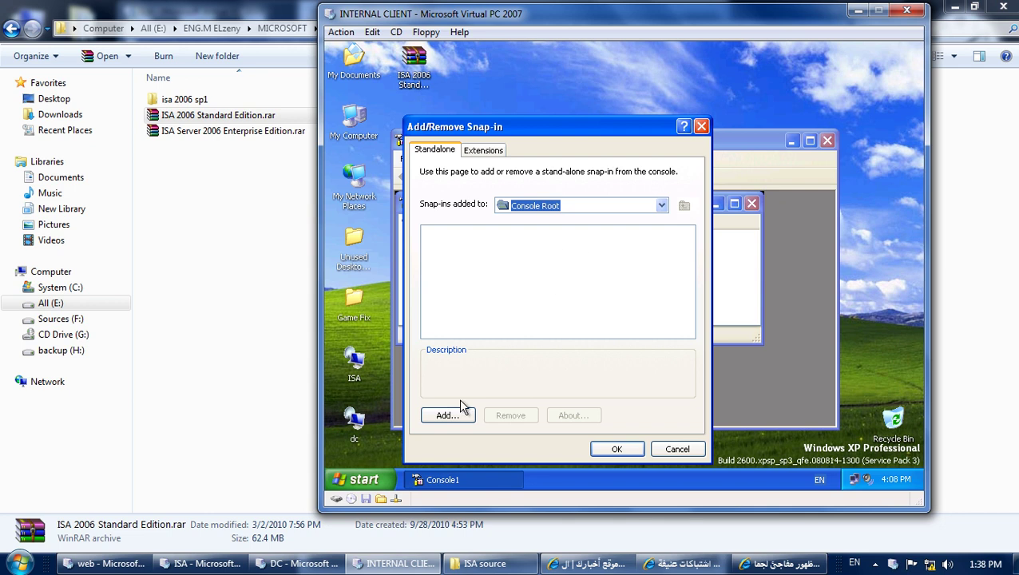
{"action": "left_click", "coordinate": [451, 417]}
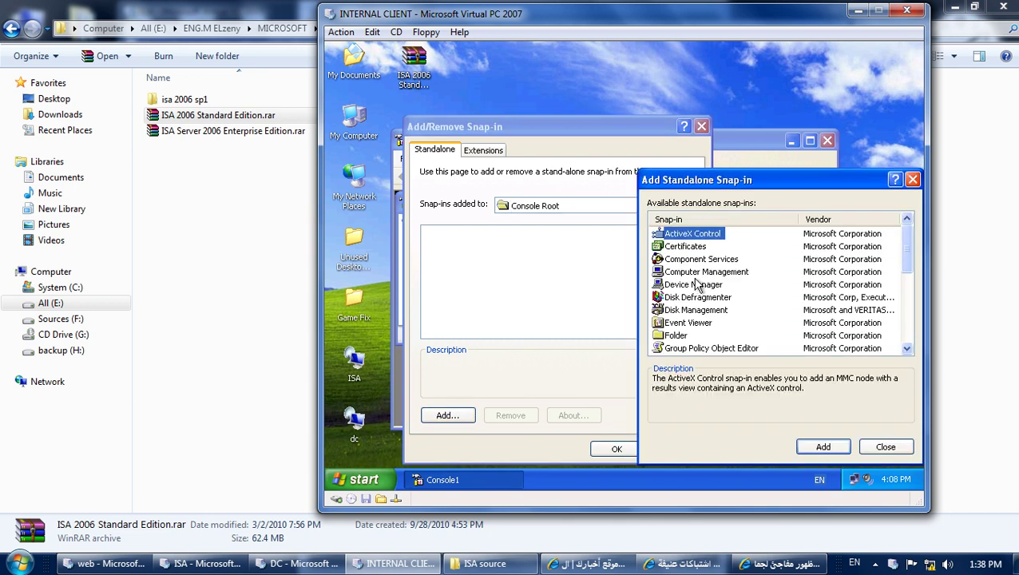
{"action": "key", "text": "m"}
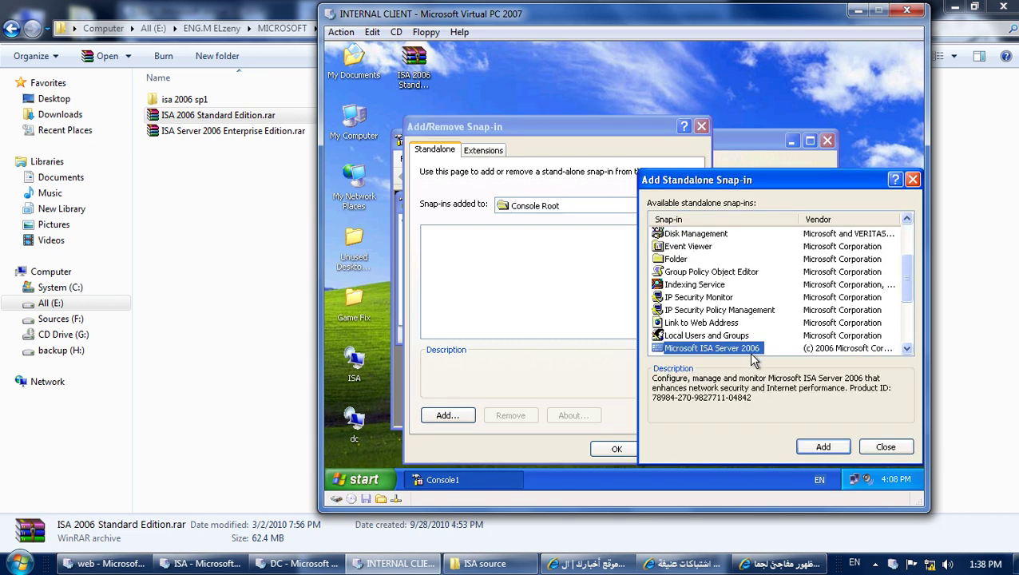
{"action": "left_click", "coordinate": [827, 448]}
{"action": "left_click", "coordinate": [886, 447]}
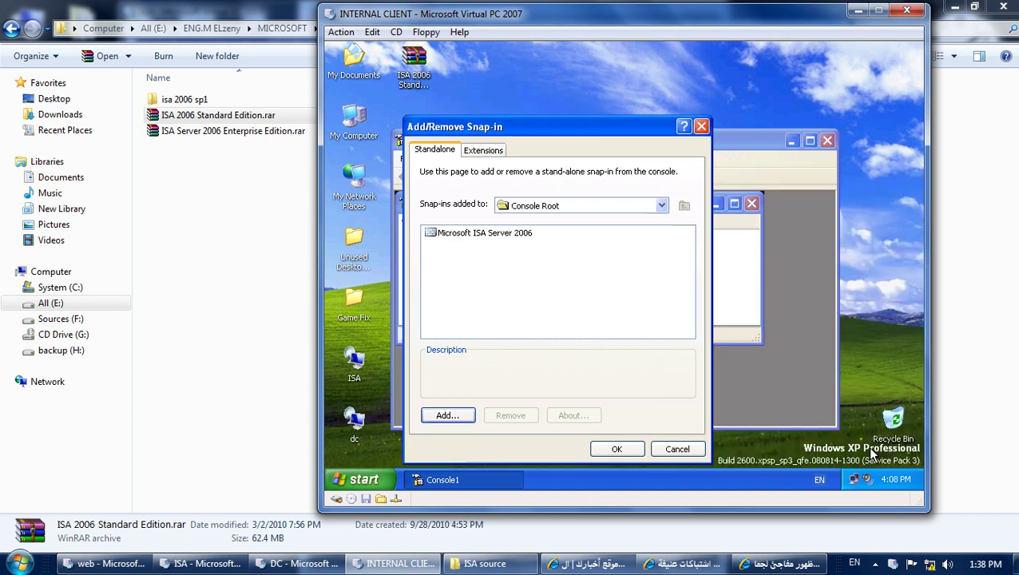
{"action": "left_click", "coordinate": [613, 449]}
Maximize Console1 and widen the tree pane so the full ISA node name shows.
{"action": "double_click", "coordinate": [523, 142]}
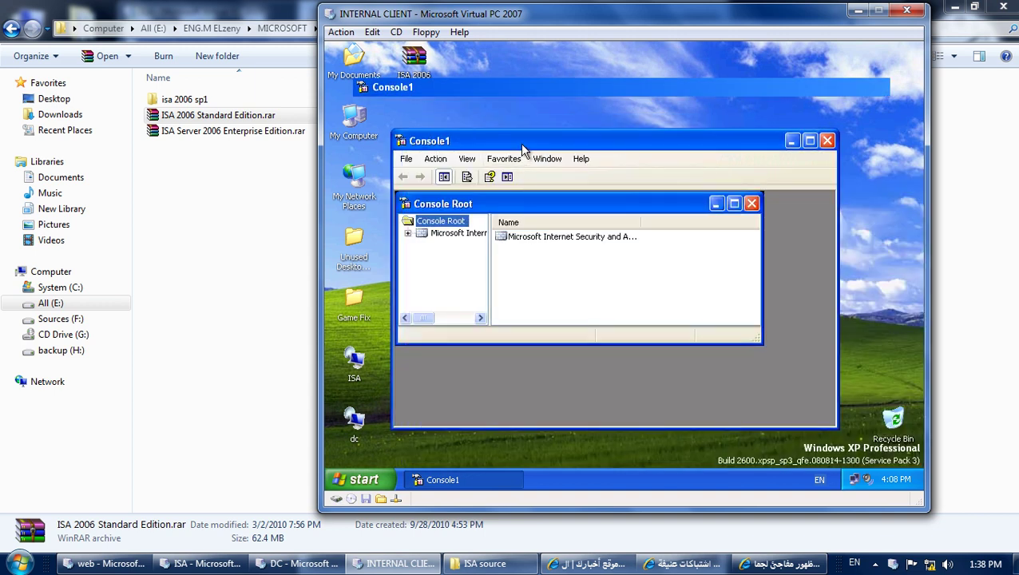
{"action": "double_click", "coordinate": [509, 116]}
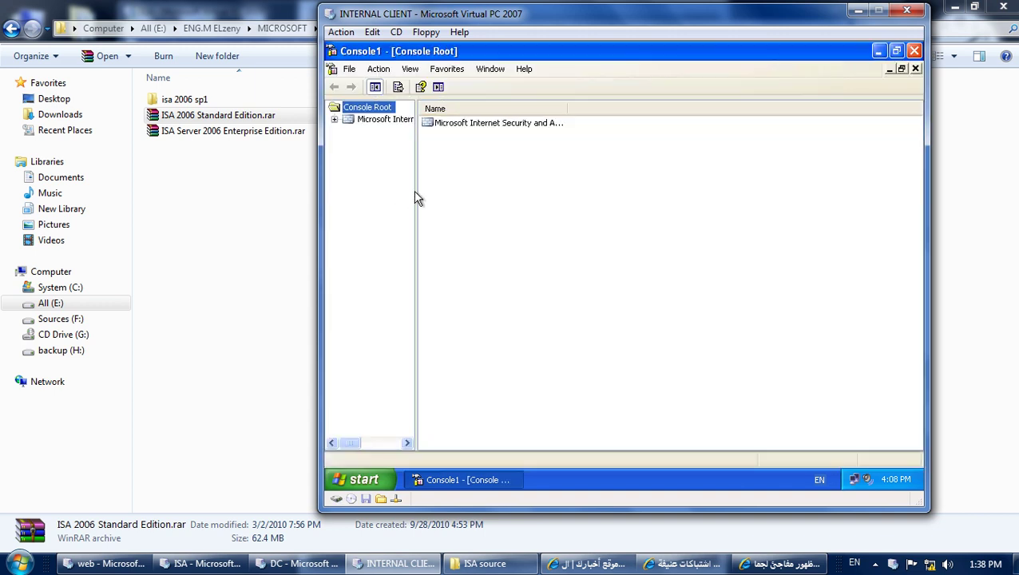
{"action": "left_click_drag", "start_coordinate": [416, 191], "coordinate": [548, 191]}
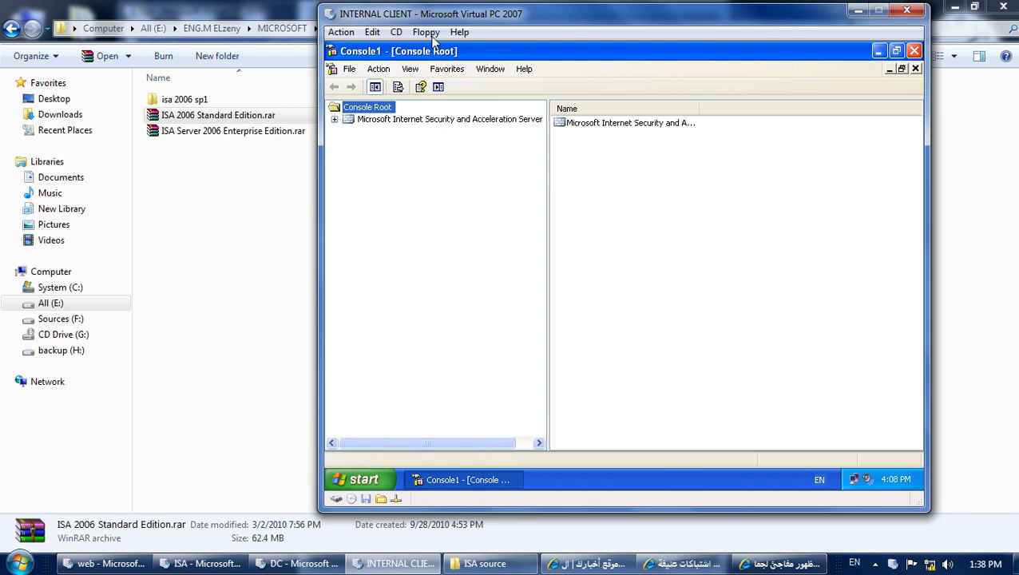
Save the console to the Desktop as 'ISA management'.
{"action": "left_click", "coordinate": [349, 68]}
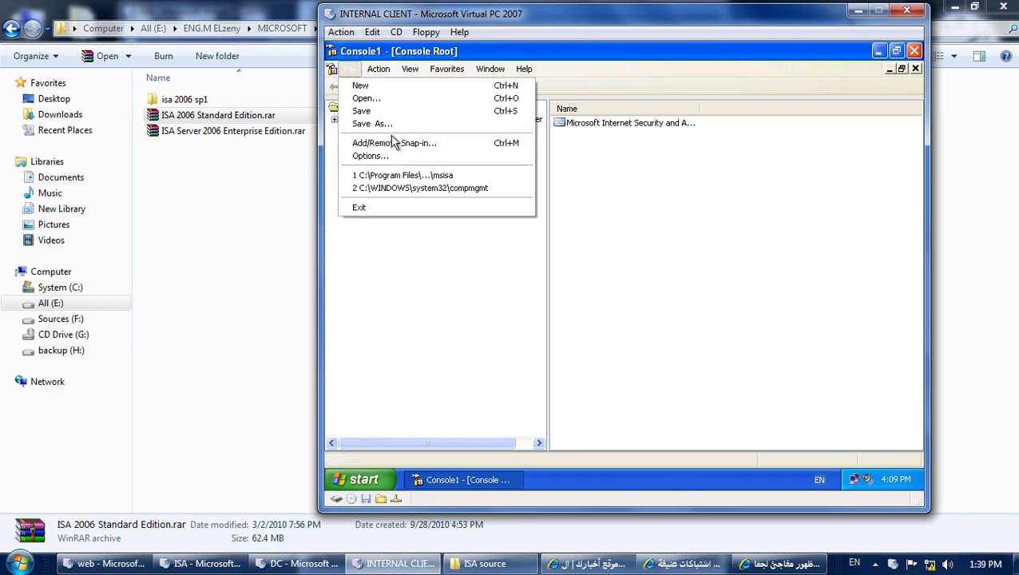
{"action": "left_click", "coordinate": [372, 124]}
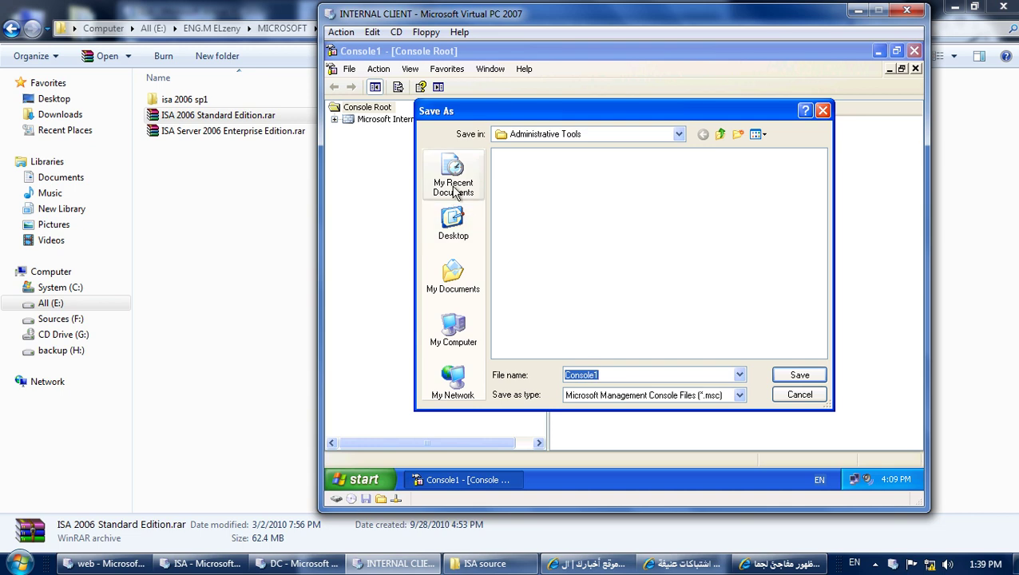
{"action": "left_click", "coordinate": [454, 224]}
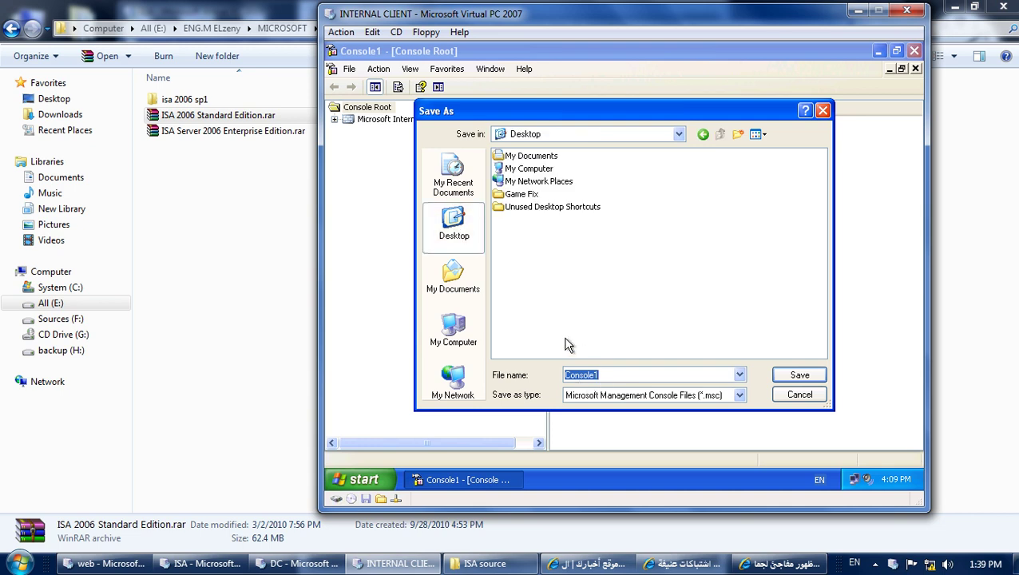
{"action": "type", "text": "ISA management"}
{"action": "key", "text": "Return"}
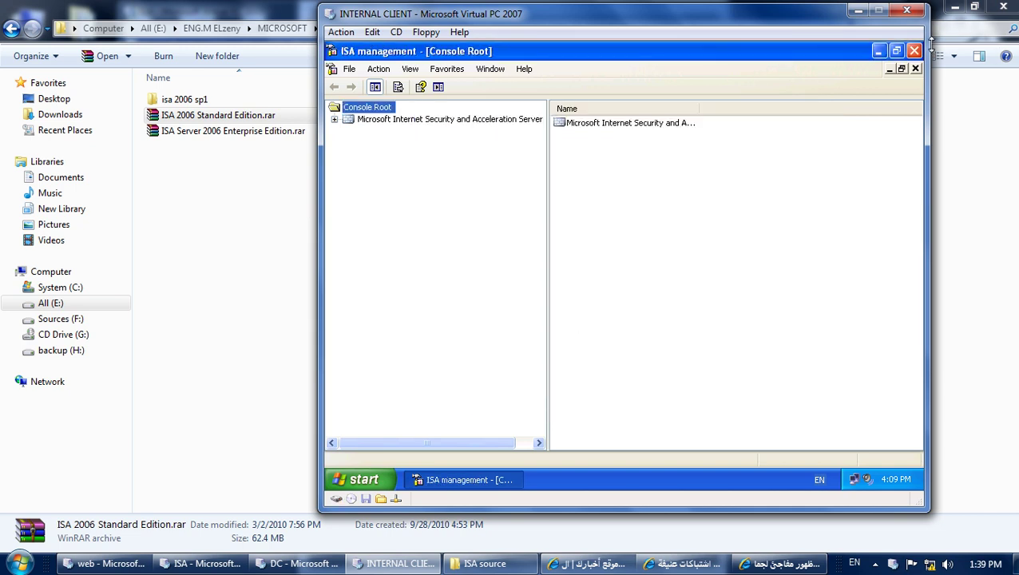
Close the console without saving settings and reopen it from the desktop icon.
{"action": "left_click", "coordinate": [915, 51]}
{"action": "left_click", "coordinate": [639, 280]}
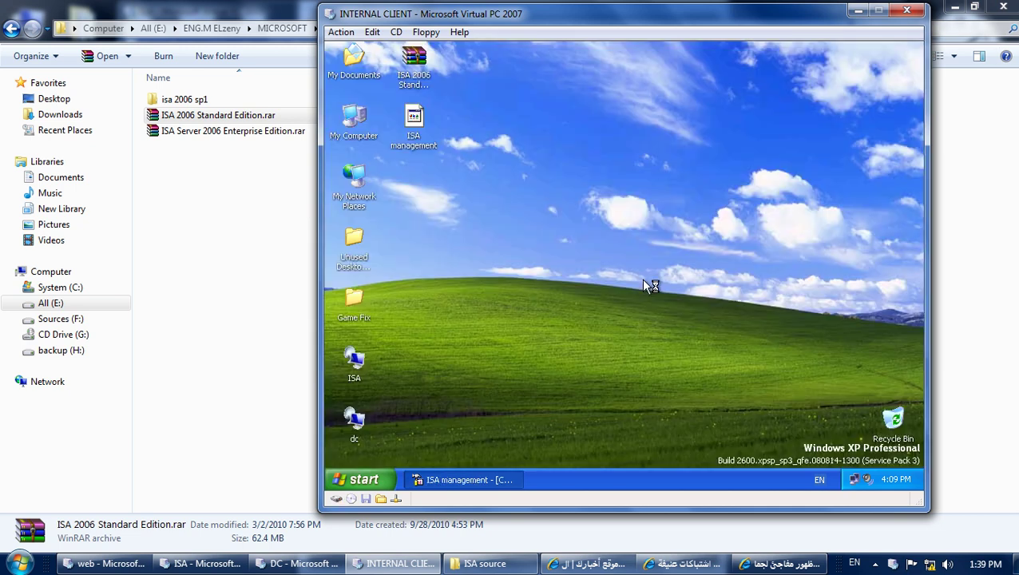
{"action": "double_click", "coordinate": [415, 142]}
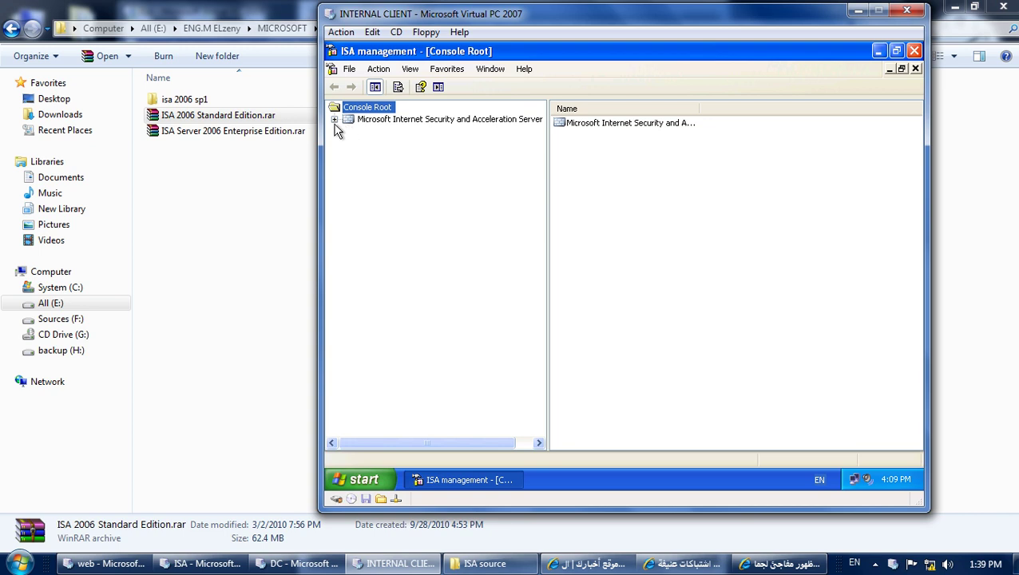
Start Connect to... on the ISA node, search the directory for computers, then abandon the picker.
{"action": "left_click", "coordinate": [361, 121]}
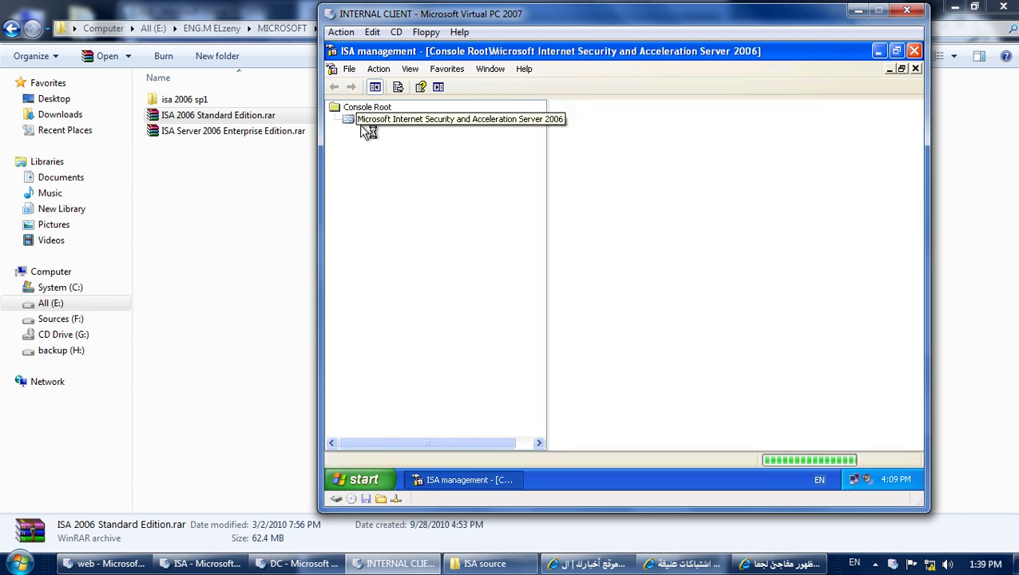
{"action": "right_click", "coordinate": [408, 126]}
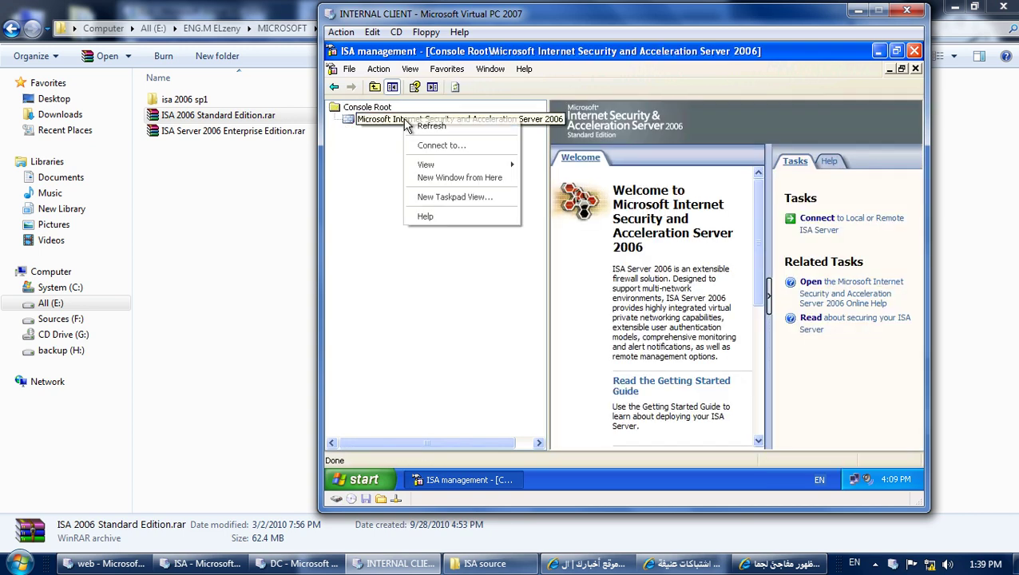
{"action": "left_click", "coordinate": [435, 145]}
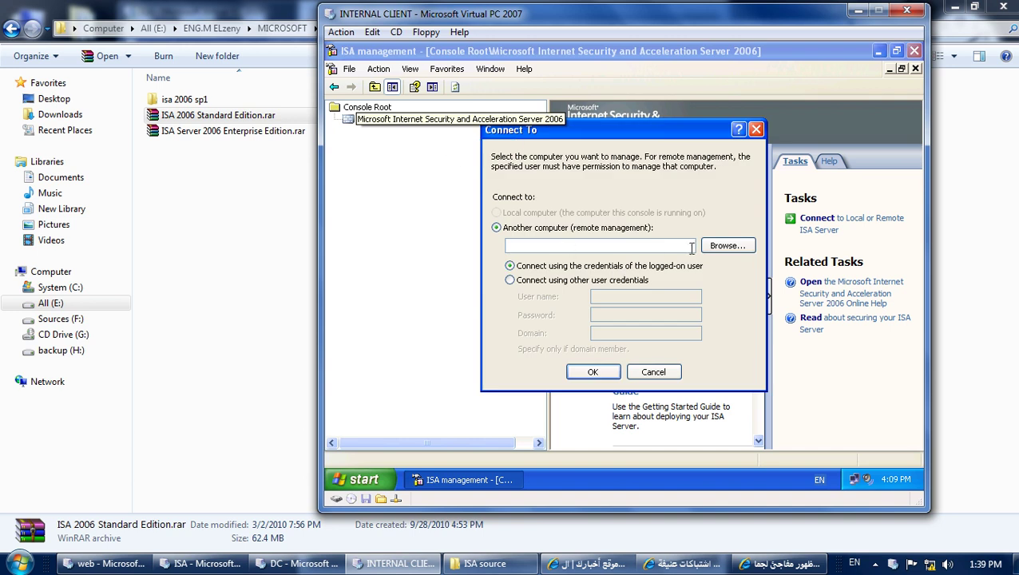
{"action": "left_click", "coordinate": [722, 248]}
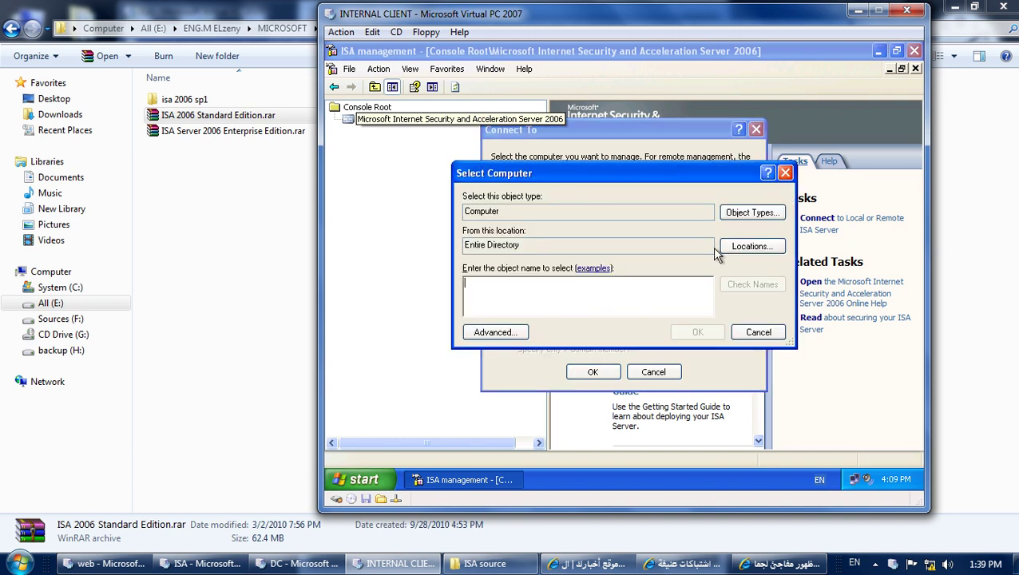
{"action": "left_click", "coordinate": [518, 334]}
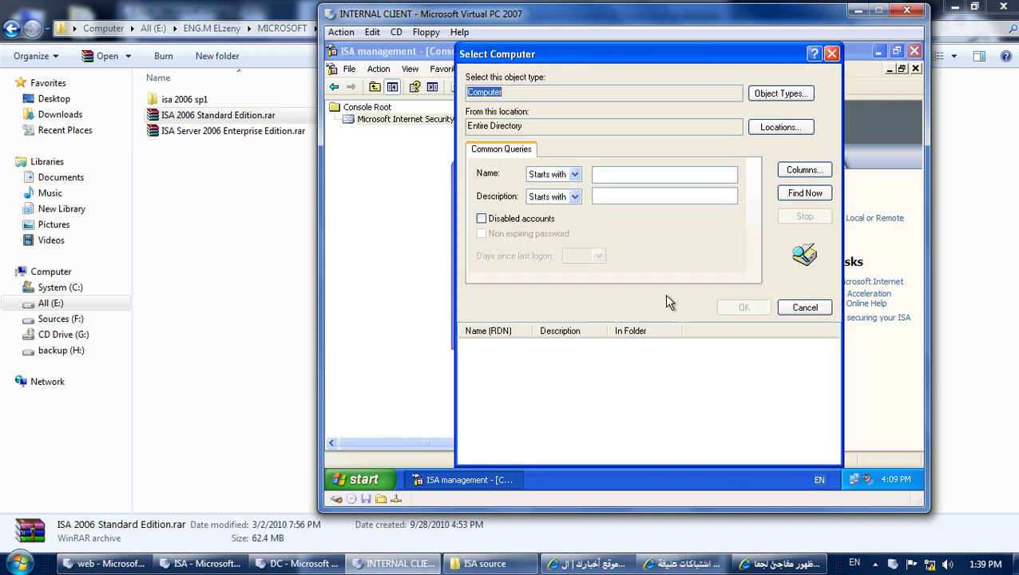
{"action": "left_click", "coordinate": [807, 196]}
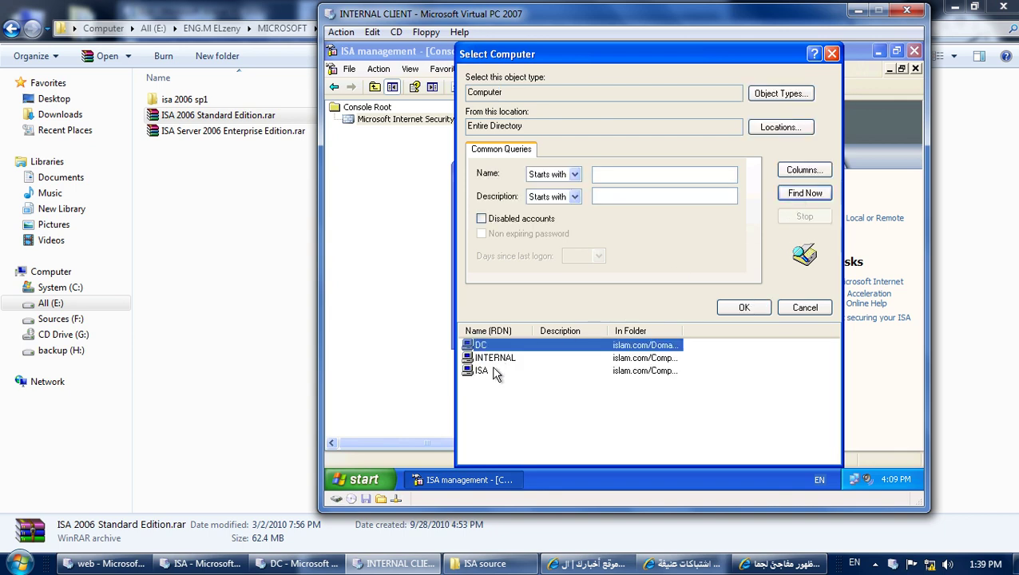
{"action": "left_click", "coordinate": [483, 371]}
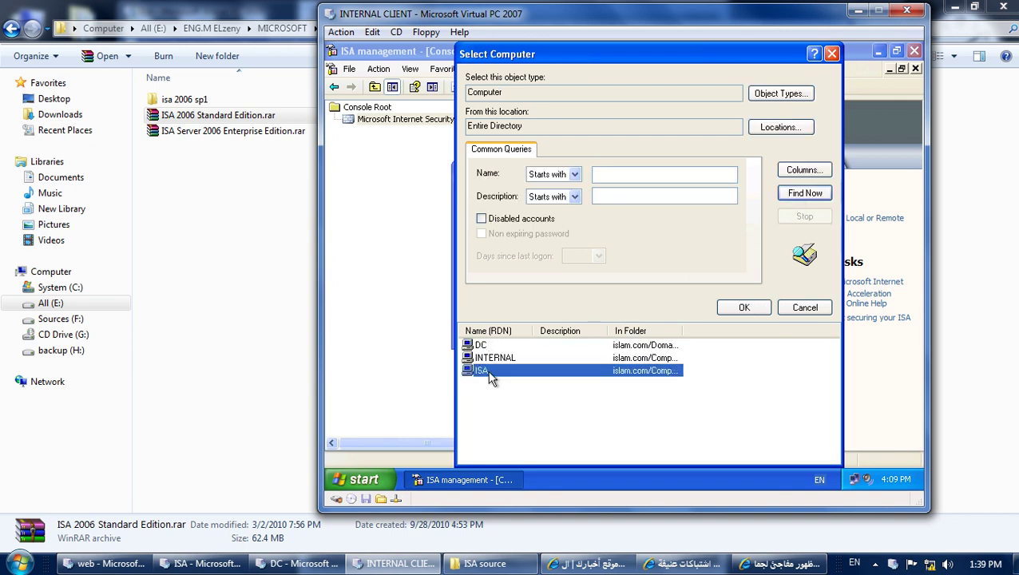
{"action": "left_click", "coordinate": [809, 307]}
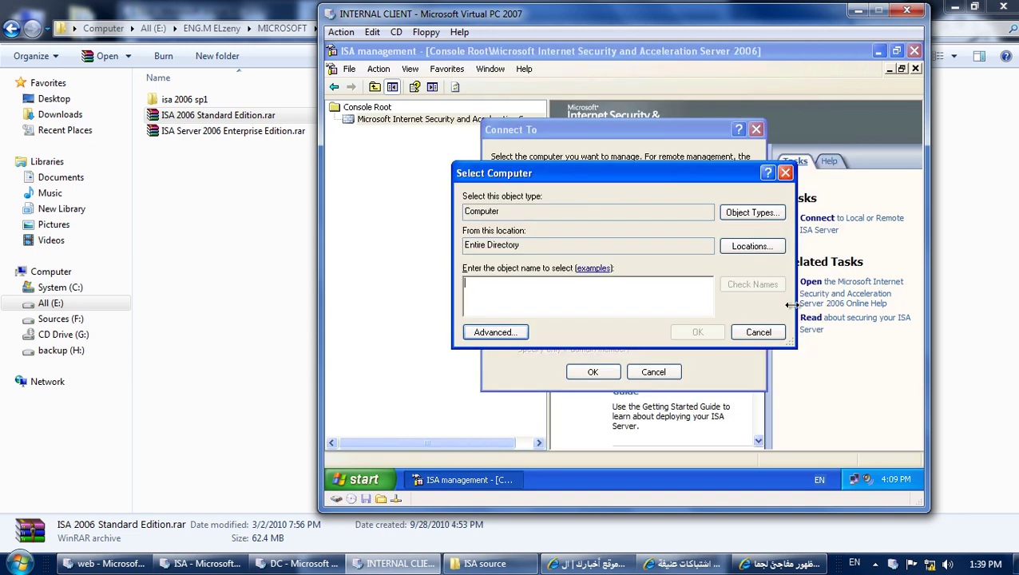
{"action": "left_click", "coordinate": [766, 334]}
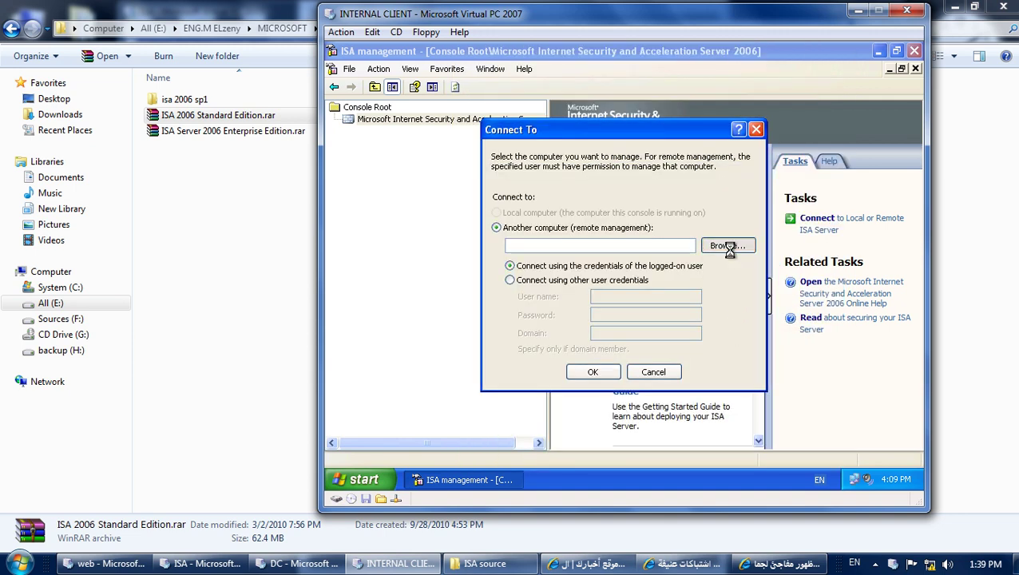
Search the directory again and pick ISA, setting the target to ISA.islam.com.
{"action": "left_click", "coordinate": [728, 245]}
{"action": "left_click", "coordinate": [516, 335]}
{"action": "left_click", "coordinate": [805, 193]}
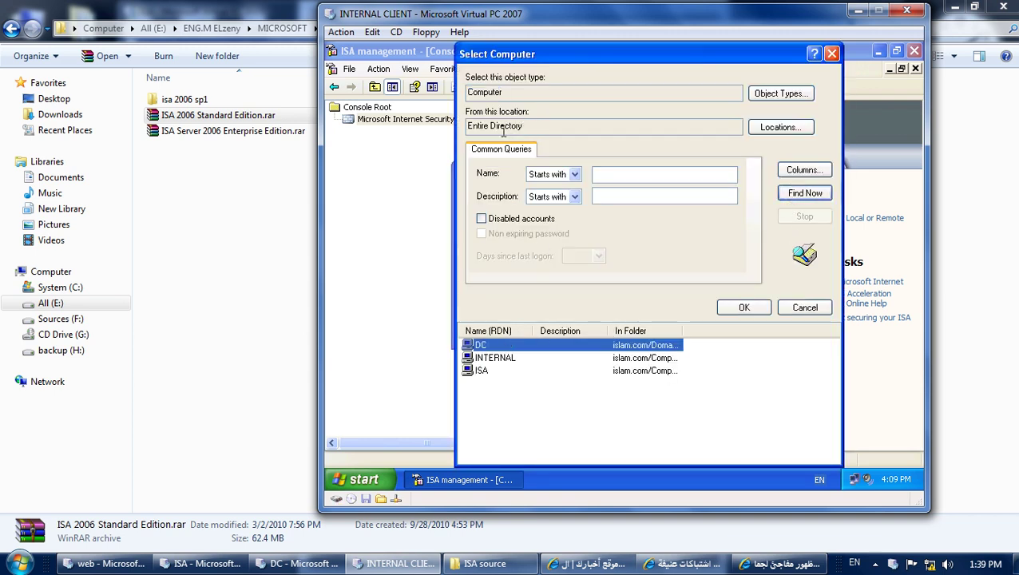
{"action": "left_click", "coordinate": [484, 371]}
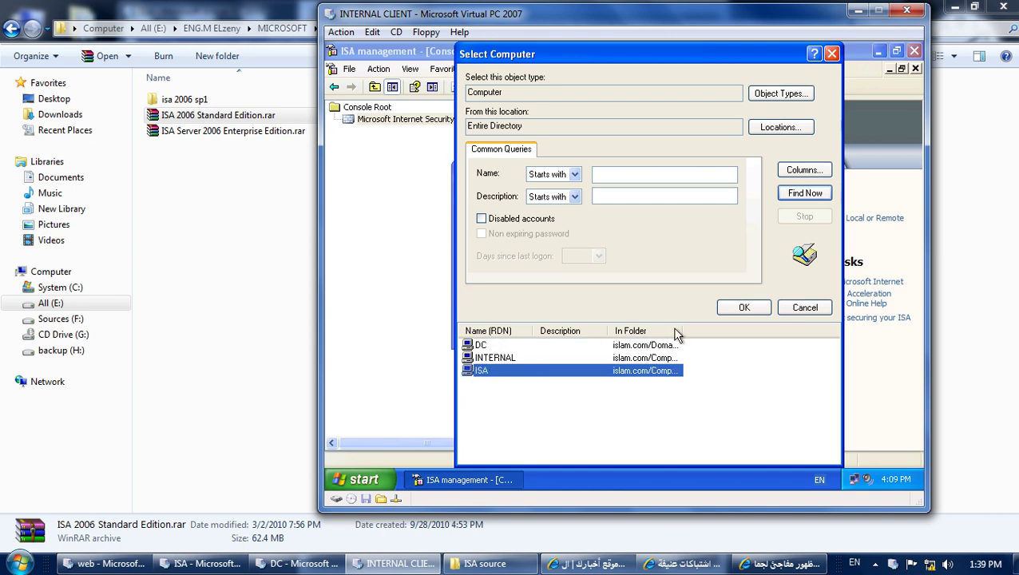
{"action": "left_click", "coordinate": [739, 306]}
{"action": "left_click", "coordinate": [704, 331]}
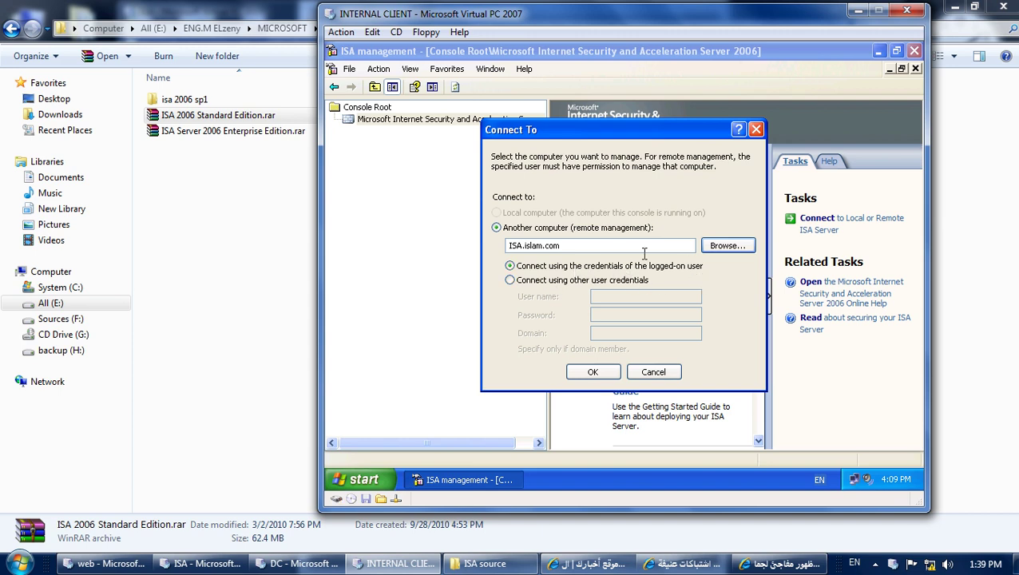
{"action": "left_click", "coordinate": [375, 480]}
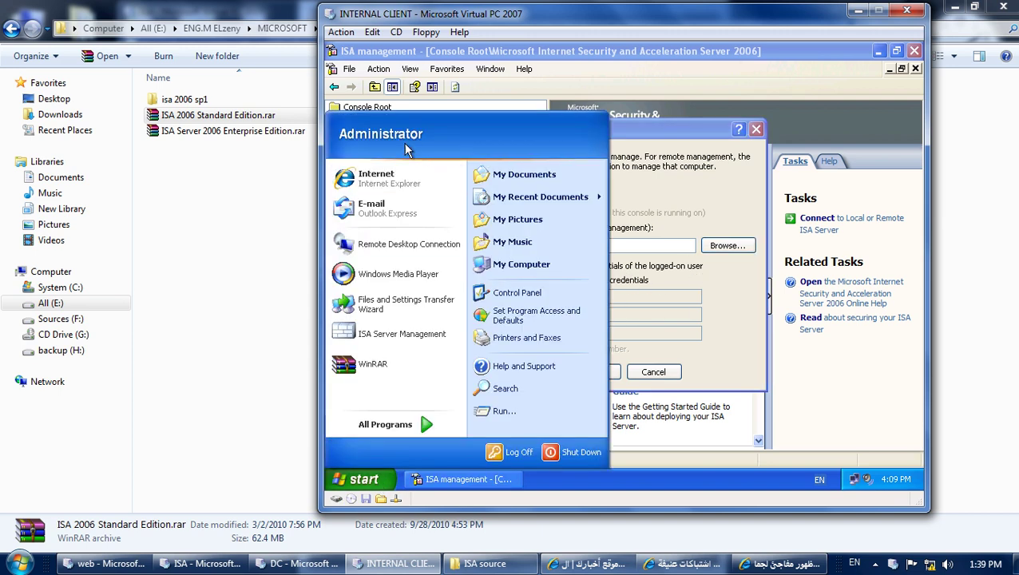
{"action": "left_click", "coordinate": [641, 134]}
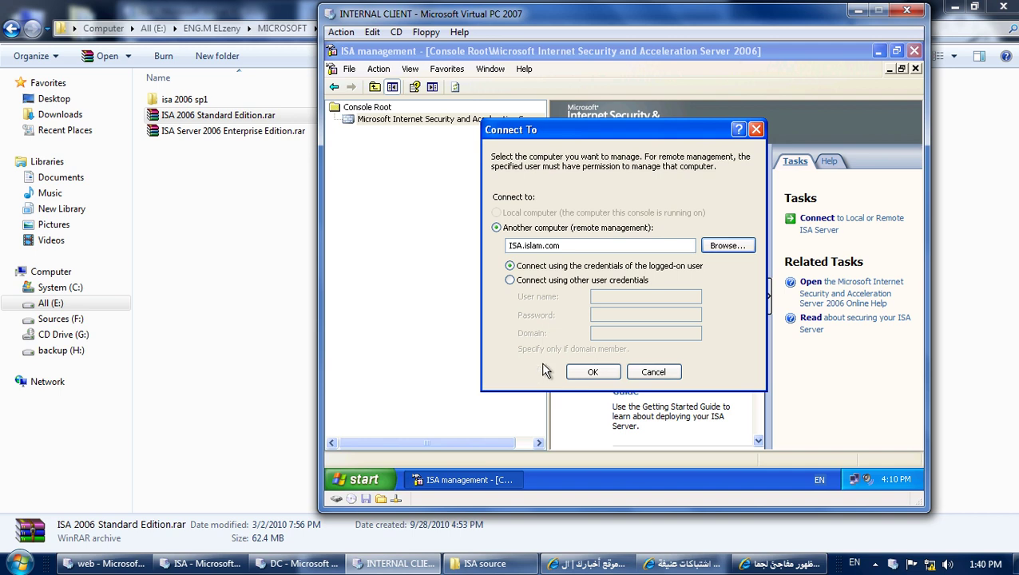
{"action": "left_click", "coordinate": [429, 564]}
On the ISA server VM, open system policy rule 3 for Terminal Server remote management.
{"action": "left_click", "coordinate": [200, 564]}
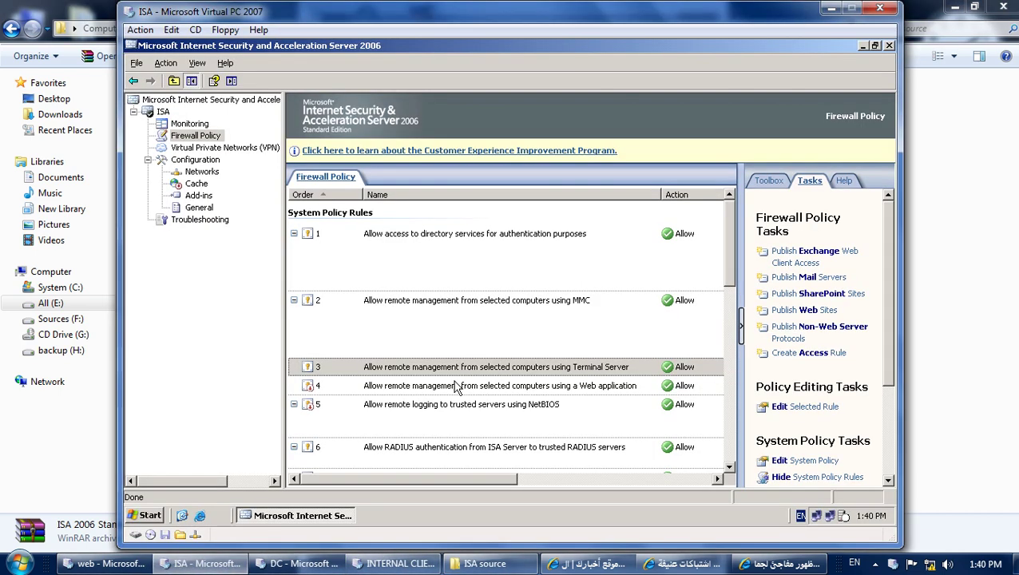
{"action": "left_click", "coordinate": [413, 368]}
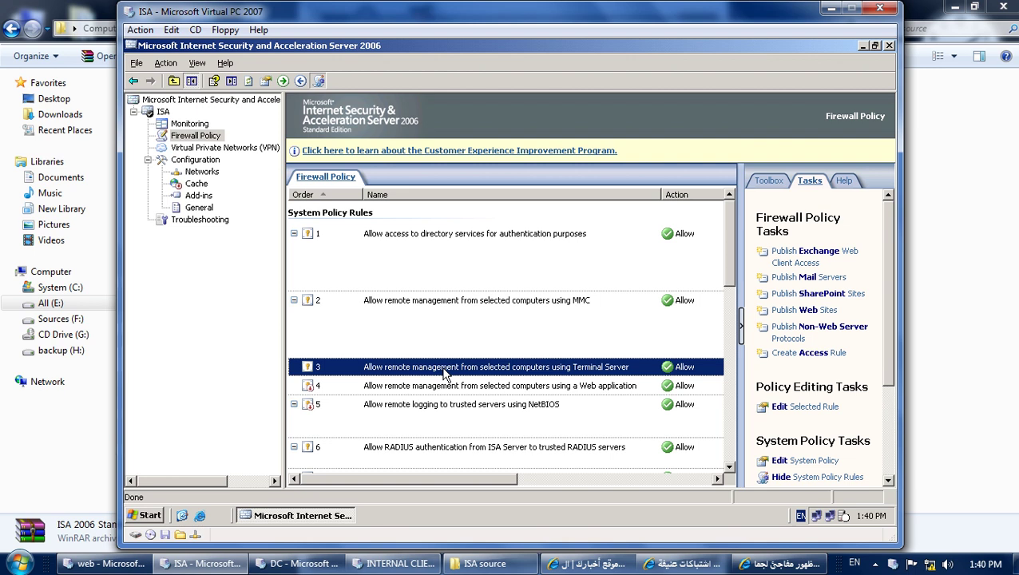
{"action": "double_click", "coordinate": [445, 371]}
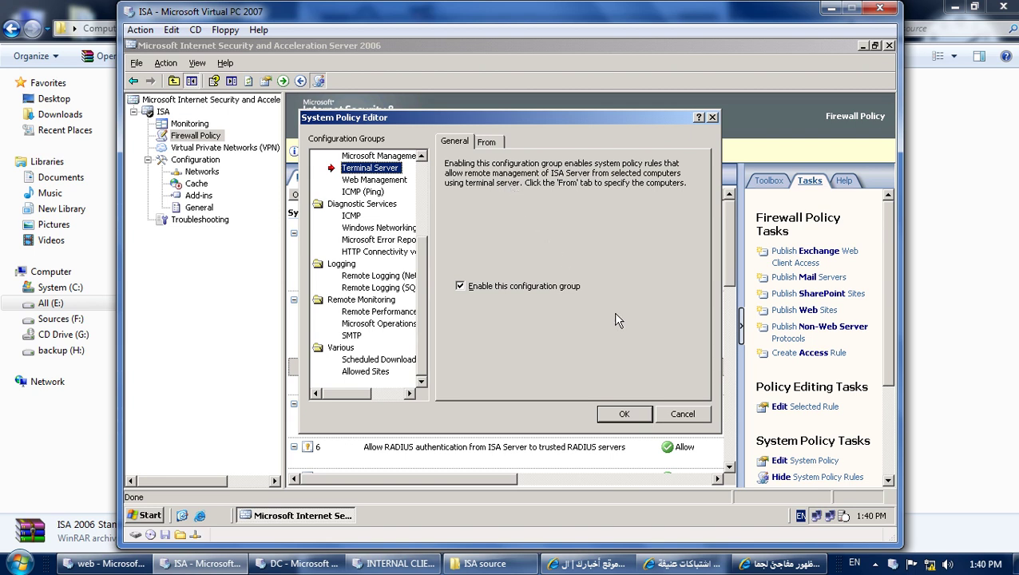
Check rule 3's Remote Management Computers source, cancel out, and select MMC rule 2.
{"action": "left_click", "coordinate": [489, 142]}
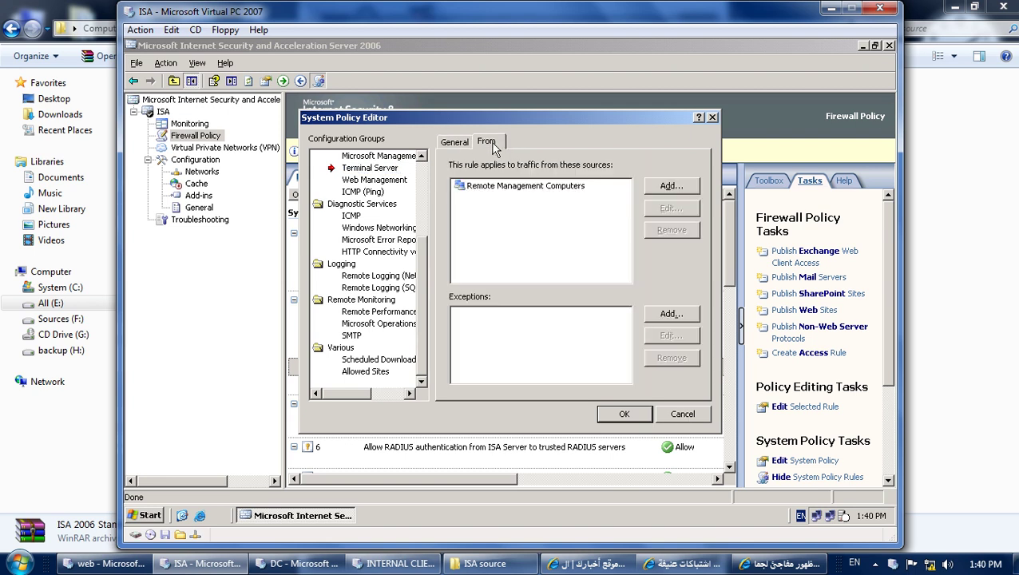
{"action": "double_click", "coordinate": [505, 186]}
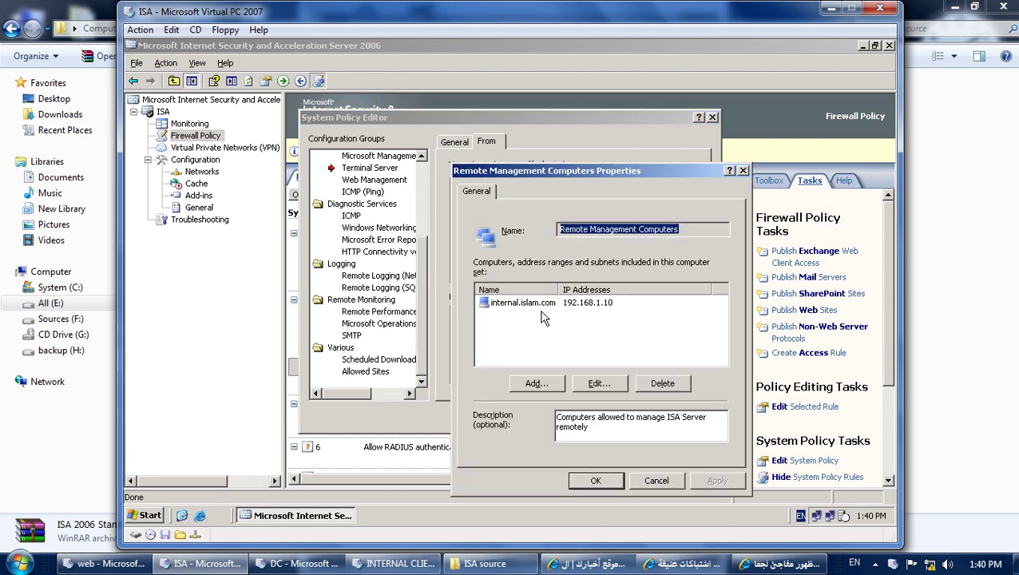
{"action": "left_click", "coordinate": [656, 480]}
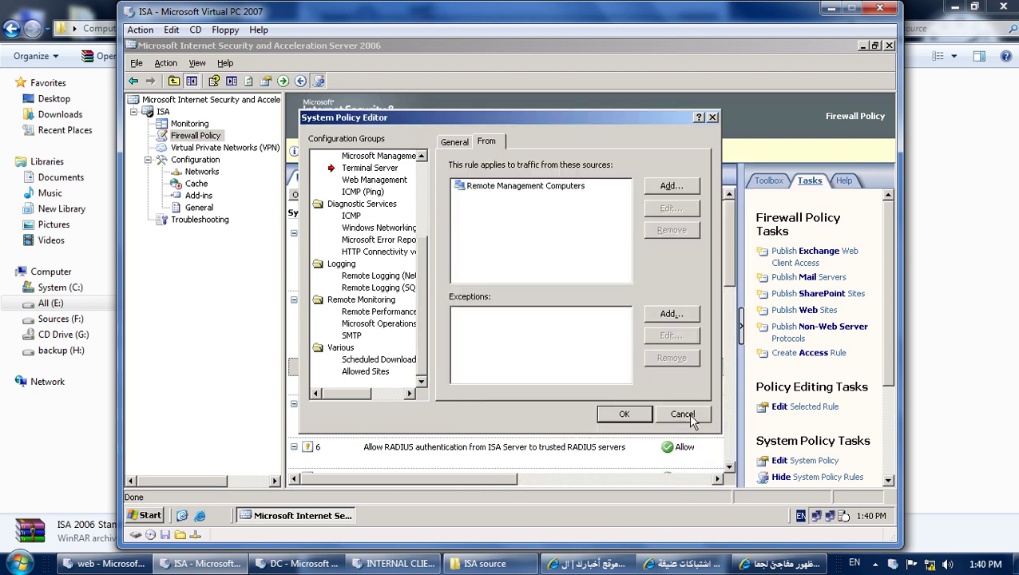
{"action": "left_click", "coordinate": [683, 415]}
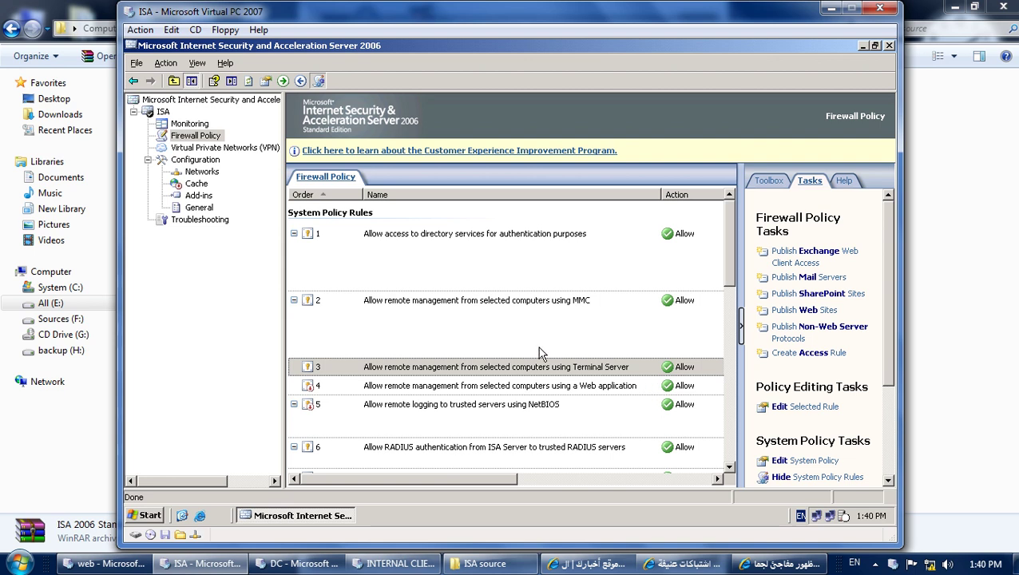
{"action": "left_click", "coordinate": [418, 307]}
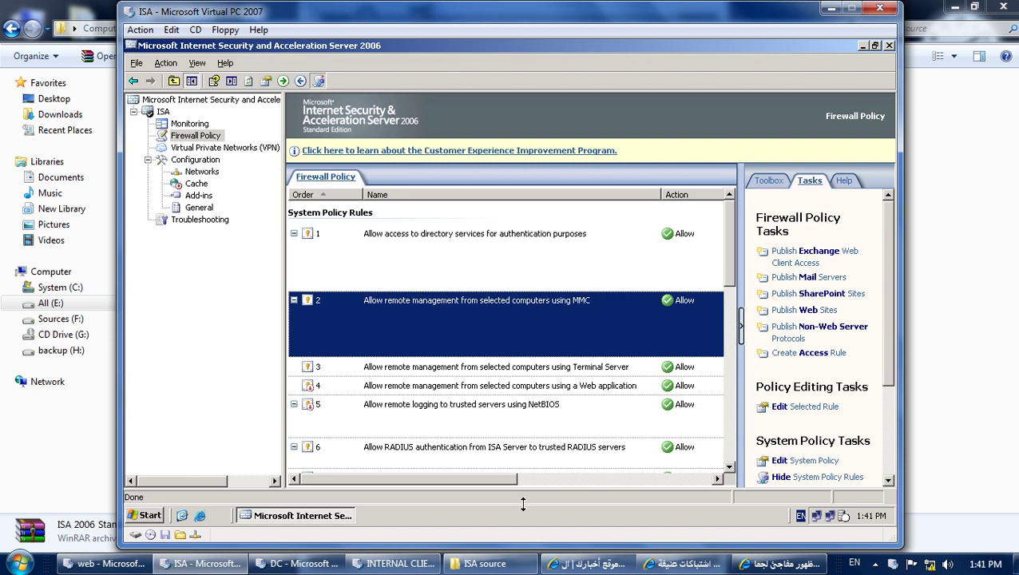
{"action": "mouse_move", "coordinate": [403, 564]}
{"action": "left_click", "coordinate": [409, 425]}
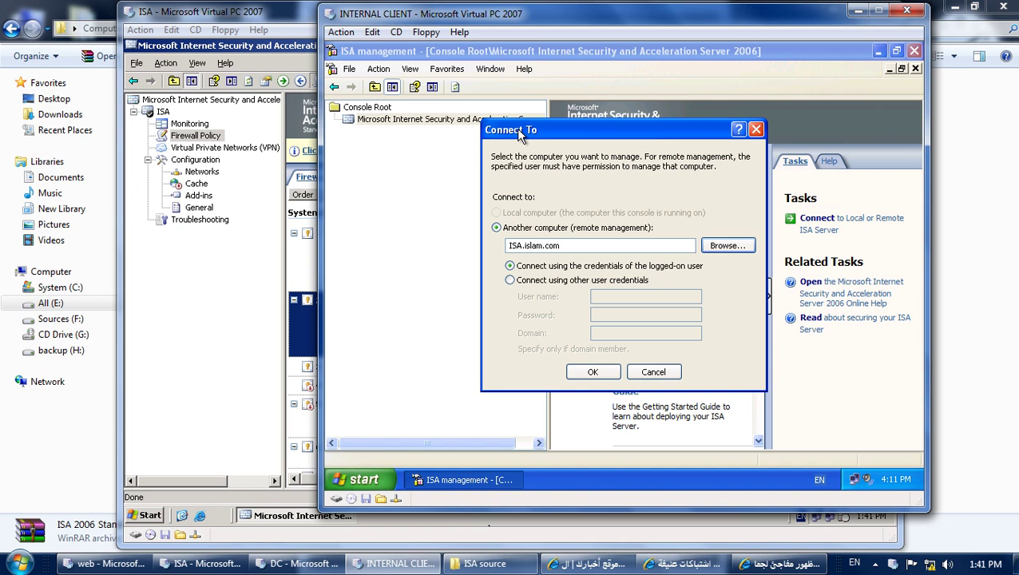
{"action": "left_click", "coordinate": [284, 14]}
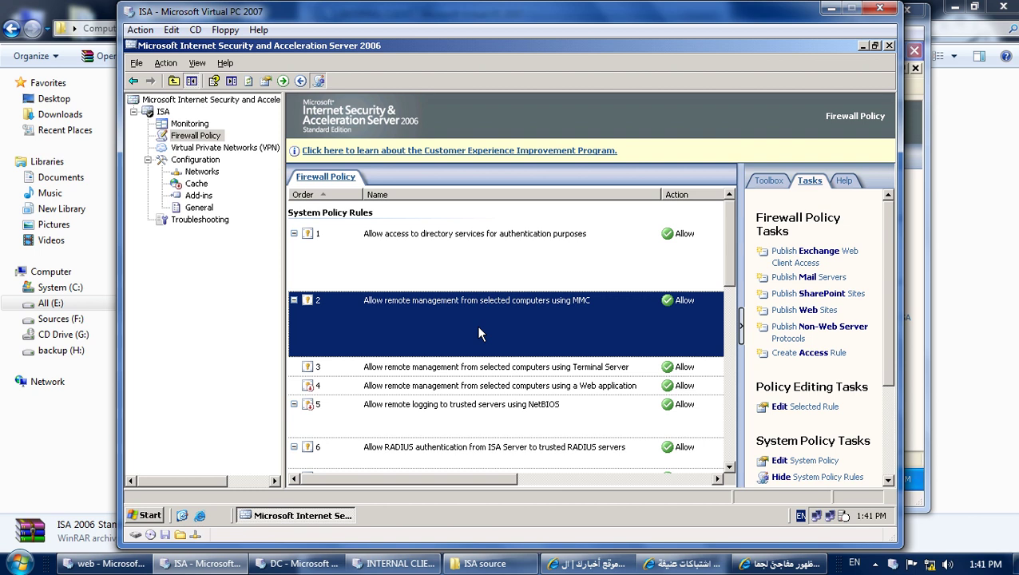
Minimize the ISA console on the server and bring the internal client forward.
{"action": "left_click", "coordinate": [305, 516]}
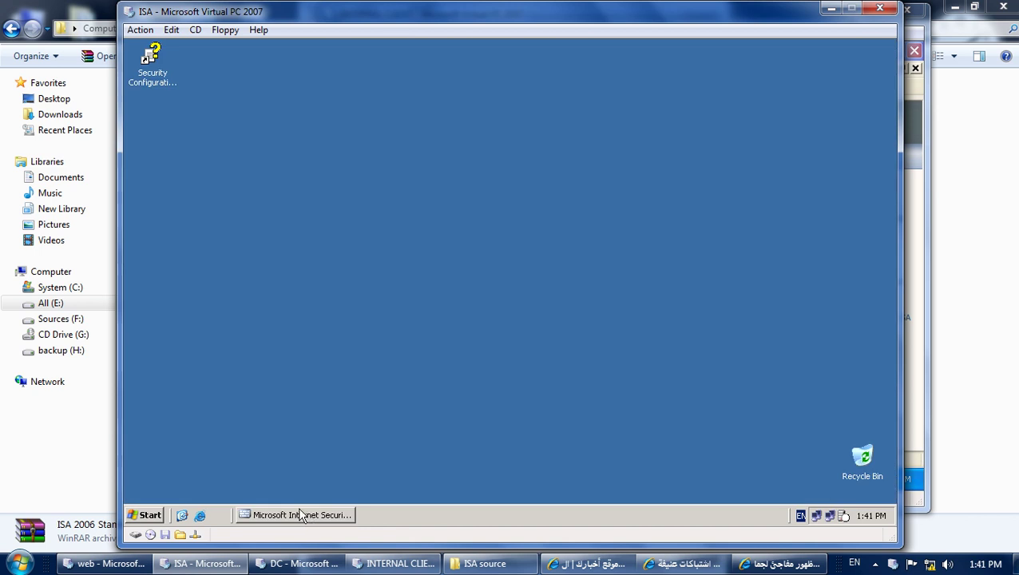
{"action": "left_click", "coordinate": [392, 564]}
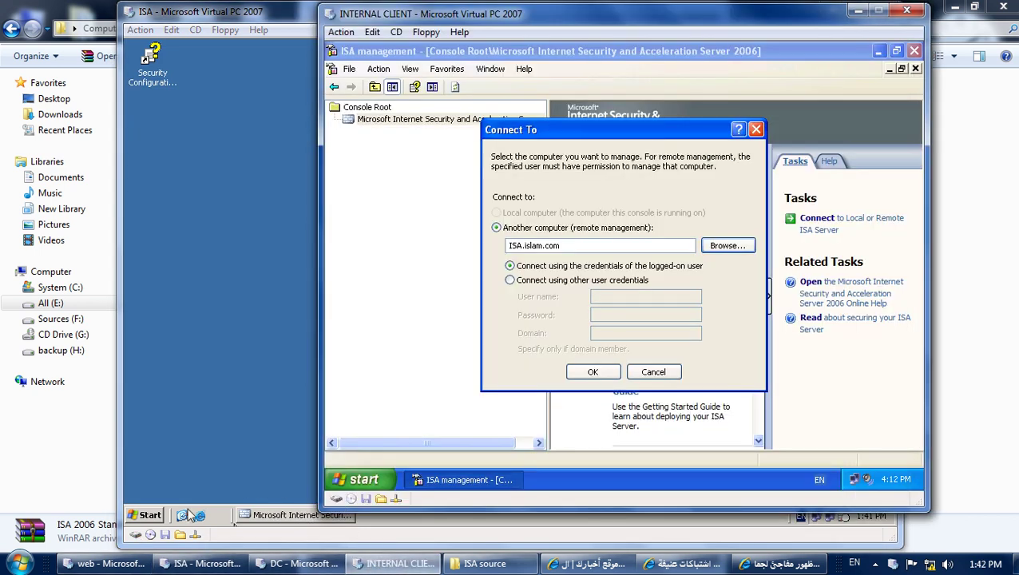
{"action": "left_click", "coordinate": [149, 518]}
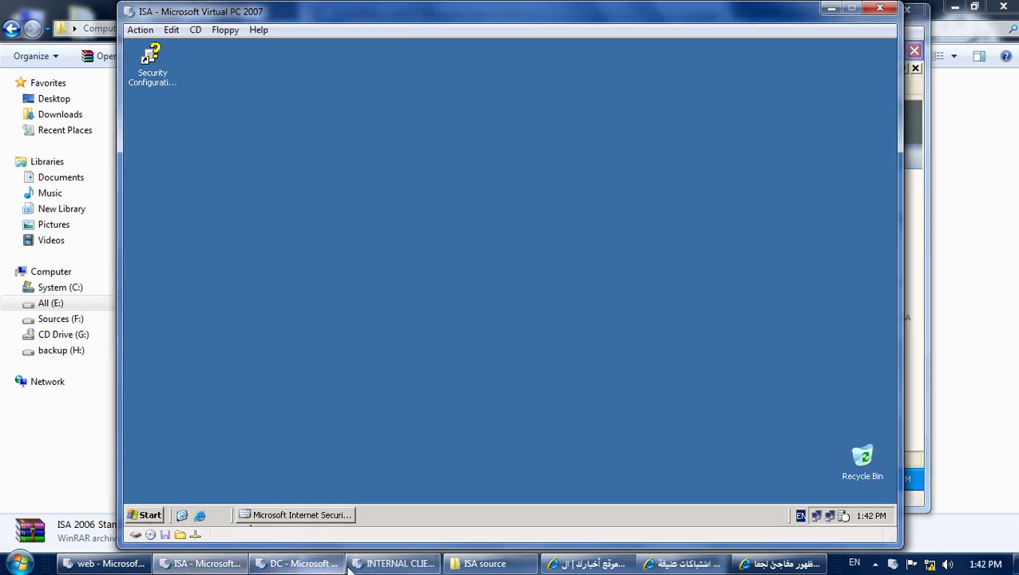
{"action": "left_click", "coordinate": [392, 564]}
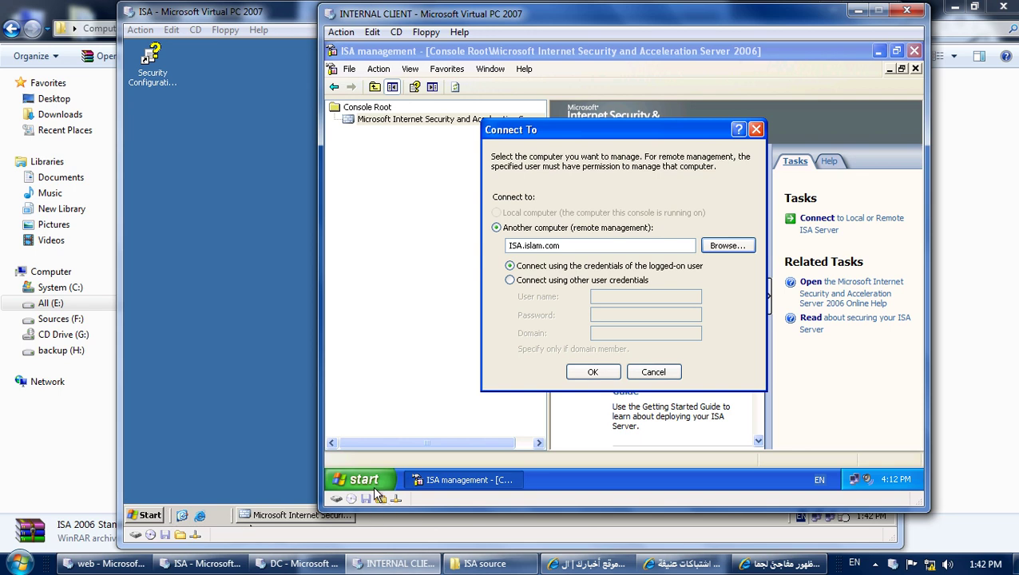
Test a Remote Desktop Connection to isa, disconnect it, and return to the ISA VM.
{"action": "left_click", "coordinate": [364, 479]}
{"action": "left_click", "coordinate": [400, 244]}
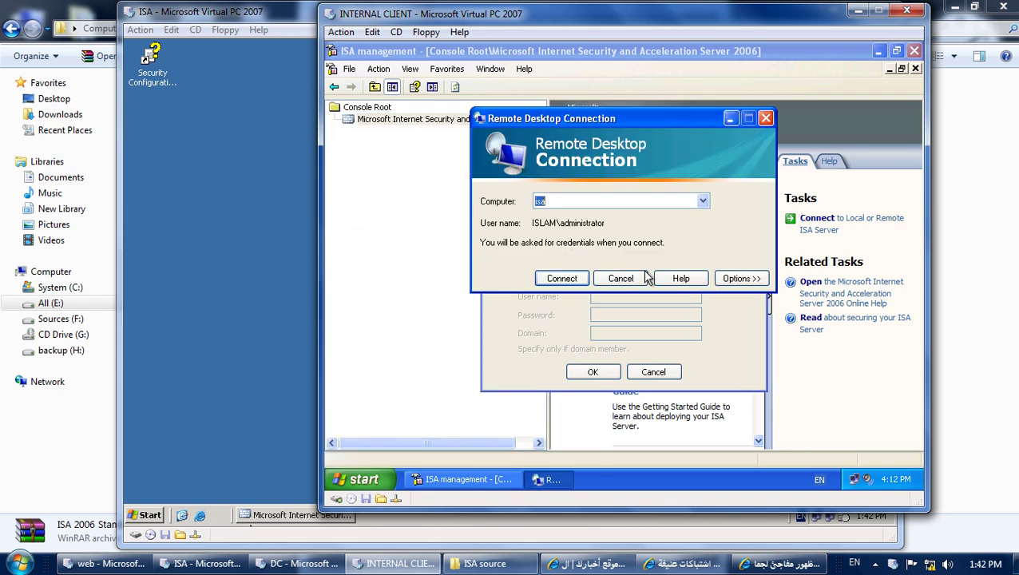
{"action": "left_click", "coordinate": [564, 279]}
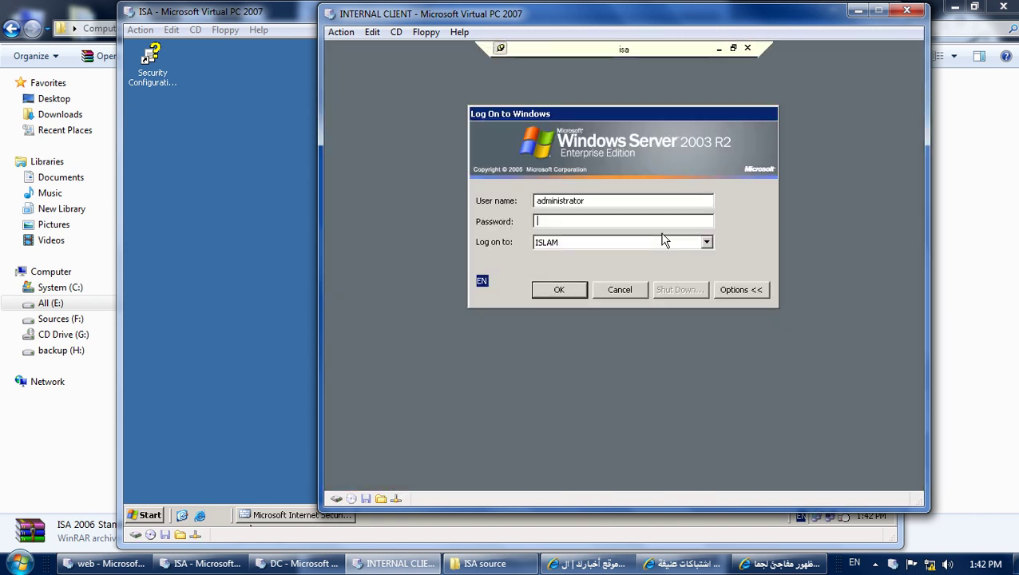
{"action": "left_click", "coordinate": [746, 47]}
{"action": "left_click", "coordinate": [620, 278]}
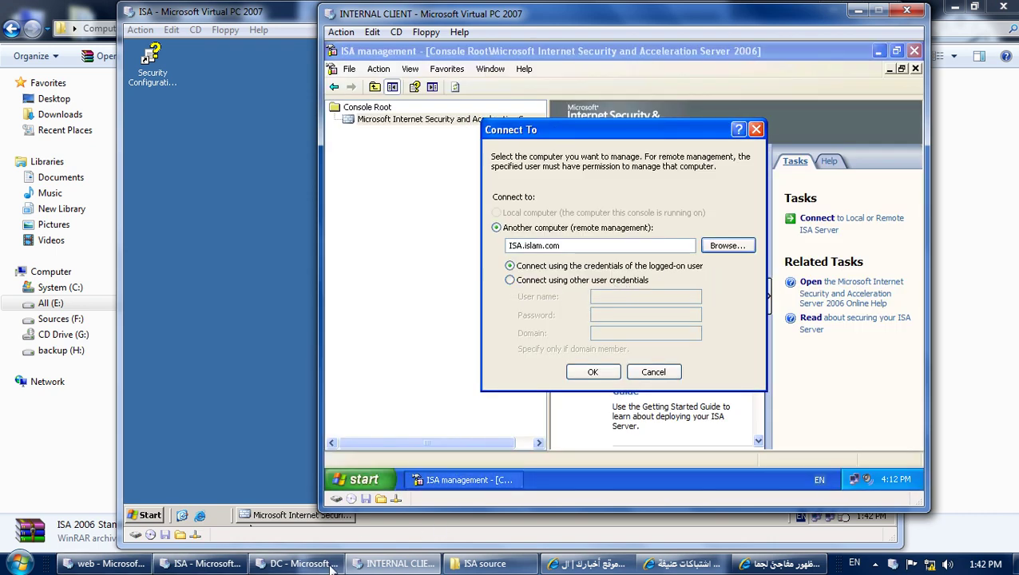
{"action": "left_click", "coordinate": [218, 564]}
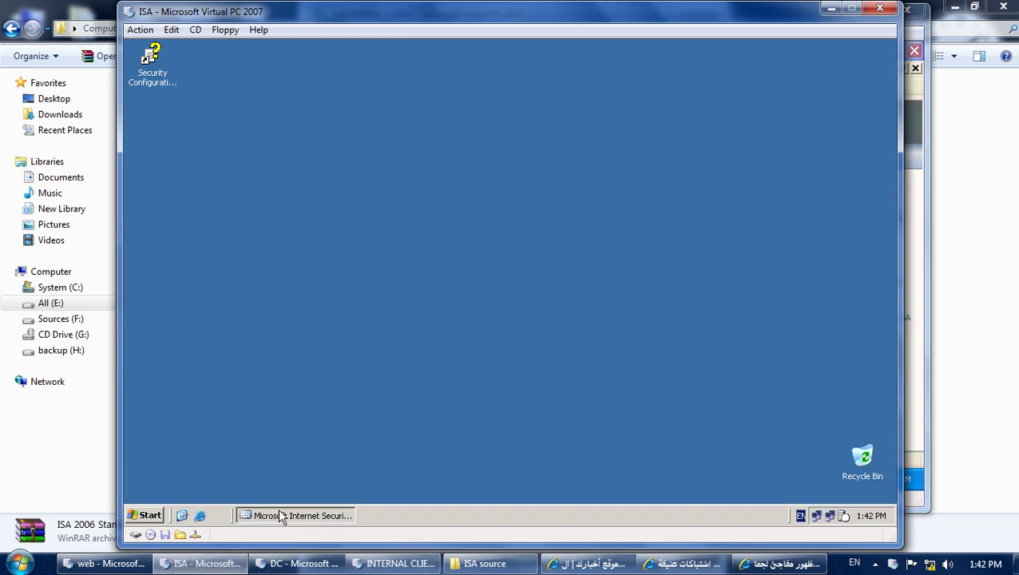
Restore the ISA console and review the From tab of MMC remote management rule 2.
{"action": "left_click", "coordinate": [280, 516]}
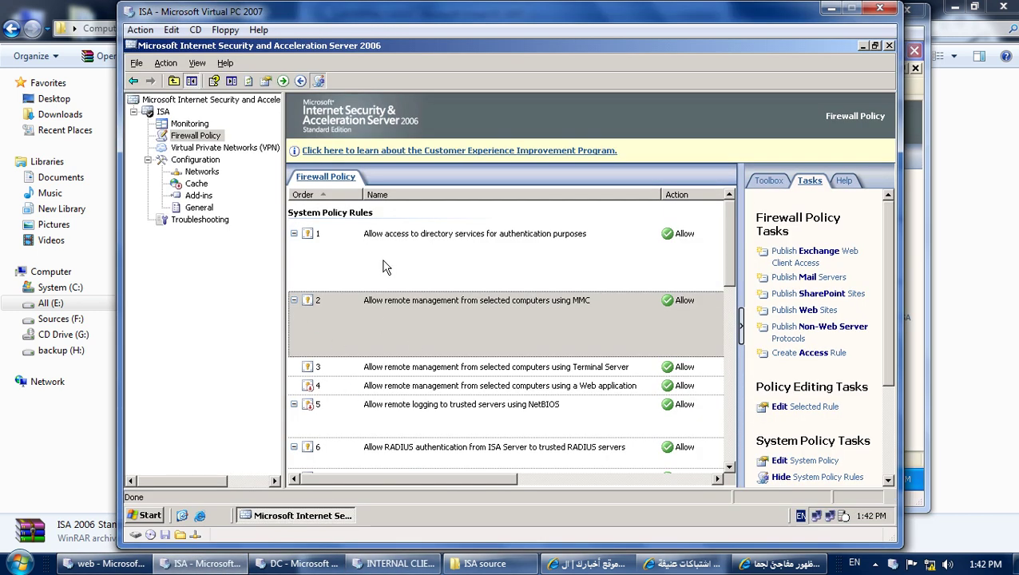
{"action": "left_click", "coordinate": [327, 517]}
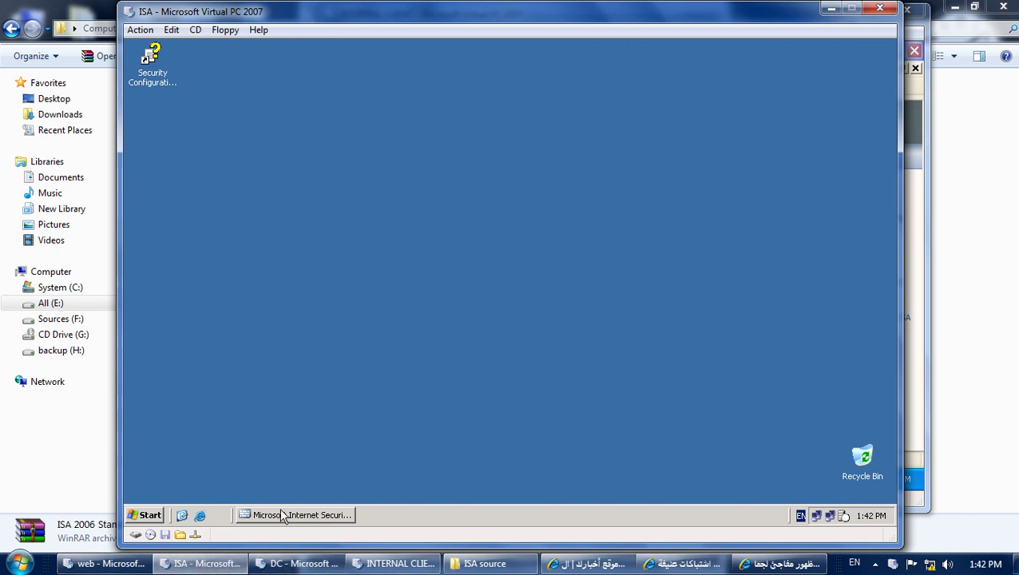
{"action": "left_click", "coordinate": [282, 517]}
{"action": "left_click", "coordinate": [421, 337]}
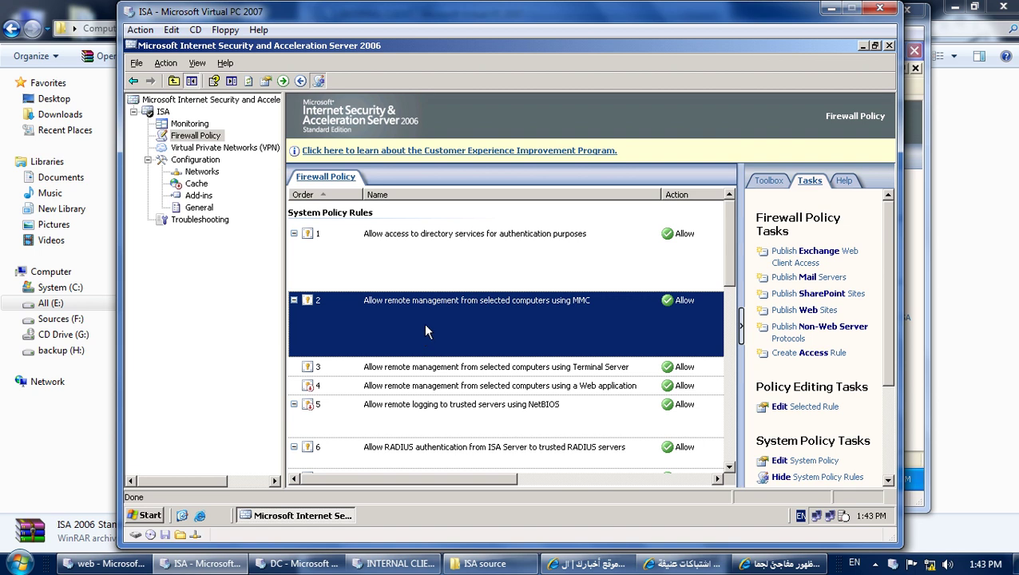
{"action": "double_click", "coordinate": [422, 328]}
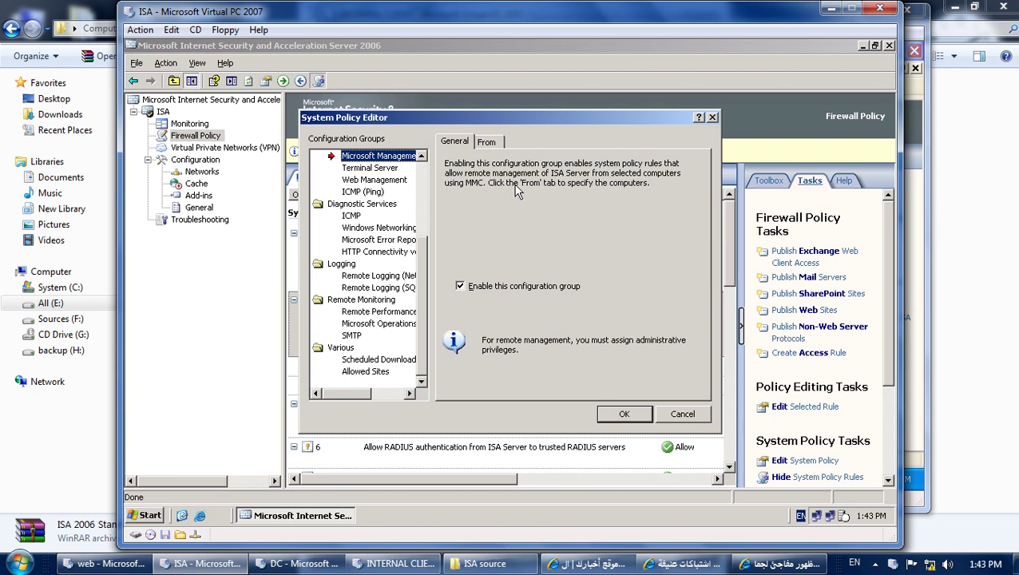
{"action": "left_click", "coordinate": [489, 143]}
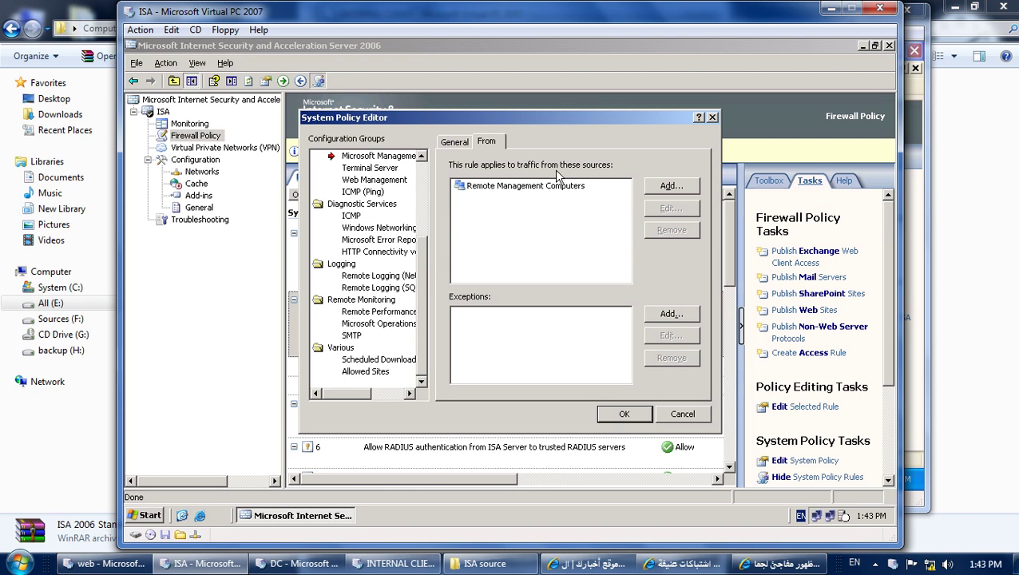
{"action": "left_click", "coordinate": [712, 118]}
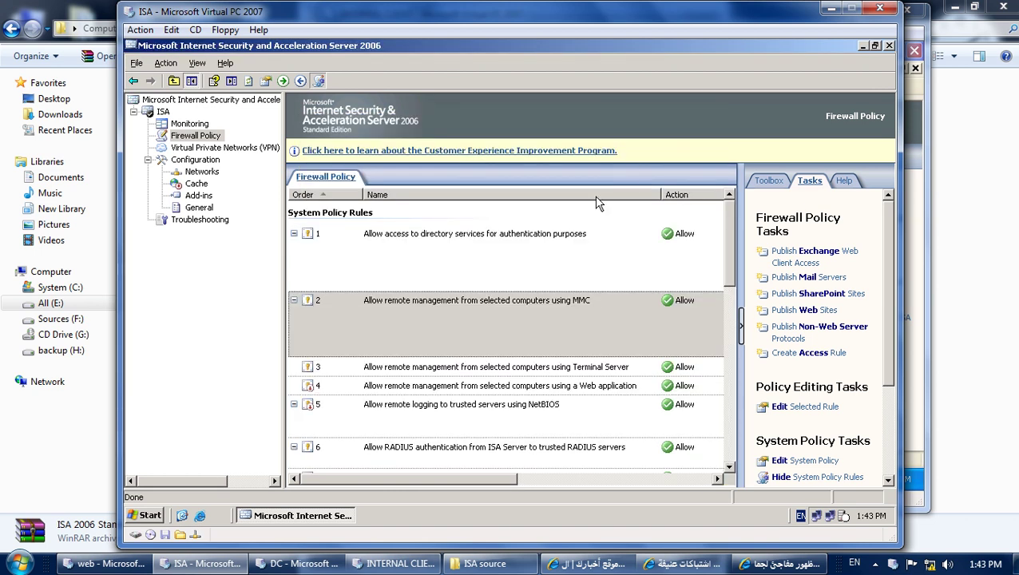
Inspect Remote Management Computers in Terminal Server rule 3, cancelling without changes.
{"action": "left_click", "coordinate": [352, 369]}
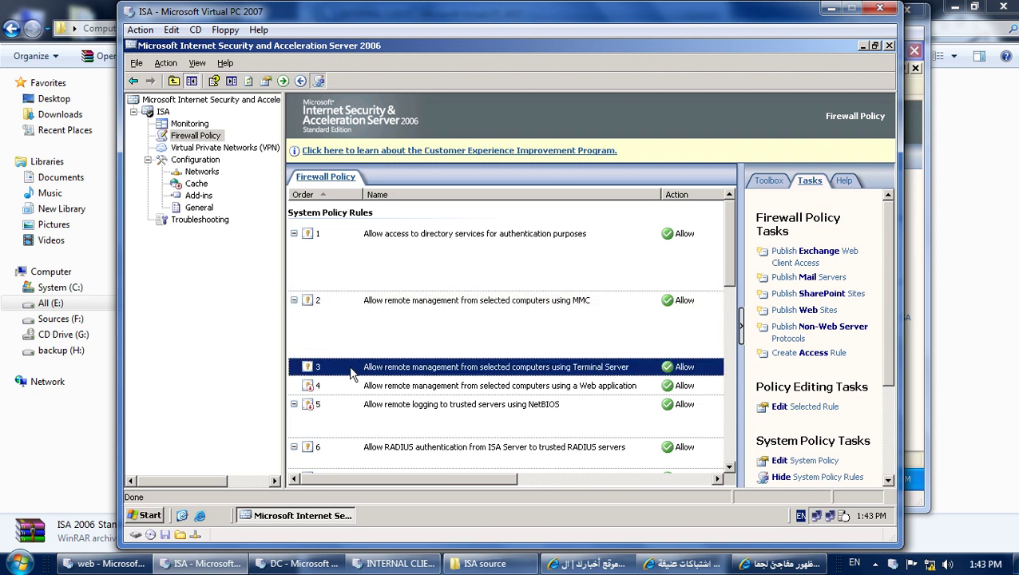
{"action": "double_click", "coordinate": [350, 369]}
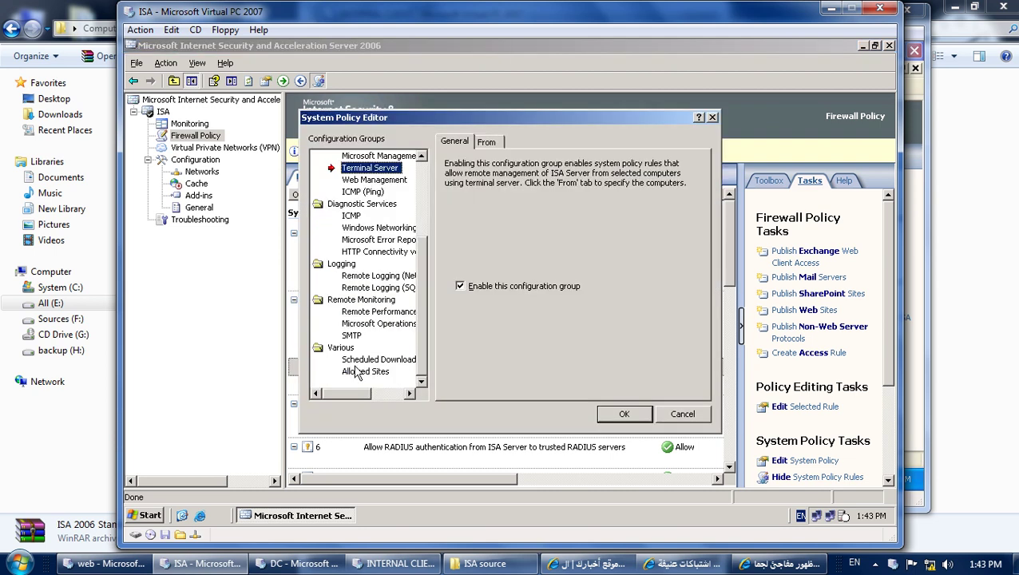
{"action": "left_click", "coordinate": [491, 142]}
{"action": "left_click", "coordinate": [493, 188]}
{"action": "double_click", "coordinate": [492, 188]}
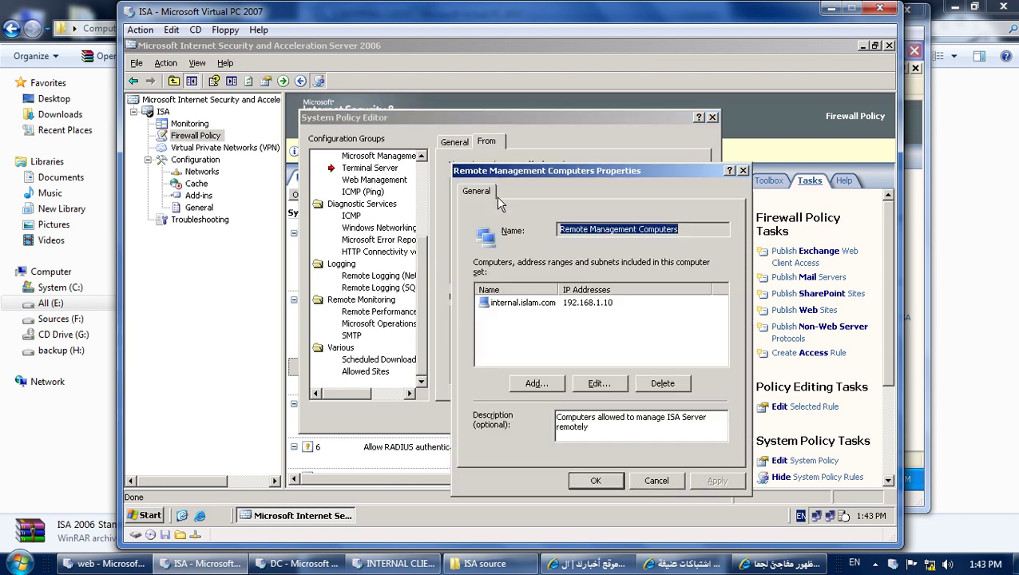
{"action": "left_click", "coordinate": [652, 480]}
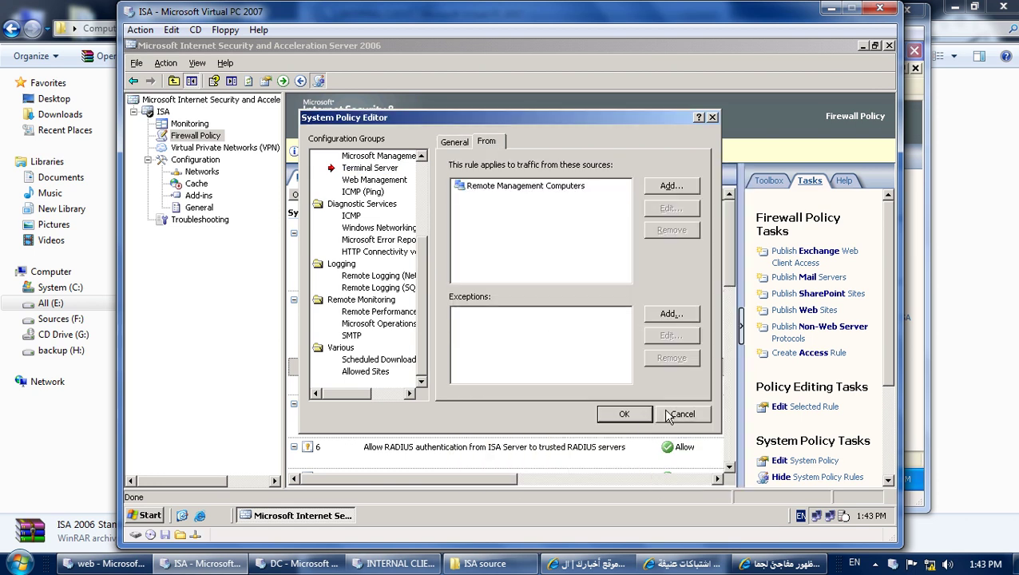
{"action": "left_click", "coordinate": [667, 414]}
Confirm rule 2's Remote Management Computers contains internal.islam.com (192.168.1.10), then cancel out.
{"action": "left_click", "coordinate": [412, 328]}
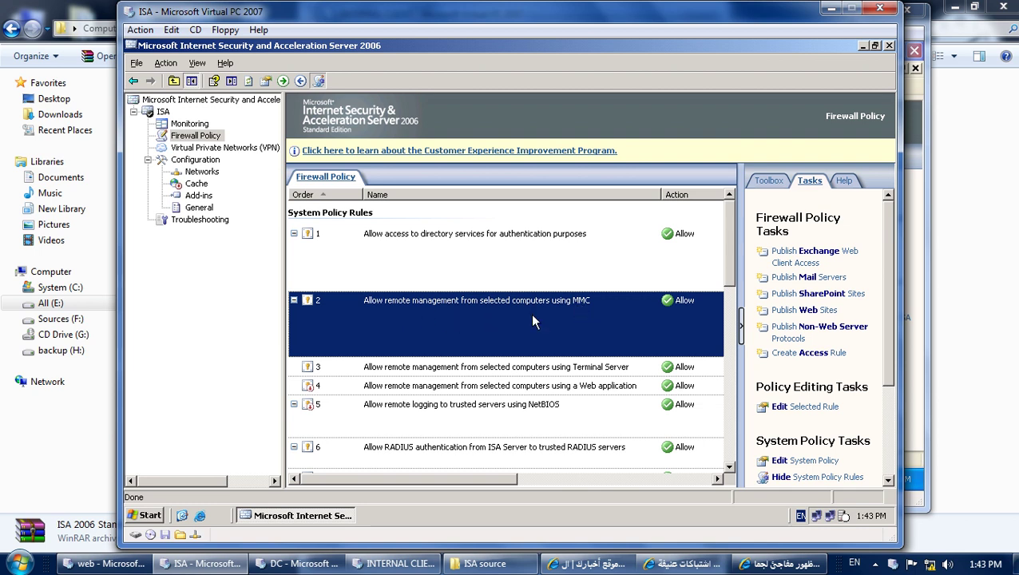
{"action": "double_click", "coordinate": [438, 321]}
{"action": "left_click", "coordinate": [494, 143]}
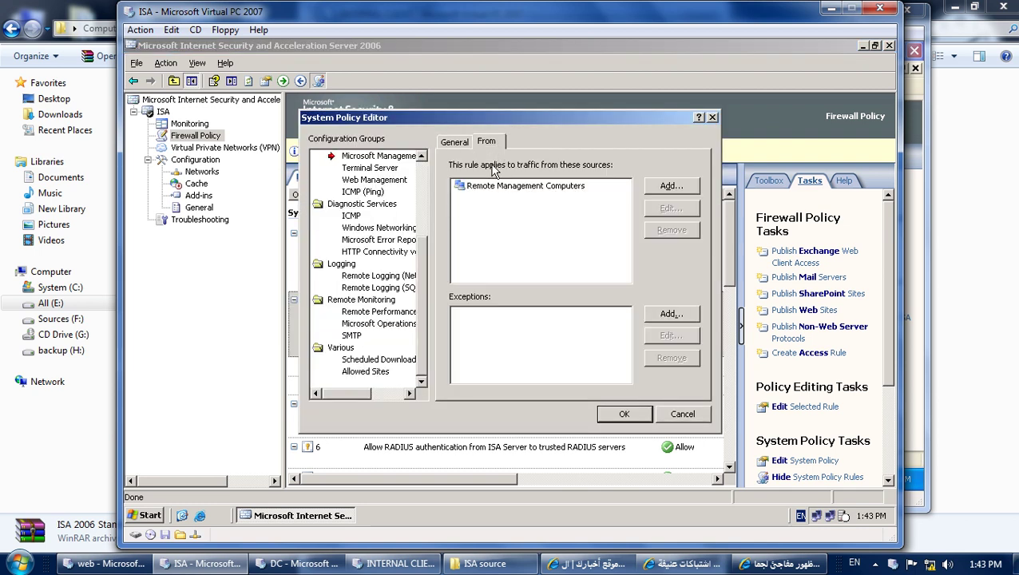
{"action": "left_click", "coordinate": [505, 189]}
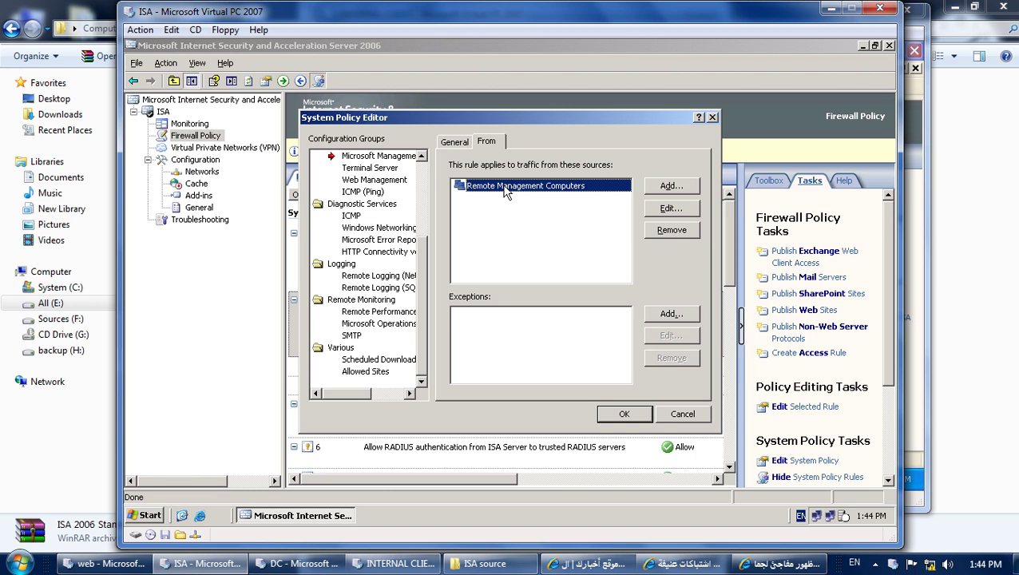
{"action": "double_click", "coordinate": [487, 192]}
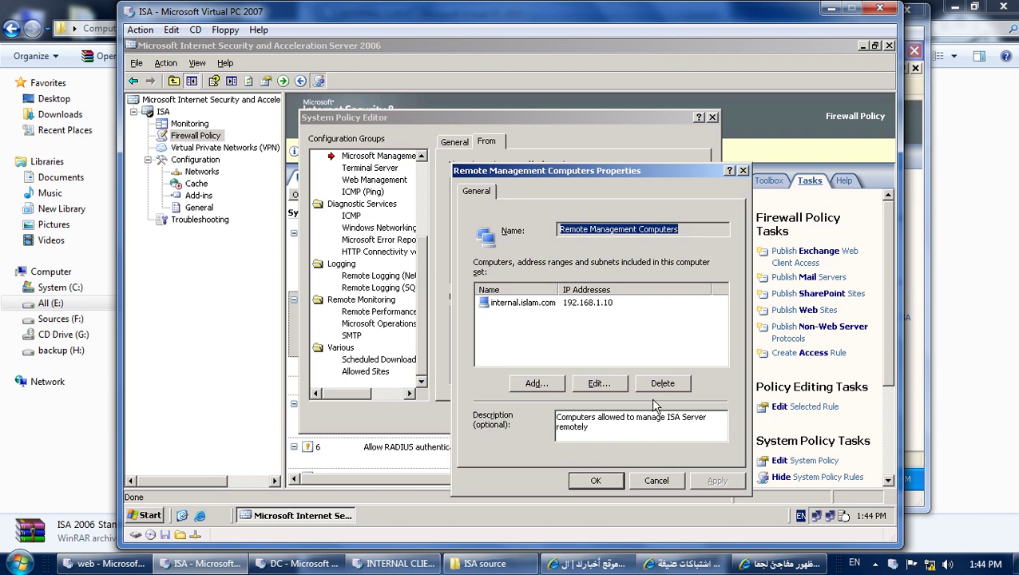
{"action": "left_click", "coordinate": [656, 482]}
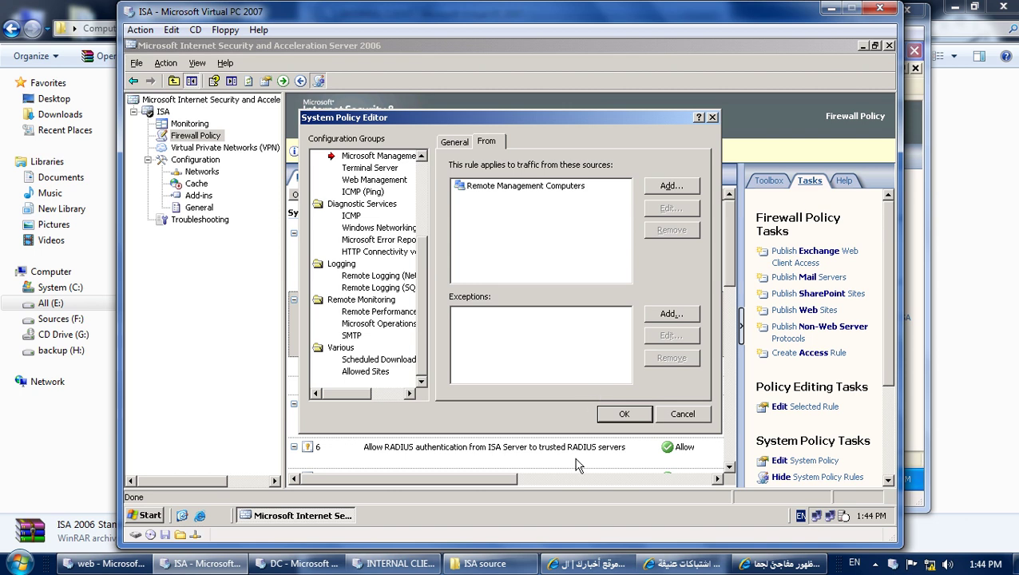
{"action": "left_click", "coordinate": [683, 414]}
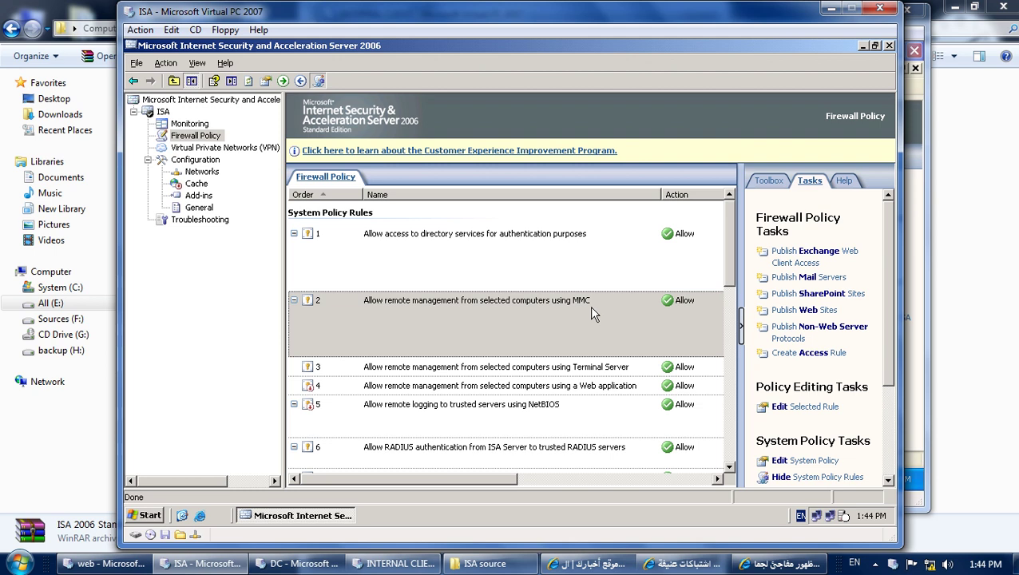
On the internal client, connect to ISA.islam.com and open the Monitoring dashboard.
{"action": "left_click", "coordinate": [396, 564]}
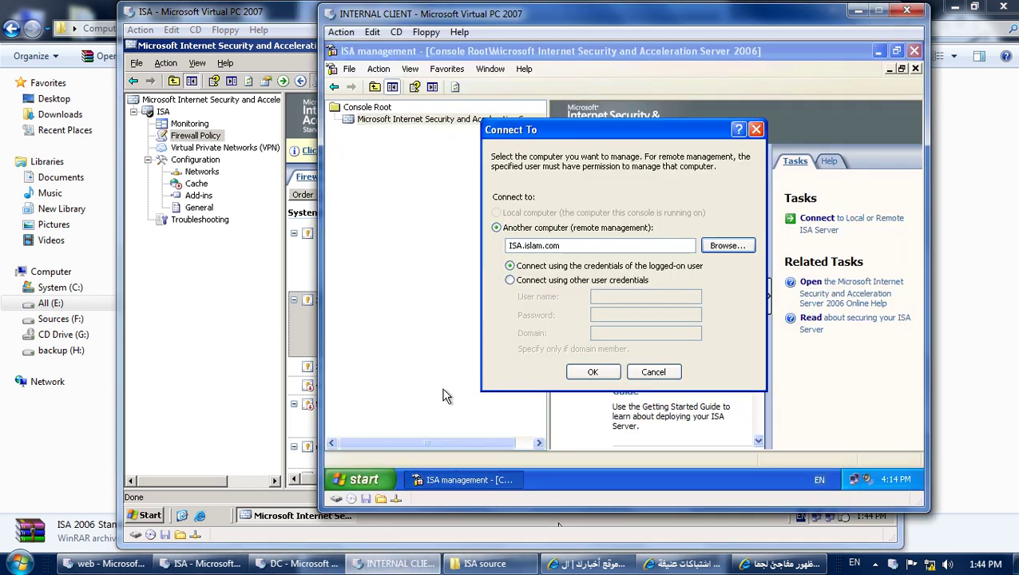
{"action": "left_click", "coordinate": [591, 372]}
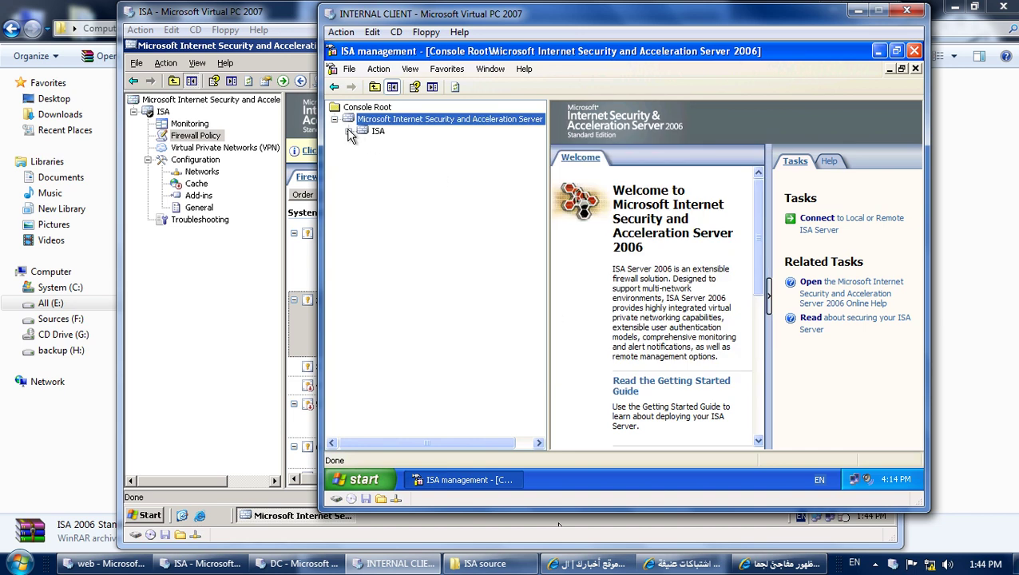
{"action": "left_click", "coordinate": [349, 131]}
{"action": "left_click", "coordinate": [363, 179]}
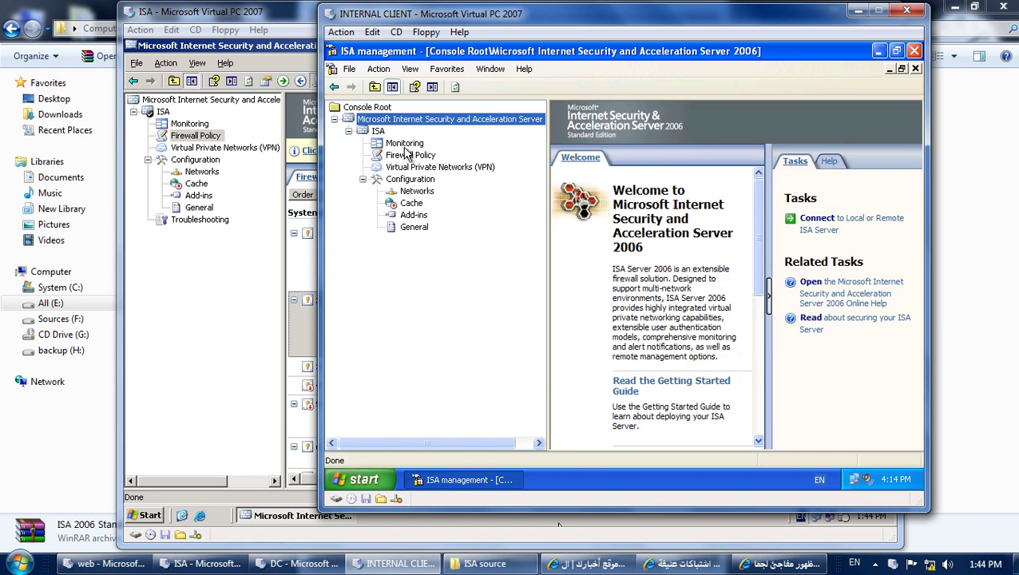
{"action": "left_click", "coordinate": [405, 145]}
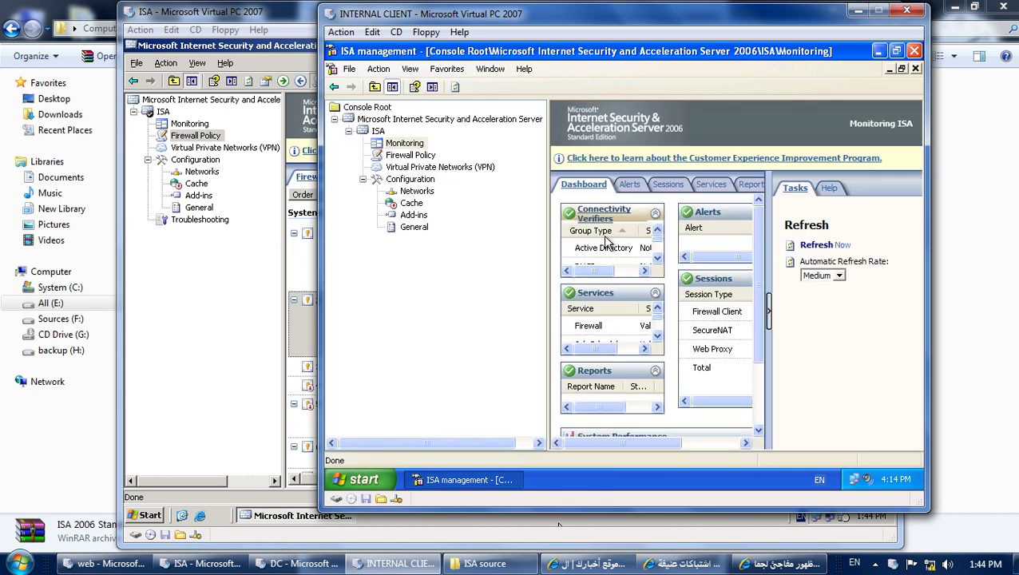
Reposition the internal client VM window and reveal the host desktop.
{"action": "left_click_drag", "start_coordinate": [503, 19], "coordinate": [357, 32]}
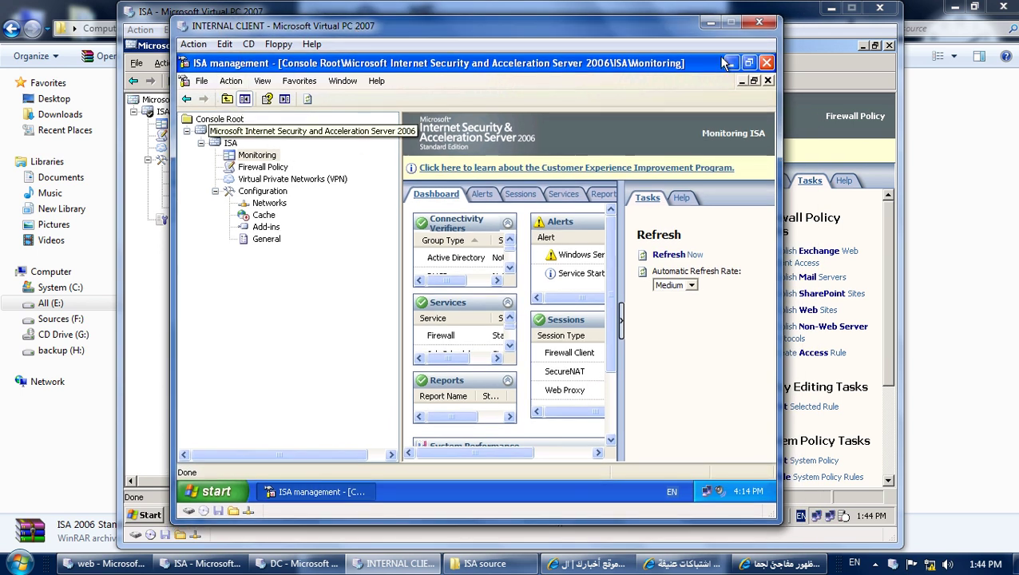
{"action": "key", "text": "super+Home"}
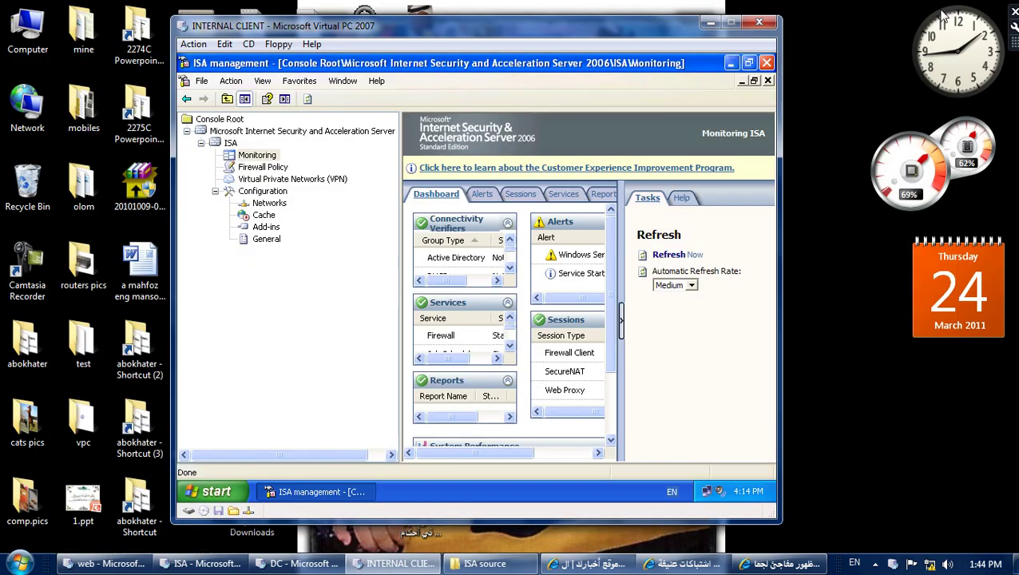
{"action": "left_click_drag", "start_coordinate": [650, 28], "coordinate": [703, 16]}
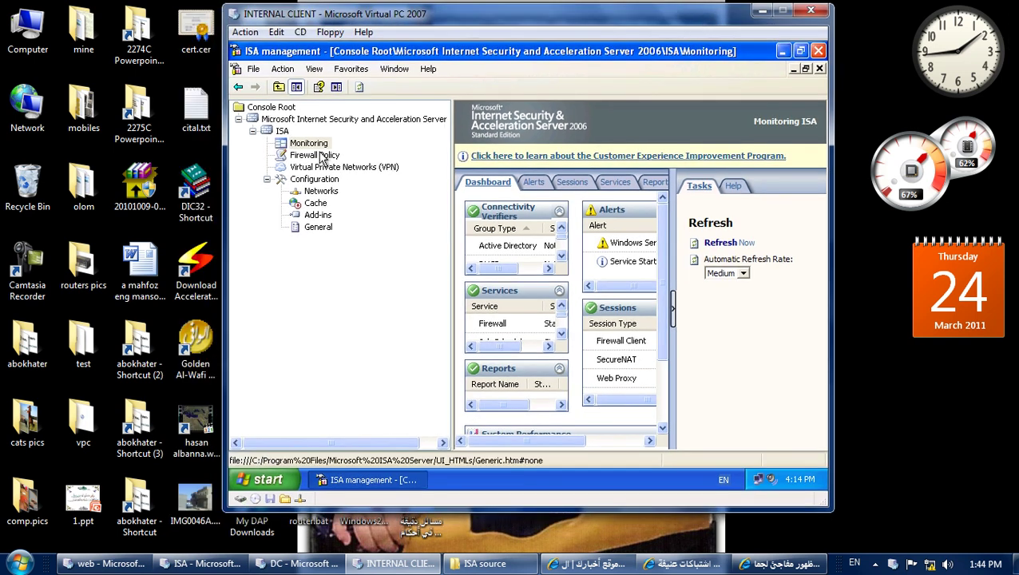
Close the console without saving settings and reopen the saved ISA management console.
{"action": "right_click", "coordinate": [385, 479]}
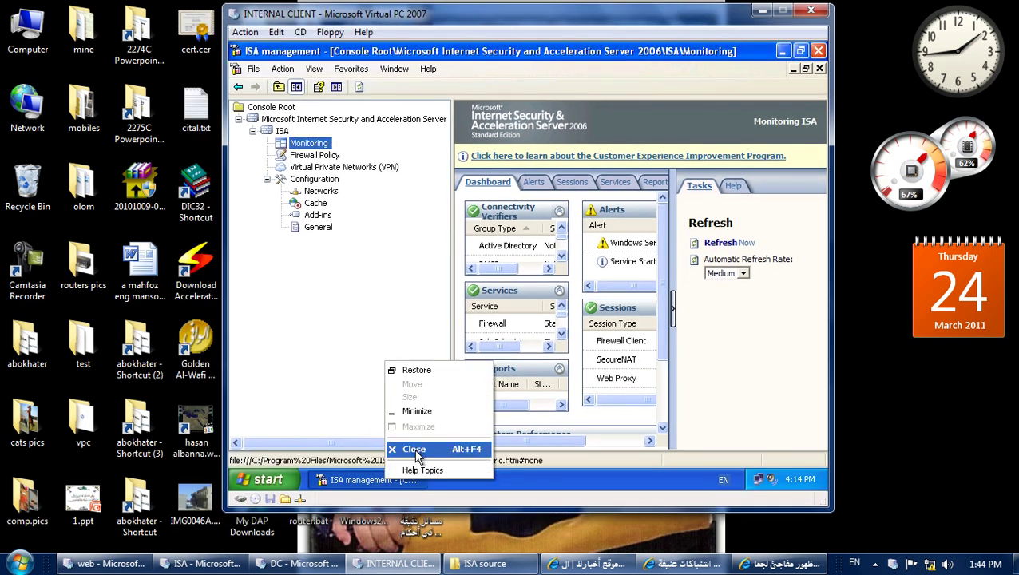
{"action": "left_click", "coordinate": [414, 450]}
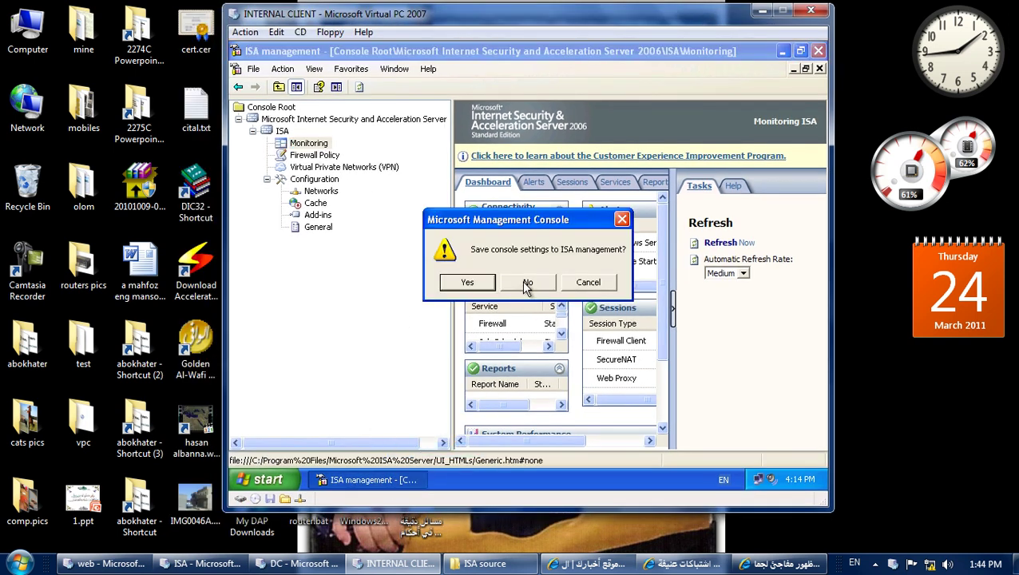
{"action": "left_click", "coordinate": [526, 285]}
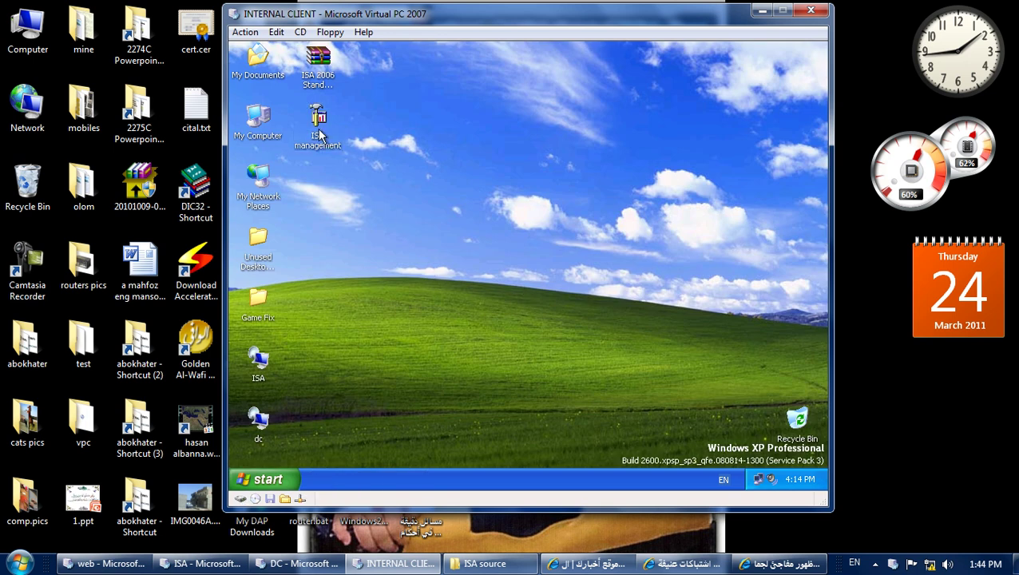
{"action": "double_click", "coordinate": [257, 361]}
{"action": "double_click", "coordinate": [319, 130]}
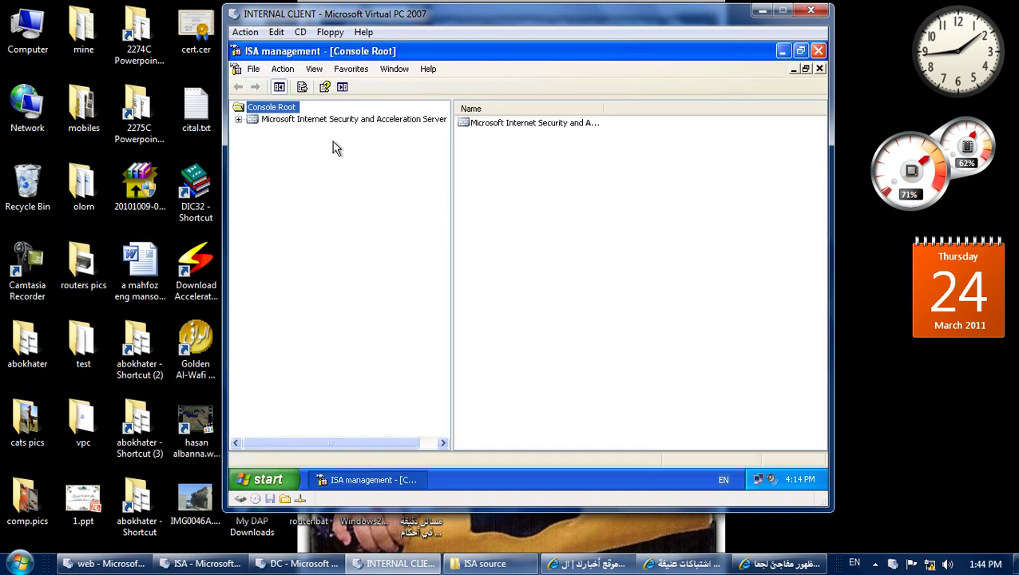
Connect the console to ISA and expand the ISA and Configuration nodes.
{"action": "right_click", "coordinate": [266, 123]}
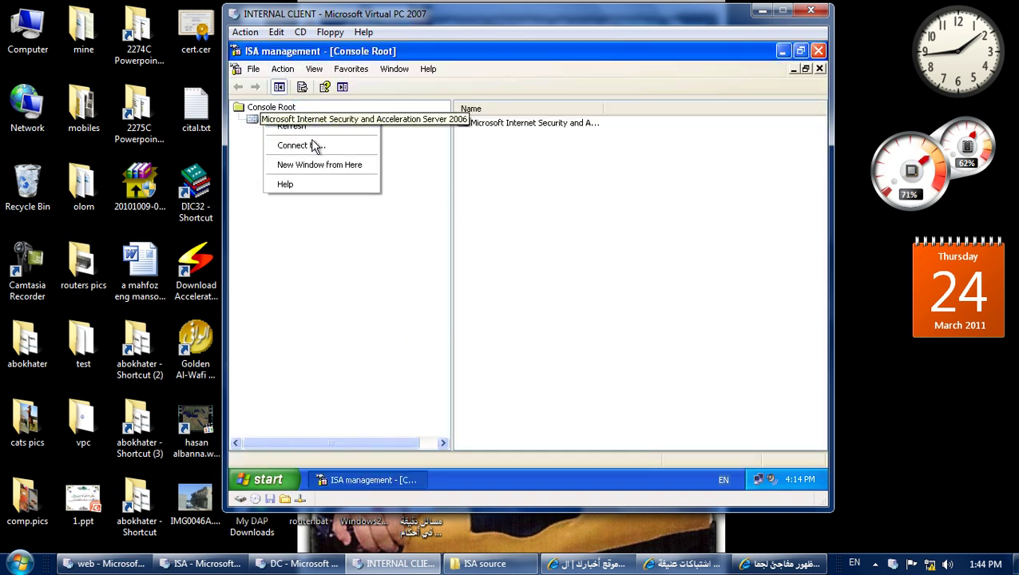
{"action": "left_click", "coordinate": [312, 145]}
{"action": "left_click", "coordinate": [424, 245]}
{"action": "type", "text": "ISA"}
{"action": "key", "text": "Return"}
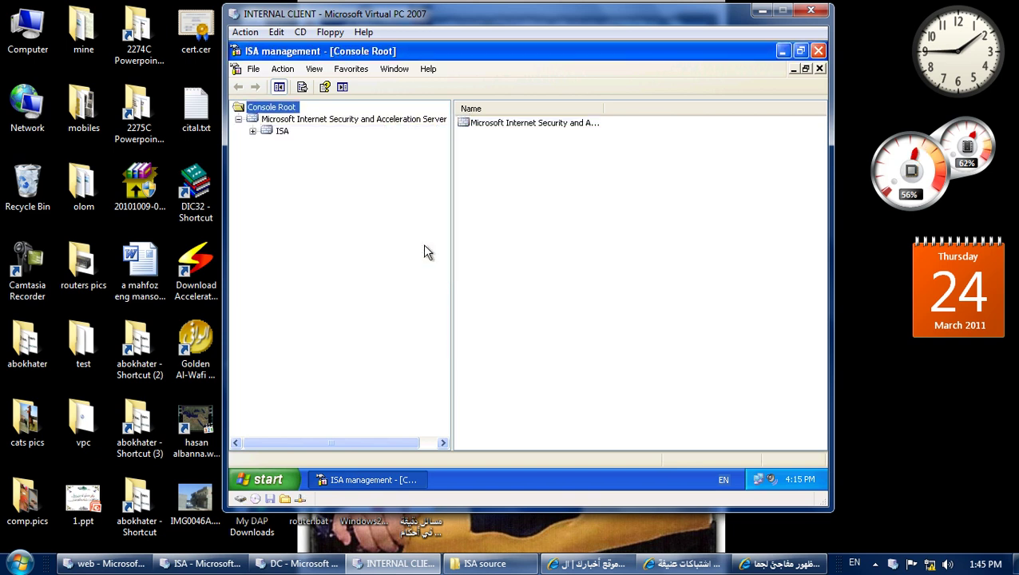
{"action": "left_click", "coordinate": [252, 131]}
{"action": "left_click", "coordinate": [269, 180]}
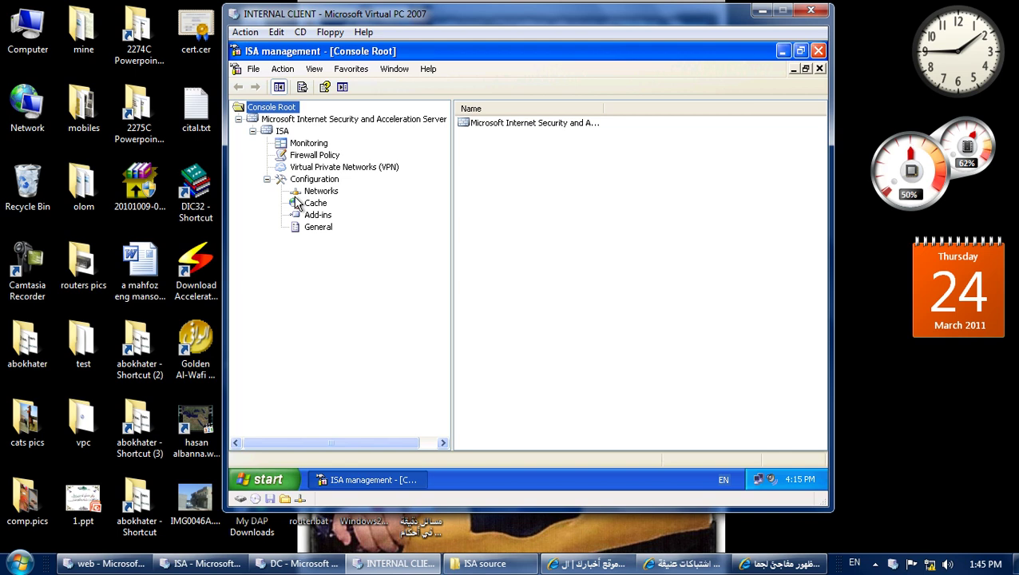
Close ISA management without saving, then reconnect to the ISA server by Remote Desktop with the logon password.
{"action": "left_click", "coordinate": [821, 50]}
{"action": "left_click", "coordinate": [532, 281]}
{"action": "double_click", "coordinate": [260, 361]}
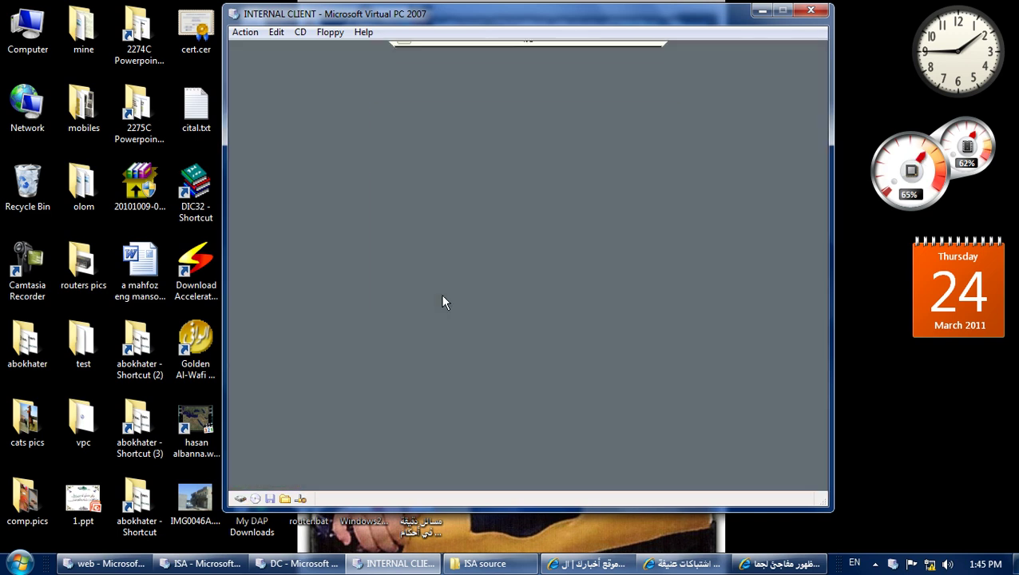
{"action": "type", "text": "12"}
{"action": "key", "text": "Return"}
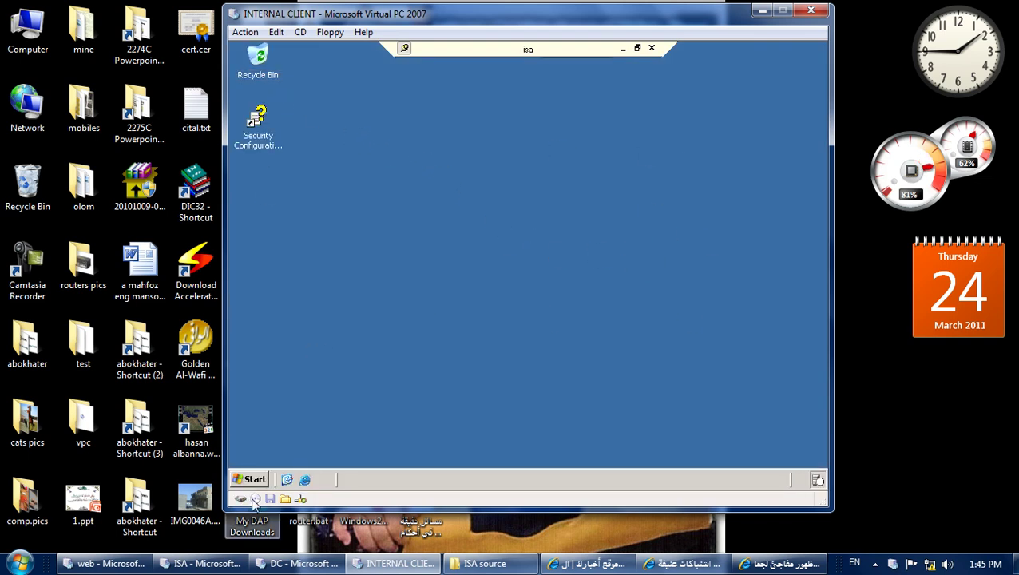
Browse the ISA server's C: drive through My Computer, then close the window.
{"action": "left_click", "coordinate": [251, 479]}
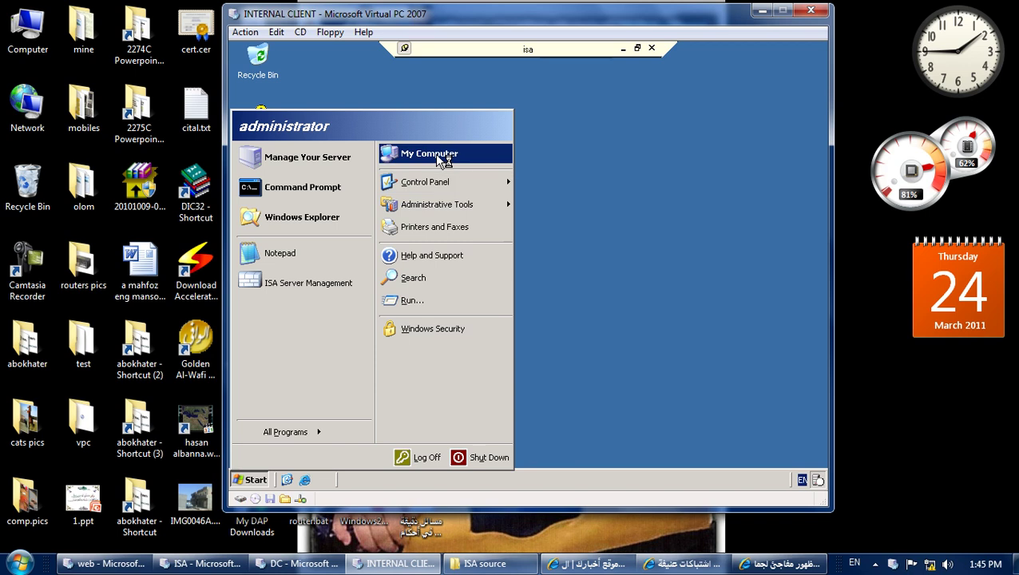
{"action": "left_click", "coordinate": [439, 157]}
{"action": "left_click", "coordinate": [294, 155]}
{"action": "double_click", "coordinate": [294, 155]}
{"action": "right_click", "coordinate": [312, 284]}
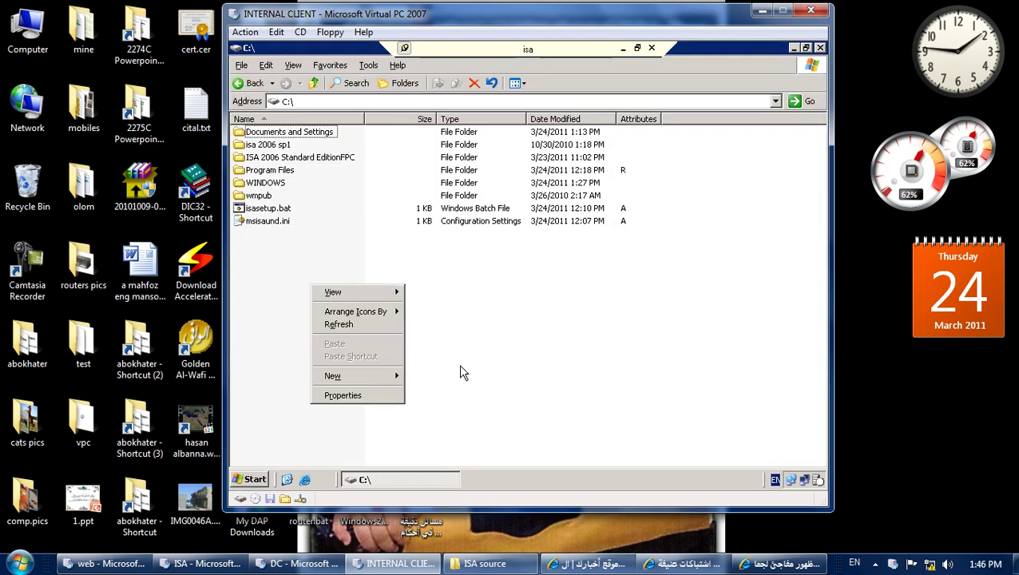
{"action": "left_click", "coordinate": [728, 154]}
{"action": "left_click", "coordinate": [820, 48]}
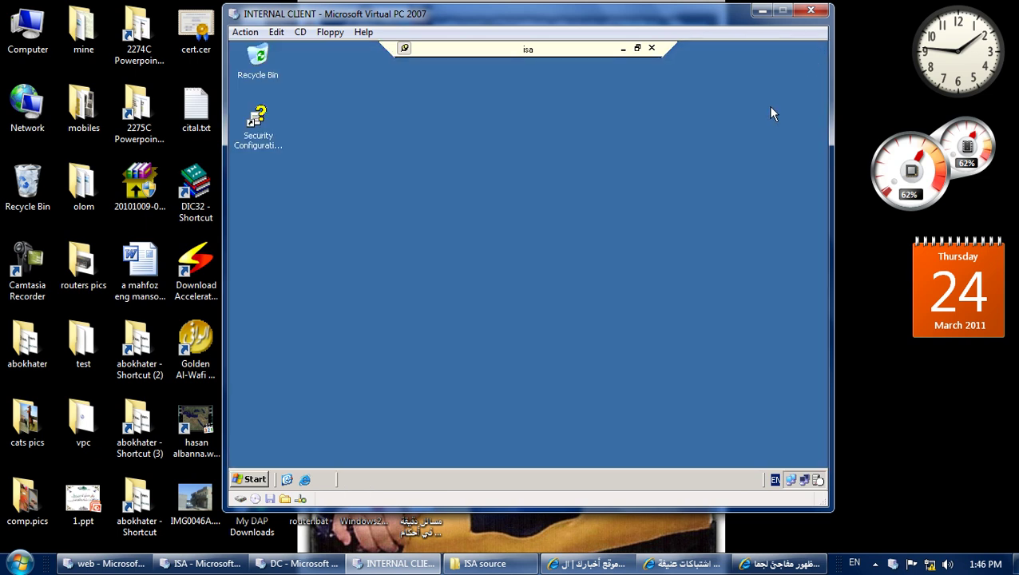
Log off the remote session to the ISA server.
{"action": "left_click", "coordinate": [254, 479]}
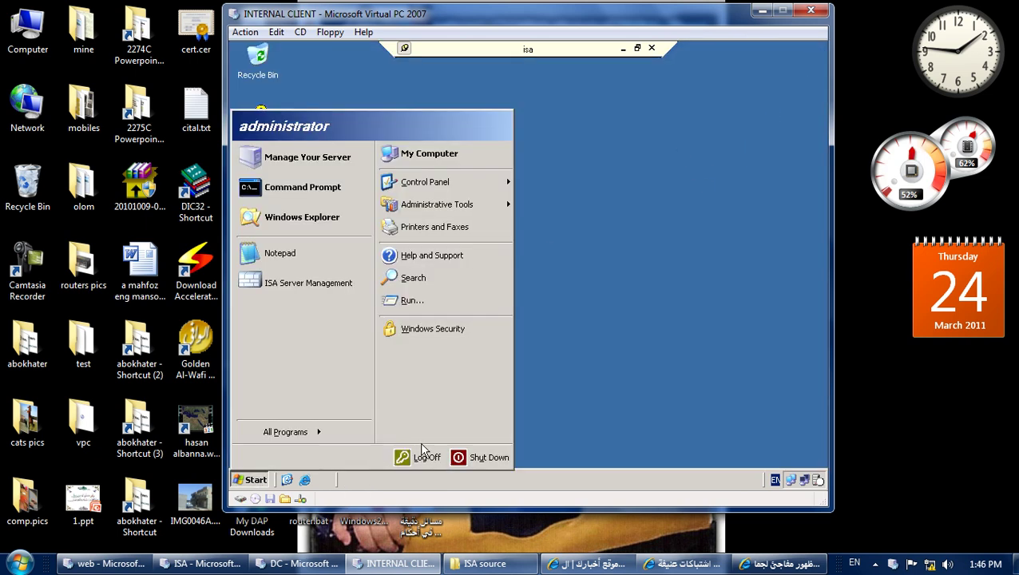
{"action": "left_click", "coordinate": [435, 457]}
{"action": "left_click", "coordinate": [502, 280]}
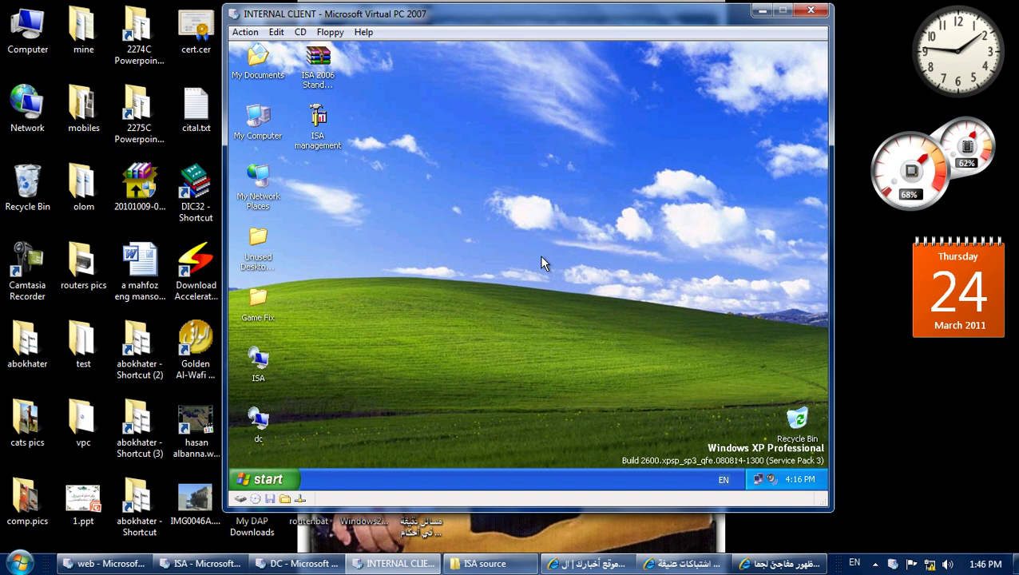
{"action": "double_click", "coordinate": [333, 146]}
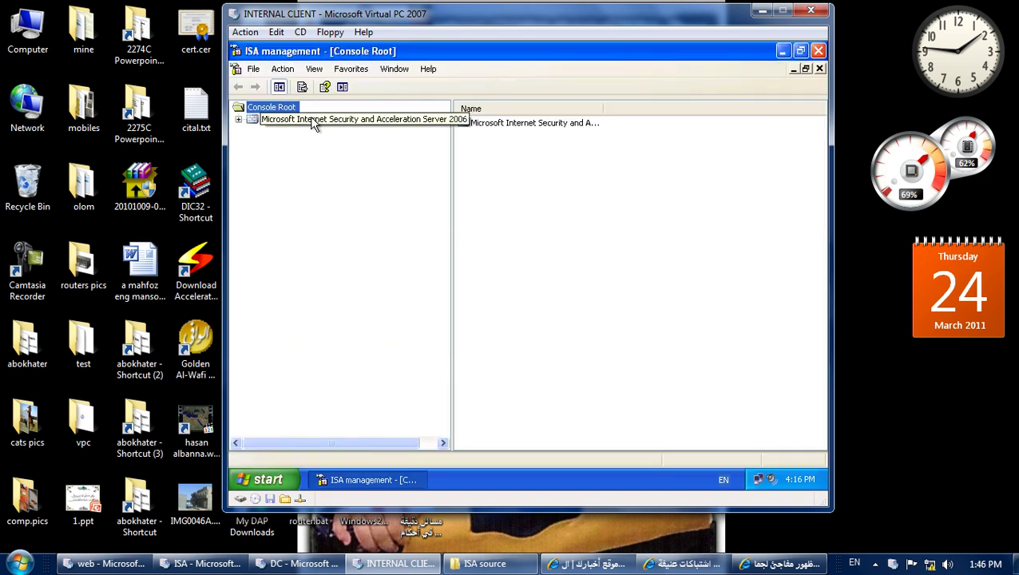
{"action": "left_click", "coordinate": [313, 119]}
{"action": "right_click", "coordinate": [311, 120]}
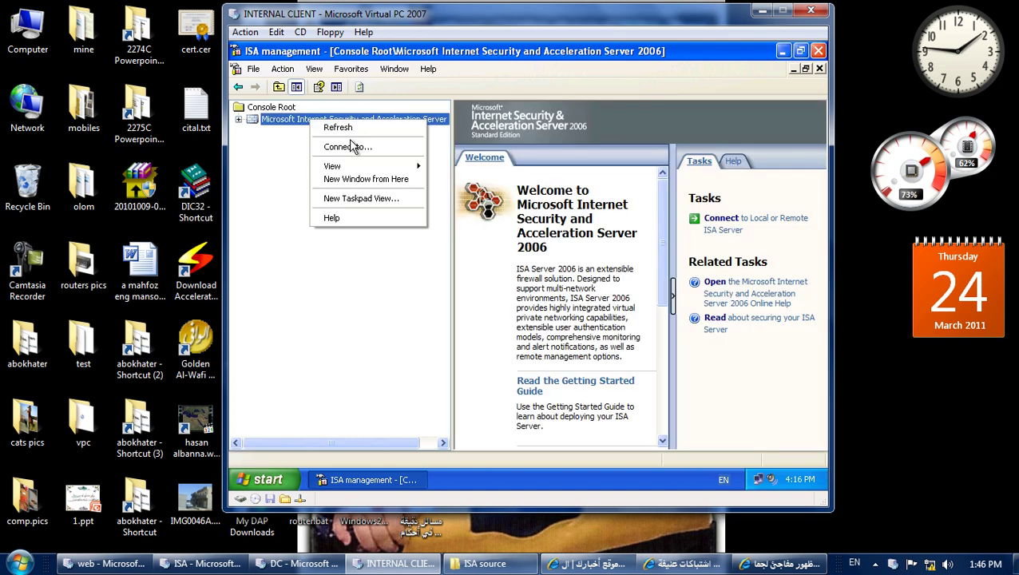
{"action": "left_click", "coordinate": [357, 148]}
{"action": "left_click", "coordinate": [469, 243]}
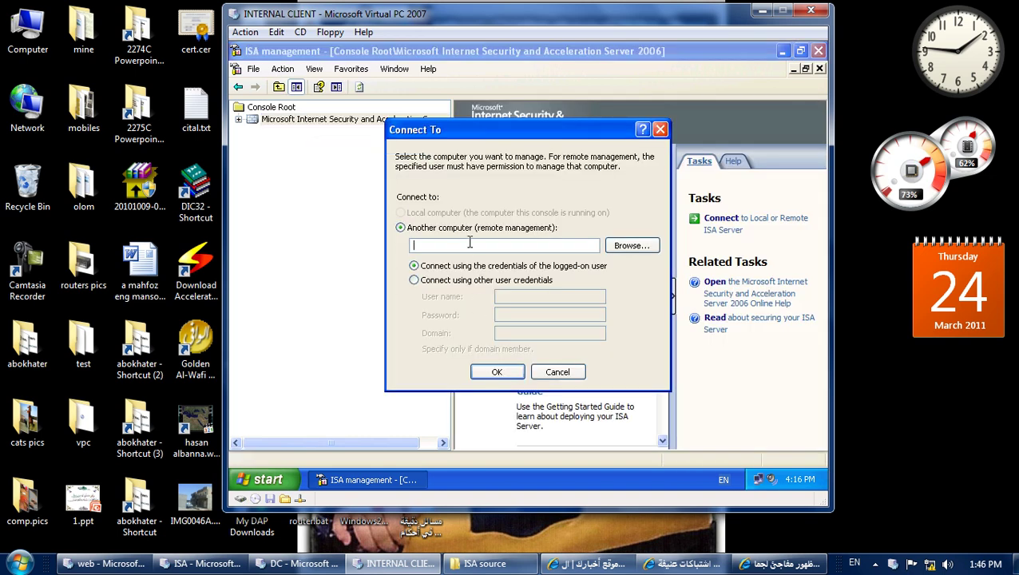
{"action": "key", "text": "Escape"}
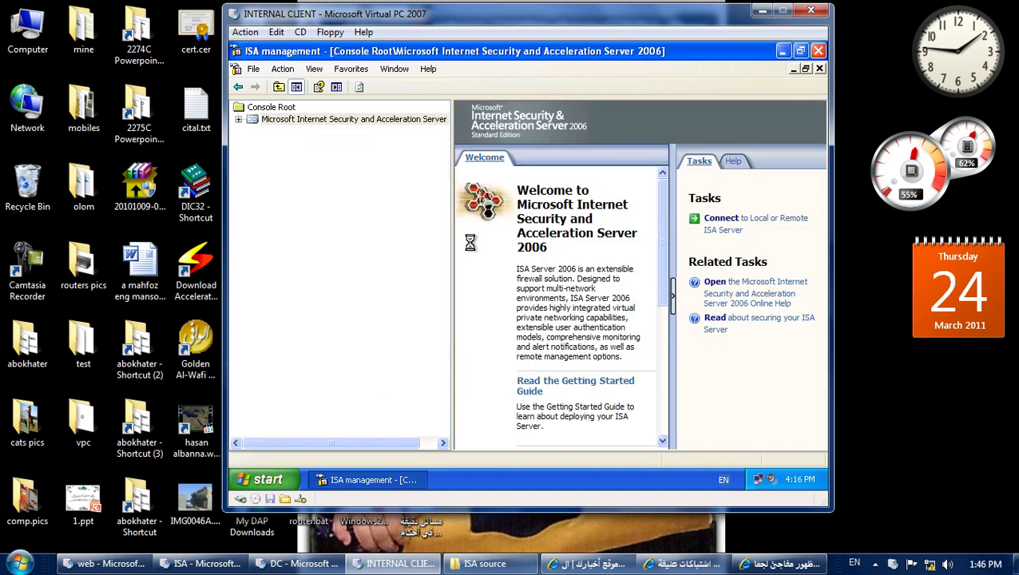
{"action": "left_click", "coordinate": [238, 120]}
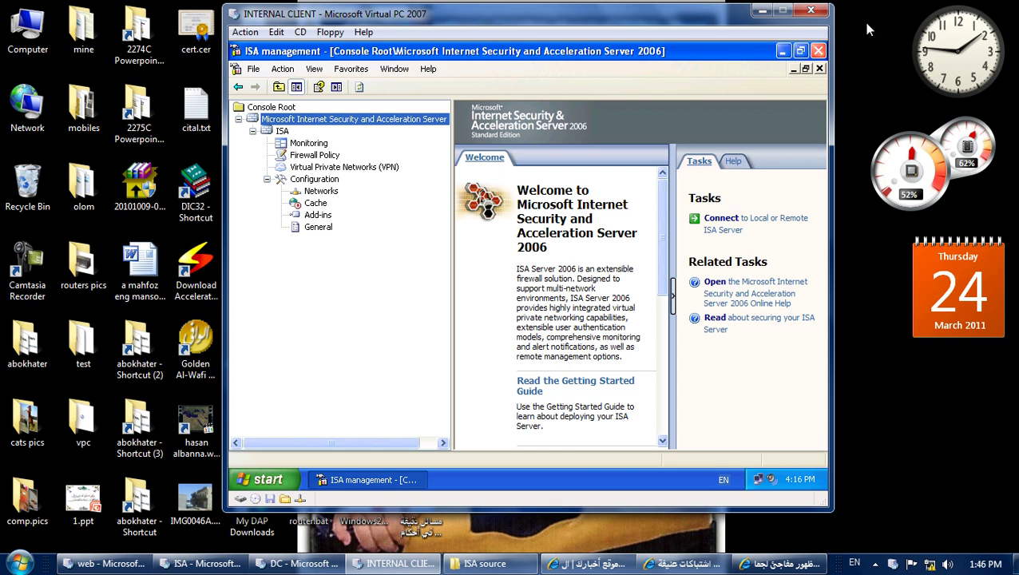
{"action": "left_click", "coordinate": [821, 51]}
{"action": "left_click", "coordinate": [546, 279]}
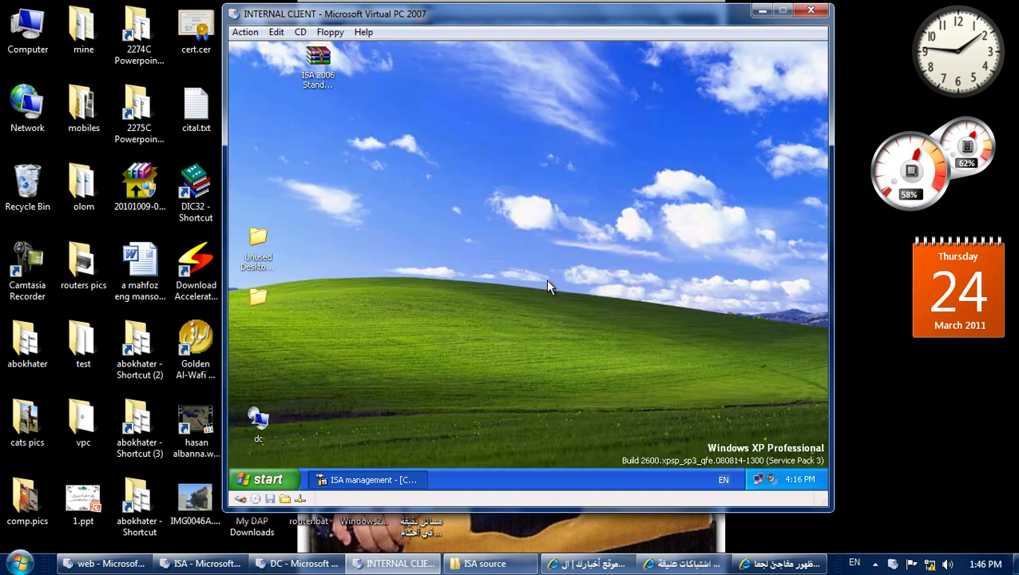
{"action": "left_click", "coordinate": [462, 276]}
{"action": "left_click", "coordinate": [343, 320]}
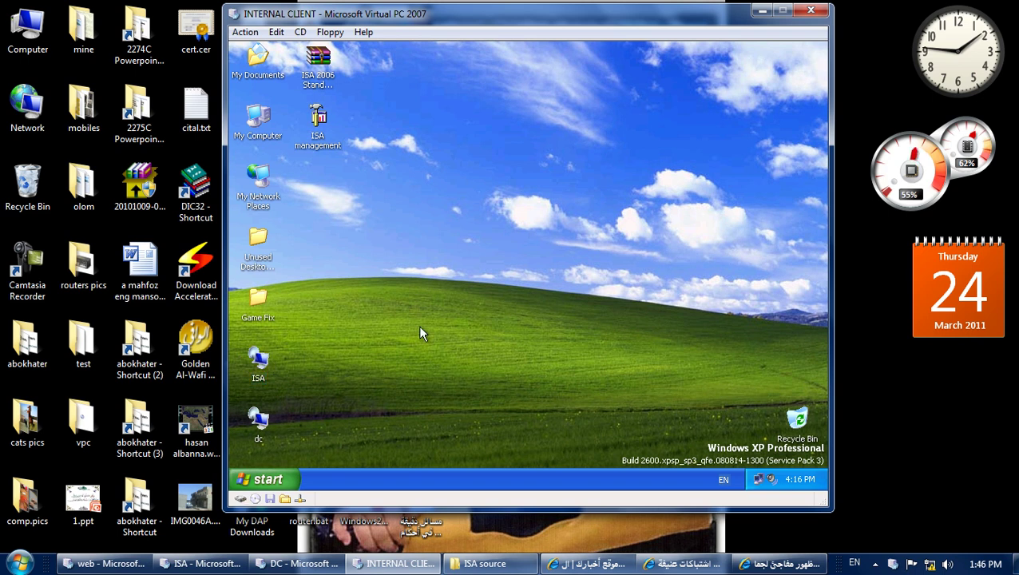
Open the Terminal Server system policy rule and inspect its Remote Management Computers source, which holds internal.islam.com.
{"action": "left_click", "coordinate": [204, 564]}
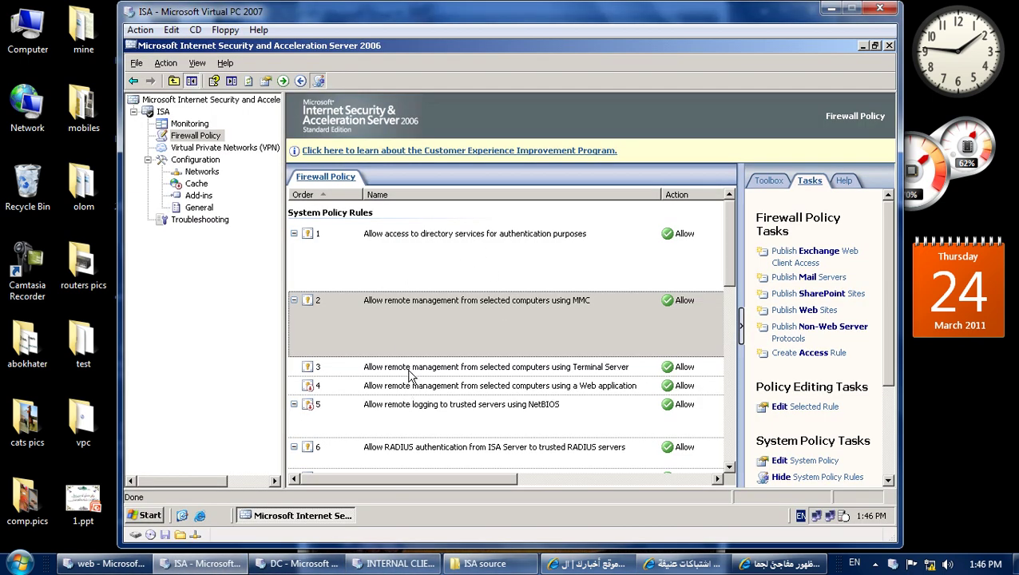
{"action": "left_click", "coordinate": [426, 373]}
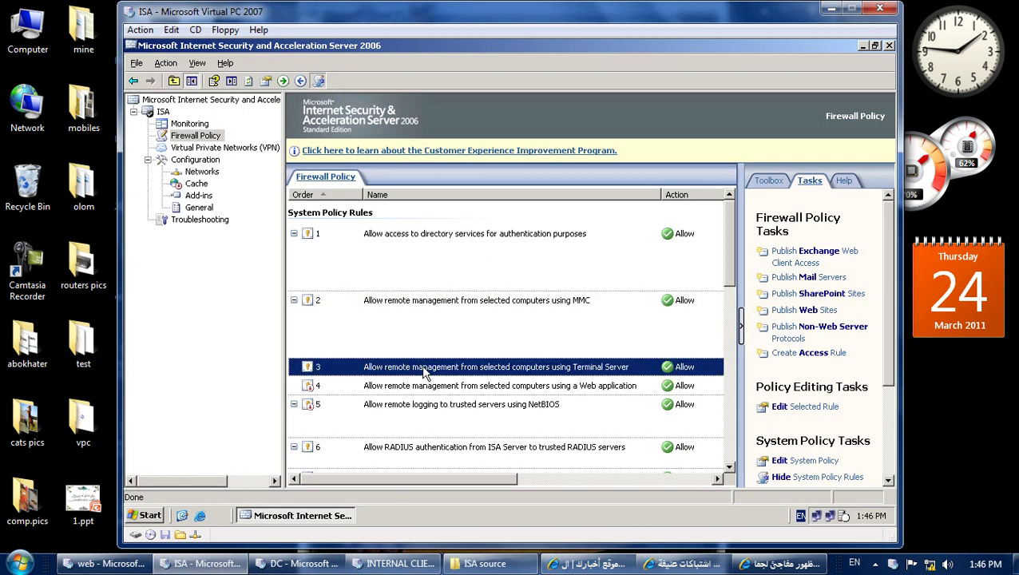
{"action": "double_click", "coordinate": [619, 373]}
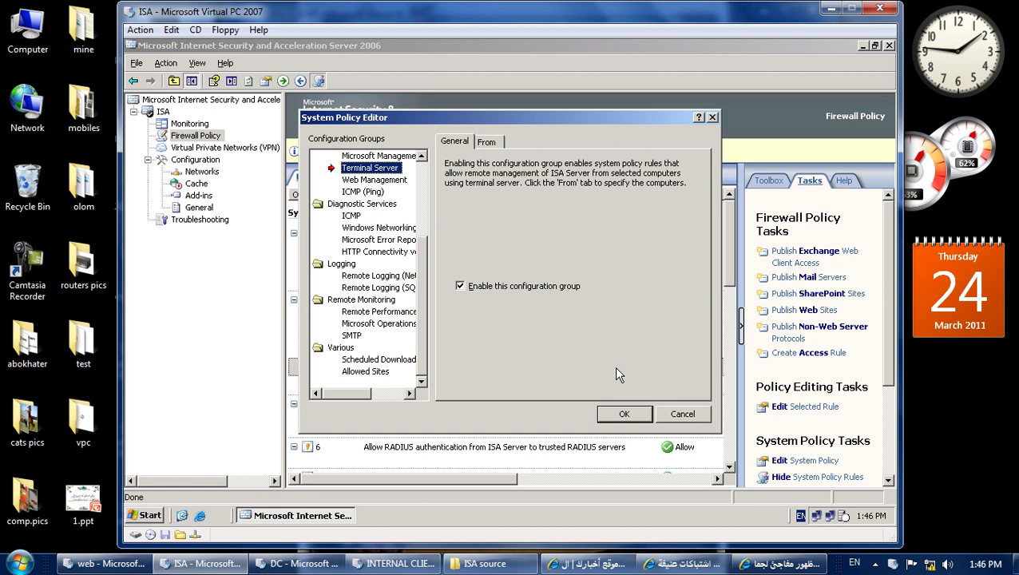
{"action": "left_click", "coordinate": [489, 142]}
{"action": "left_click", "coordinate": [494, 185]}
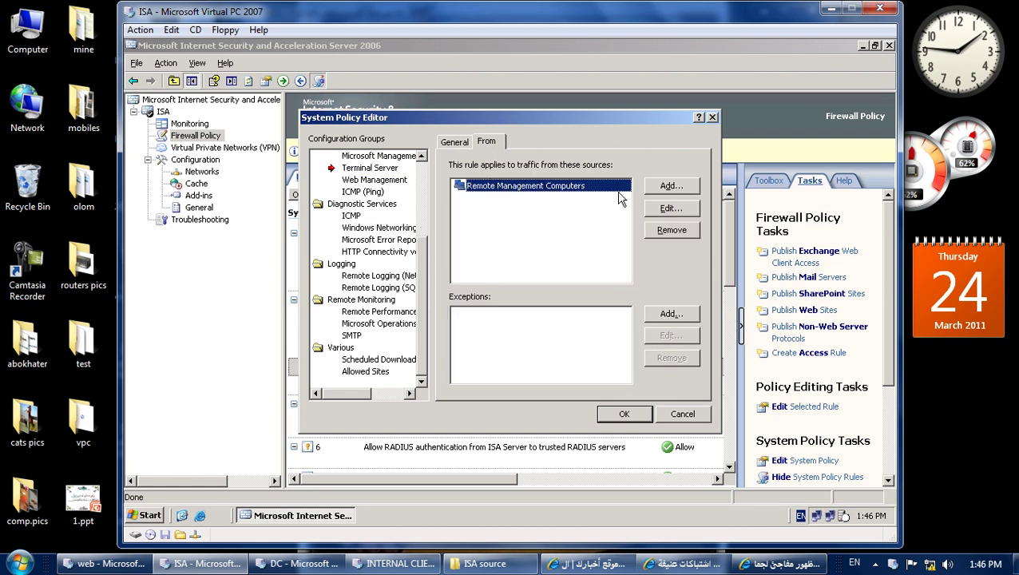
{"action": "left_click", "coordinate": [670, 209]}
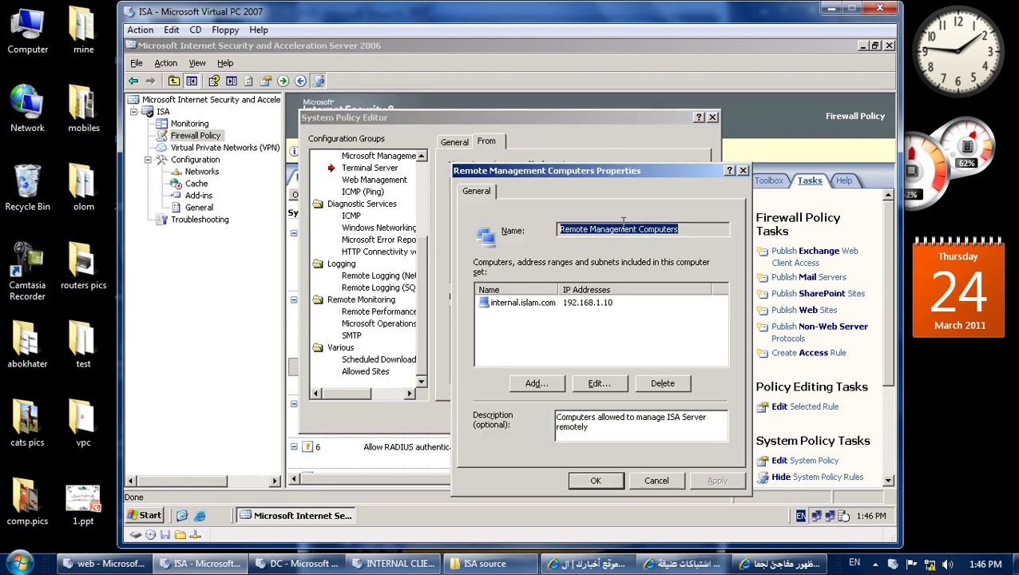
{"action": "left_click", "coordinate": [586, 307]}
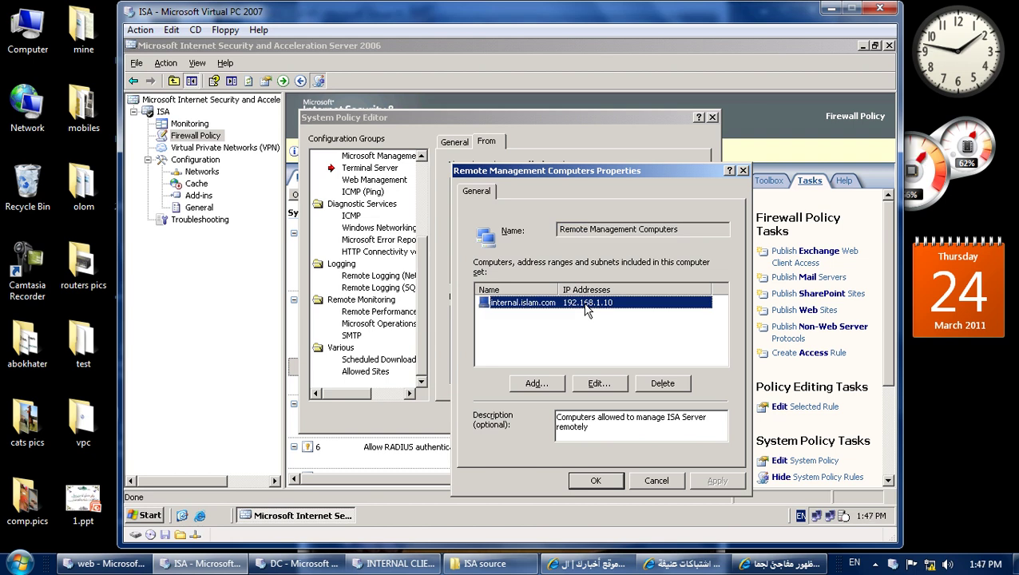
{"action": "left_click", "coordinate": [651, 481]}
Remove Remote Management Computers from the rule's sources and save, accepting the no-sources warning.
{"action": "left_click", "coordinate": [523, 187]}
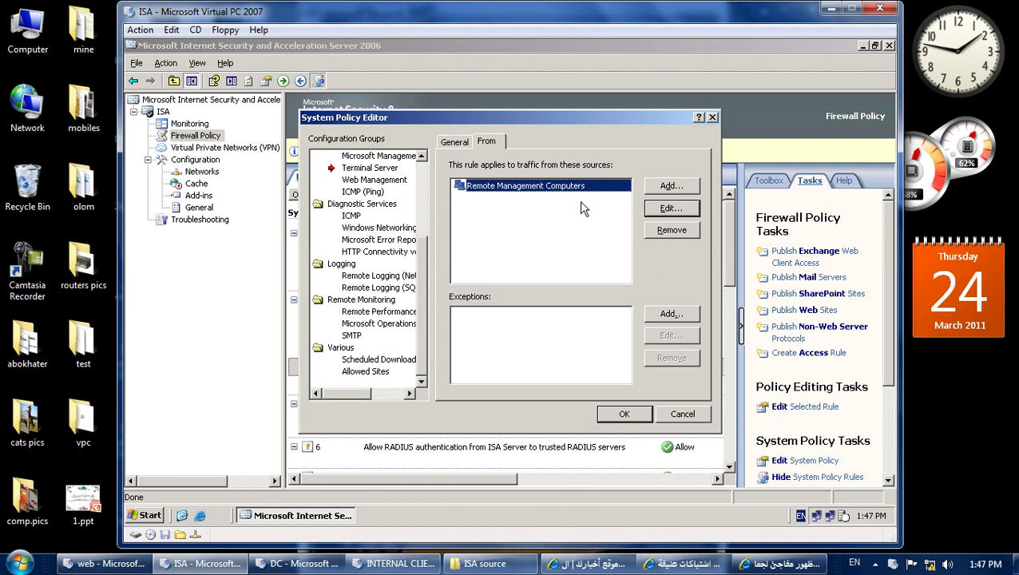
{"action": "left_click", "coordinate": [654, 232]}
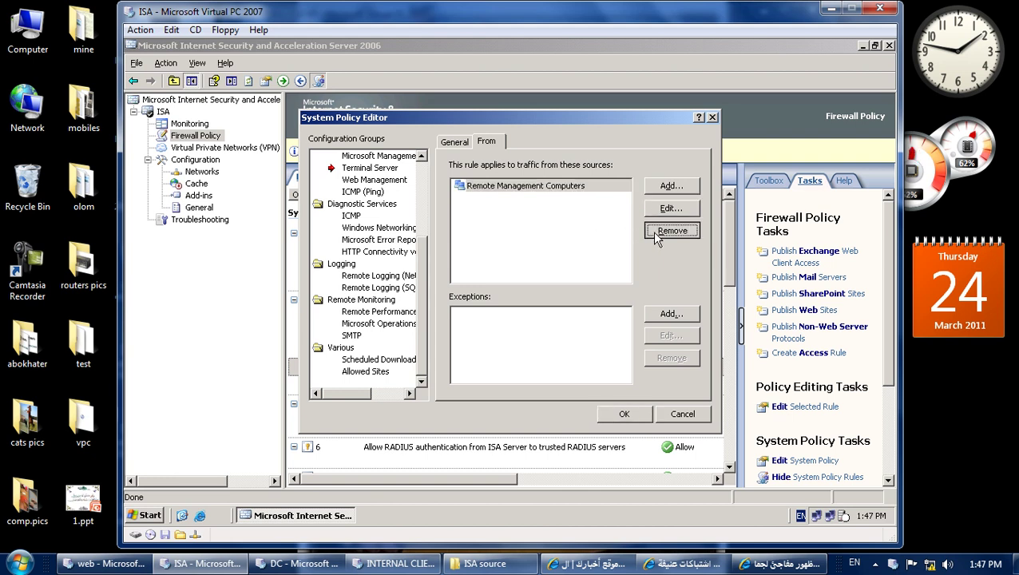
{"action": "left_click", "coordinate": [624, 414]}
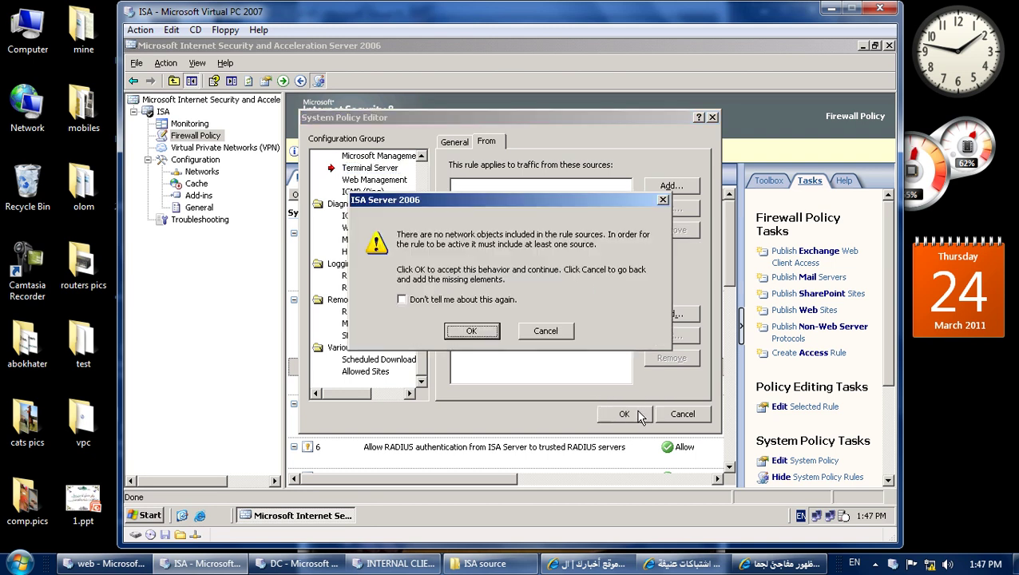
{"action": "left_click", "coordinate": [470, 335]}
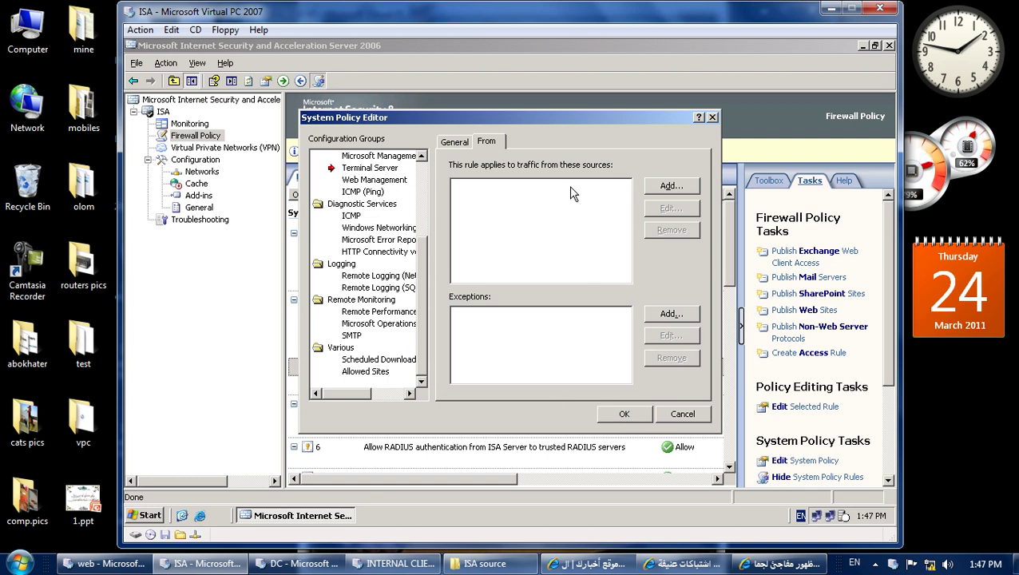
{"action": "key", "text": "Escape"}
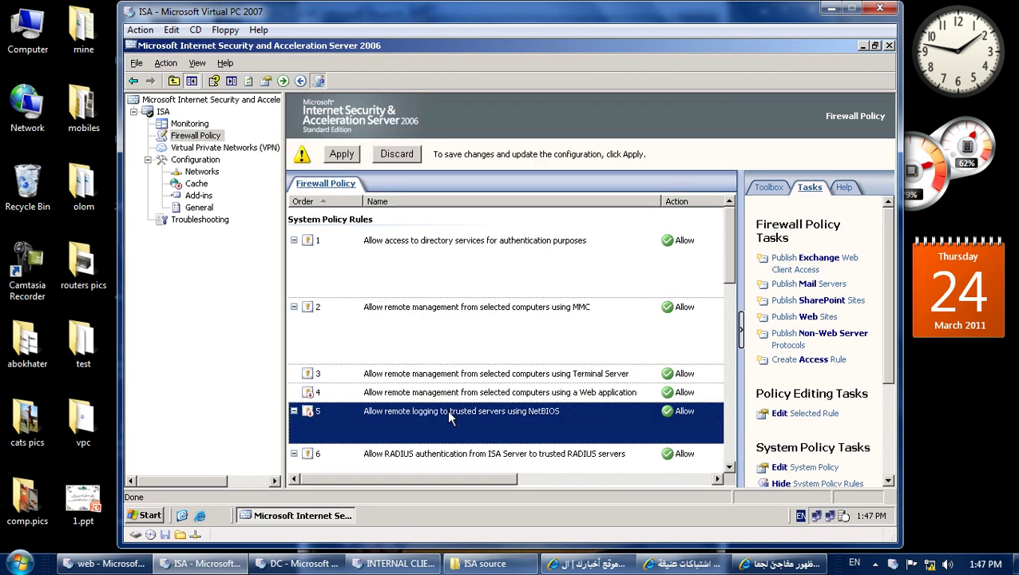
Verify the Terminal Server rule has no sources and review the MMC rule's source computers.
{"action": "double_click", "coordinate": [417, 376]}
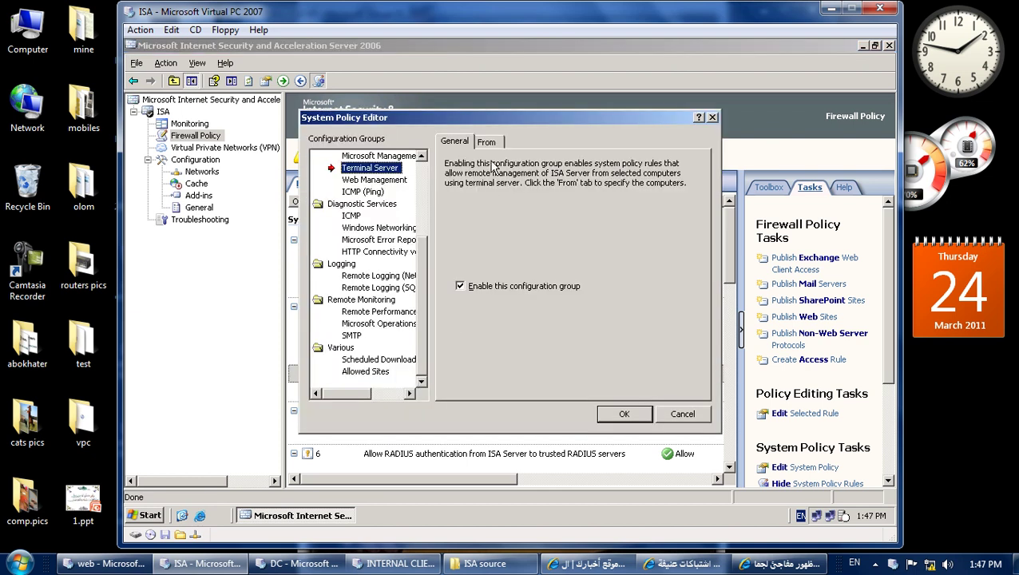
{"action": "left_click", "coordinate": [490, 145]}
{"action": "left_click", "coordinate": [473, 331]}
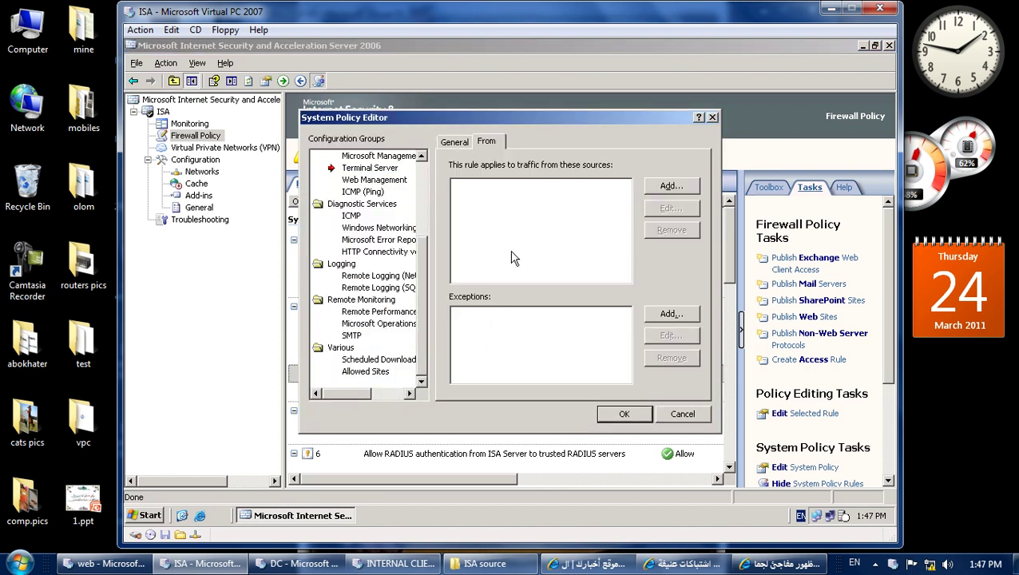
{"action": "left_click", "coordinate": [679, 414]}
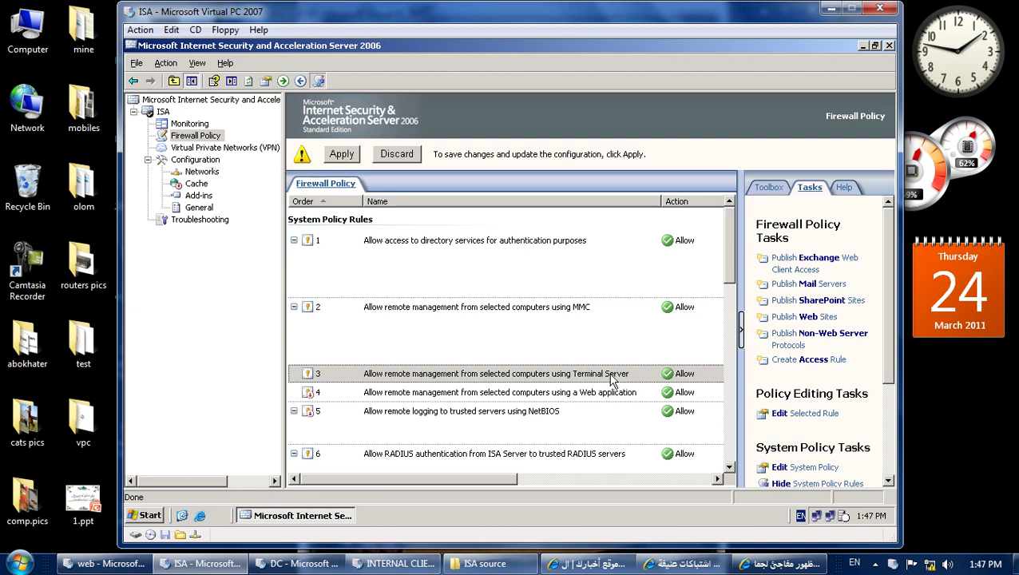
{"action": "double_click", "coordinate": [512, 312]}
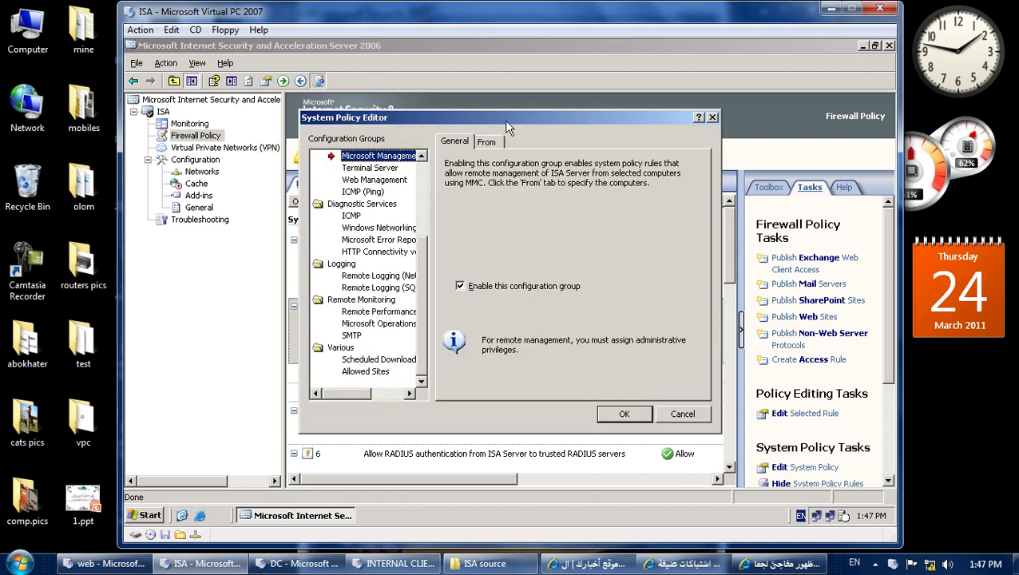
{"action": "left_click", "coordinate": [494, 141]}
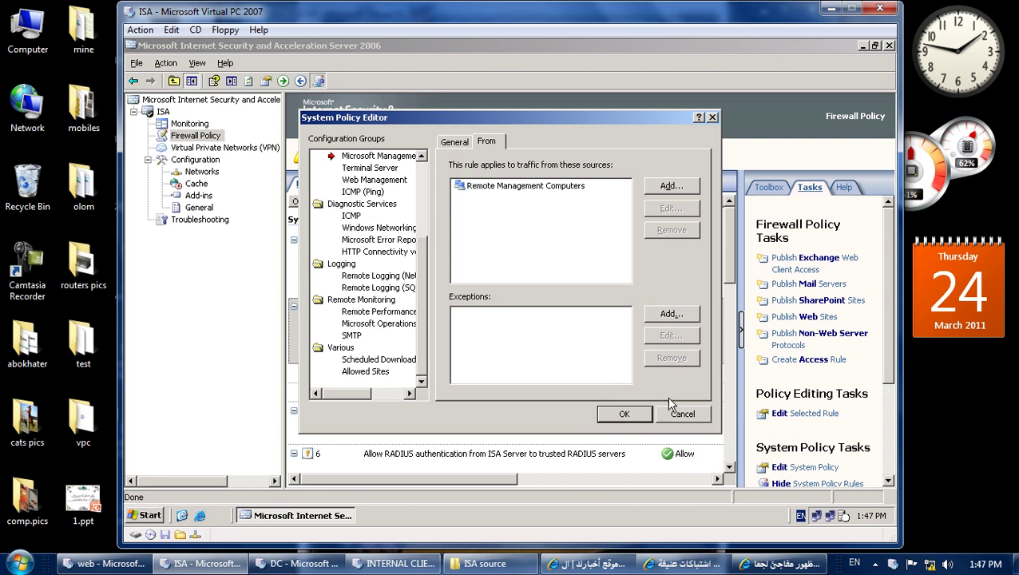
{"action": "left_click", "coordinate": [676, 414]}
Apply the pending configuration changes and switch to the internal client machine.
{"action": "left_click", "coordinate": [344, 155]}
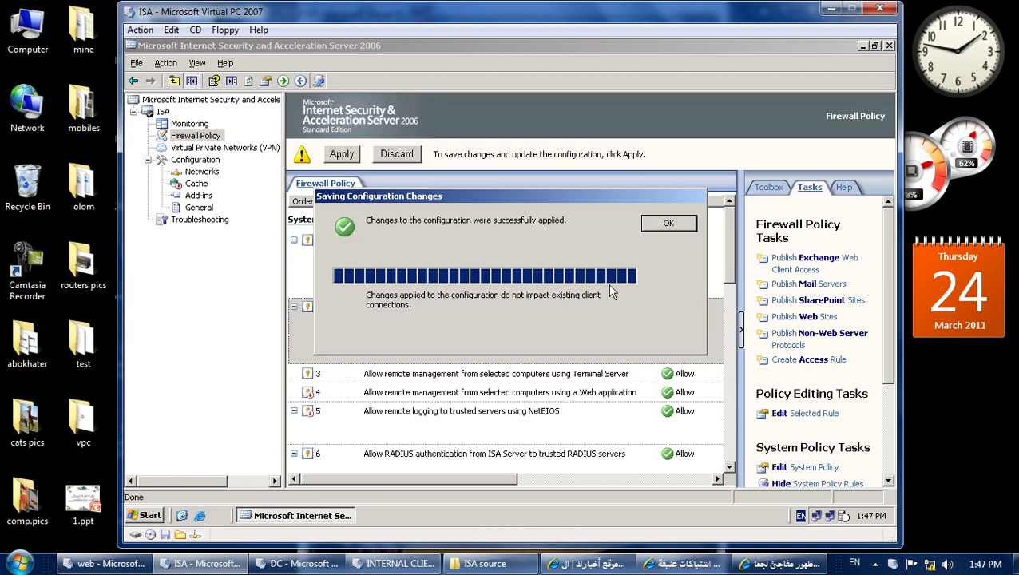
{"action": "left_click", "coordinate": [666, 226]}
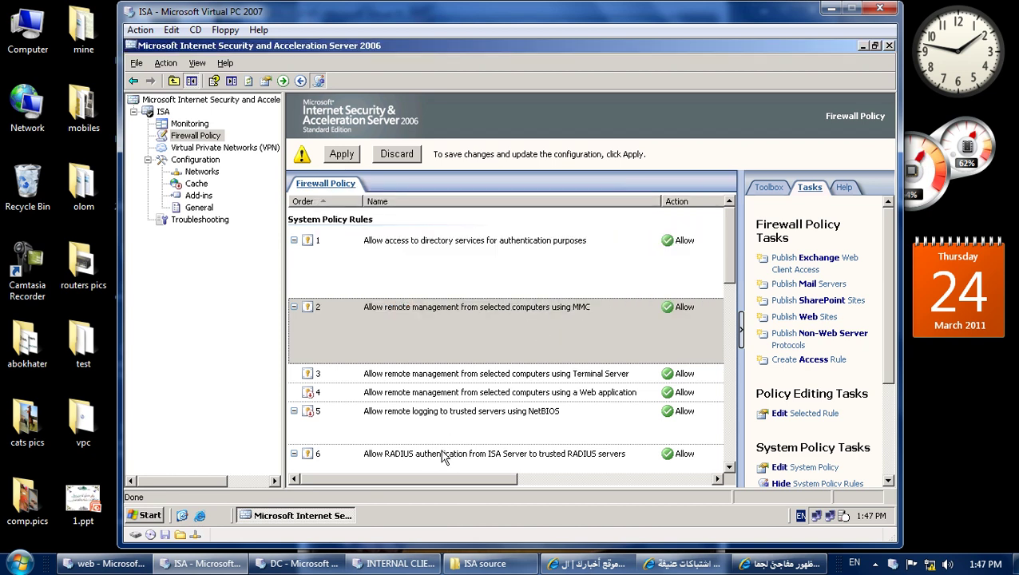
{"action": "left_click", "coordinate": [397, 564]}
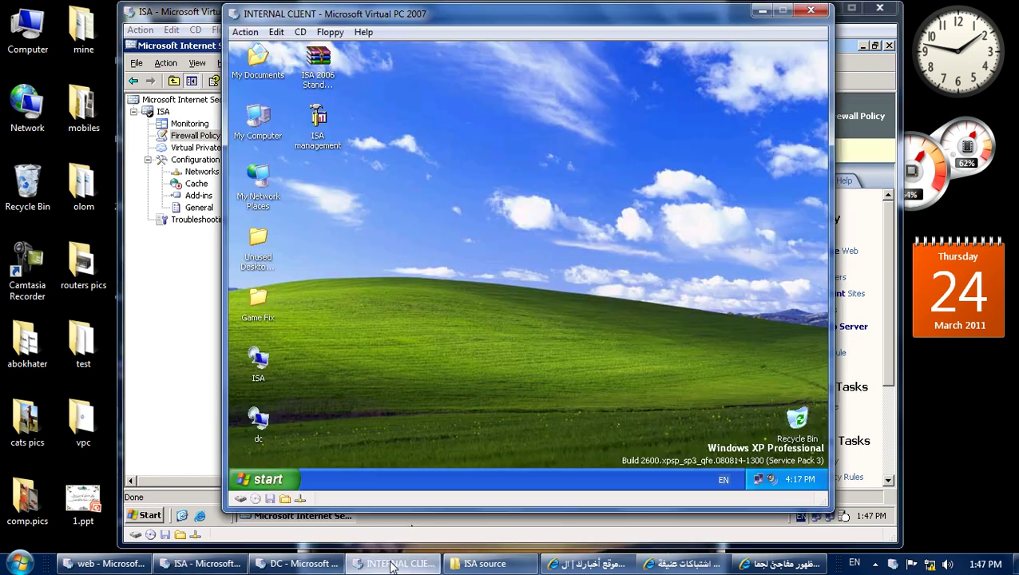
Cancel a Remote Desktop attempt, then connect the client's ISA console to server isa, dismissing the refresh error.
{"action": "double_click", "coordinate": [259, 361]}
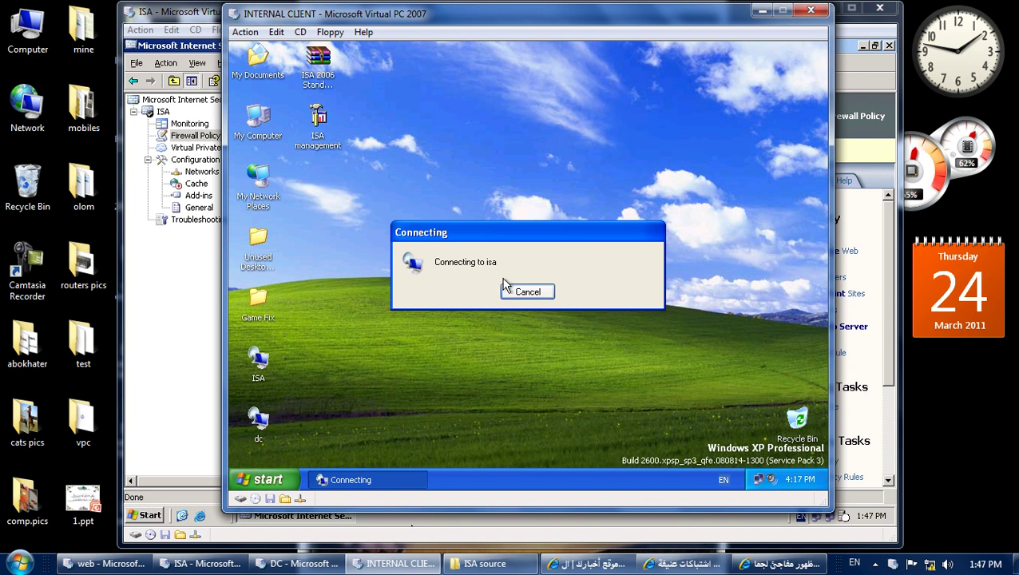
{"action": "left_click", "coordinate": [532, 292]}
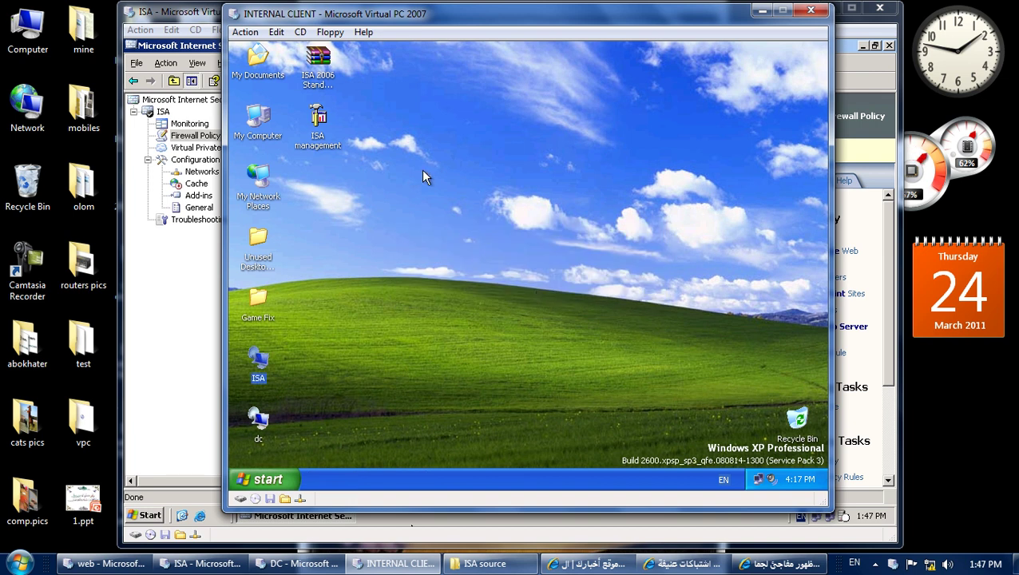
{"action": "double_click", "coordinate": [326, 133]}
{"action": "right_click", "coordinate": [314, 120]}
{"action": "left_click", "coordinate": [352, 146]}
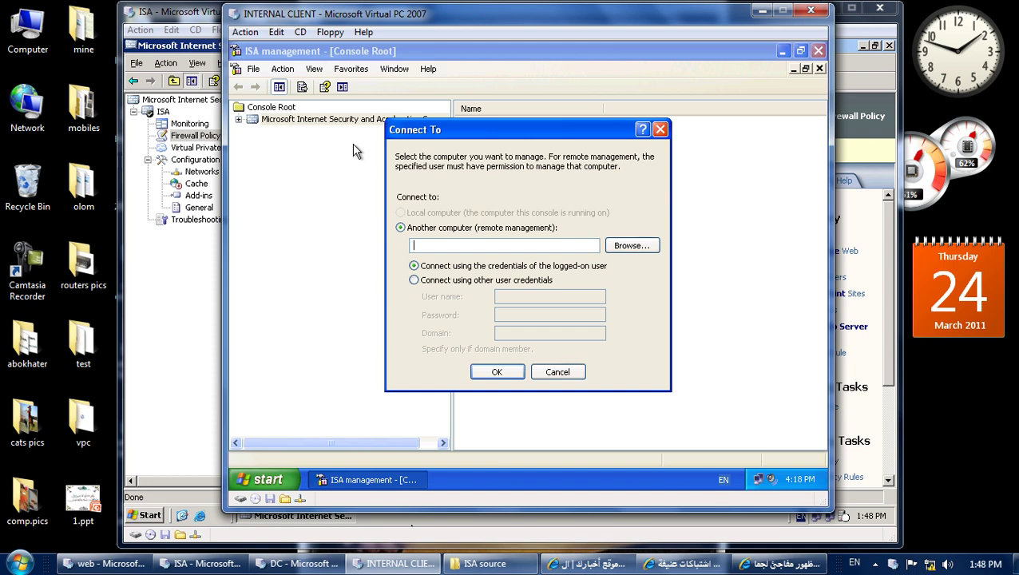
{"action": "key", "text": "Return"}
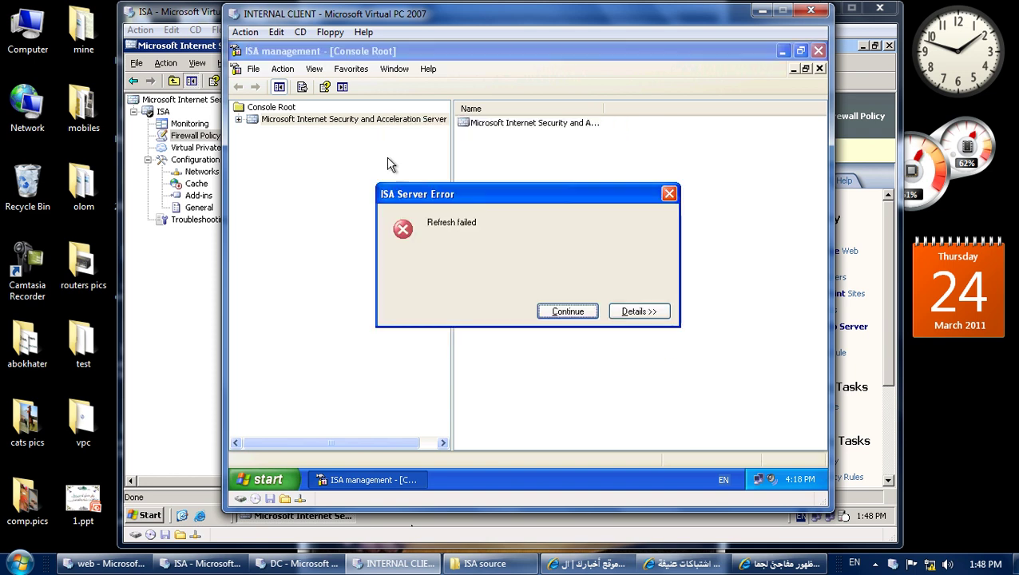
{"action": "left_click", "coordinate": [546, 311]}
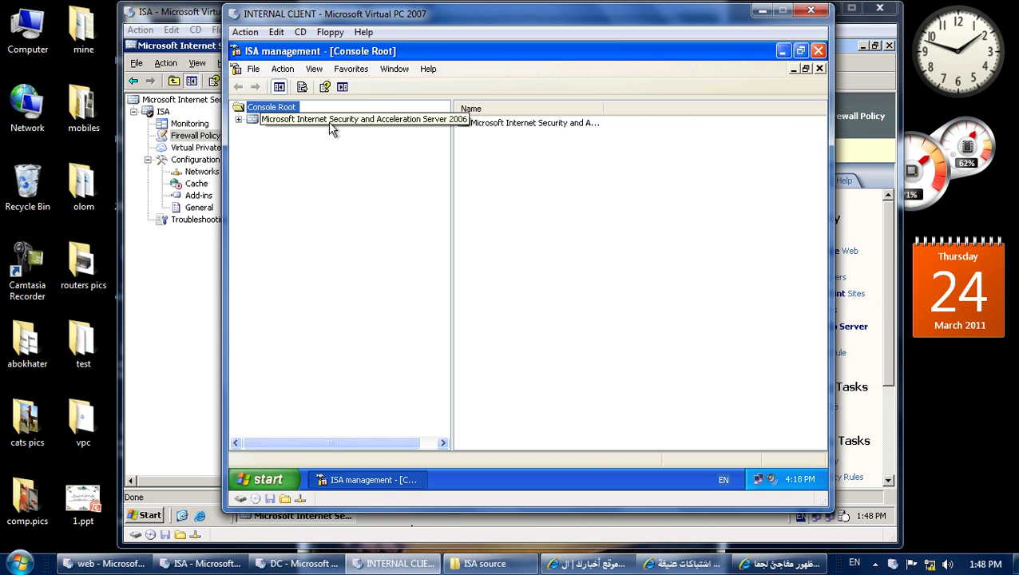
Reconnect the console to isa and expand the remote server's Configuration section.
{"action": "left_click", "coordinate": [292, 125]}
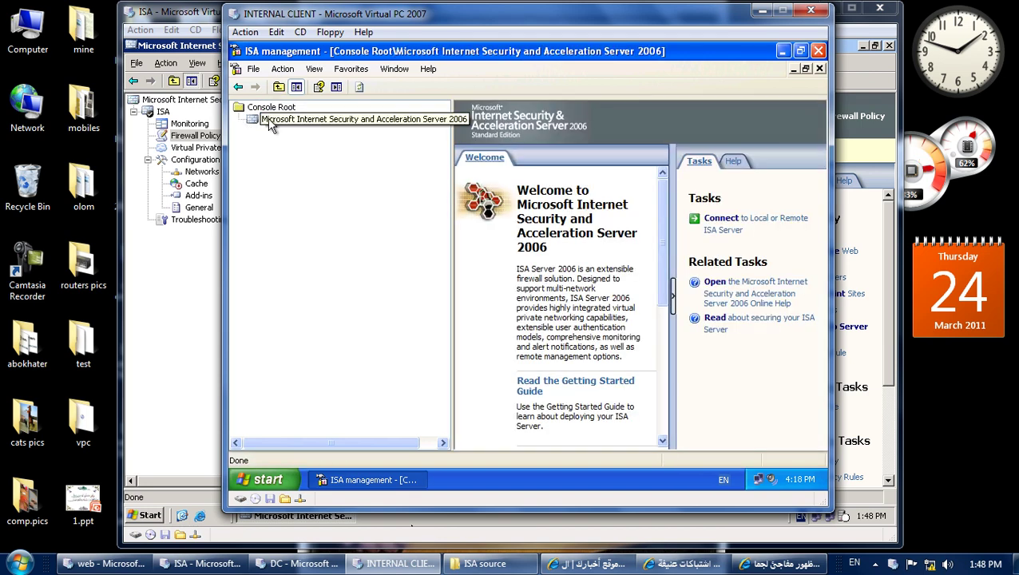
{"action": "right_click", "coordinate": [268, 119]}
{"action": "left_click", "coordinate": [328, 145]}
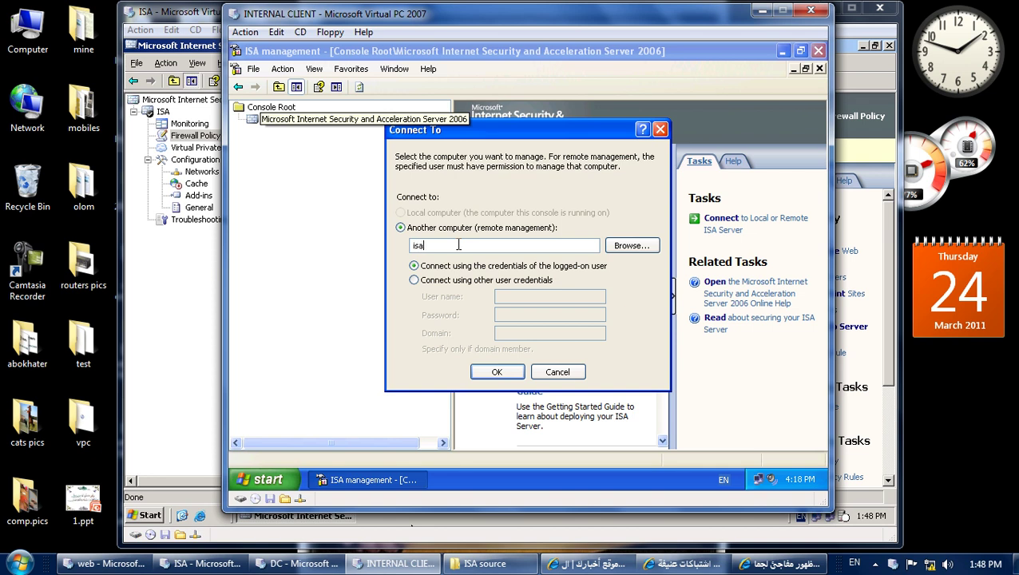
{"action": "key", "text": "Return"}
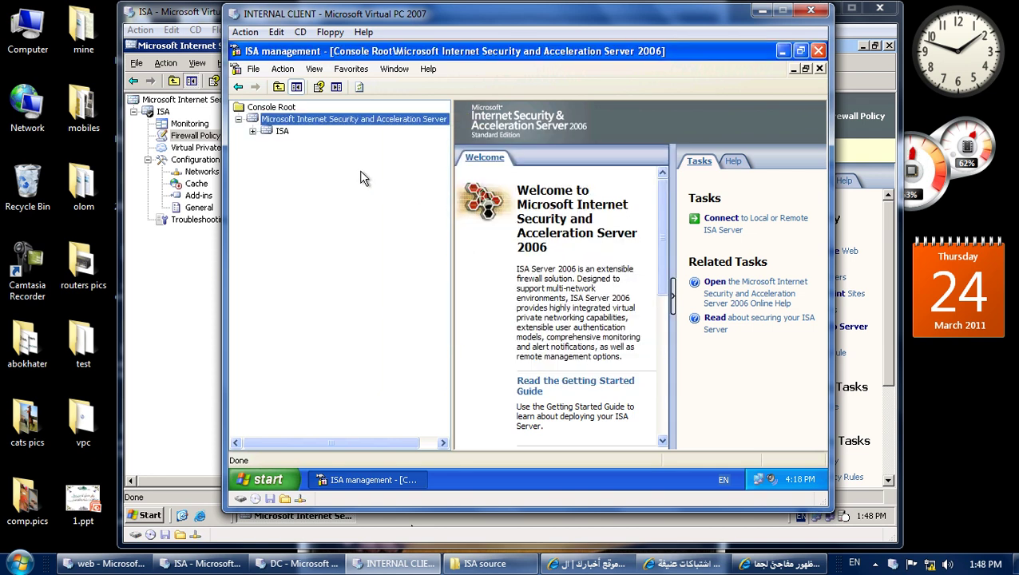
{"action": "left_click", "coordinate": [252, 131]}
{"action": "left_click", "coordinate": [266, 179]}
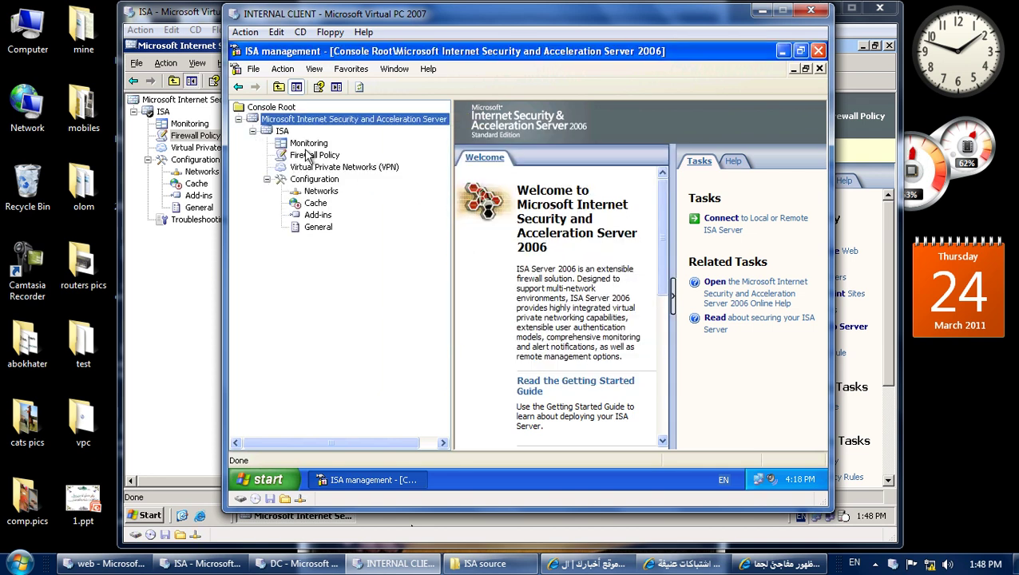
Close the client's ISA management console without saving its settings.
{"action": "right_click", "coordinate": [605, 53]}
{"action": "left_click", "coordinate": [643, 138]}
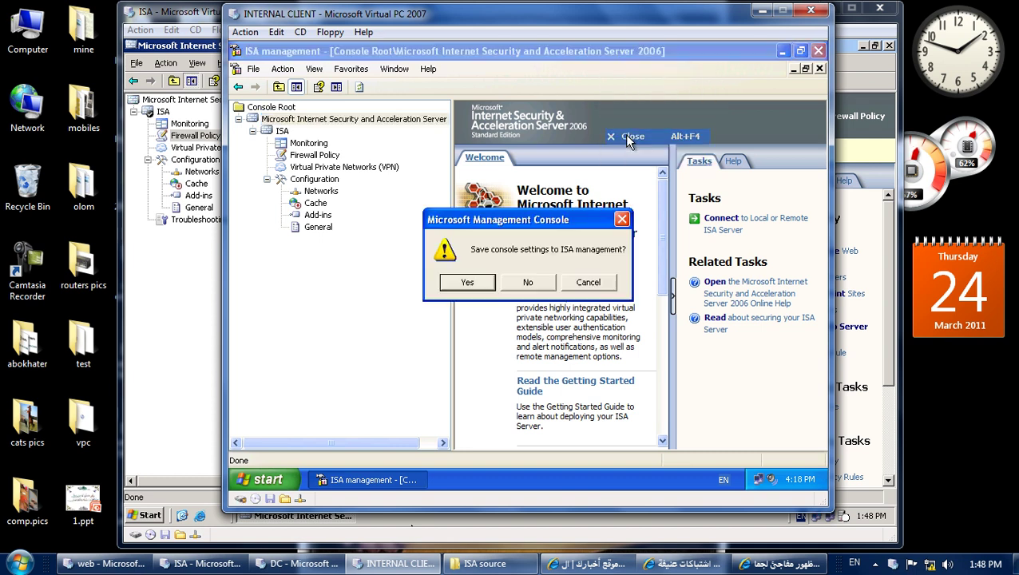
{"action": "left_click", "coordinate": [529, 282]}
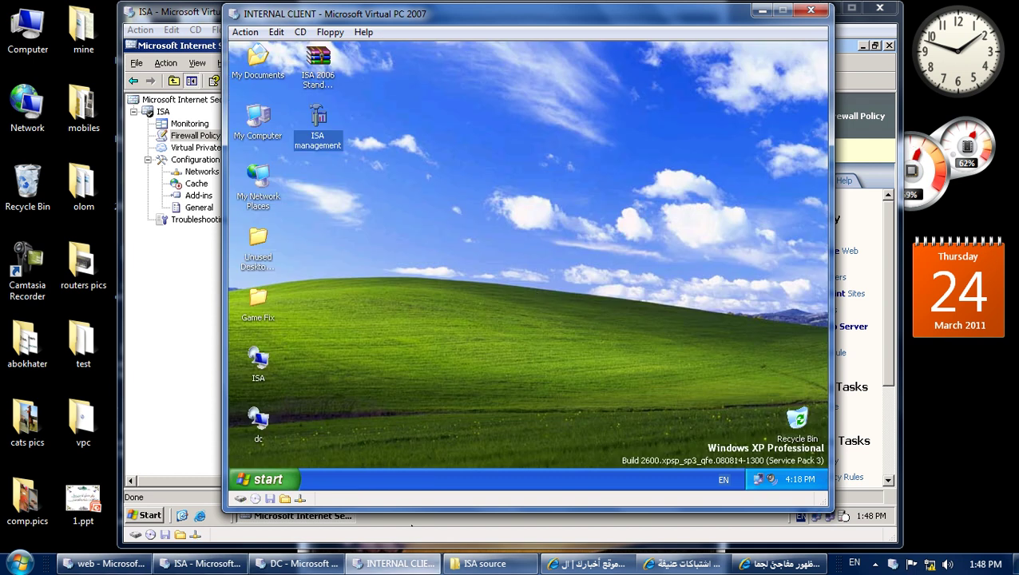
Back on the ISA server, open the Terminal Server remote management rule.
{"action": "left_click", "coordinate": [203, 564]}
{"action": "left_click", "coordinate": [430, 372]}
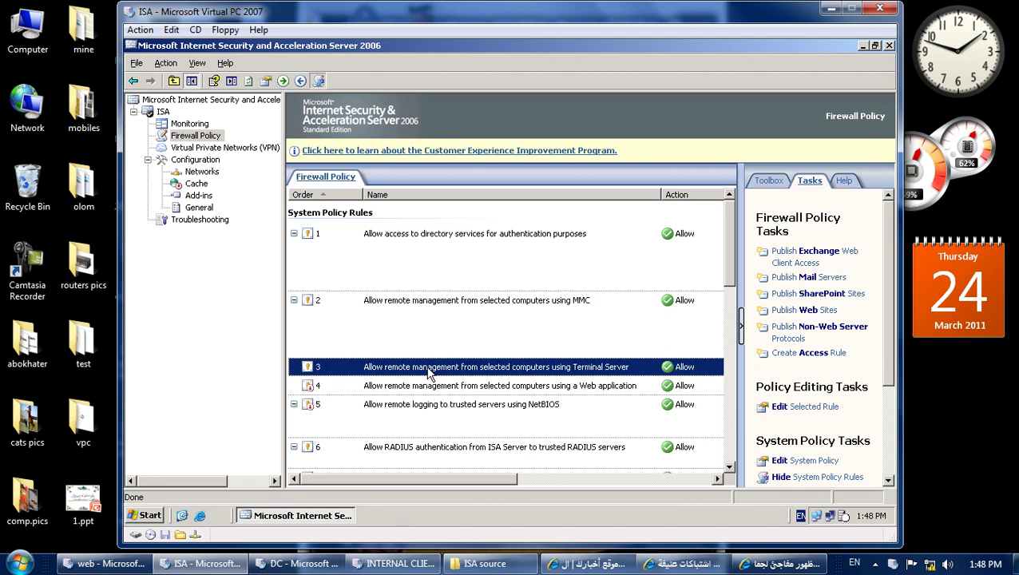
{"action": "double_click", "coordinate": [430, 372]}
Add the Remote Management Computers computer set as the Terminal Server rule's source.
{"action": "left_click", "coordinate": [486, 142]}
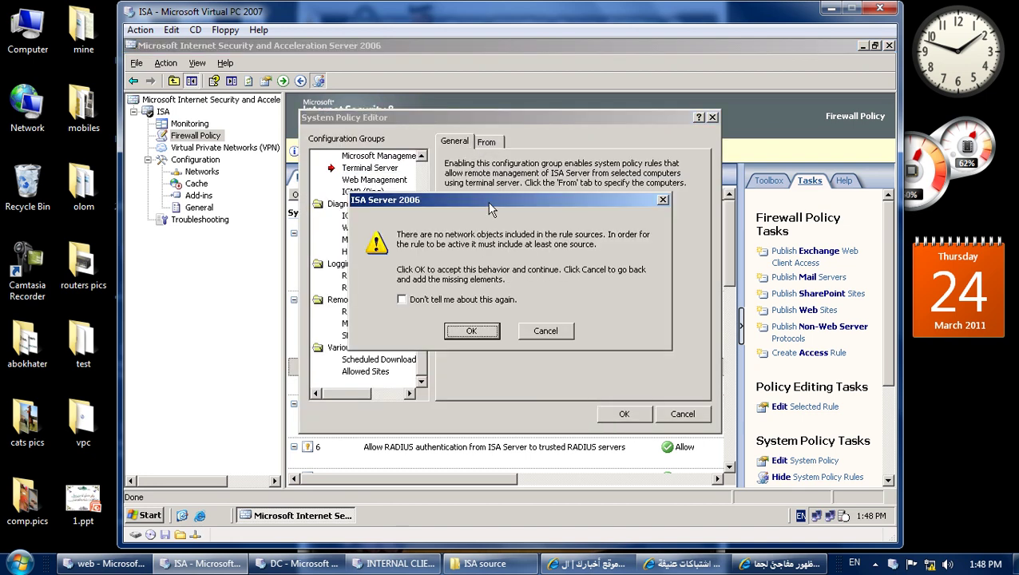
{"action": "left_click", "coordinate": [466, 330]}
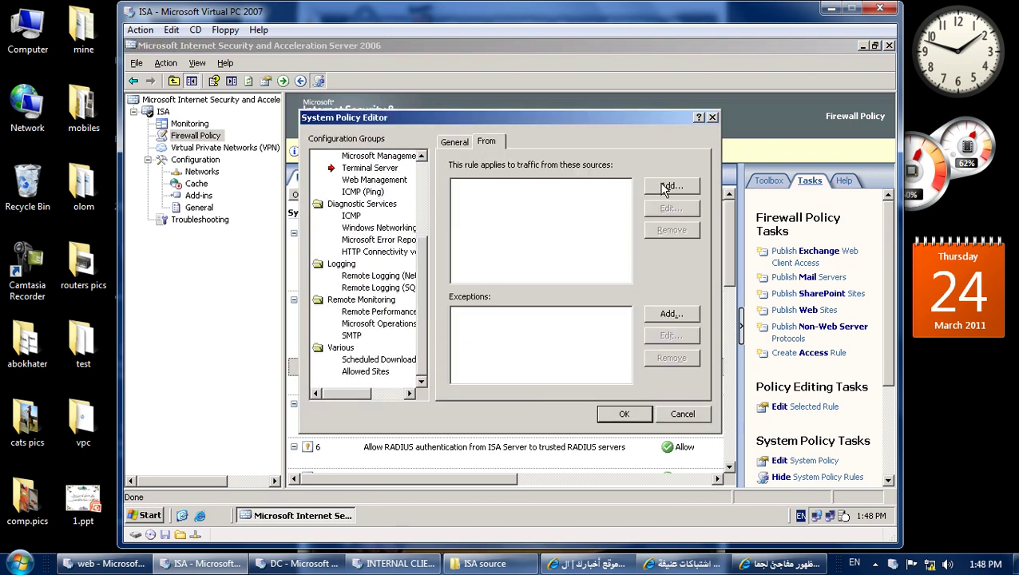
{"action": "left_click", "coordinate": [660, 187]}
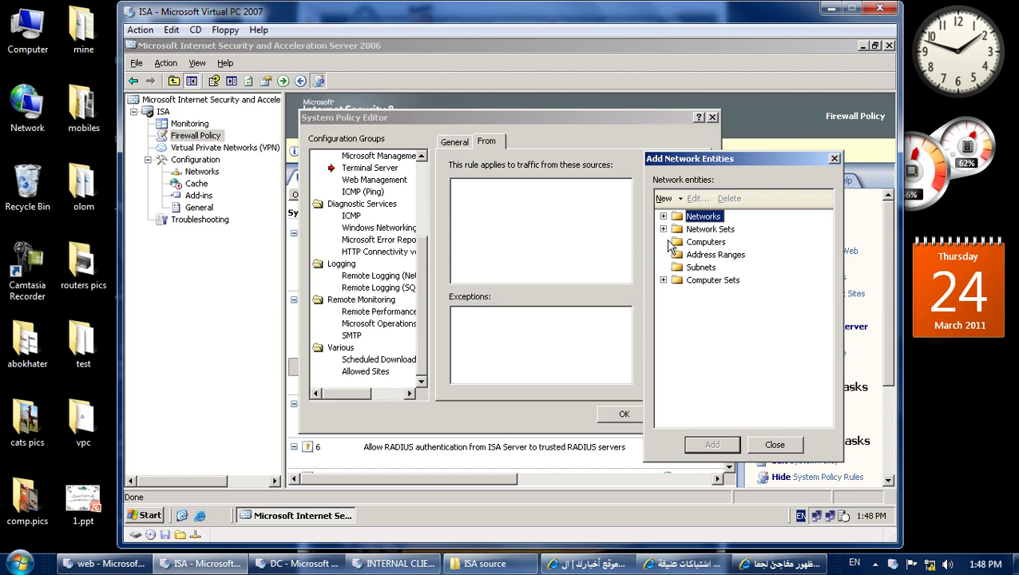
{"action": "left_click", "coordinate": [664, 229]}
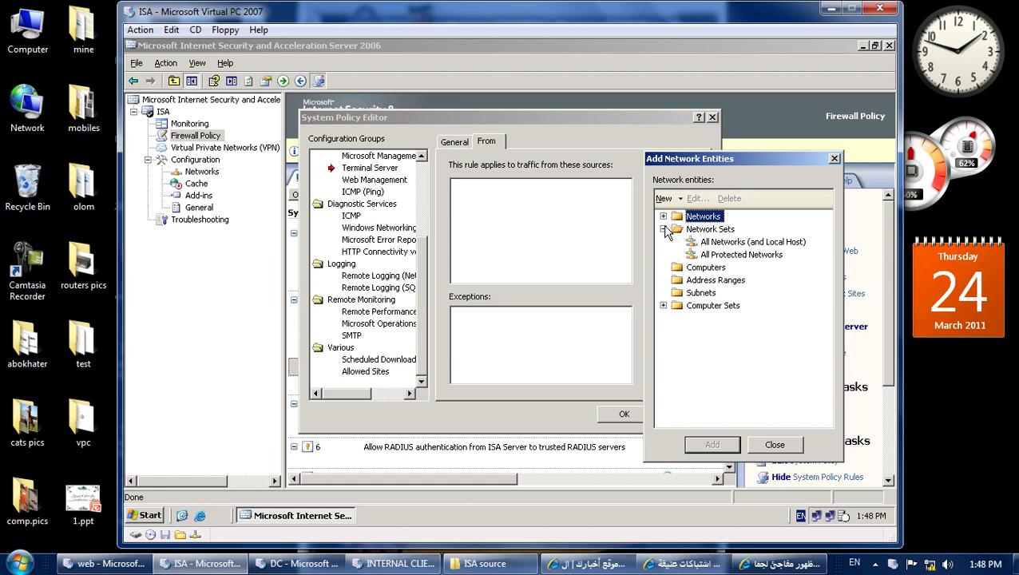
{"action": "left_click", "coordinate": [664, 217]}
{"action": "left_click", "coordinate": [664, 217]}
{"action": "left_click", "coordinate": [664, 229]}
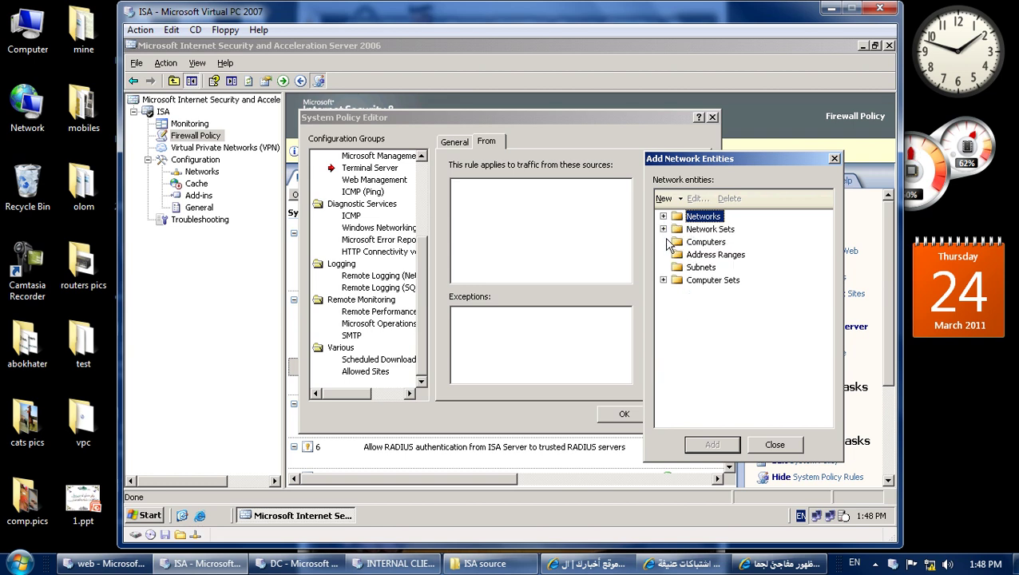
{"action": "left_click", "coordinate": [664, 281]}
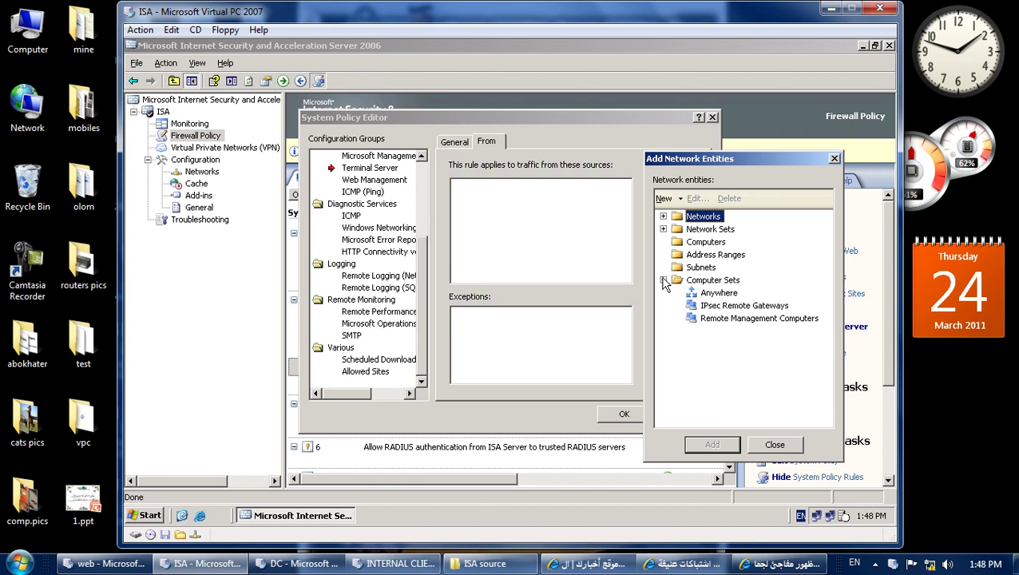
{"action": "left_click", "coordinate": [716, 320]}
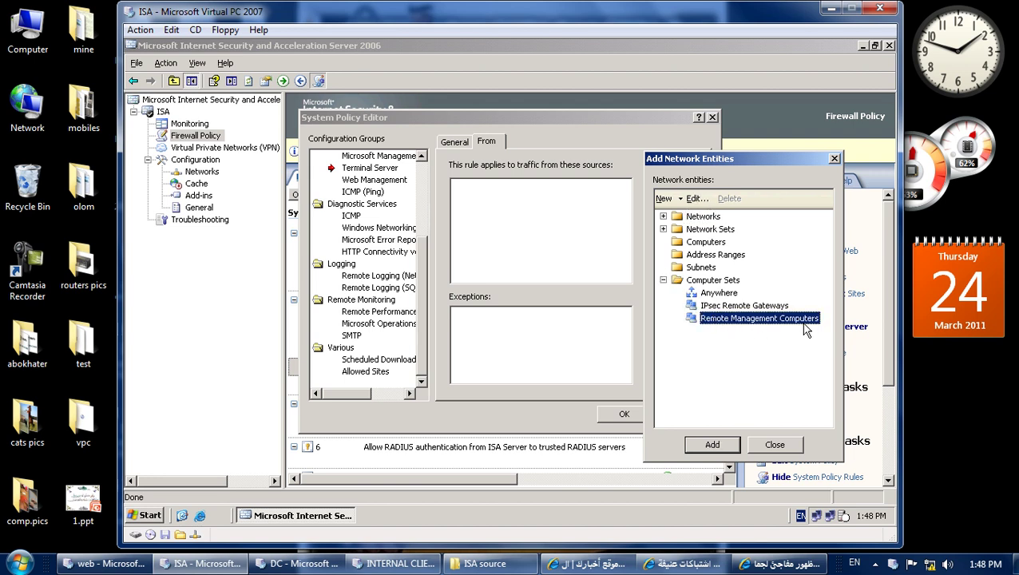
{"action": "left_click", "coordinate": [710, 445]}
{"action": "left_click", "coordinate": [771, 445]}
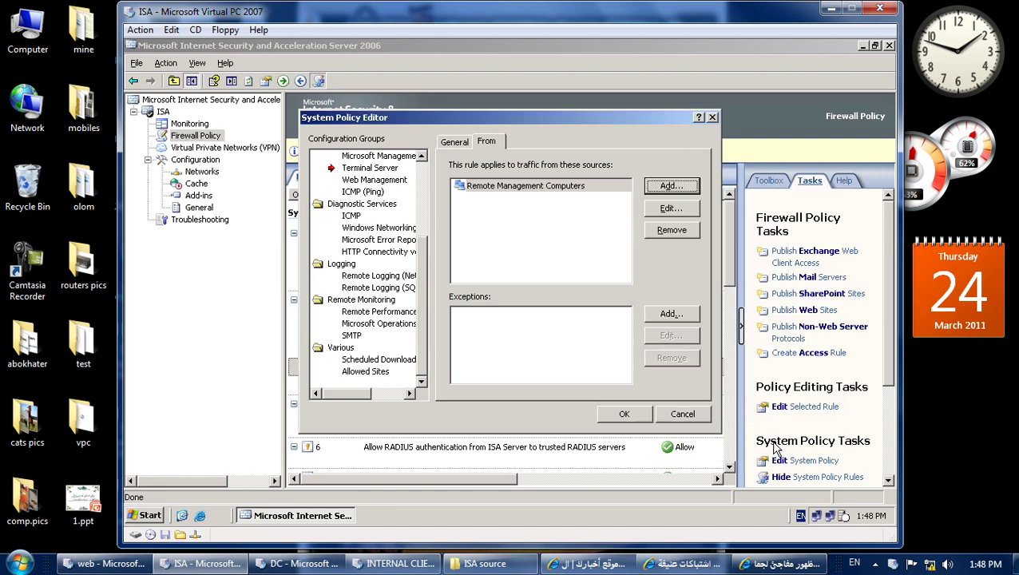
Save the system policy edit and apply the configuration changes to the server.
{"action": "left_click", "coordinate": [636, 418]}
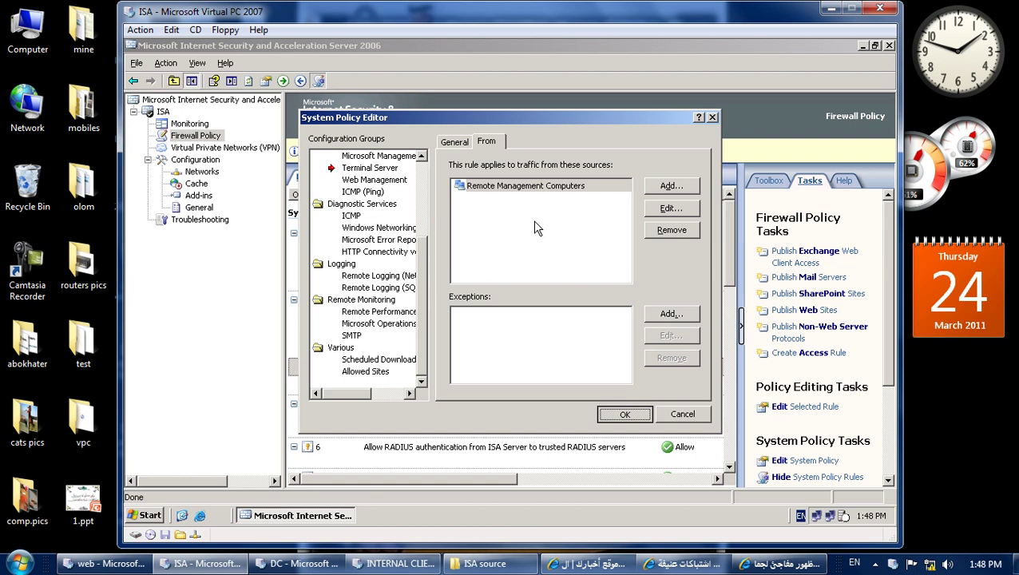
{"action": "key", "text": "Return"}
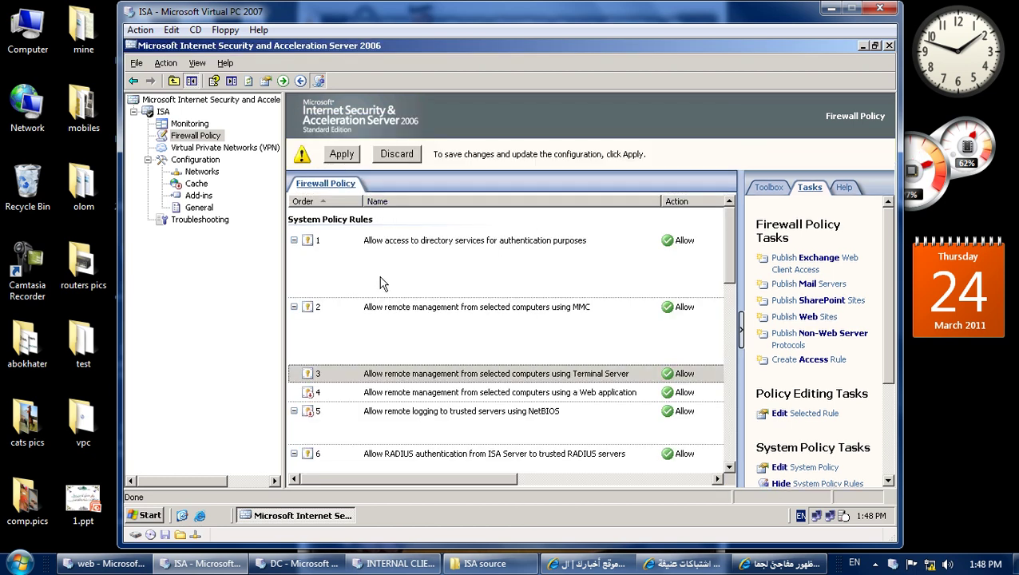
{"action": "left_click", "coordinate": [351, 155]}
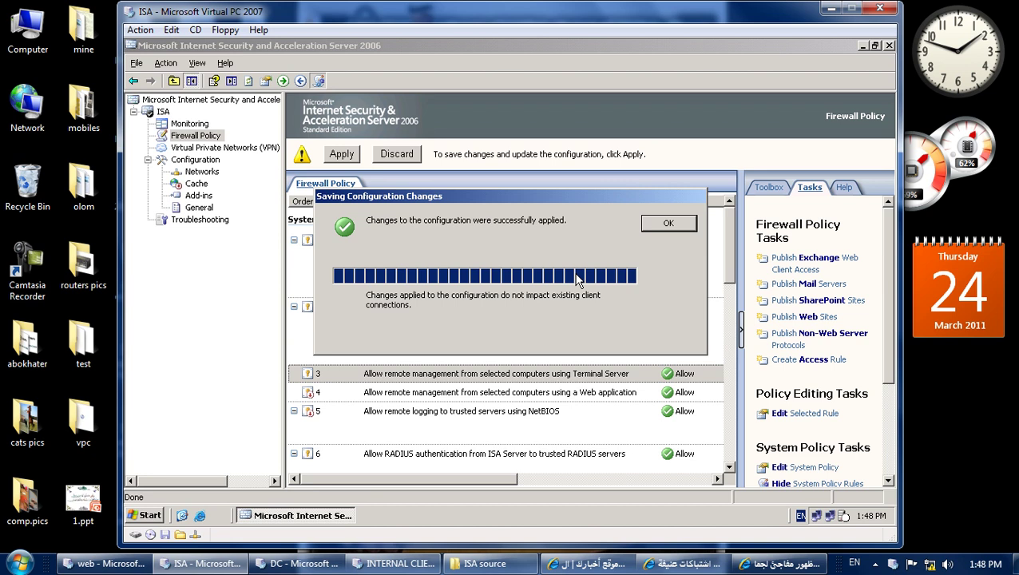
{"action": "left_click", "coordinate": [651, 223]}
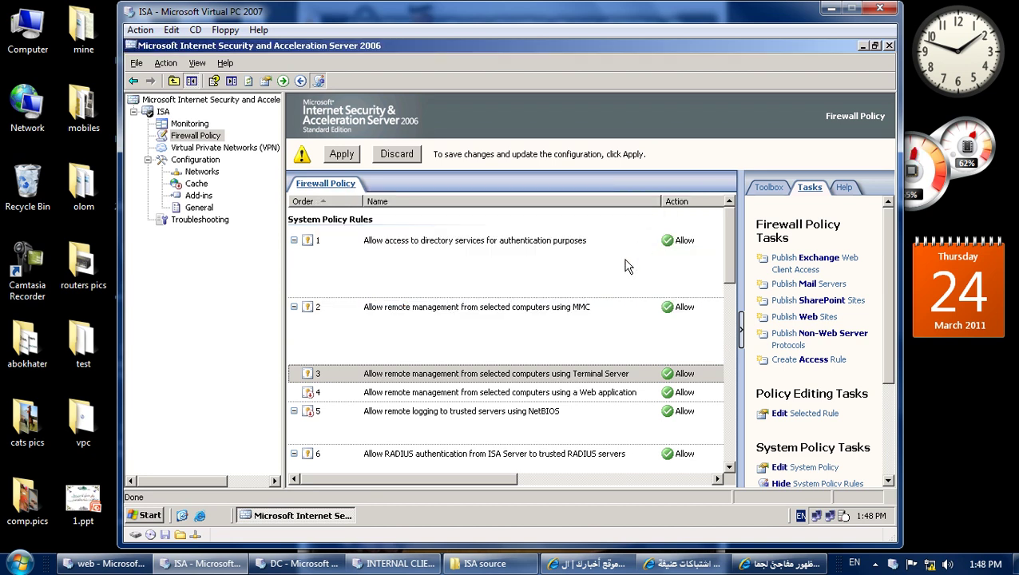
Remove the internal client computer from the Remote Management Computers set and save the policy.
{"action": "left_click", "coordinate": [391, 369]}
{"action": "double_click", "coordinate": [392, 370]}
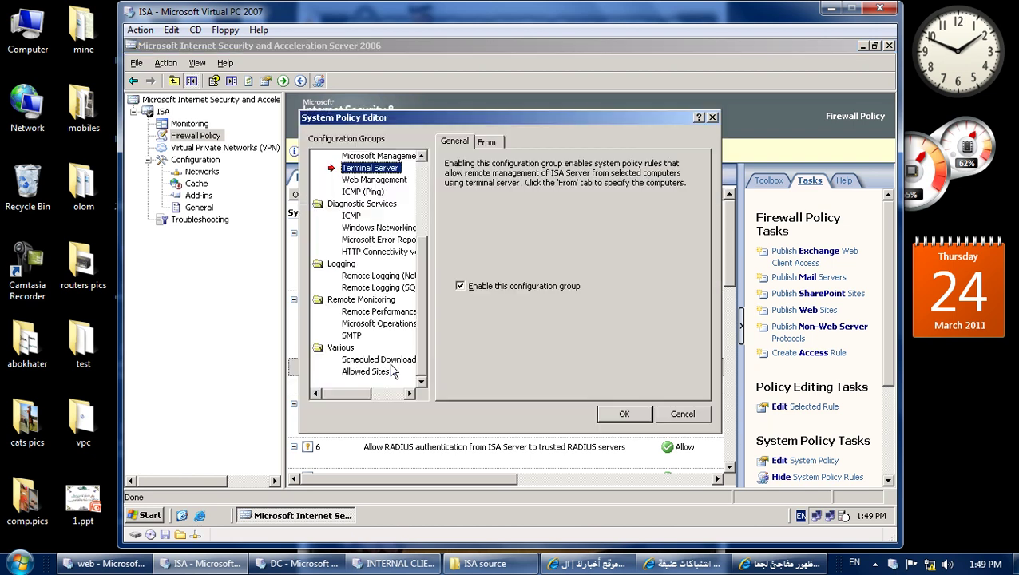
{"action": "left_click", "coordinate": [487, 142]}
{"action": "double_click", "coordinate": [517, 185]}
{"action": "left_click", "coordinate": [531, 303]}
{"action": "left_click", "coordinate": [651, 383]}
{"action": "left_click", "coordinate": [717, 480]}
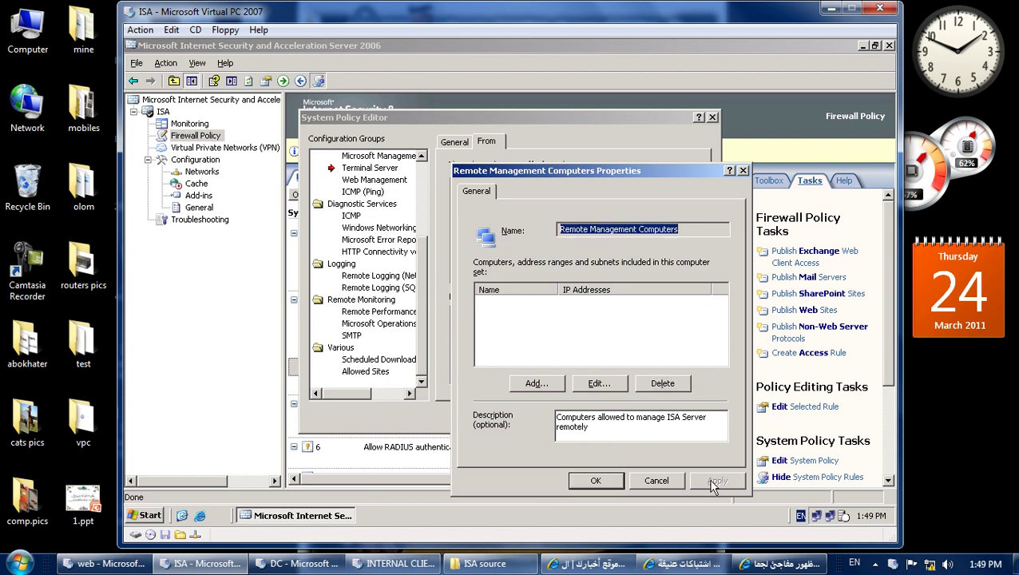
{"action": "left_click", "coordinate": [606, 481]}
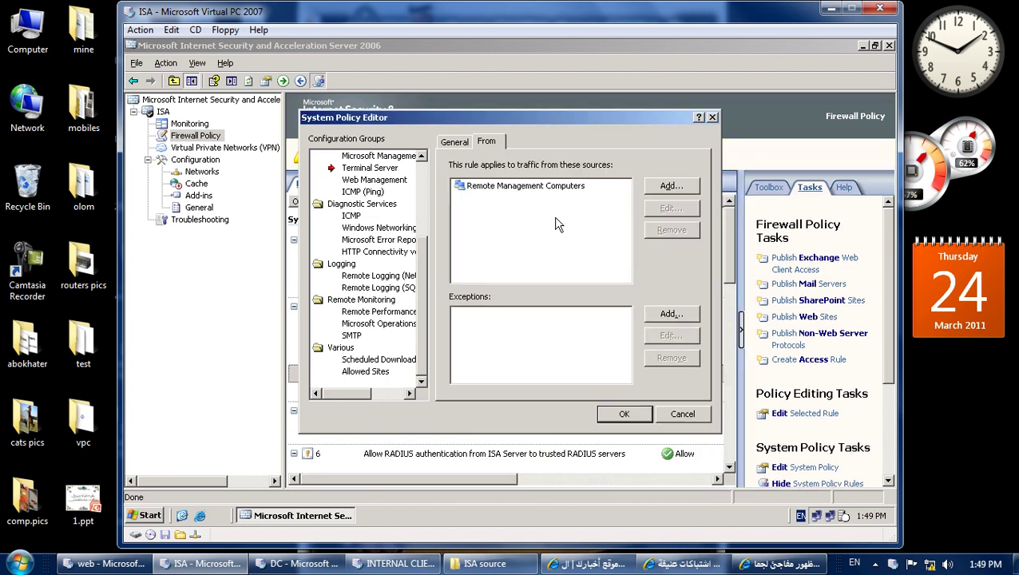
{"action": "left_click", "coordinate": [624, 416]}
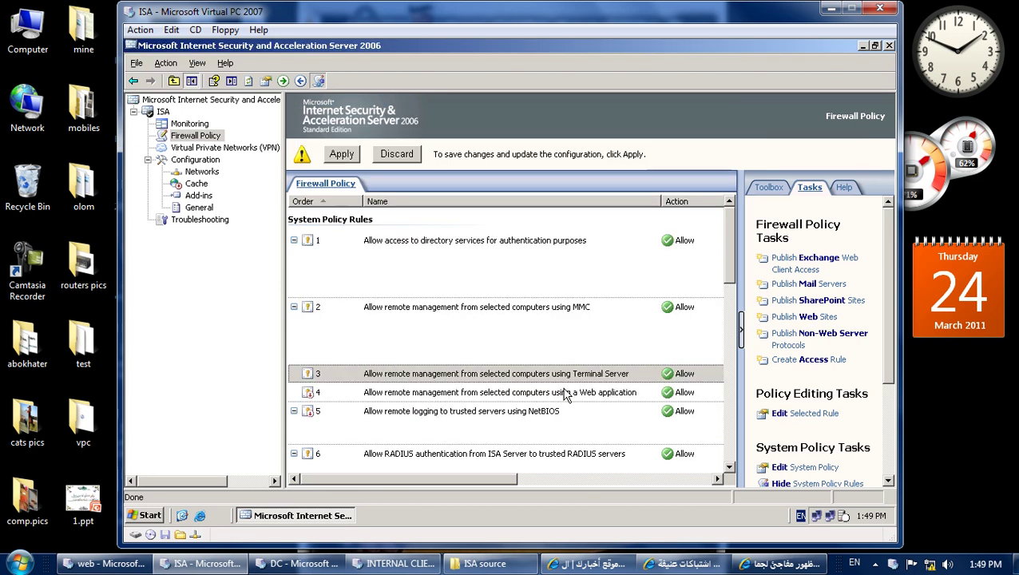
Open the MMC remote management rule and inspect its Remote Management Computers source set.
{"action": "double_click", "coordinate": [446, 333]}
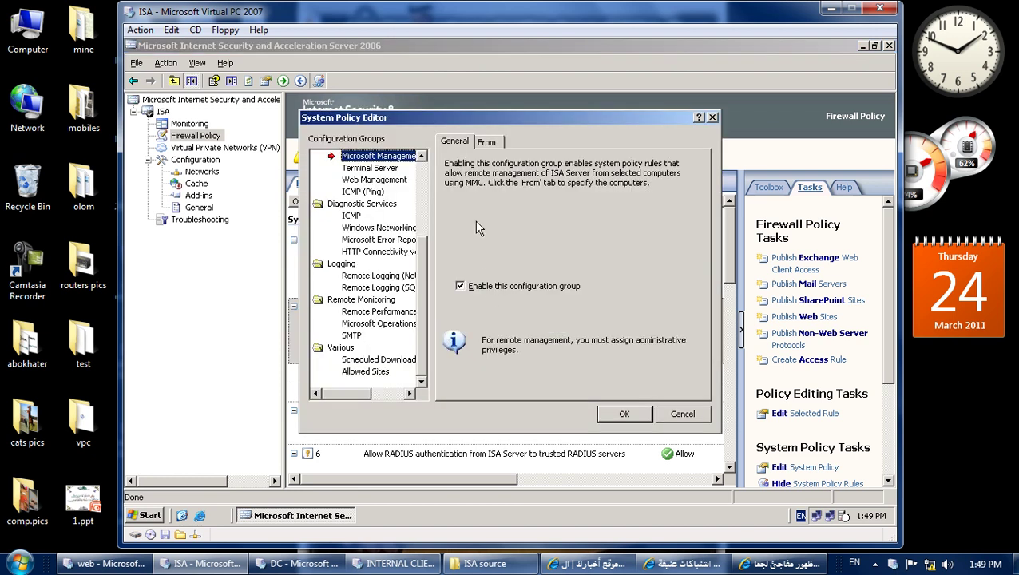
{"action": "left_click", "coordinate": [494, 141]}
{"action": "double_click", "coordinate": [496, 187]}
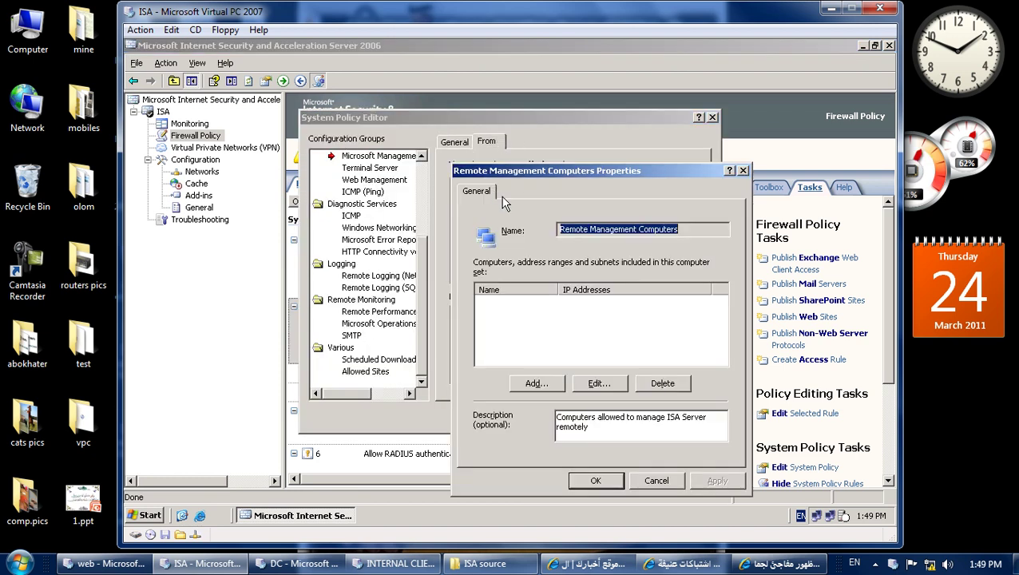
{"action": "left_click", "coordinate": [657, 480]}
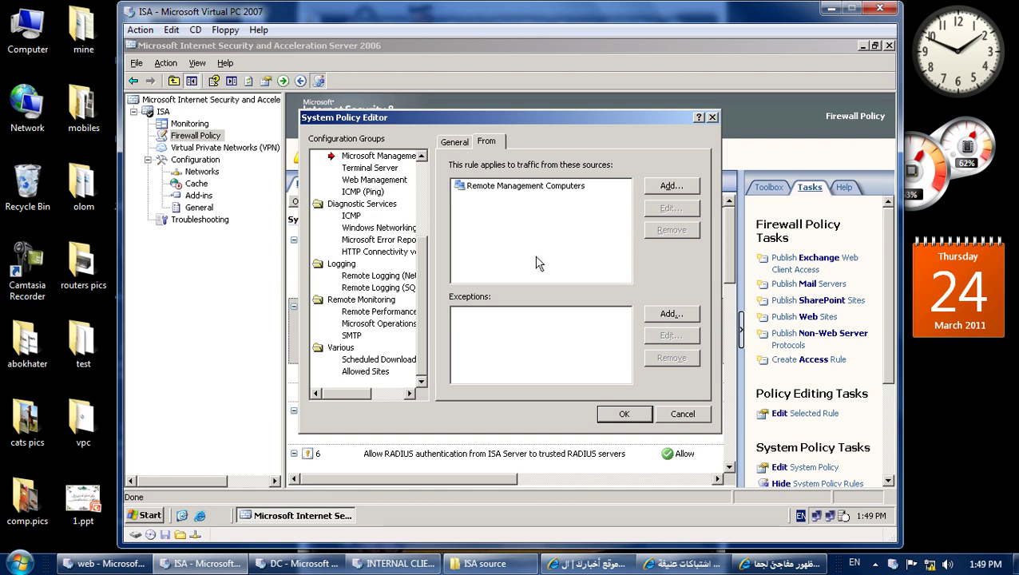
{"action": "left_click", "coordinate": [548, 193]}
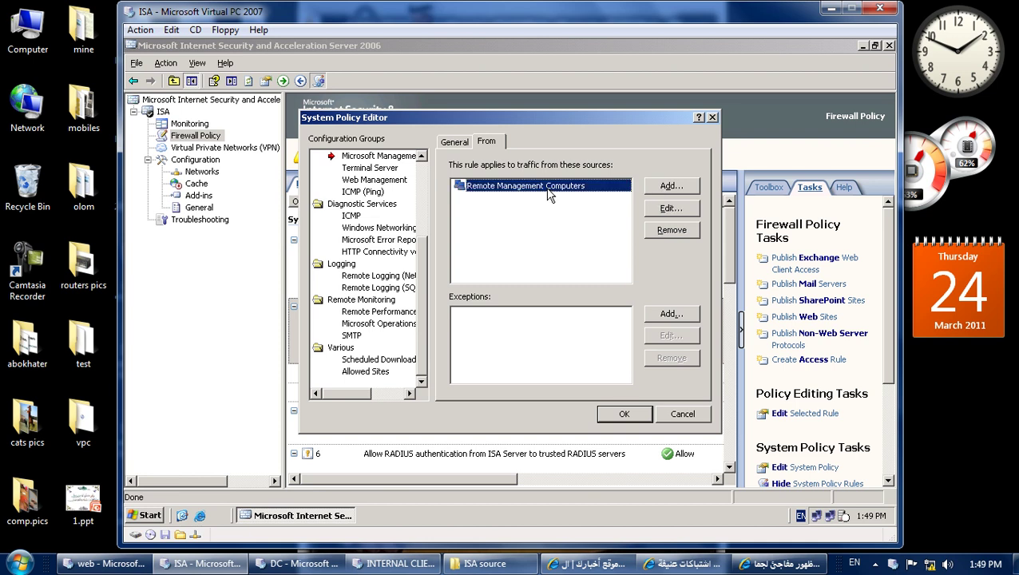
{"action": "left_click", "coordinate": [668, 208]}
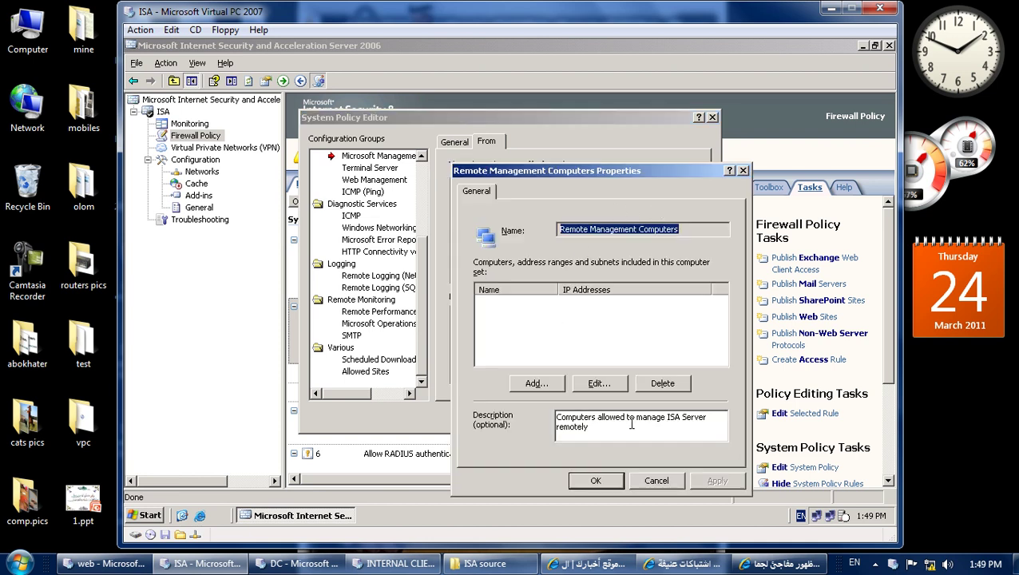
{"action": "left_click", "coordinate": [656, 480]}
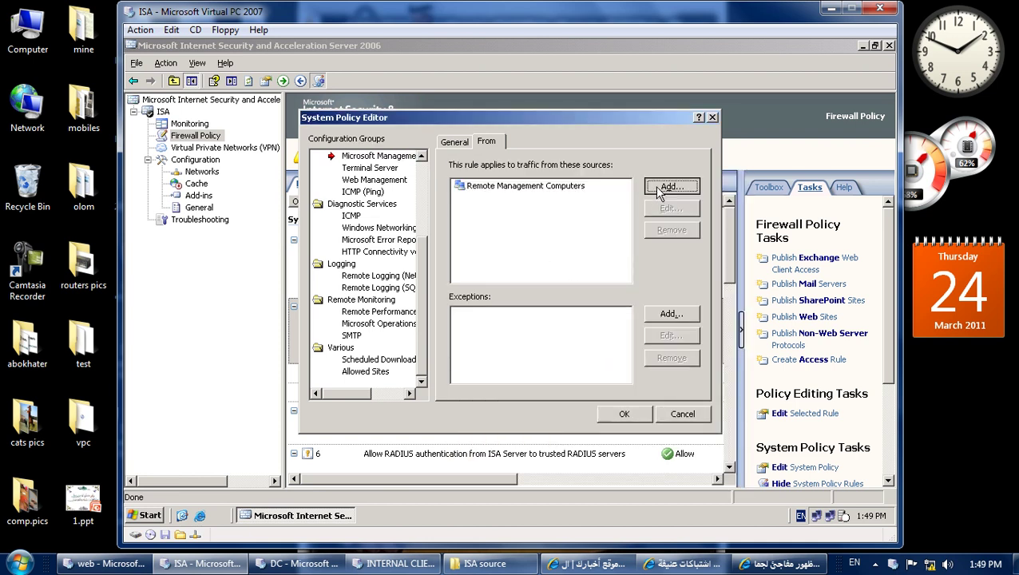
Create a new computer entity named internal with IP address 192.168.1.10.
{"action": "left_click", "coordinate": [669, 188]}
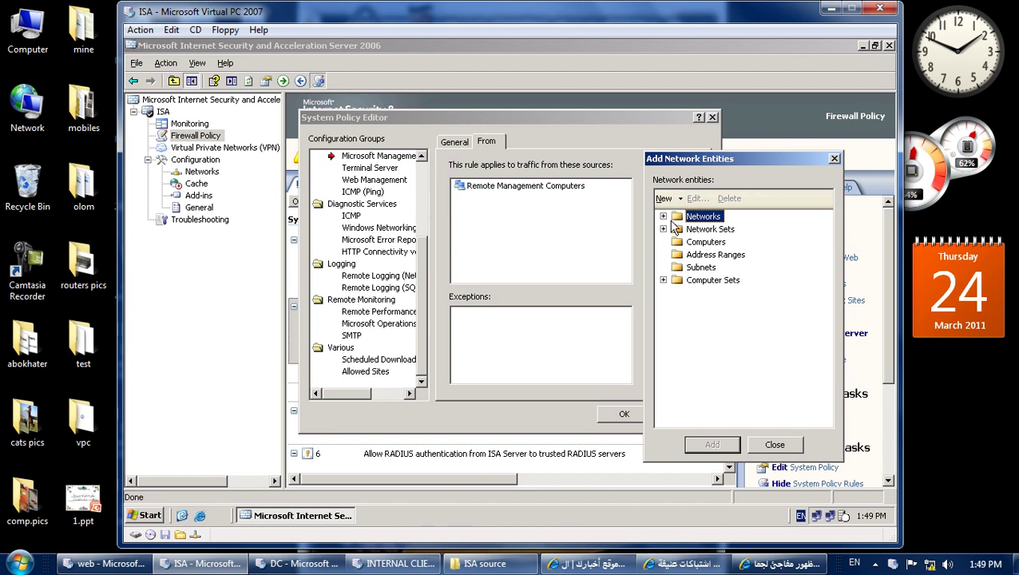
{"action": "left_click", "coordinate": [689, 242]}
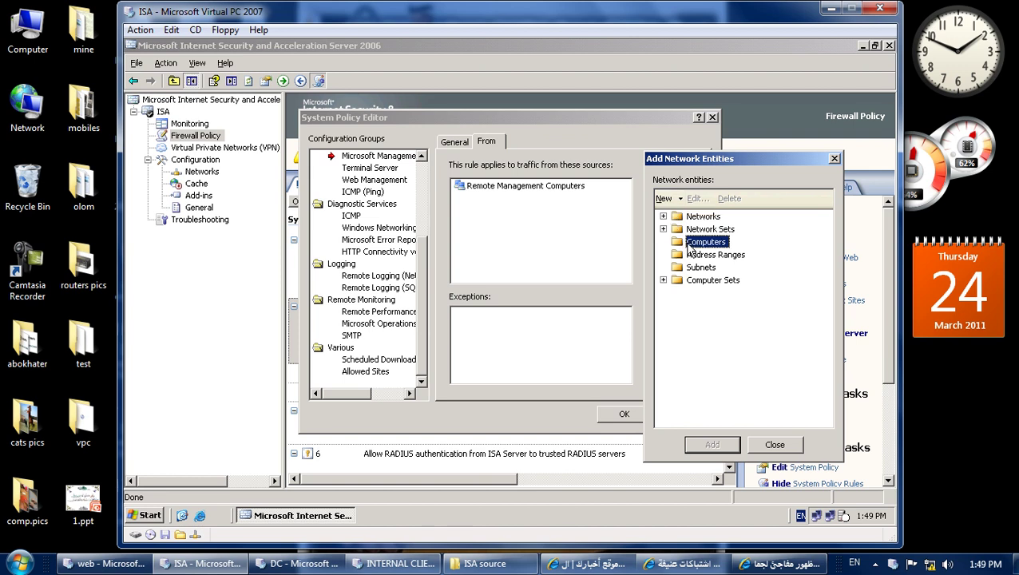
{"action": "left_click", "coordinate": [679, 200]}
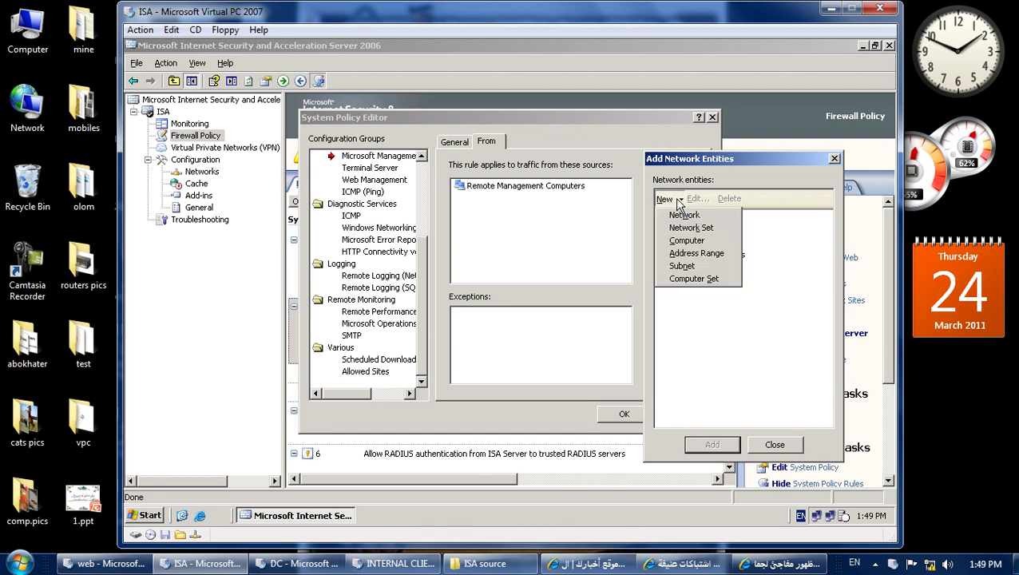
{"action": "left_click", "coordinate": [689, 240]}
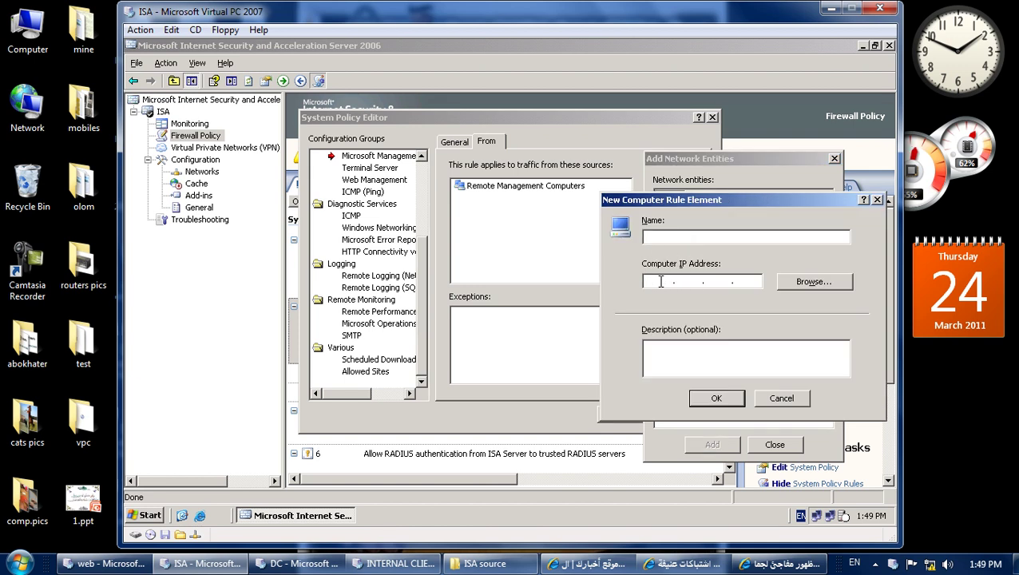
{"action": "left_click", "coordinate": [659, 281]}
{"action": "type", "text": "192 . 168 . 1 . 10"}
{"action": "left_click", "coordinate": [711, 403]}
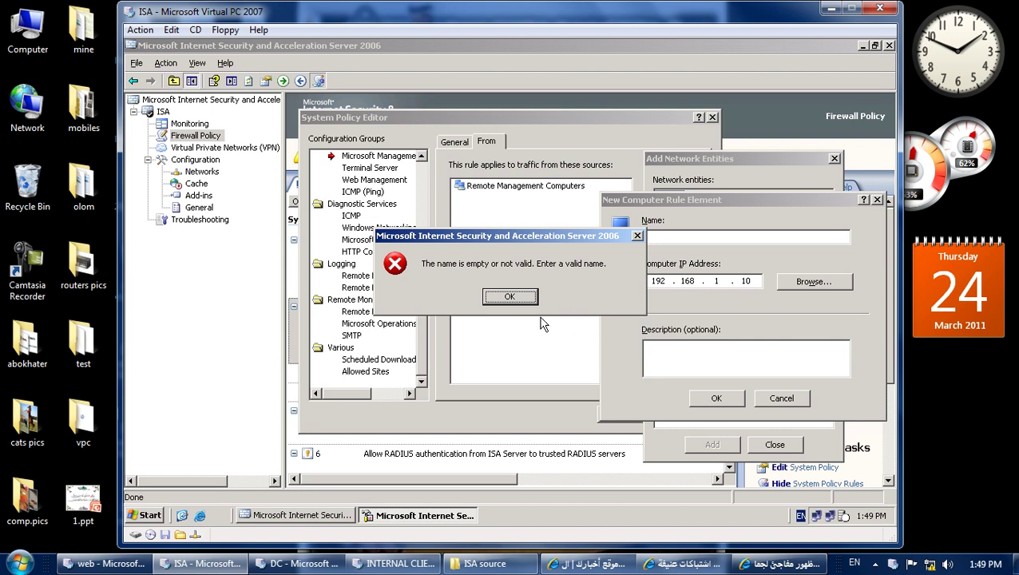
{"action": "left_click", "coordinate": [508, 297]}
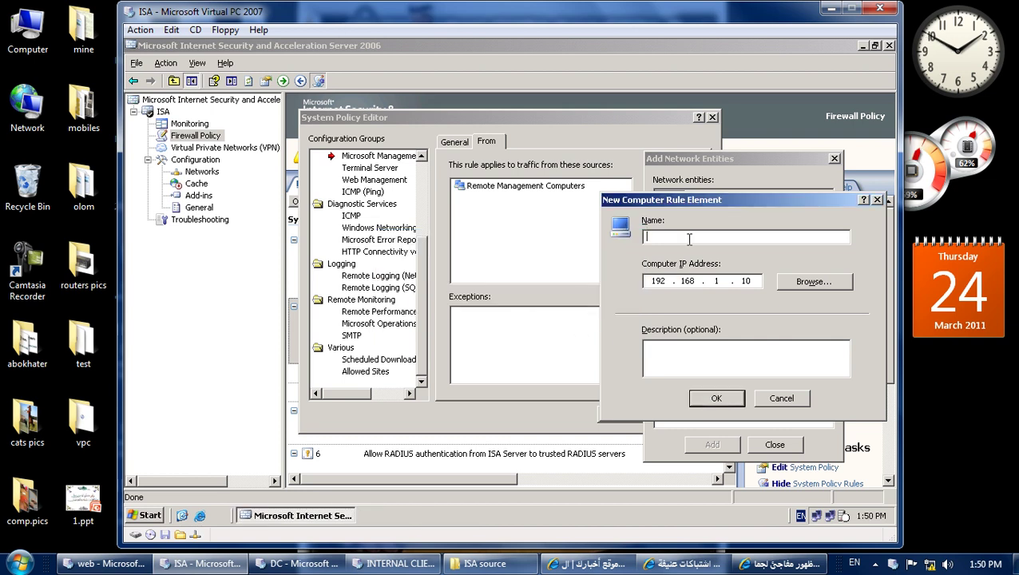
{"action": "type", "text": "internal"}
{"action": "key", "text": "Return"}
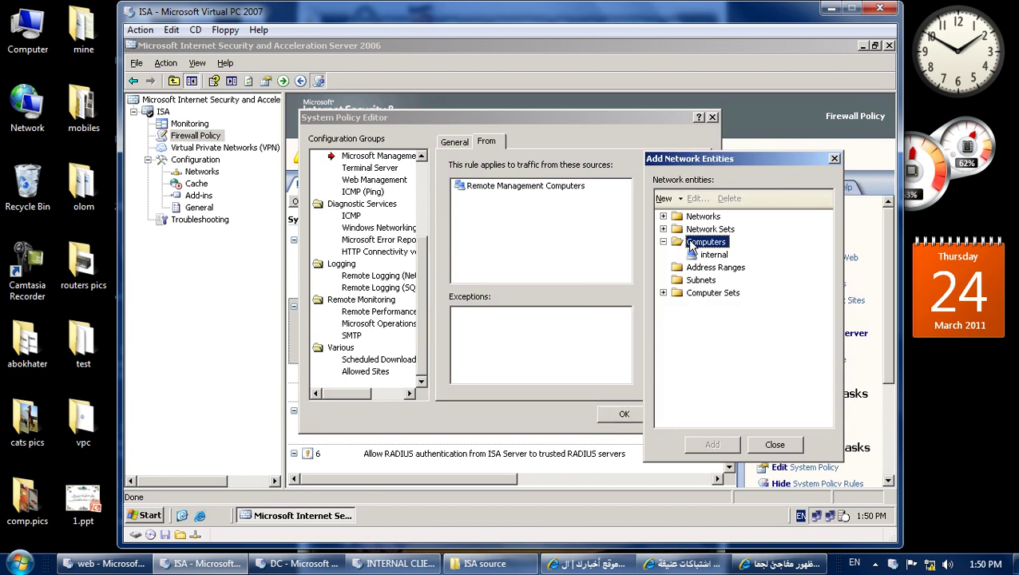
Add the internal computer to the MMC rule's sources and confirm the policy editor.
{"action": "left_click", "coordinate": [706, 256]}
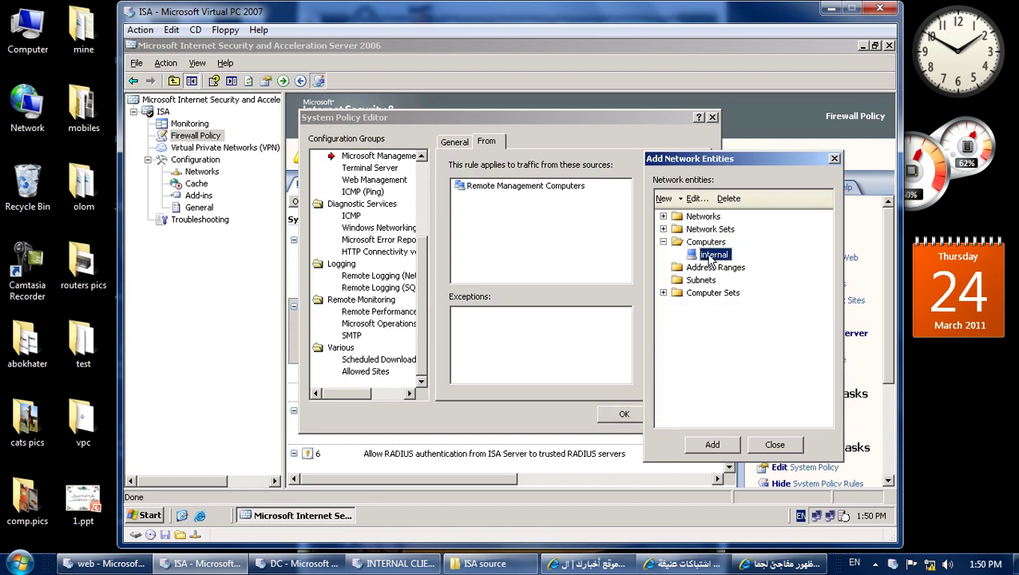
{"action": "left_click", "coordinate": [719, 446]}
{"action": "left_click", "coordinate": [772, 444]}
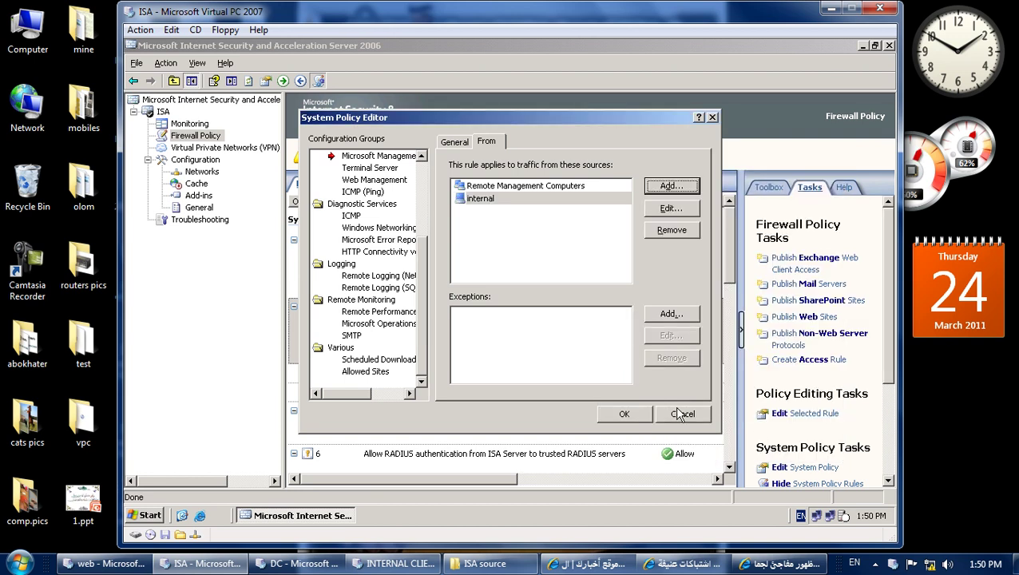
{"action": "left_click", "coordinate": [526, 213]}
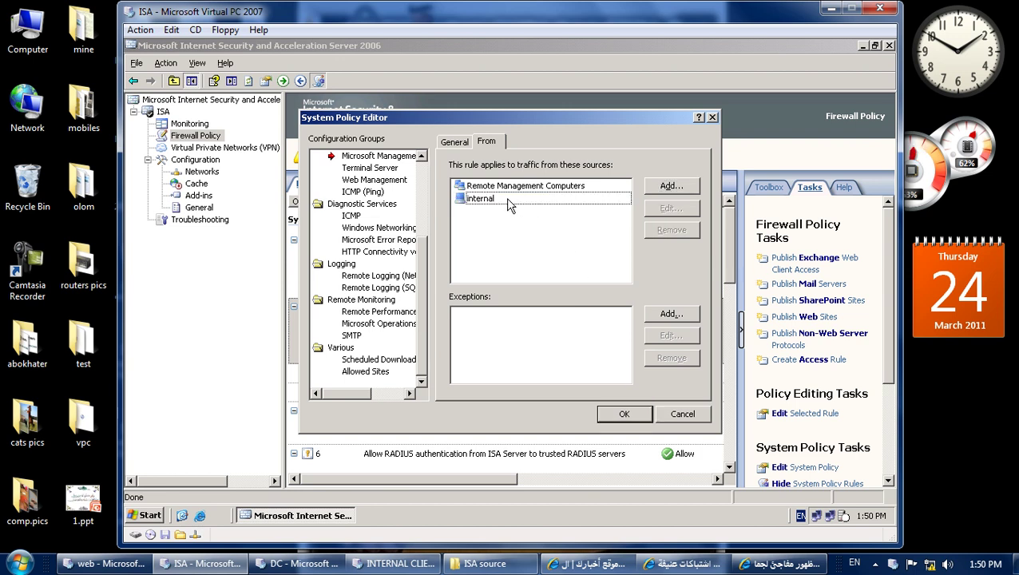
{"action": "left_click", "coordinate": [624, 413]}
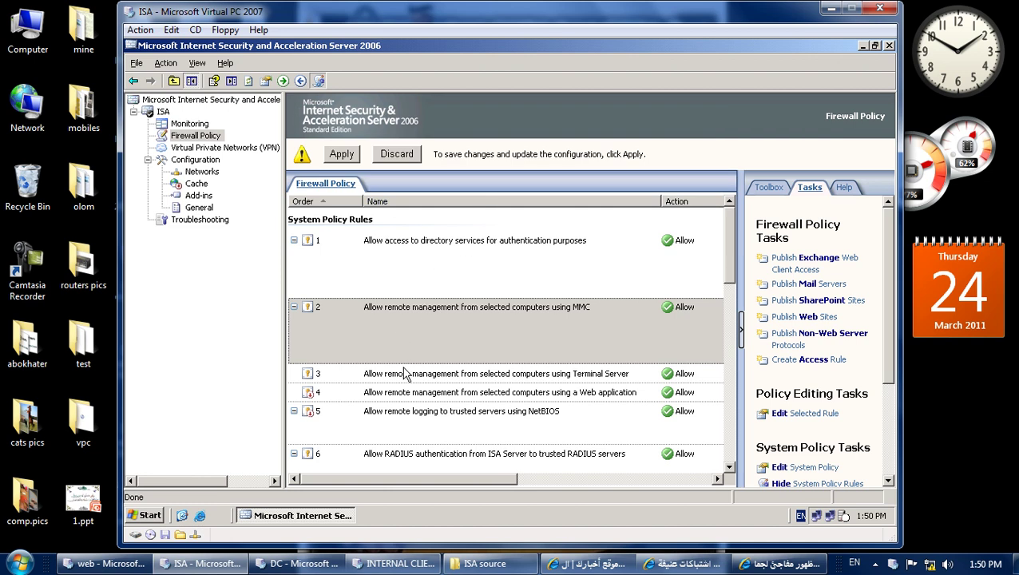
Check the Terminal Server rule's source list and close it unchanged.
{"action": "double_click", "coordinate": [405, 377]}
{"action": "left_click", "coordinate": [497, 143]}
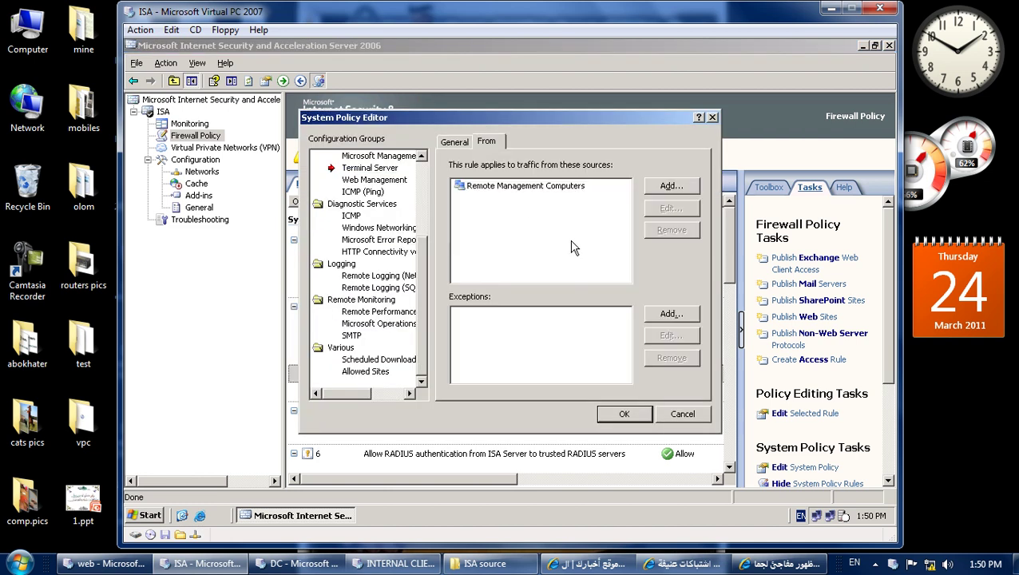
{"action": "left_click", "coordinate": [681, 414]}
Apply the configuration changes, then switch to the internal client machine.
{"action": "left_click", "coordinate": [341, 154]}
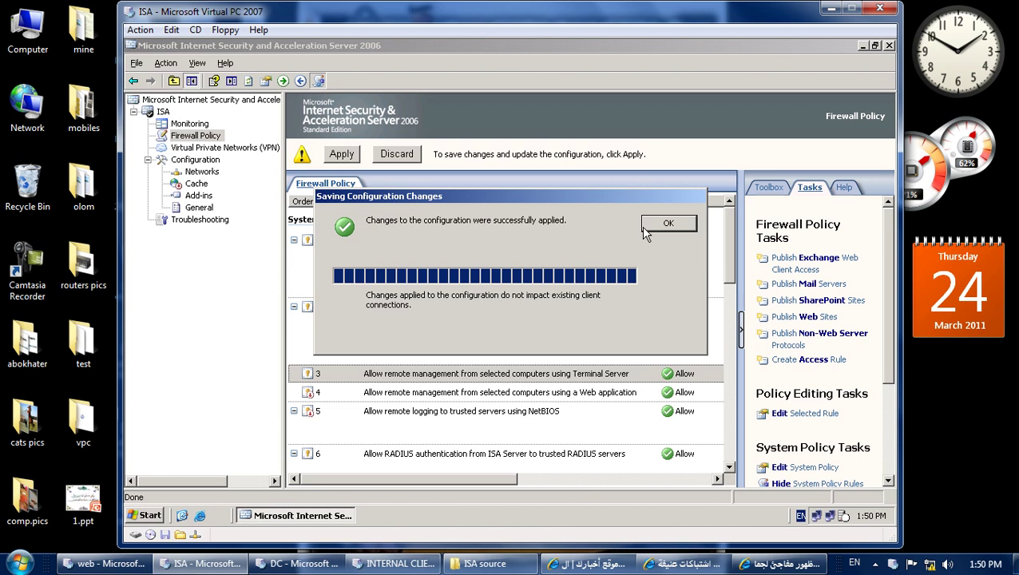
{"action": "left_click", "coordinate": [665, 223]}
{"action": "left_click", "coordinate": [391, 563]}
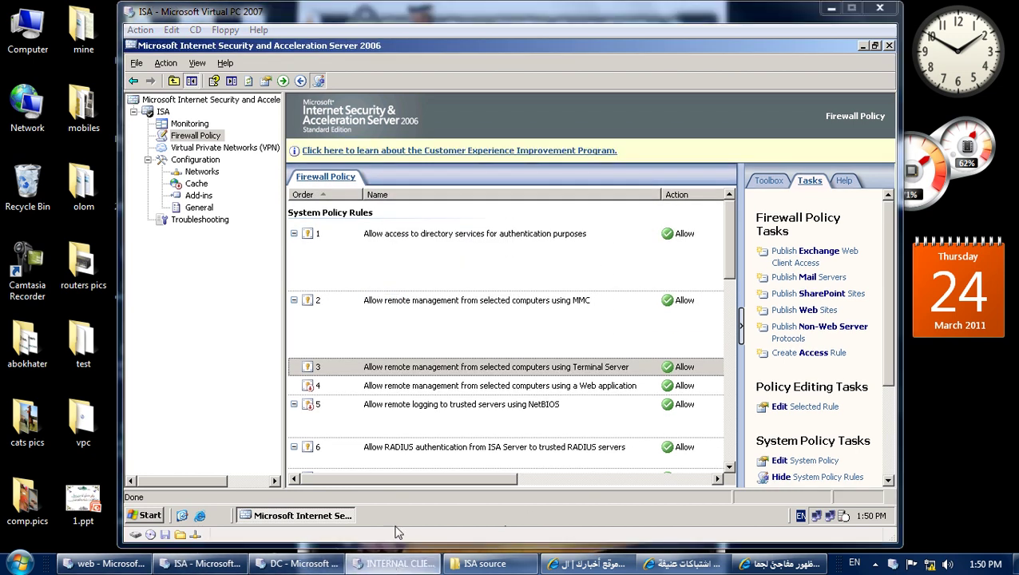
On the client, connect the ISA management console to the remote server isa.
{"action": "double_click", "coordinate": [319, 136]}
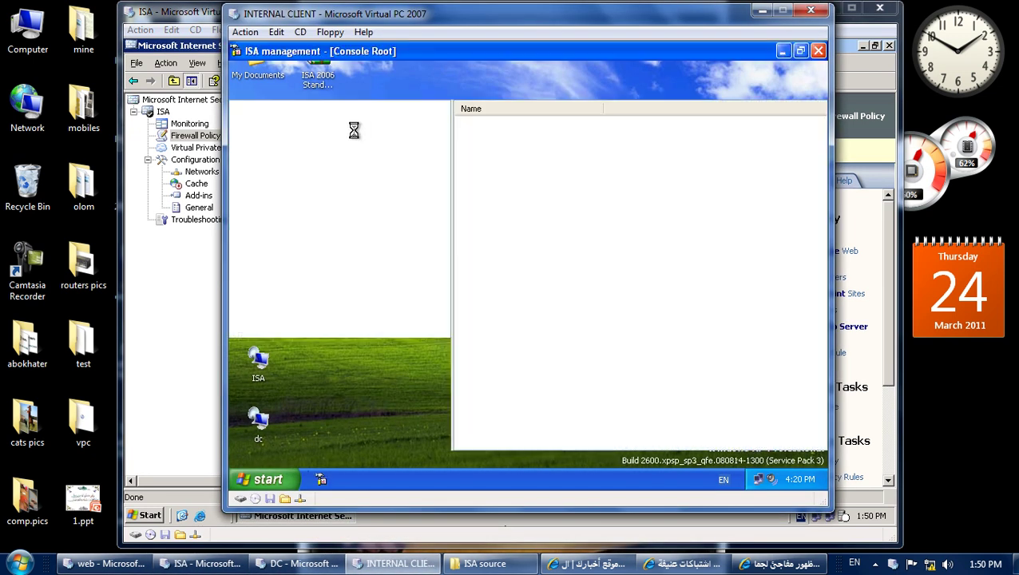
{"action": "left_click", "coordinate": [419, 120]}
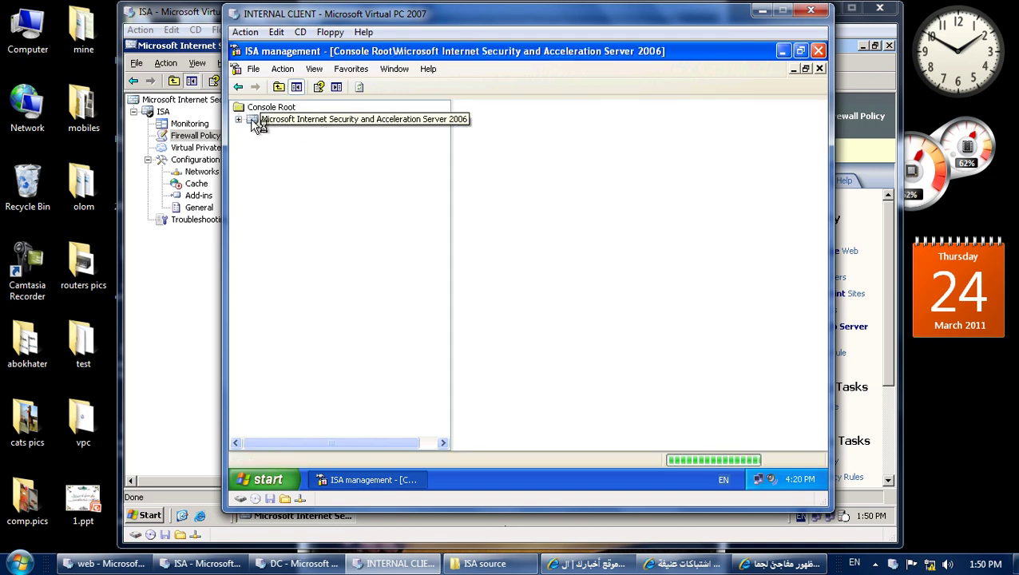
{"action": "right_click", "coordinate": [264, 121]}
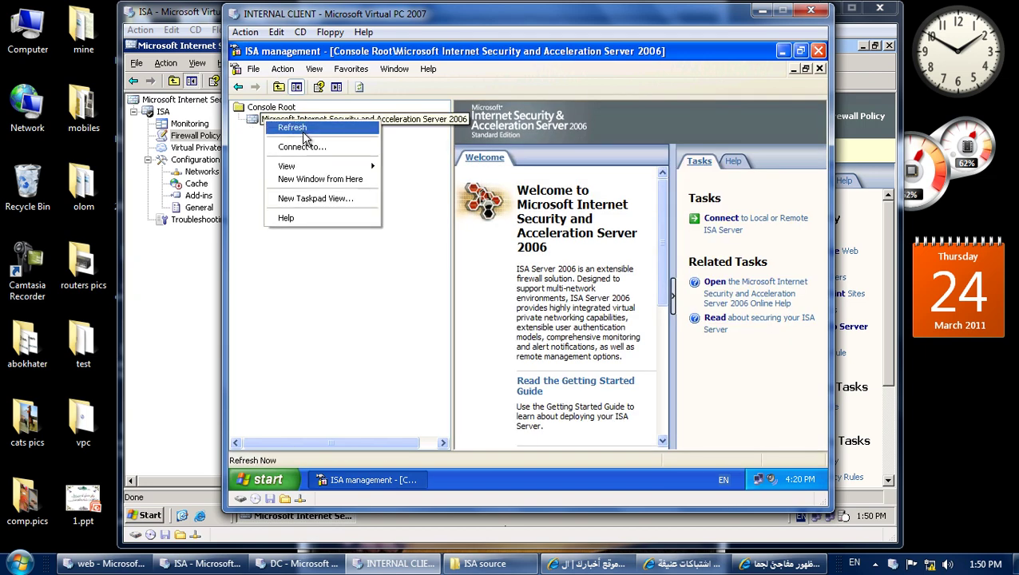
{"action": "left_click", "coordinate": [312, 148]}
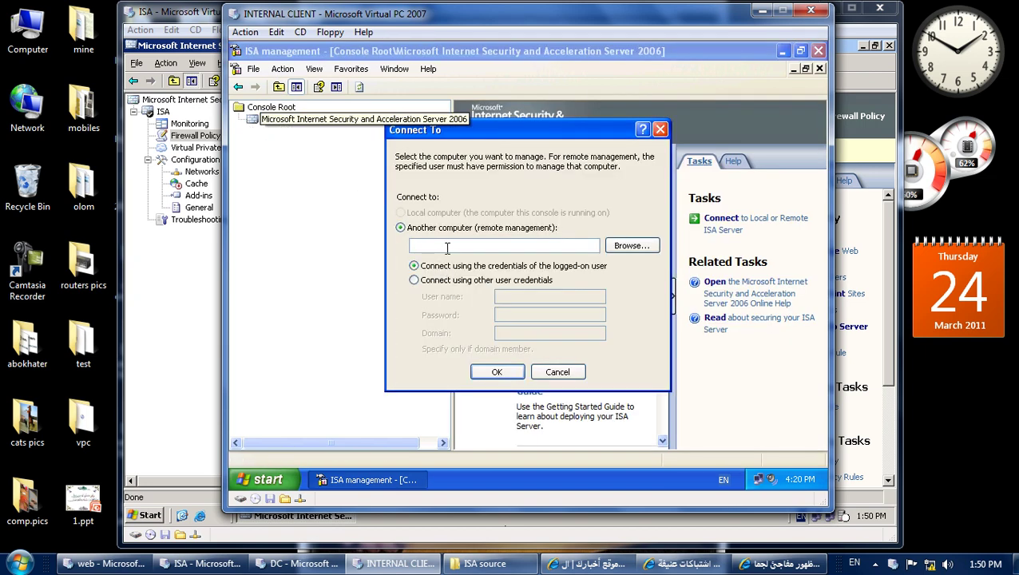
{"action": "type", "text": "isa"}
{"action": "key", "text": "Return"}
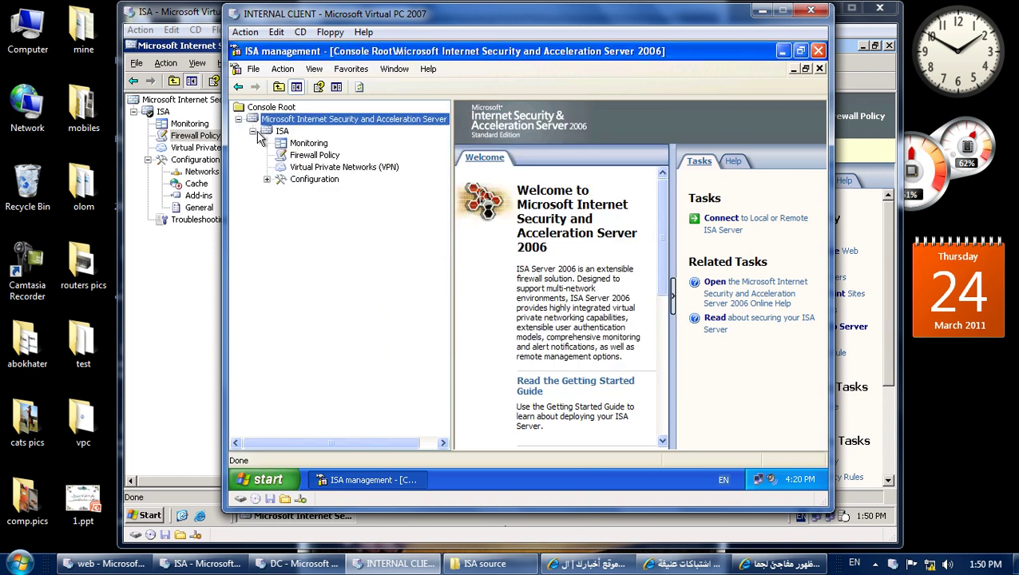
Close the console without saving, then start and cancel a Remote Desktop connection to isa.
{"action": "left_click", "coordinate": [817, 52]}
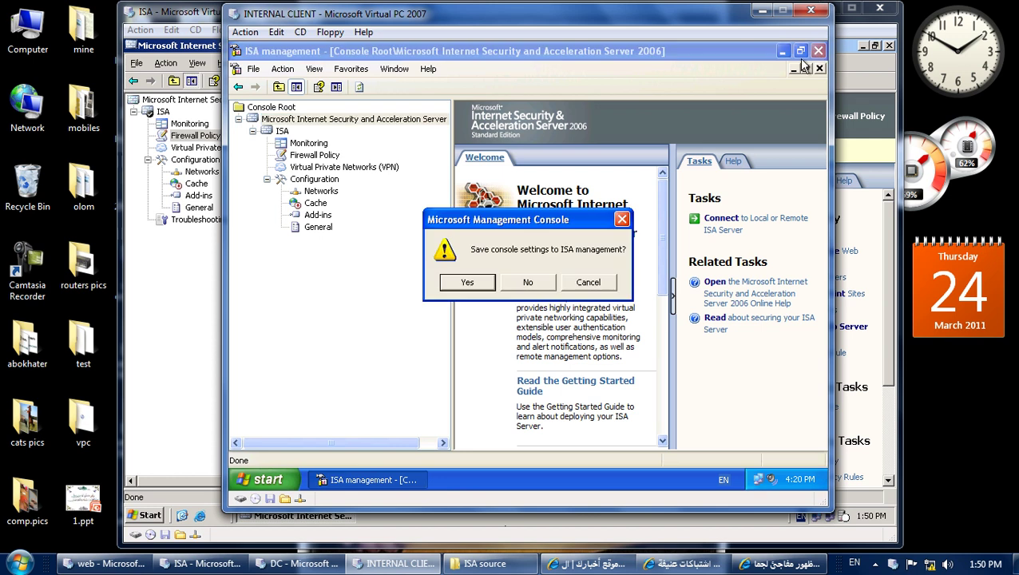
{"action": "left_click", "coordinate": [544, 279]}
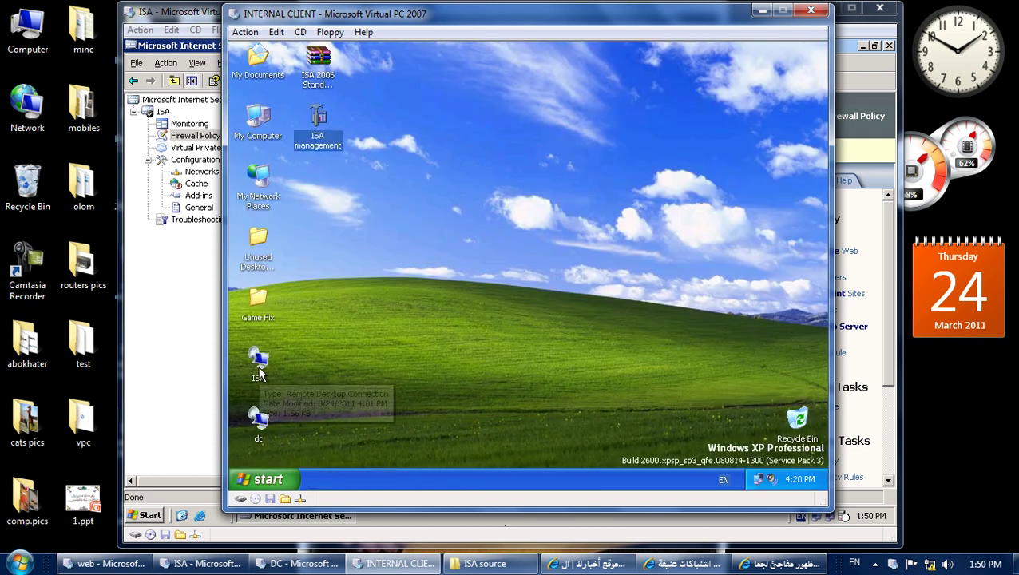
{"action": "double_click", "coordinate": [260, 368]}
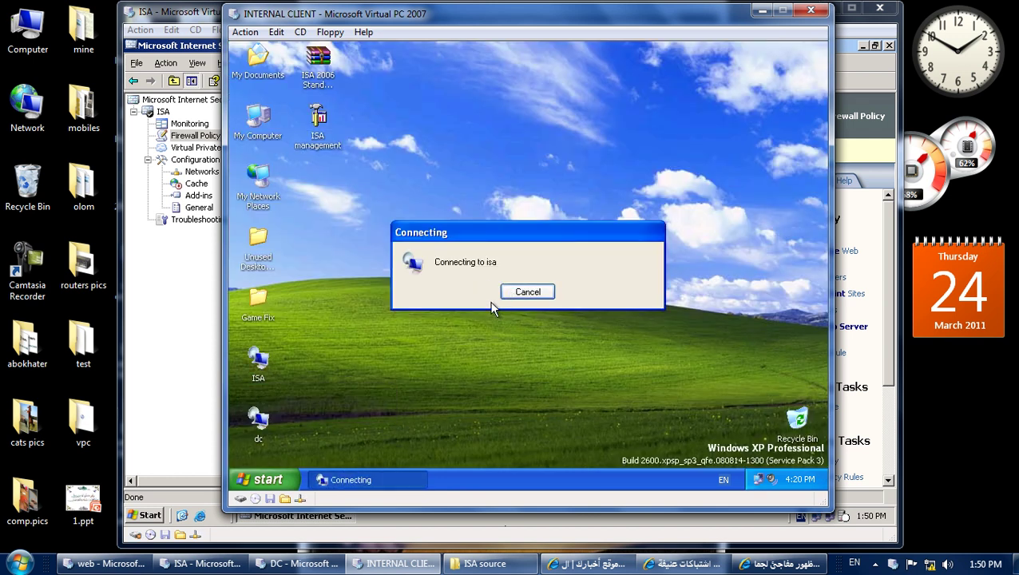
{"action": "left_click", "coordinate": [534, 289]}
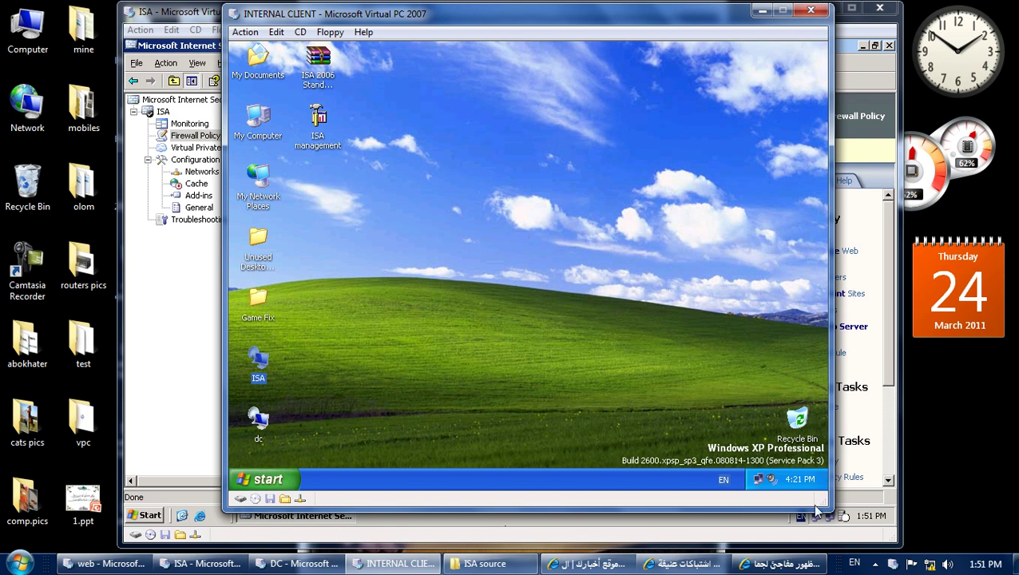
{"action": "left_click", "coordinate": [876, 564]}
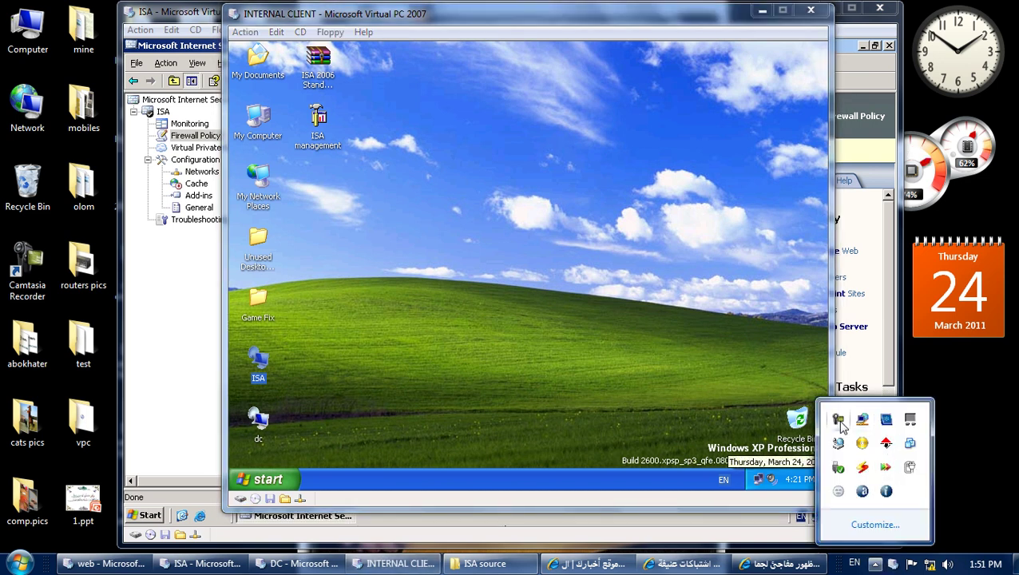